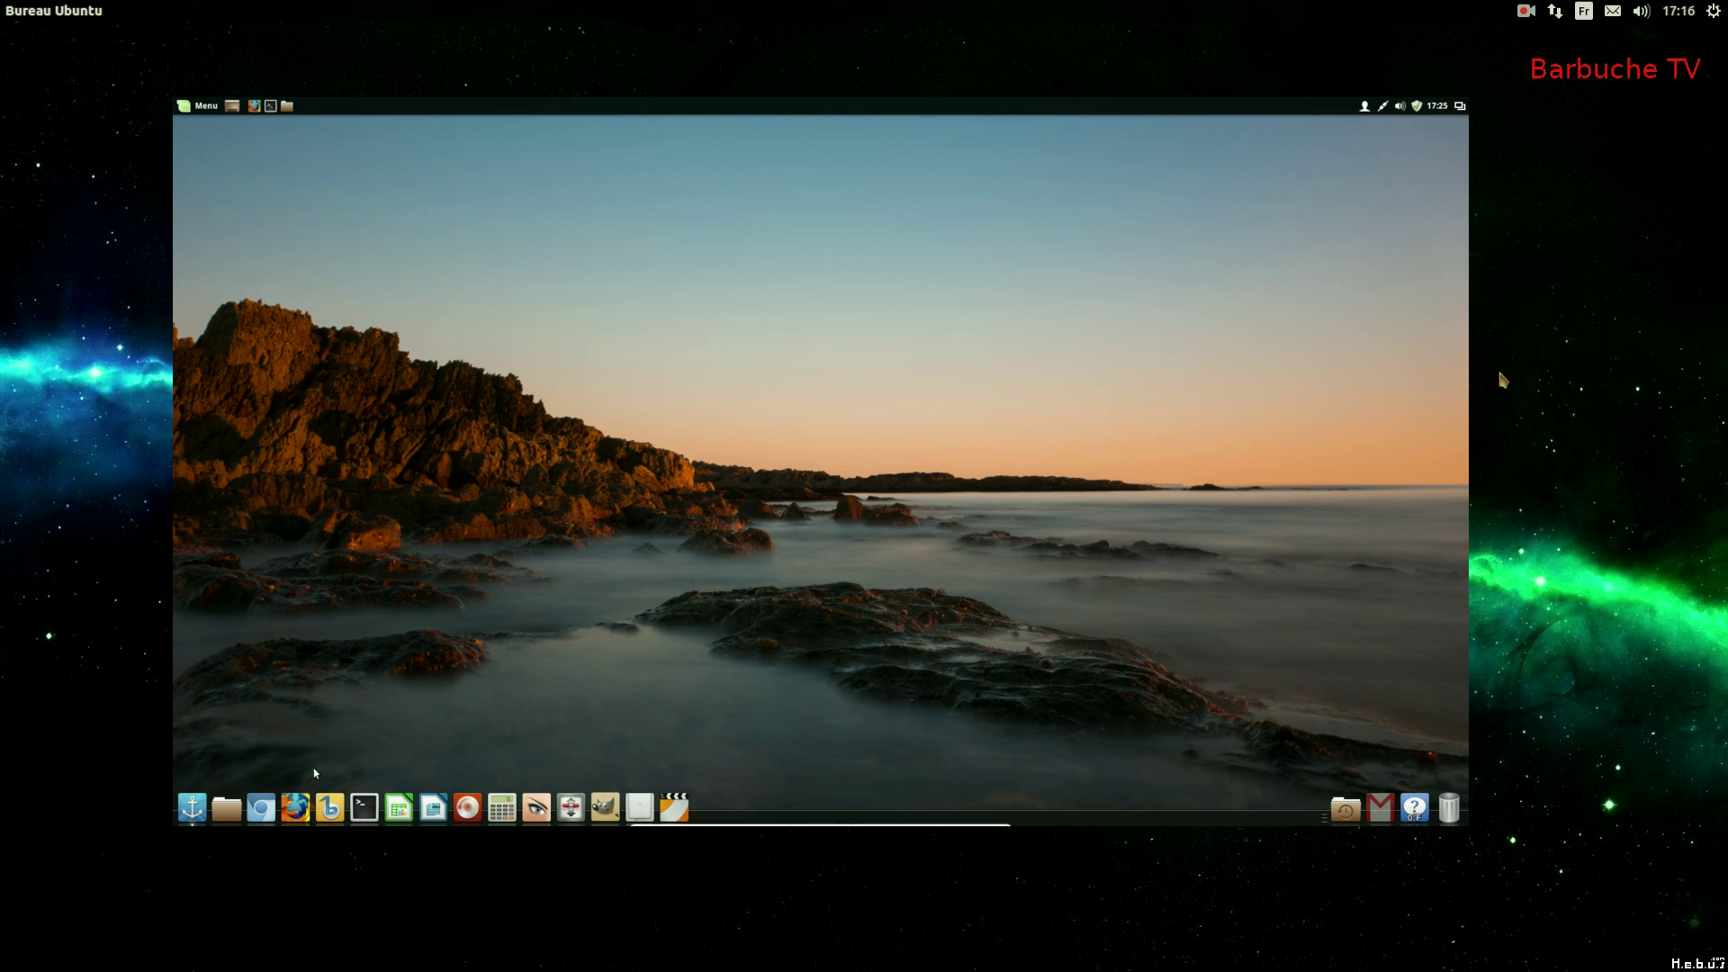
- Open the personal folder, a terminal and the calculator, shifting the terminal window to uncover the folder's contents
{"action": "left_click", "coordinate": [226, 808]}
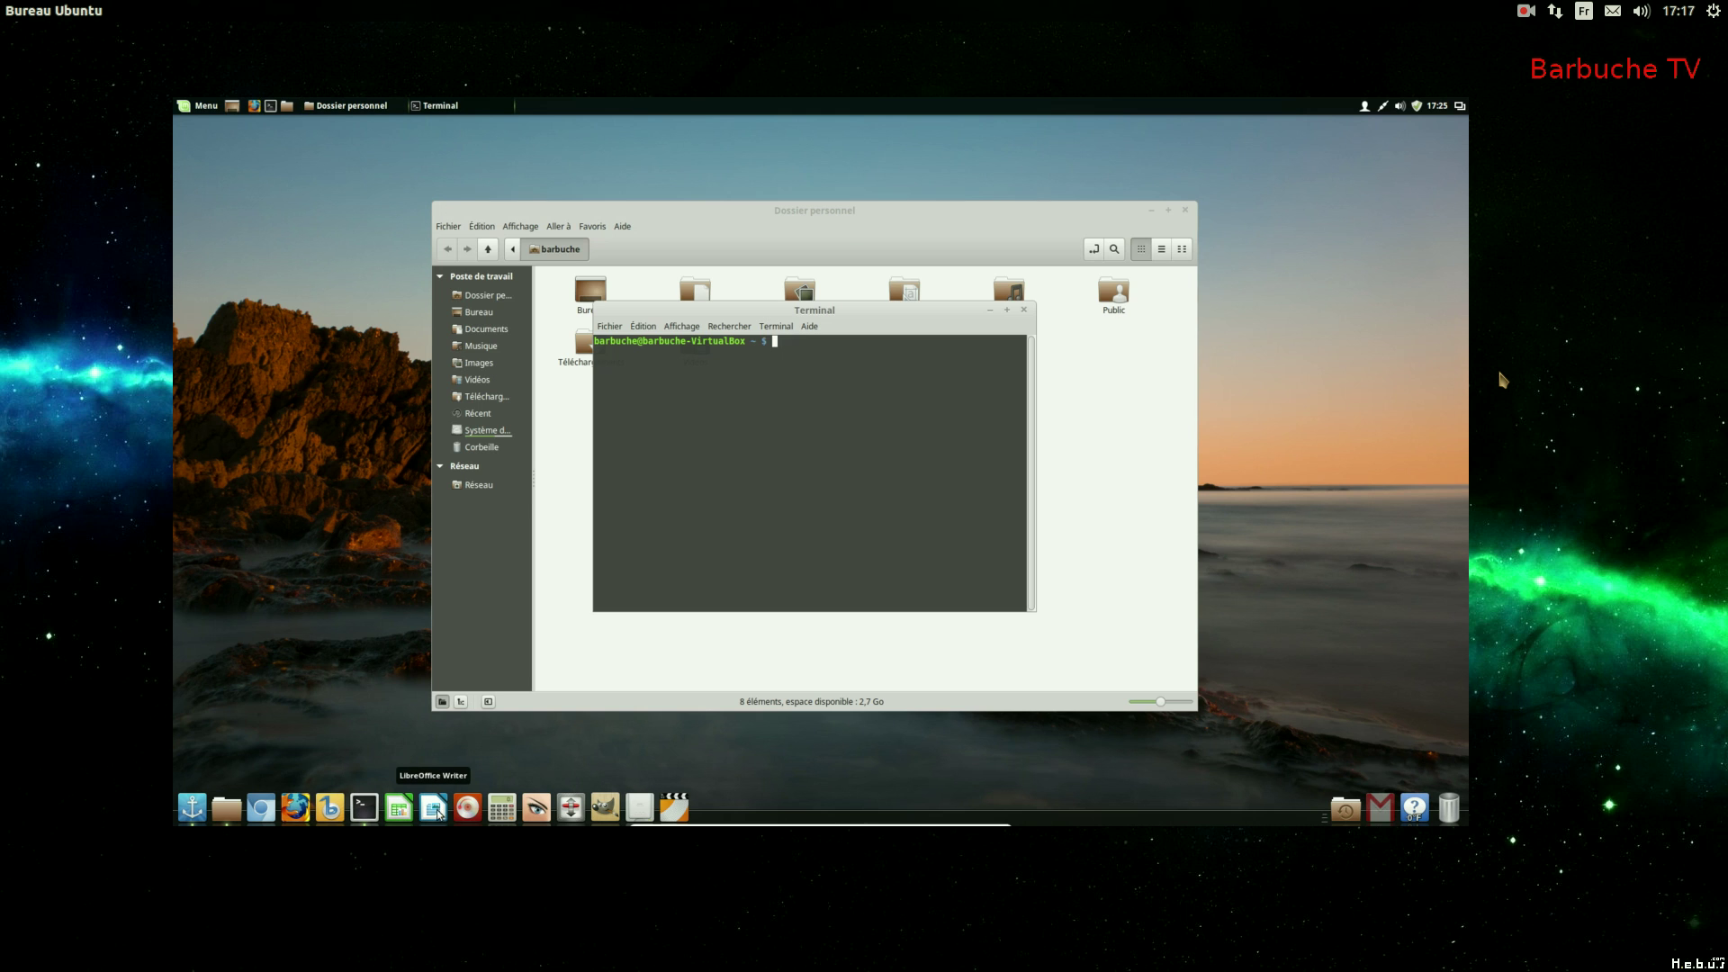
{"action": "left_click_drag", "start_coordinate": [696, 310], "coordinate": [323, 258]}
{"action": "left_click", "coordinate": [495, 810]}
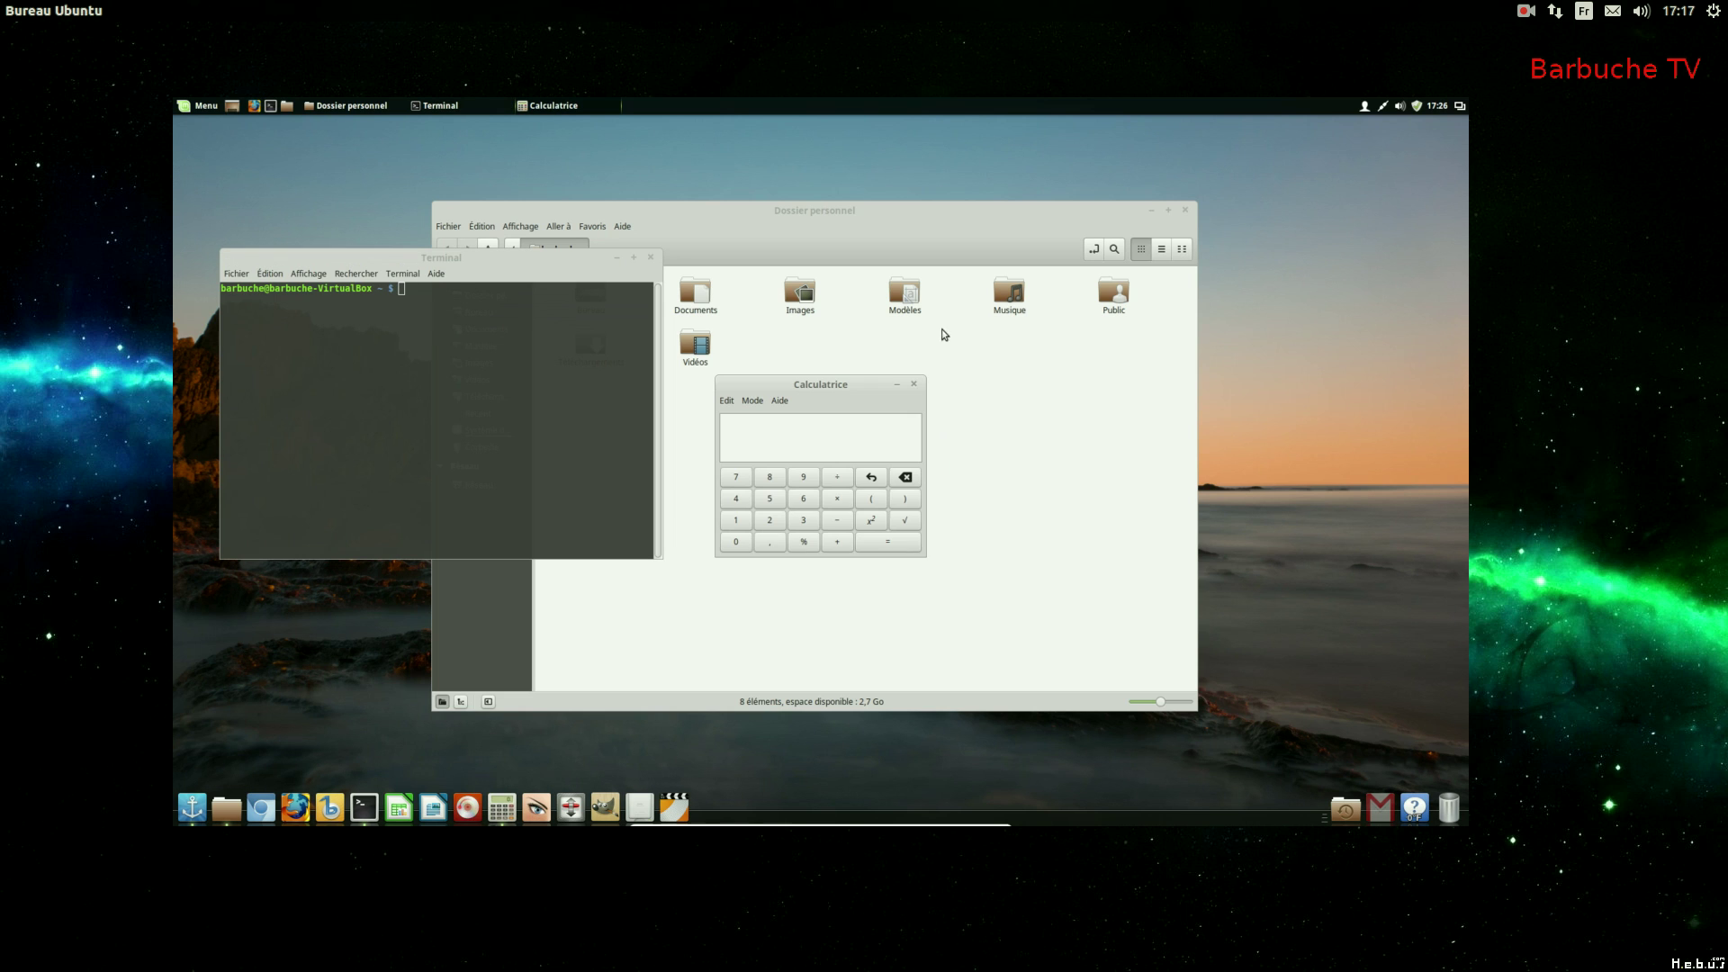
- Minimise and restore the calculator and terminal windows
{"action": "left_click", "coordinate": [896, 384]}
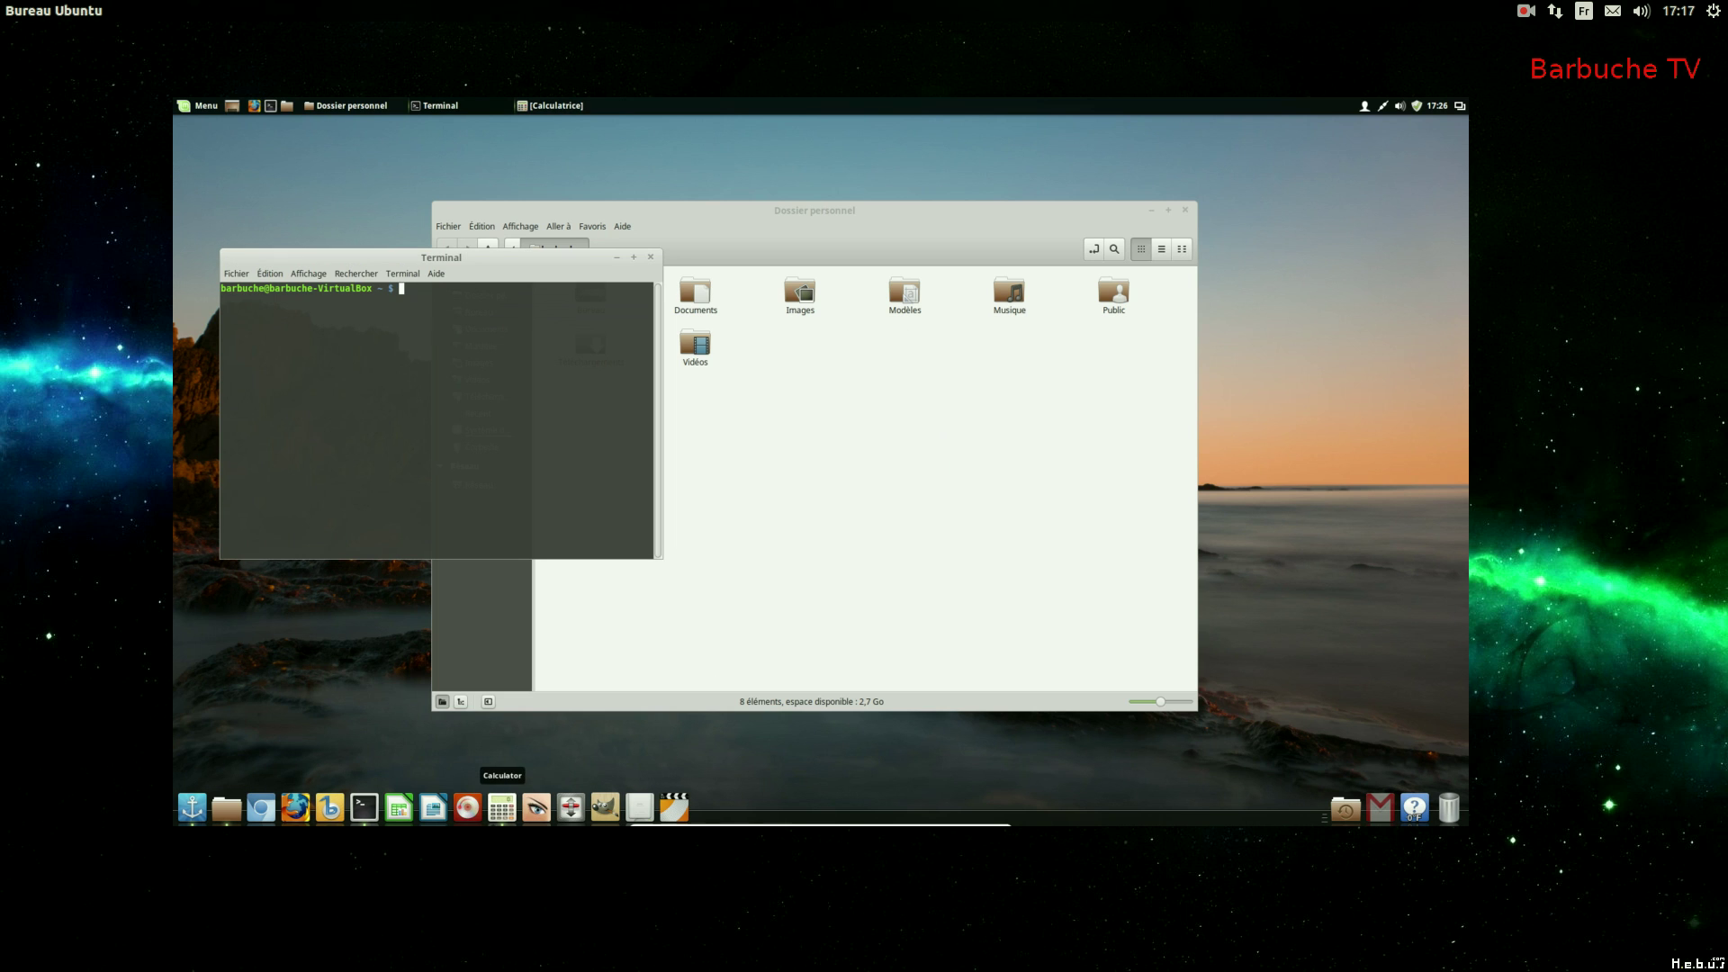
{"action": "left_click", "coordinate": [509, 815]}
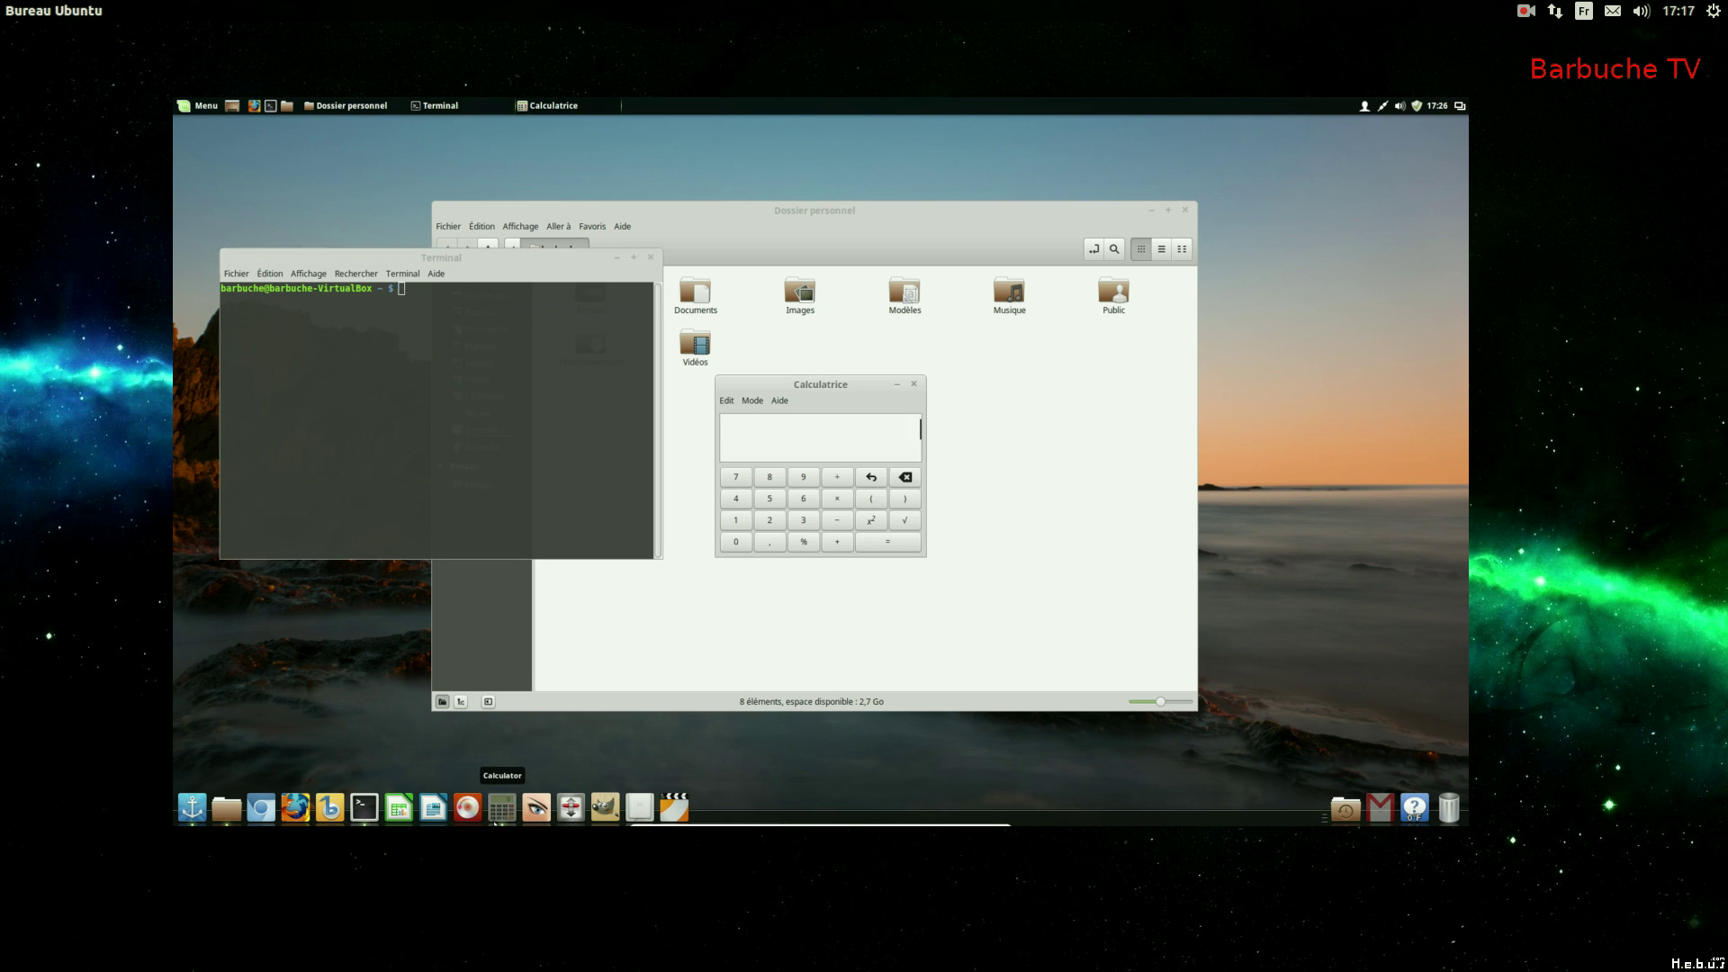
{"action": "left_click", "coordinate": [616, 258]}
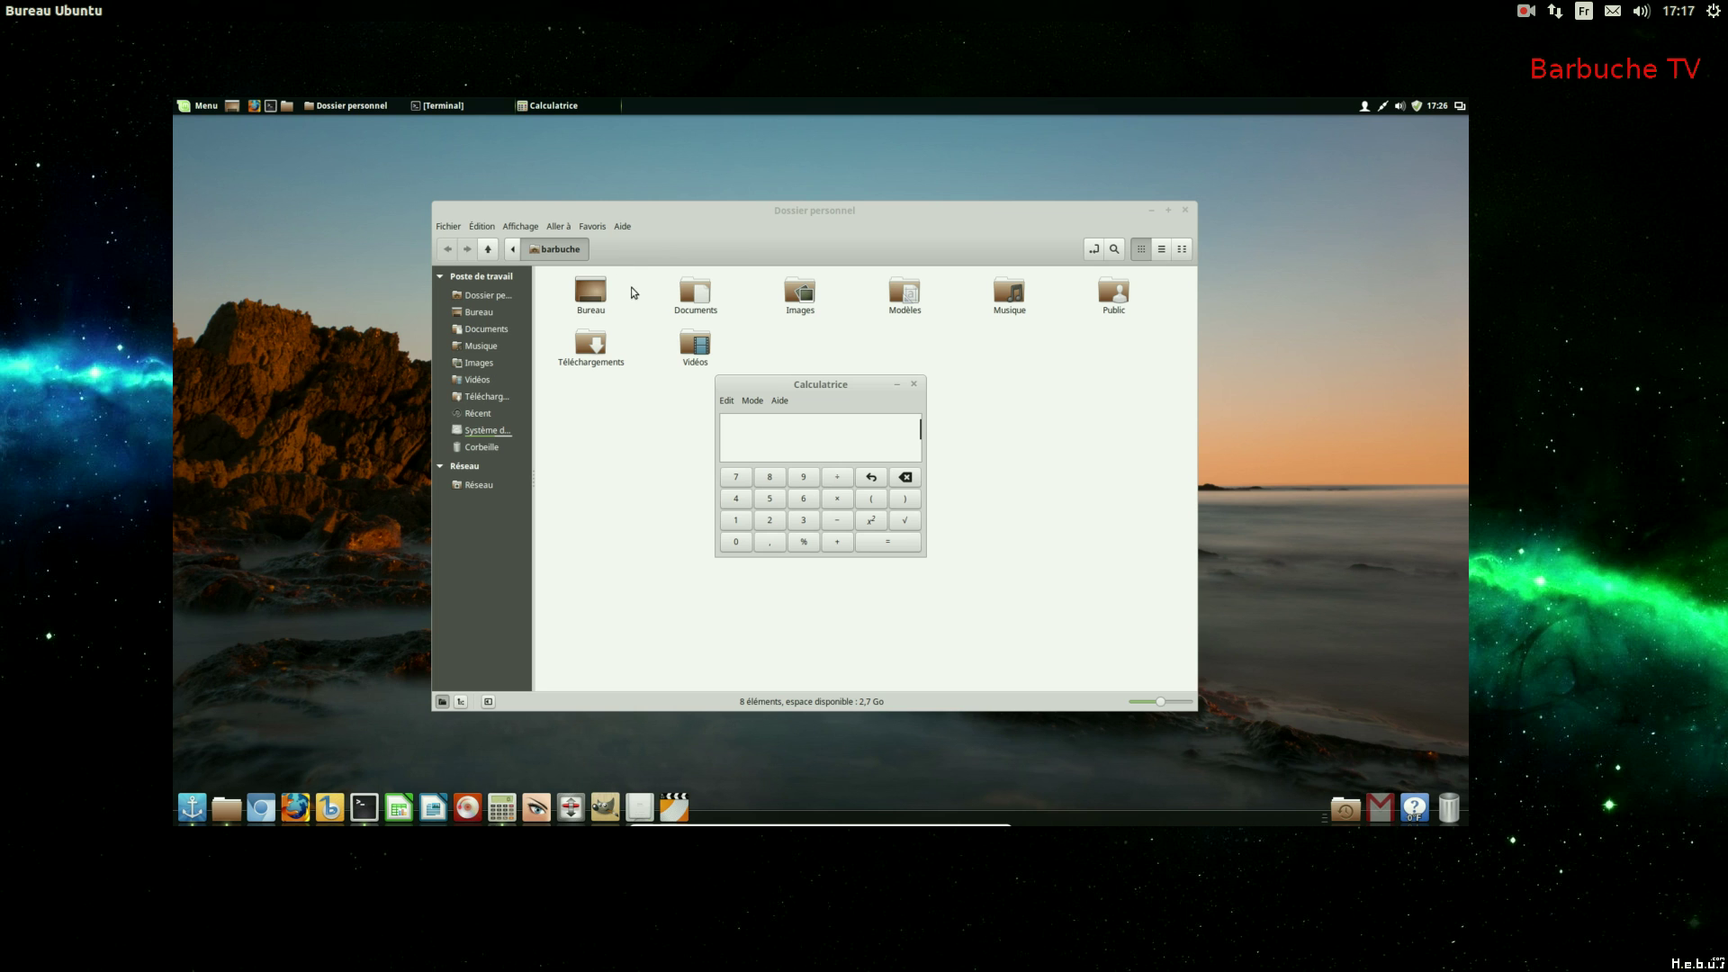
{"action": "left_click", "coordinate": [371, 812]}
{"action": "mouse_move", "coordinate": [1467, 98]}
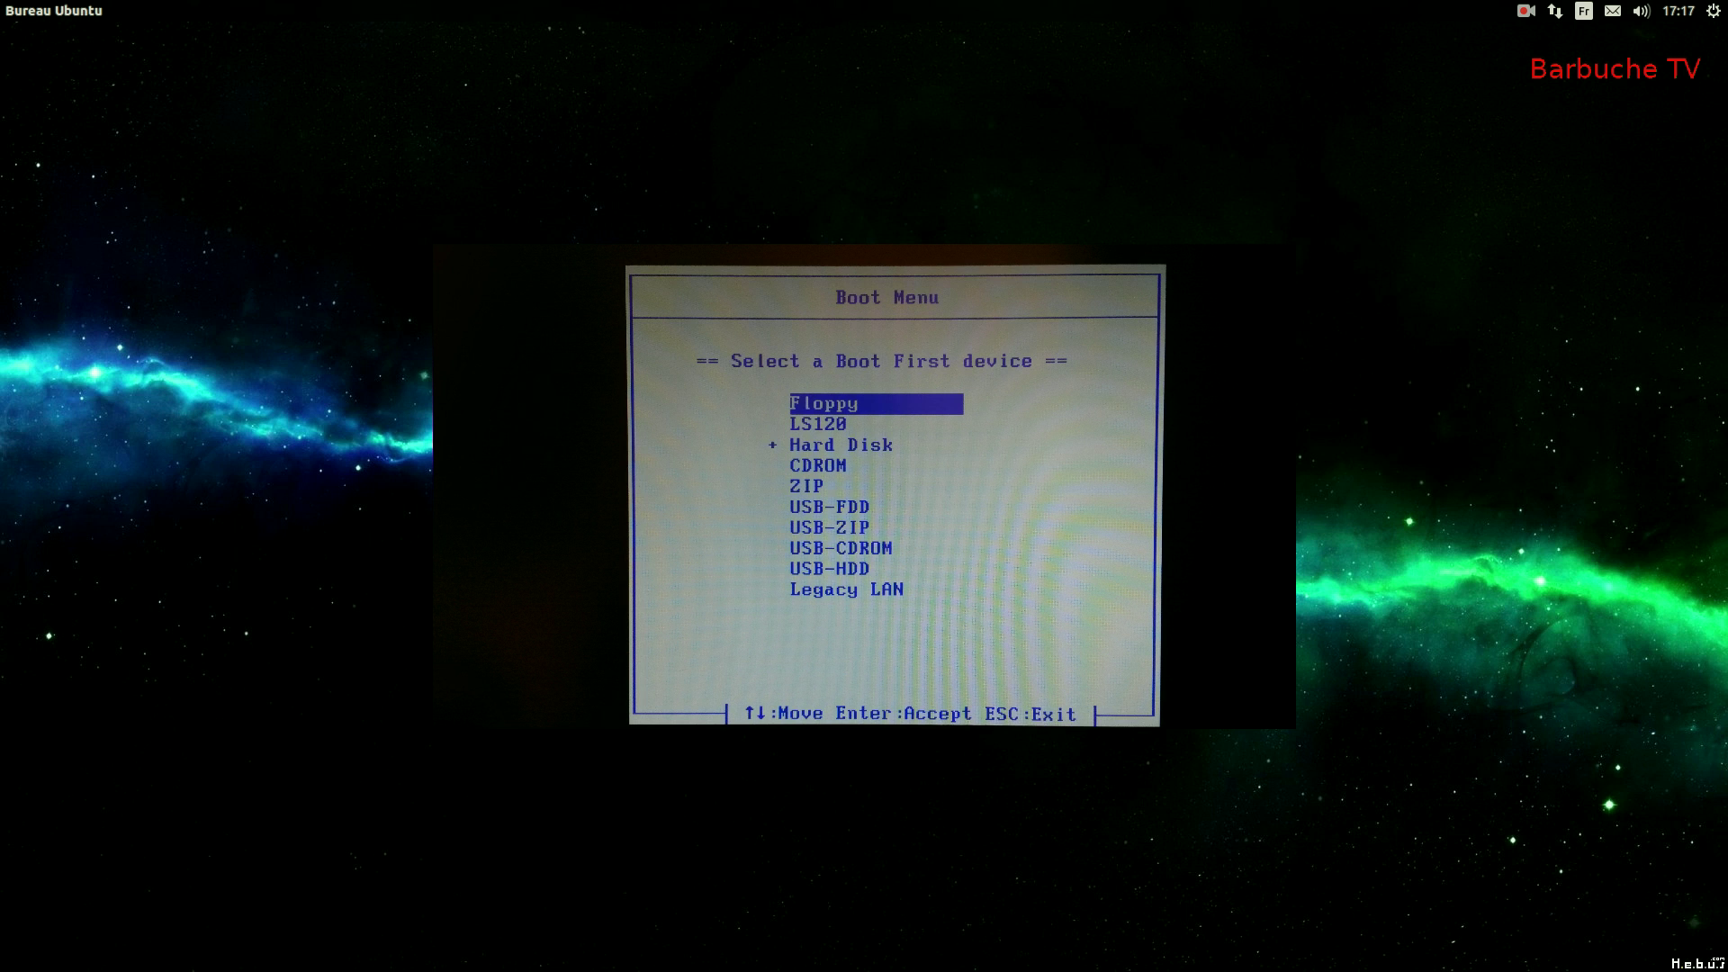
- Start the Linux Mint 17.3 virtual machine in VirtualBox and display it in full screen
{"action": "mouse_move", "coordinate": [2, 877]}
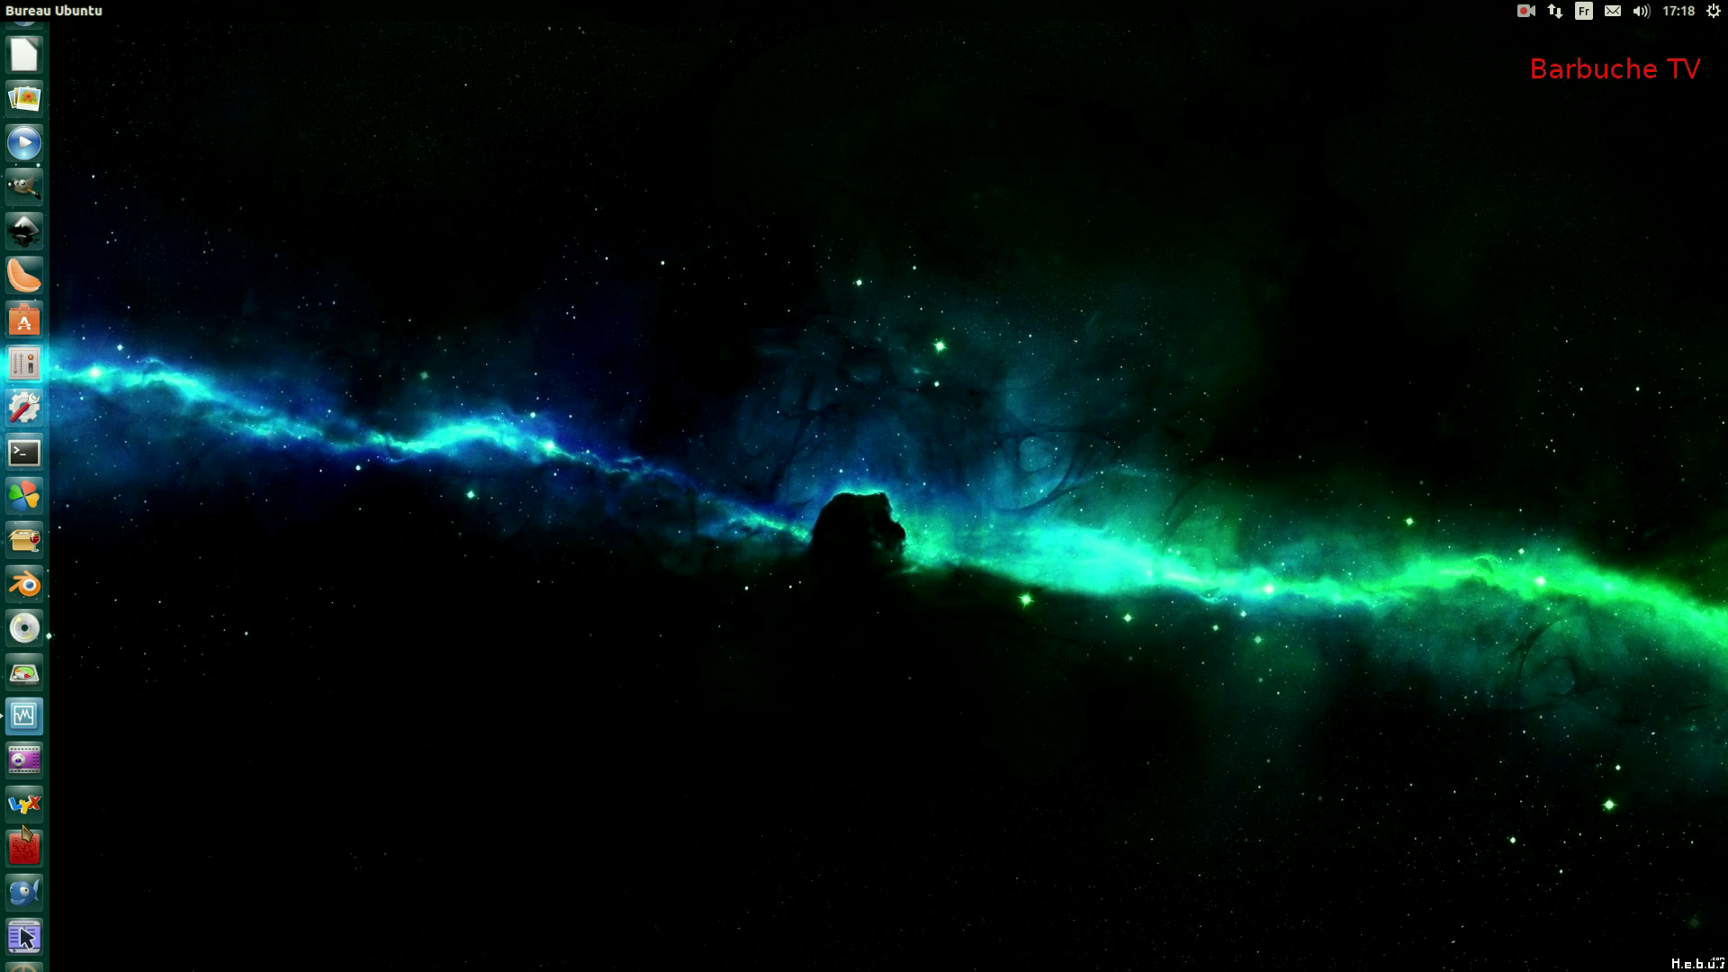
{"action": "left_click", "coordinate": [23, 716]}
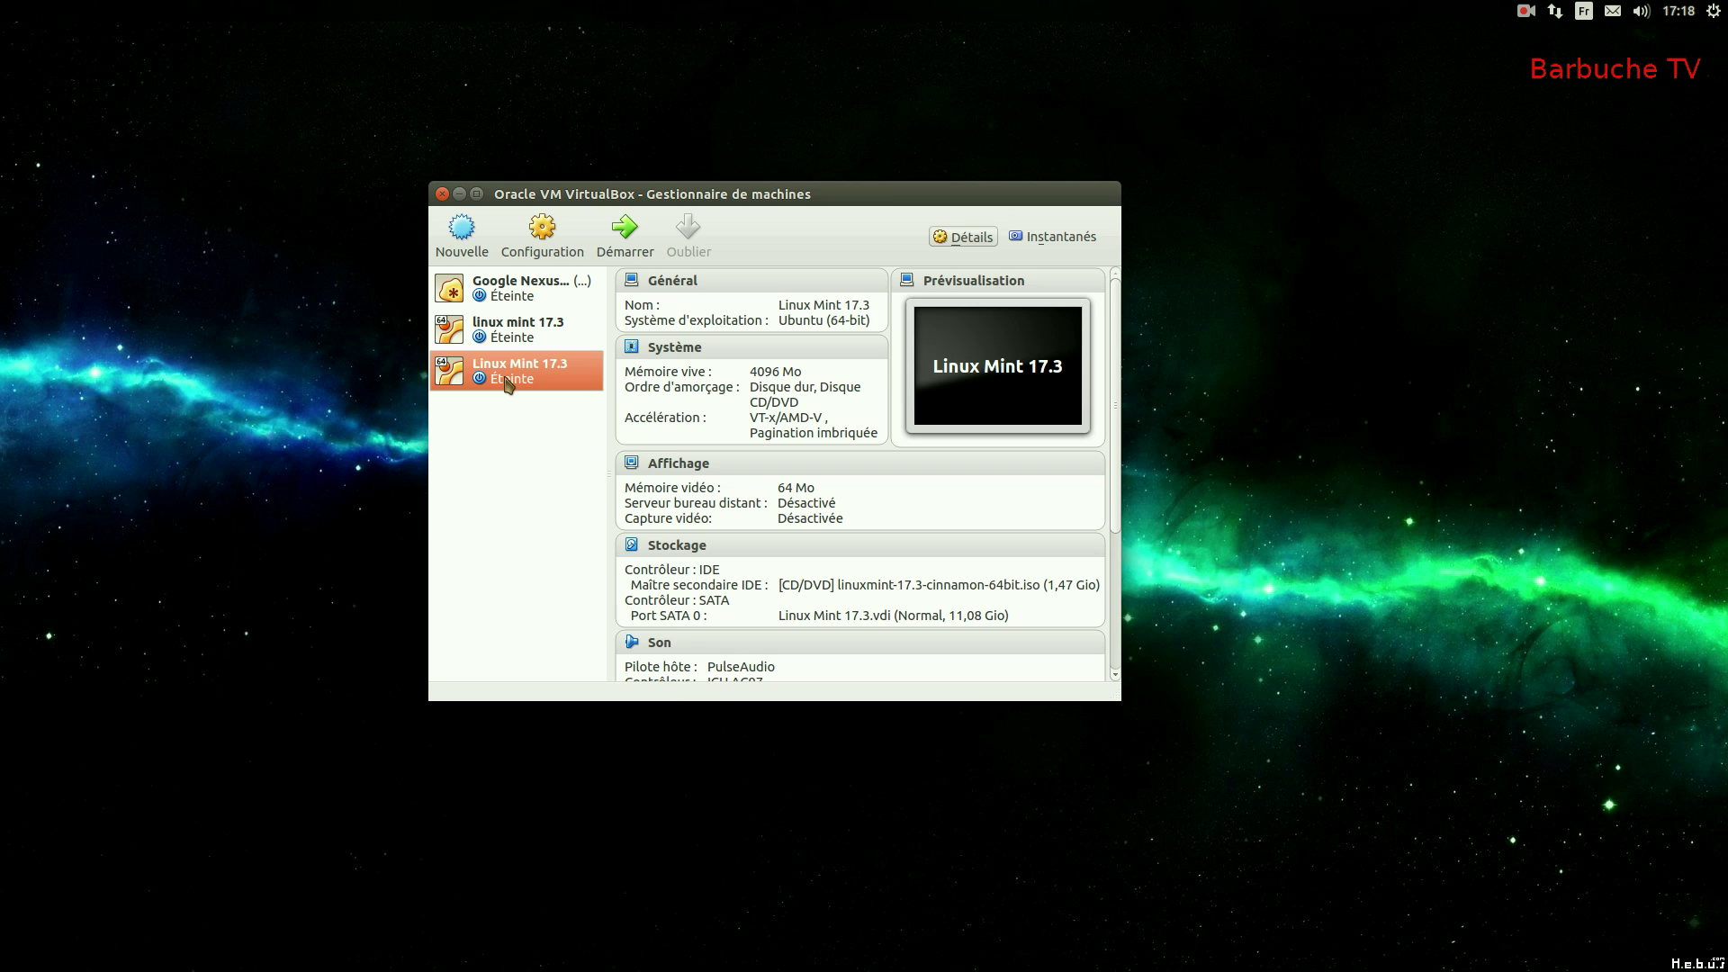
{"action": "left_click", "coordinate": [603, 246]}
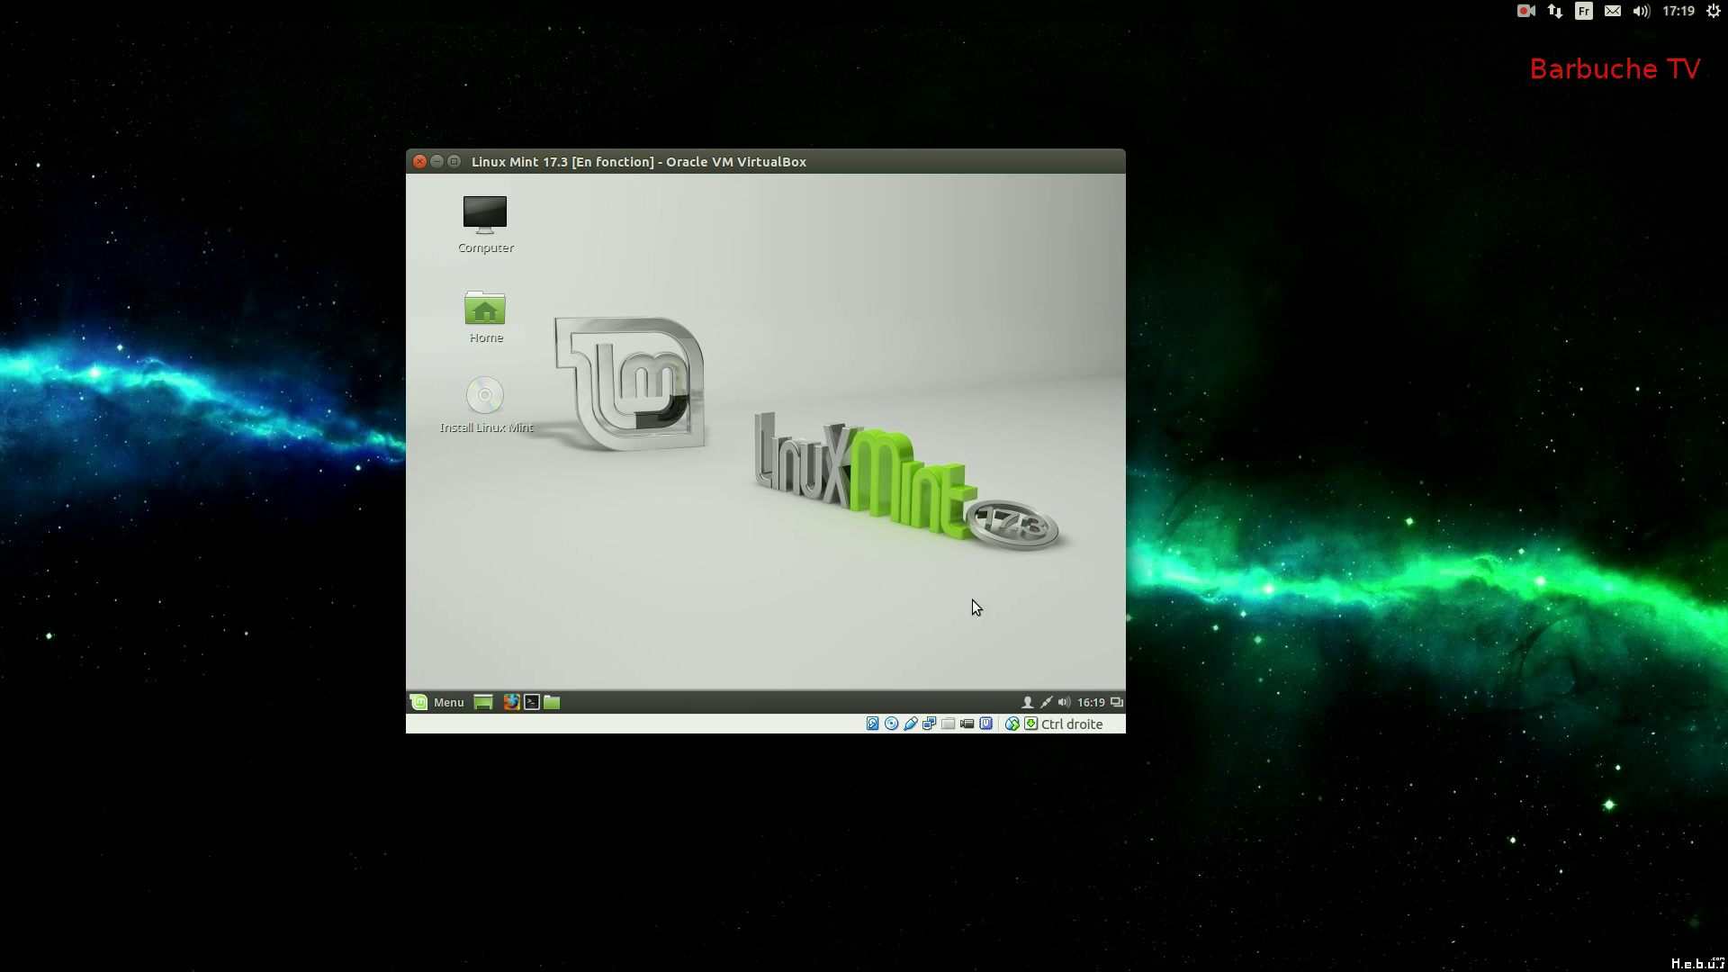
{"action": "key", "text": "Control_R+f"}
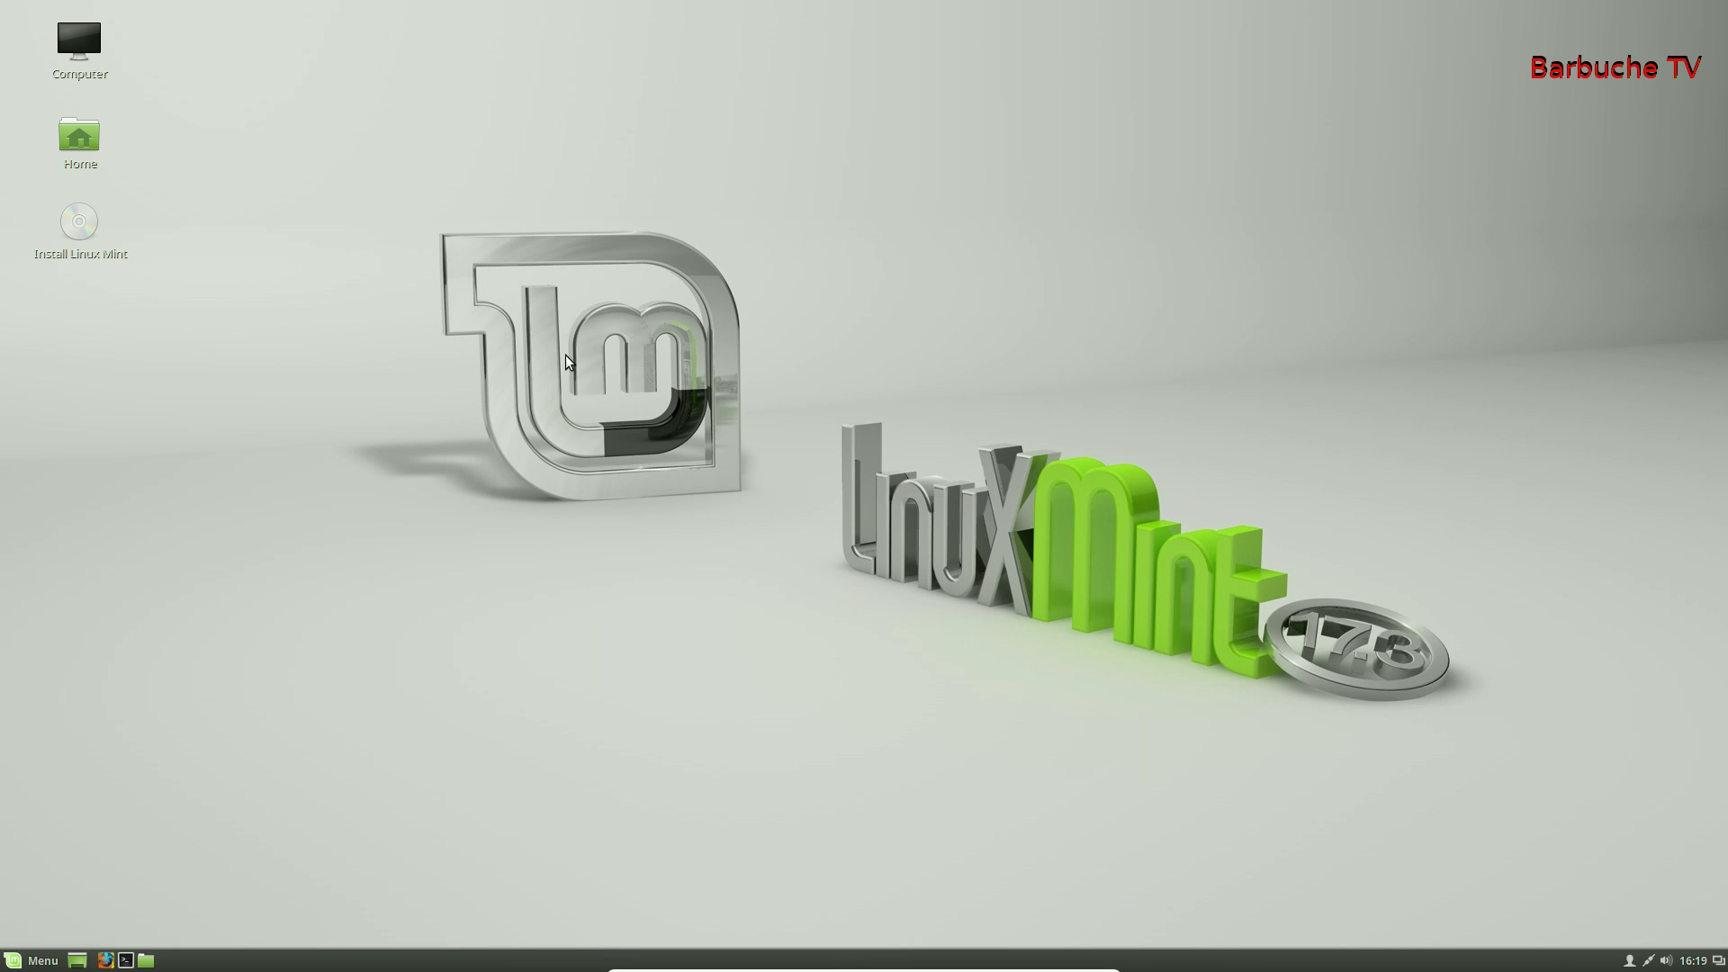
- Launch the Linux Mint installer, choose Français as the language and proceed past the preparation page to the installation type
{"action": "left_click", "coordinate": [69, 231]}
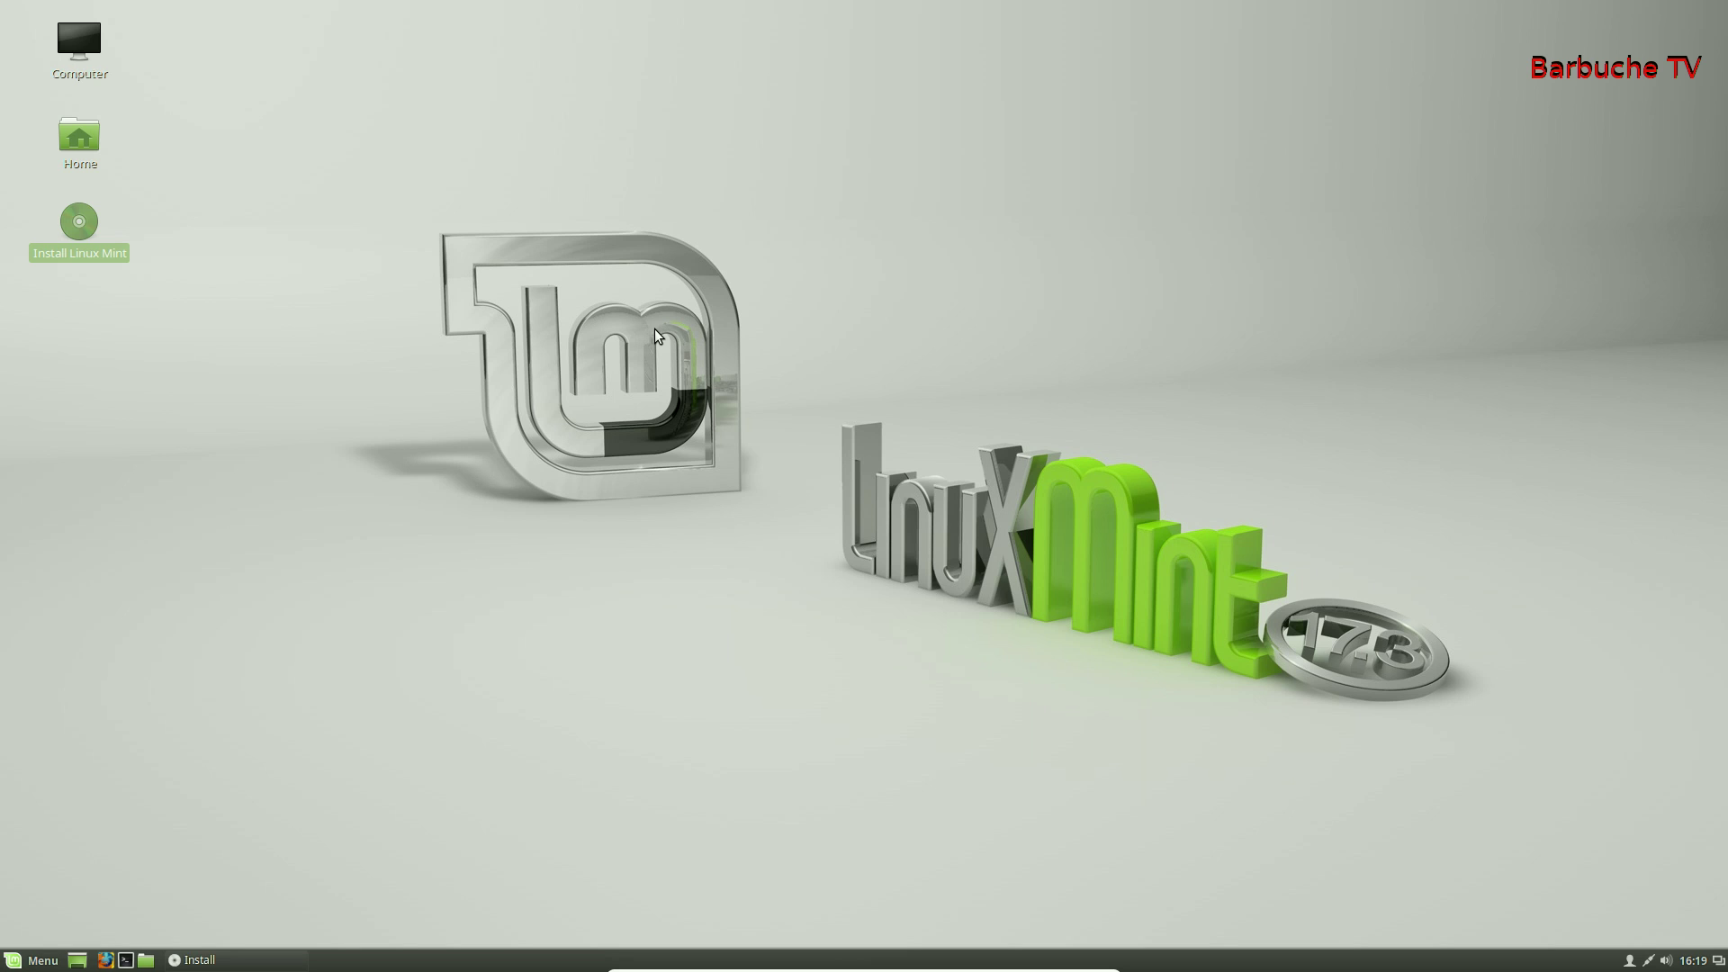
{"action": "left_click_drag", "start_coordinate": [625, 378], "coordinate": [559, 405]}
{"action": "left_click", "coordinate": [556, 404]}
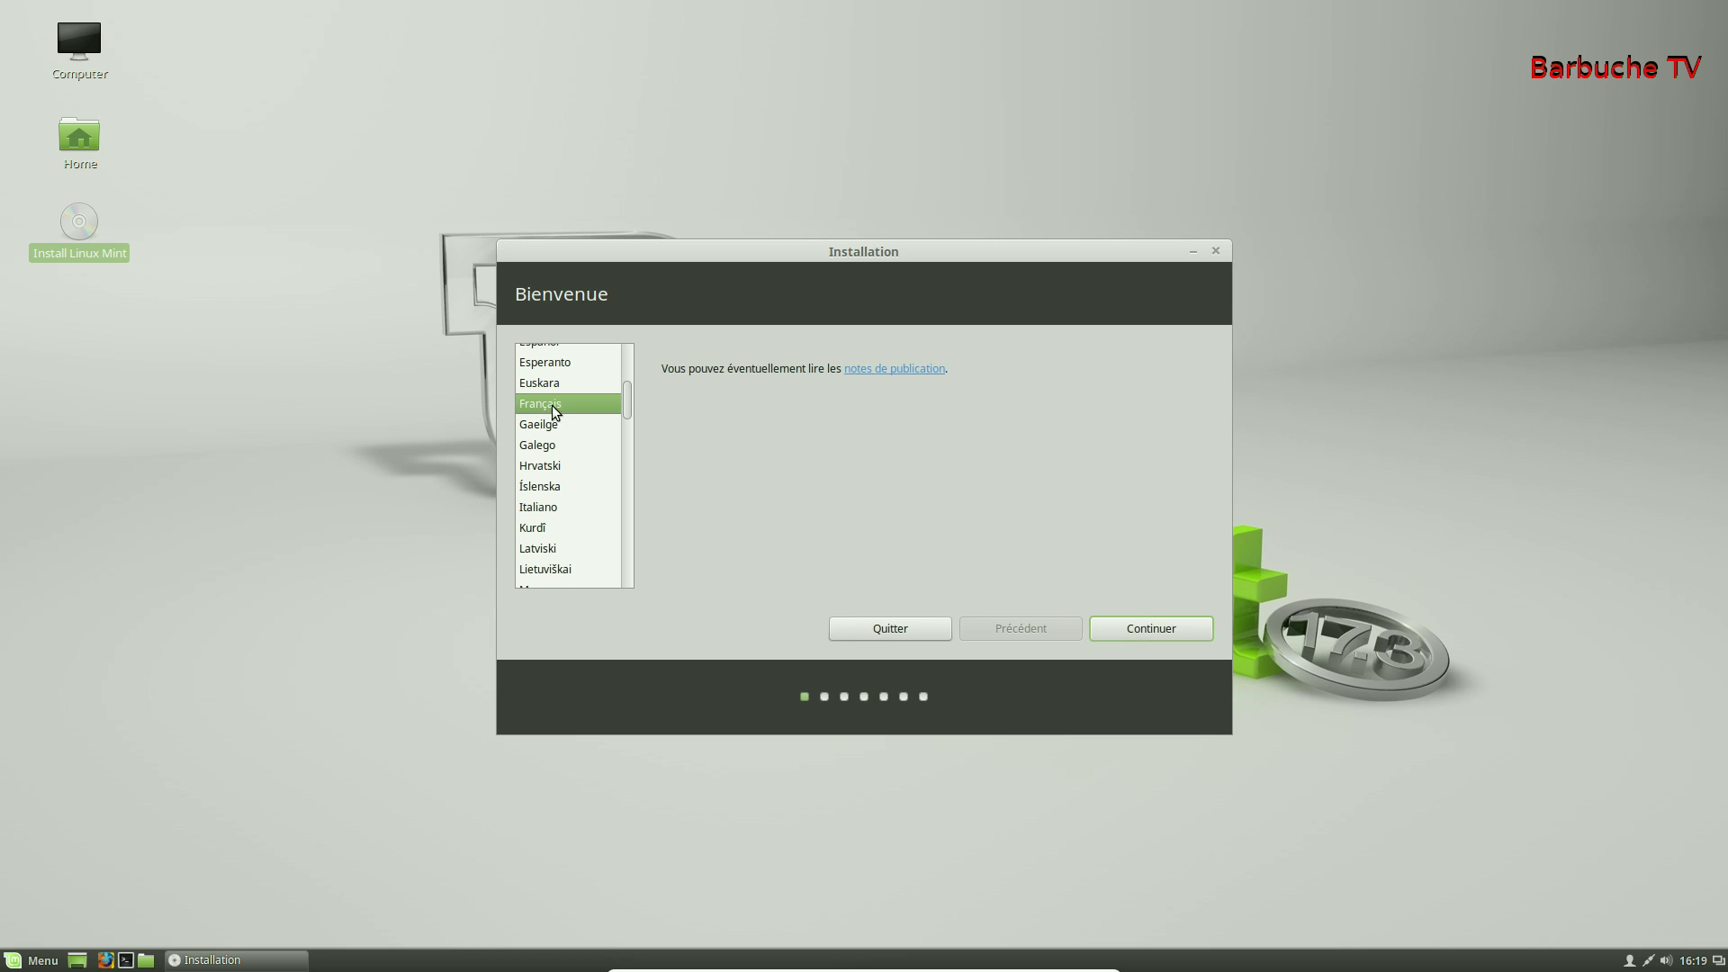
{"action": "left_click", "coordinate": [1121, 628]}
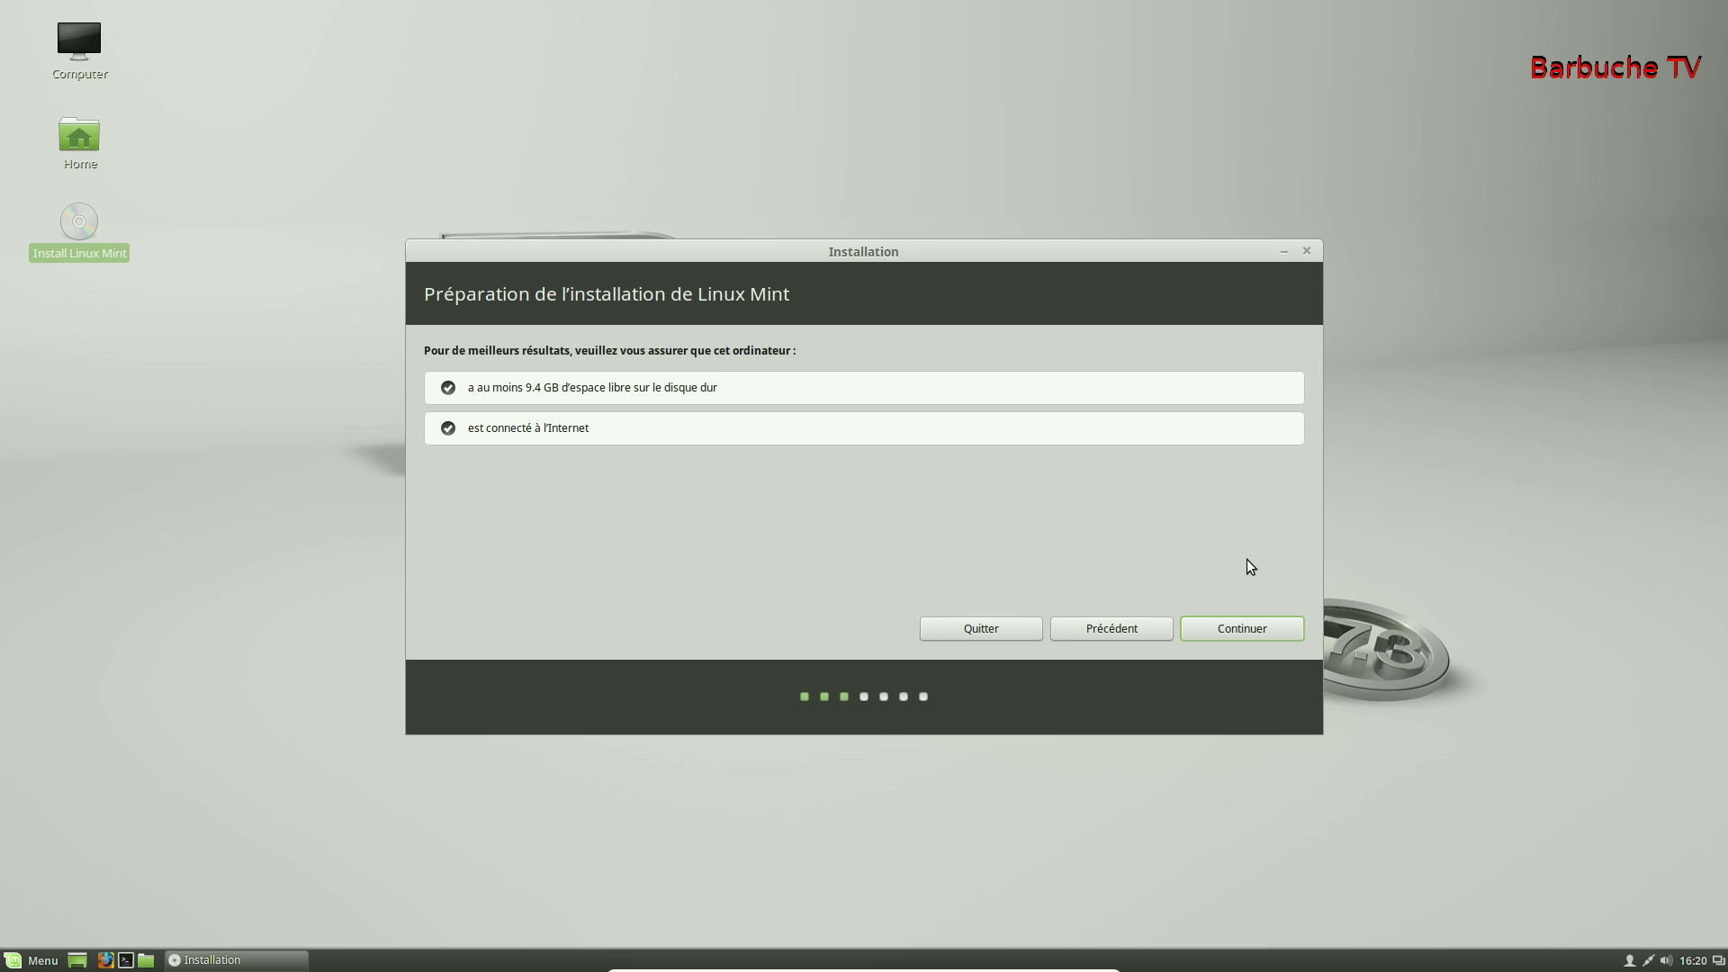
{"action": "left_click", "coordinate": [1232, 628]}
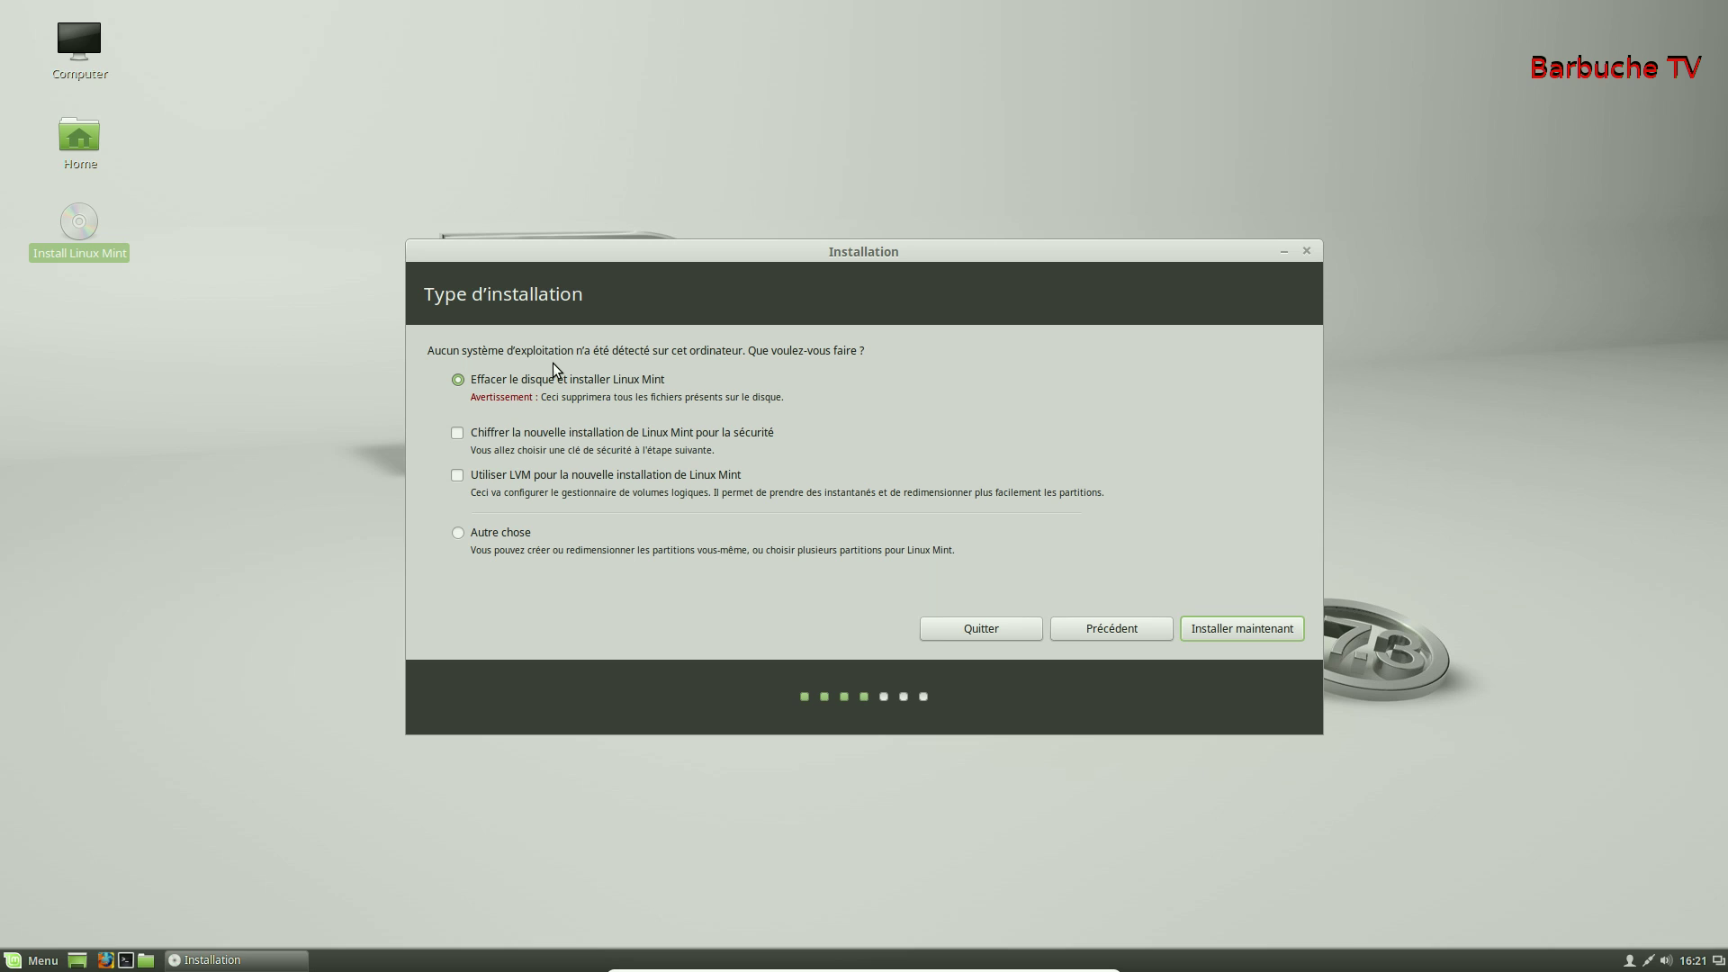
- Try Autre chose as the installation type for manual partitioning
{"action": "left_click", "coordinate": [457, 533]}
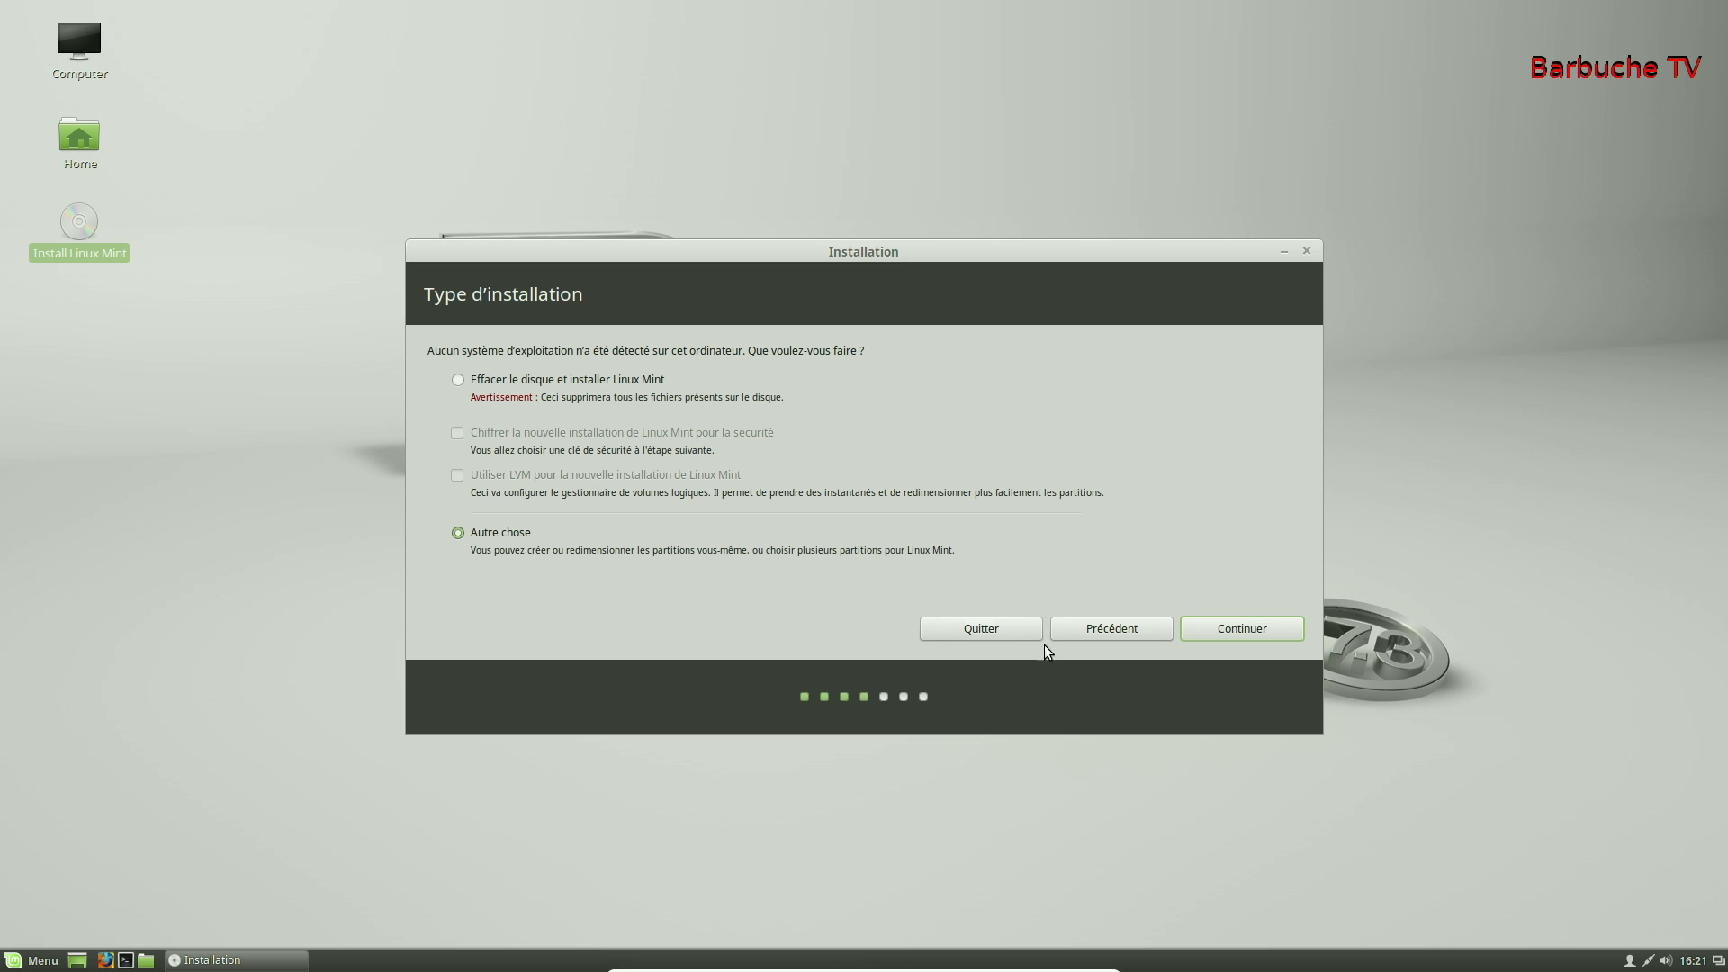
{"action": "left_click", "coordinate": [1143, 628]}
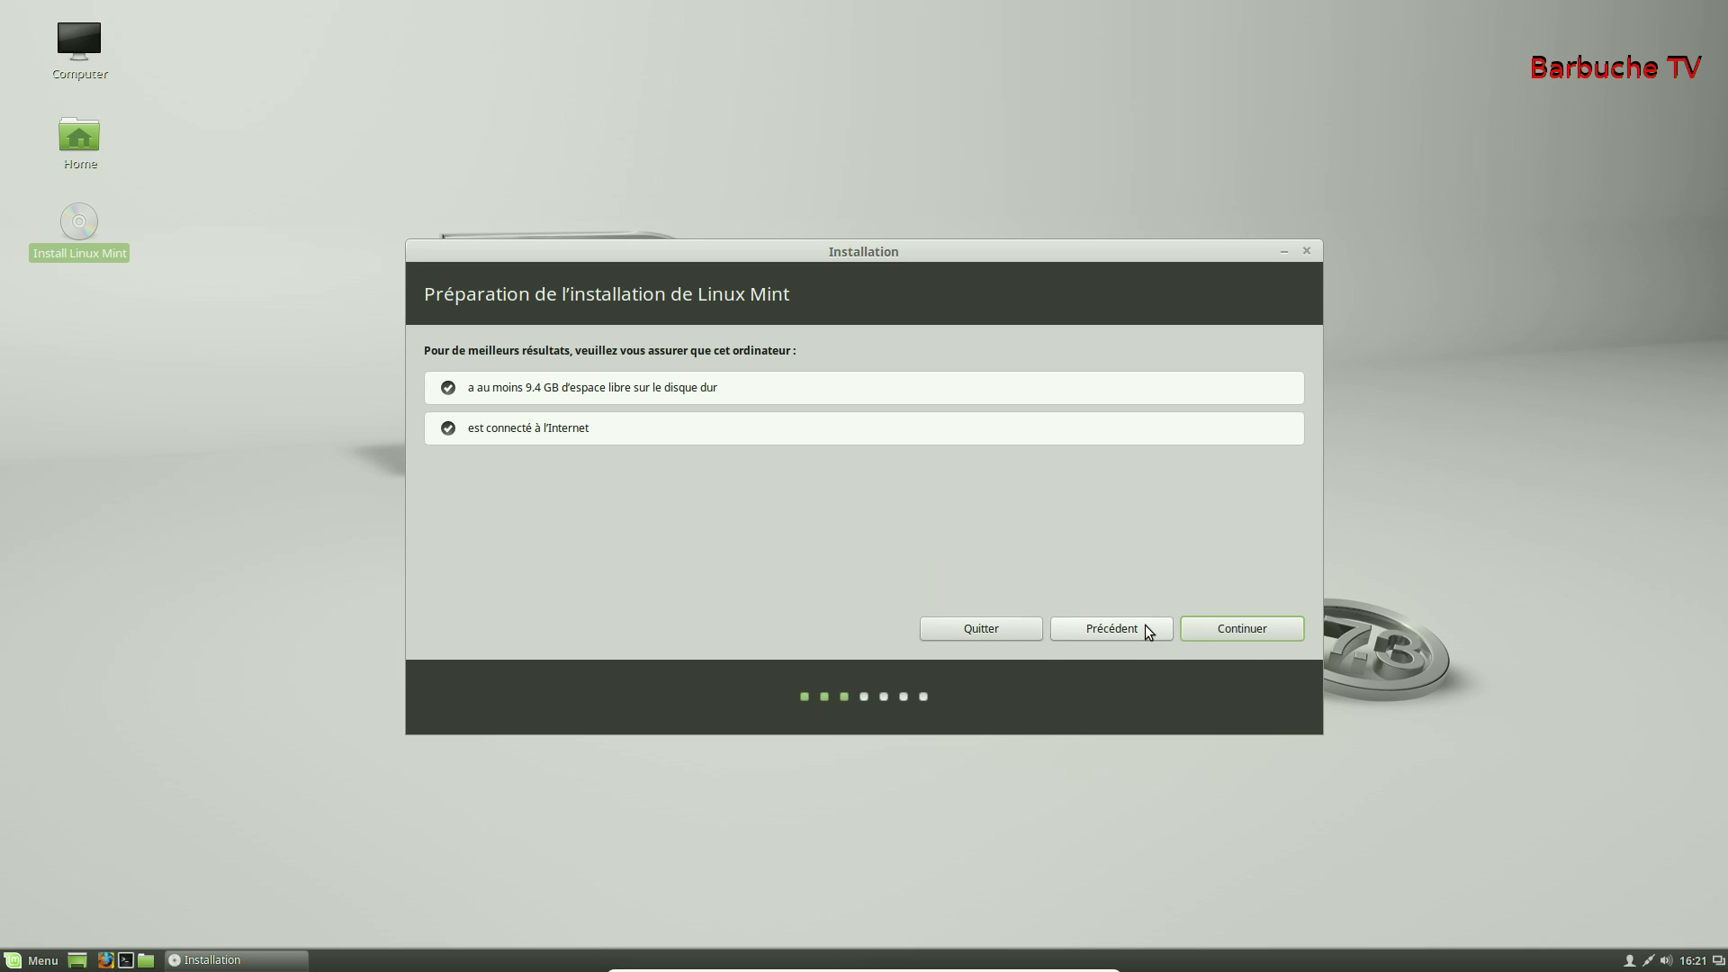
{"action": "left_click", "coordinate": [1246, 629]}
{"action": "left_click", "coordinate": [459, 533]}
{"action": "left_click", "coordinate": [1242, 628]}
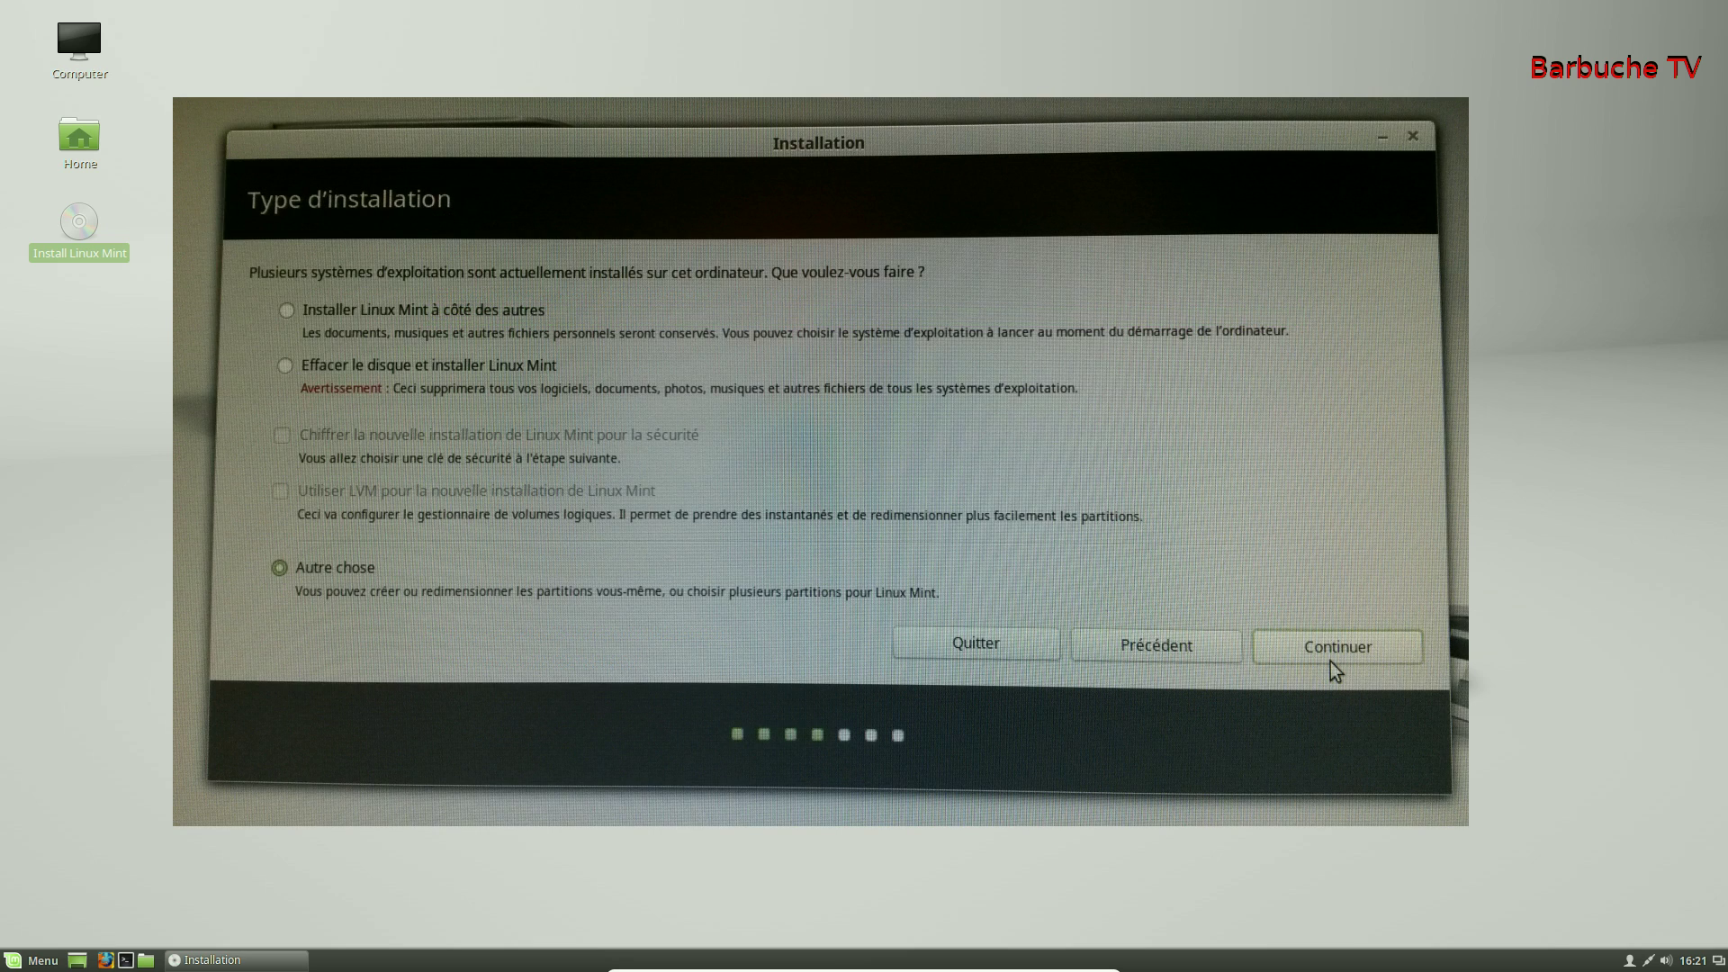
{"action": "left_click", "coordinate": [1332, 648]}
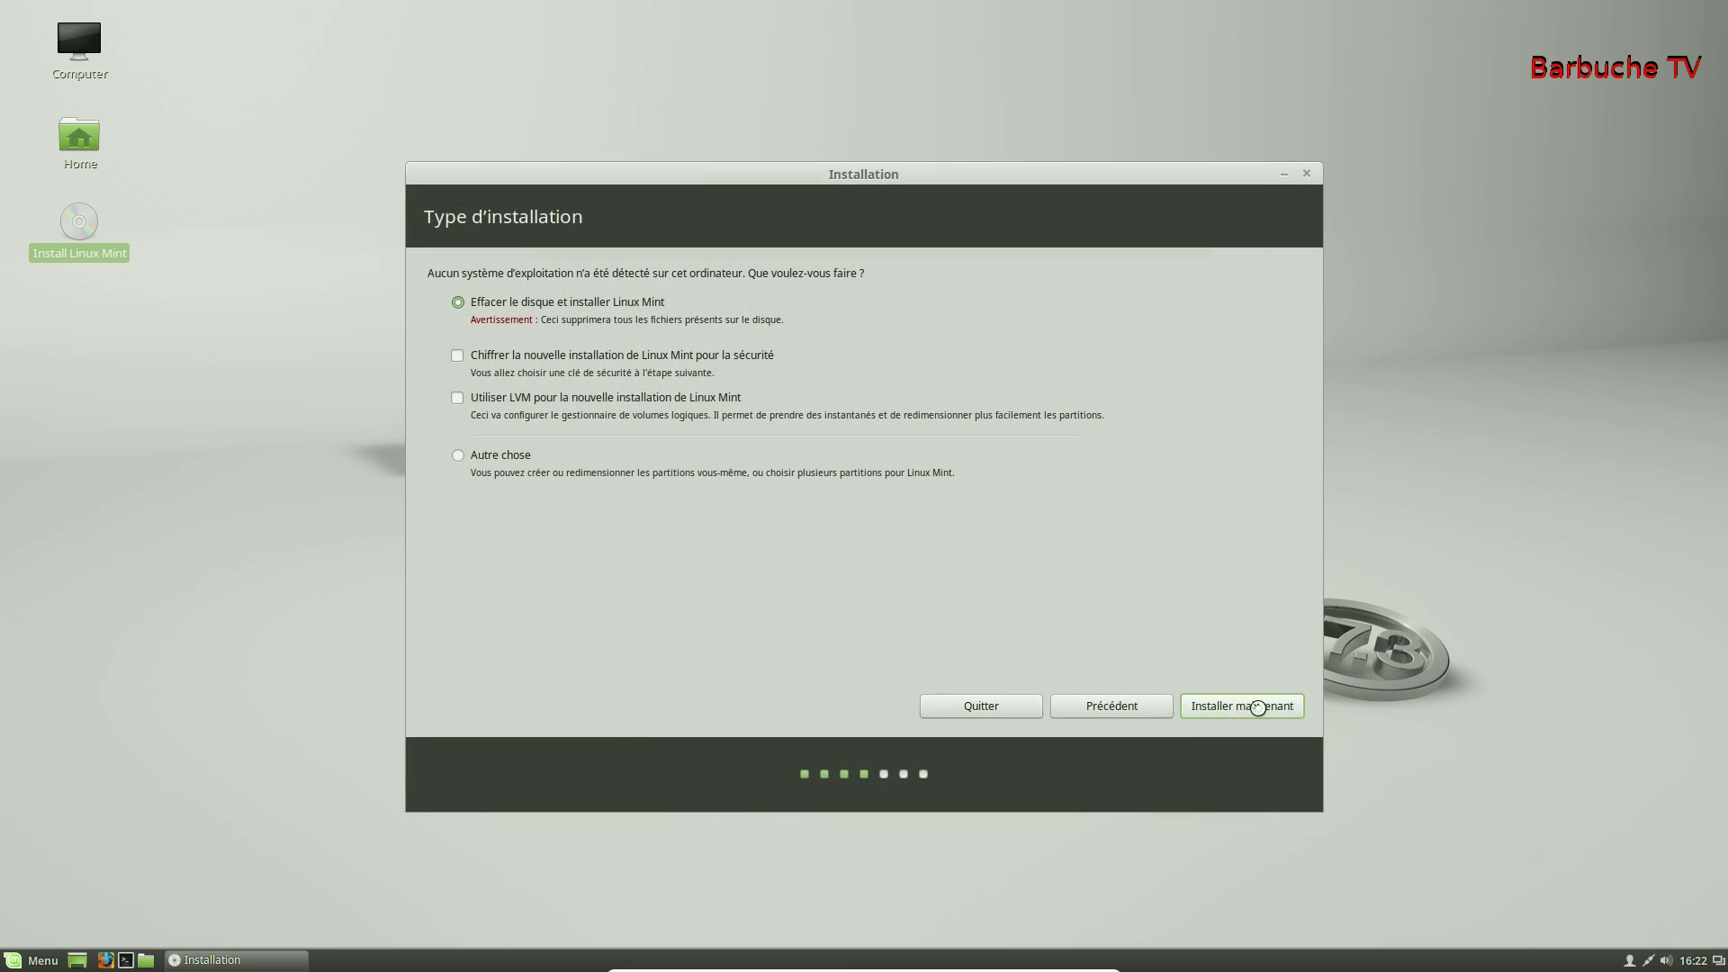
- Start the installation with the Effacer le disque et installer Linux Mint option and confirm writing the partition changes to disk
{"action": "left_click", "coordinate": [1256, 709]}
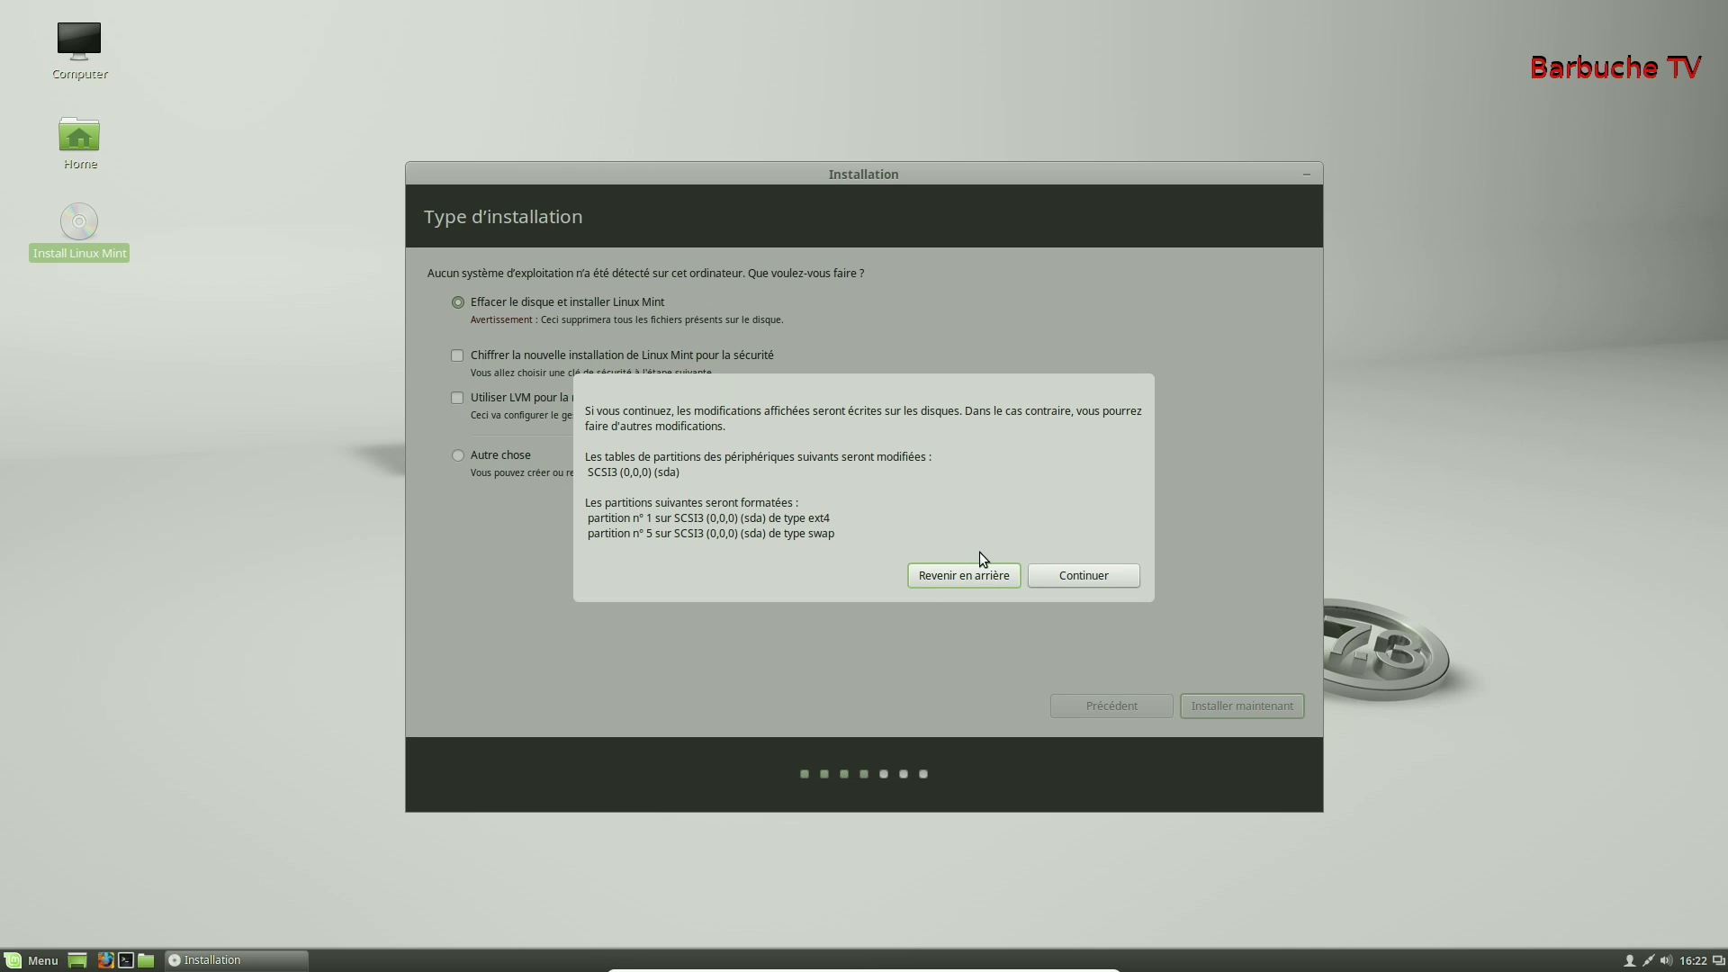
{"action": "left_click", "coordinate": [1069, 575]}
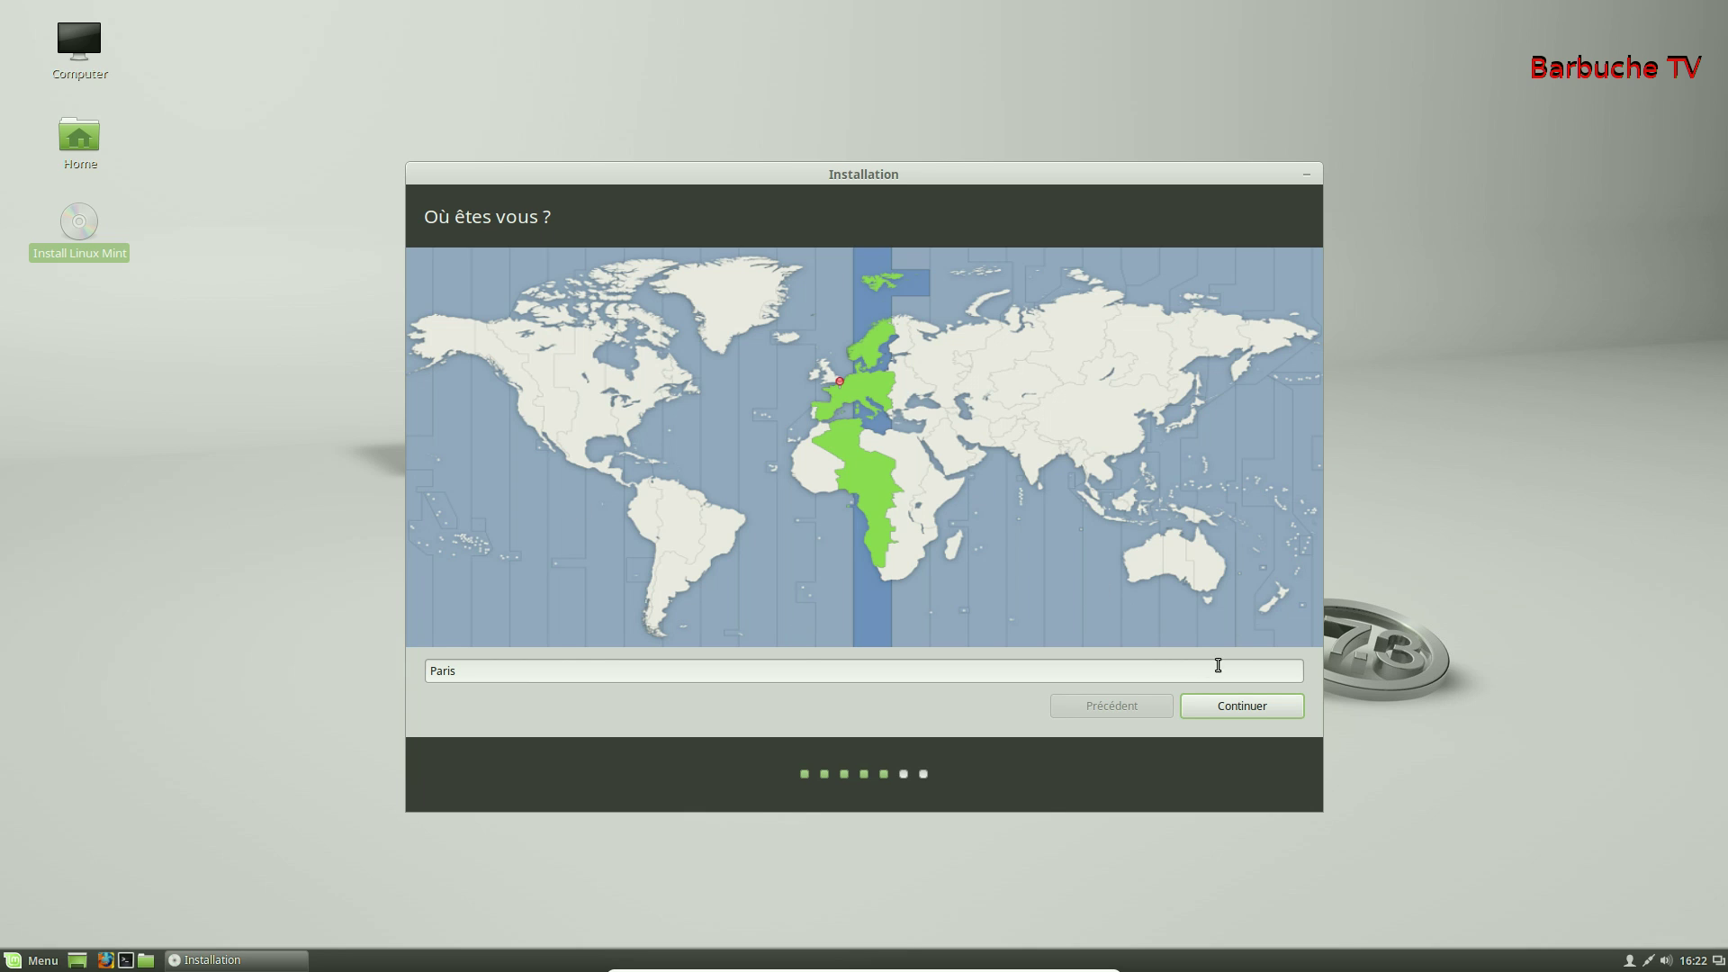
- Accept Paris as the location and Français (variante obsolète) as the keyboard layout
{"action": "left_click", "coordinate": [1251, 709]}
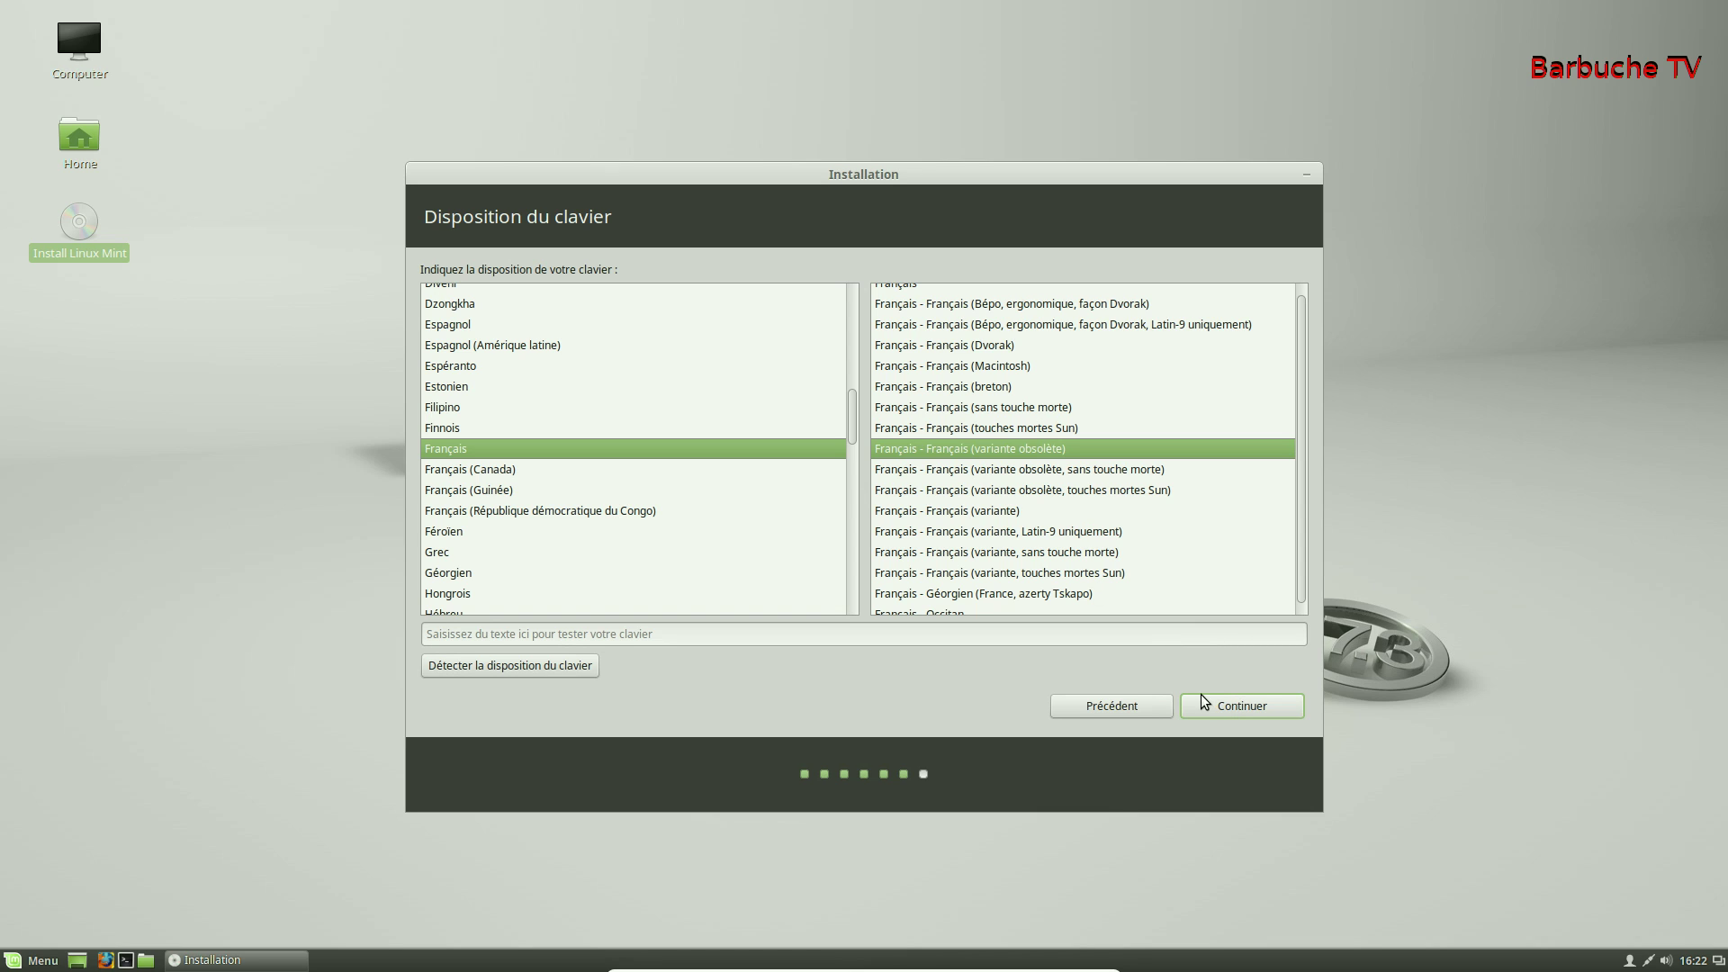
{"action": "left_click", "coordinate": [1262, 705]}
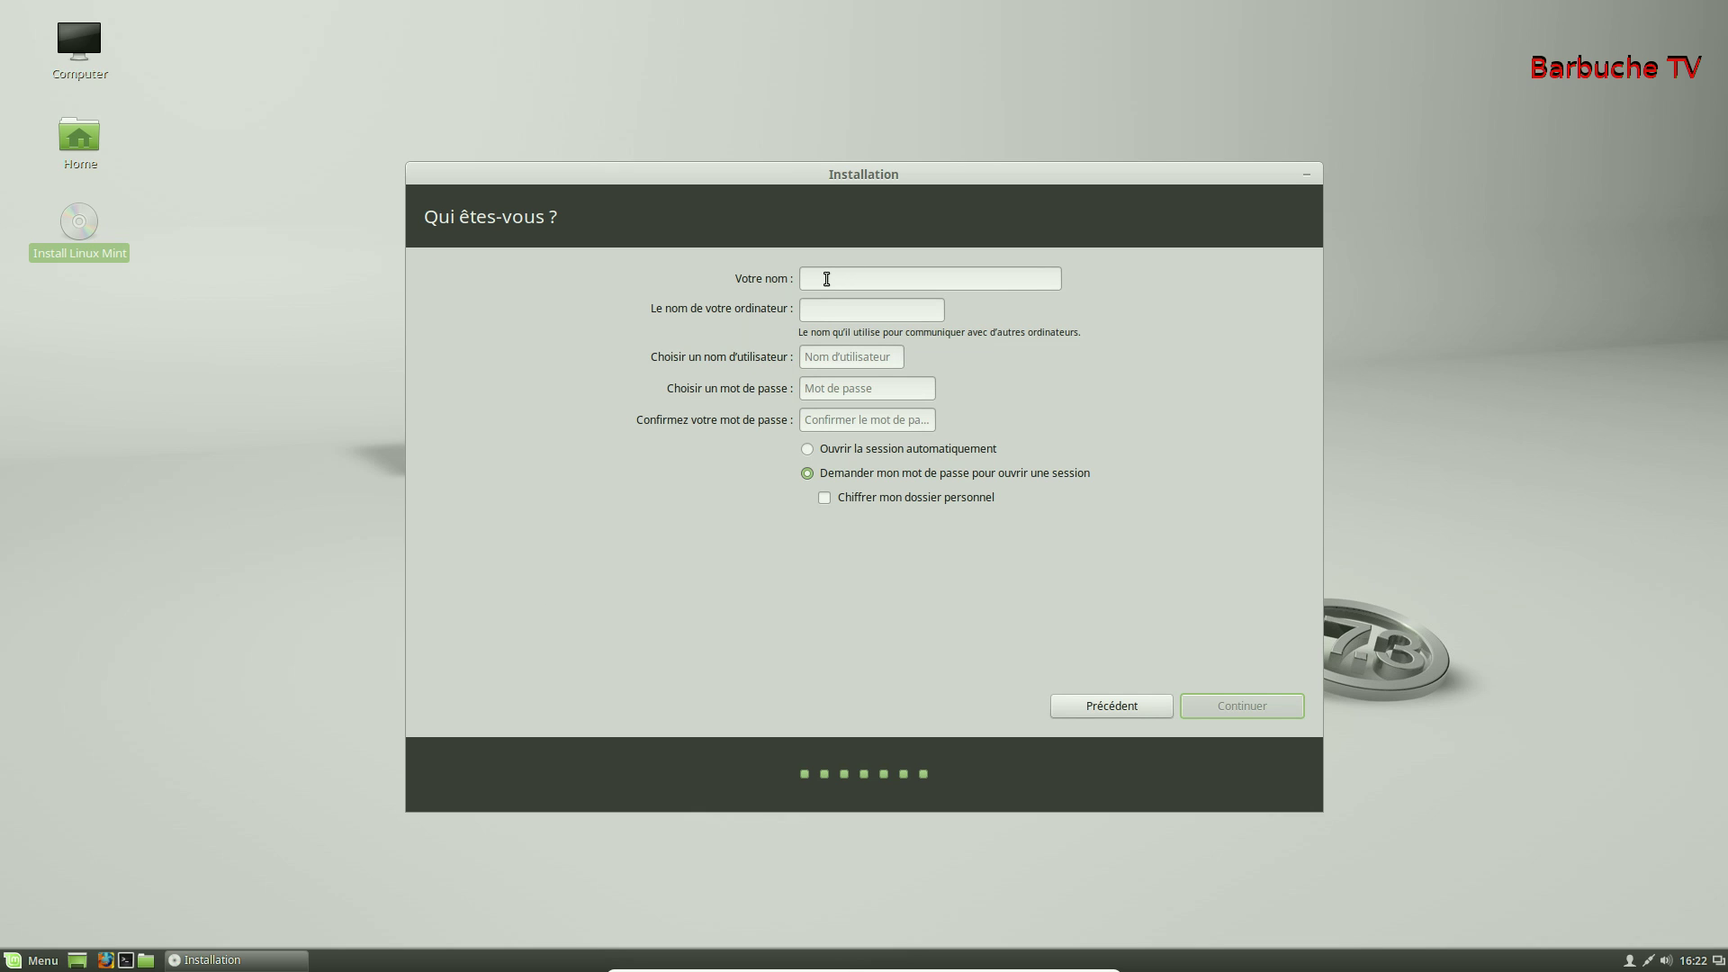
- Fill in the user's name and the account password with its confirmation, and continue the installation
{"action": "type", "text": "Barbuche"}
{"action": "left_click", "coordinate": [864, 384]}
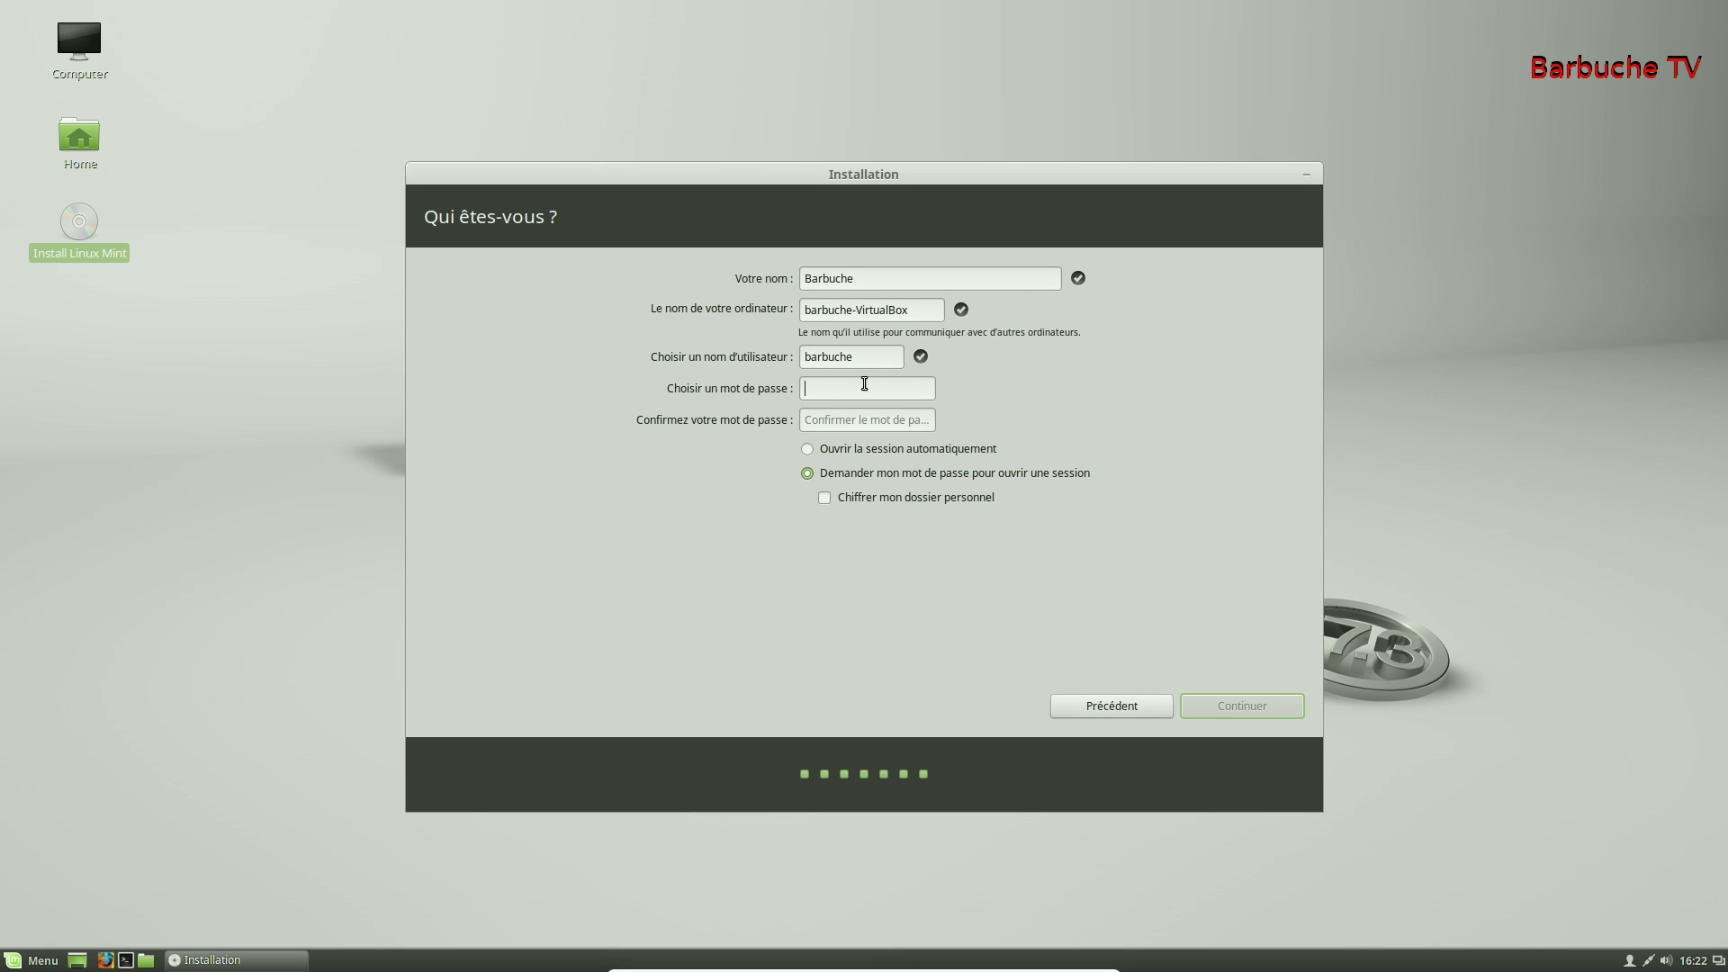
{"action": "type", "text": "•••••••••"}
{"action": "left_click", "coordinate": [866, 419]}
{"action": "type", "text": "•••••••••"}
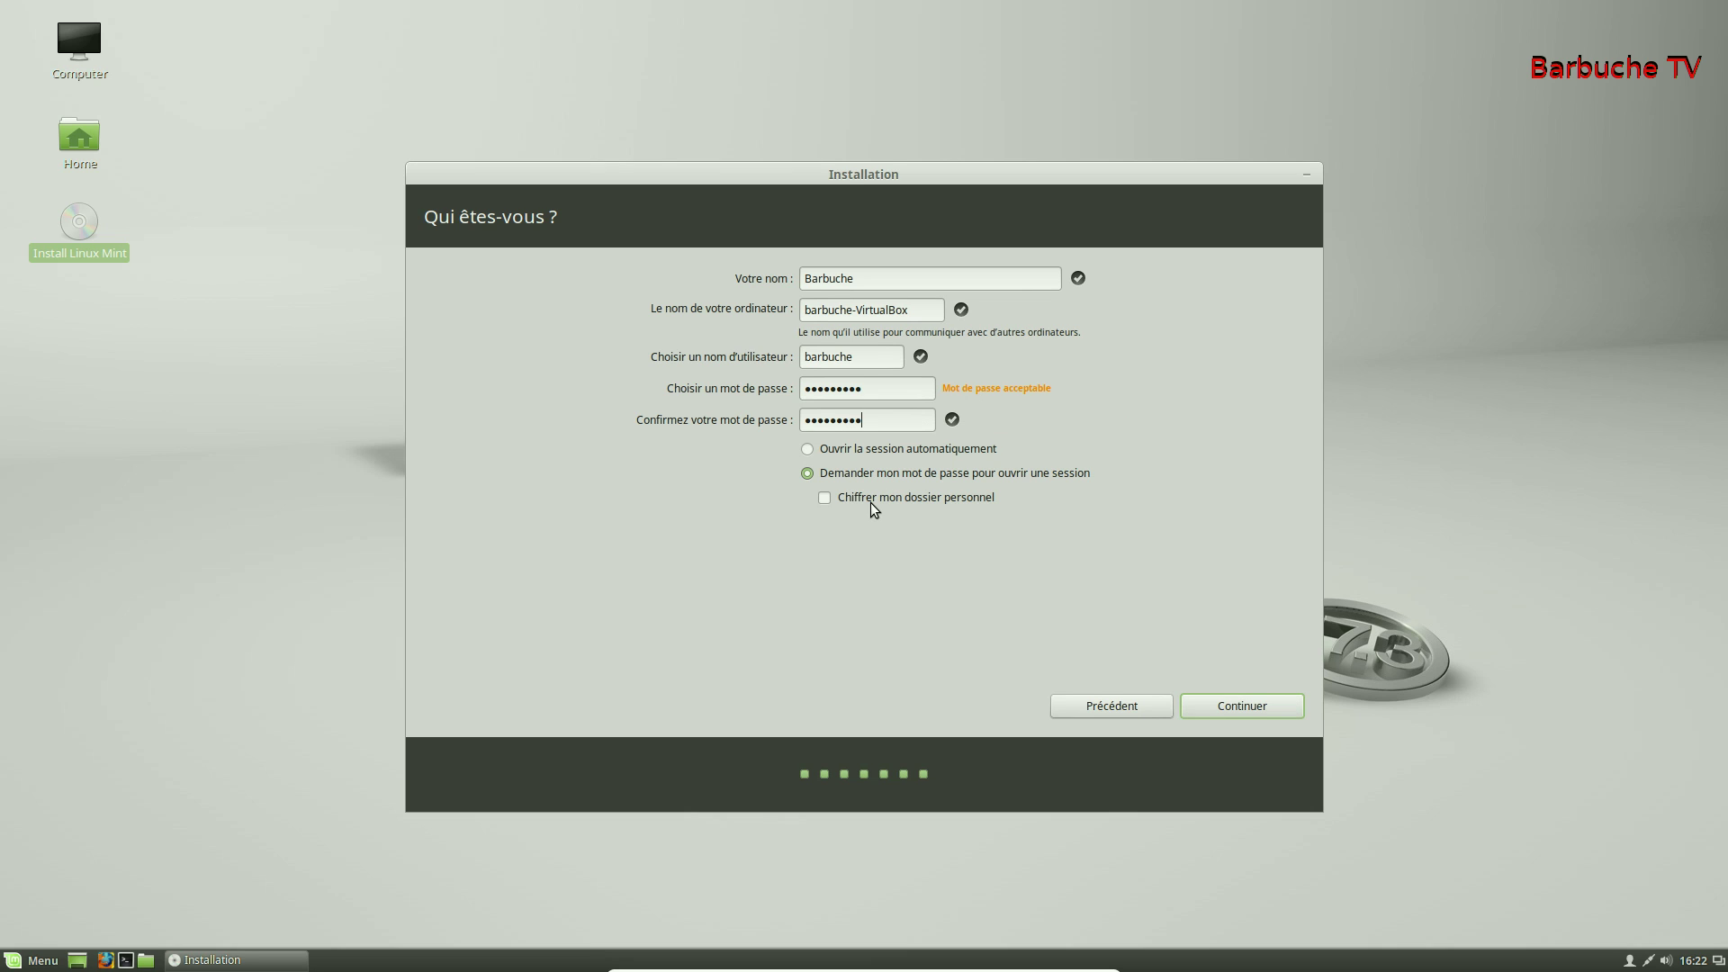
{"action": "left_click", "coordinate": [1239, 708]}
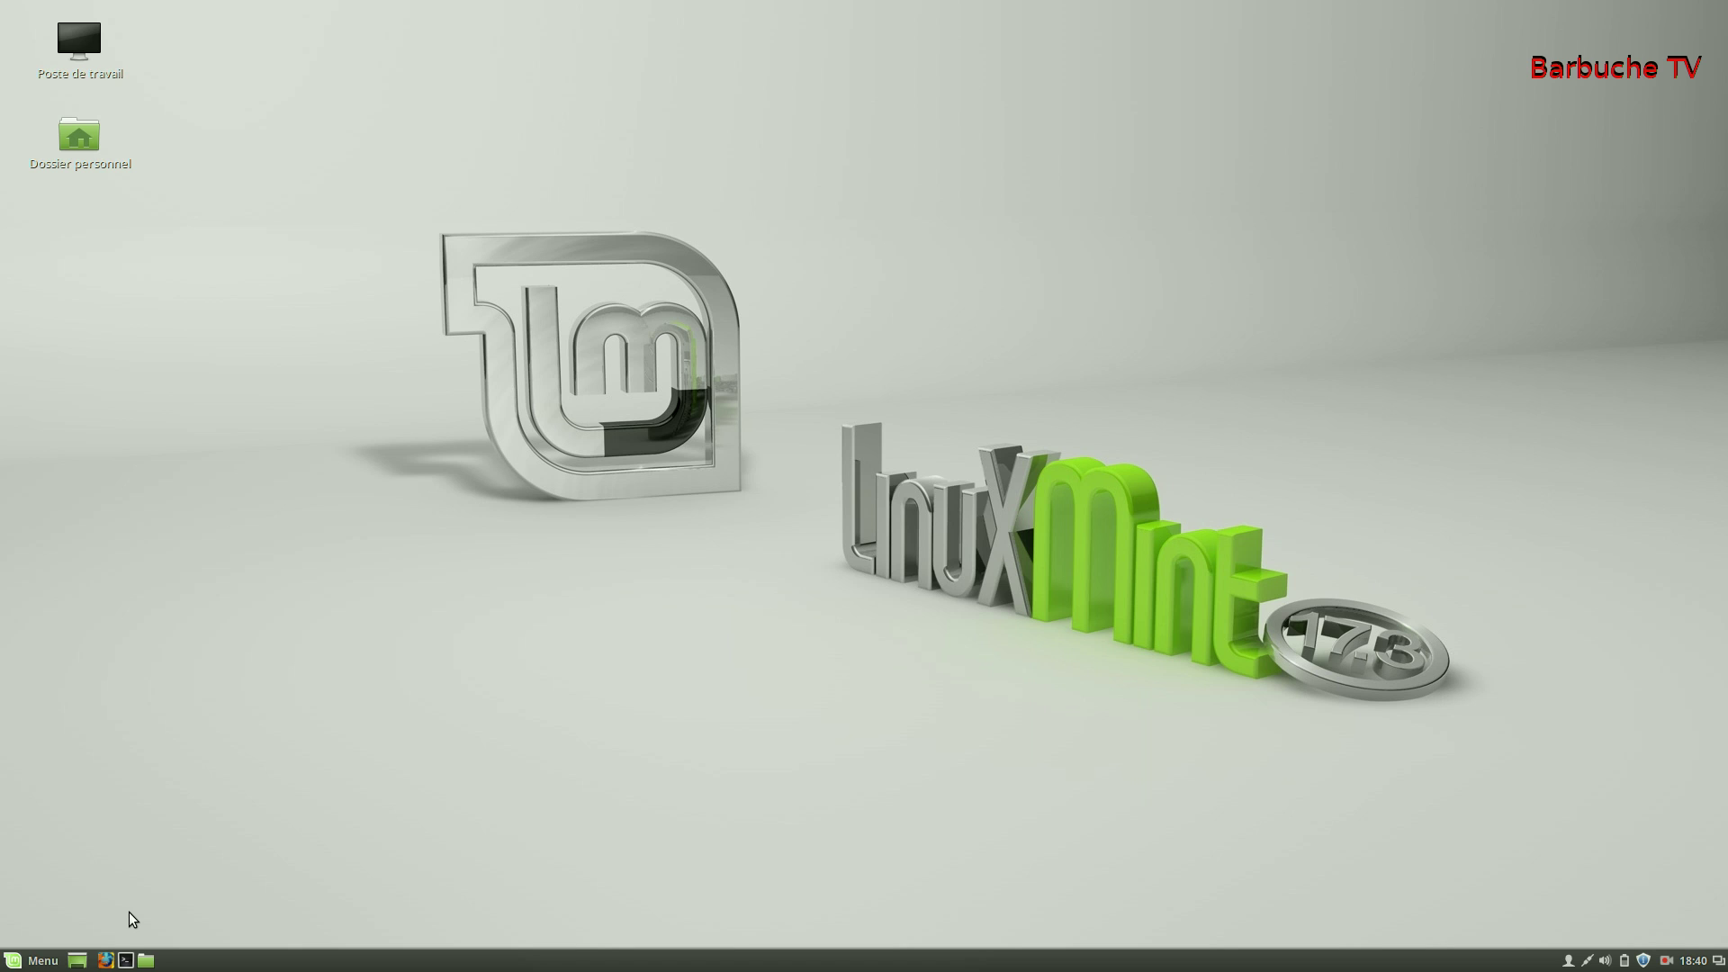
- Open /etc/fstab in gedit from a terminal with sudo gedit /etc/fstab, authenticating with the account password
{"action": "left_click", "coordinate": [127, 960]}
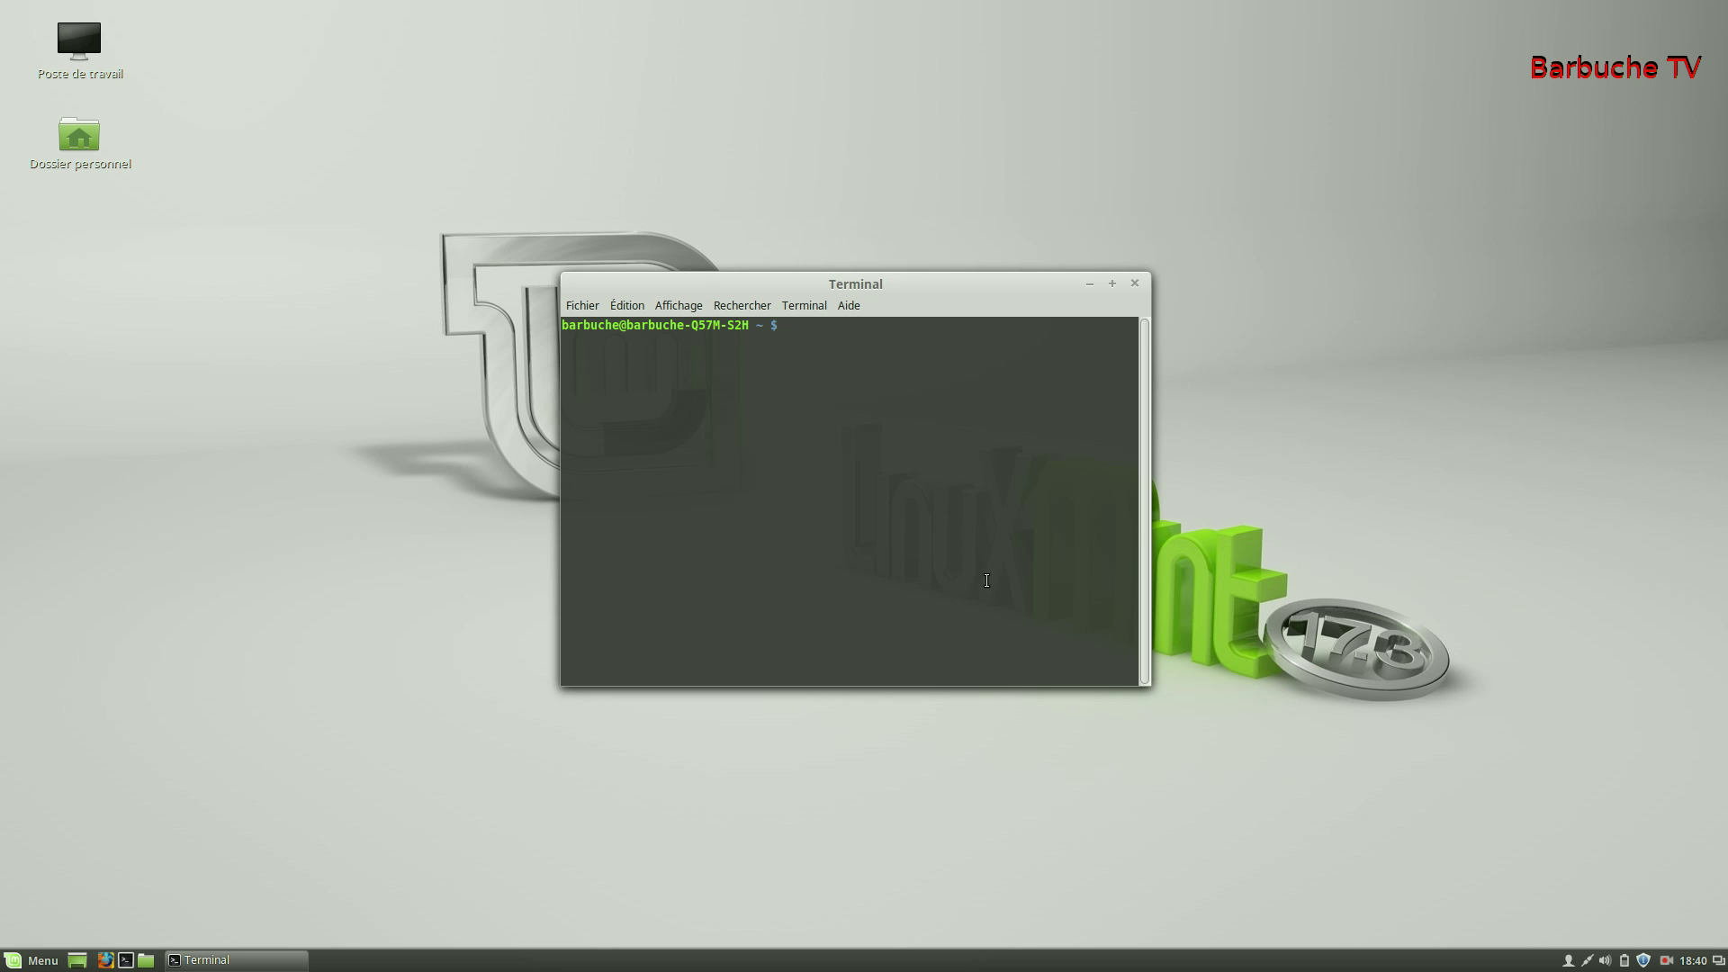
{"action": "type", "text": "sudo"}
{"action": "type", "text": " g"}
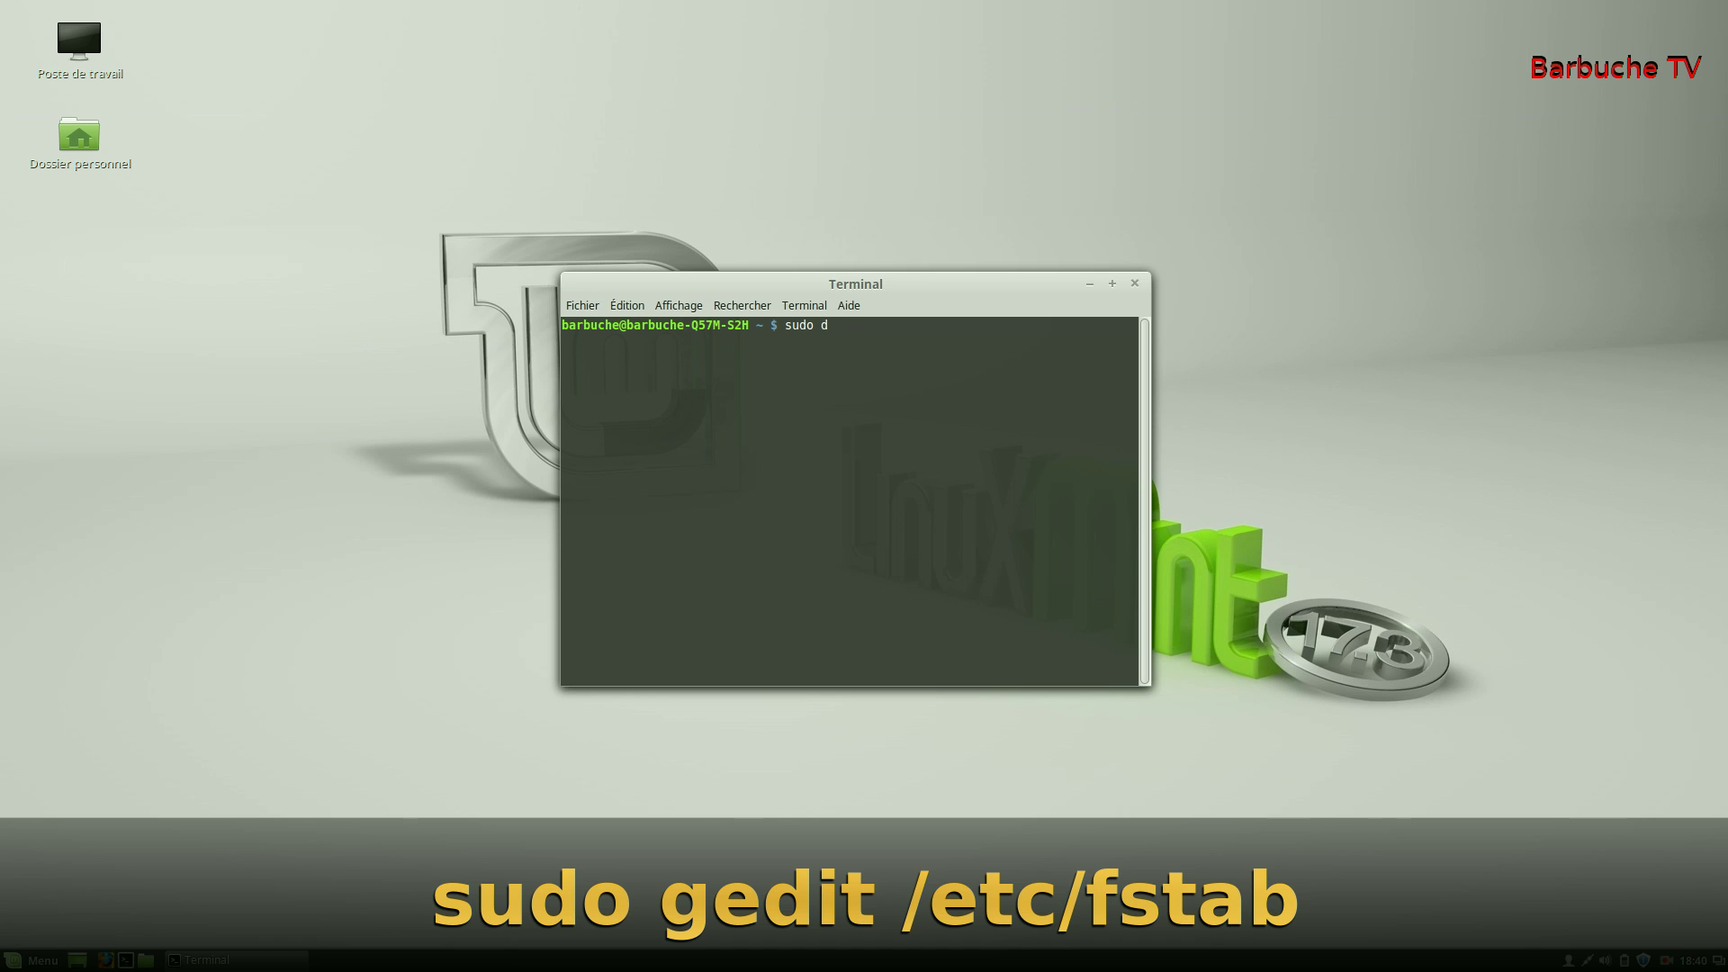
{"action": "type", "text": "edit /etc/fstab"}
{"action": "key", "text": "Return"}
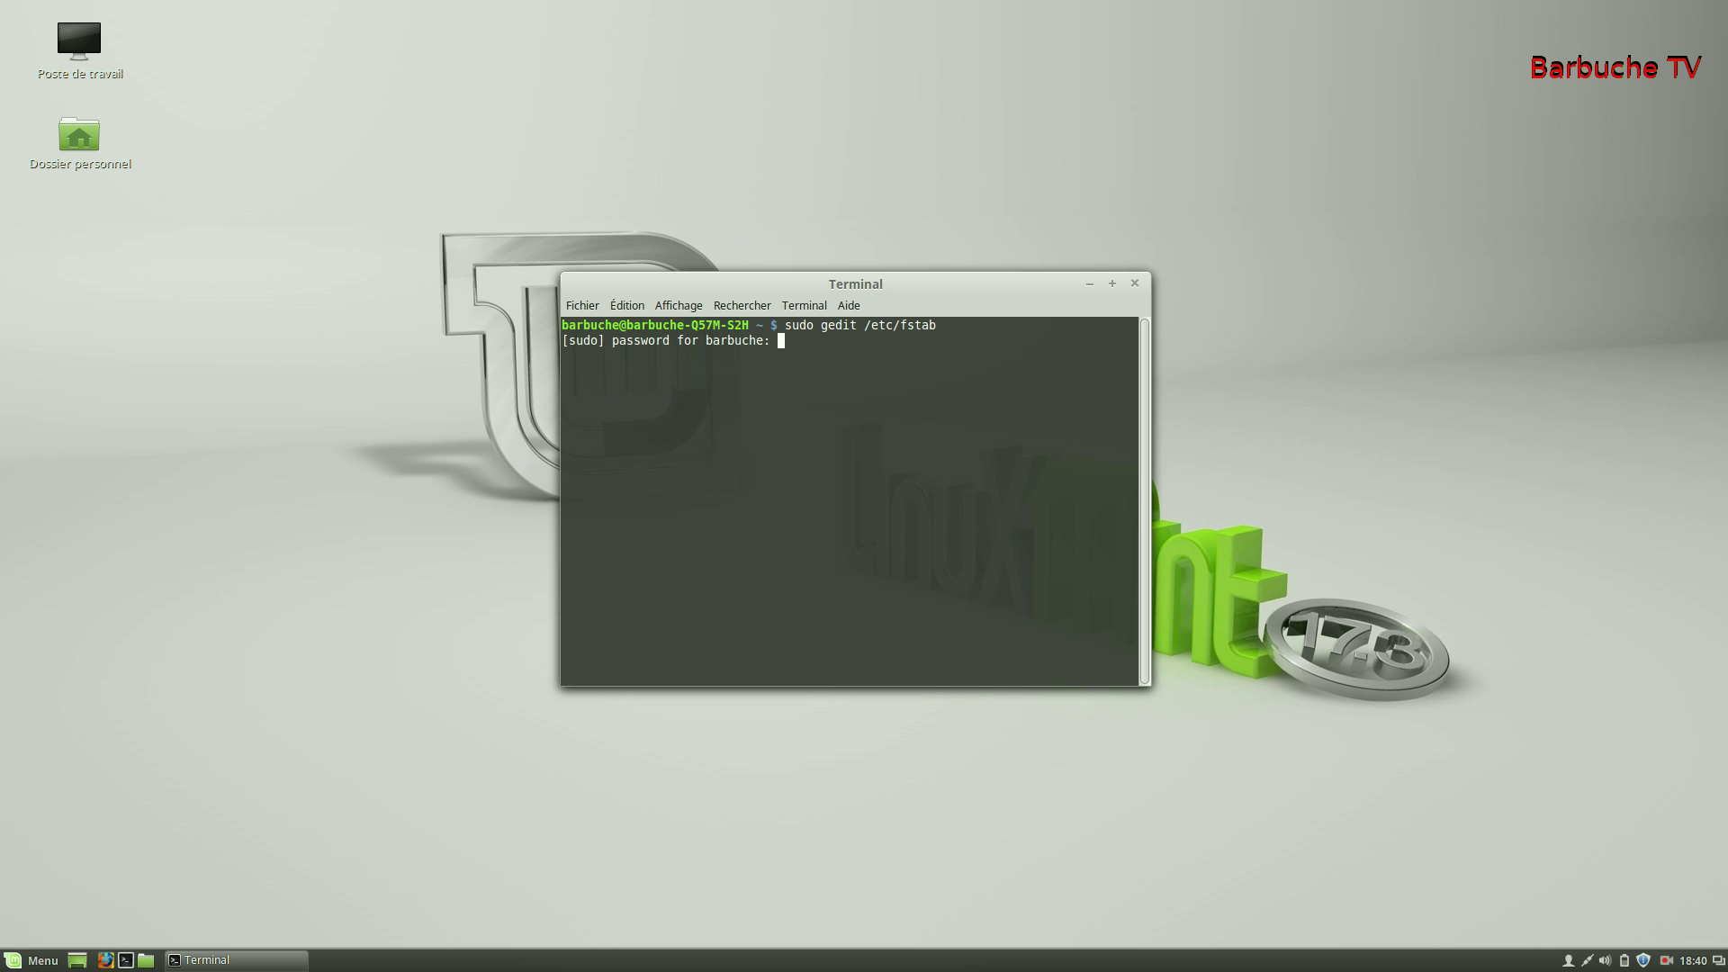
{"action": "key", "text": "Return"}
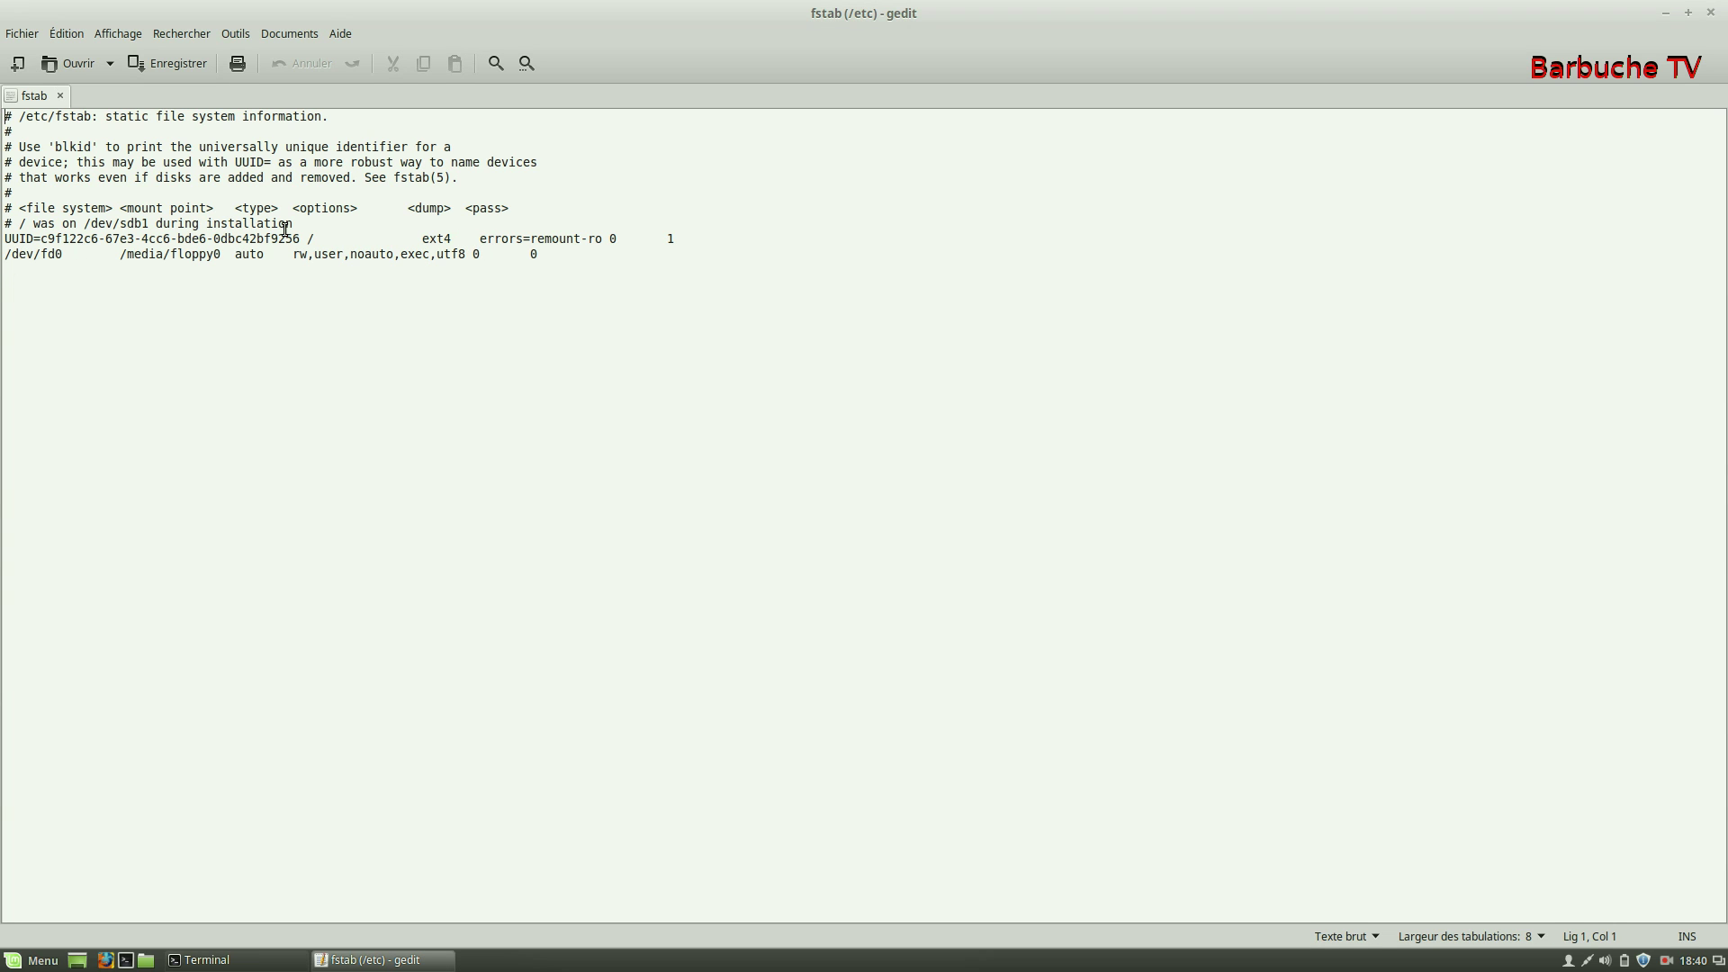
- Insert noatime,discard, before errors=remount-ro in the root partition's mount options
{"action": "left_click", "coordinate": [482, 237]}
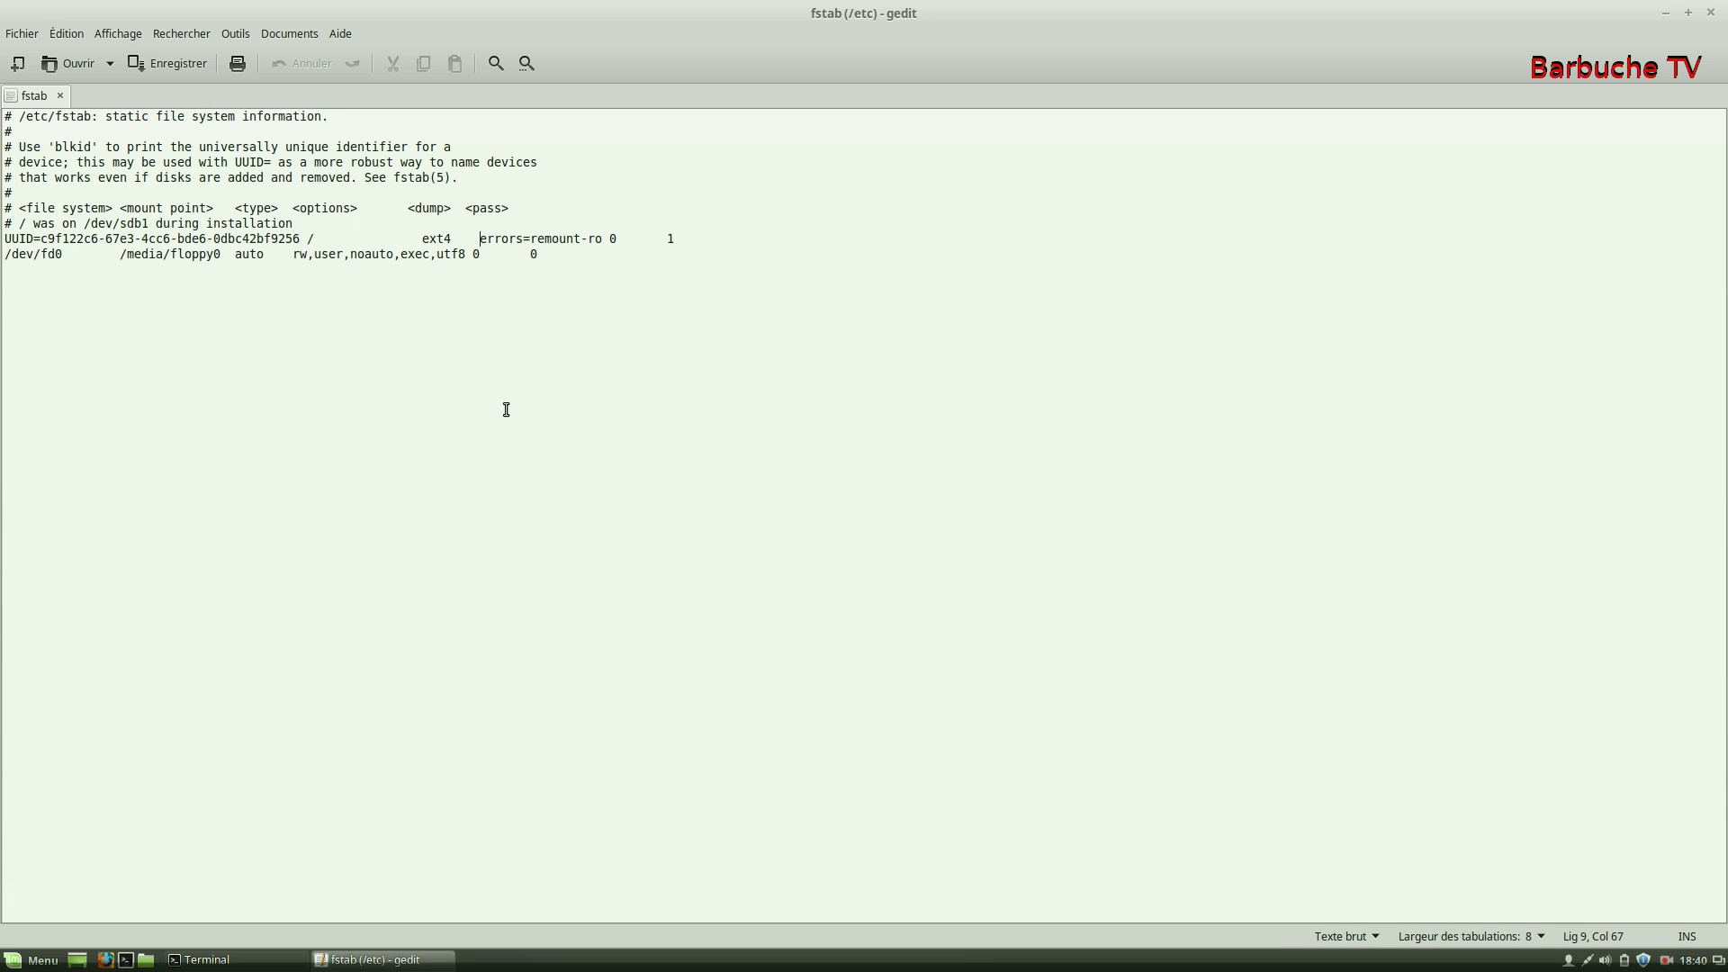
{"action": "type", "text": "noa"}
{"action": "type", "text": "time"}
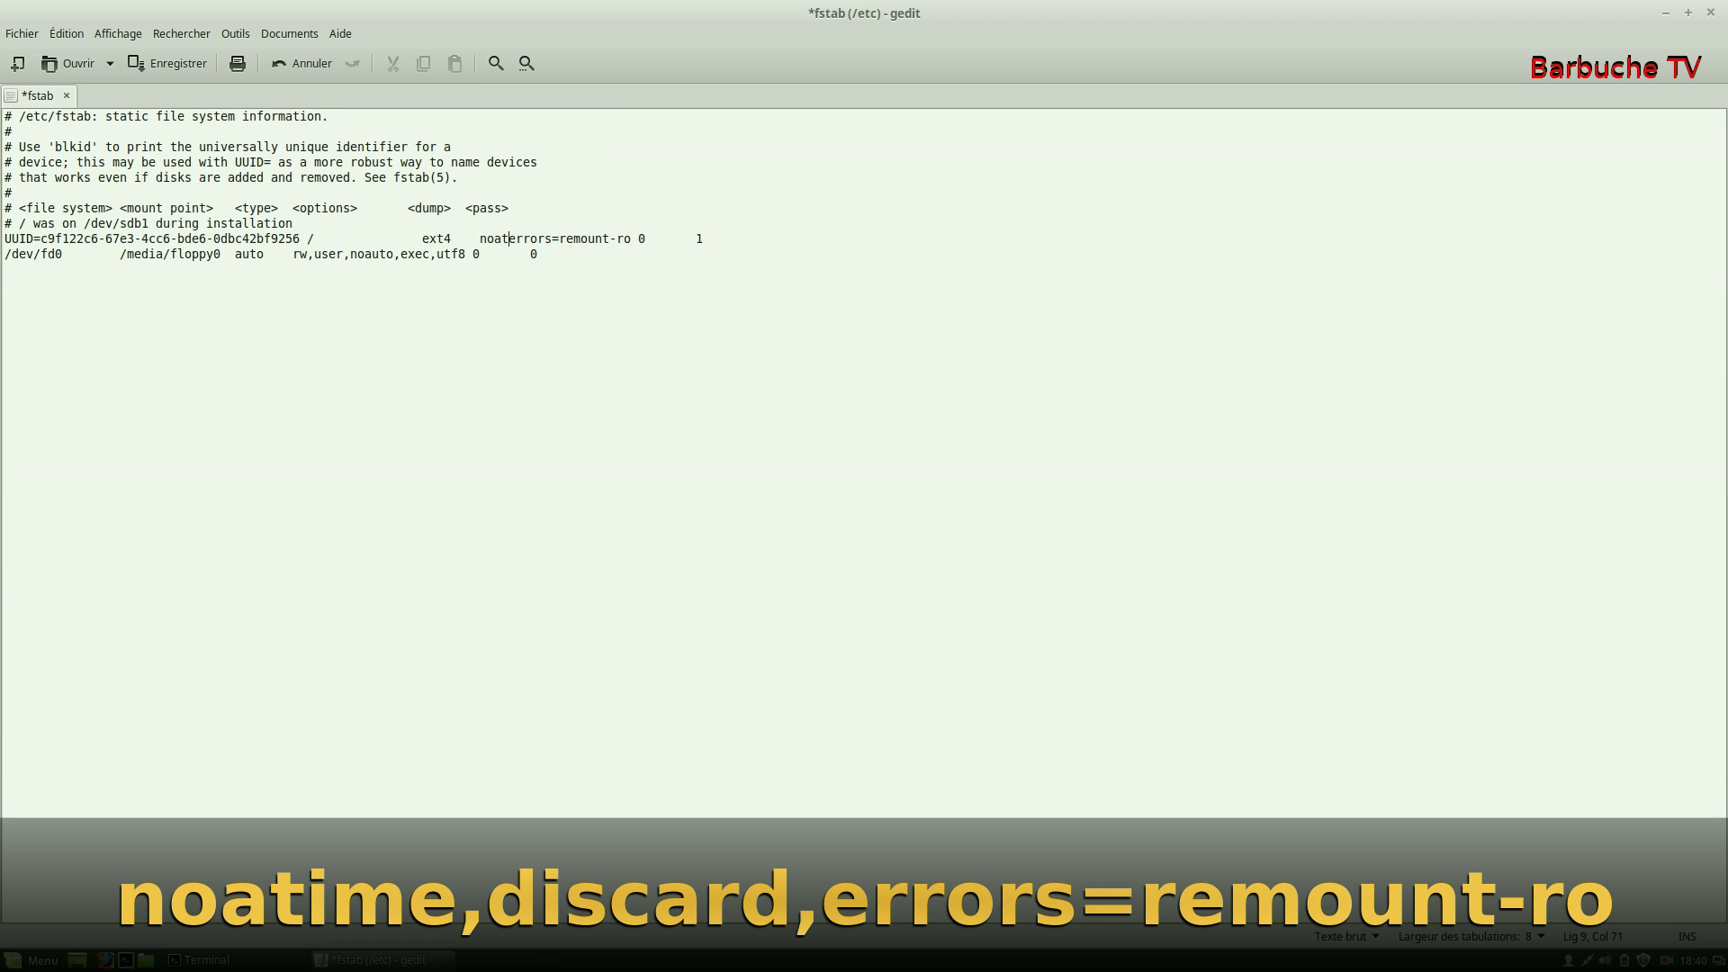
{"action": "type", "text": ",discard,"}
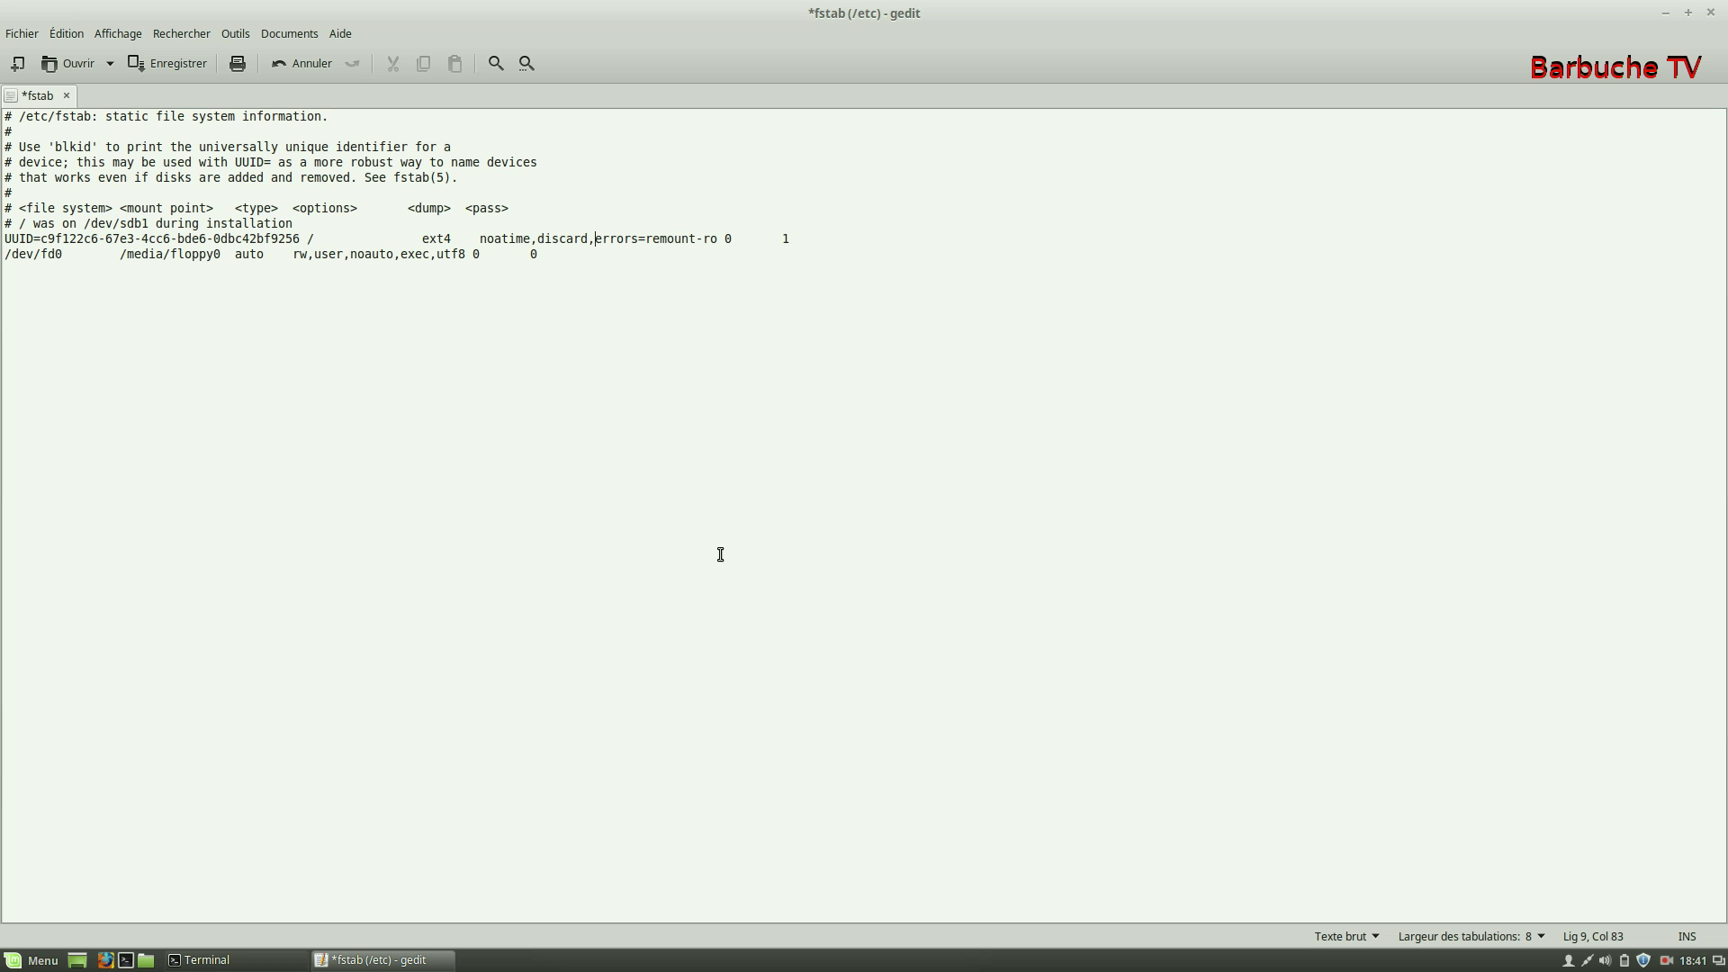
- Remove the added noatime,discard, options from the root partition's line
{"action": "key", "text": "BackSpace"}
{"action": "key", "text": "BackSpace"}
{"action": "key", "text": "BackSpace"}
{"action": "key", "text": "BackSpace"}
{"action": "key", "text": "BackSpace"}
{"action": "key", "text": "BackSpace"}
{"action": "key", "text": "BackSpace"}
{"action": "key", "text": "BackSpace"}
{"action": "key", "text": "BackSpace"}
{"action": "key", "text": "BackSpace"}
{"action": "key", "text": "BackSpace"}
{"action": "key", "text": "BackSpace"}
{"action": "key", "text": "BackSpace"}
{"action": "key", "text": "BackSpace"}
{"action": "key", "text": "BackSpace"}
{"action": "key", "text": "BackSpace"}
- Close the fstab file without saving and close the terminal
{"action": "left_click", "coordinate": [1711, 11]}
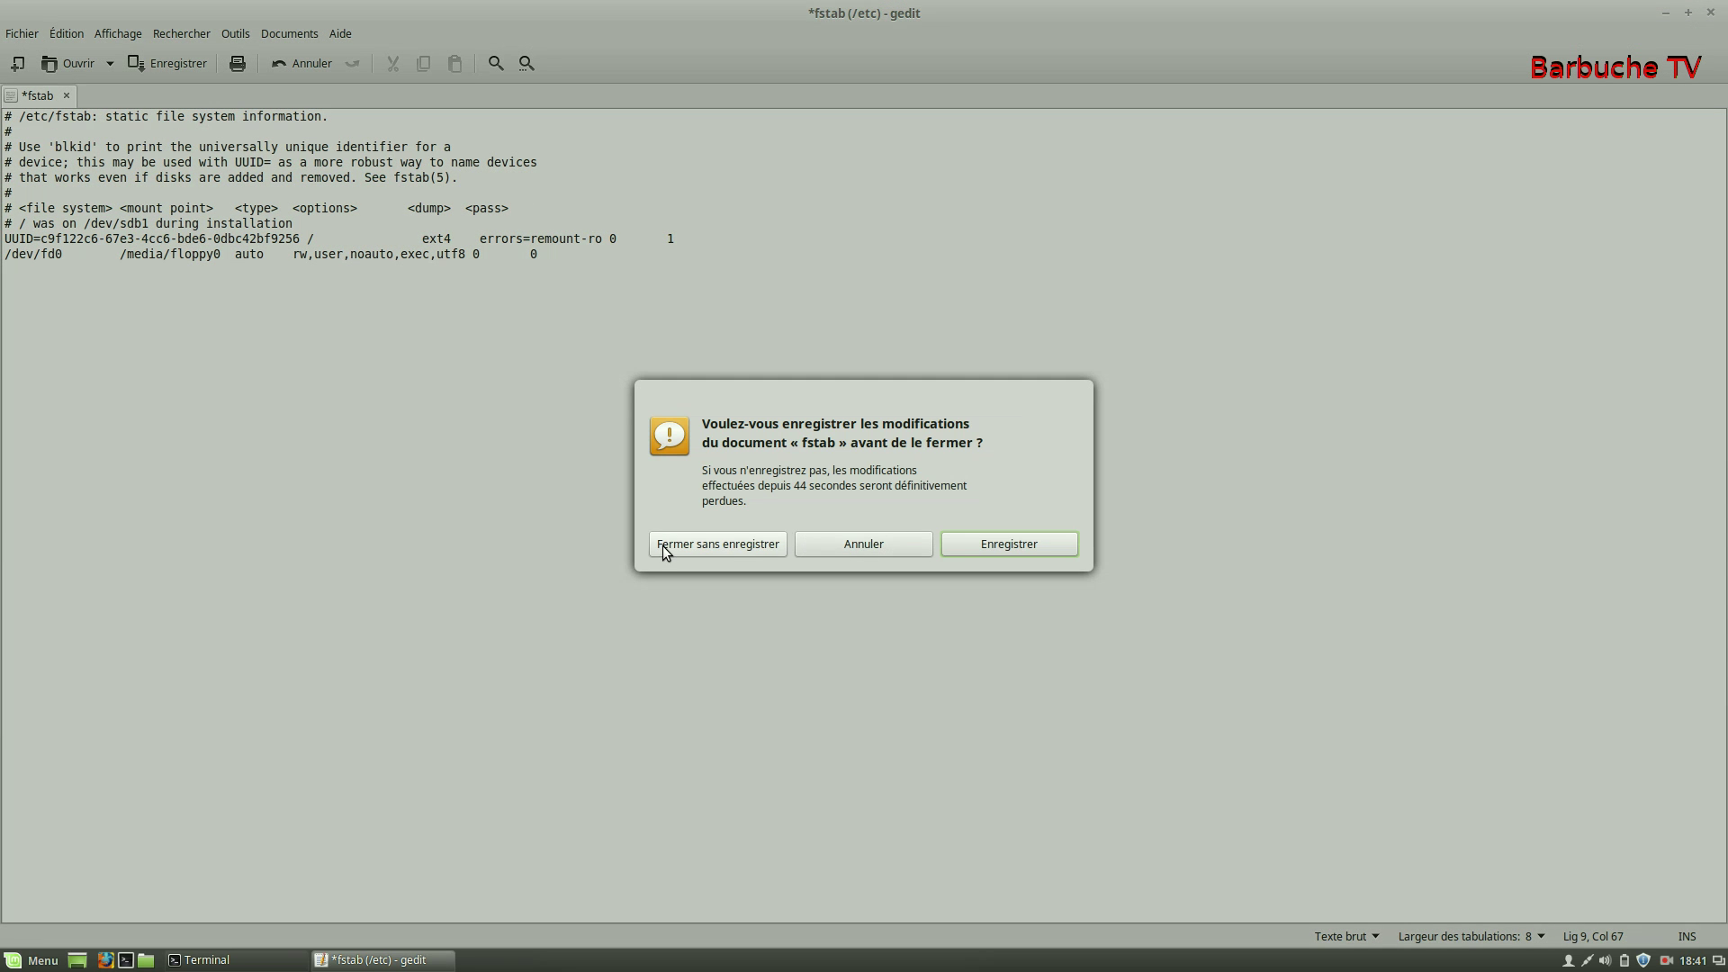
{"action": "left_click", "coordinate": [663, 546]}
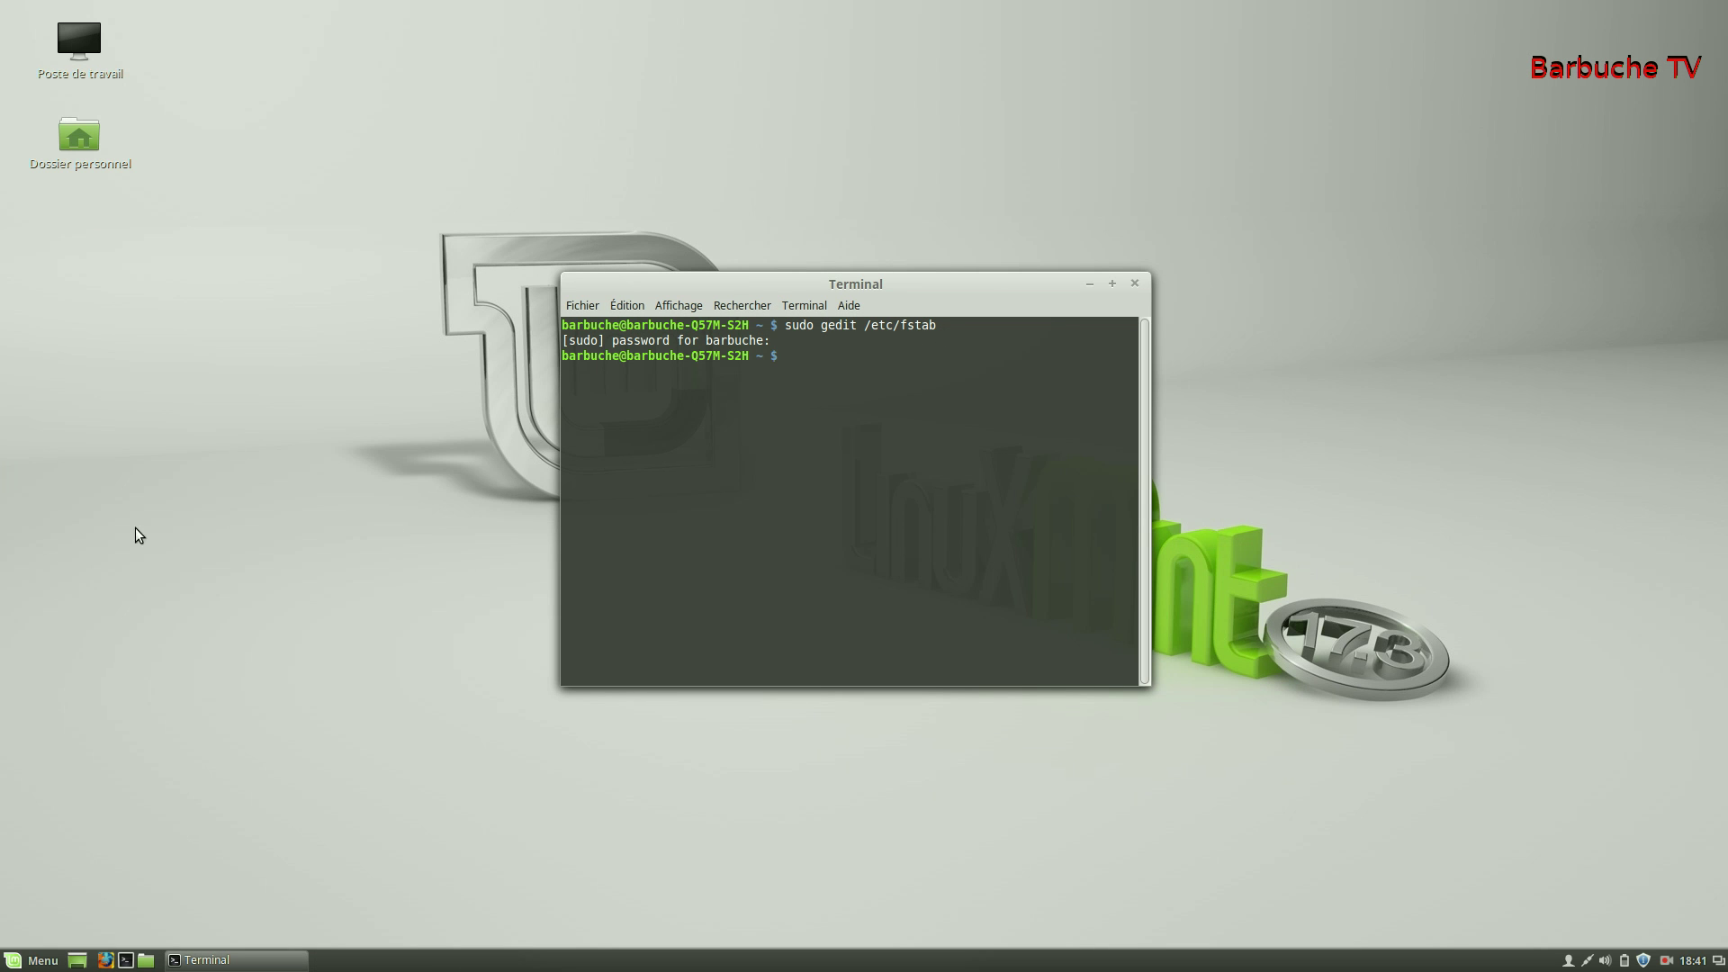
{"action": "left_click", "coordinate": [1135, 284]}
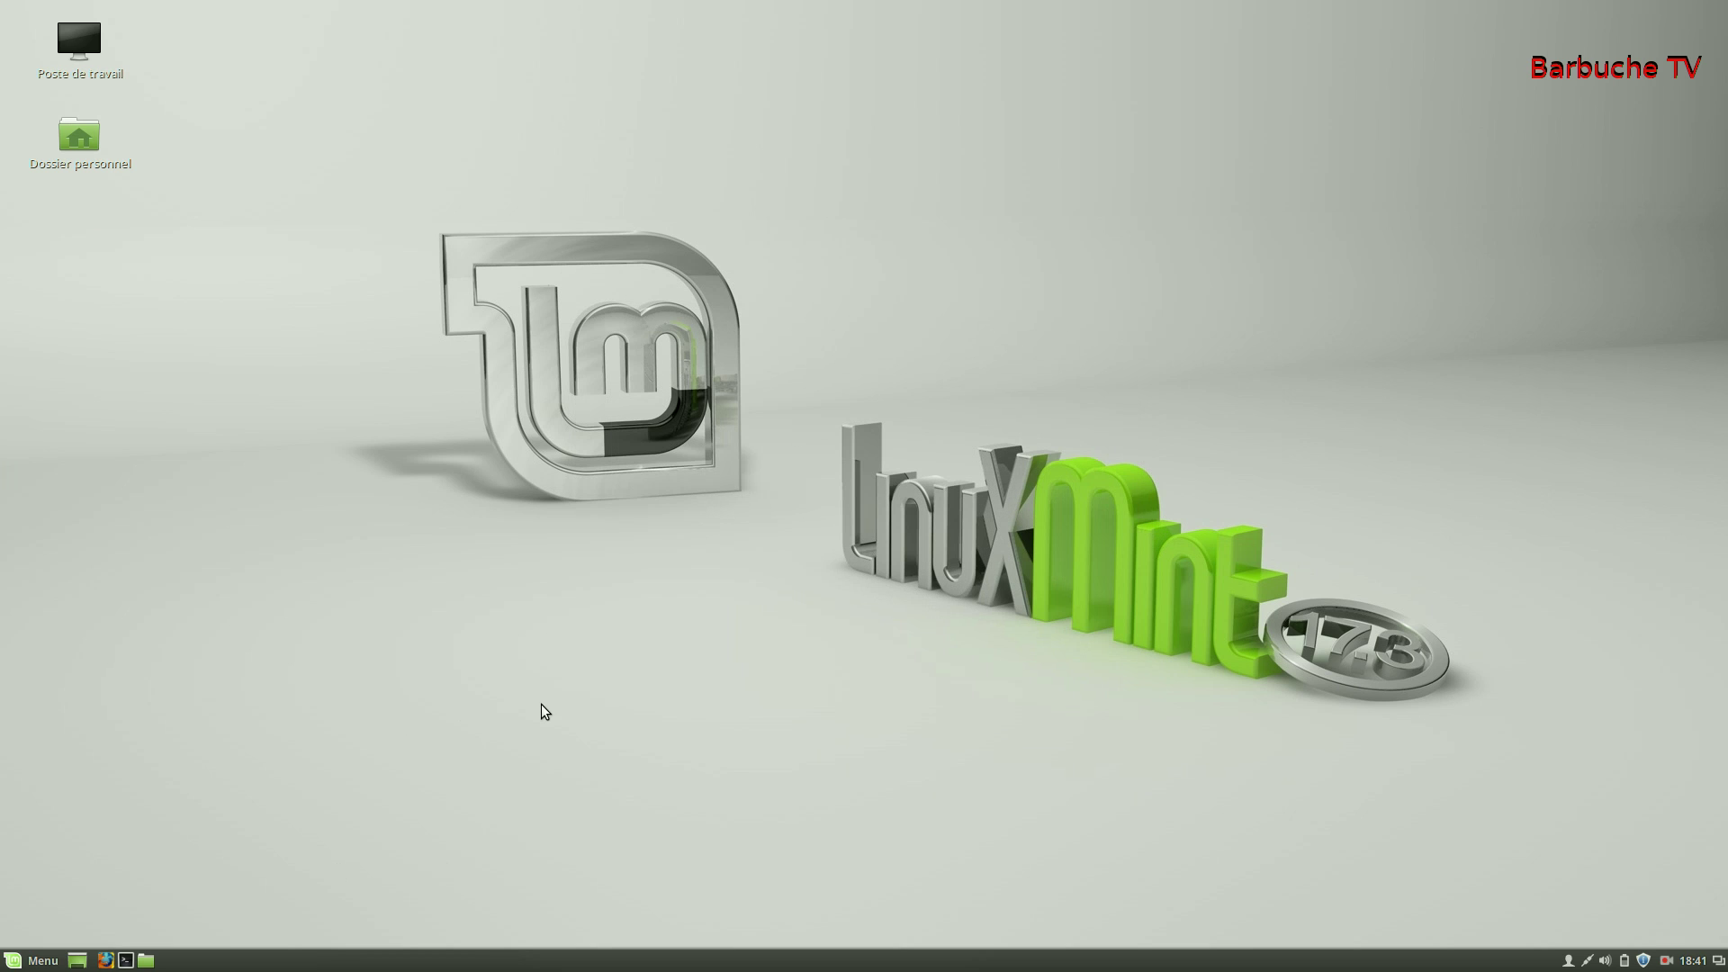
- Open the update manager to view the pending updates, and close it without installing them
{"action": "left_click", "coordinate": [1649, 963]}
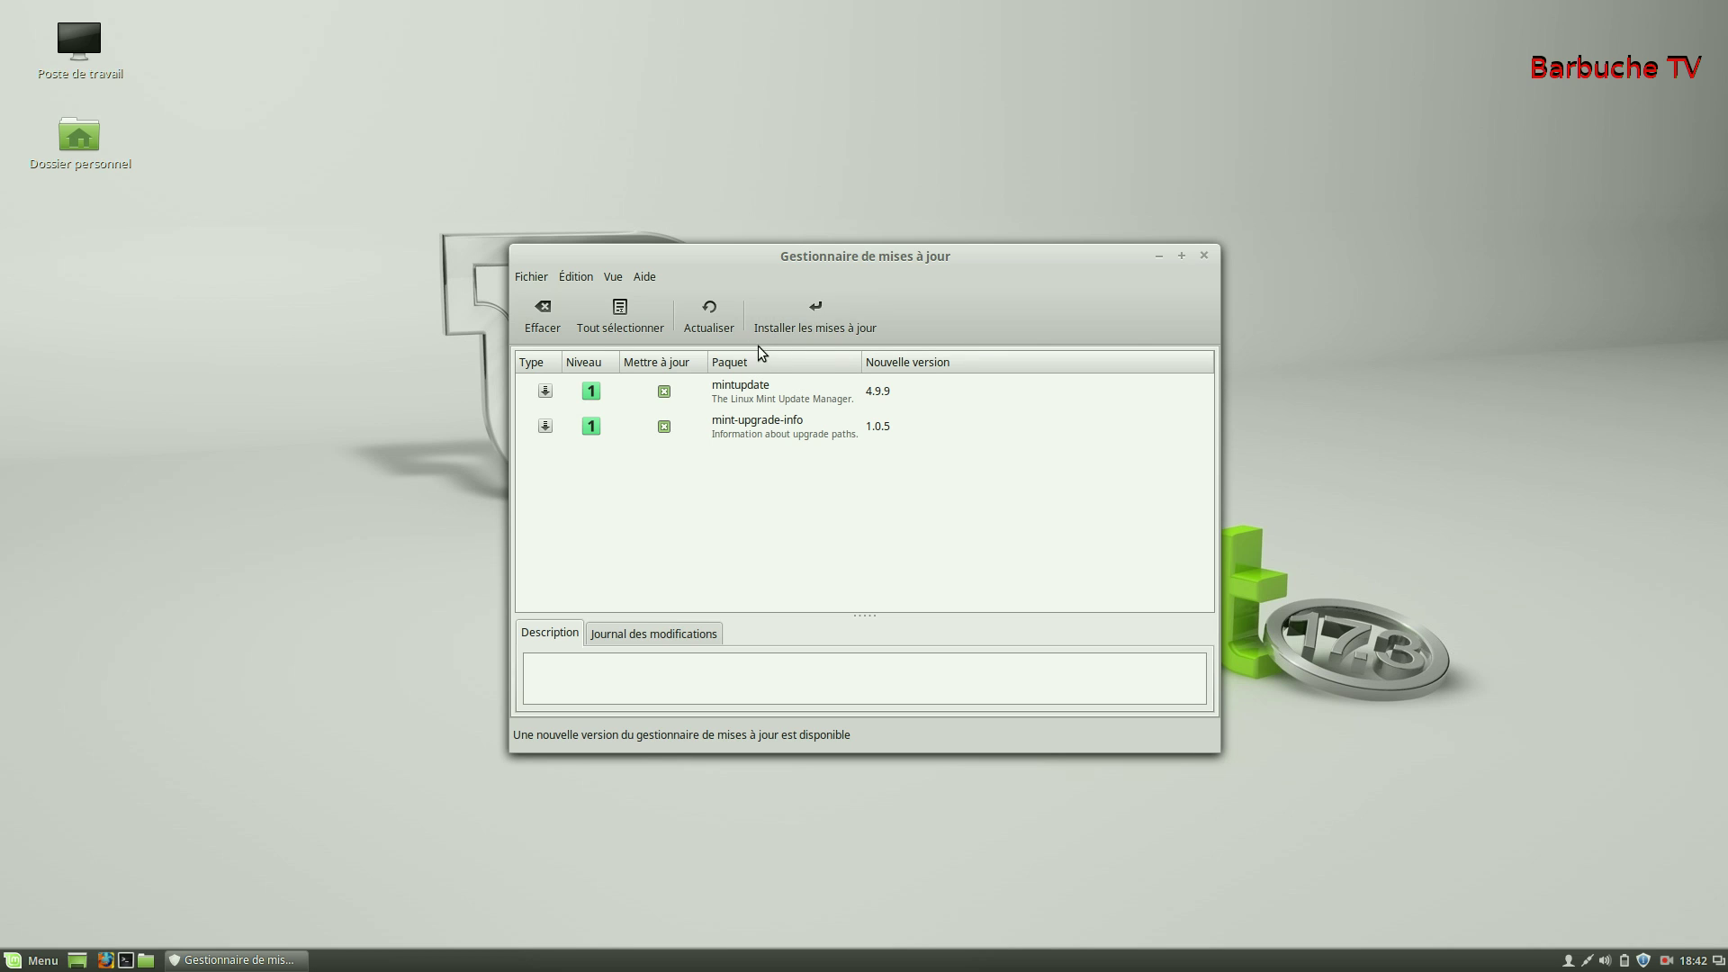
{"action": "left_click", "coordinate": [1204, 258]}
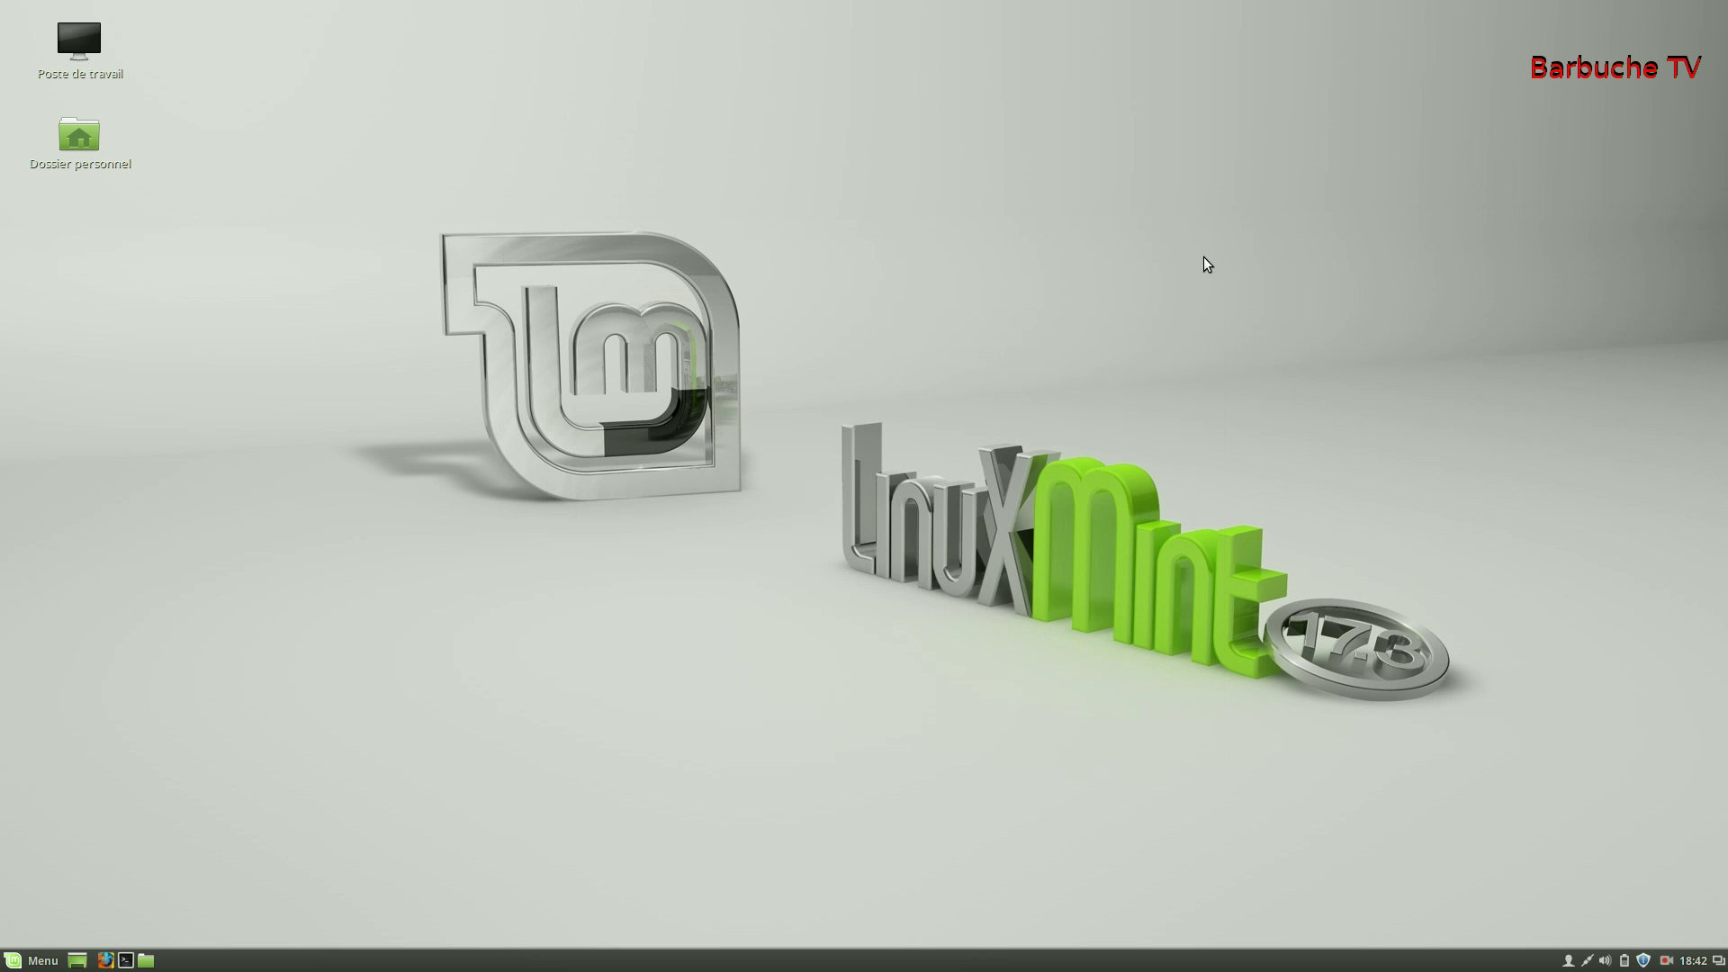
- Open the update sources configuration (Sources de mise à jour) from the system settings, authenticating with the account password
{"action": "left_click", "coordinate": [10, 960]}
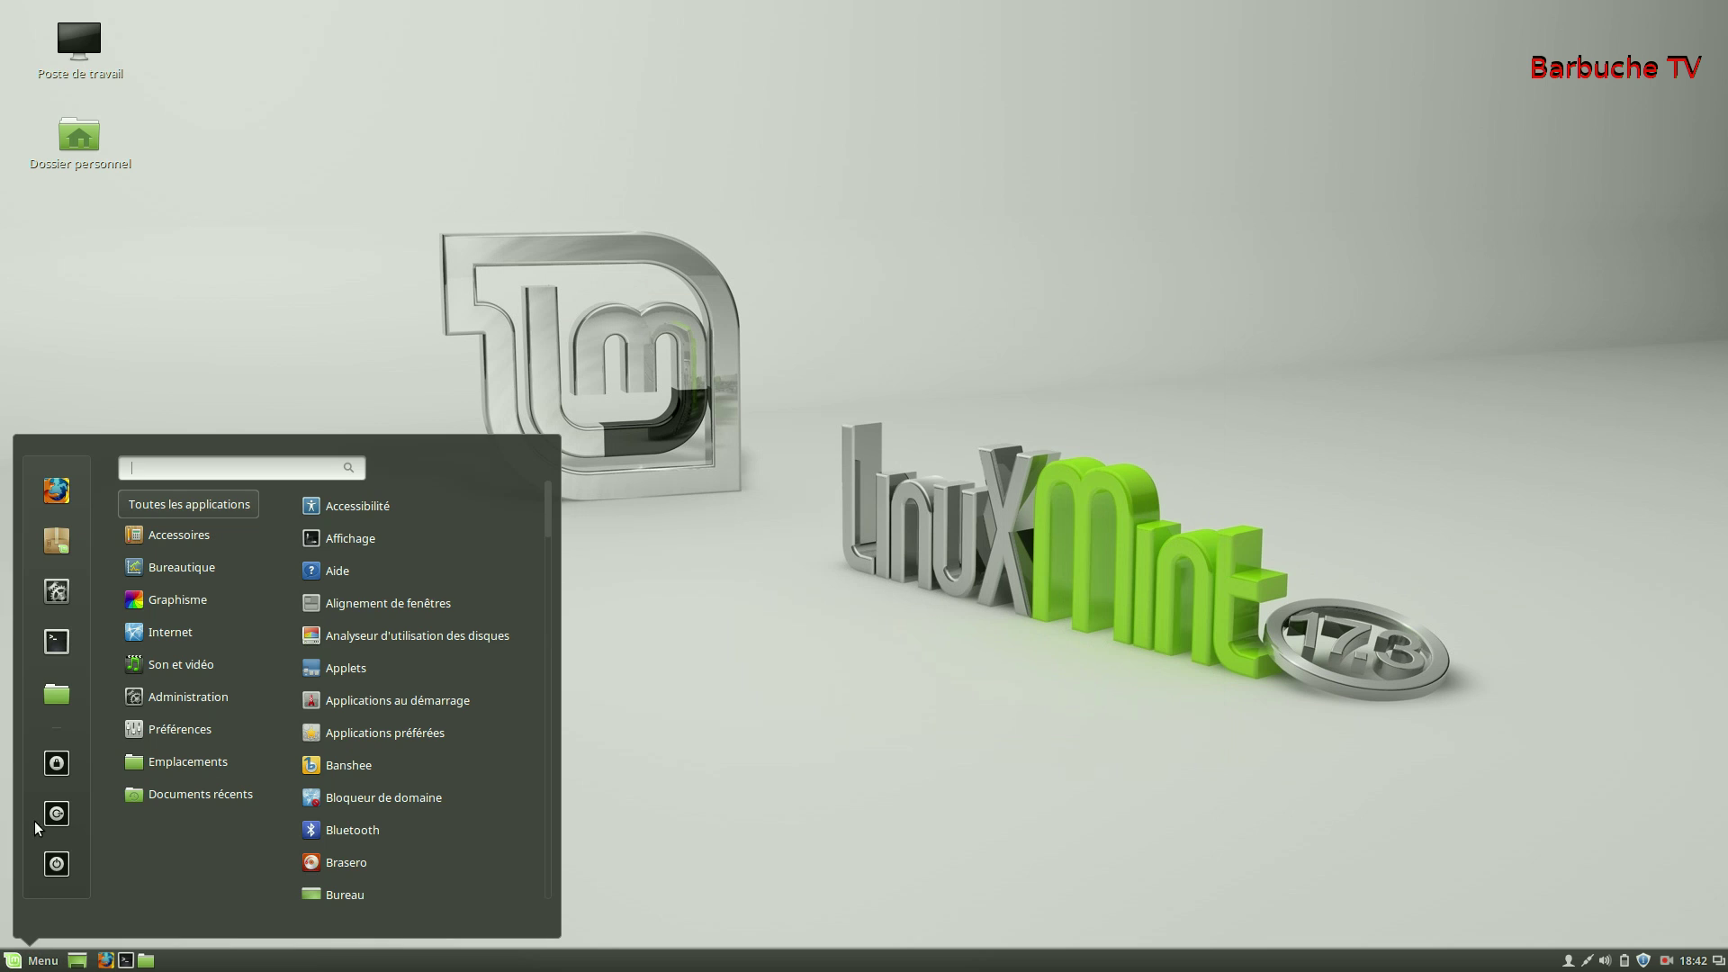
{"action": "left_click", "coordinate": [54, 596]}
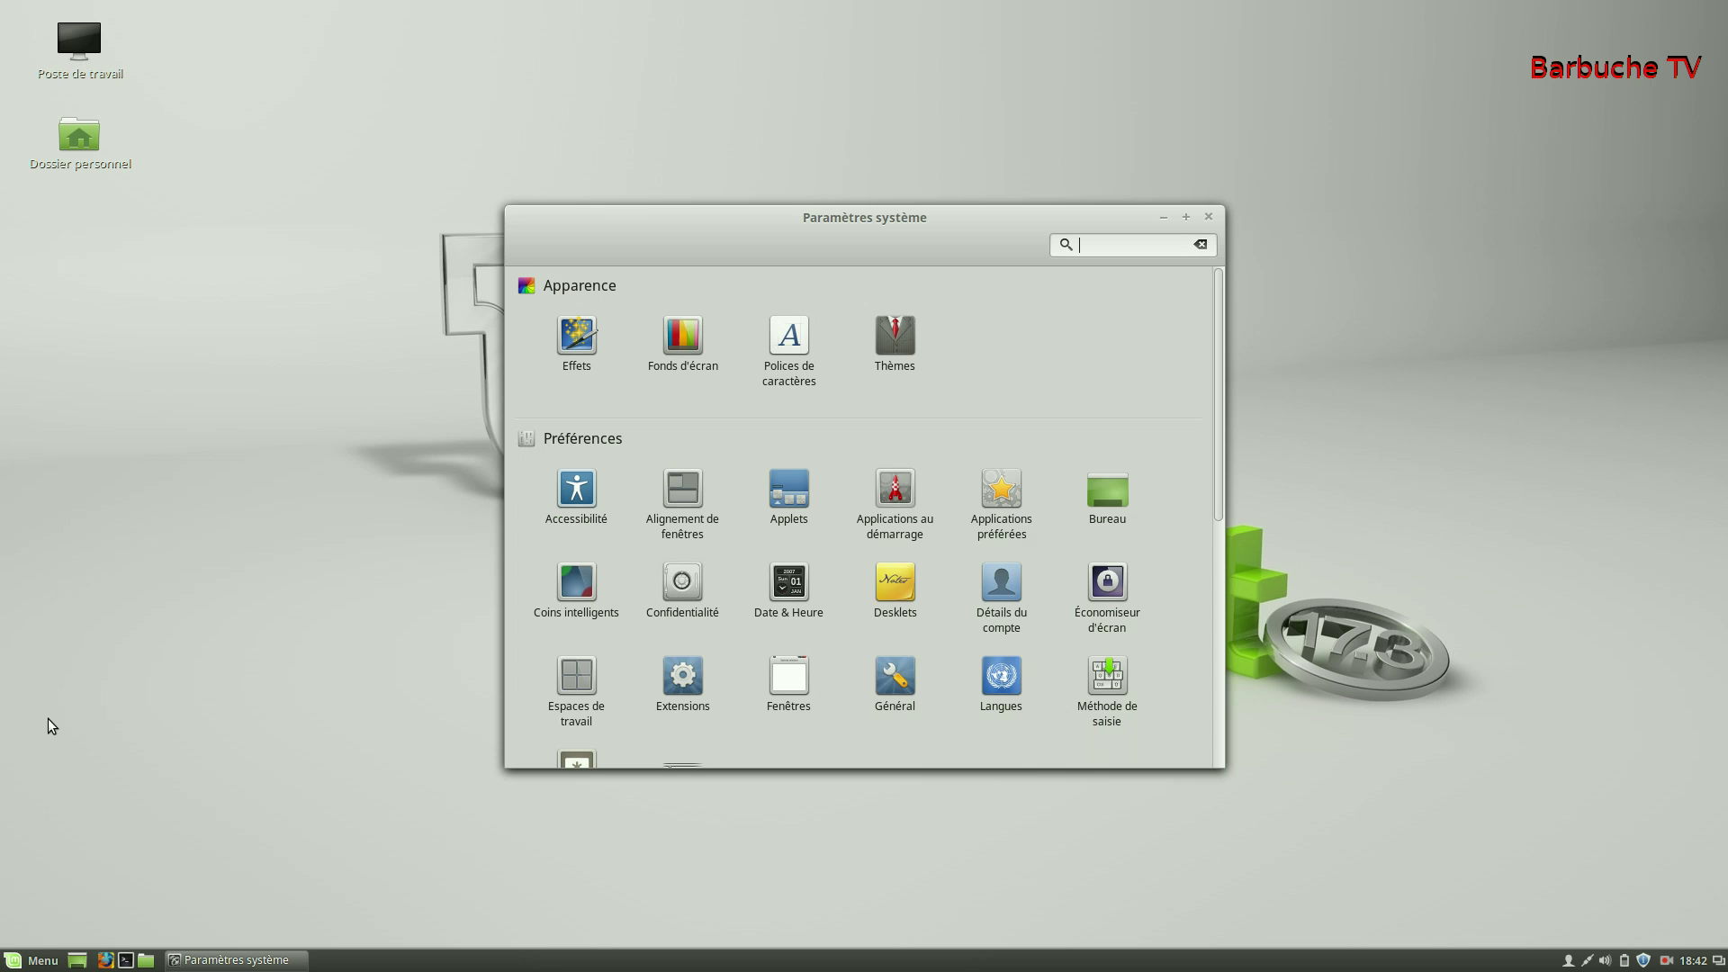
{"action": "scroll", "coordinate": [954, 520], "scroll_direction": "down", "scroll_amount": 5}
{"action": "scroll", "coordinate": [952, 536], "scroll_direction": "down", "scroll_amount": 2}
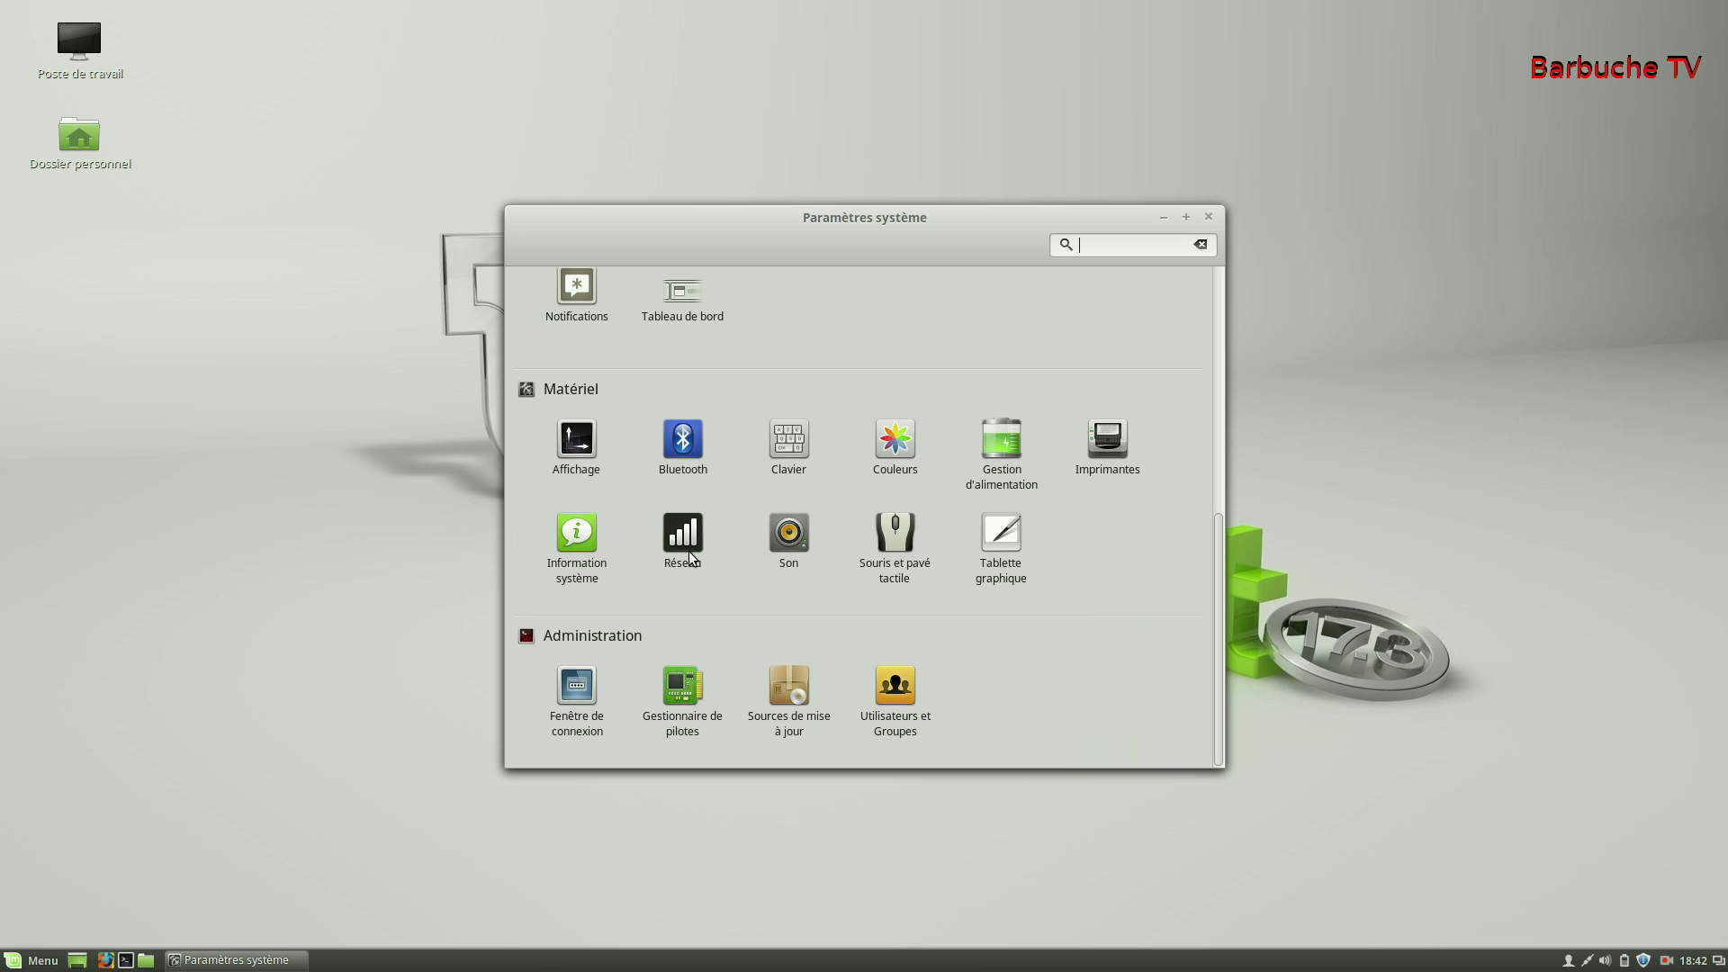
{"action": "left_click", "coordinate": [789, 682]}
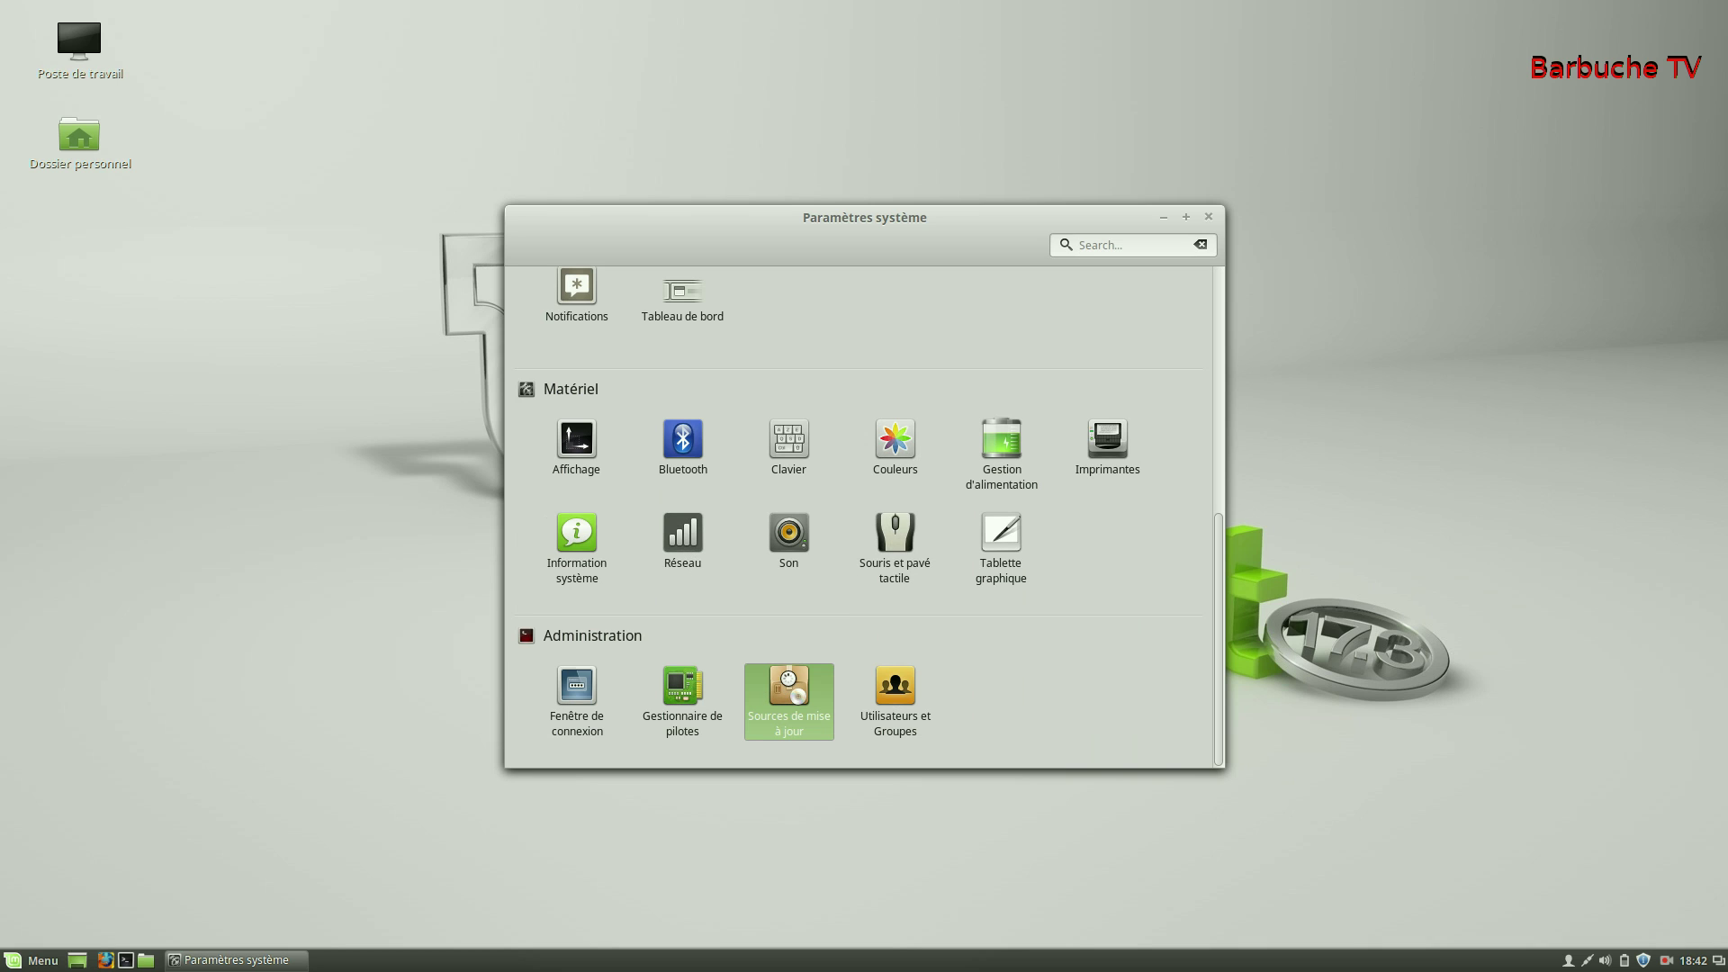
{"action": "type", "text": "••••••"}
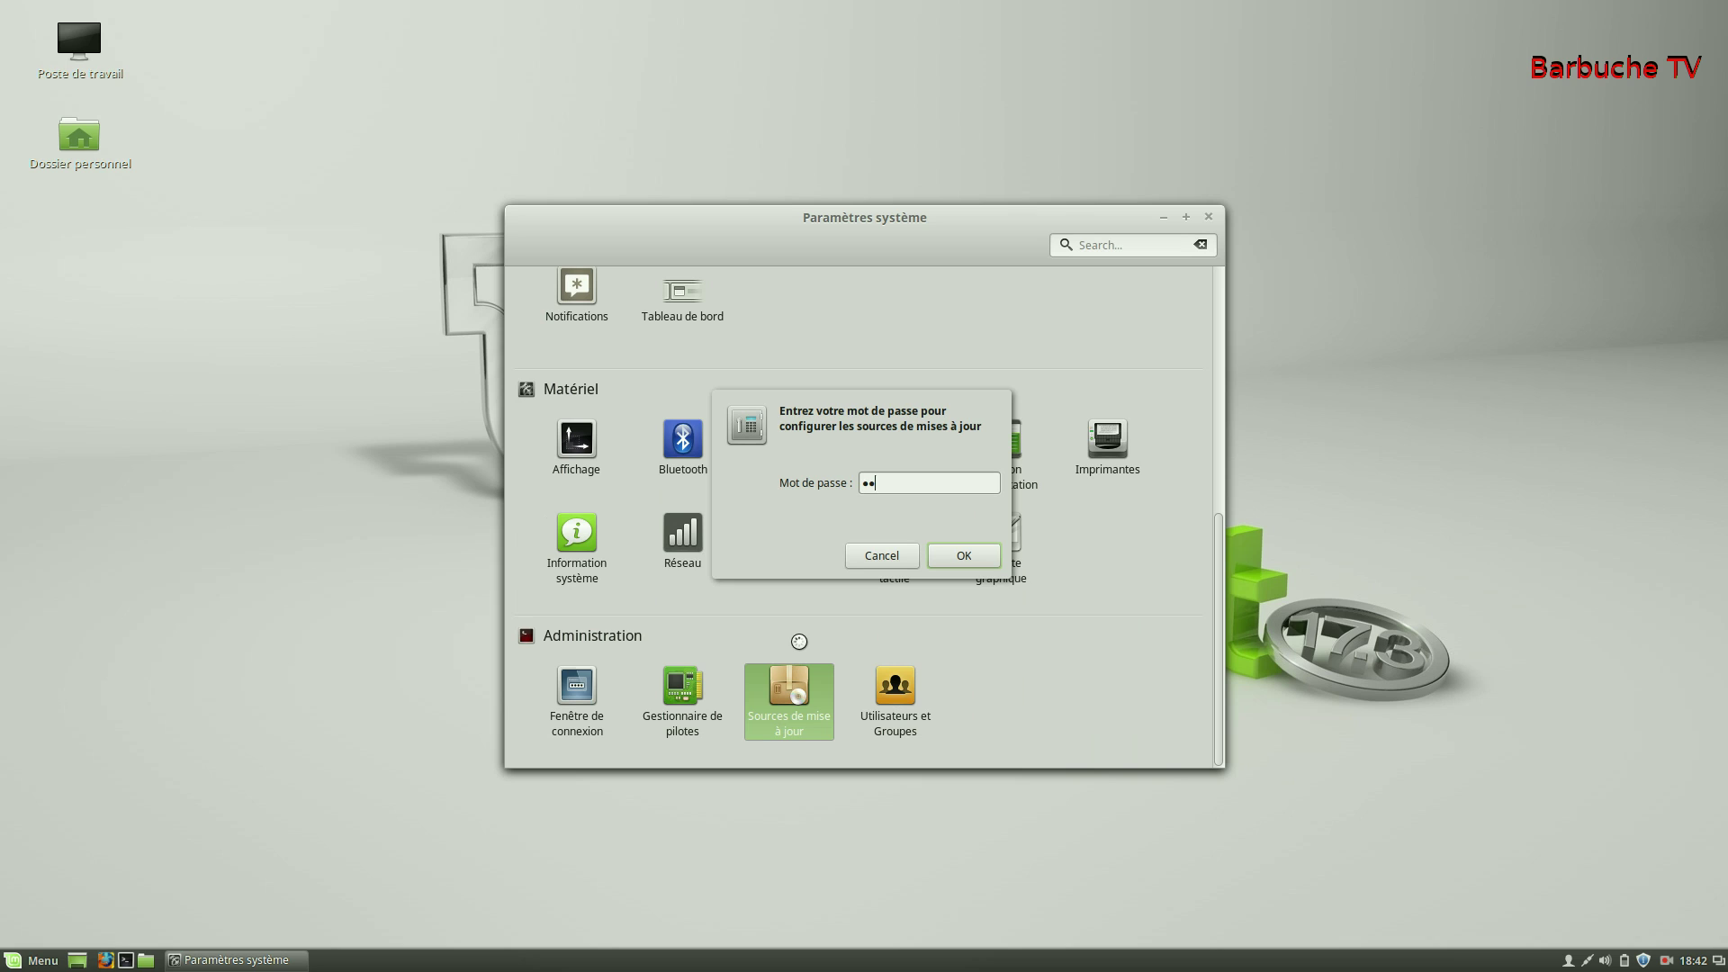
{"action": "type", "text": "••••••••••"}
{"action": "key", "text": "Return"}
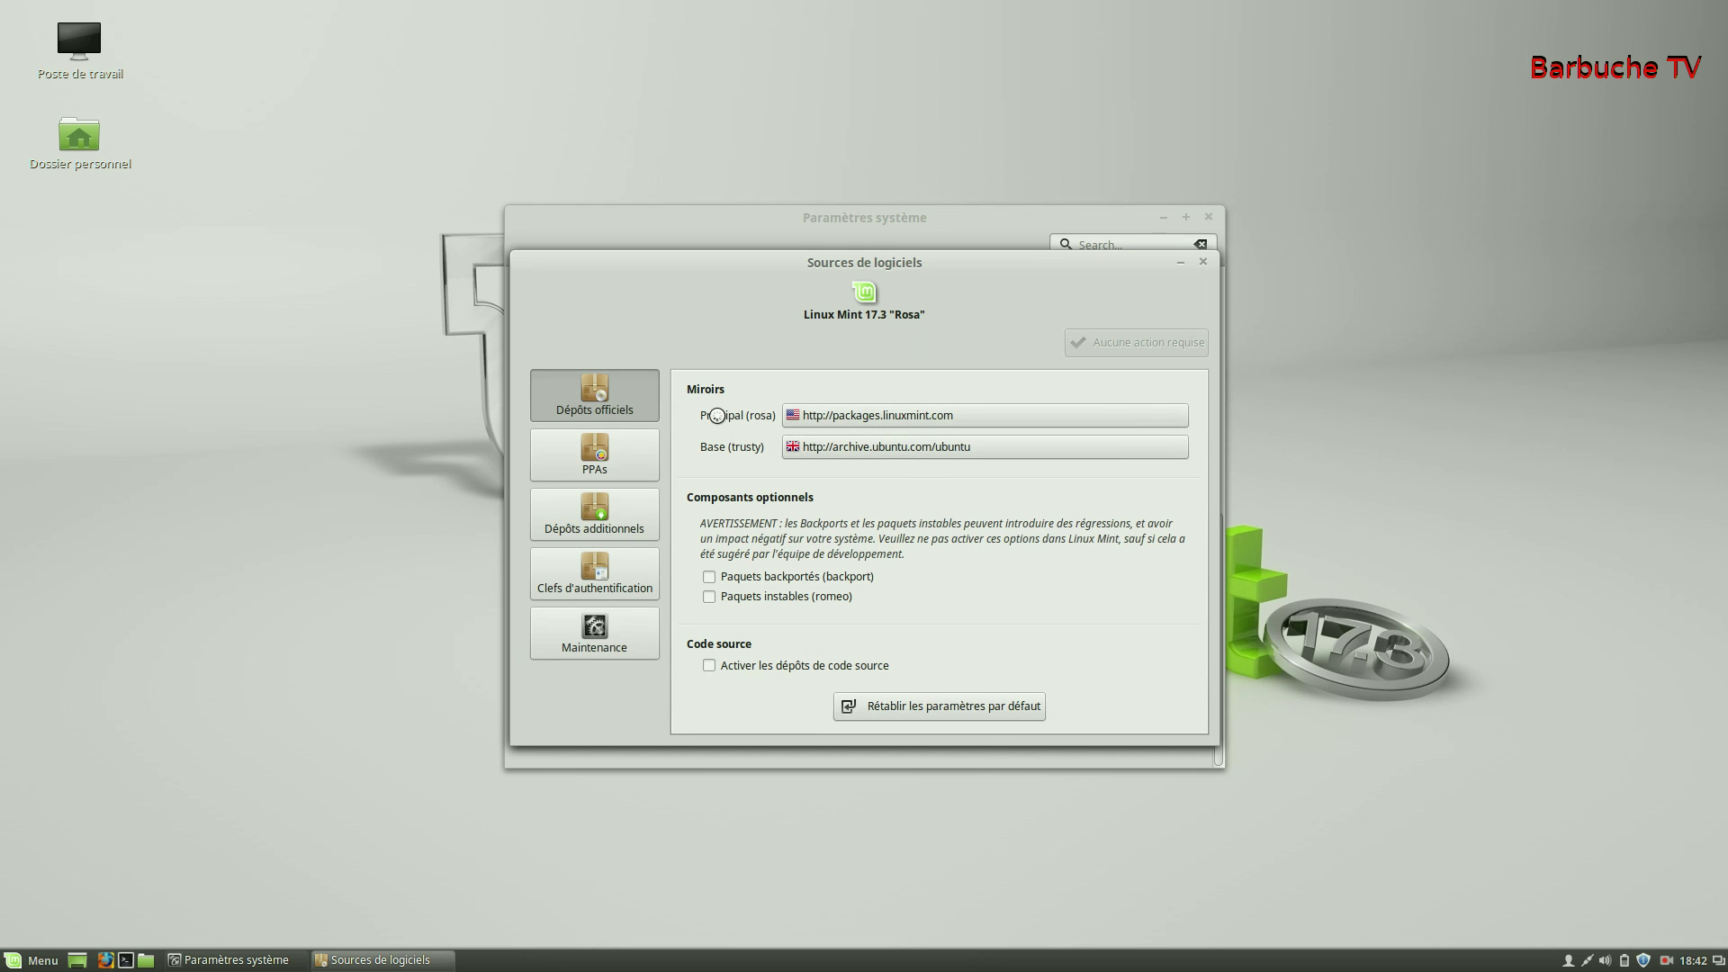
- Set the main (rosa) repository mirror to the French server with the highest download speed
{"action": "left_click", "coordinate": [933, 416]}
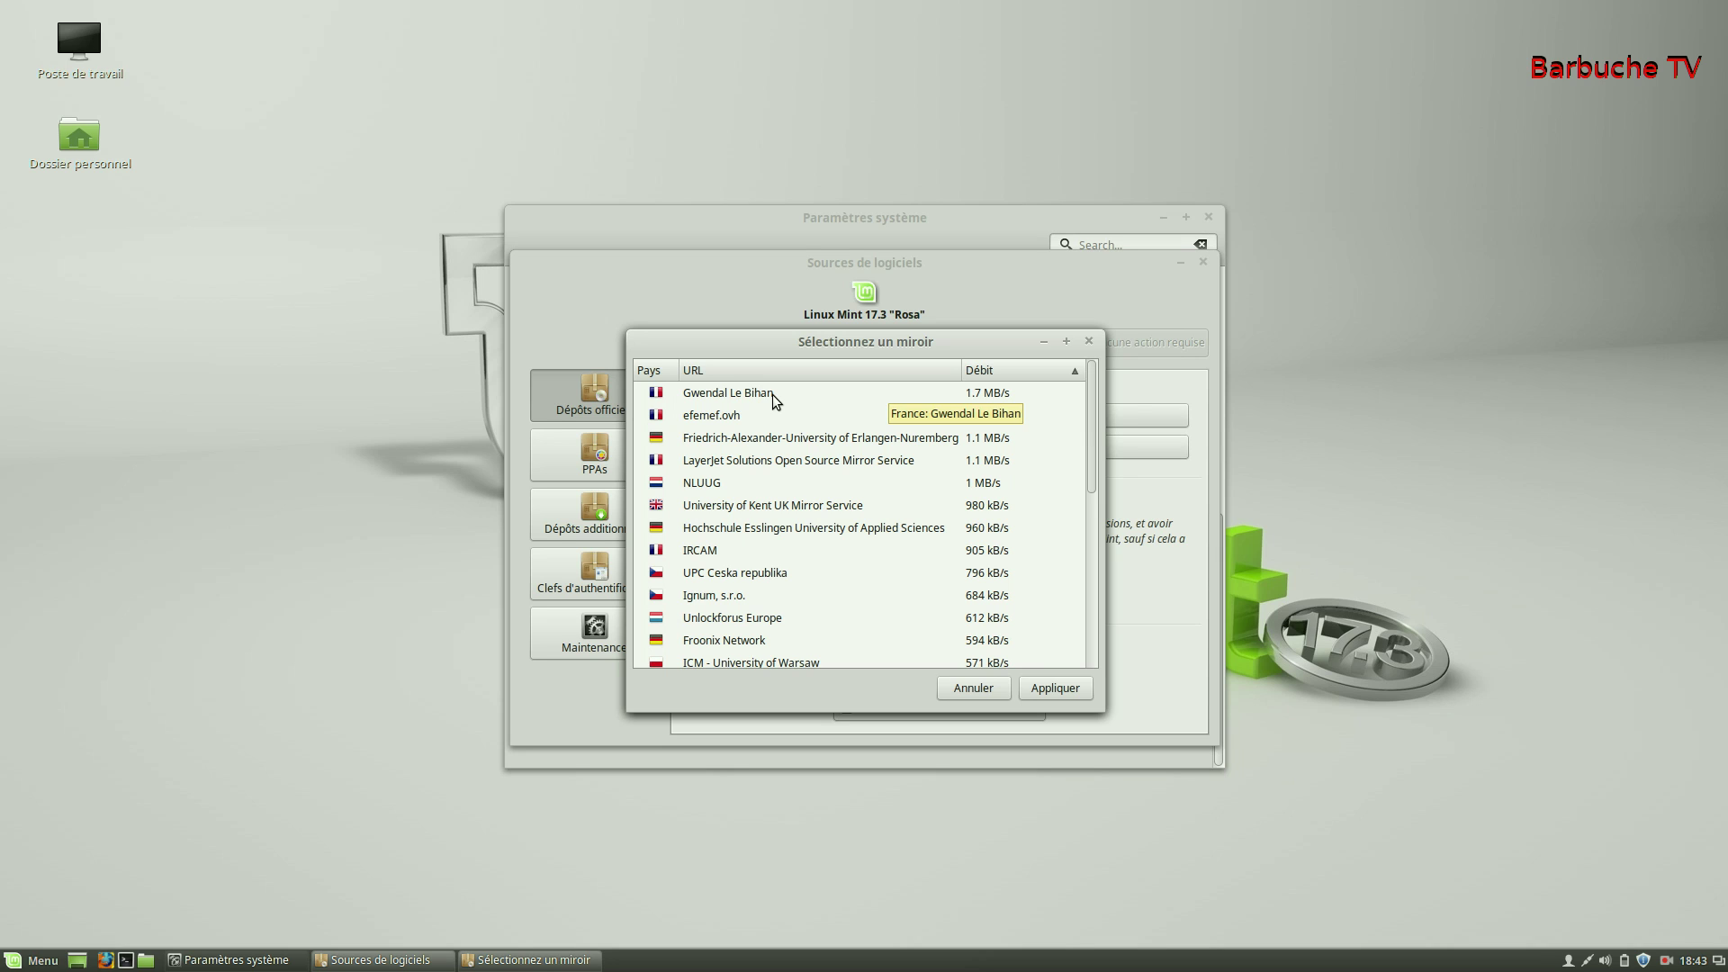
{"action": "left_click", "coordinate": [716, 393]}
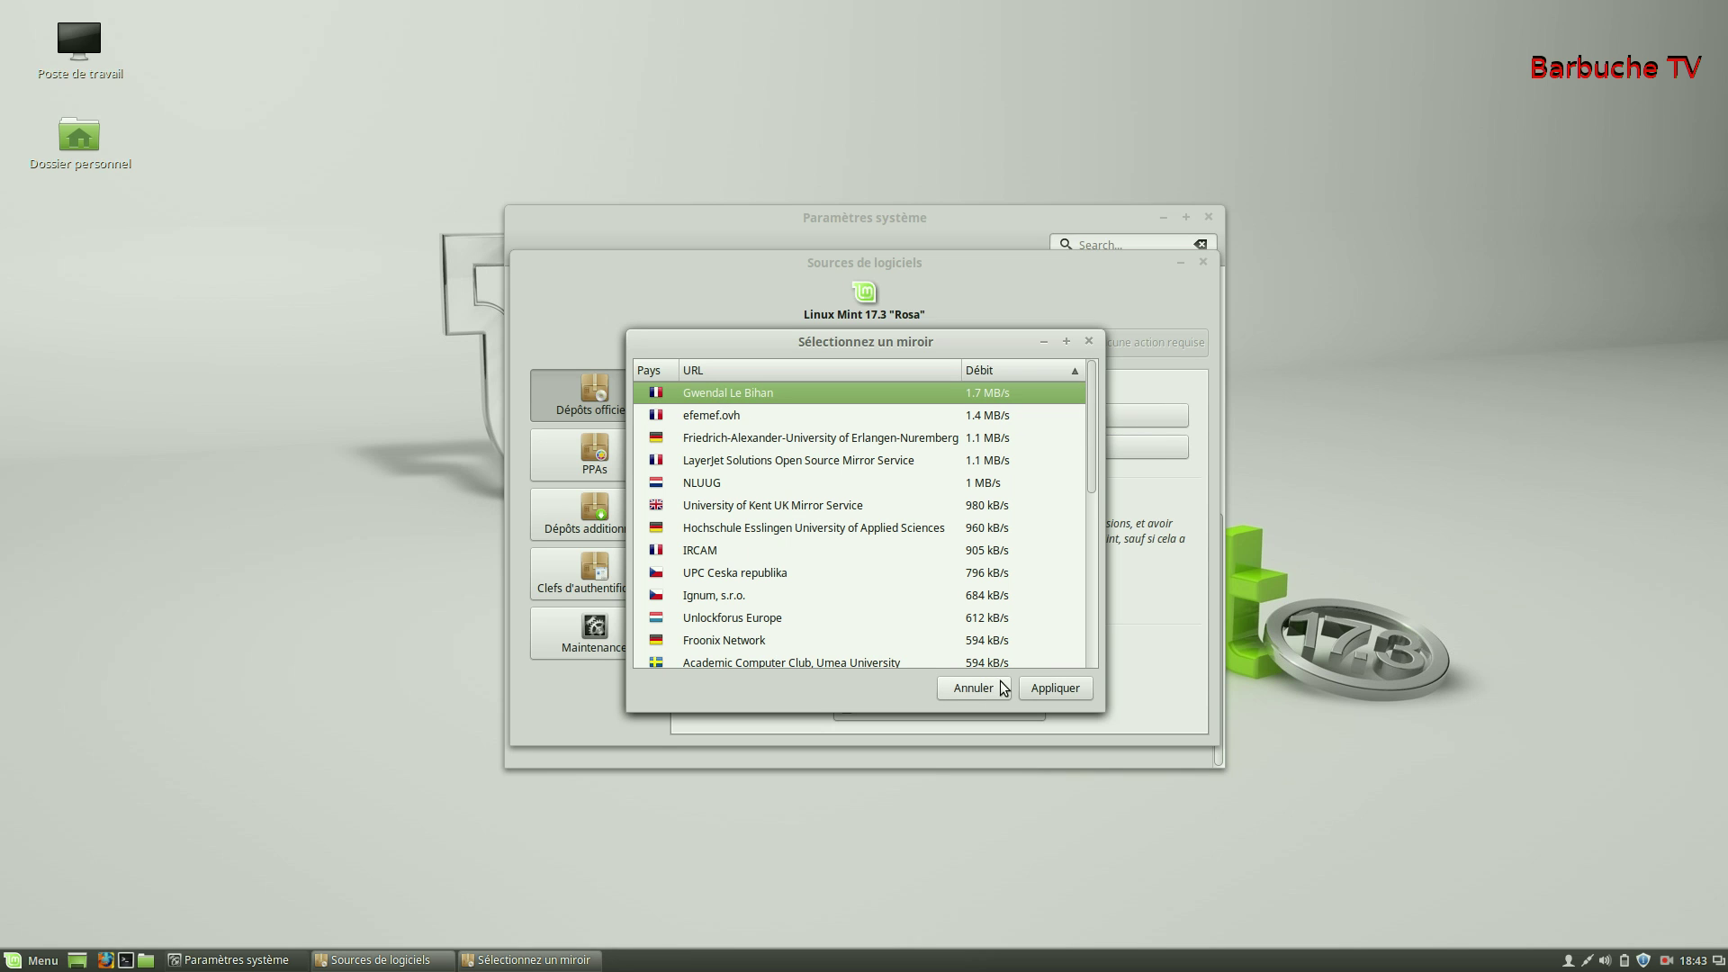
{"action": "left_click", "coordinate": [1042, 688]}
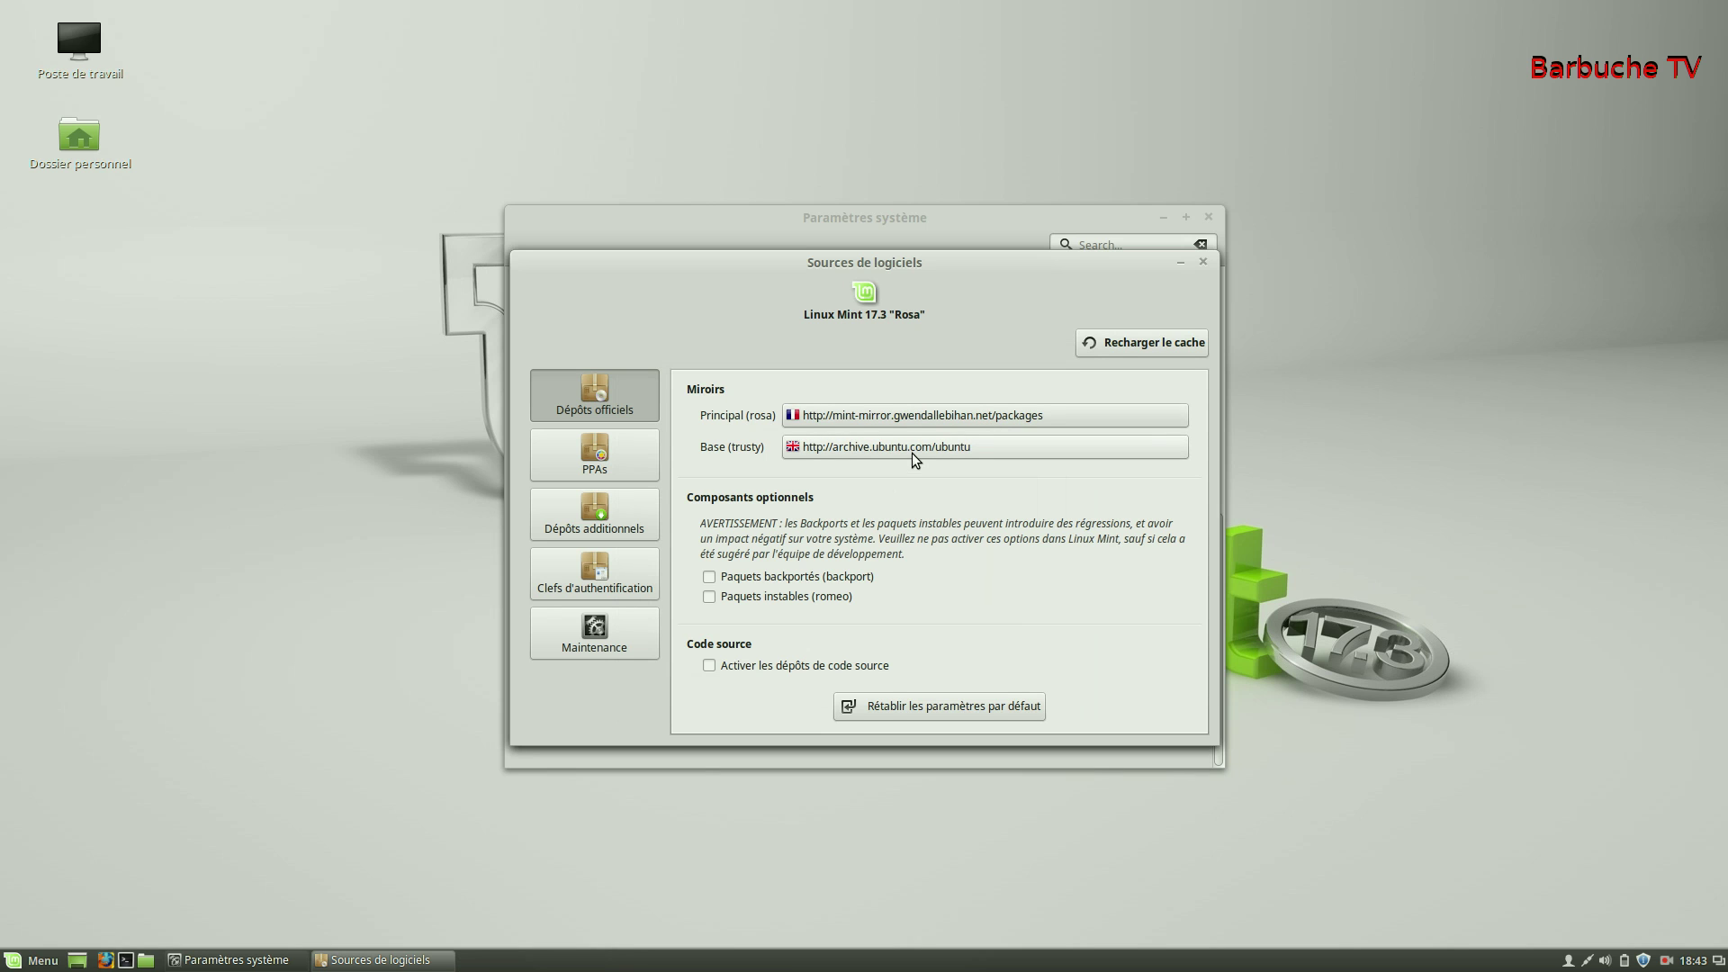
{"action": "left_click", "coordinate": [890, 451]}
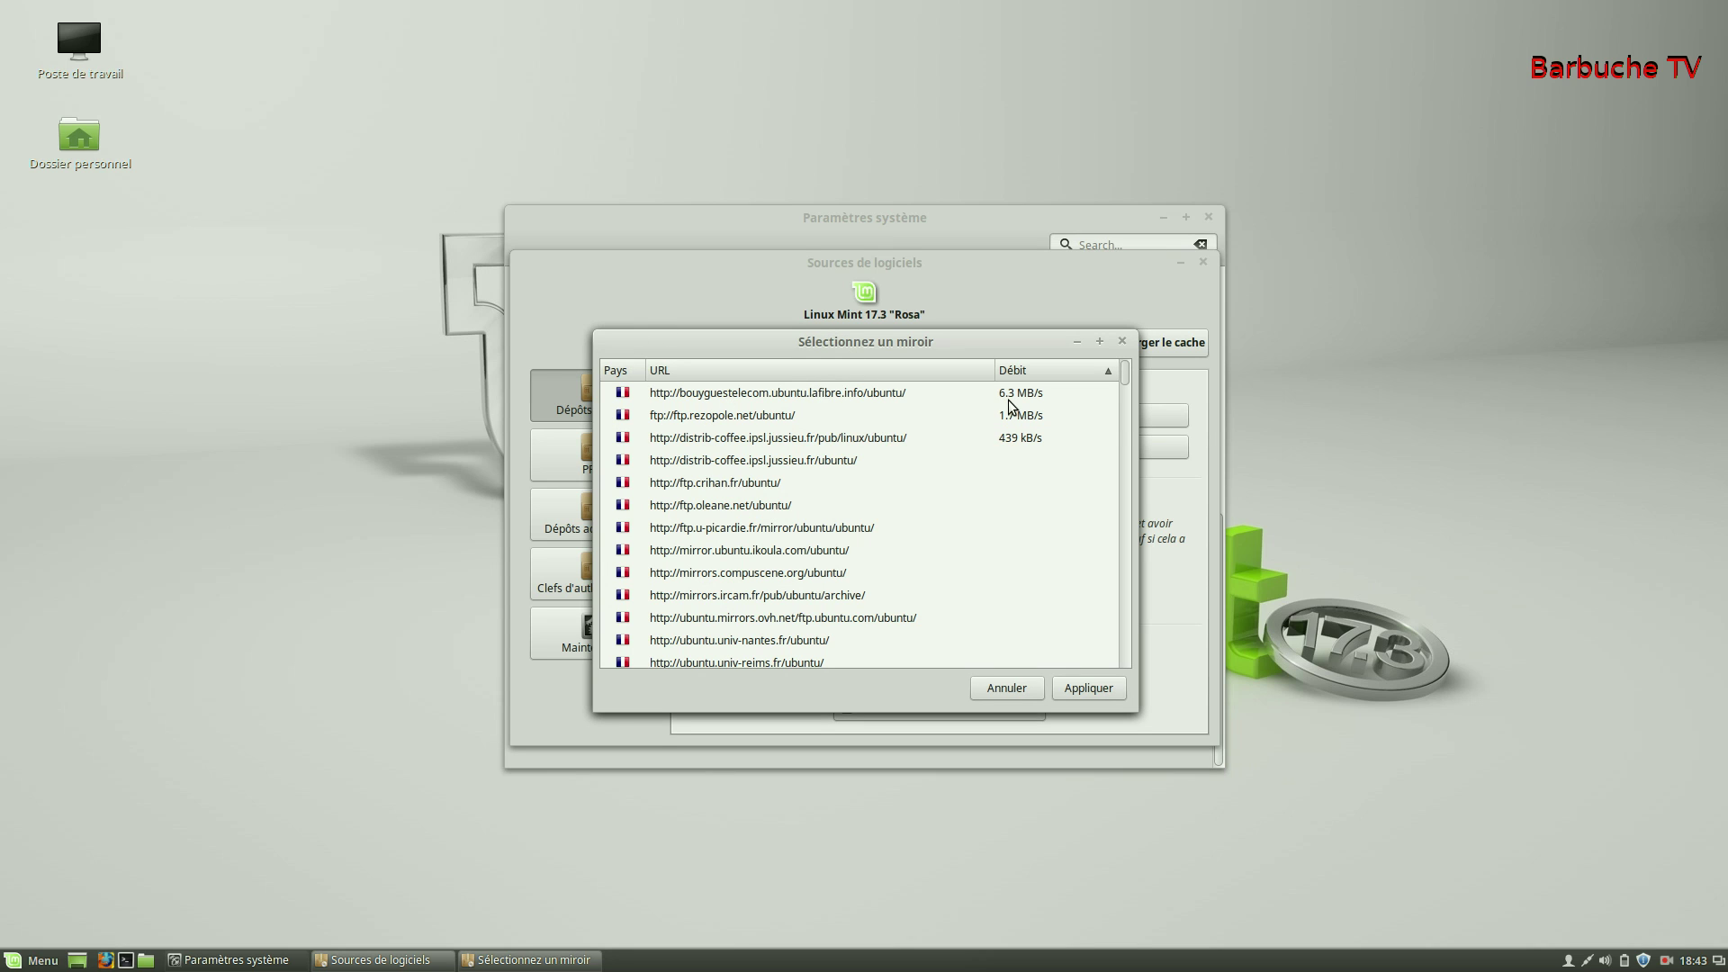
{"action": "left_click", "coordinate": [767, 394]}
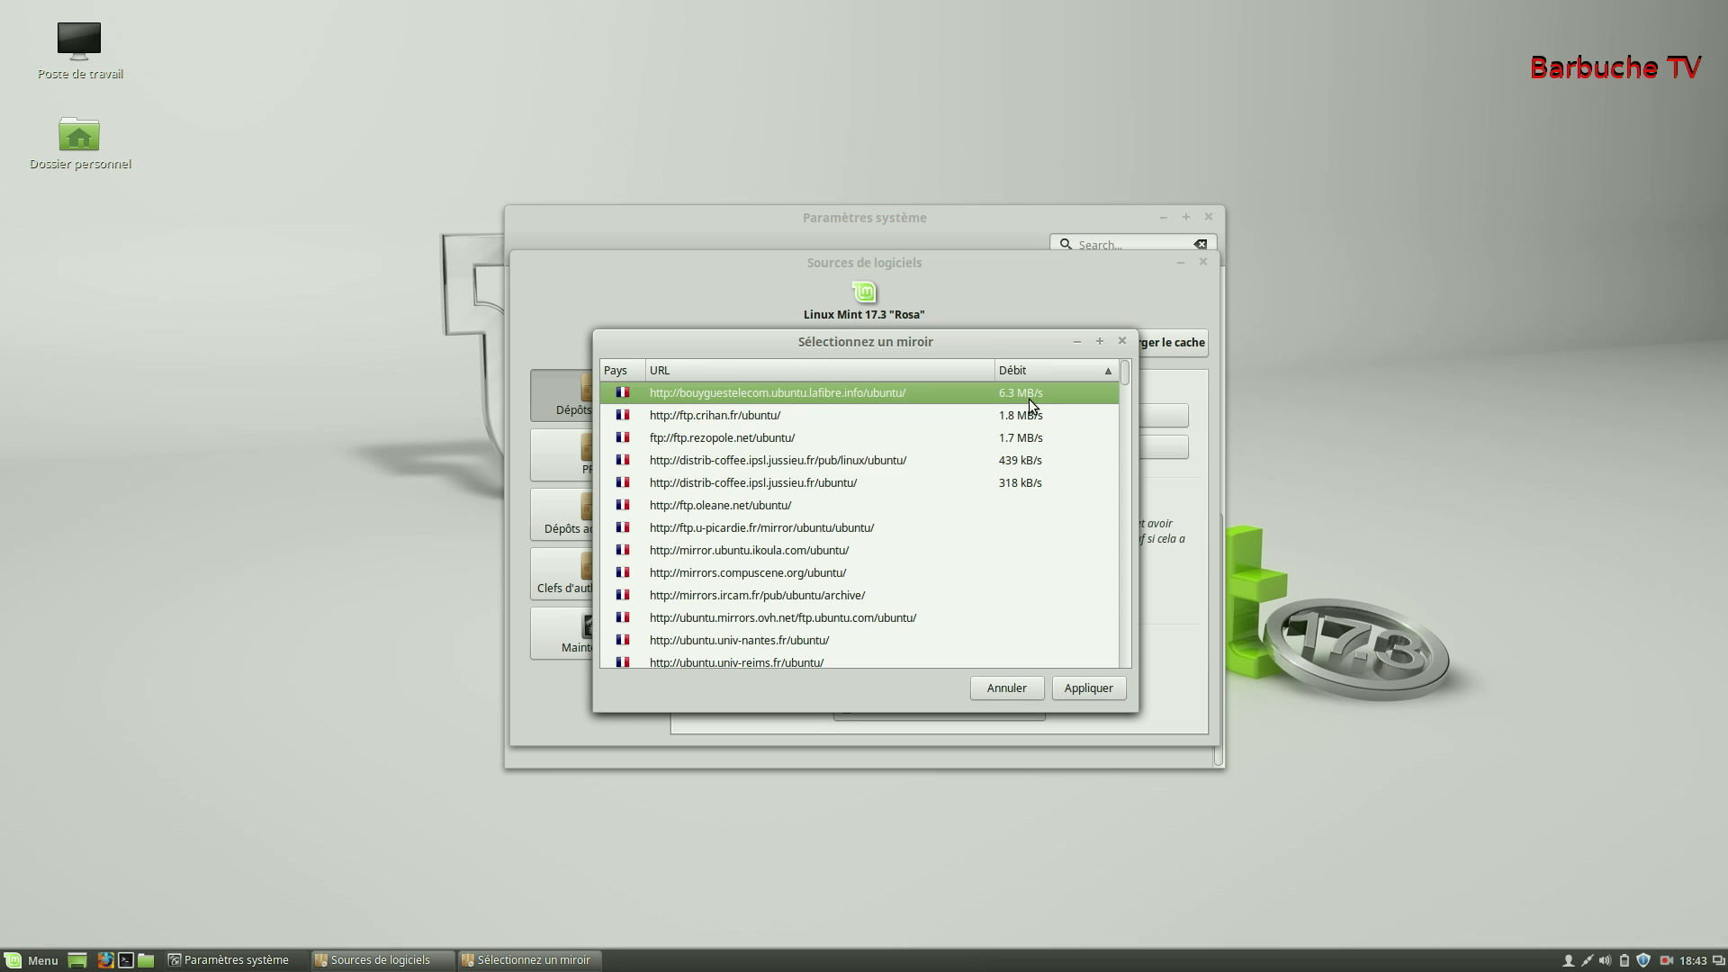
{"action": "left_click", "coordinate": [1100, 685]}
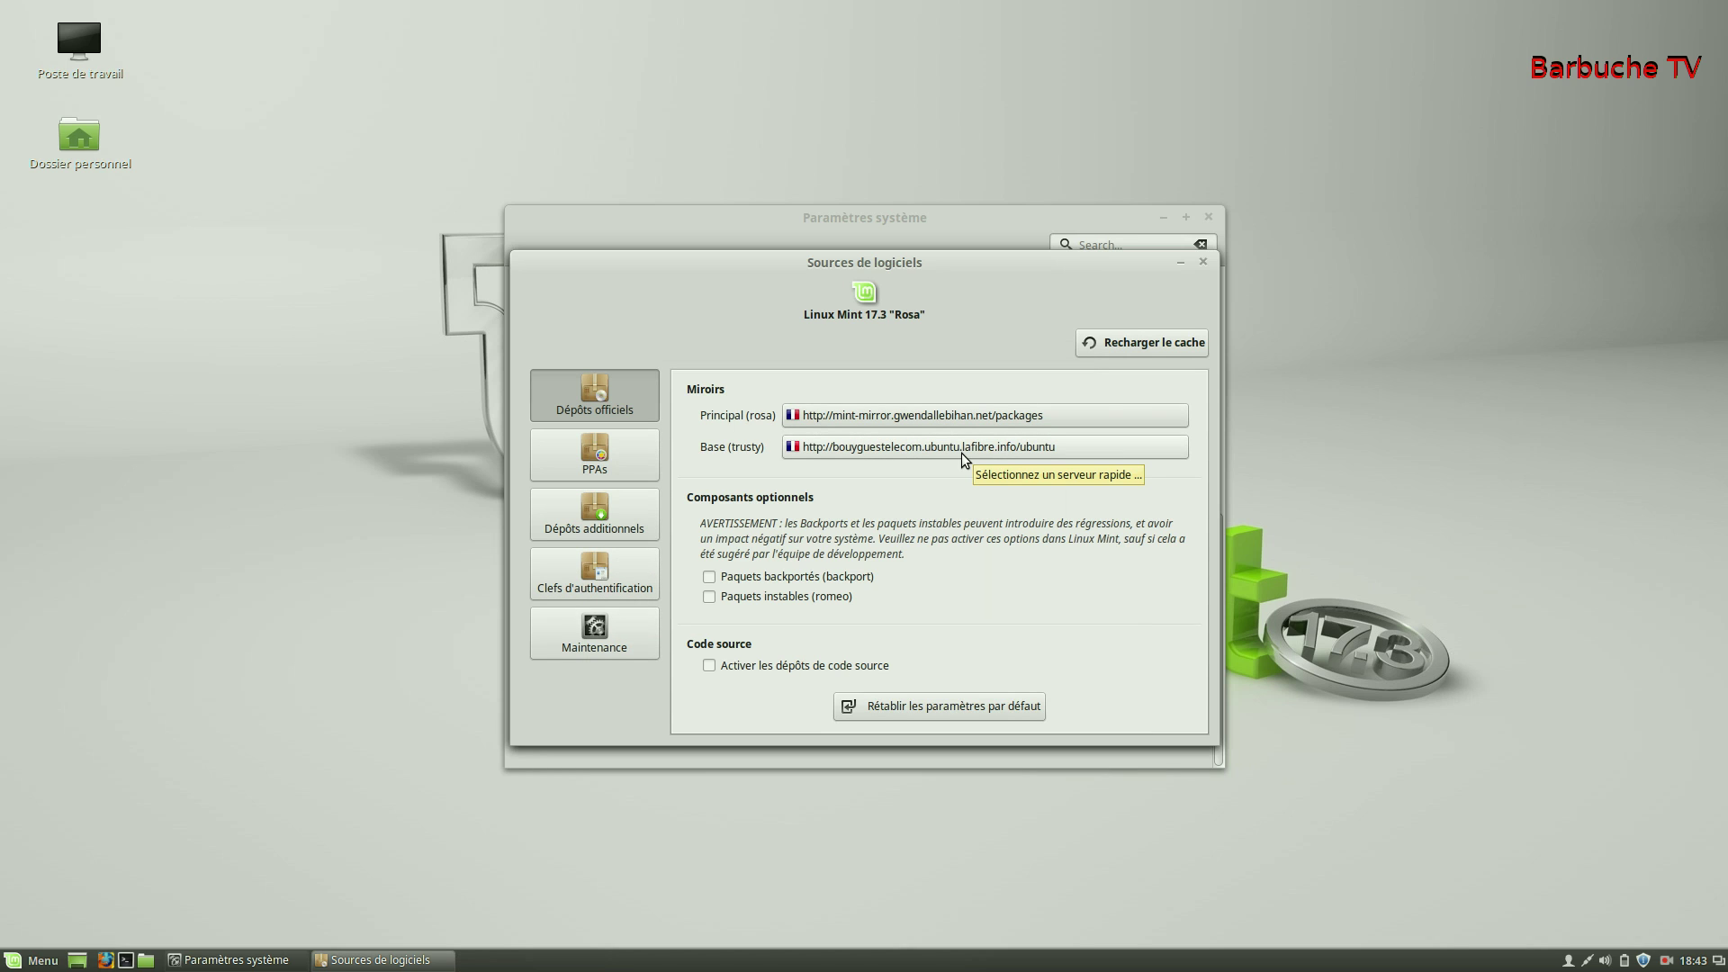
- Reload the package cache for the new mirrors, and close the software sources and system settings
{"action": "left_click", "coordinate": [1121, 338]}
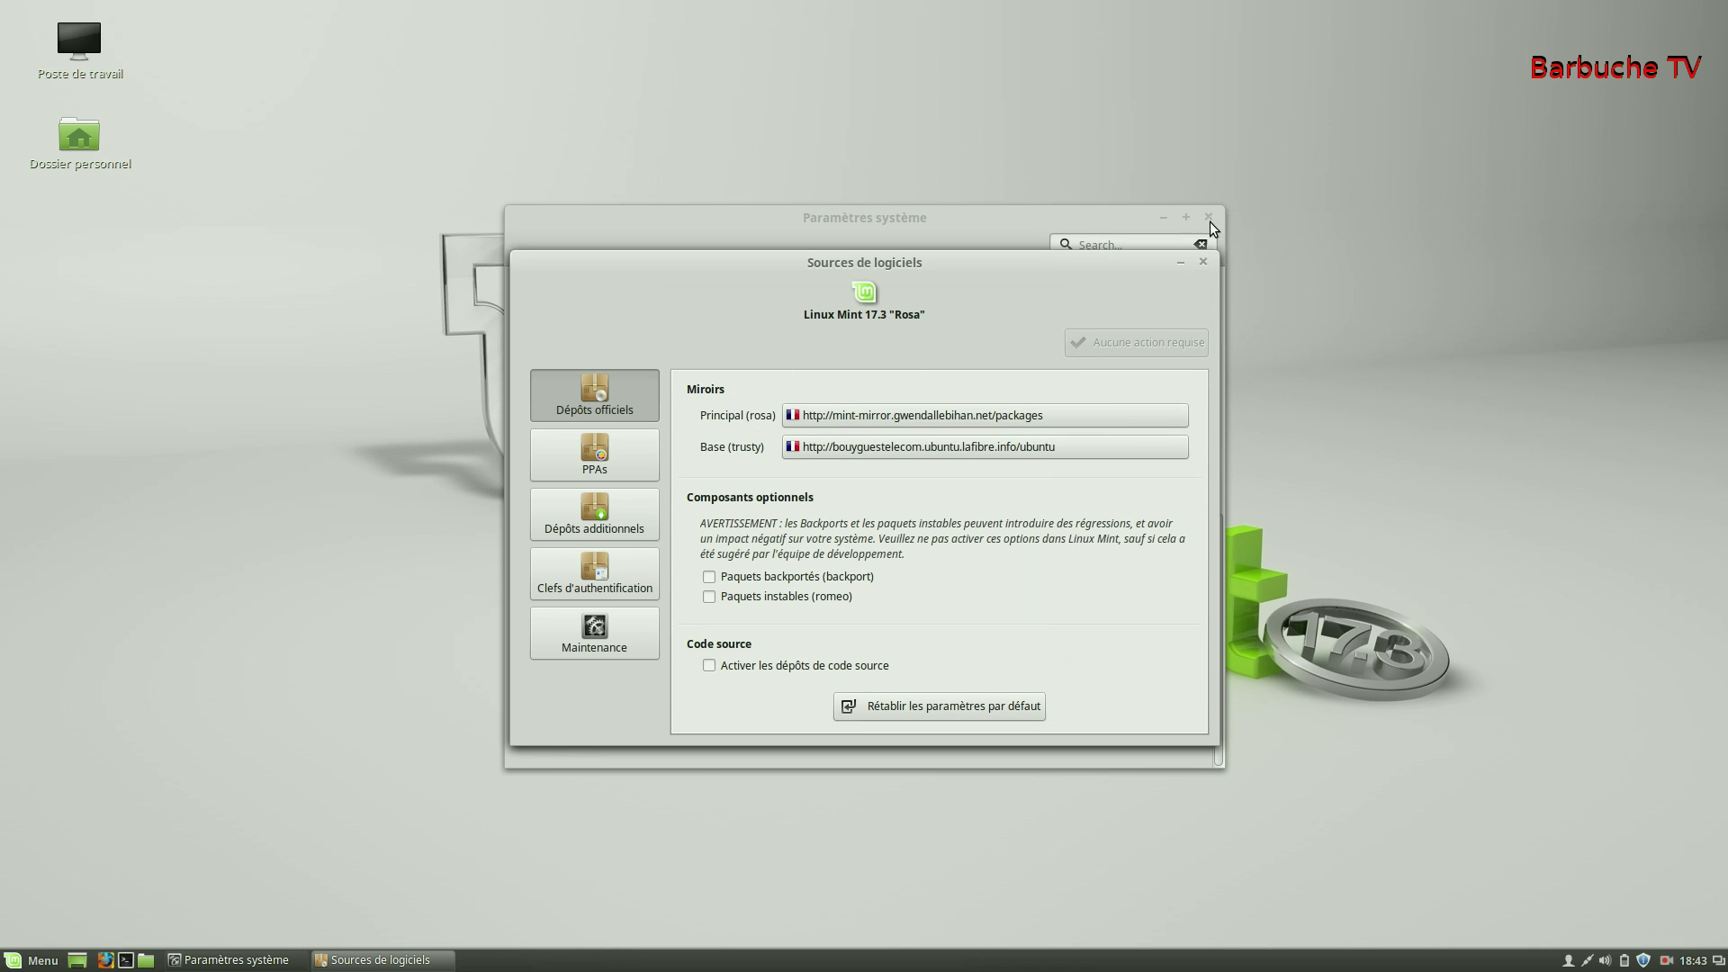
{"action": "left_click", "coordinate": [1206, 263]}
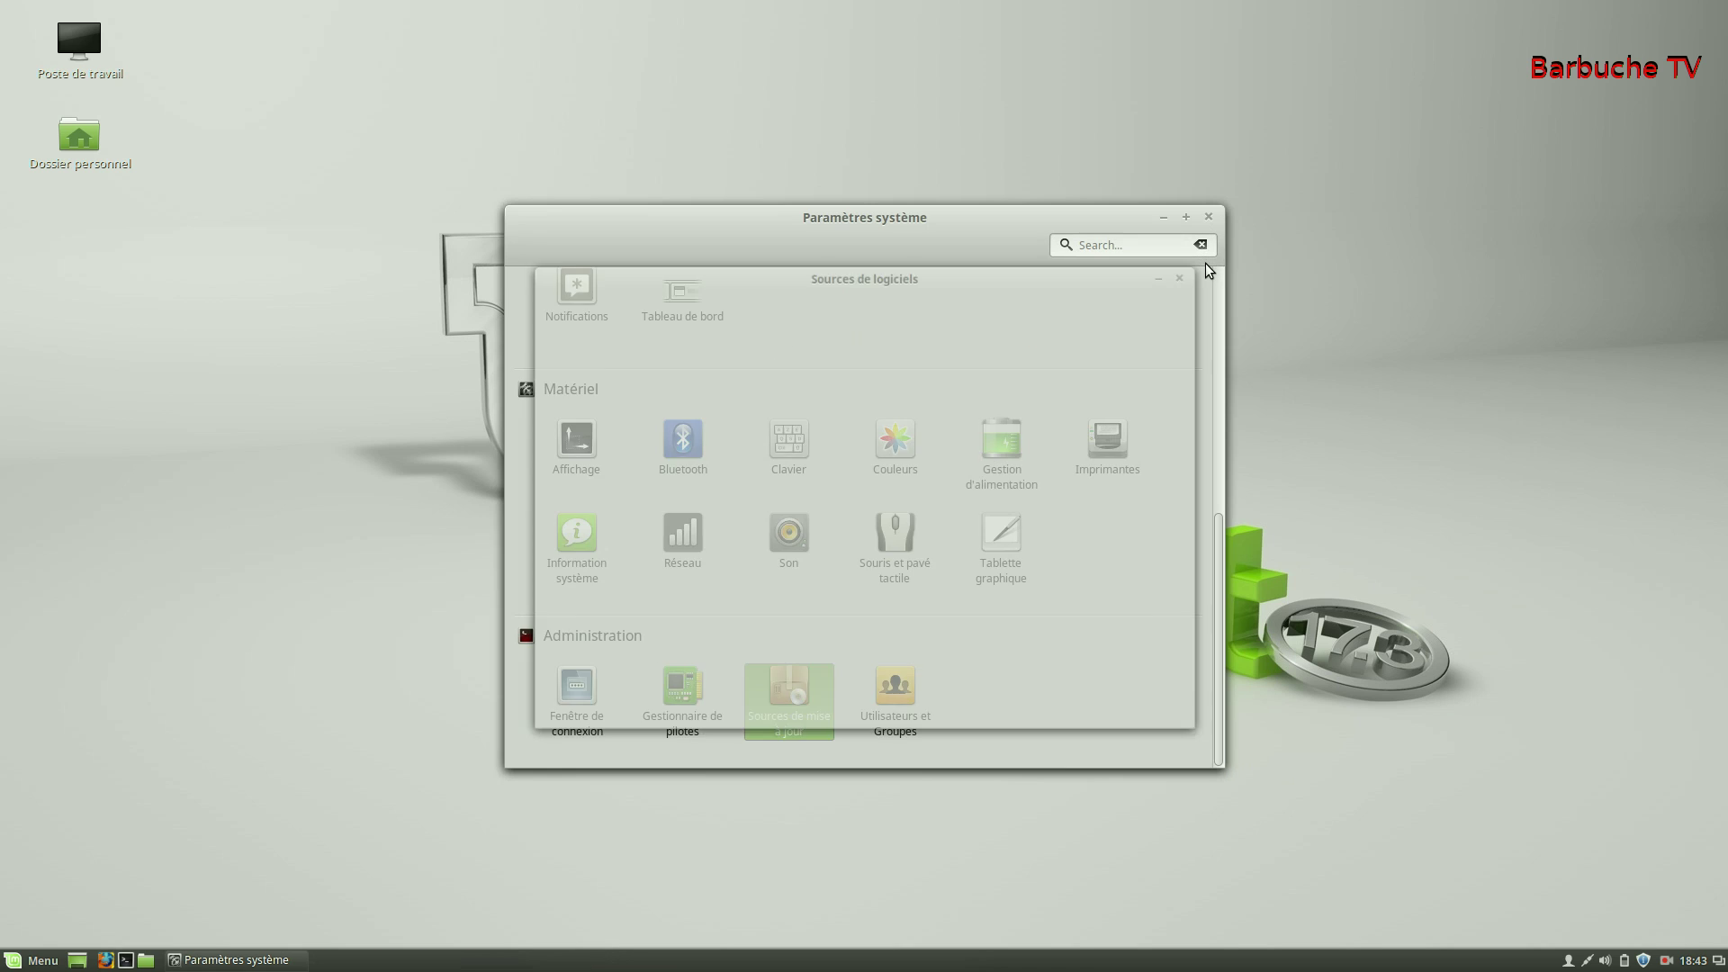
{"action": "left_click", "coordinate": [1209, 217]}
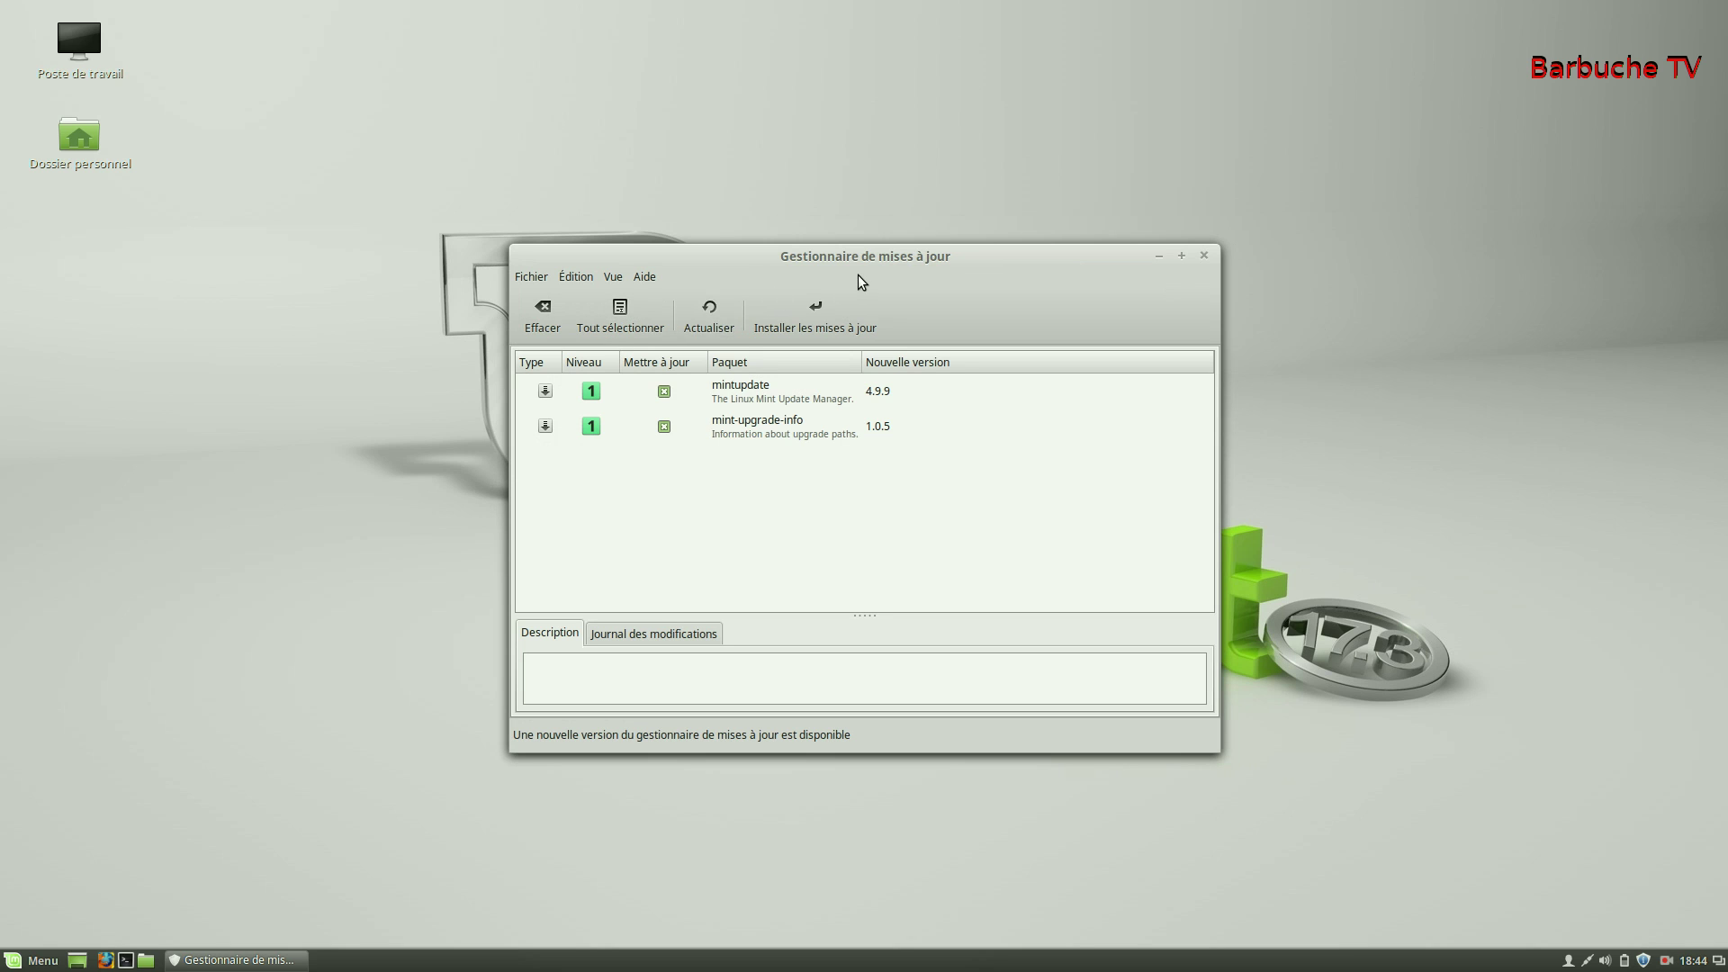
- Install the mintupdate and mint-upgrade-info updates from the update manager, authenticating with the account password
{"action": "left_click", "coordinate": [796, 311]}
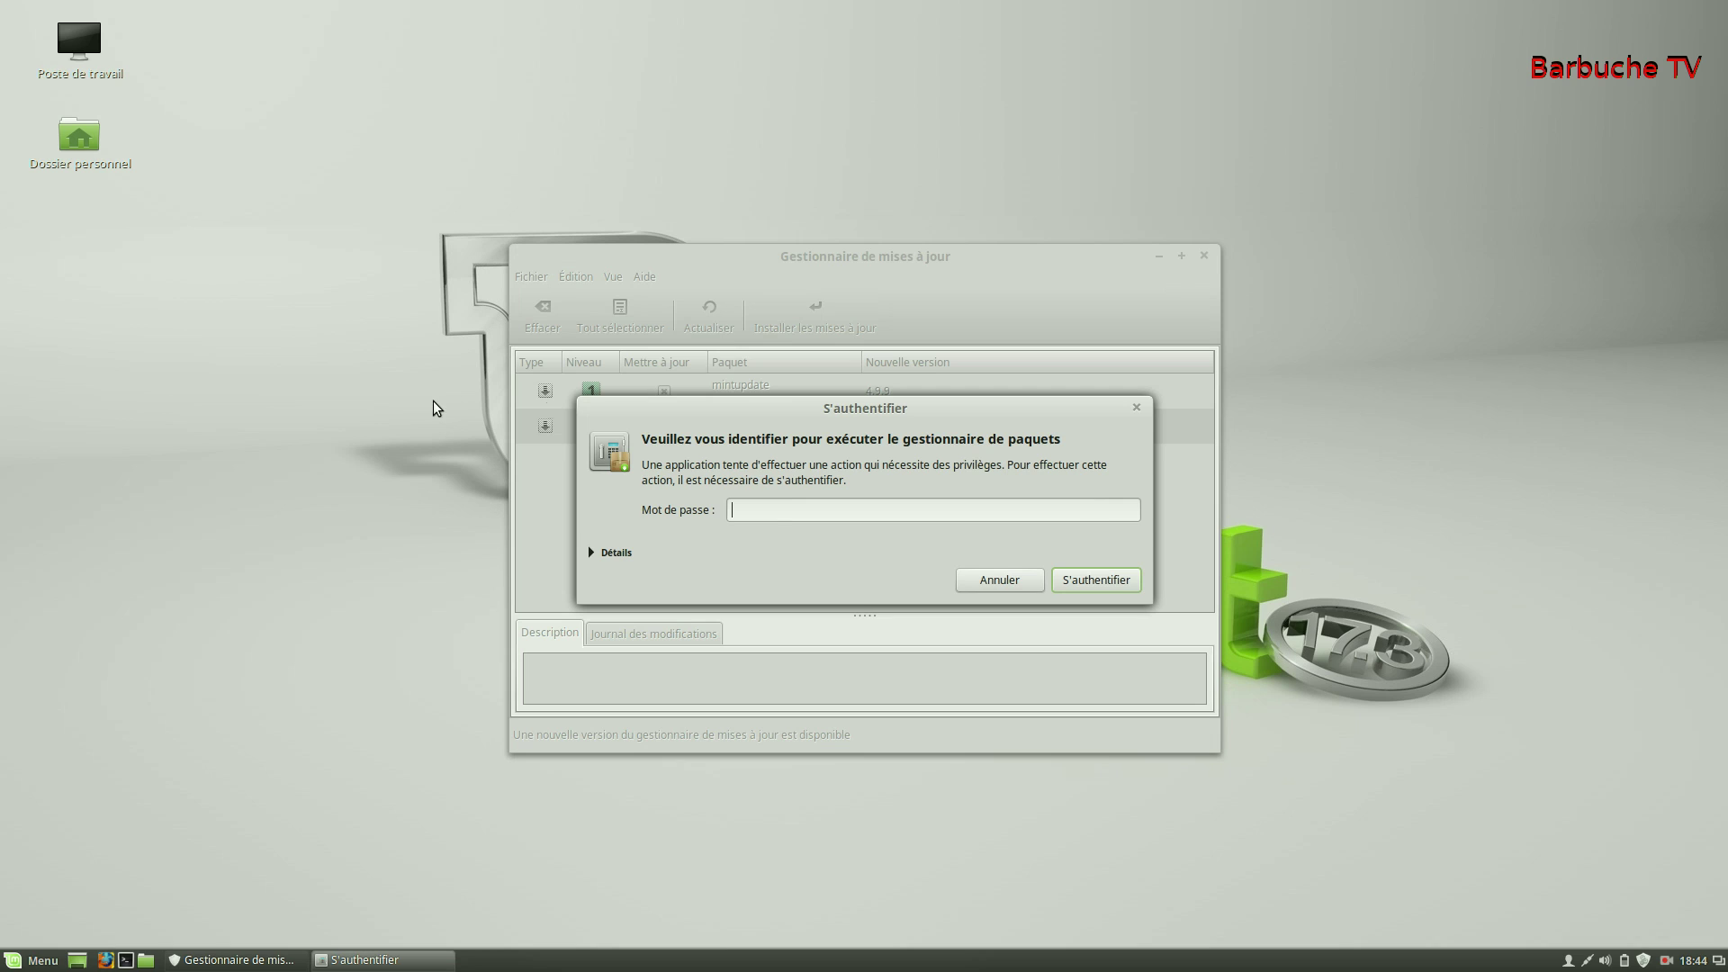
{"action": "type", "text": "•••••••"}
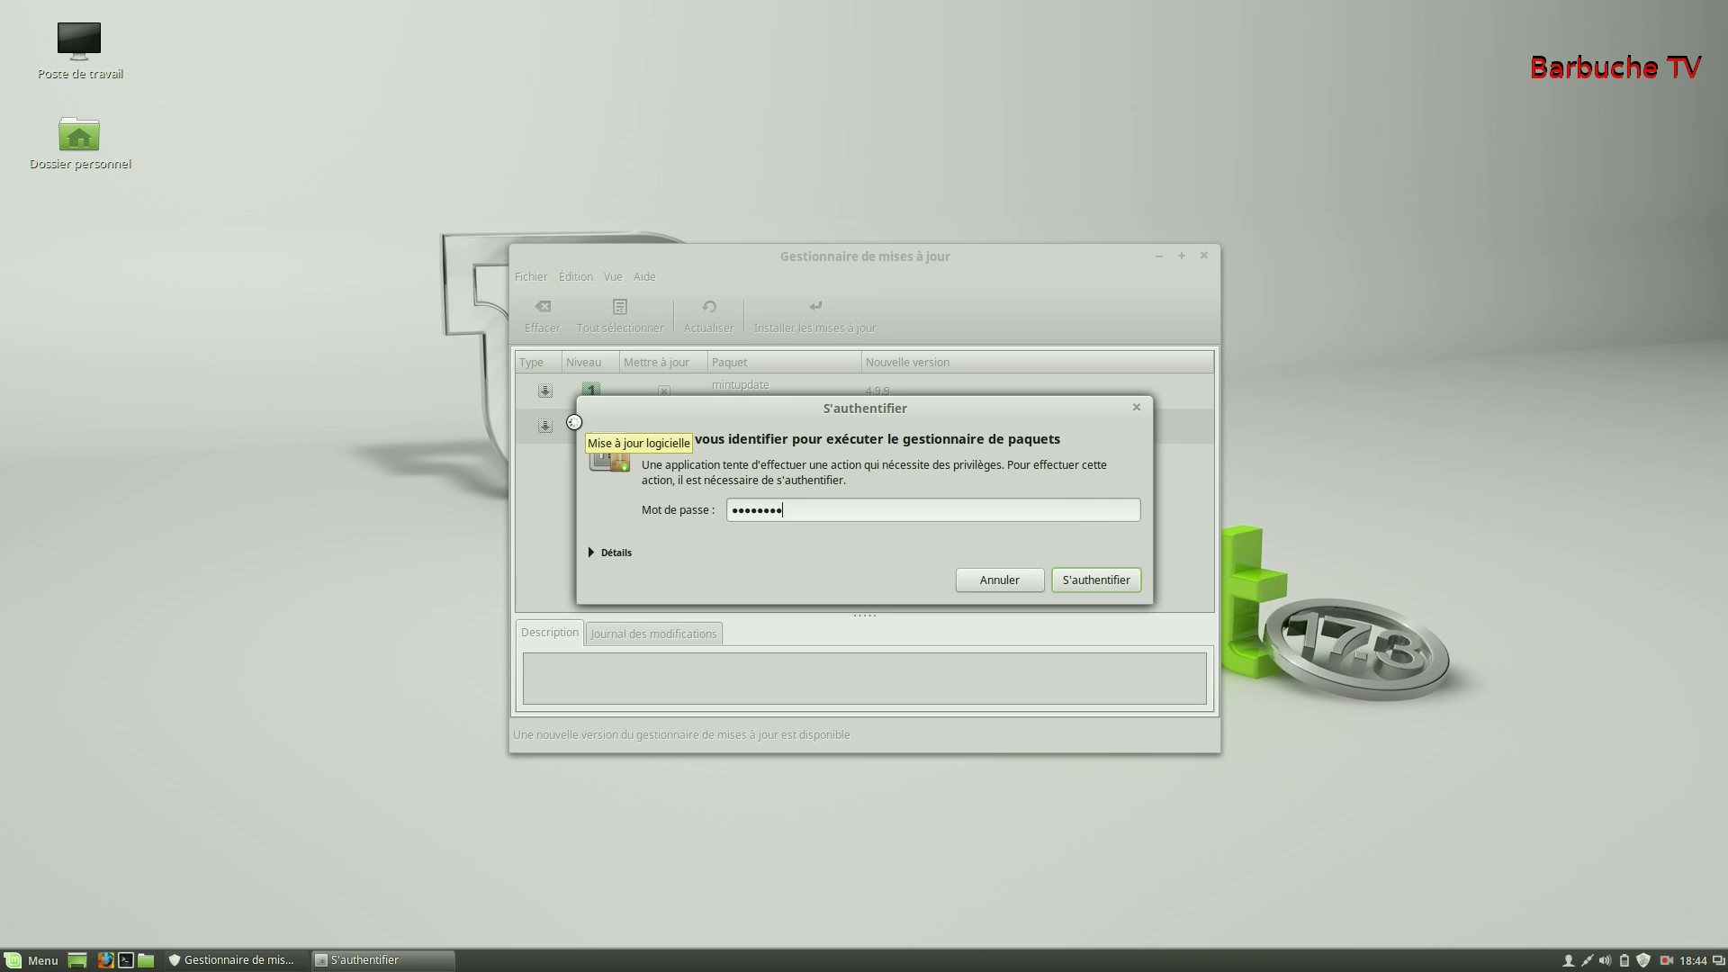
{"action": "type", "text": "••••••••"}
{"action": "key", "text": "Return"}
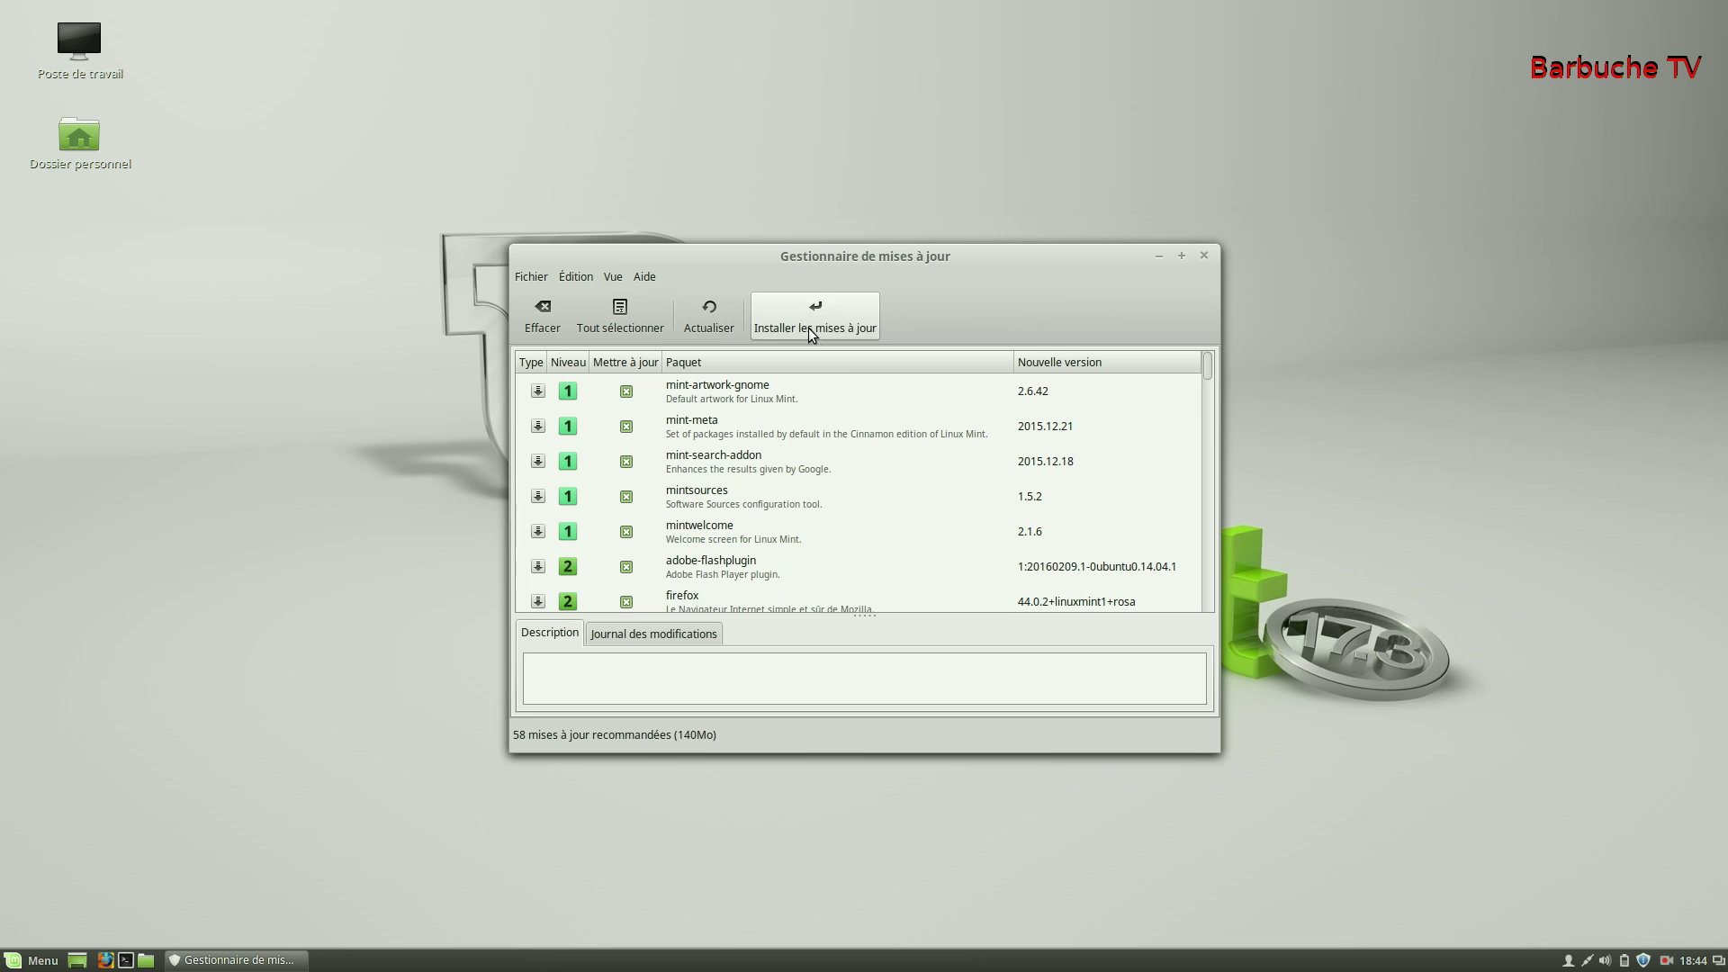
- Install all the recommended system updates, authenticating with the account password
{"action": "left_click", "coordinate": [820, 312]}
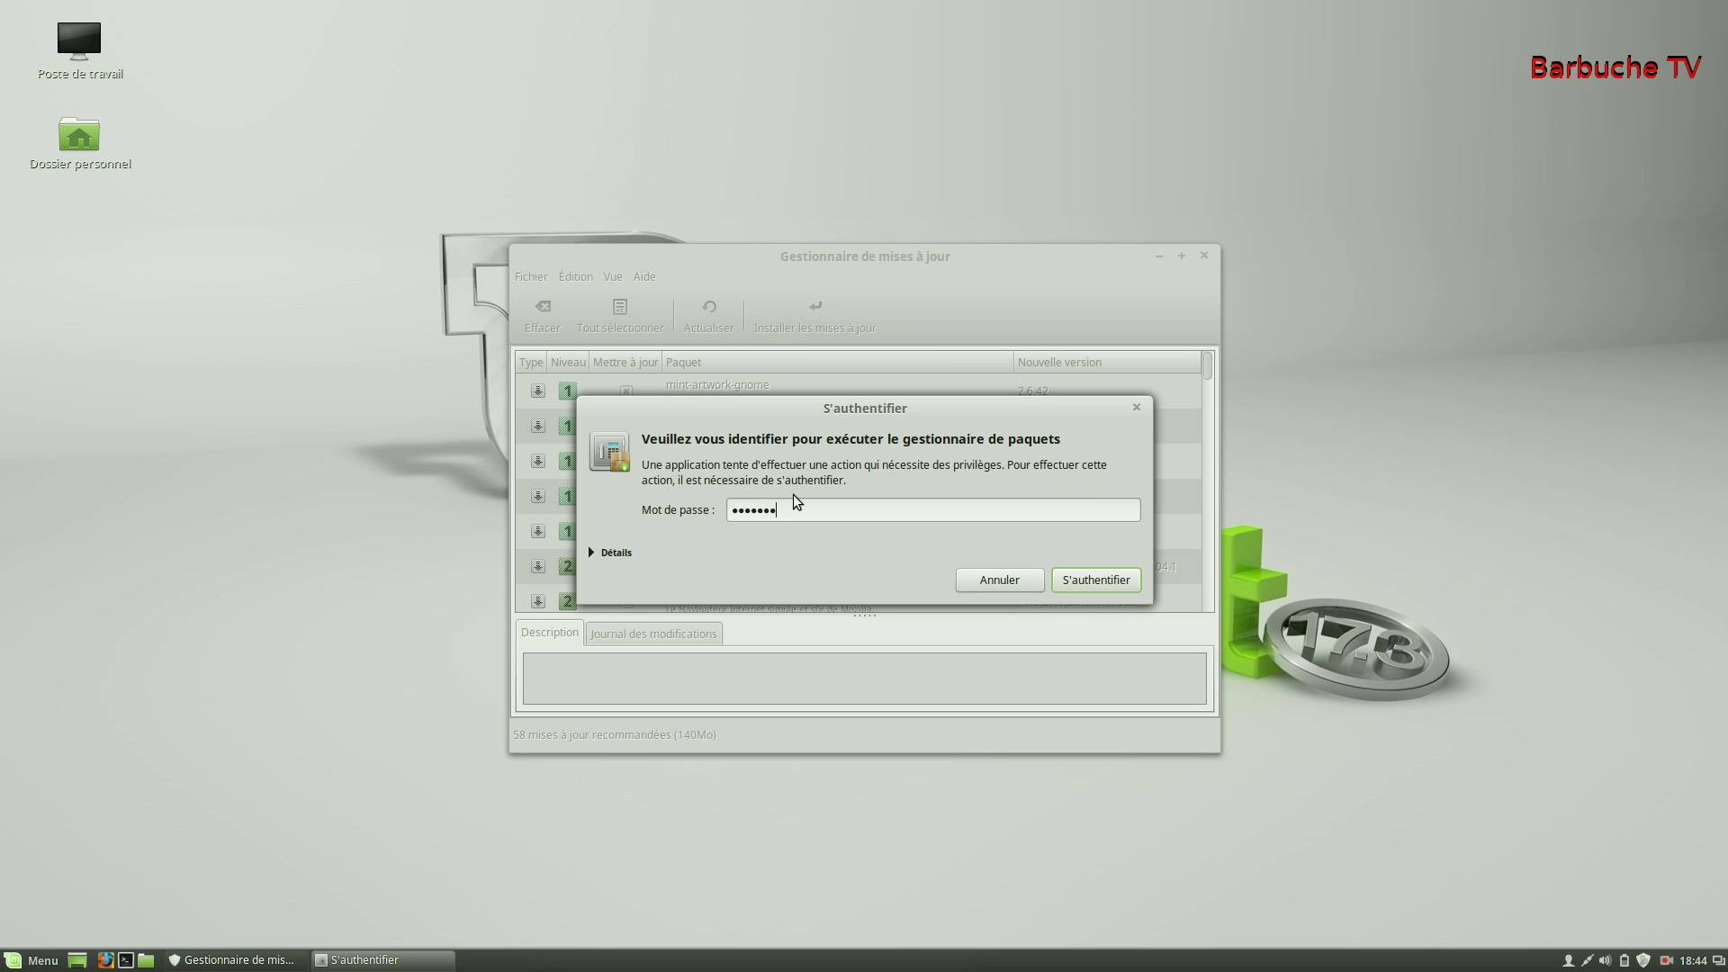
{"action": "key", "text": "Return"}
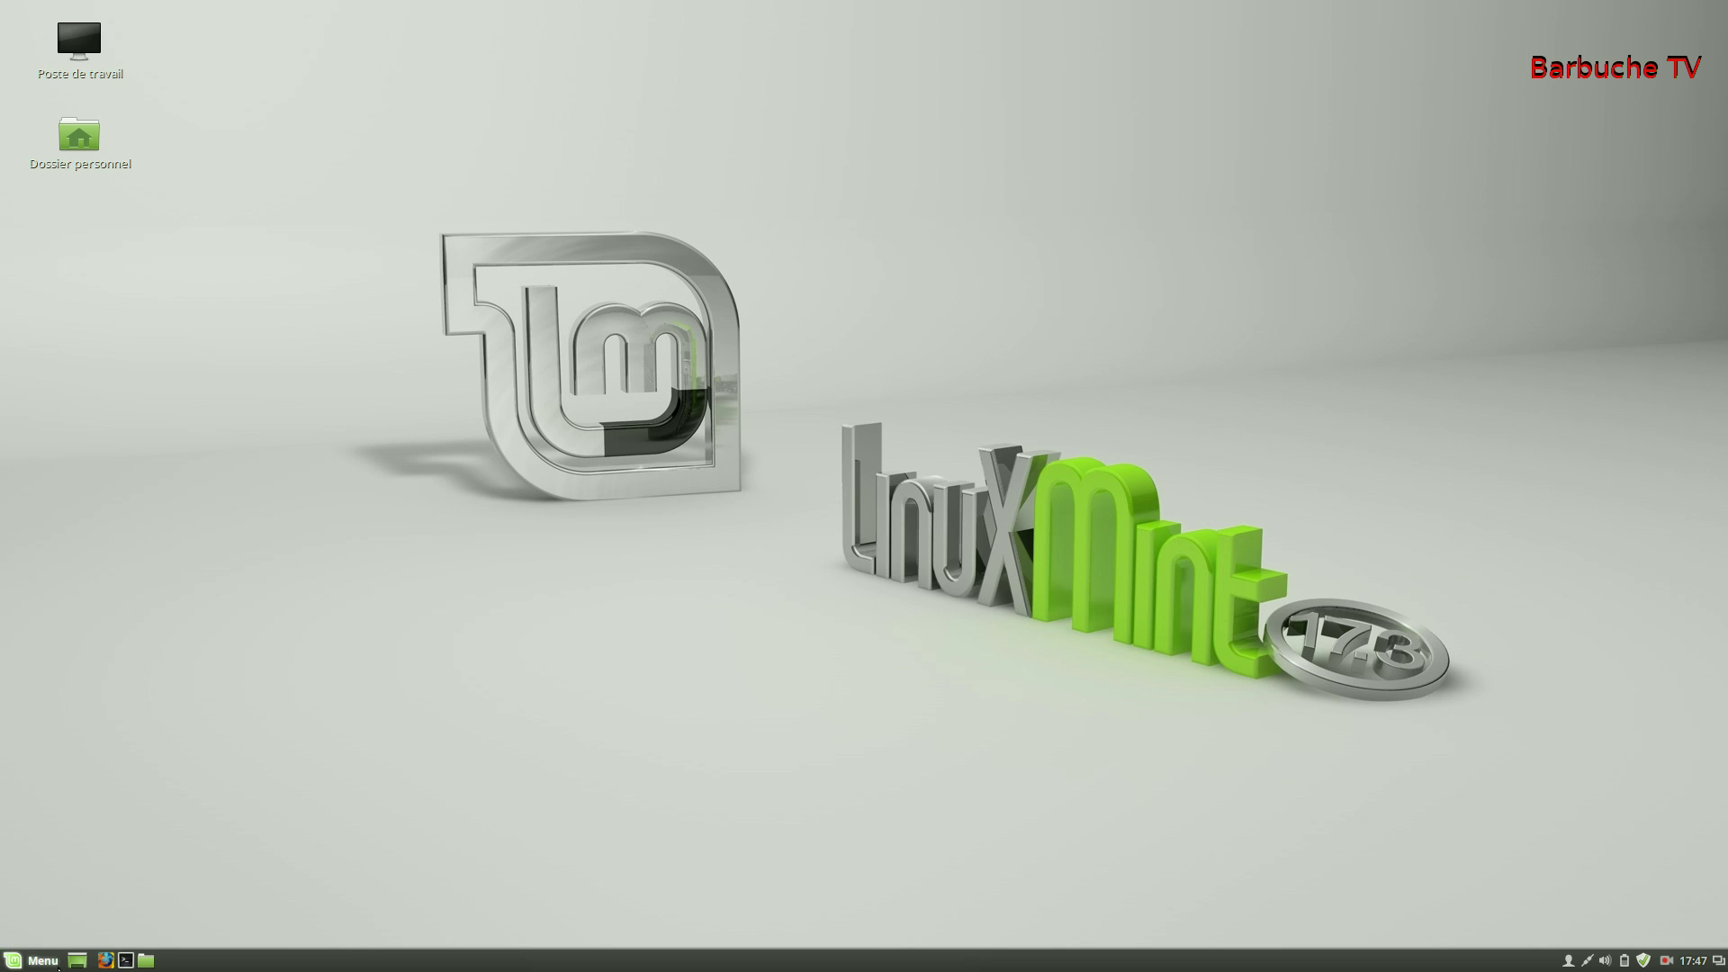
- Open Firefox and search the web for degroupetest
{"action": "left_click", "coordinate": [106, 961]}
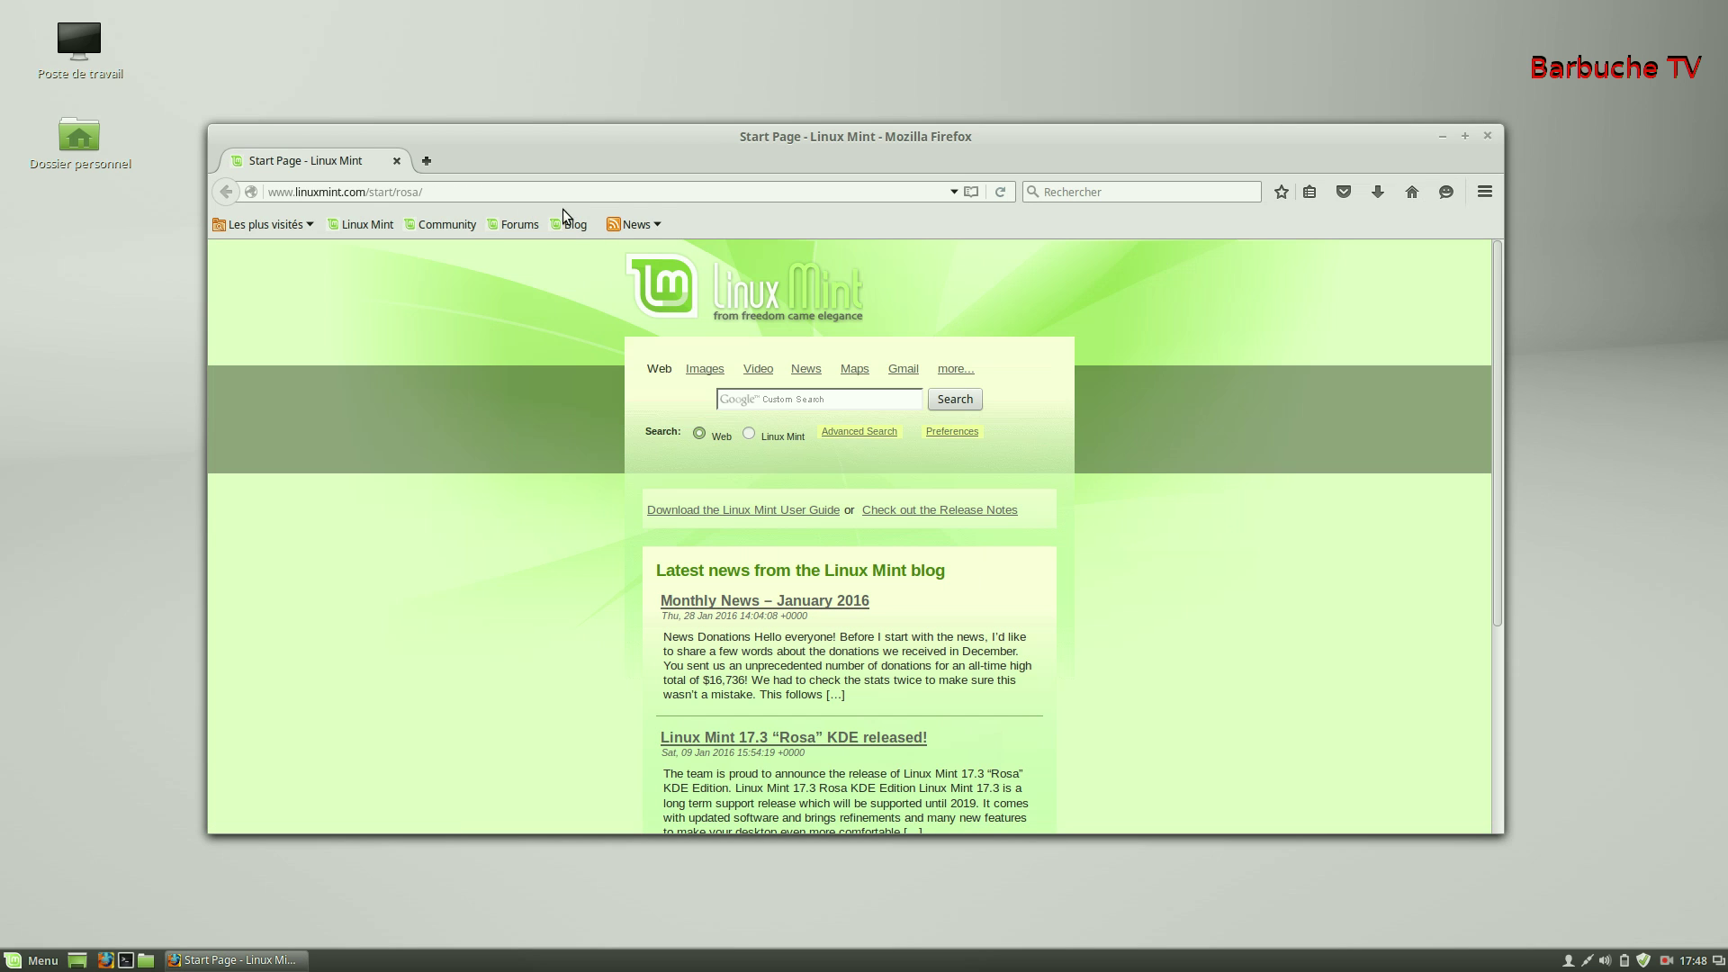
{"action": "left_click", "coordinate": [464, 196]}
{"action": "type", "text": "de"}
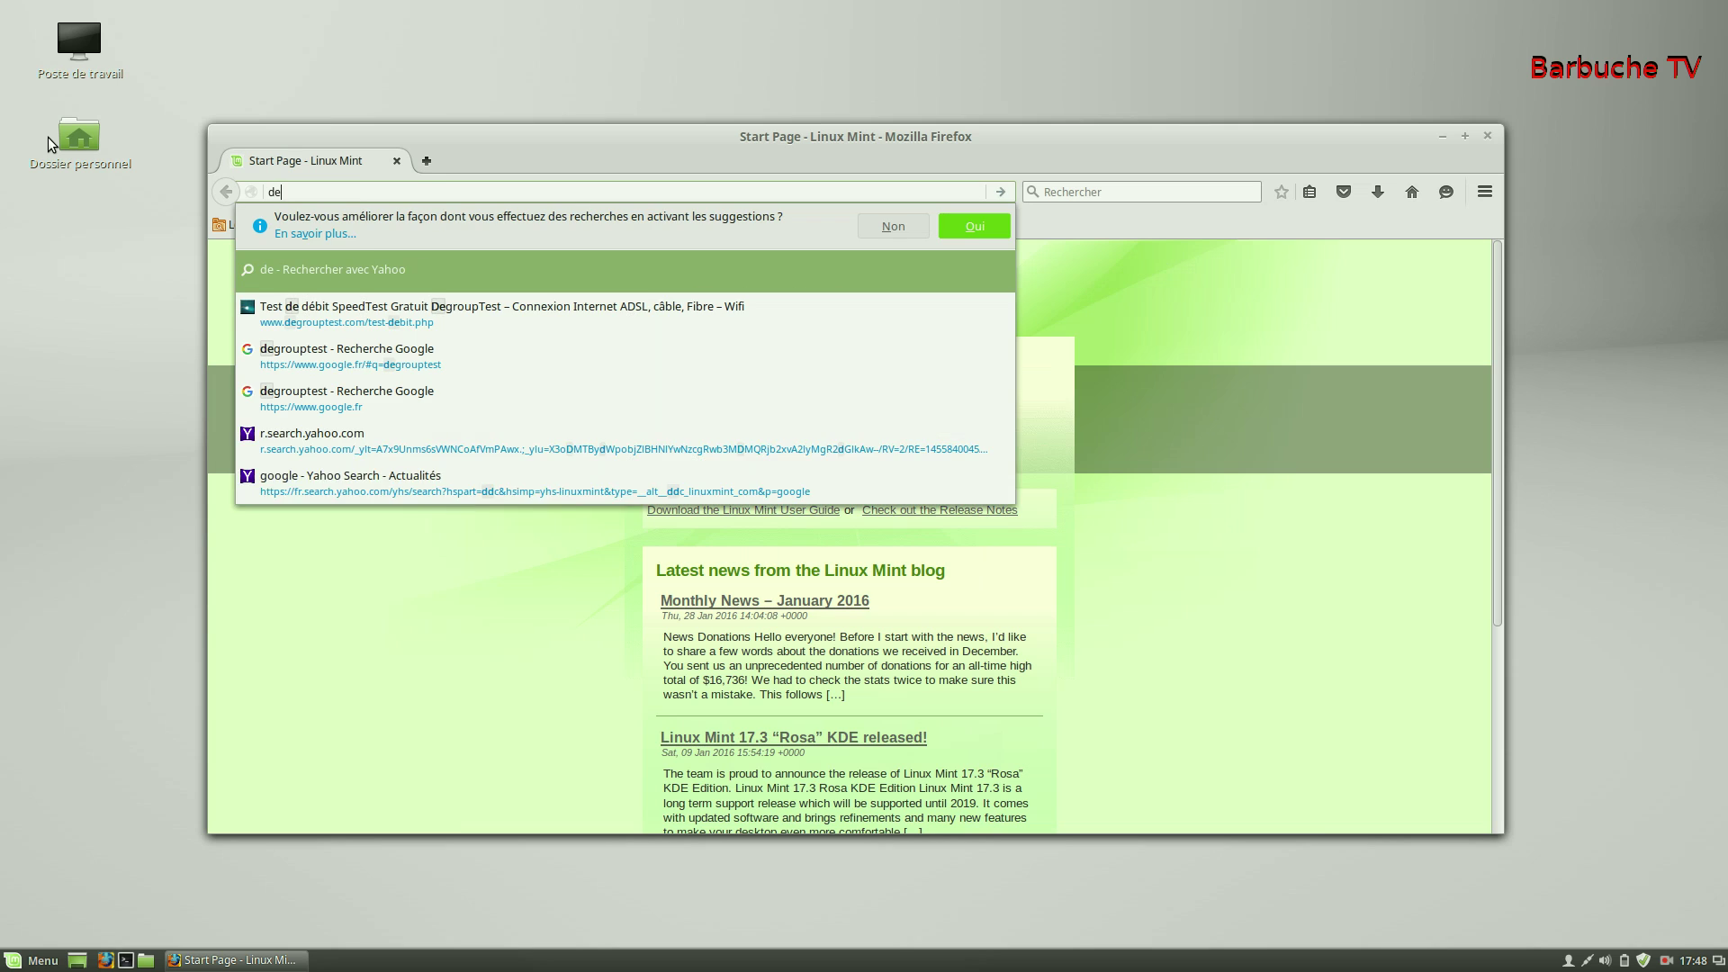
{"action": "type", "text": "group"}
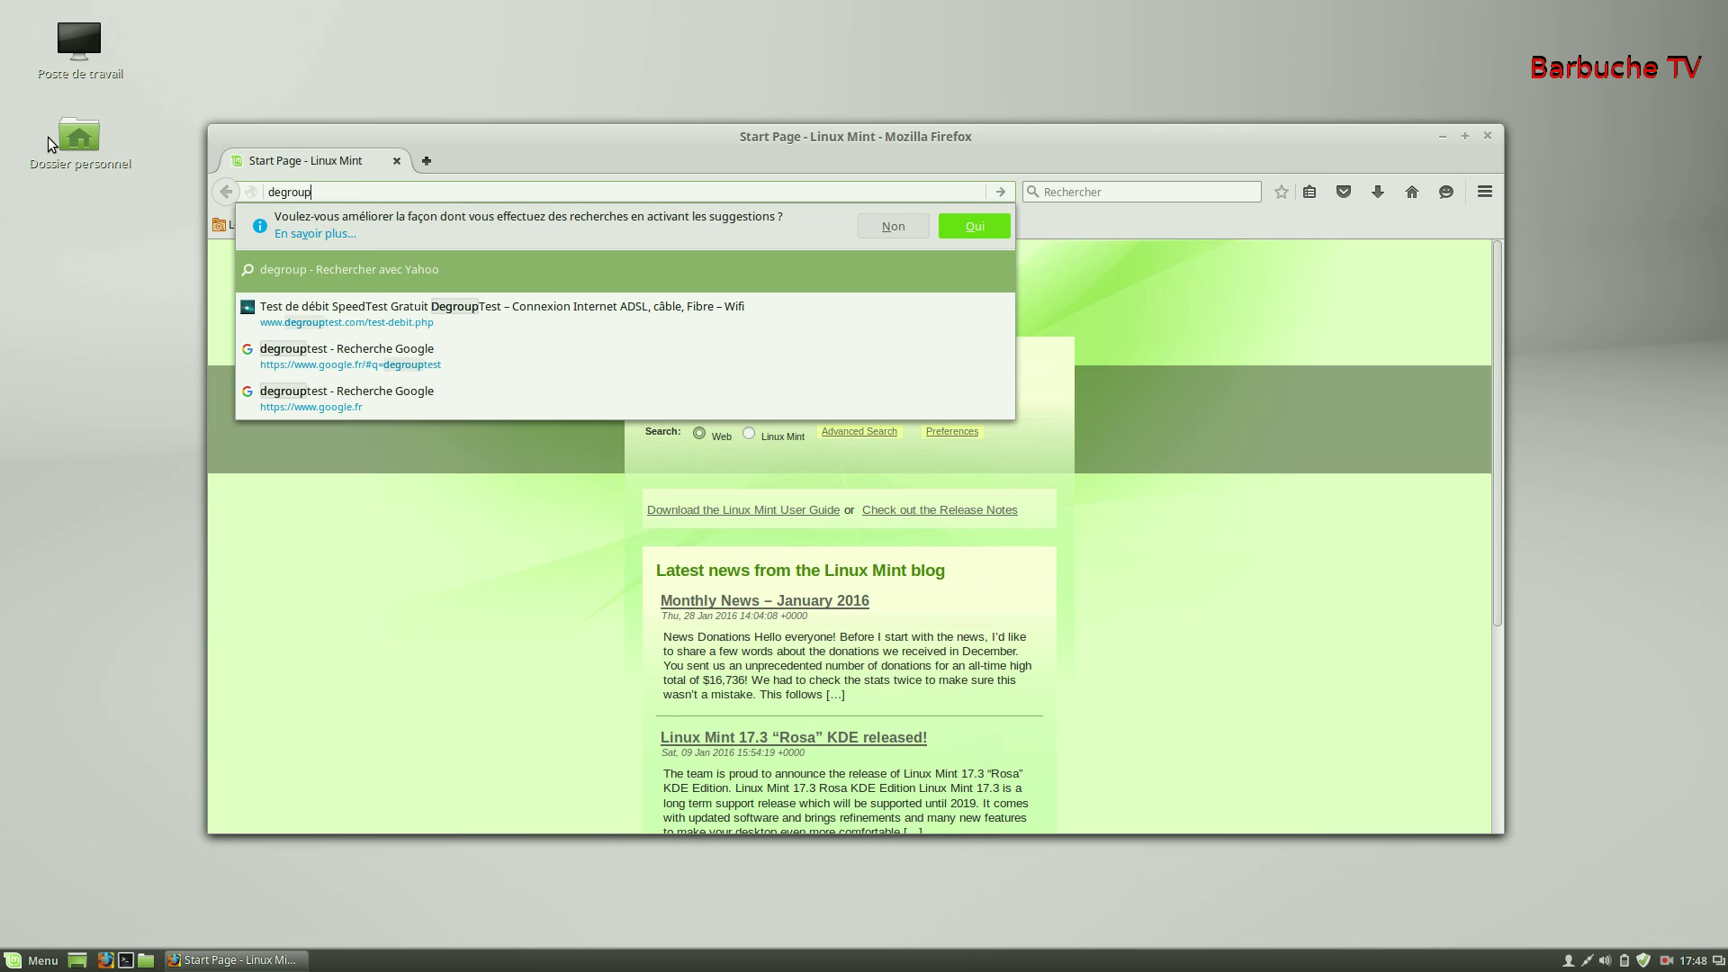
{"action": "type", "text": "etest"}
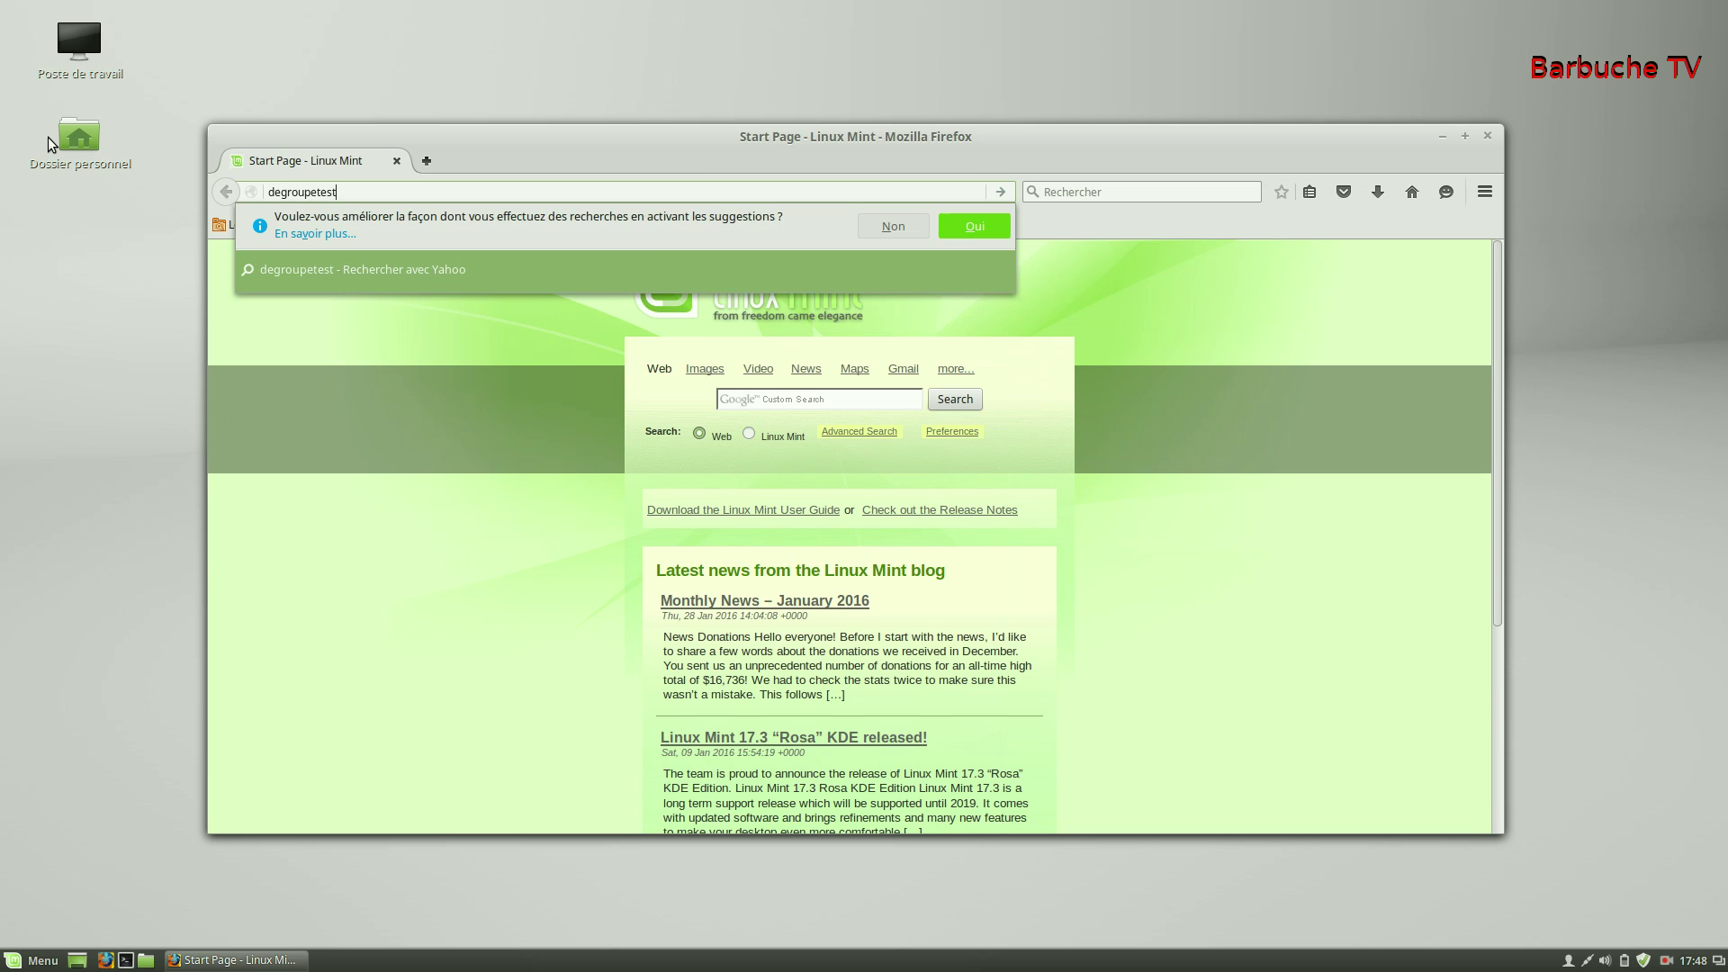
{"action": "key", "text": "Return"}
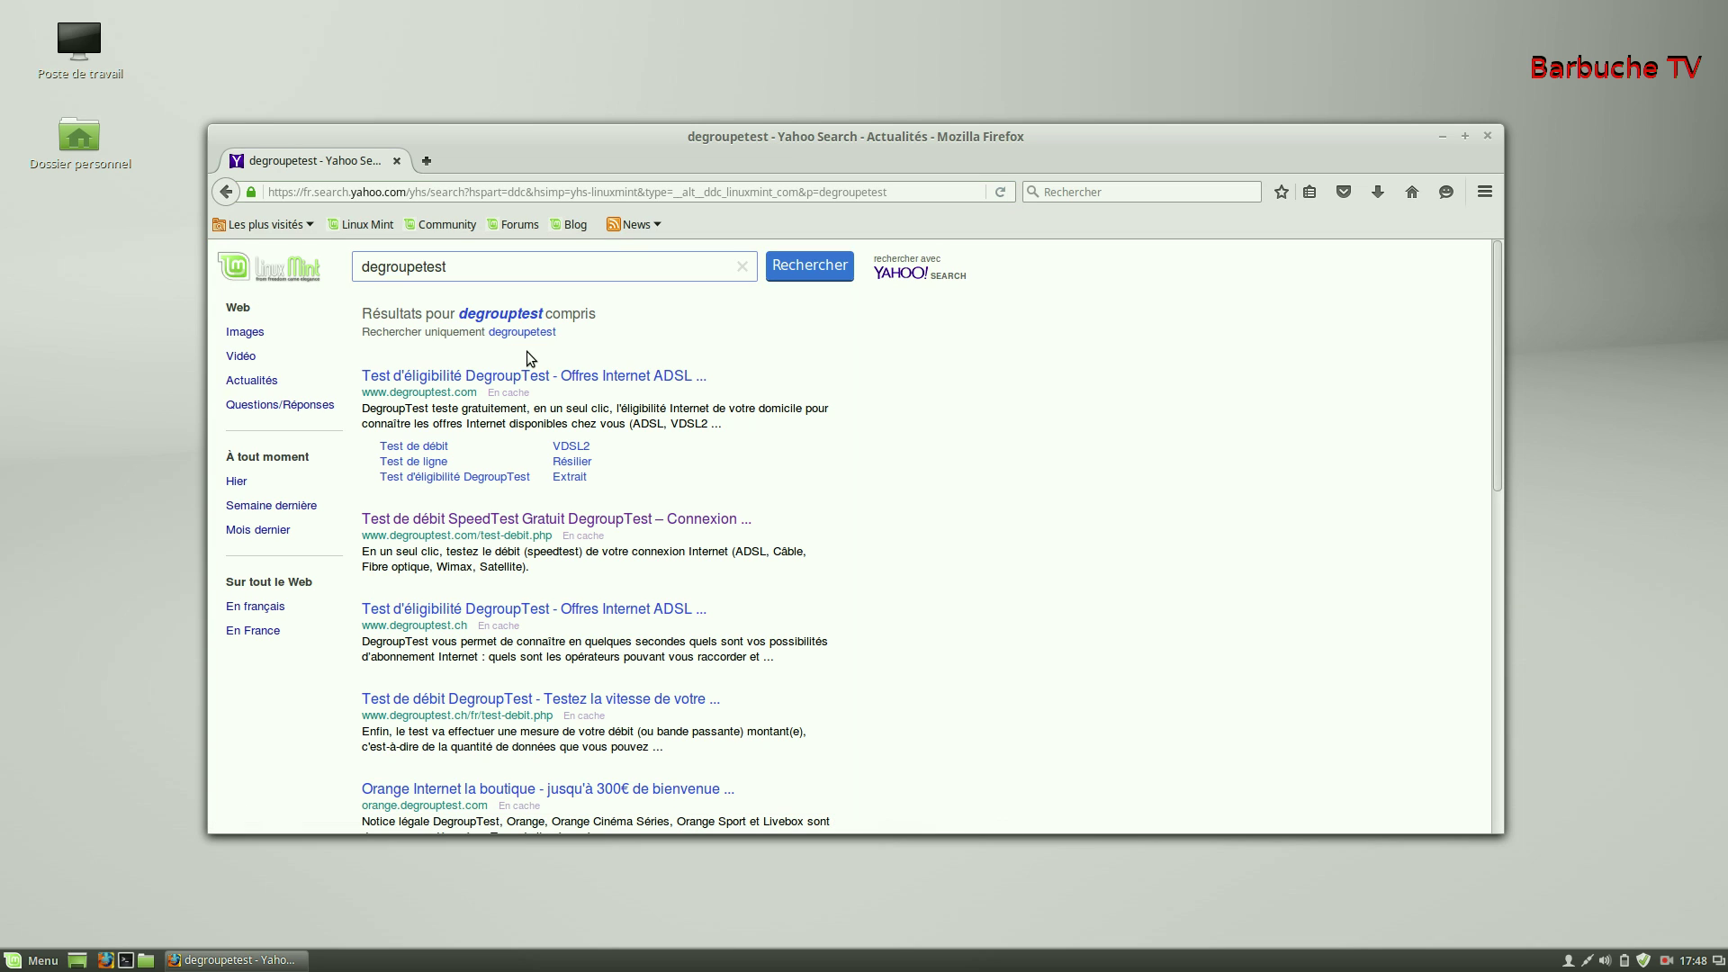
- Open DegroupTest's Test de débit page, look at its speed test area, and close the browser
{"action": "left_click", "coordinate": [417, 445]}
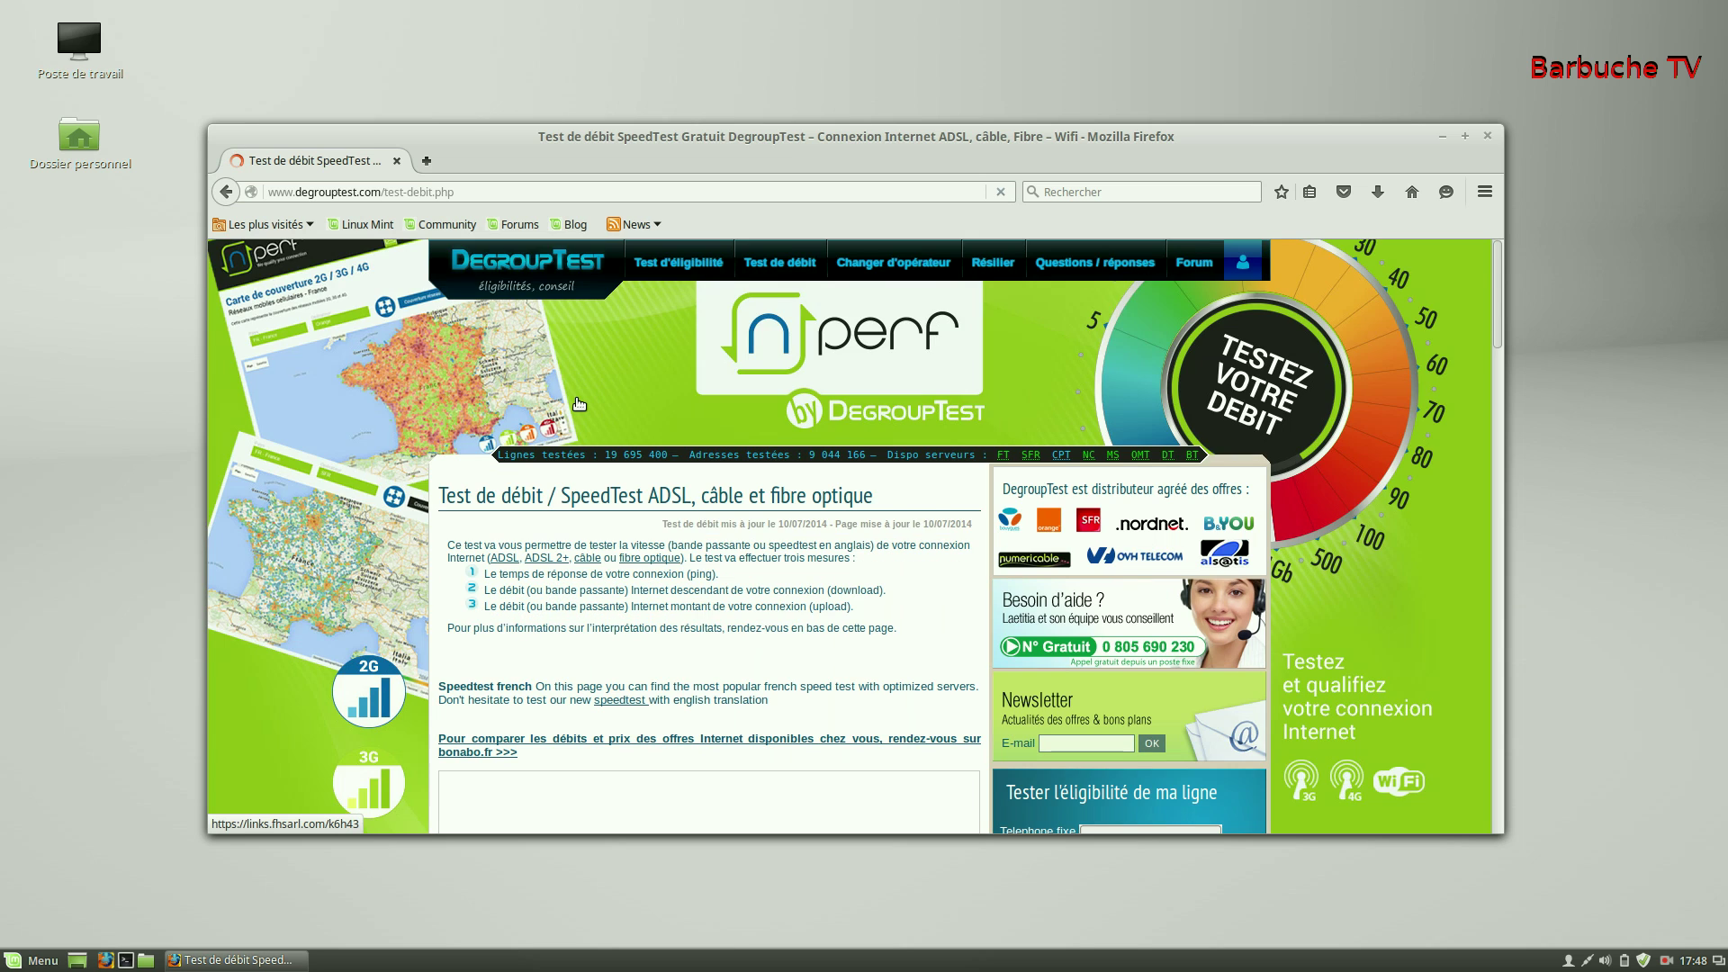
{"action": "scroll", "coordinate": [579, 404], "scroll_direction": "down", "scroll_amount": 10}
{"action": "scroll", "coordinate": [576, 398], "scroll_direction": "down", "scroll_amount": 1}
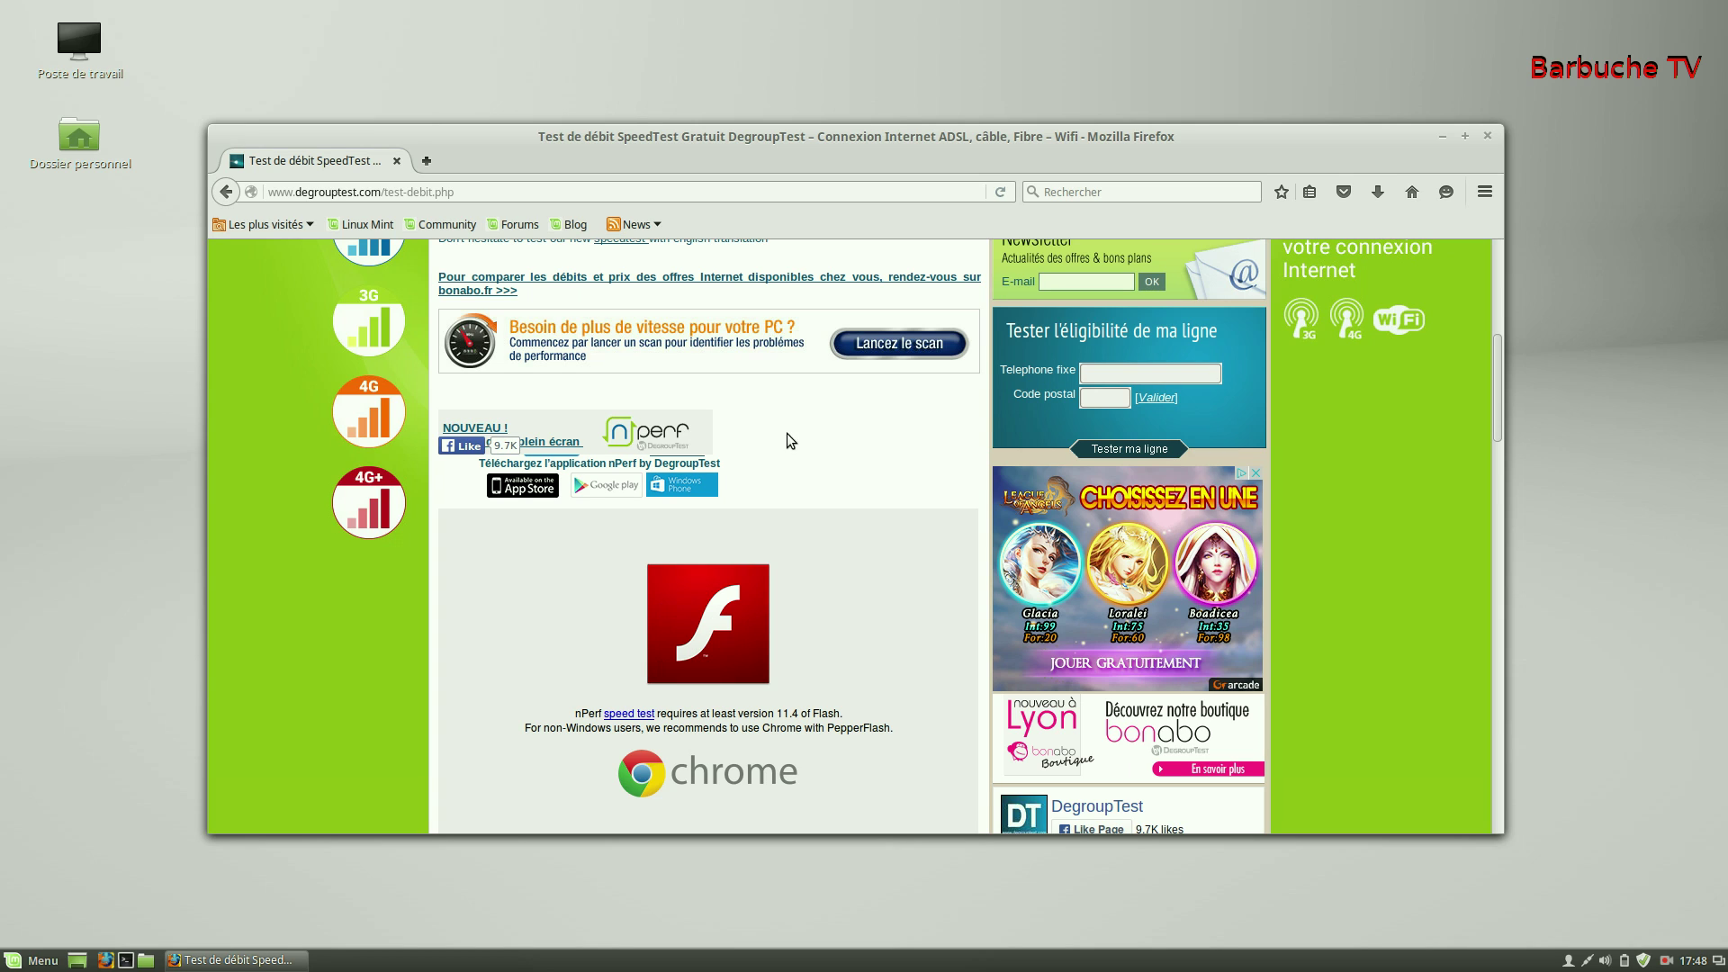
{"action": "left_click", "coordinate": [1486, 136]}
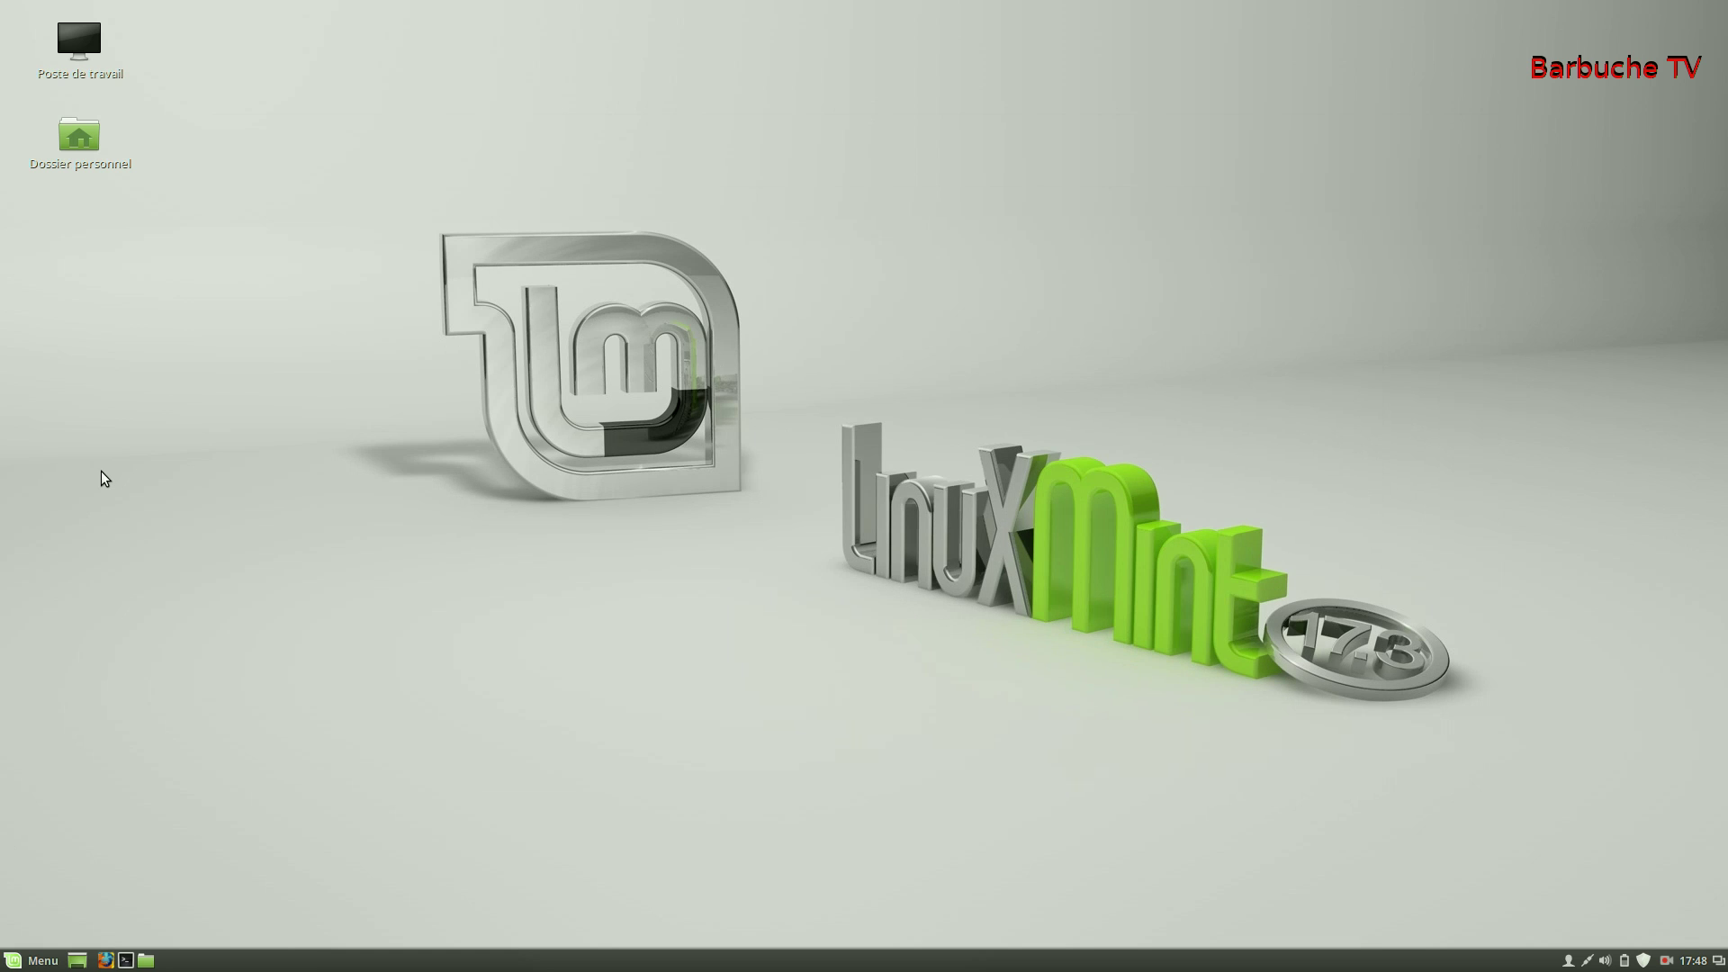
- Open the software manager (Gestionnaire de logiciels), authenticating with the account password
{"action": "left_click", "coordinate": [34, 961]}
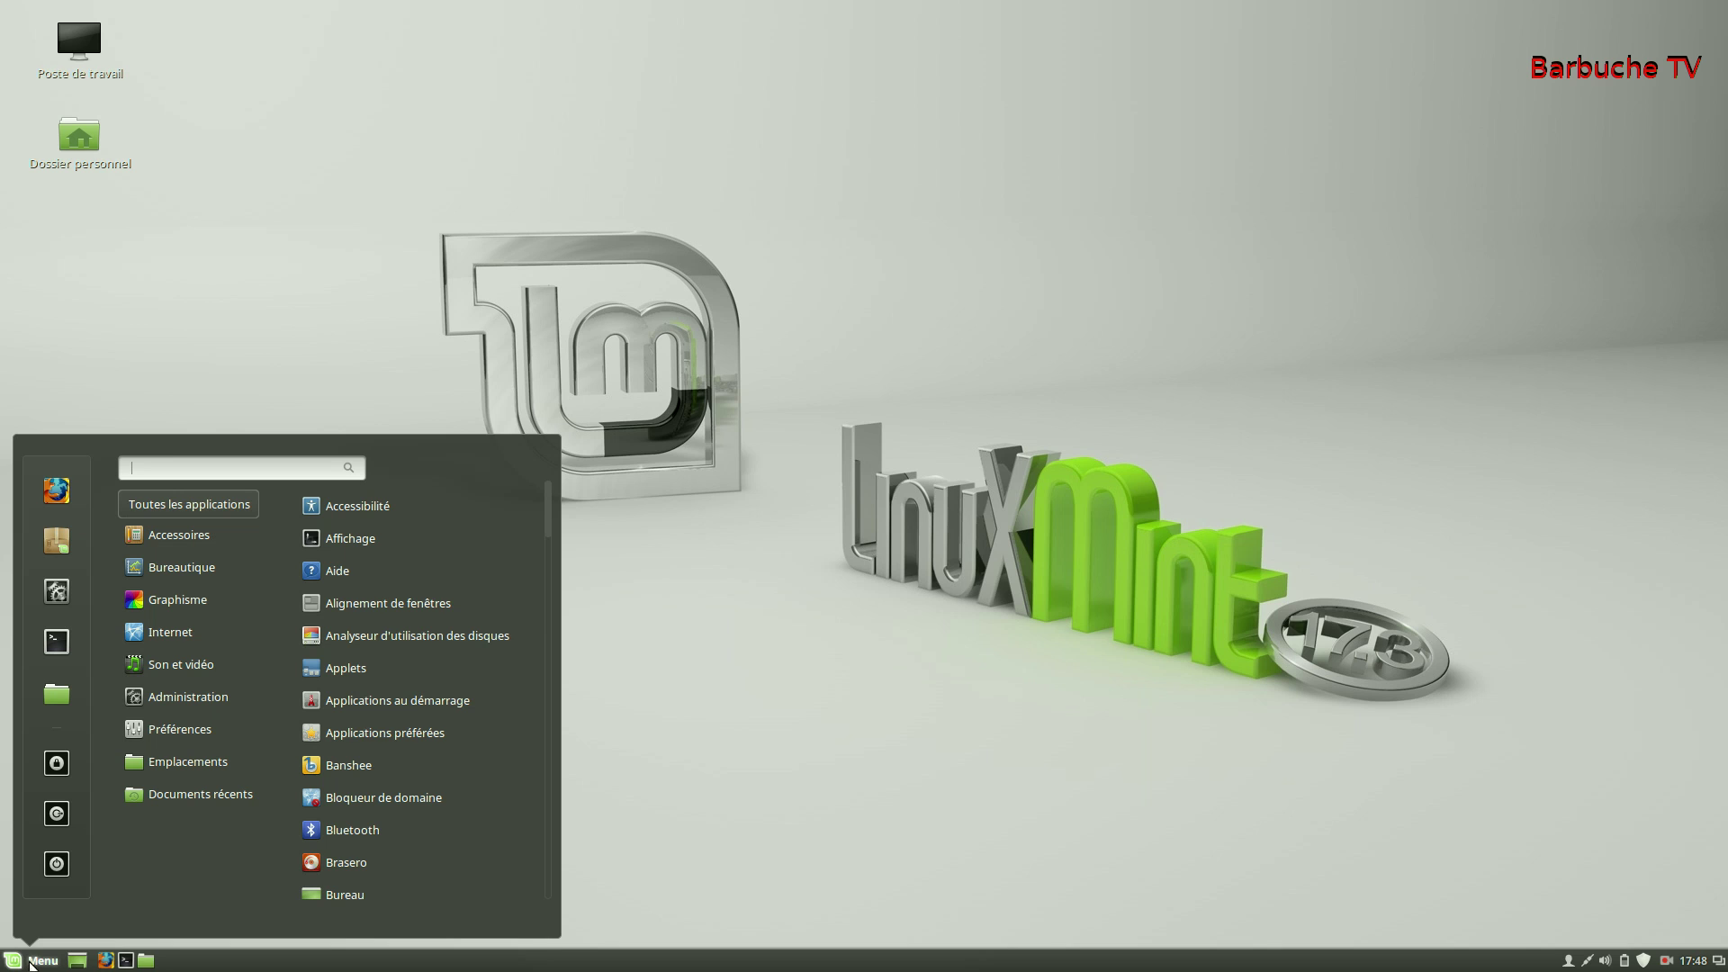
{"action": "left_click", "coordinate": [54, 541]}
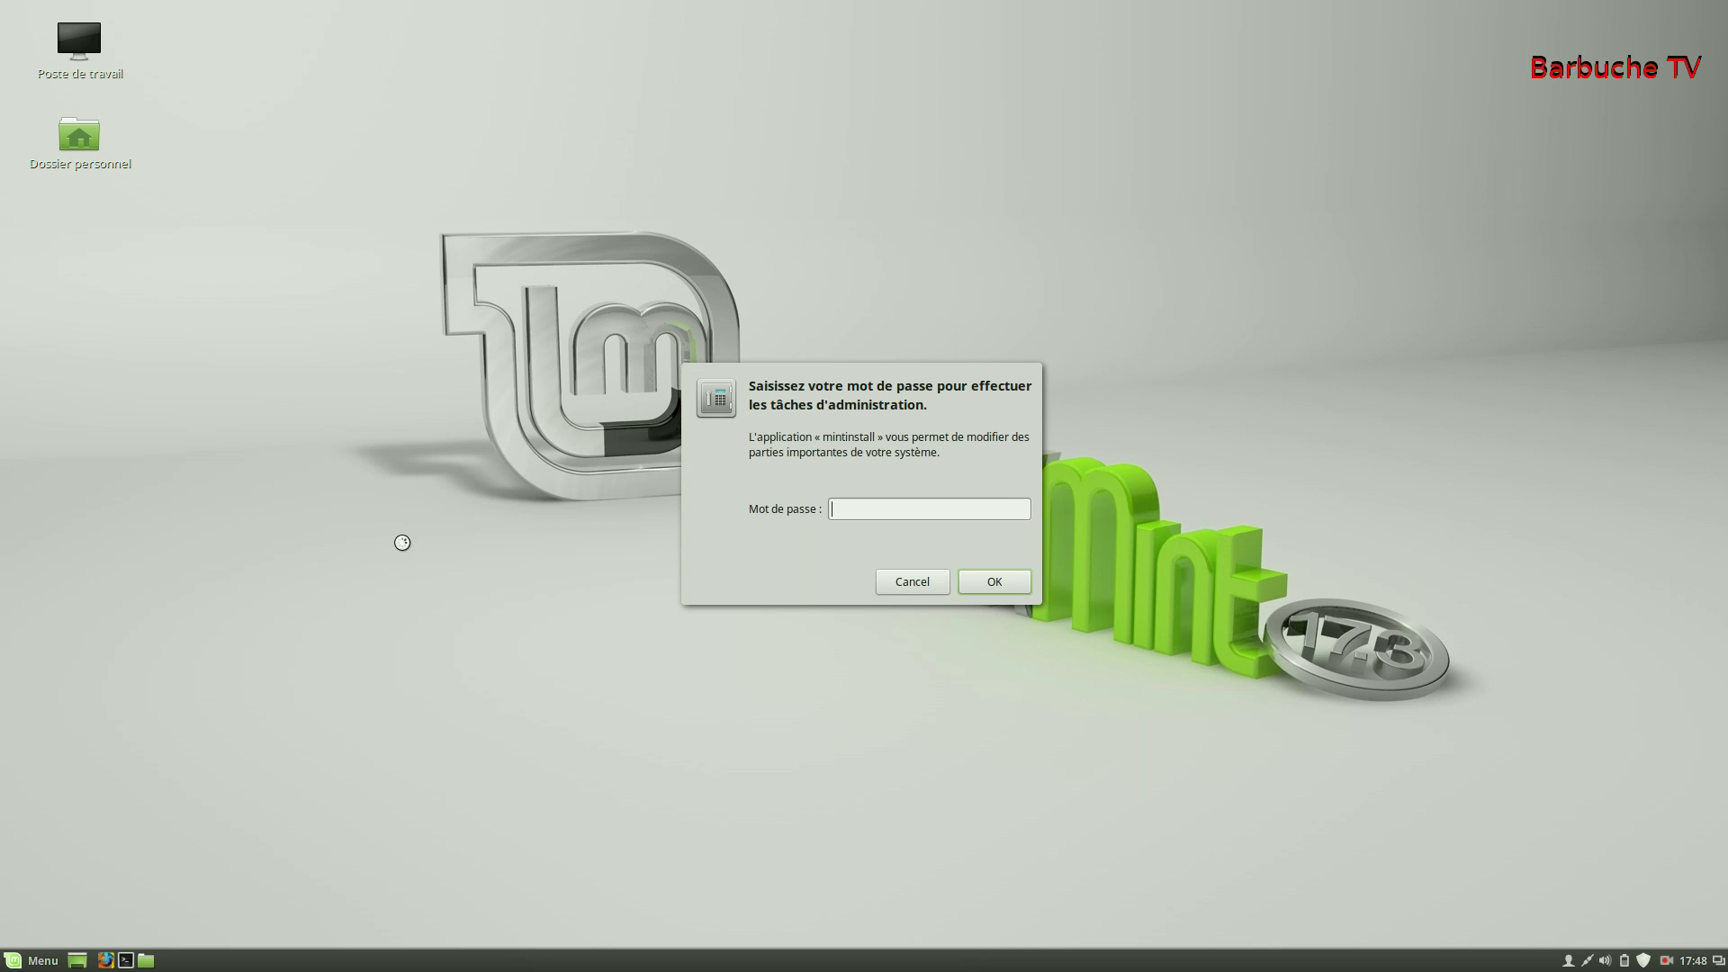
{"action": "type", "text": "****************"}
{"action": "key", "text": "Return"}
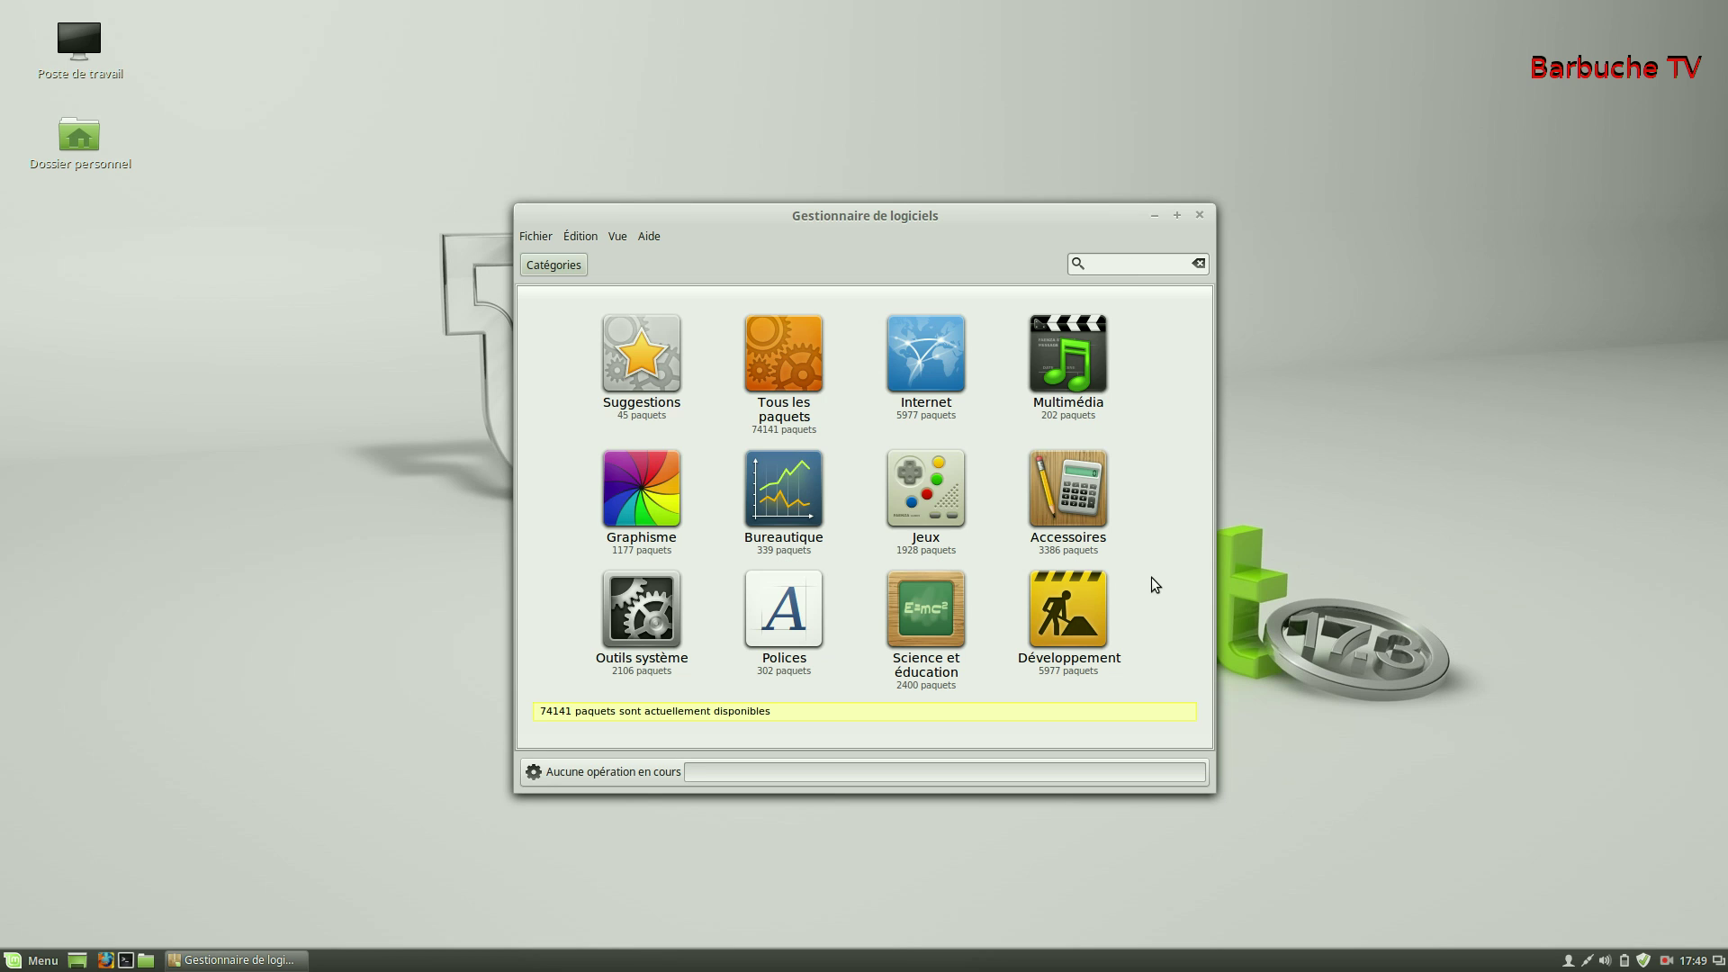
- Search the software manager's packages for chrom
{"action": "type", "text": "shro"}
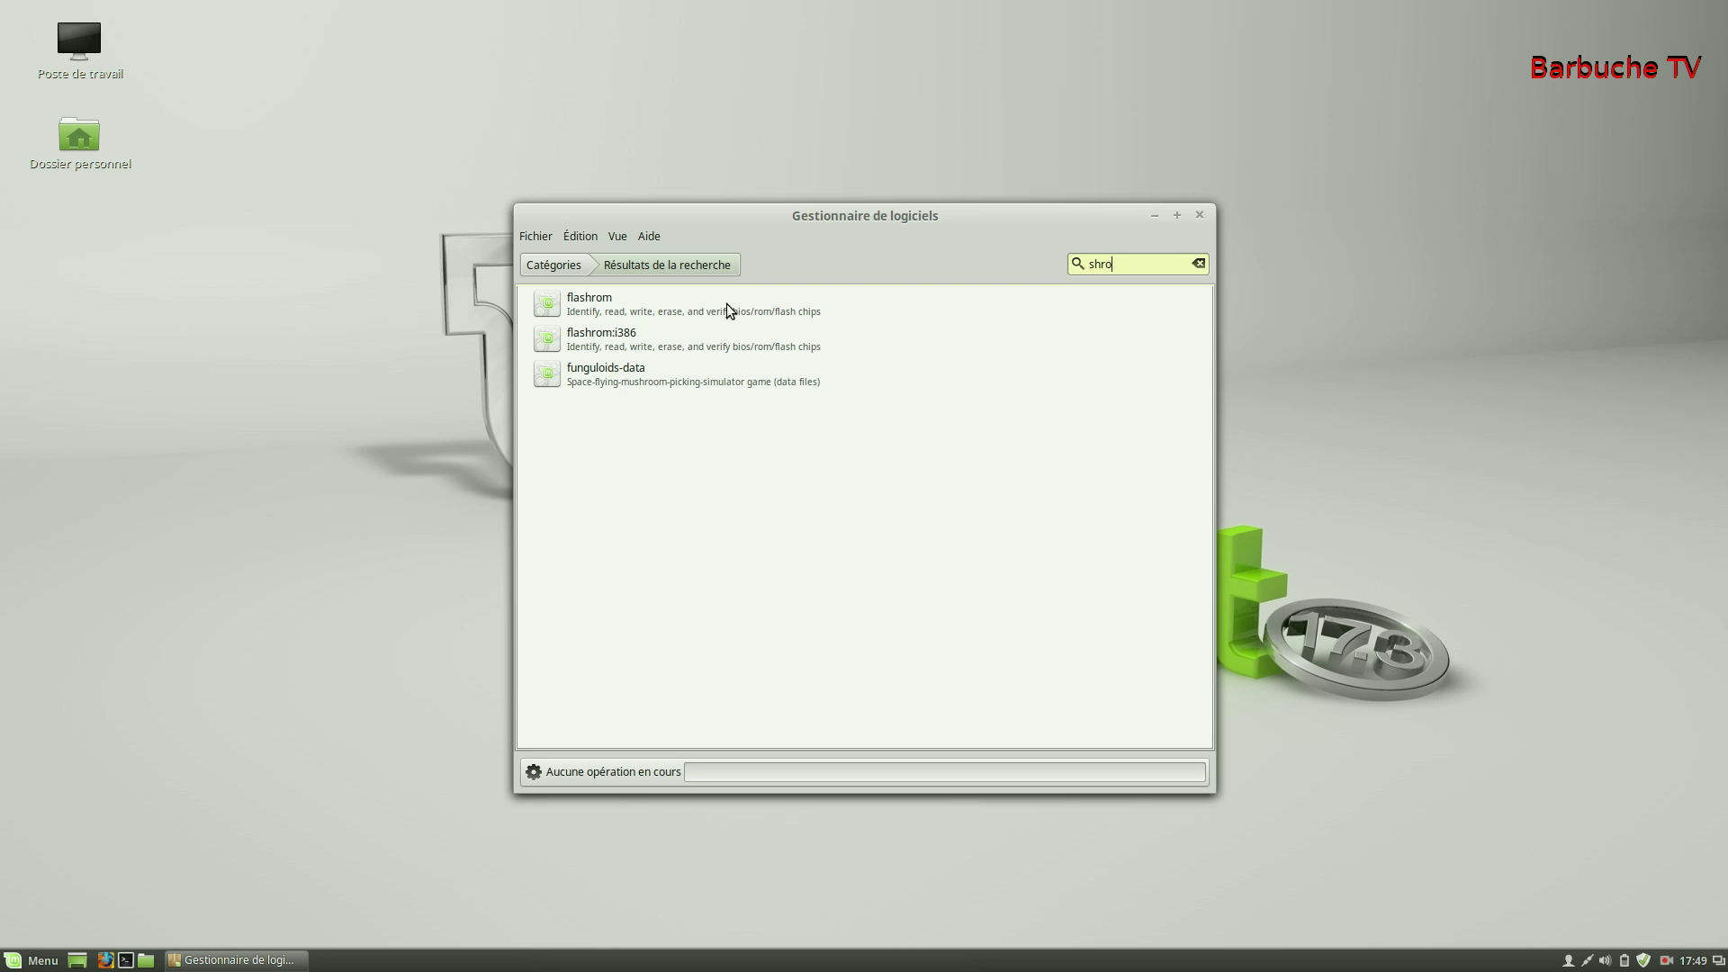
{"action": "double_click", "coordinate": [1091, 259]}
{"action": "type", "text": "chrom"}
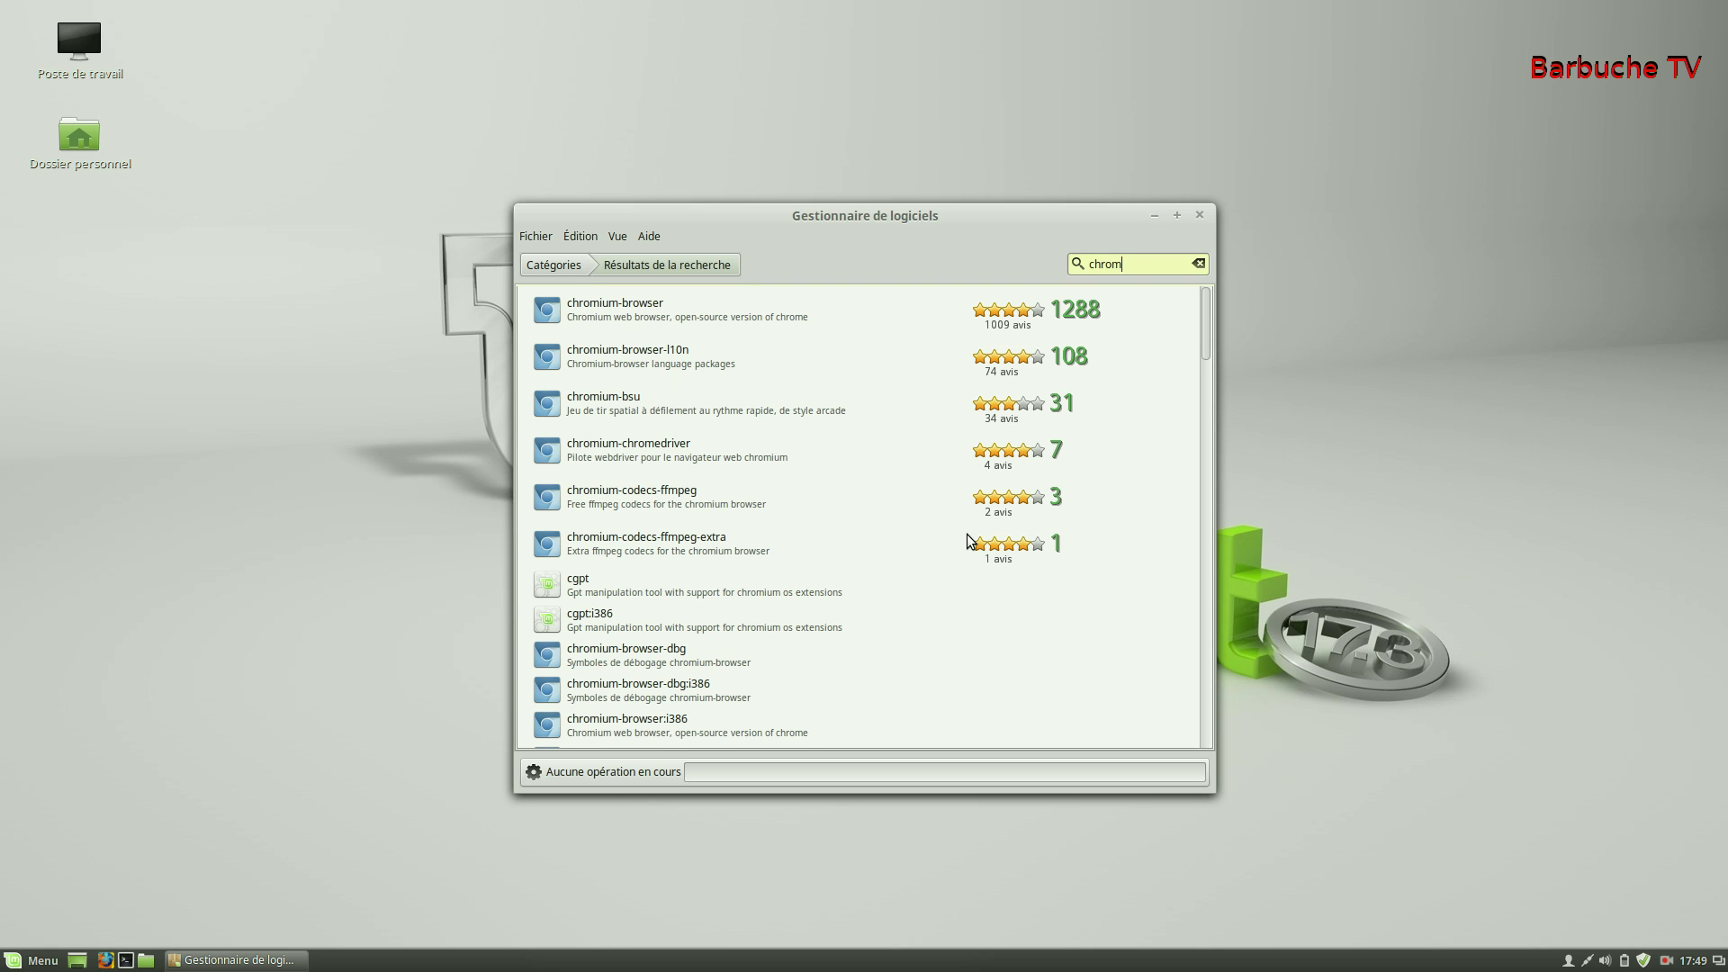
- Install the chromium-browser package from the search results and close the software manager once it is installed
{"action": "left_click", "coordinate": [623, 326]}
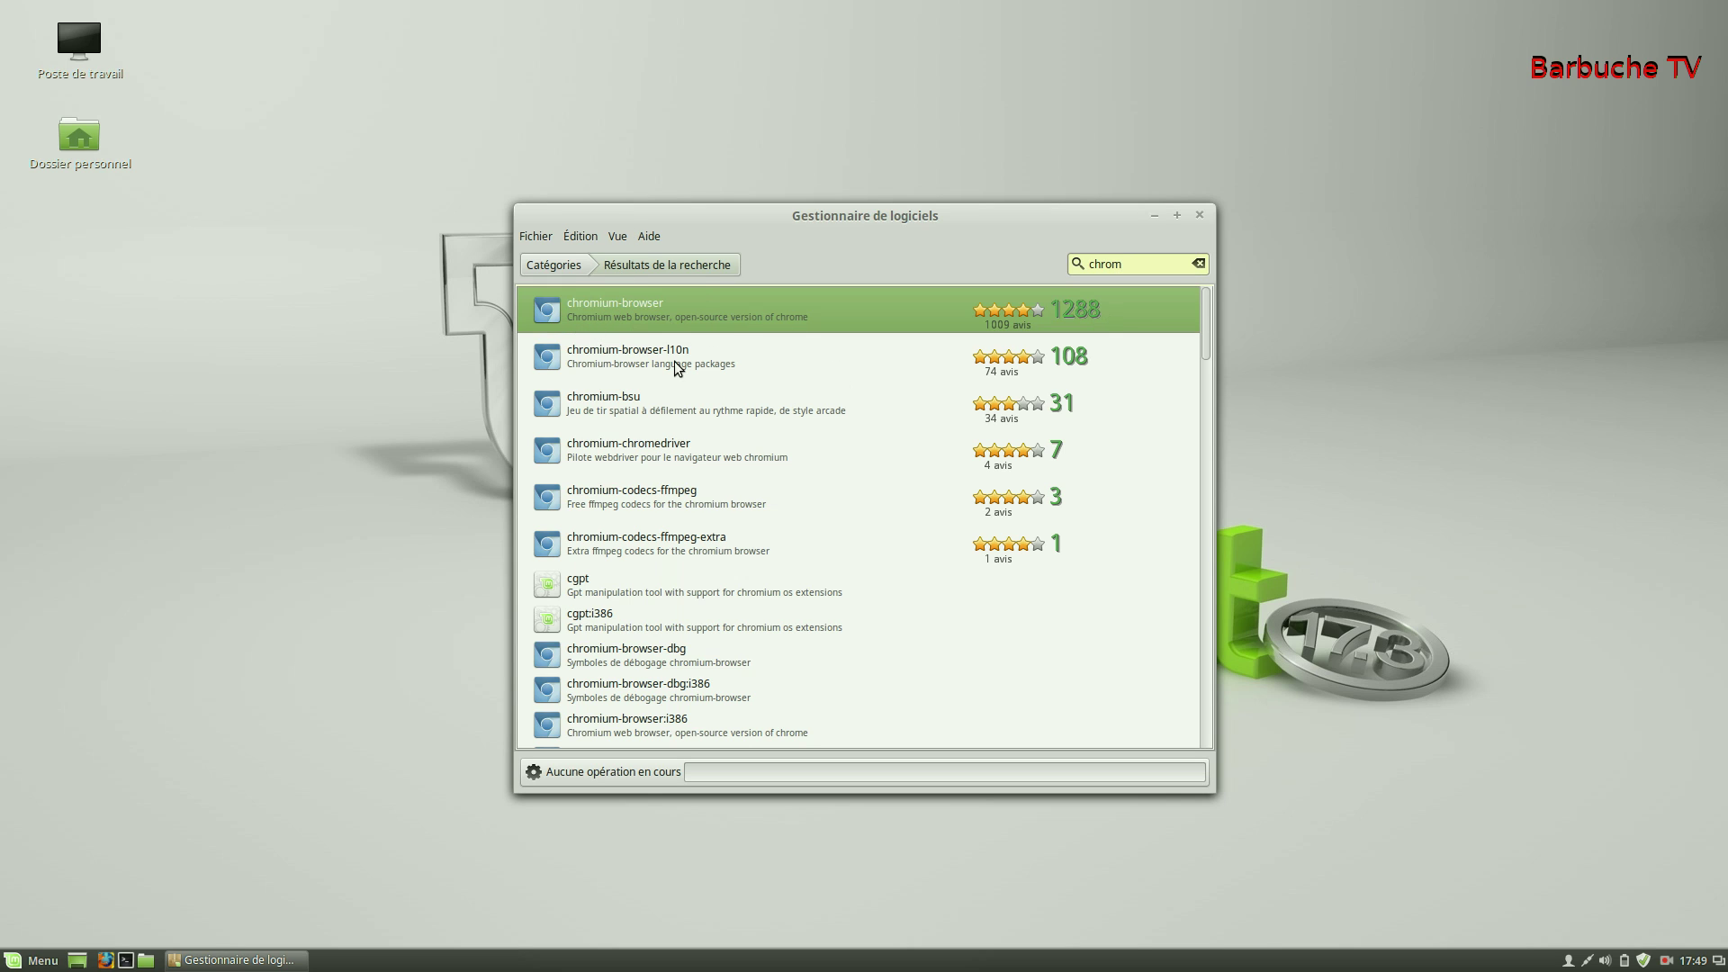
{"action": "double_click", "coordinate": [618, 315]}
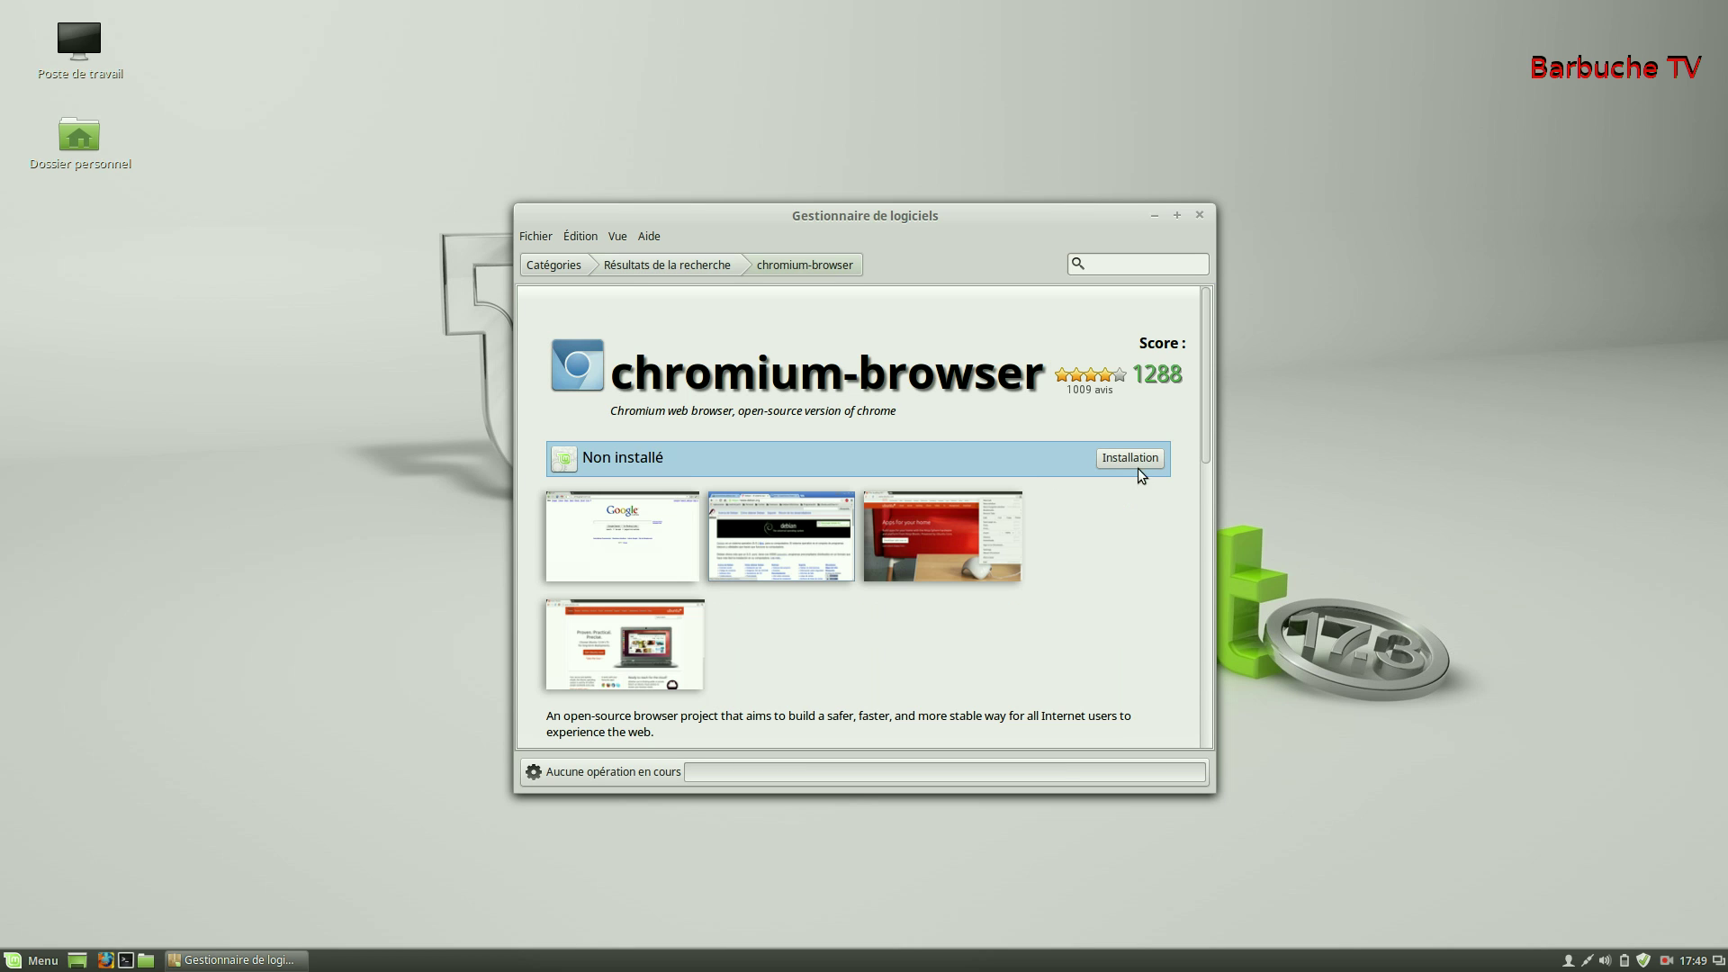
{"action": "left_click", "coordinate": [1132, 459]}
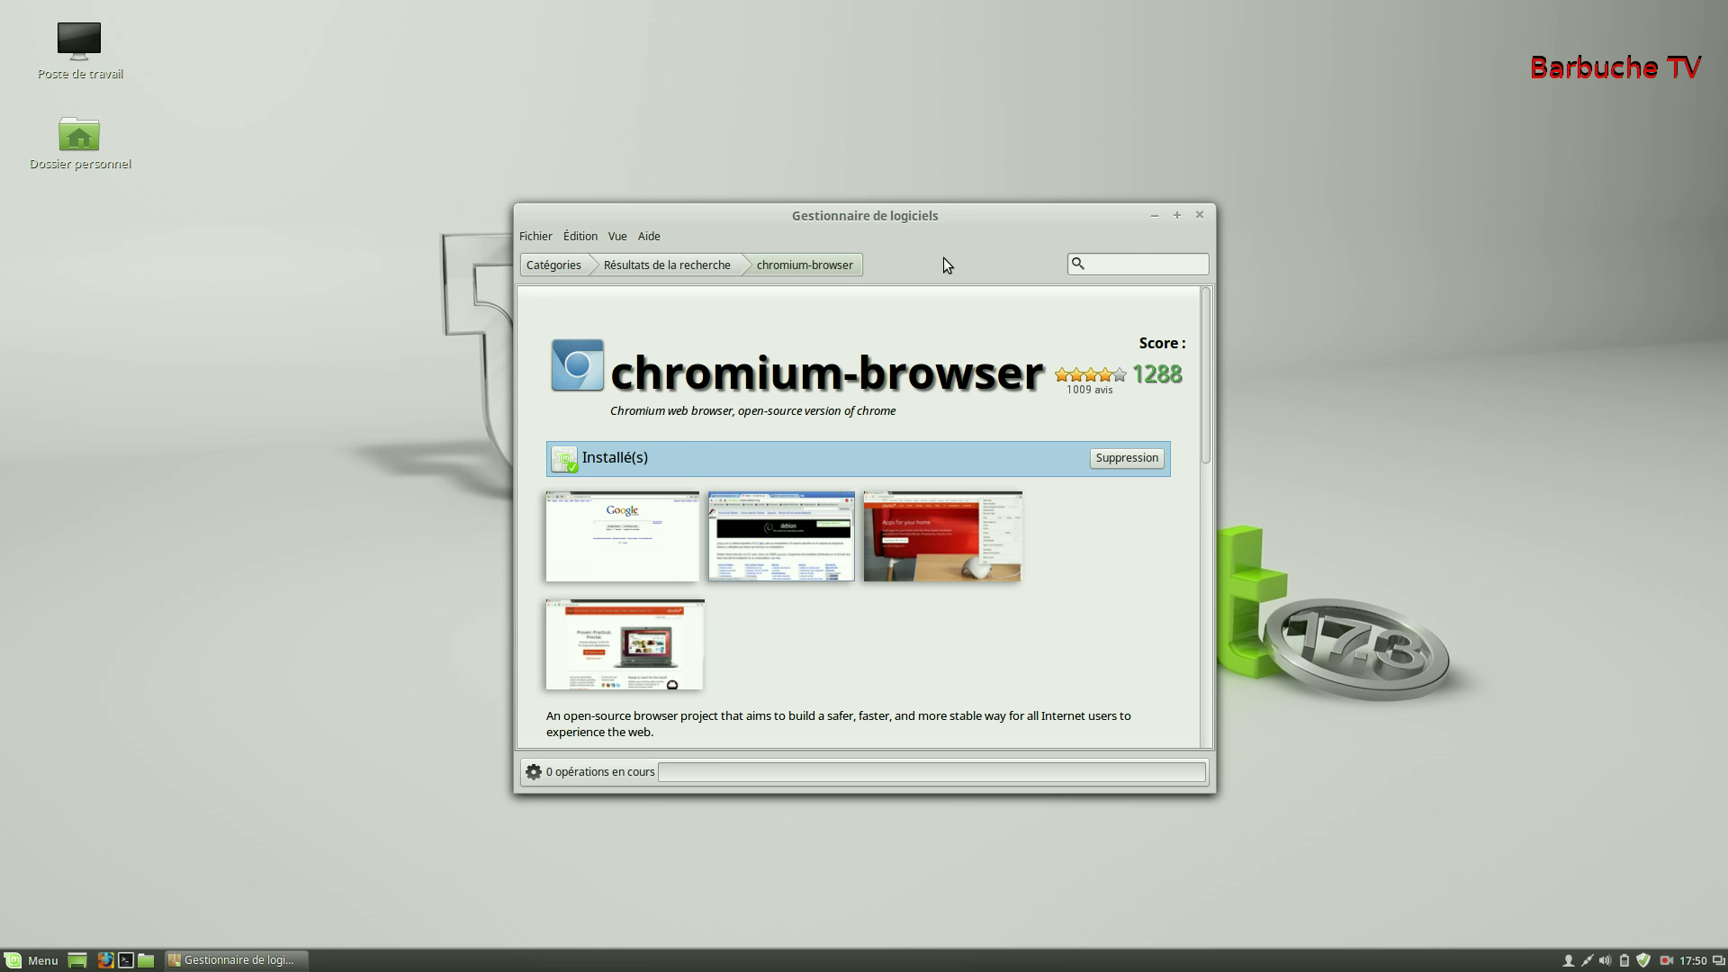
{"action": "left_click", "coordinate": [1200, 216]}
- Launch the Chromium web browser, maximize its window, and search the web for degroupetest
{"action": "left_click", "coordinate": [36, 960]}
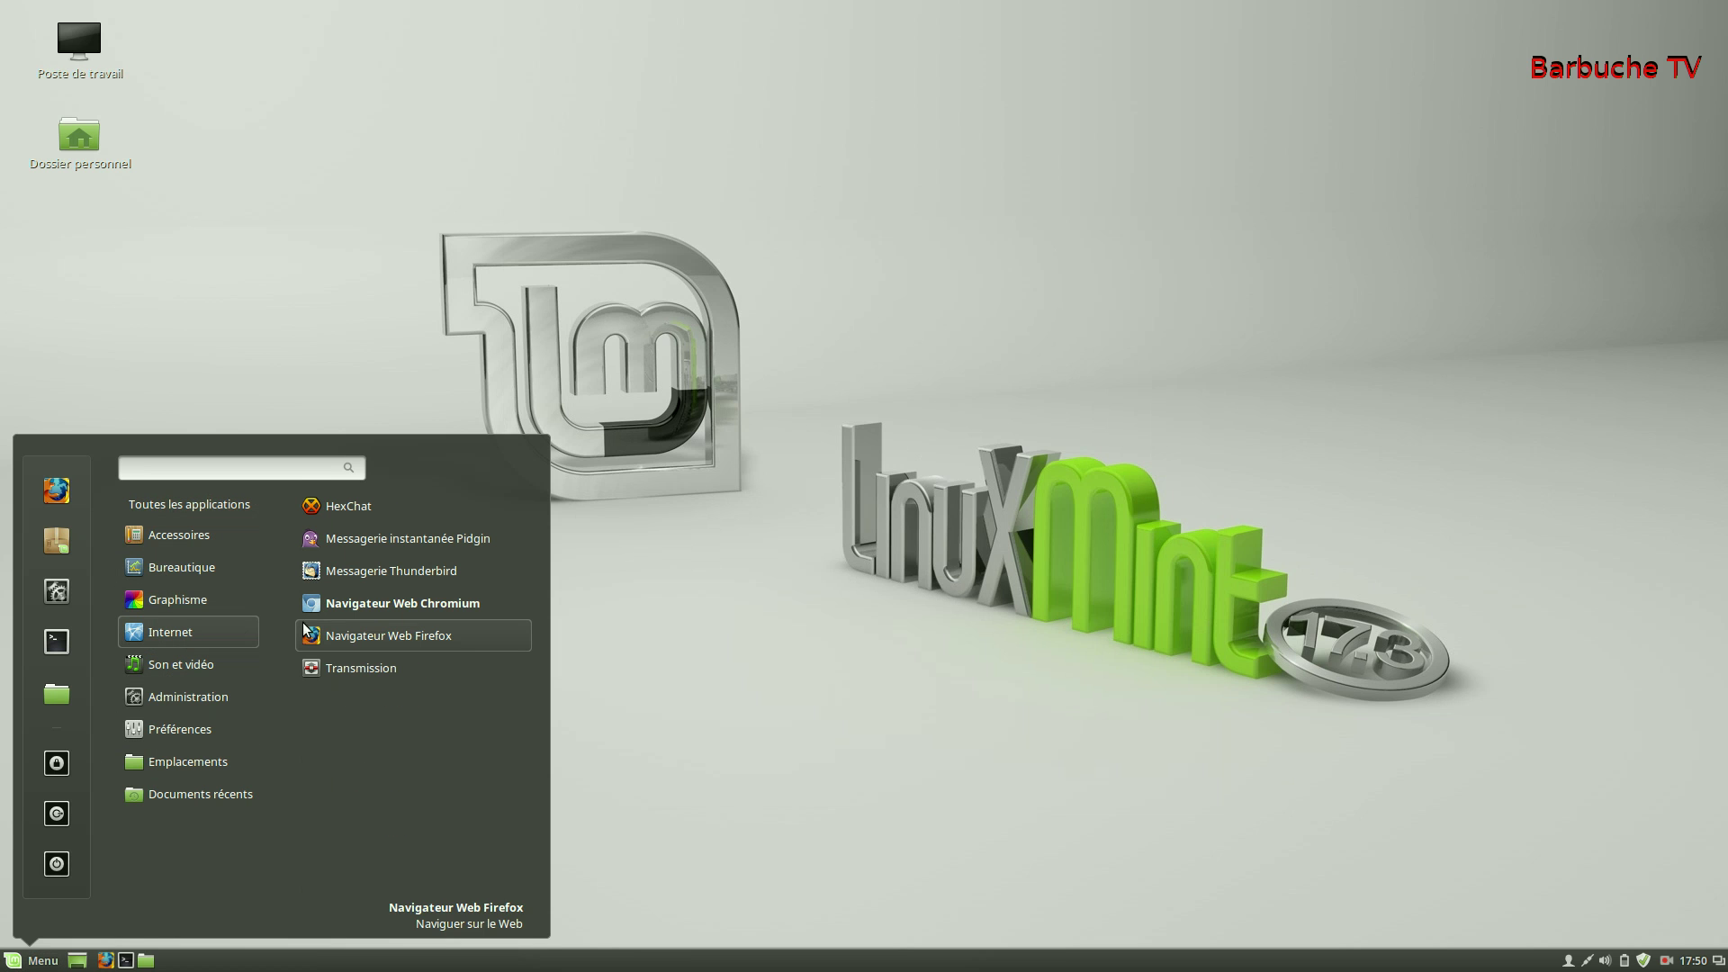
{"action": "left_click", "coordinate": [351, 605]}
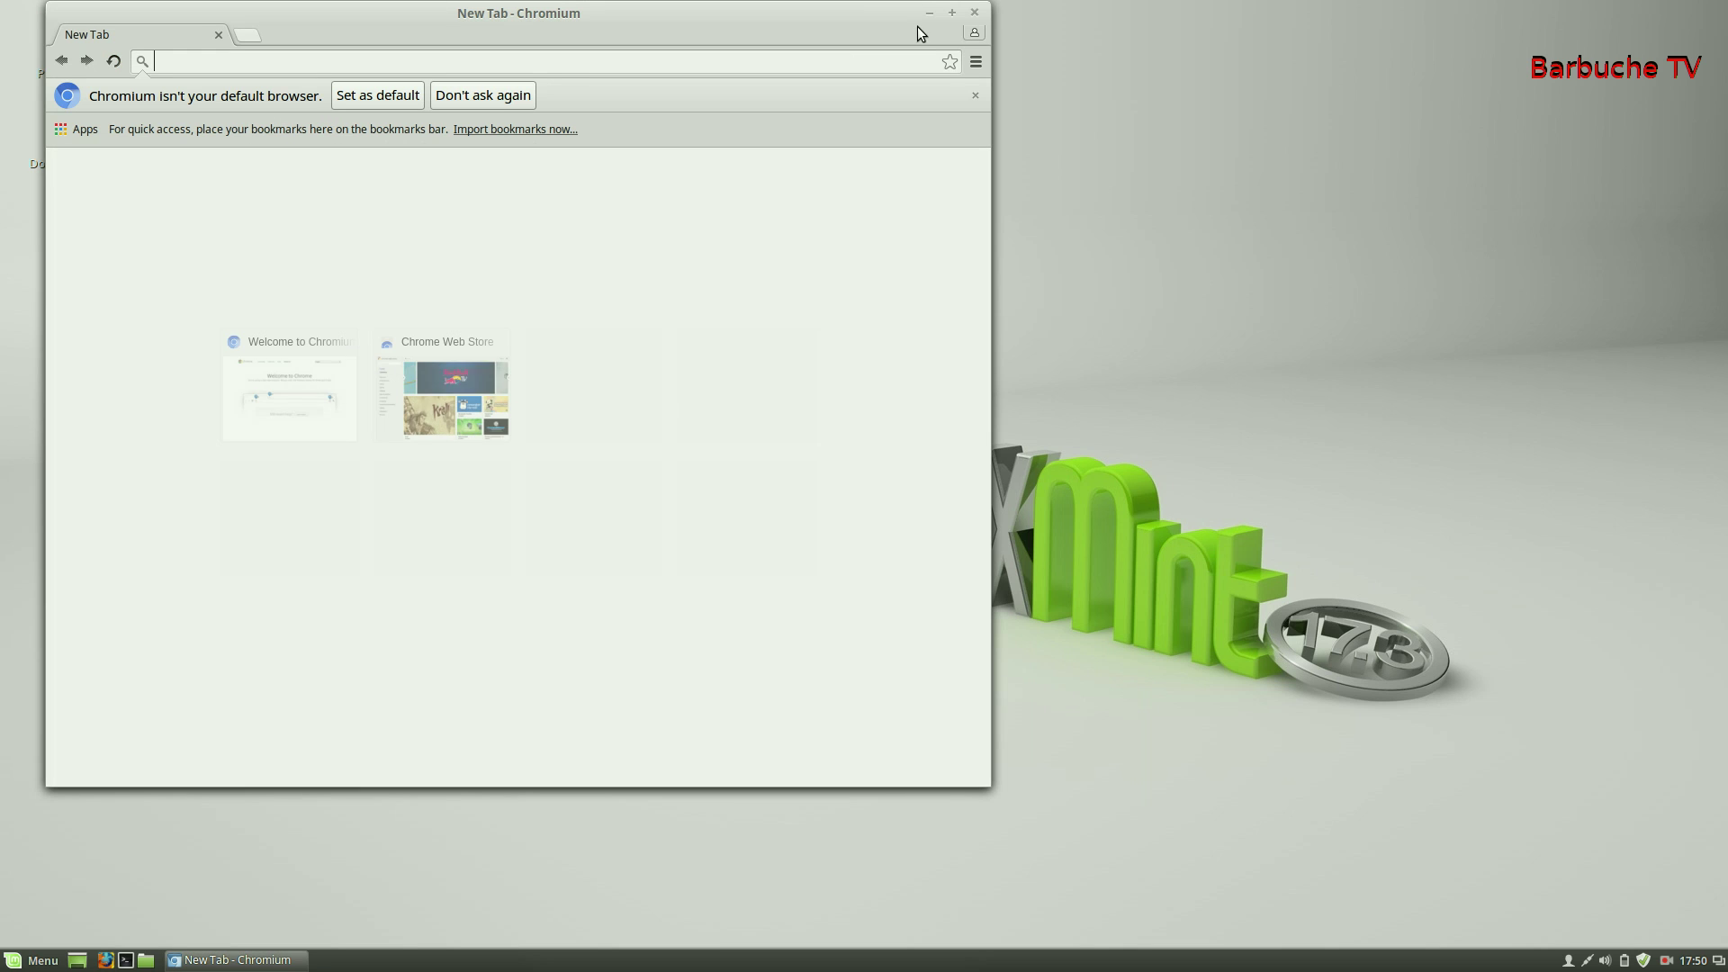
{"action": "double_click", "coordinate": [927, 26]}
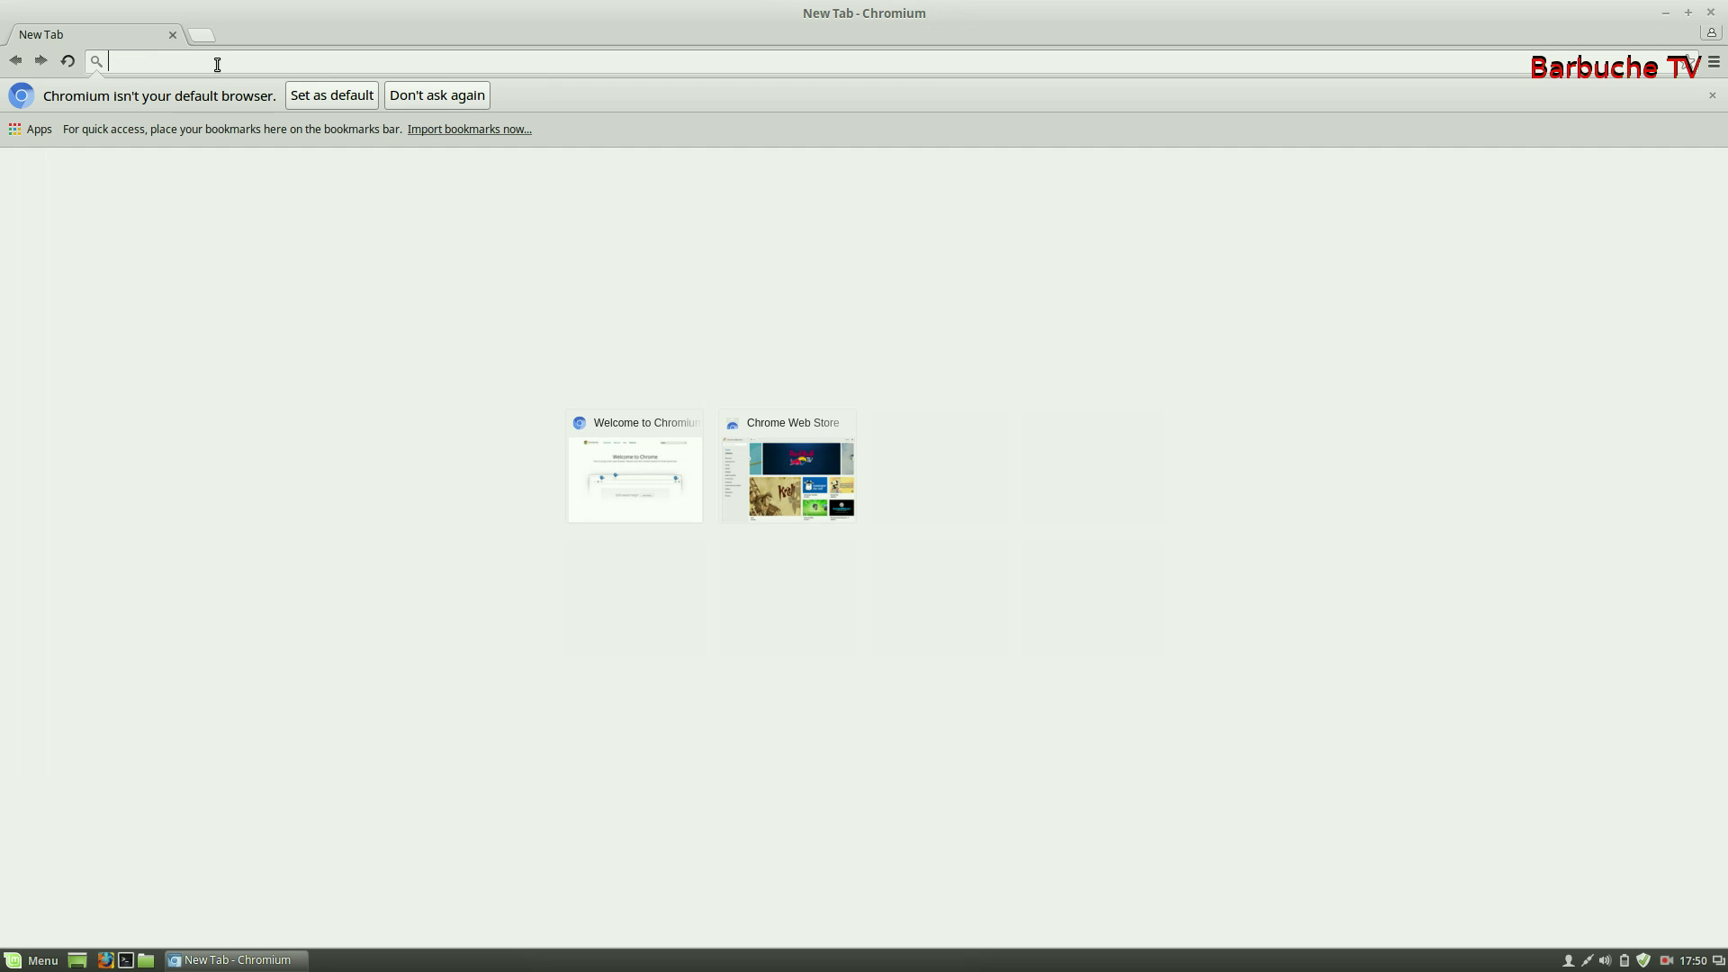
{"action": "type", "text": "degroupetest"}
{"action": "key", "text": "Return"}
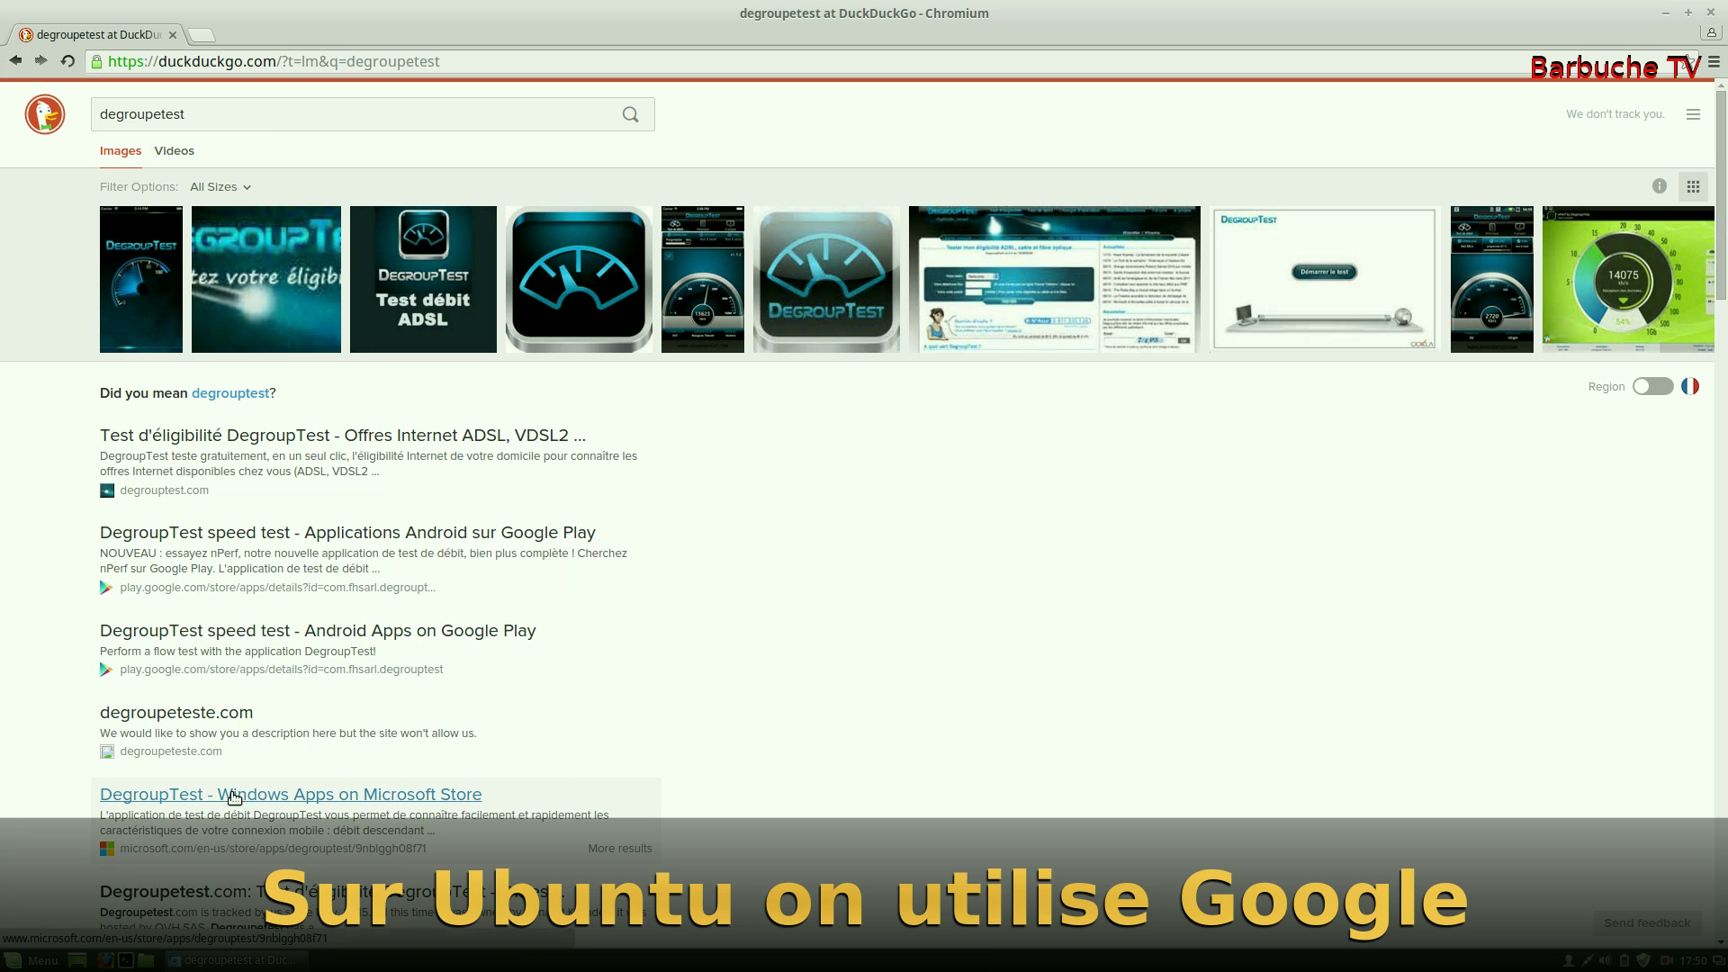
- Open DegroupTest's Test de débit page from the search results, look at its speed test area, and close Chromium
{"action": "scroll", "coordinate": [345, 738], "scroll_direction": "down", "scroll_amount": 3}
{"action": "scroll", "coordinate": [344, 738], "scroll_direction": "up", "scroll_amount": 3}
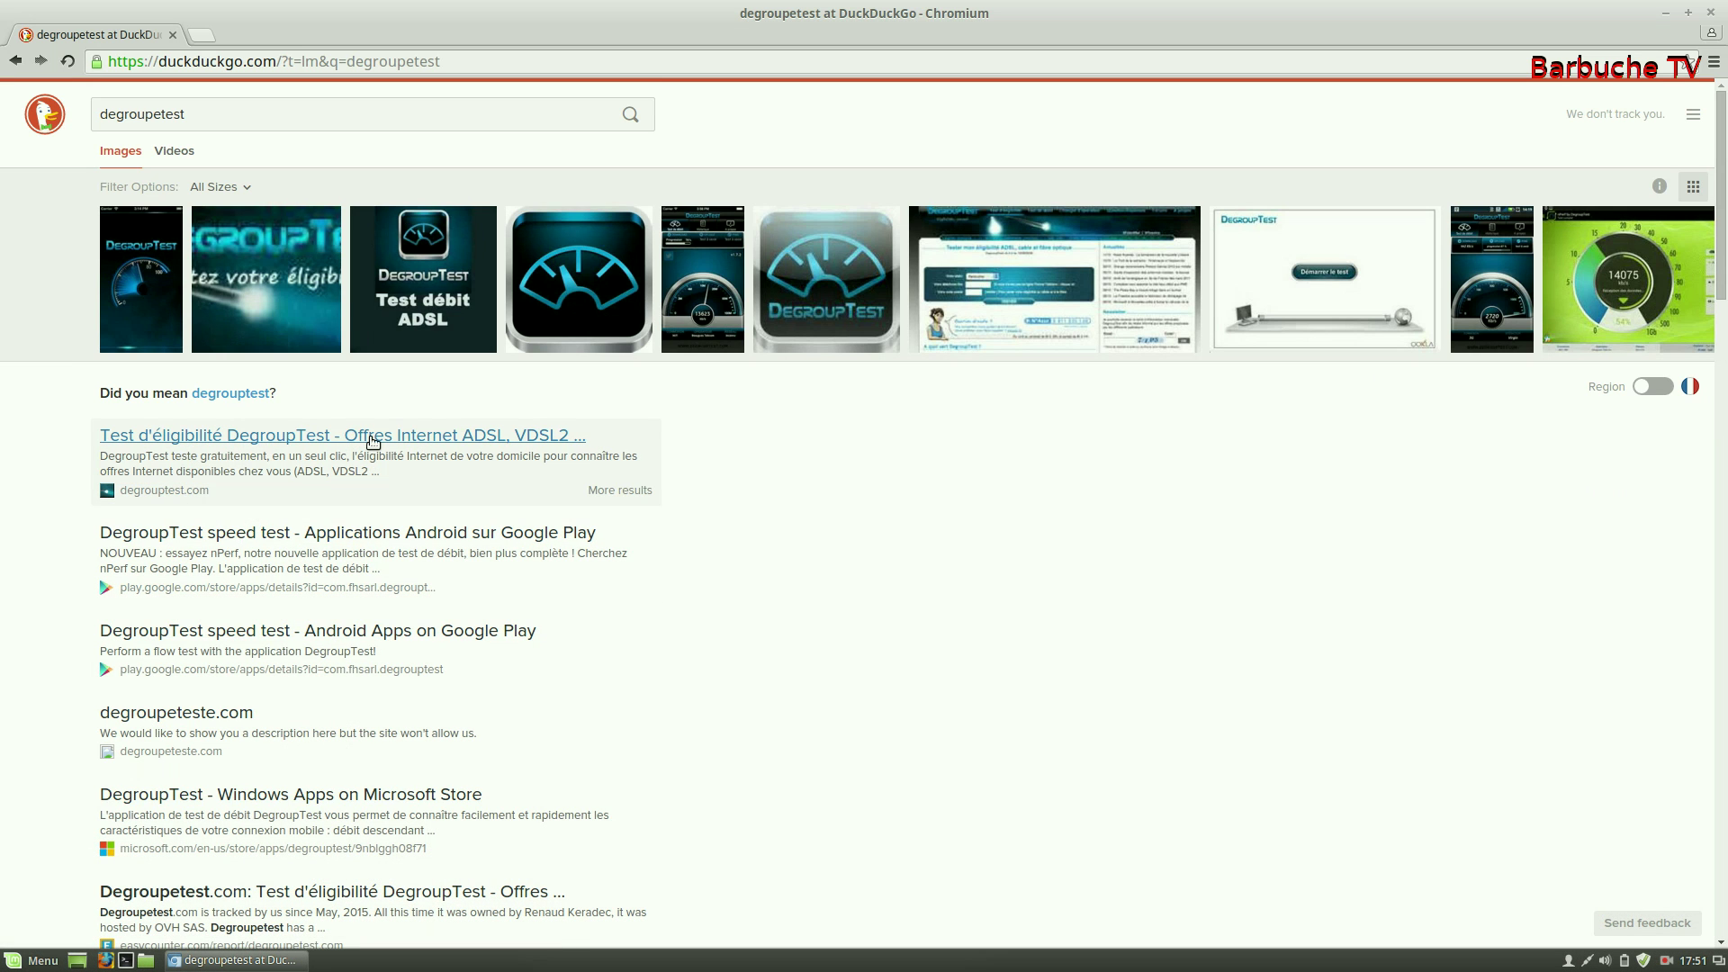
{"action": "left_click", "coordinate": [216, 447]}
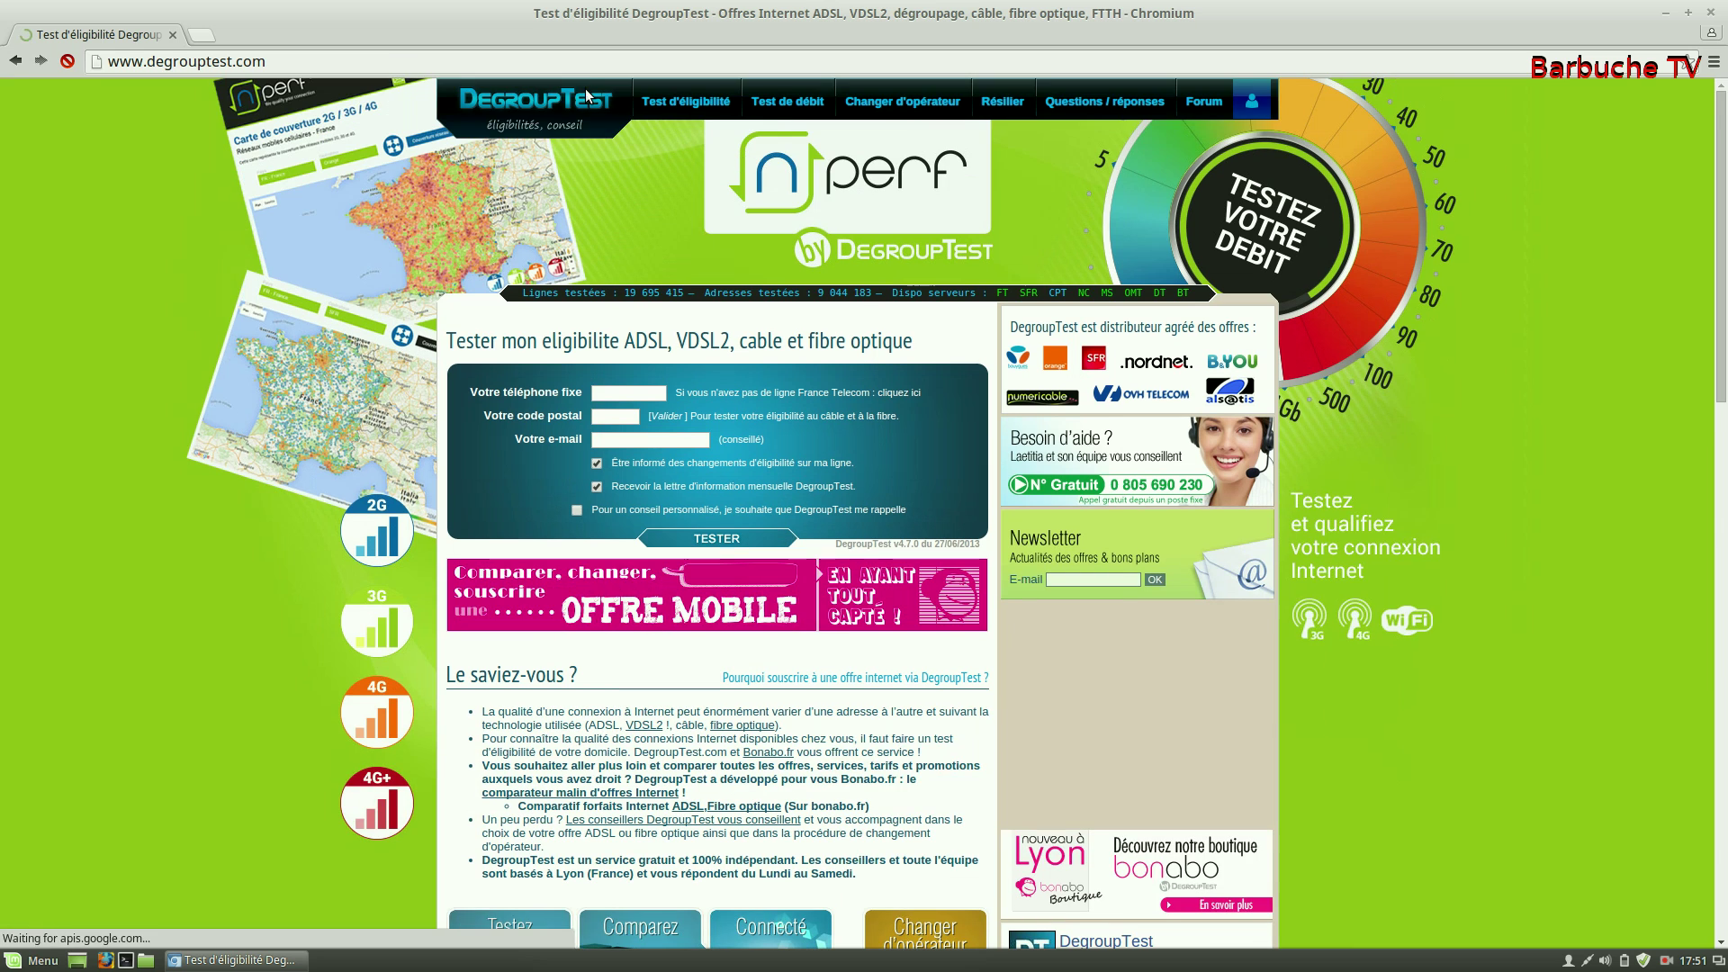
{"action": "left_click", "coordinate": [788, 101]}
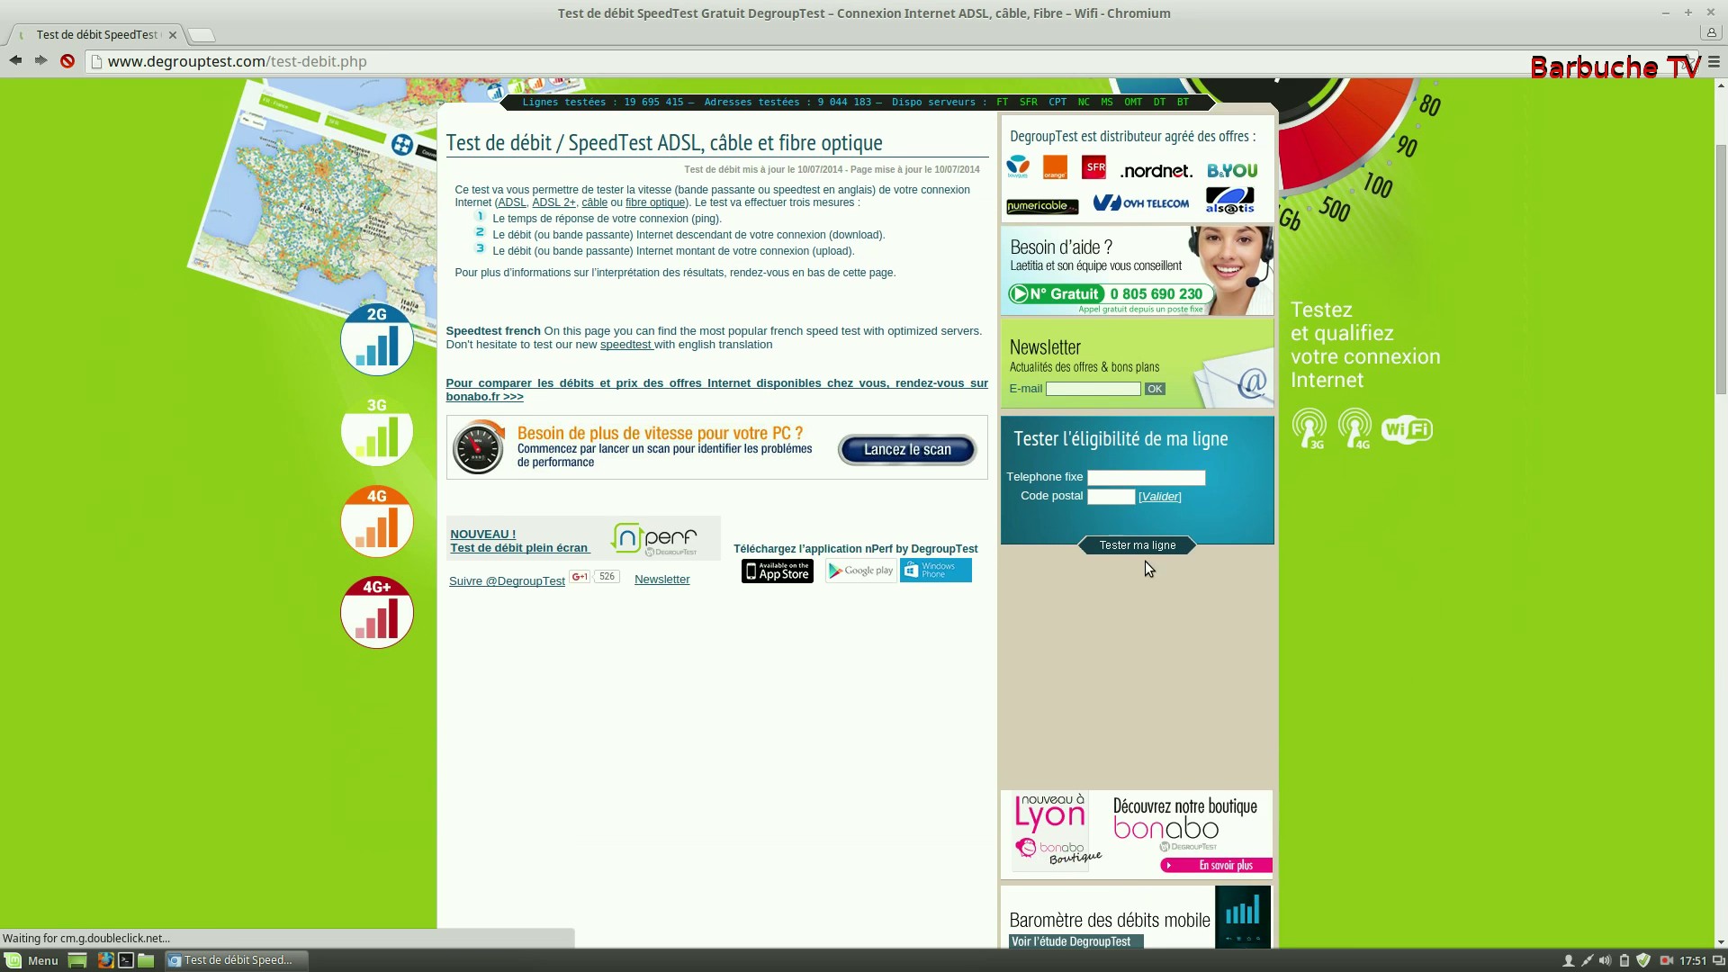
{"action": "scroll", "coordinate": [1129, 531], "scroll_direction": "down", "scroll_amount": 6}
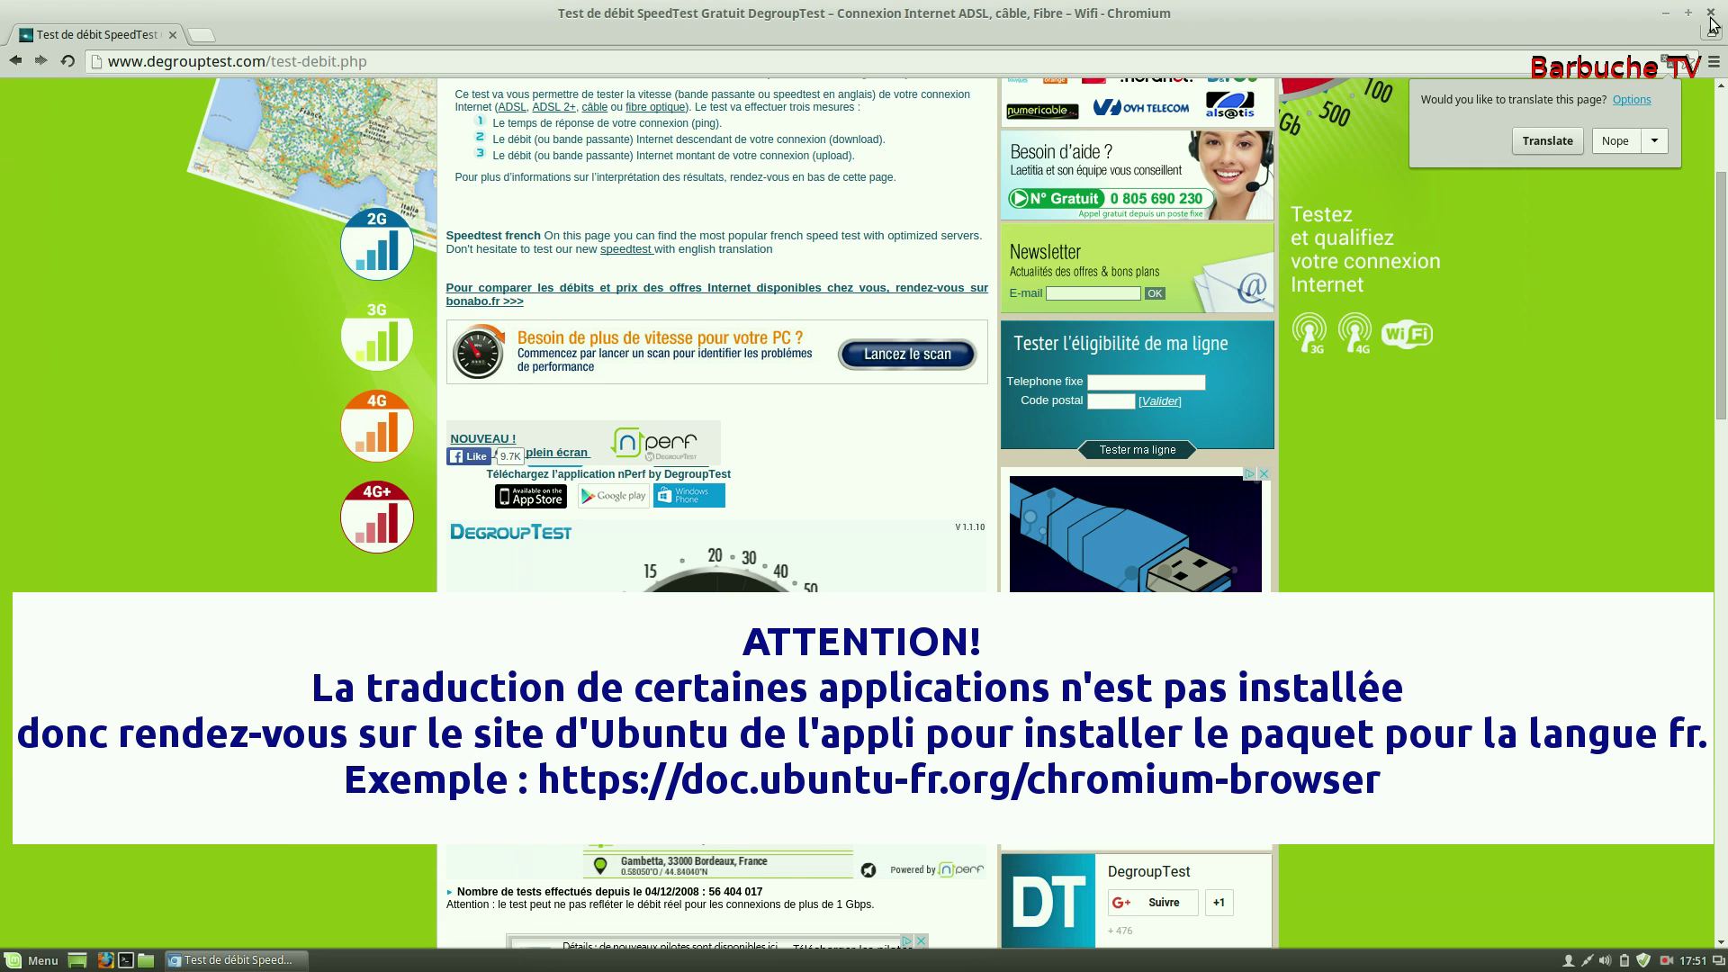
{"action": "left_click", "coordinate": [1712, 20]}
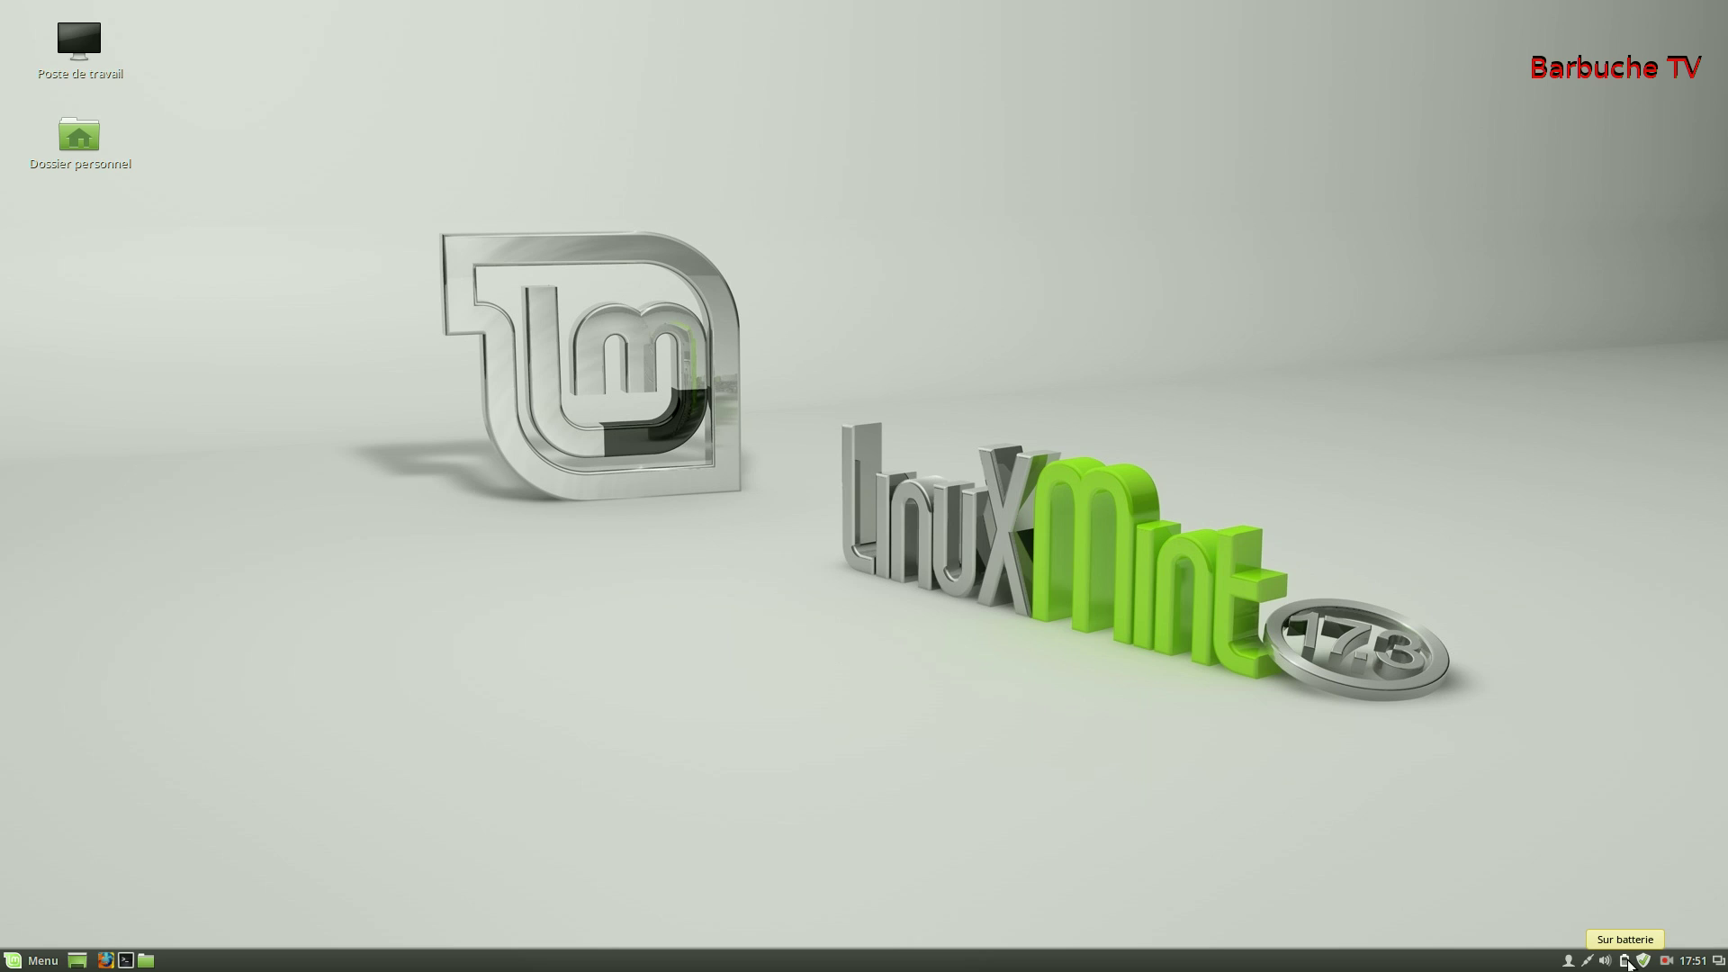
- Check the battery applet's context options and its connected-device battery information, and dismiss it
{"action": "right_click", "coordinate": [1629, 964]}
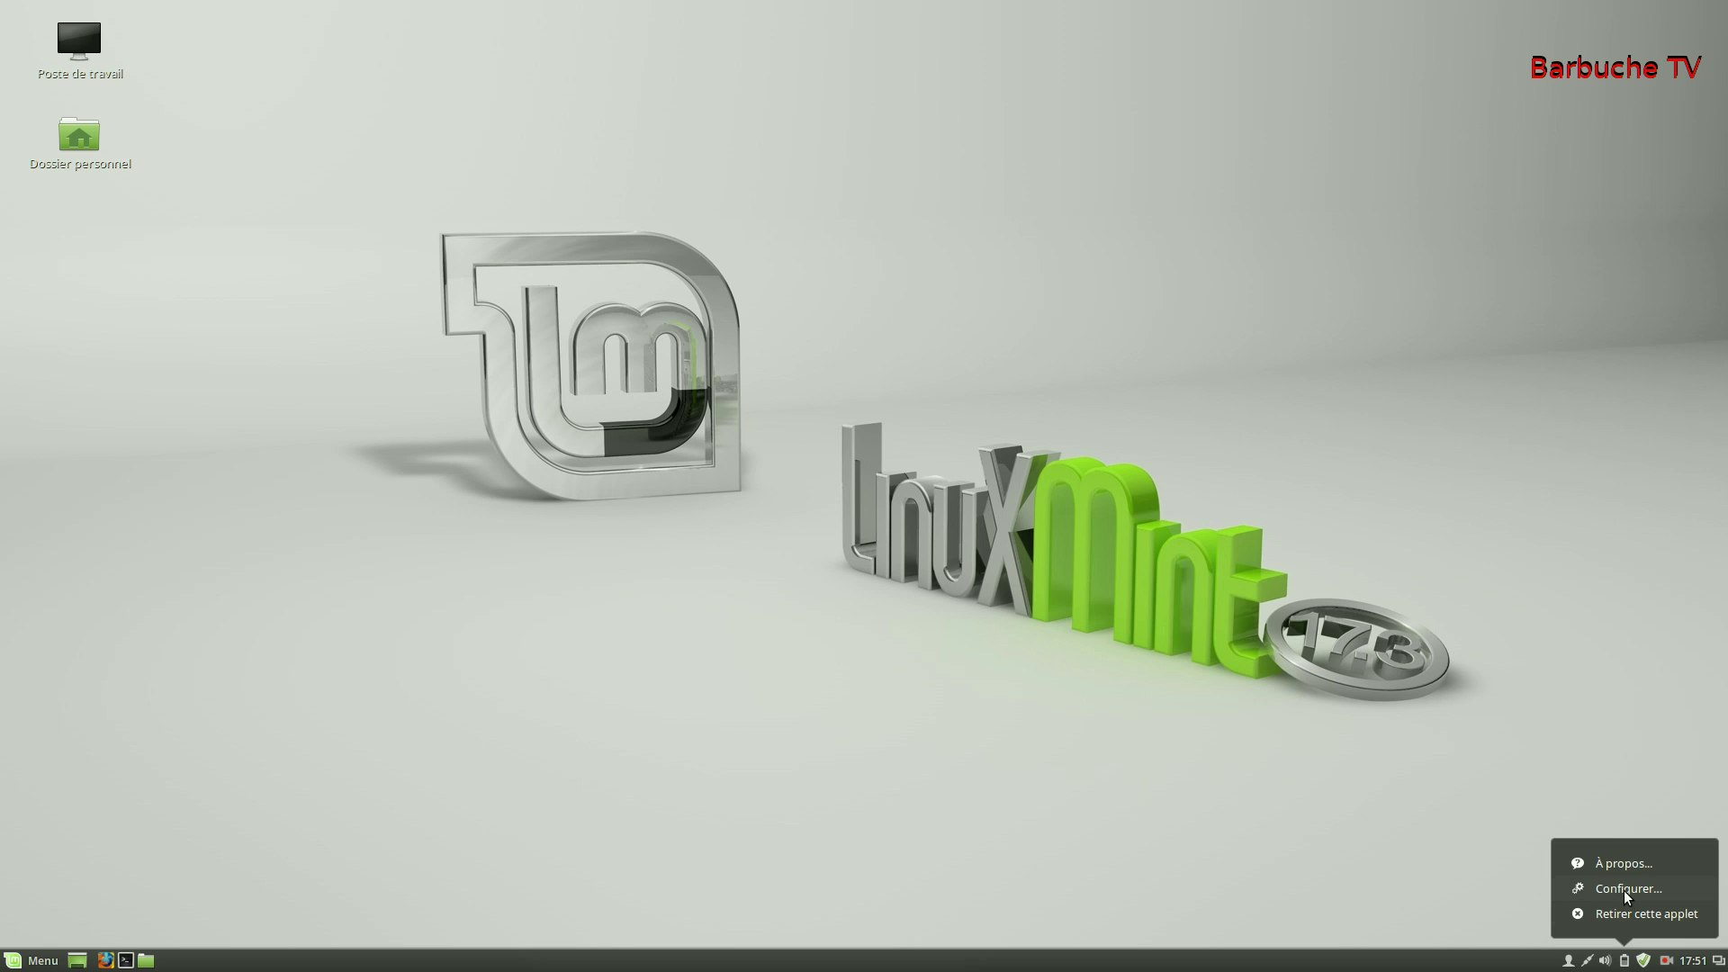
{"action": "left_click", "coordinate": [1431, 880]}
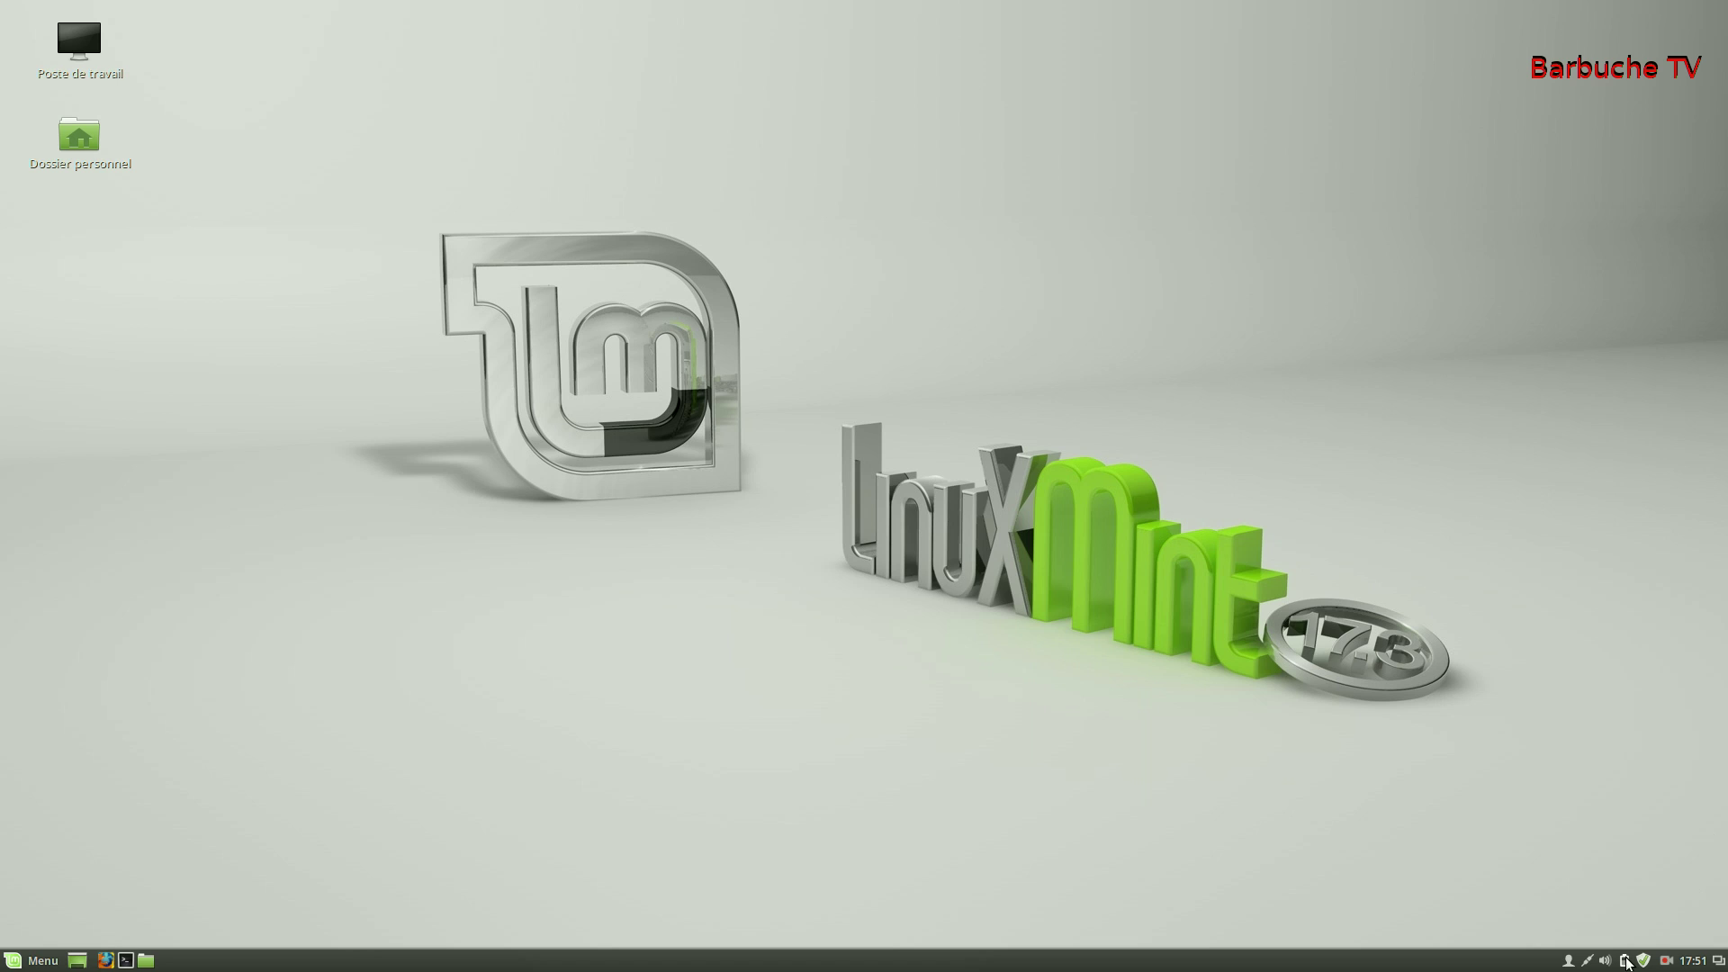
{"action": "left_click", "coordinate": [1603, 964]}
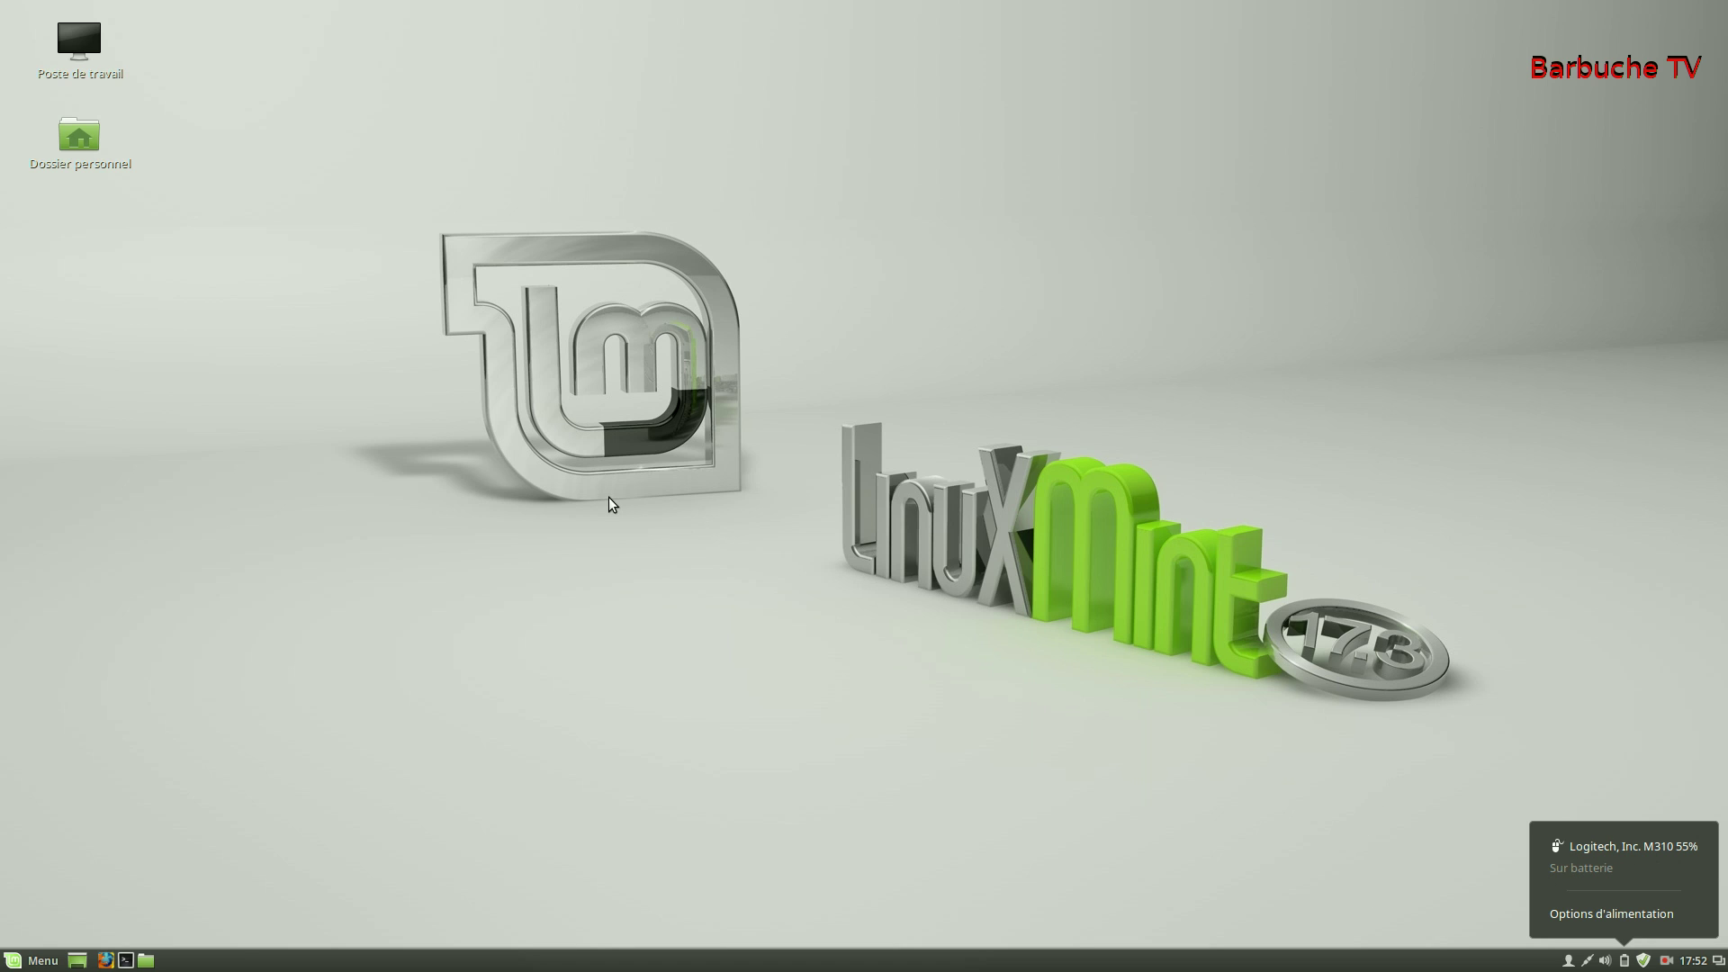
{"action": "left_click", "coordinate": [700, 517]}
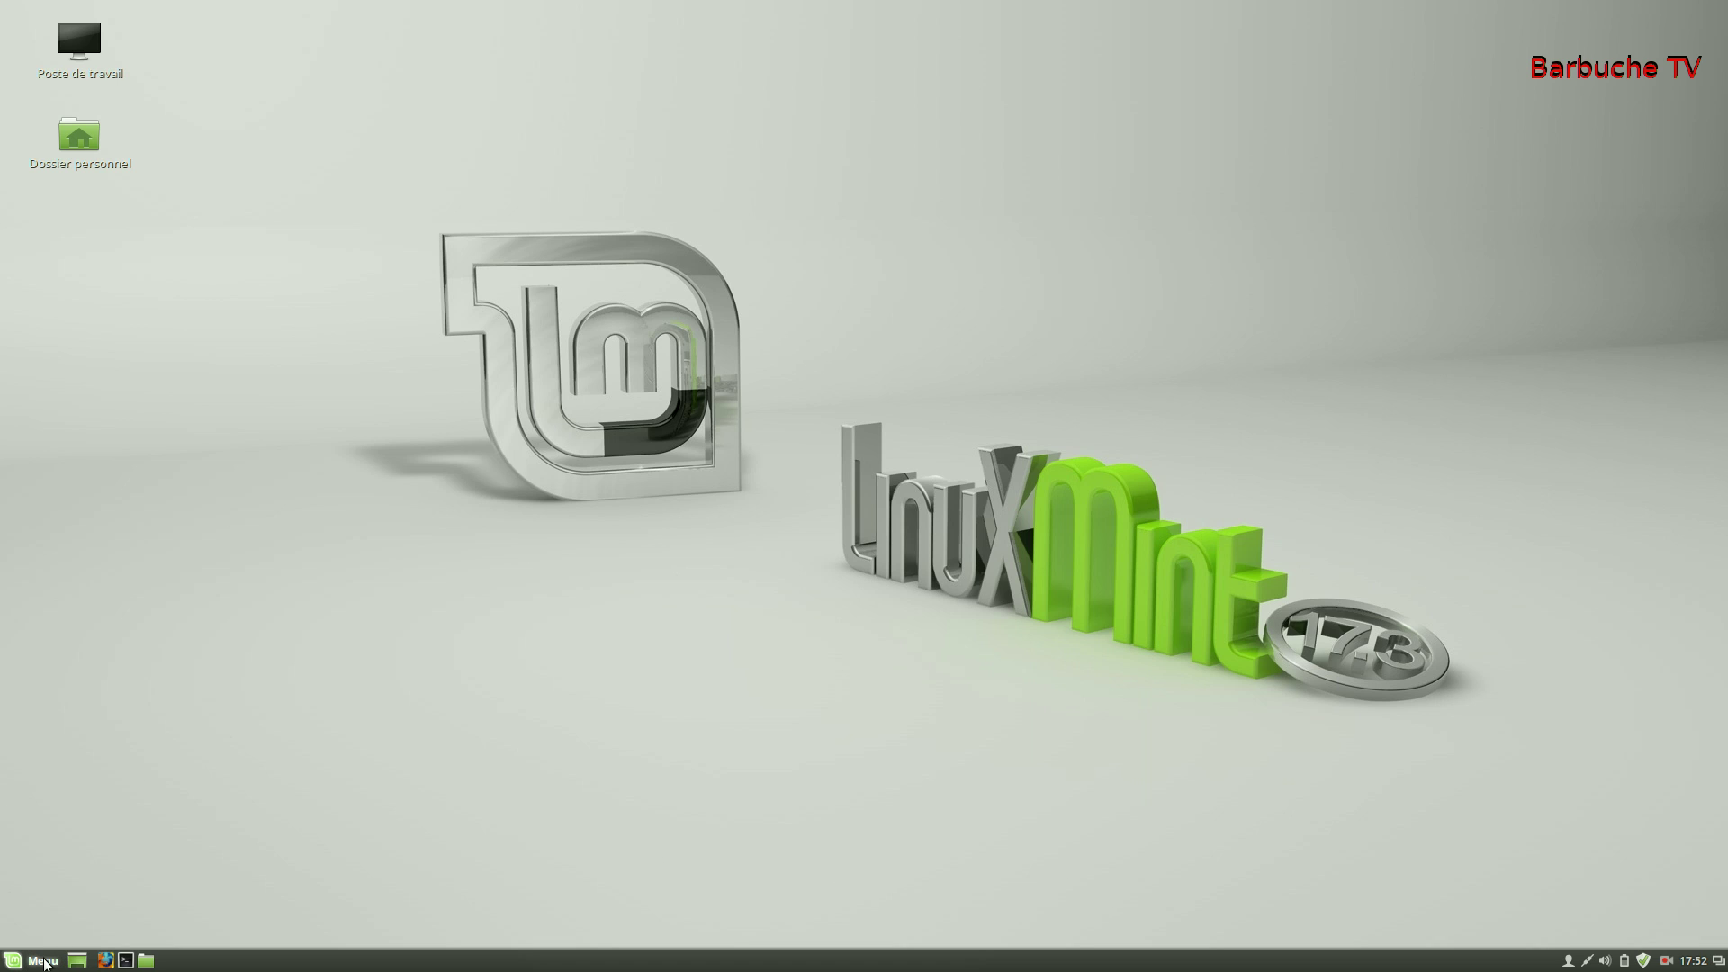
- Look through the Accessoires and Bureautique application categories and launch LibreOffice
{"action": "left_click", "coordinate": [39, 961]}
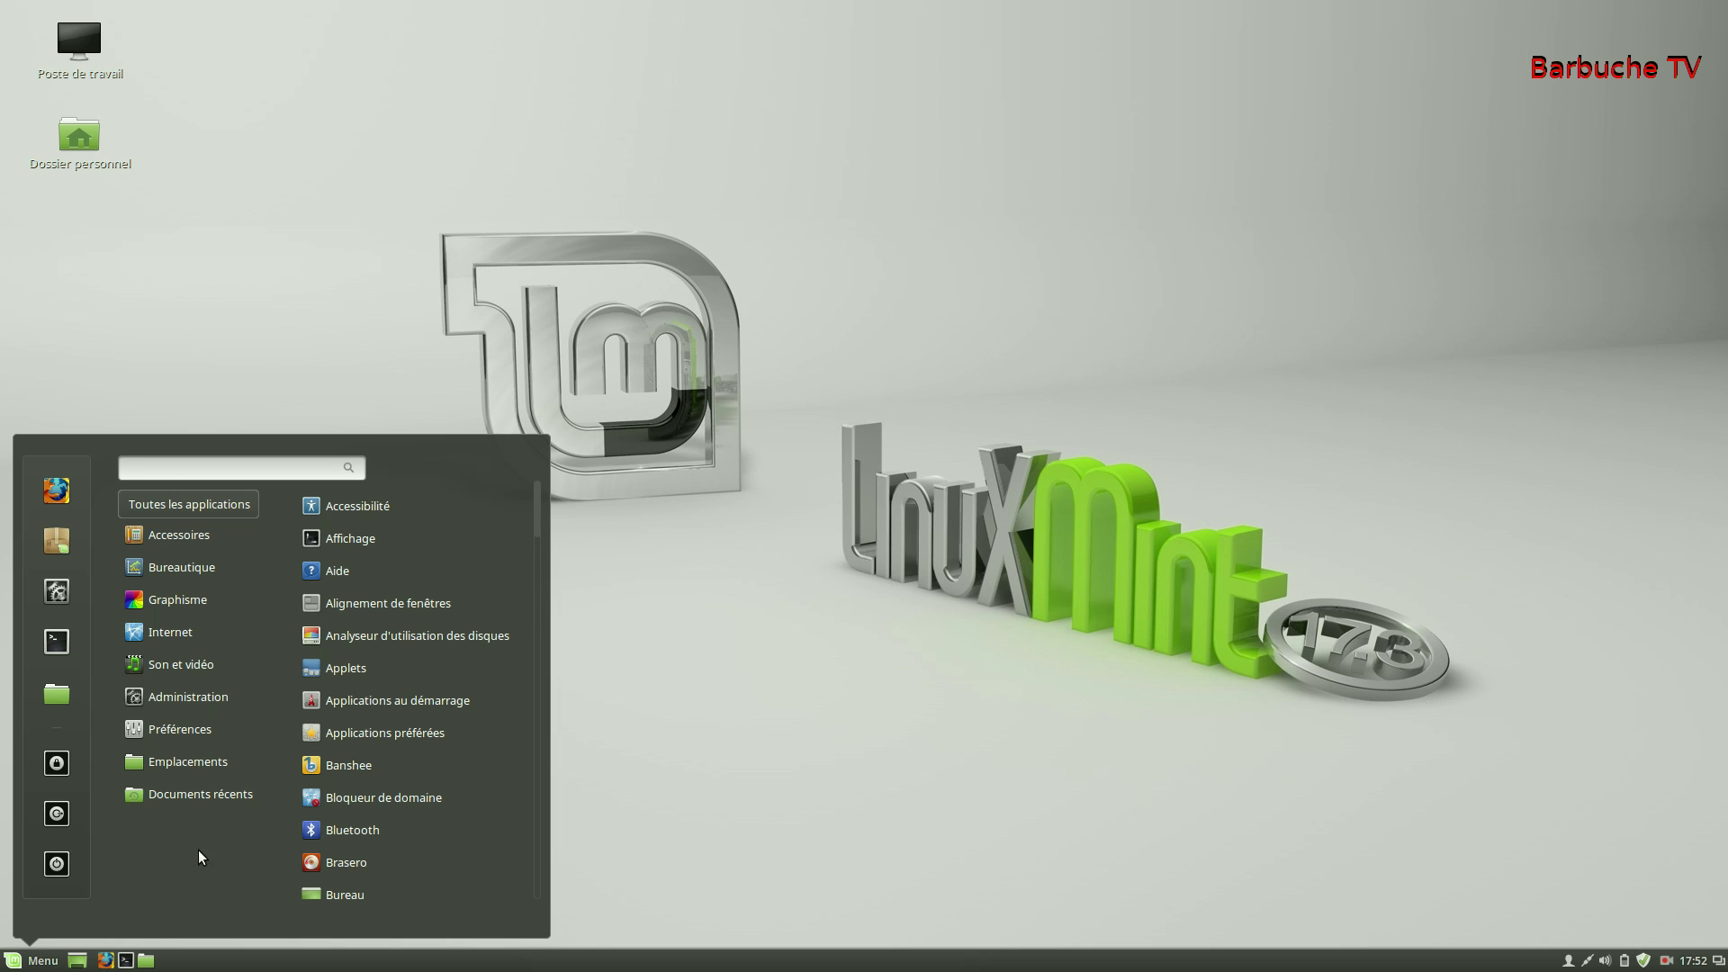
{"action": "mouse_move", "coordinate": [168, 536]}
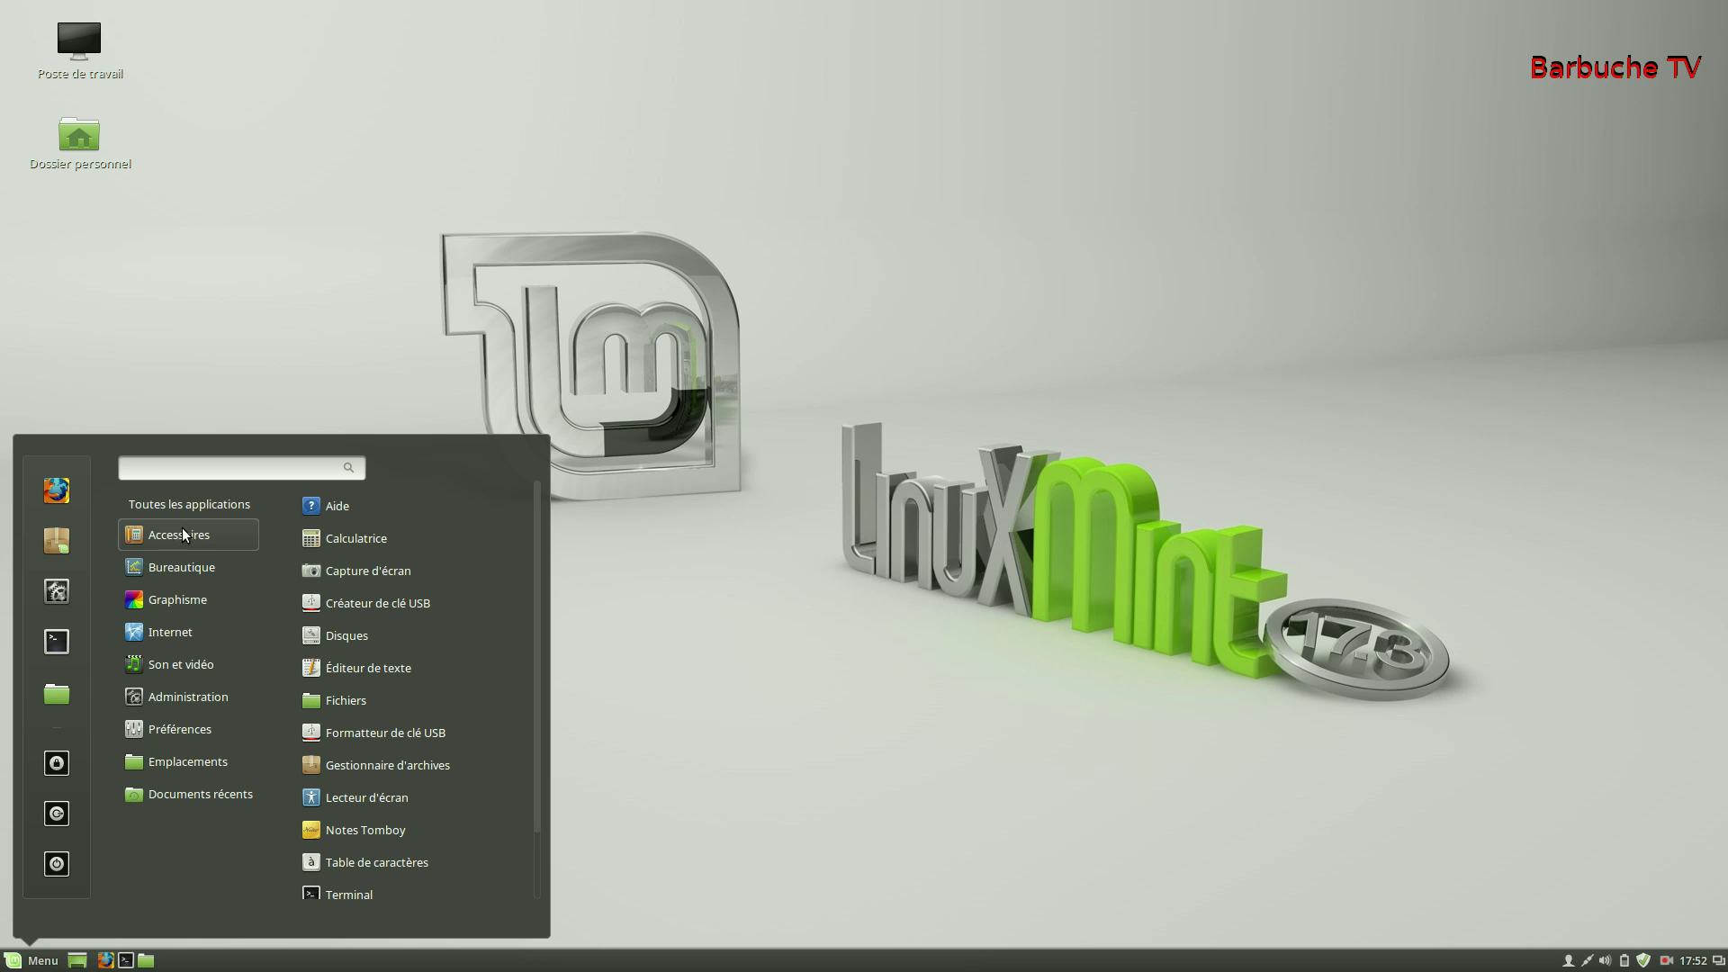
{"action": "mouse_move", "coordinate": [181, 581]}
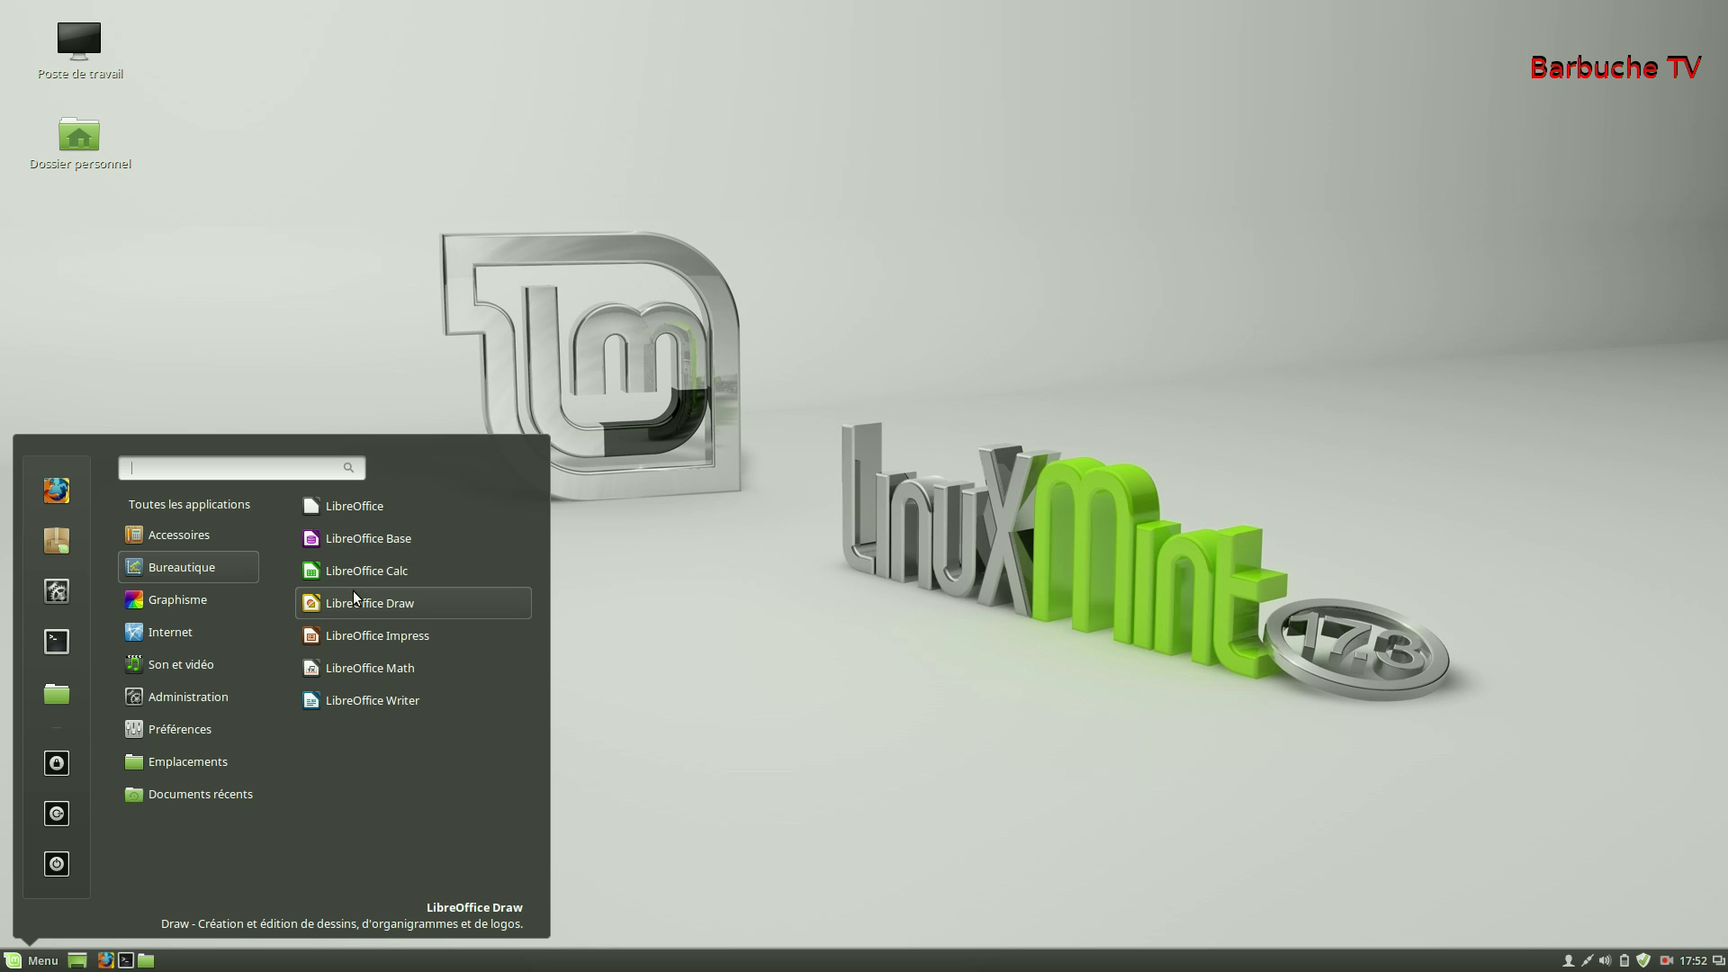
{"action": "left_click", "coordinate": [362, 507]}
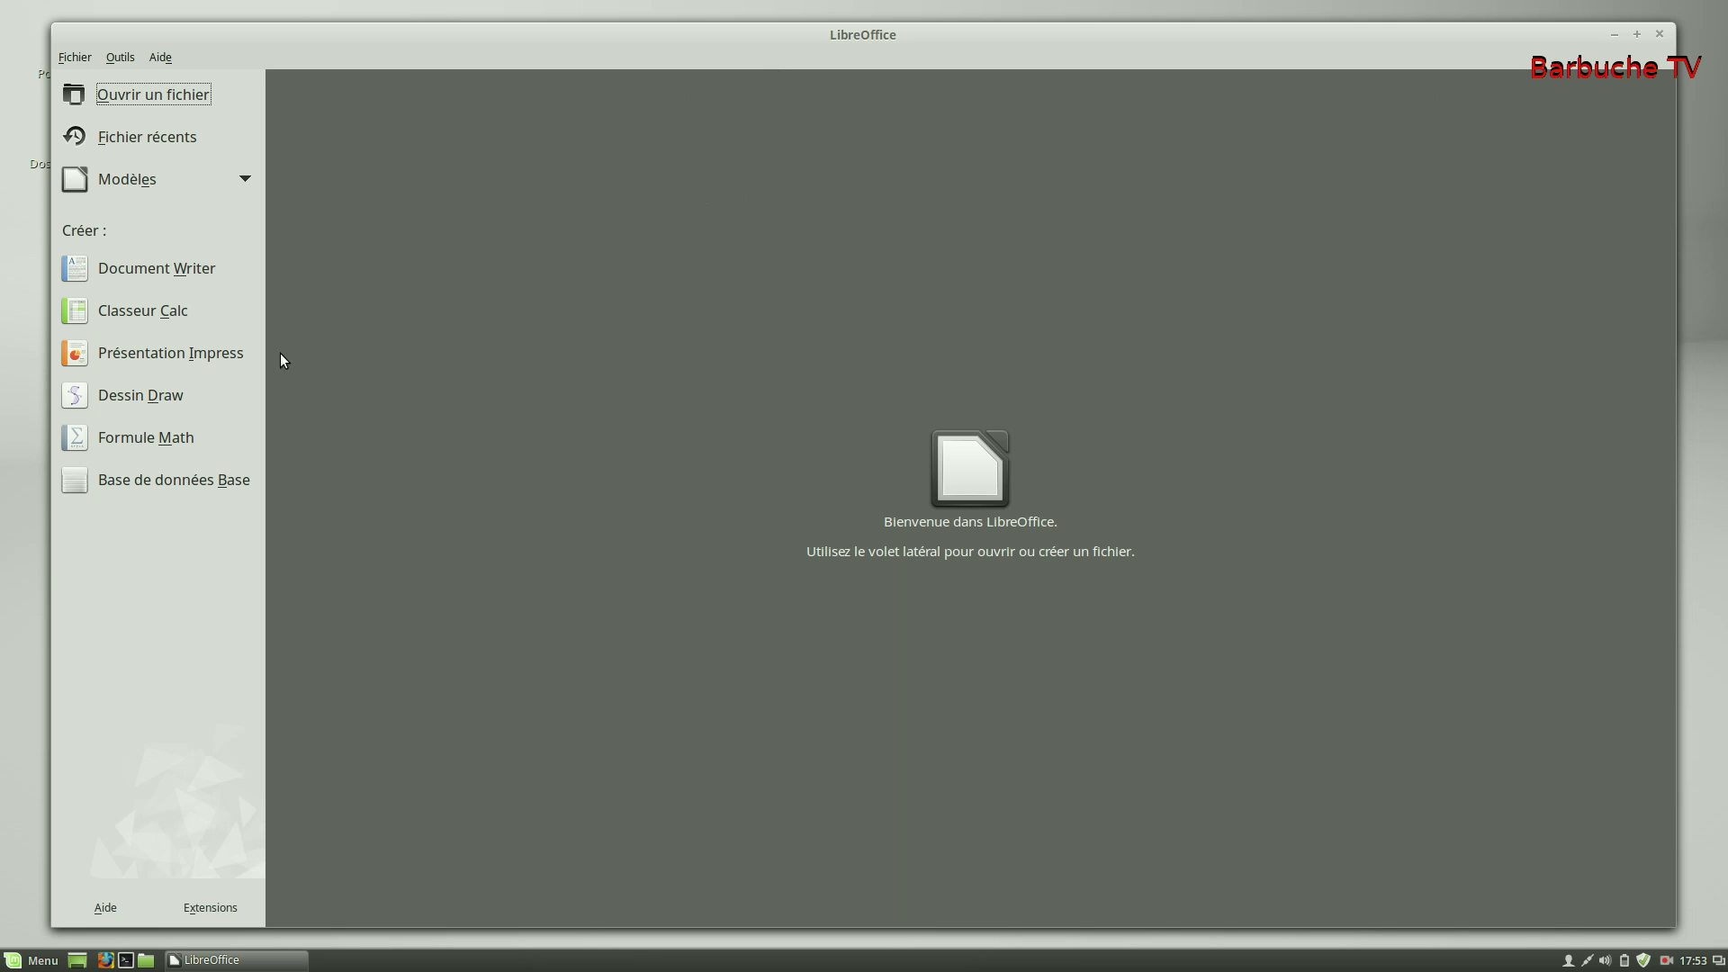
- Create a new Calc spreadsheet, look over its toolbars while repositioning the window, and close it
{"action": "left_click", "coordinate": [137, 312]}
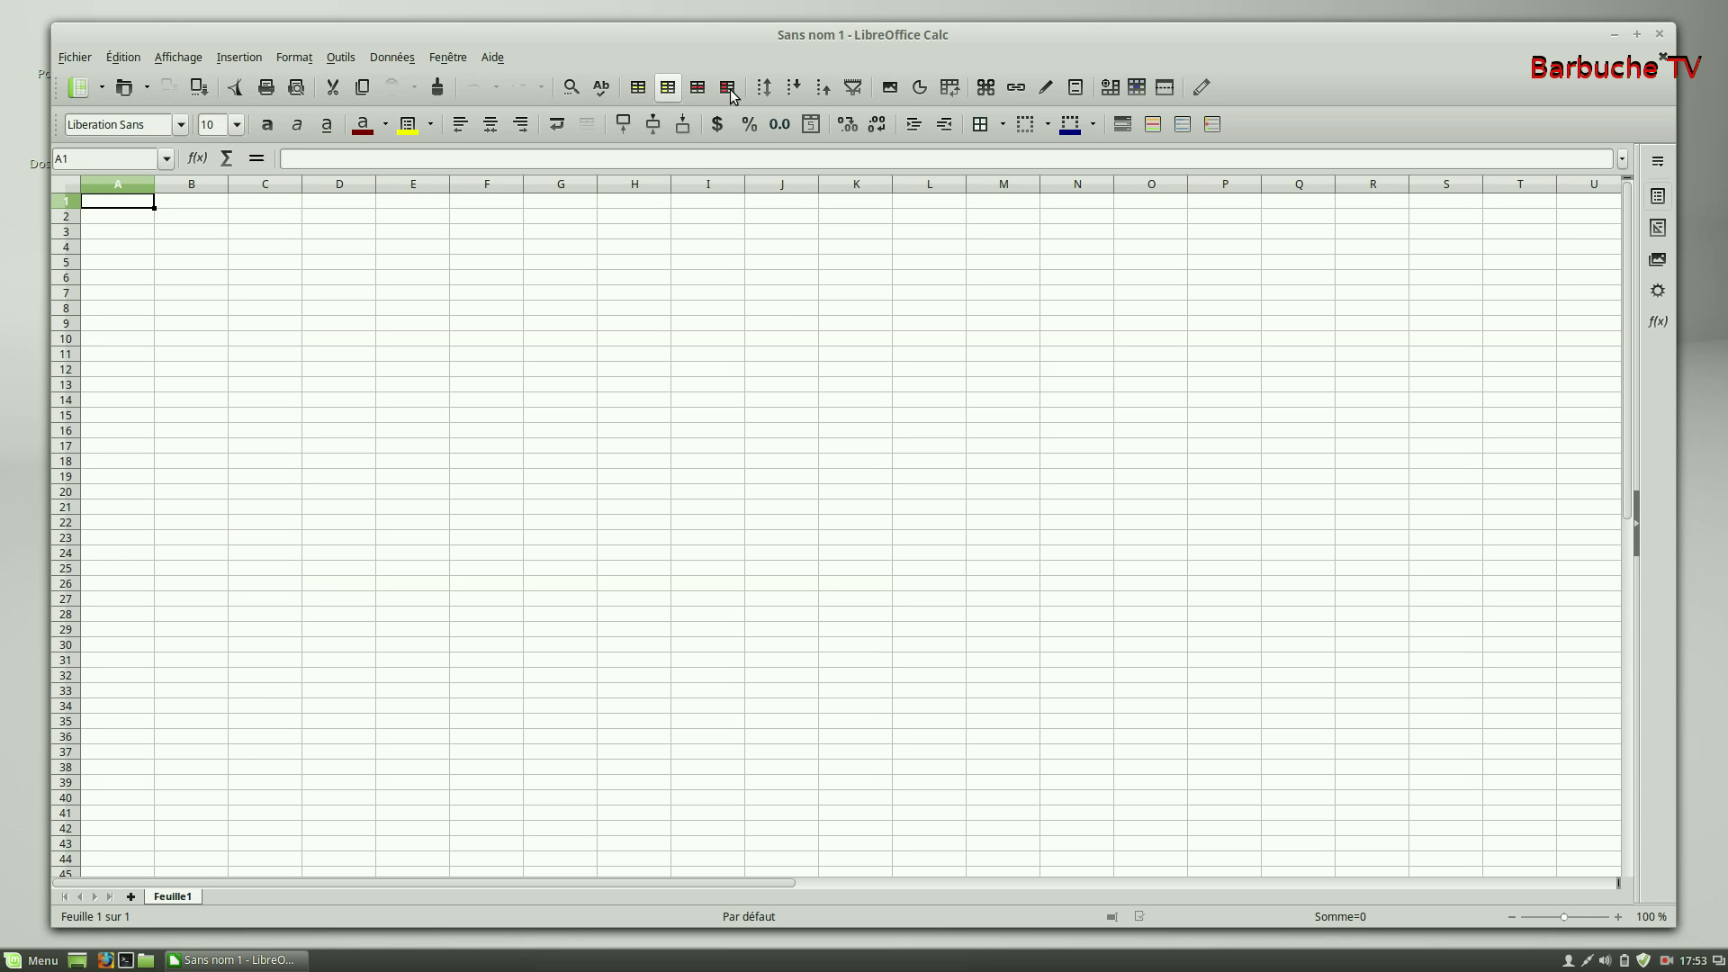
{"action": "left_click_drag", "start_coordinate": [942, 27], "coordinate": [954, 57]}
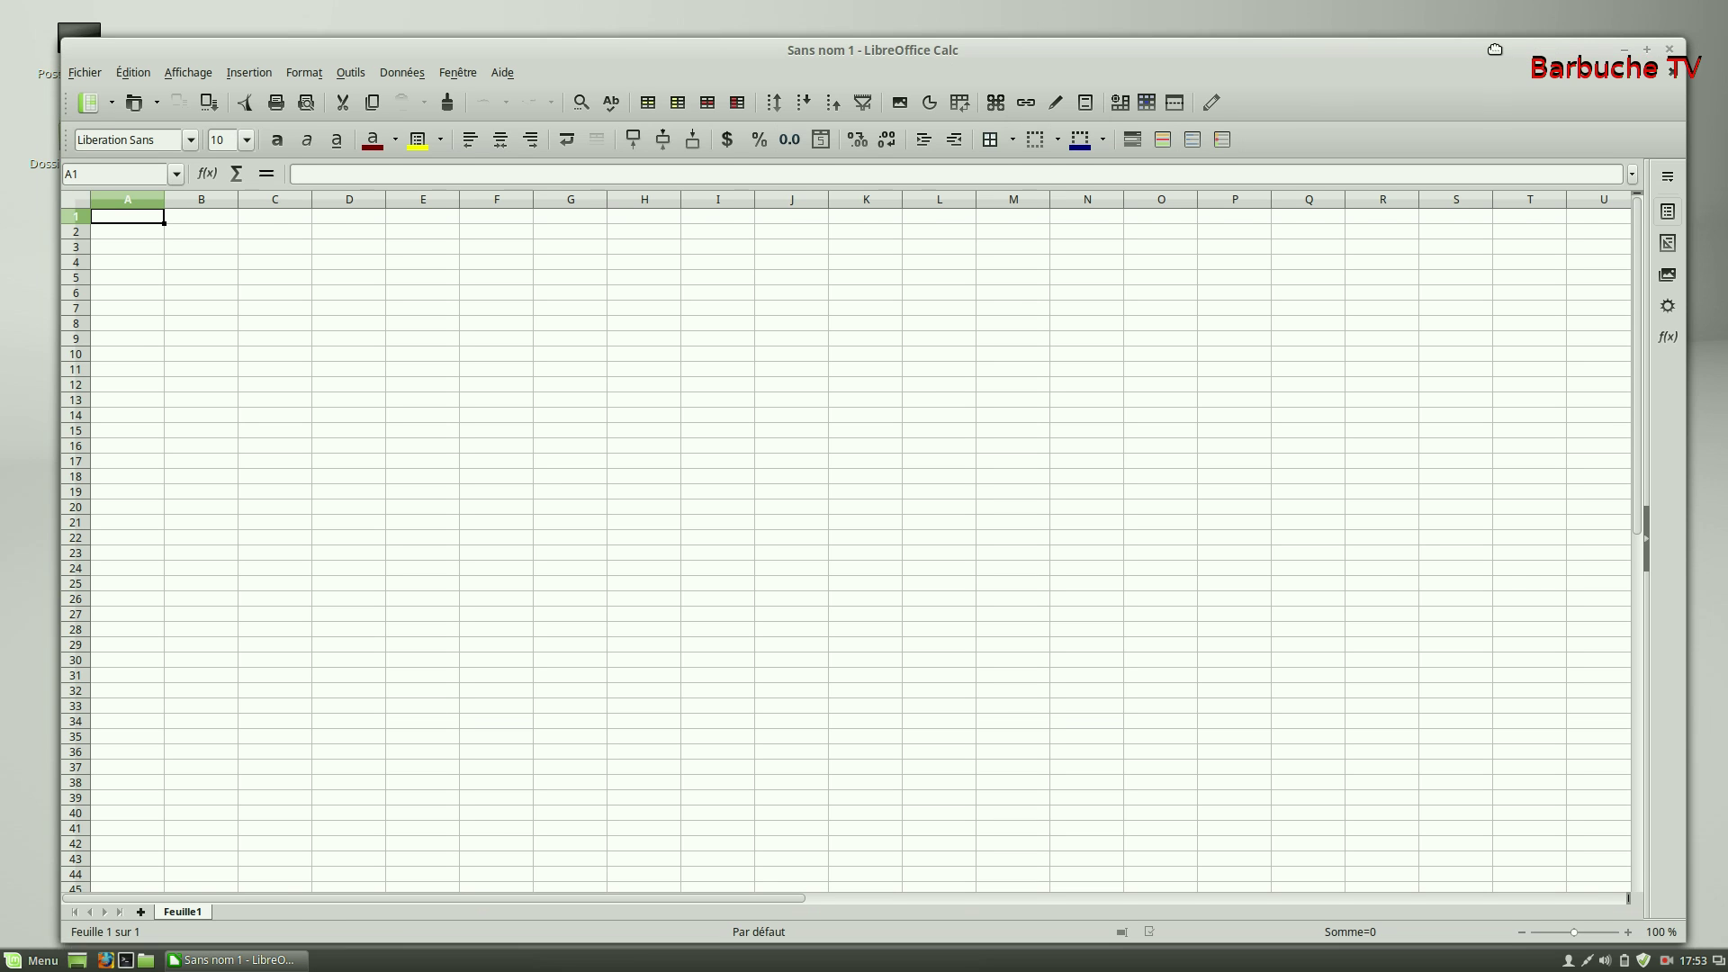
{"action": "left_click_drag", "start_coordinate": [1494, 51], "coordinate": [1494, 37]}
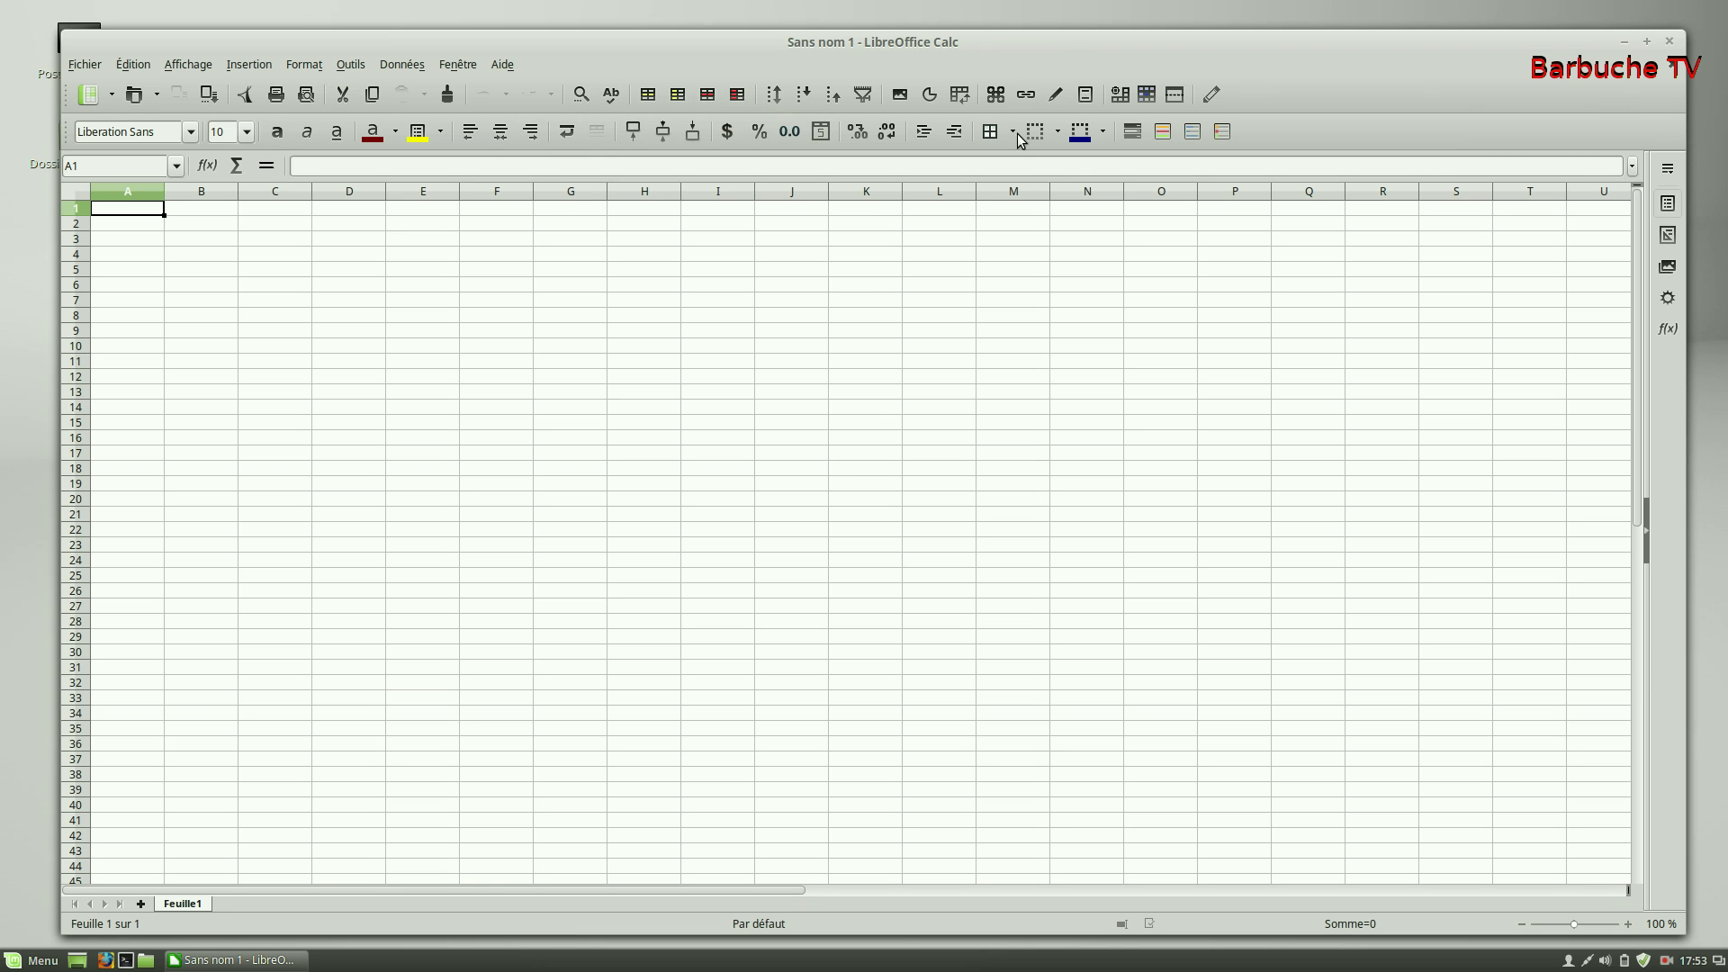
{"action": "left_click", "coordinate": [1670, 43]}
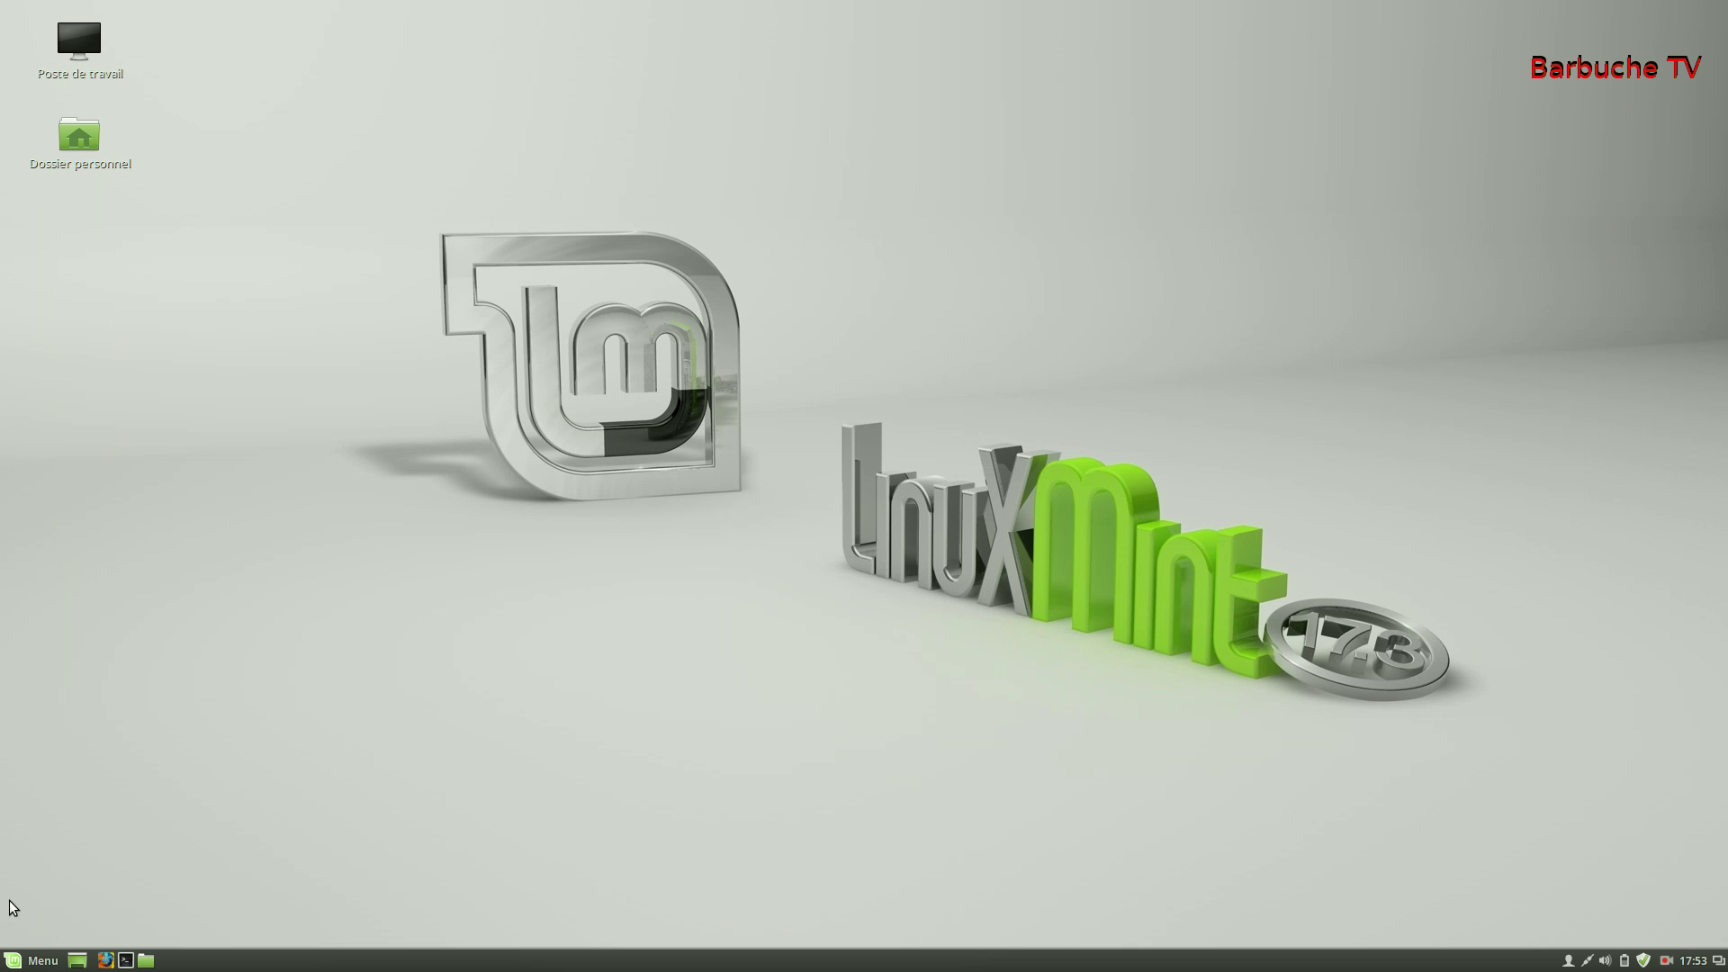
- Examine the installed applications in the Graphisme, Internet, Son et vidéo, Administration and Bureautique categories
{"action": "left_click", "coordinate": [36, 960]}
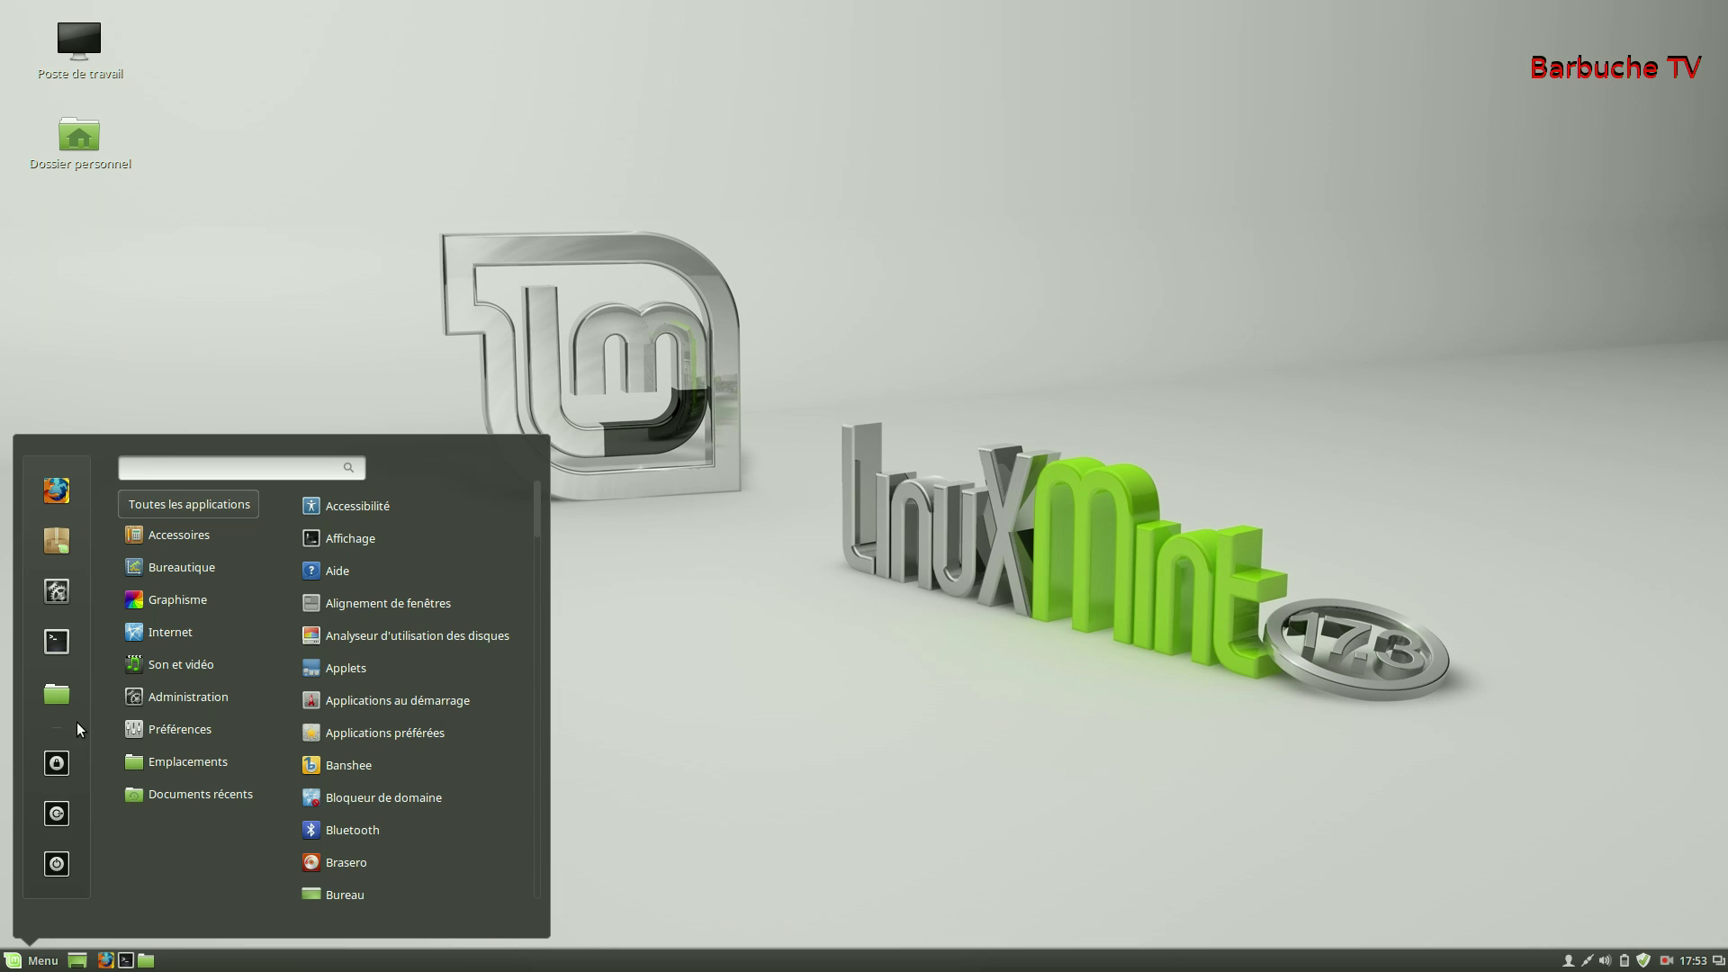
{"action": "mouse_move", "coordinate": [176, 597]}
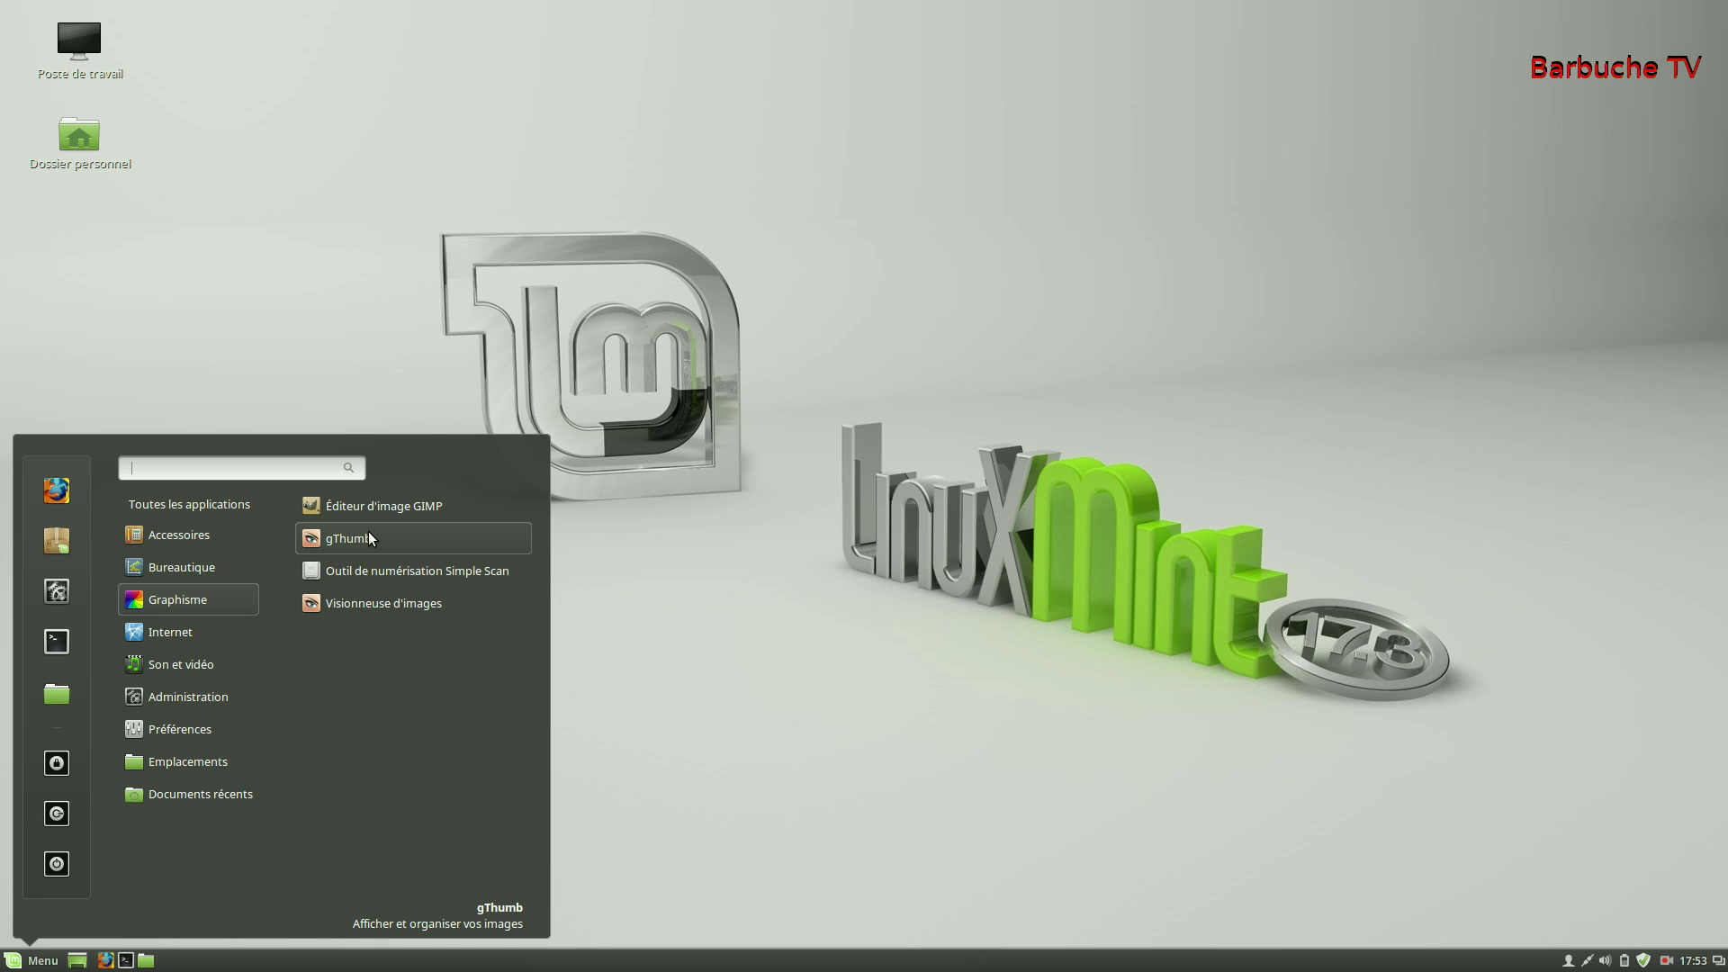
{"action": "mouse_move", "coordinate": [178, 635]}
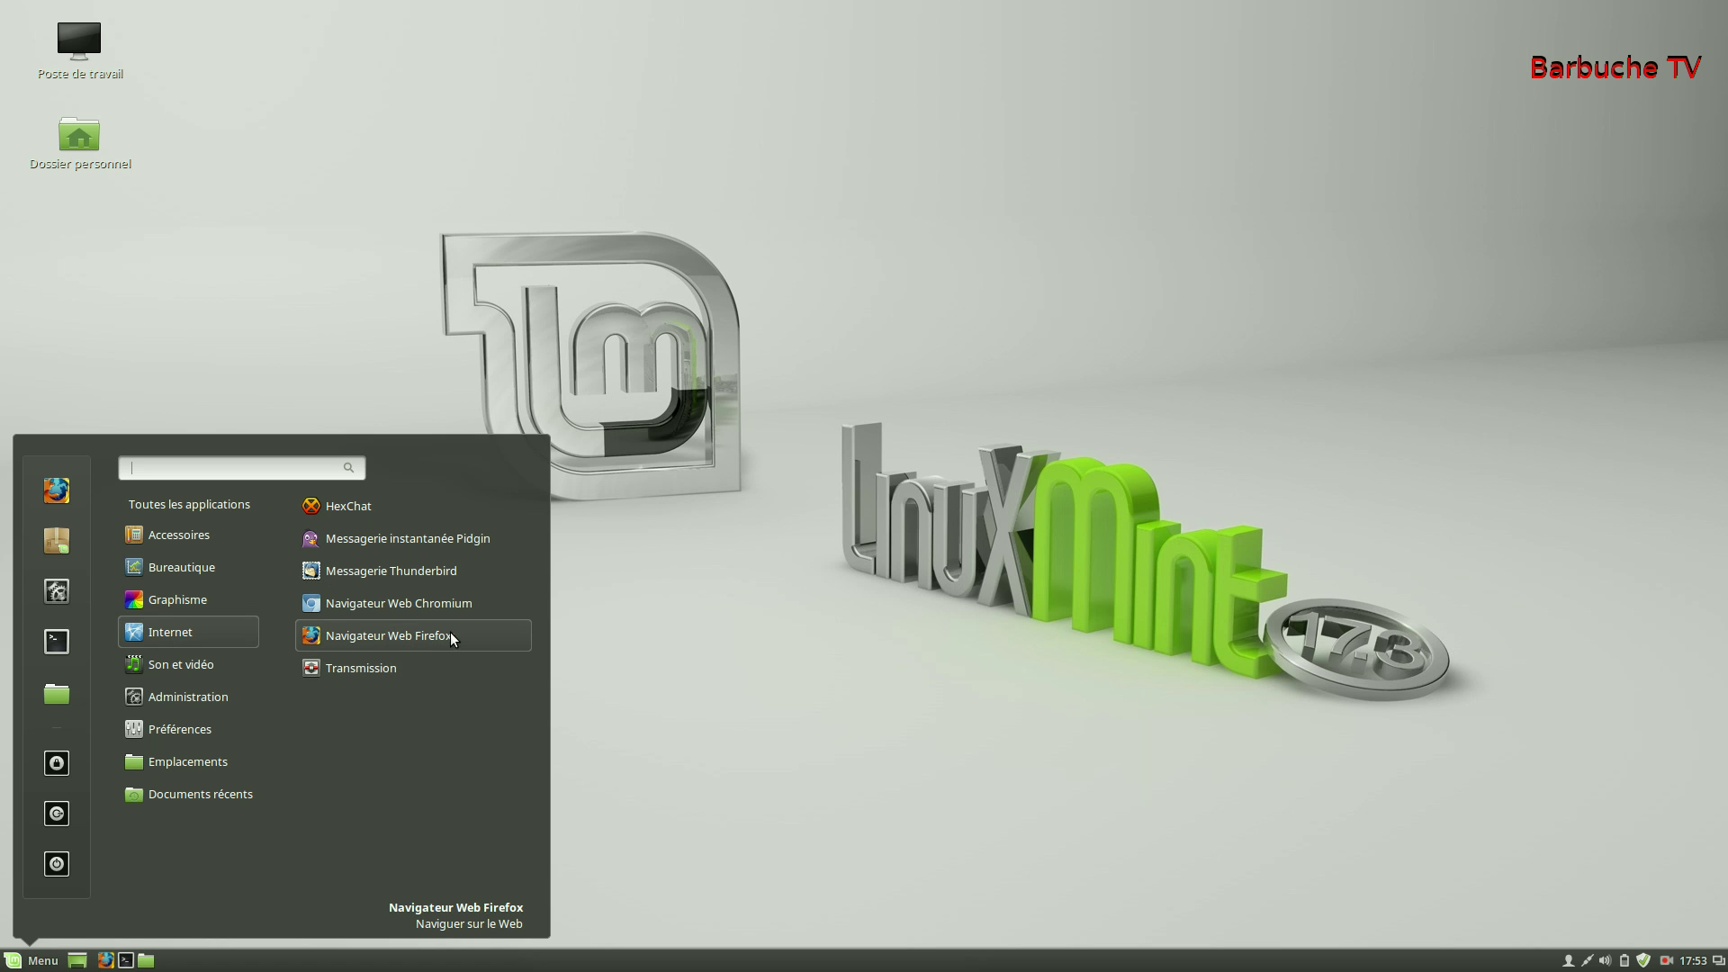
{"action": "mouse_move", "coordinate": [199, 672]}
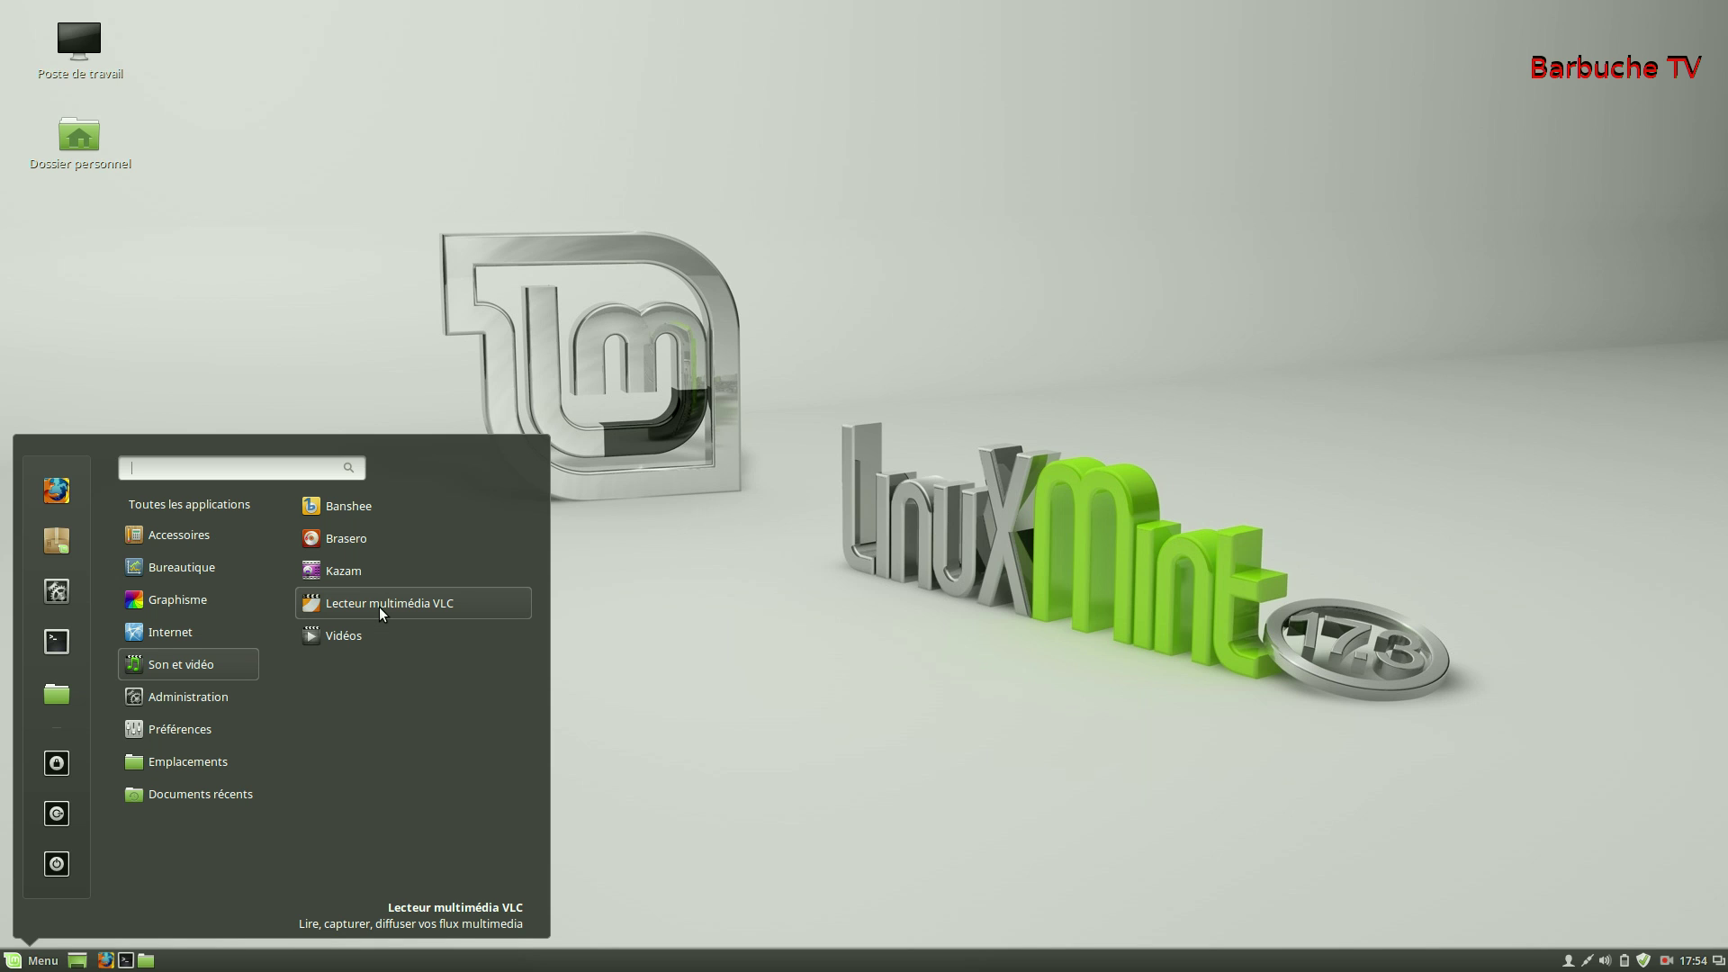
{"action": "mouse_move", "coordinate": [186, 705]}
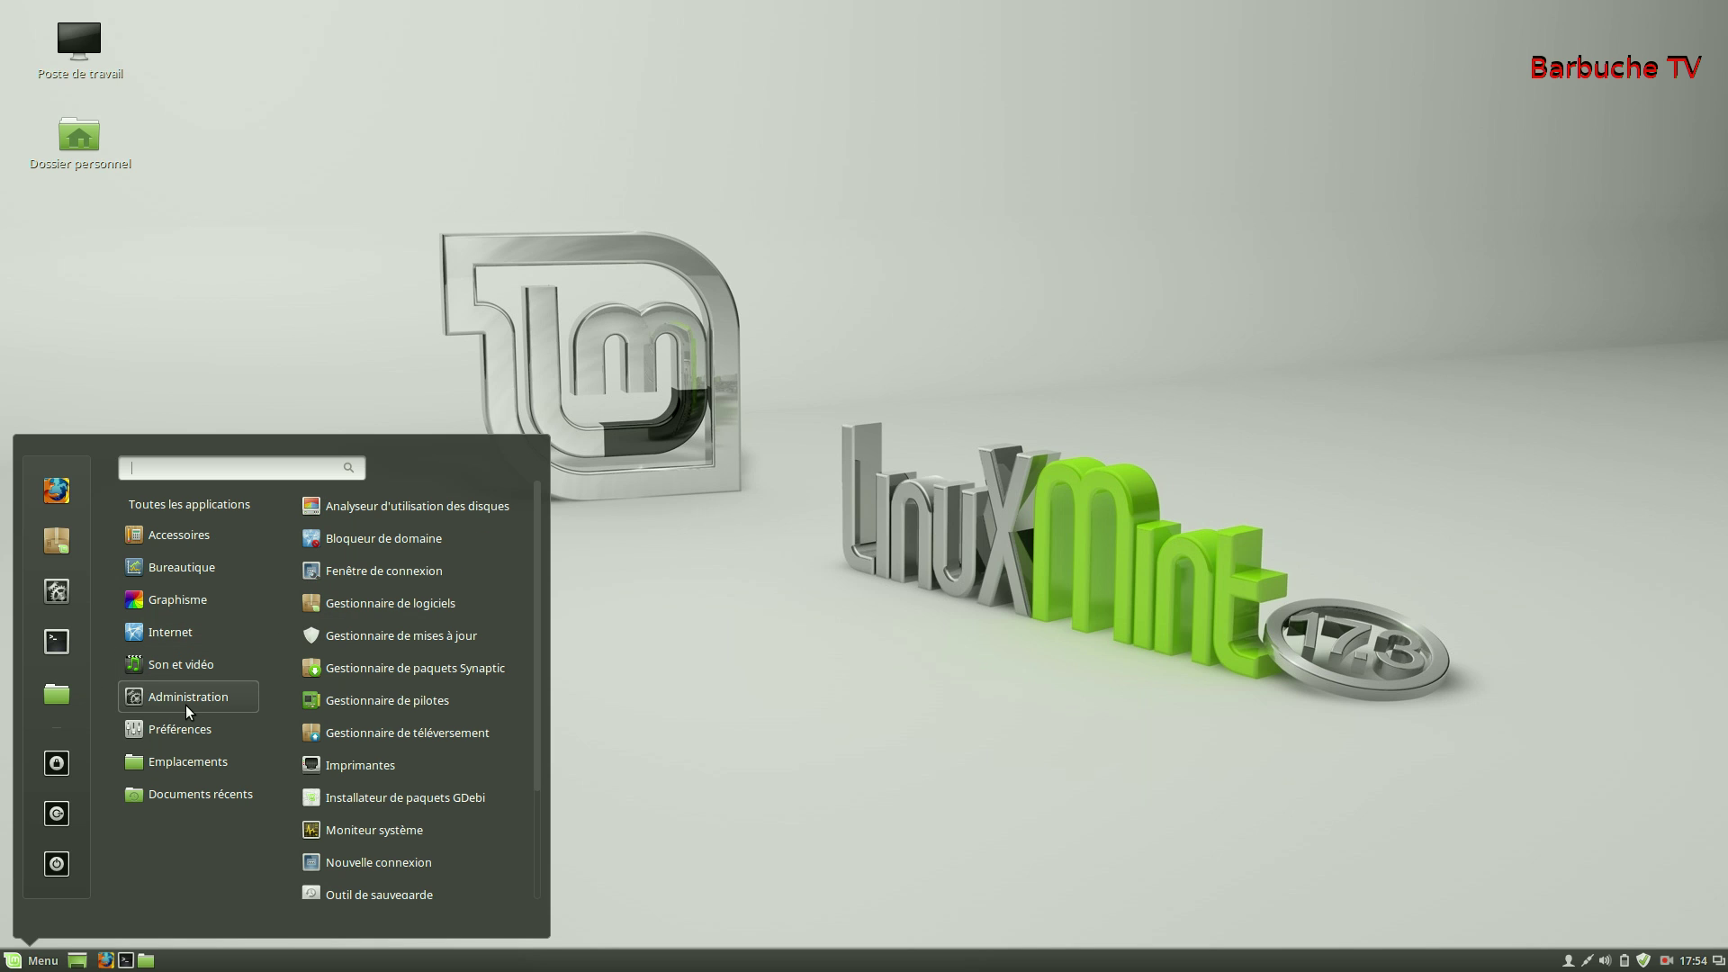
{"action": "mouse_move", "coordinate": [155, 562]}
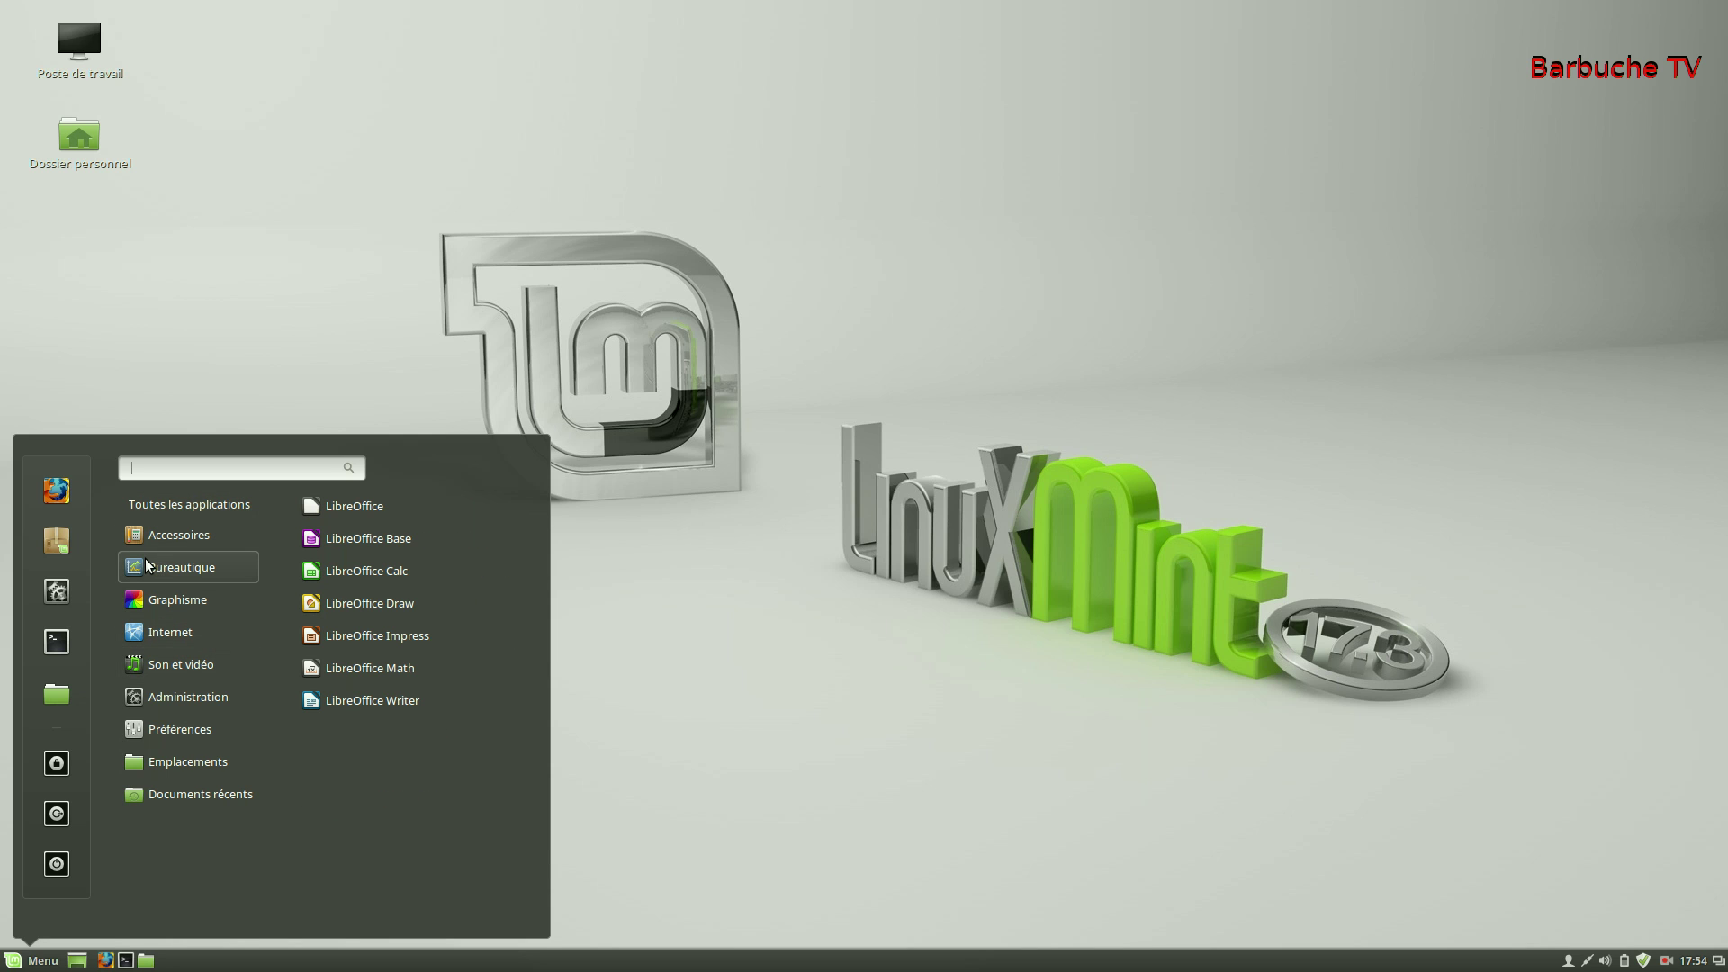
{"action": "mouse_move", "coordinate": [248, 504]}
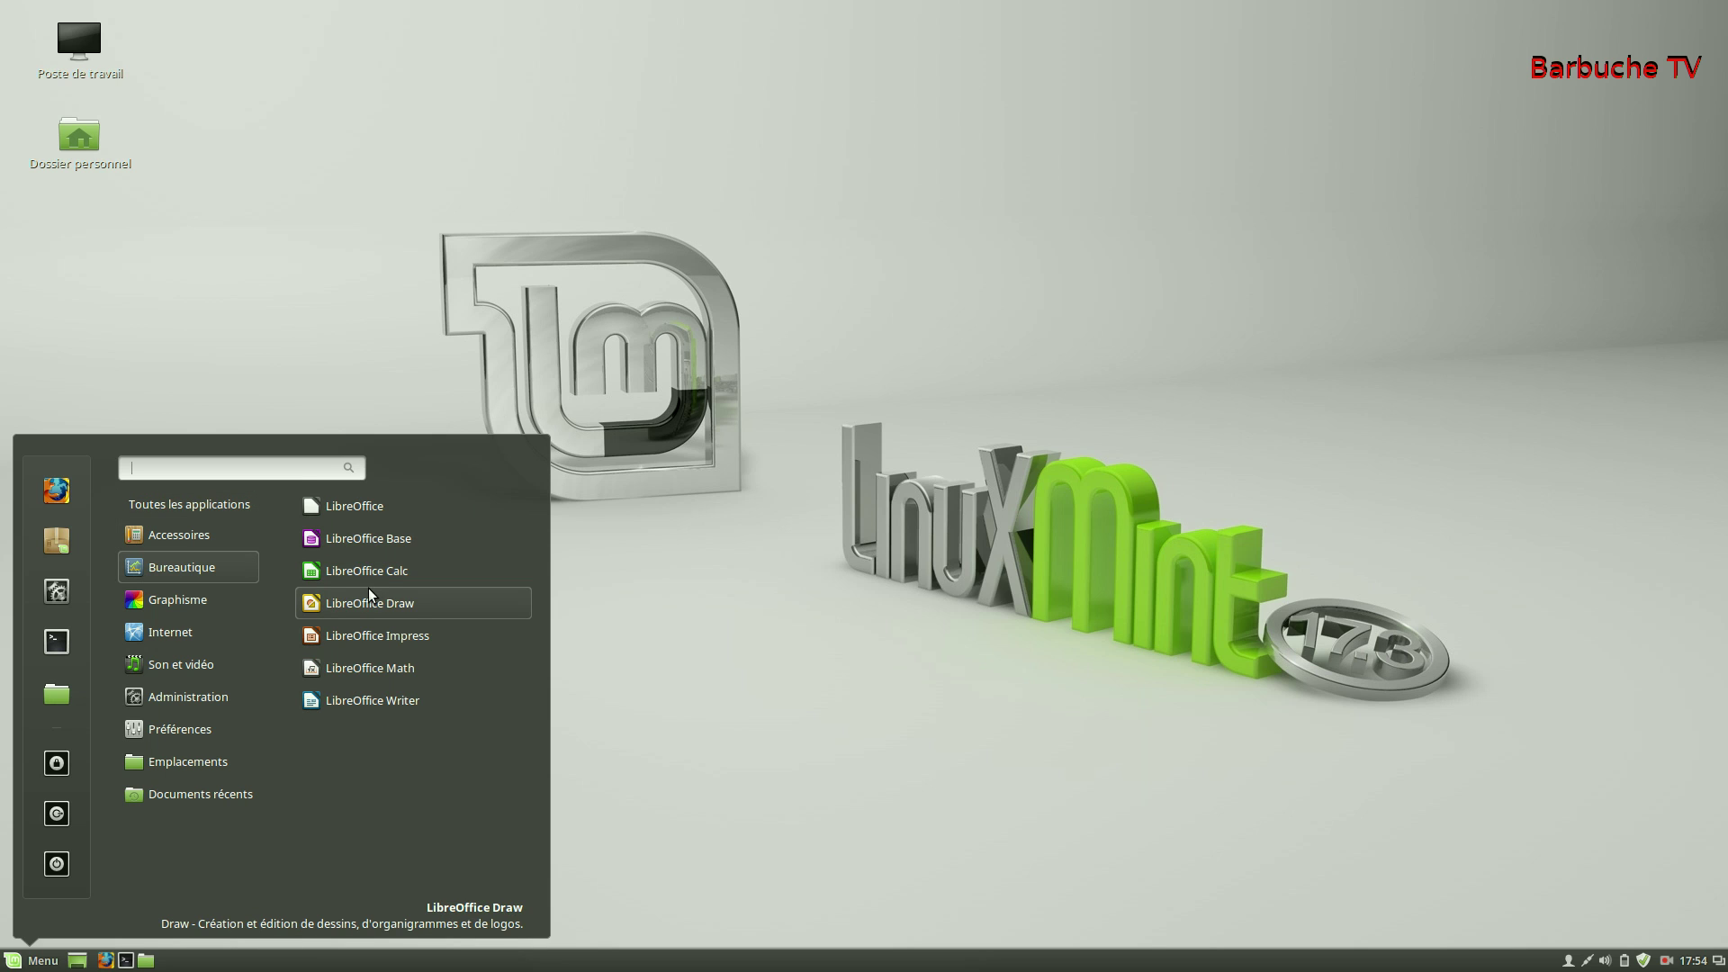
- Show the shortcut and uninstall options for LibreOffice, open its start window, and close it
{"action": "right_click", "coordinate": [362, 506]}
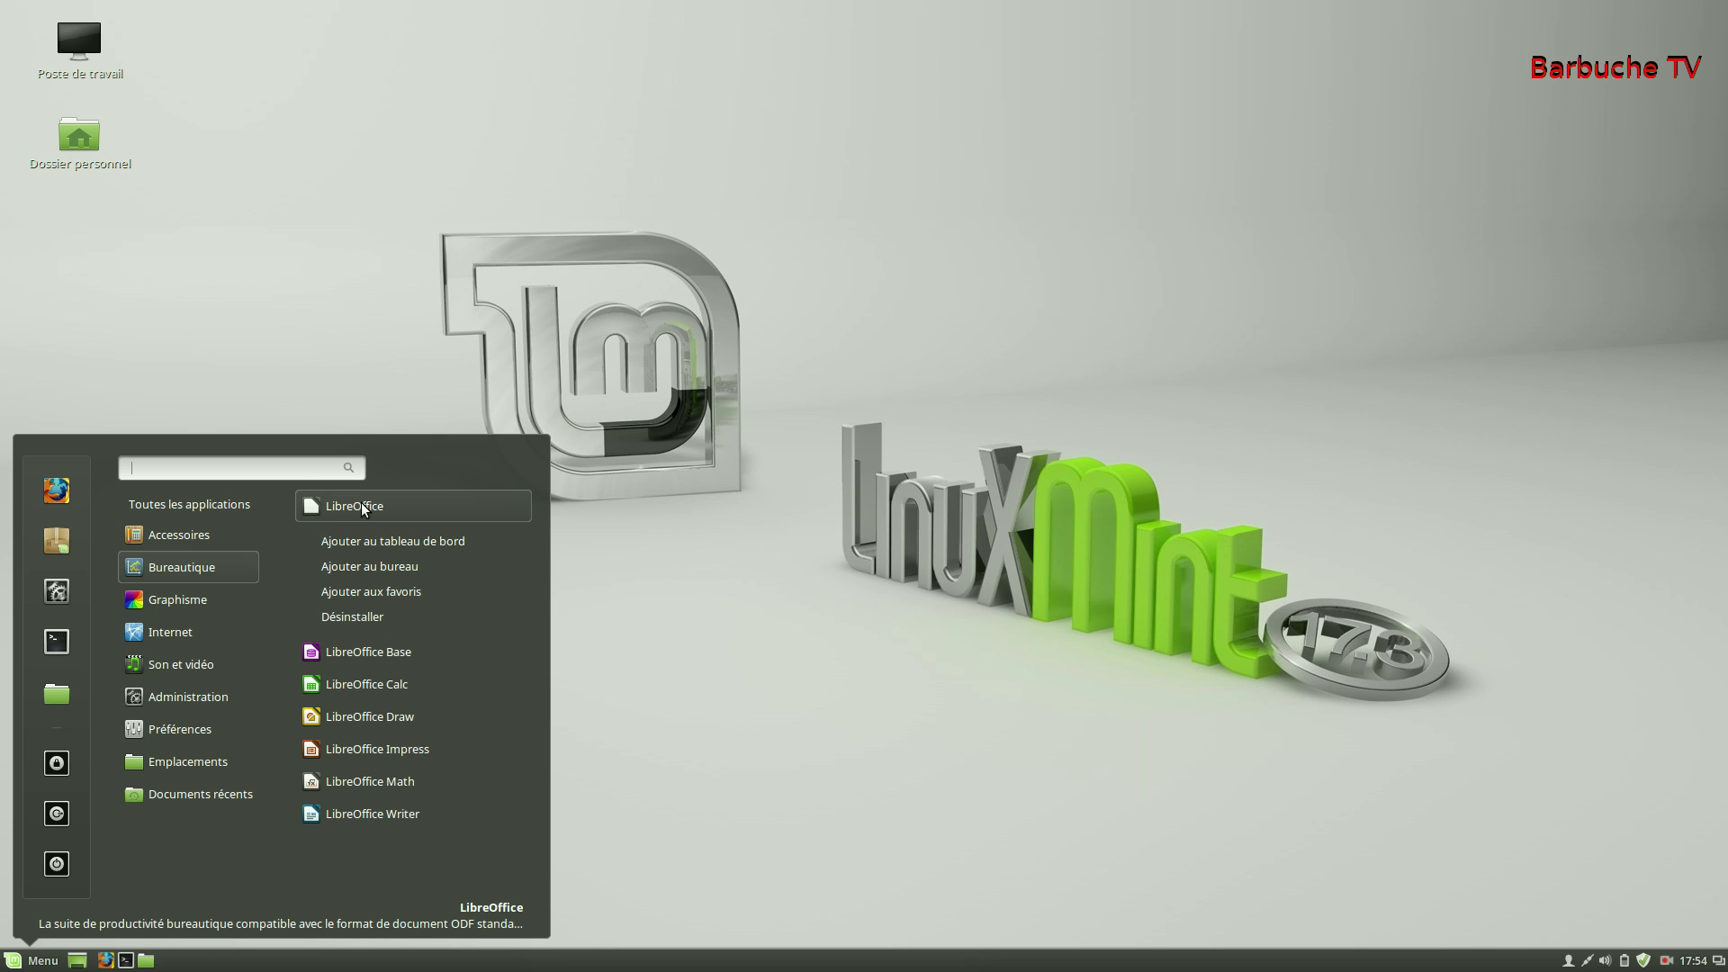
{"action": "left_click", "coordinate": [360, 504]}
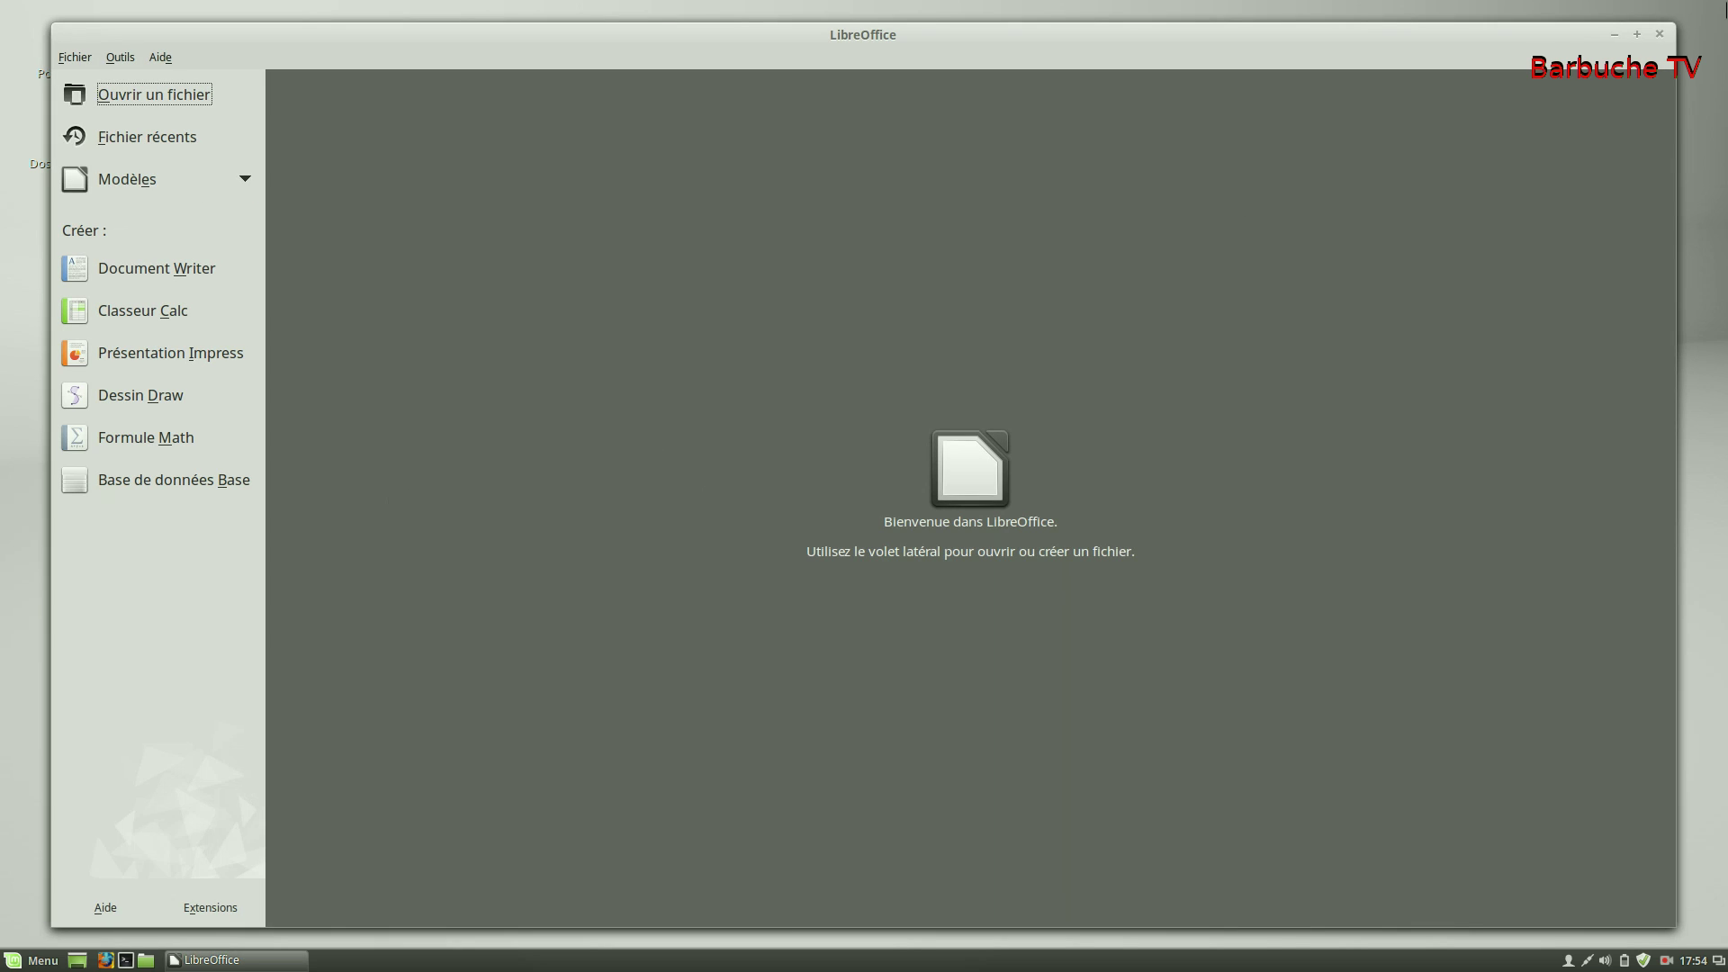
{"action": "left_click", "coordinate": [1661, 34]}
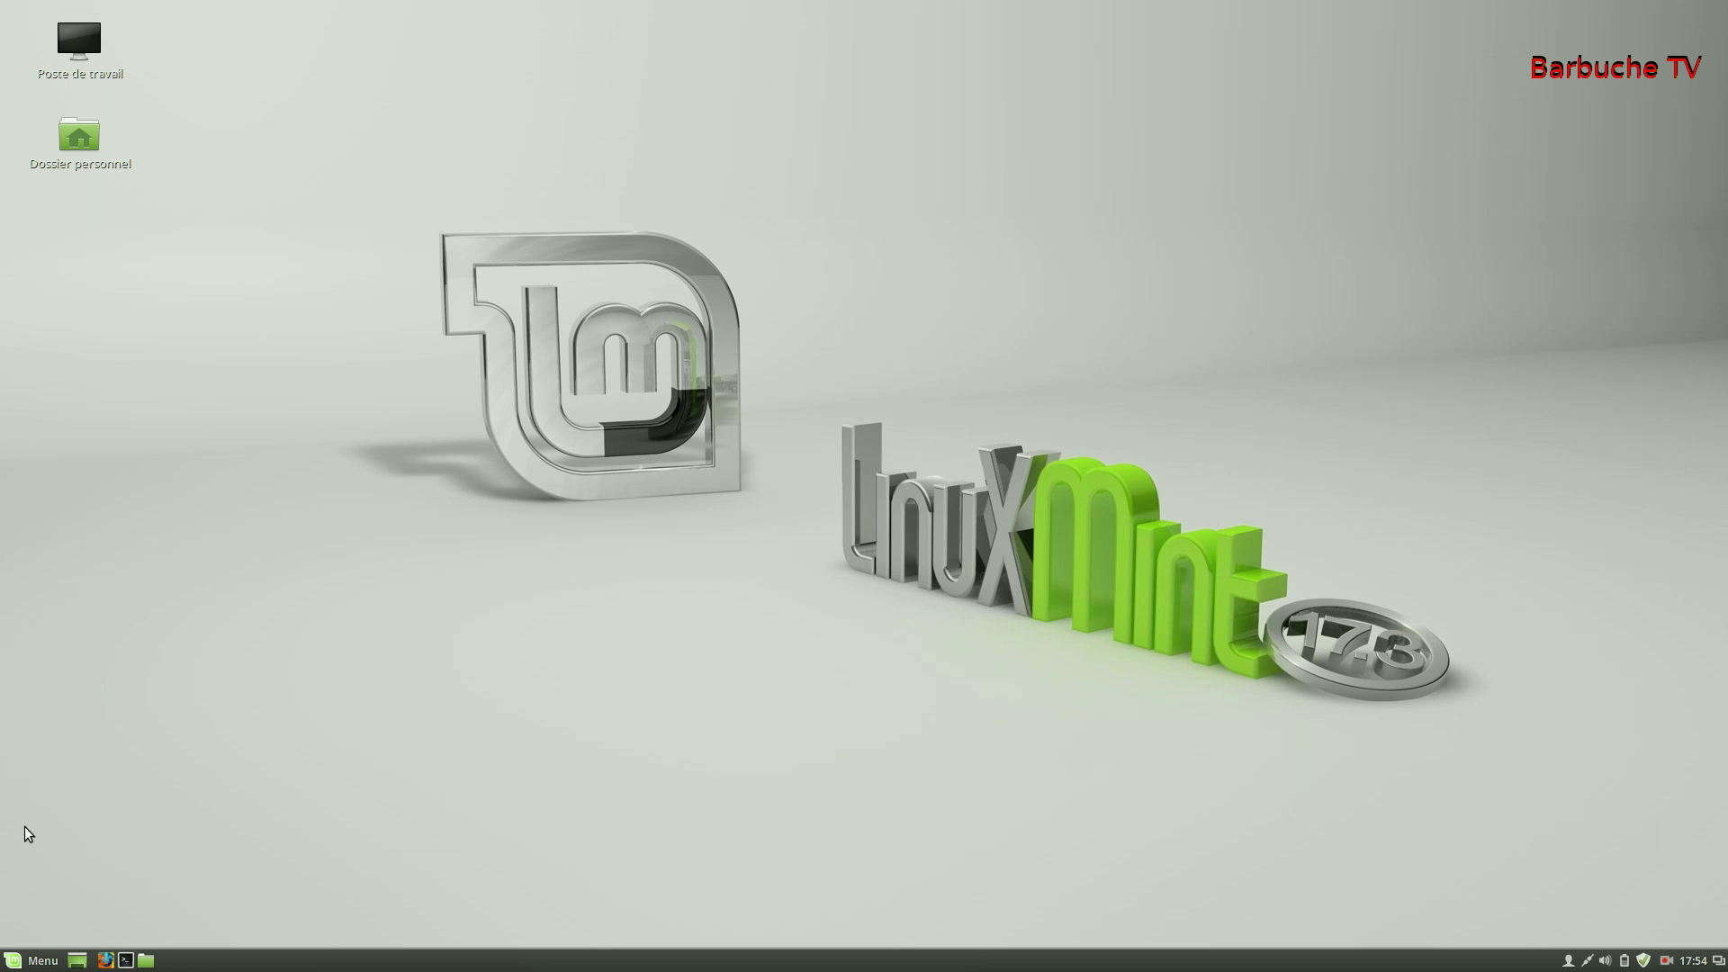
- Show the shortcut, favourites and uninstall options for the Affichage application, then close the application menu
{"action": "left_click", "coordinate": [9, 961]}
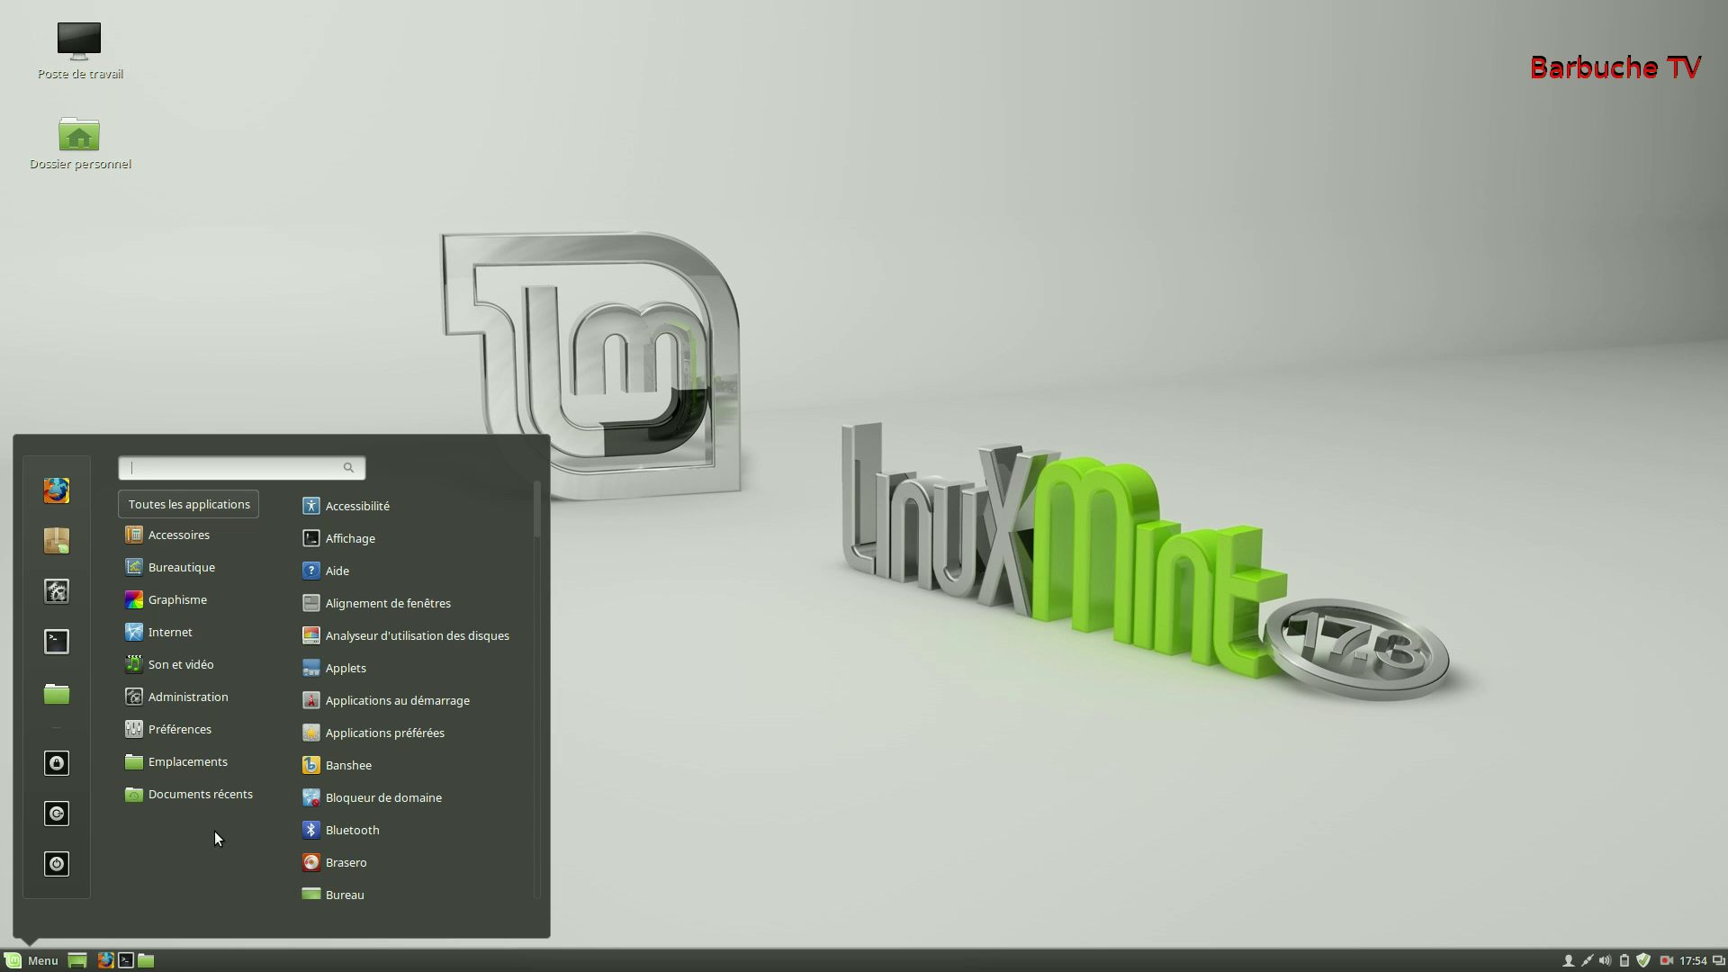
{"action": "right_click", "coordinate": [369, 542]}
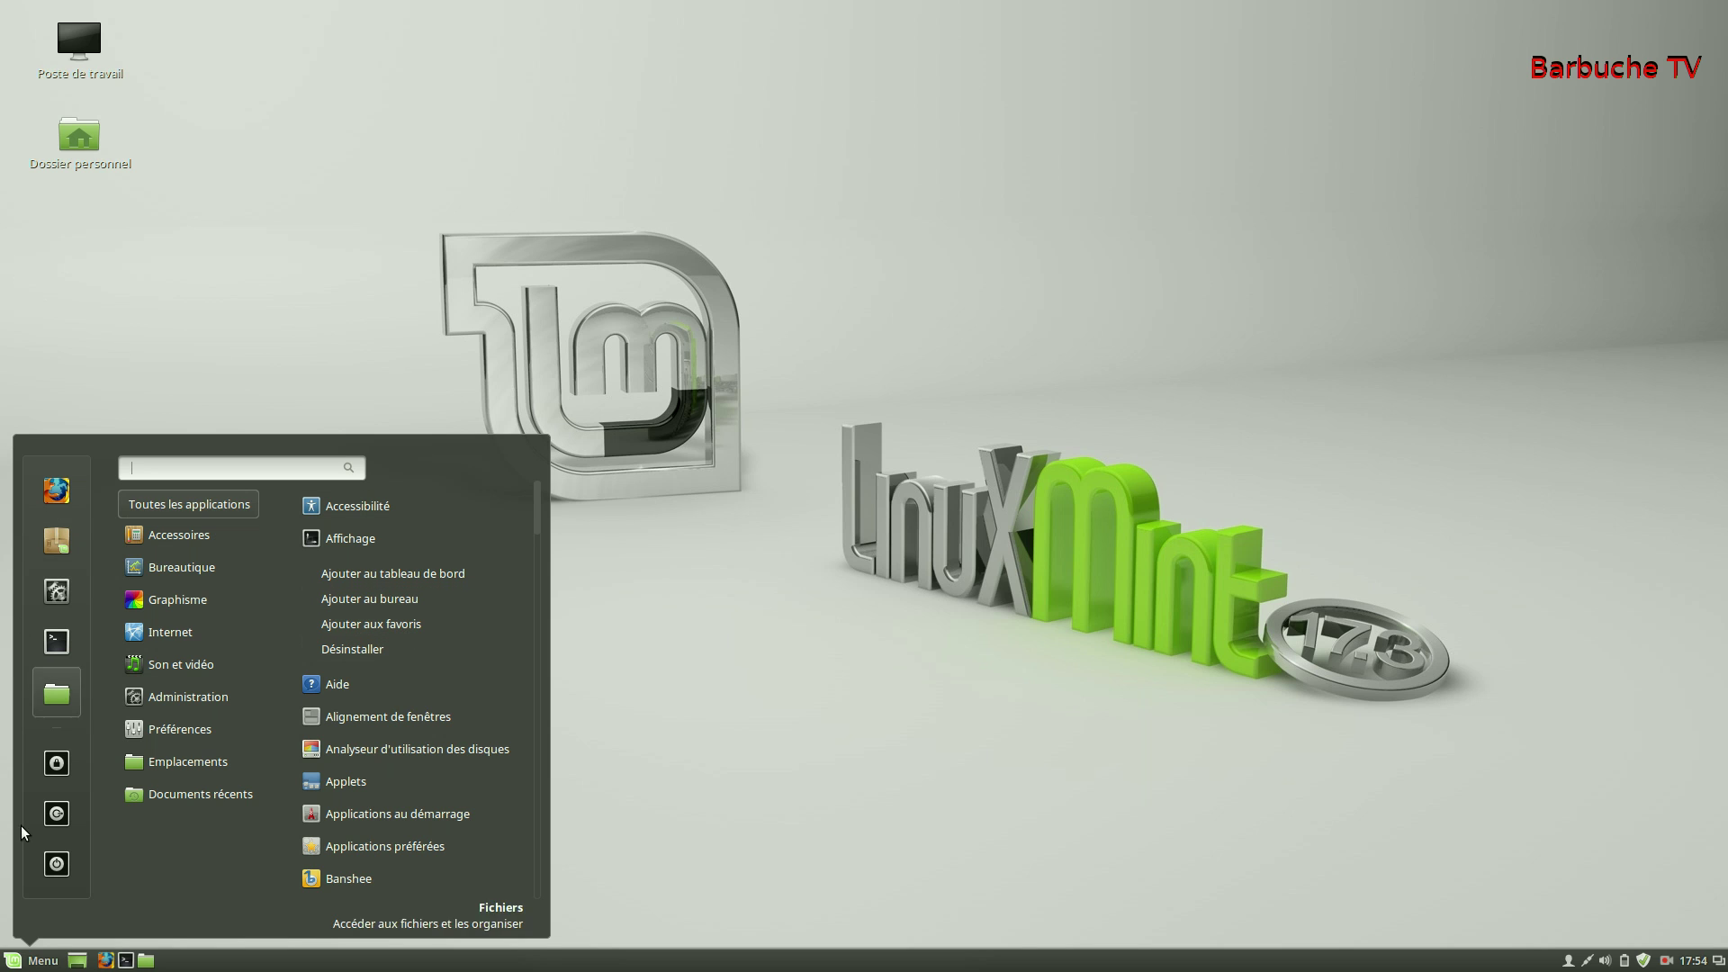
{"action": "left_click", "coordinate": [387, 300]}
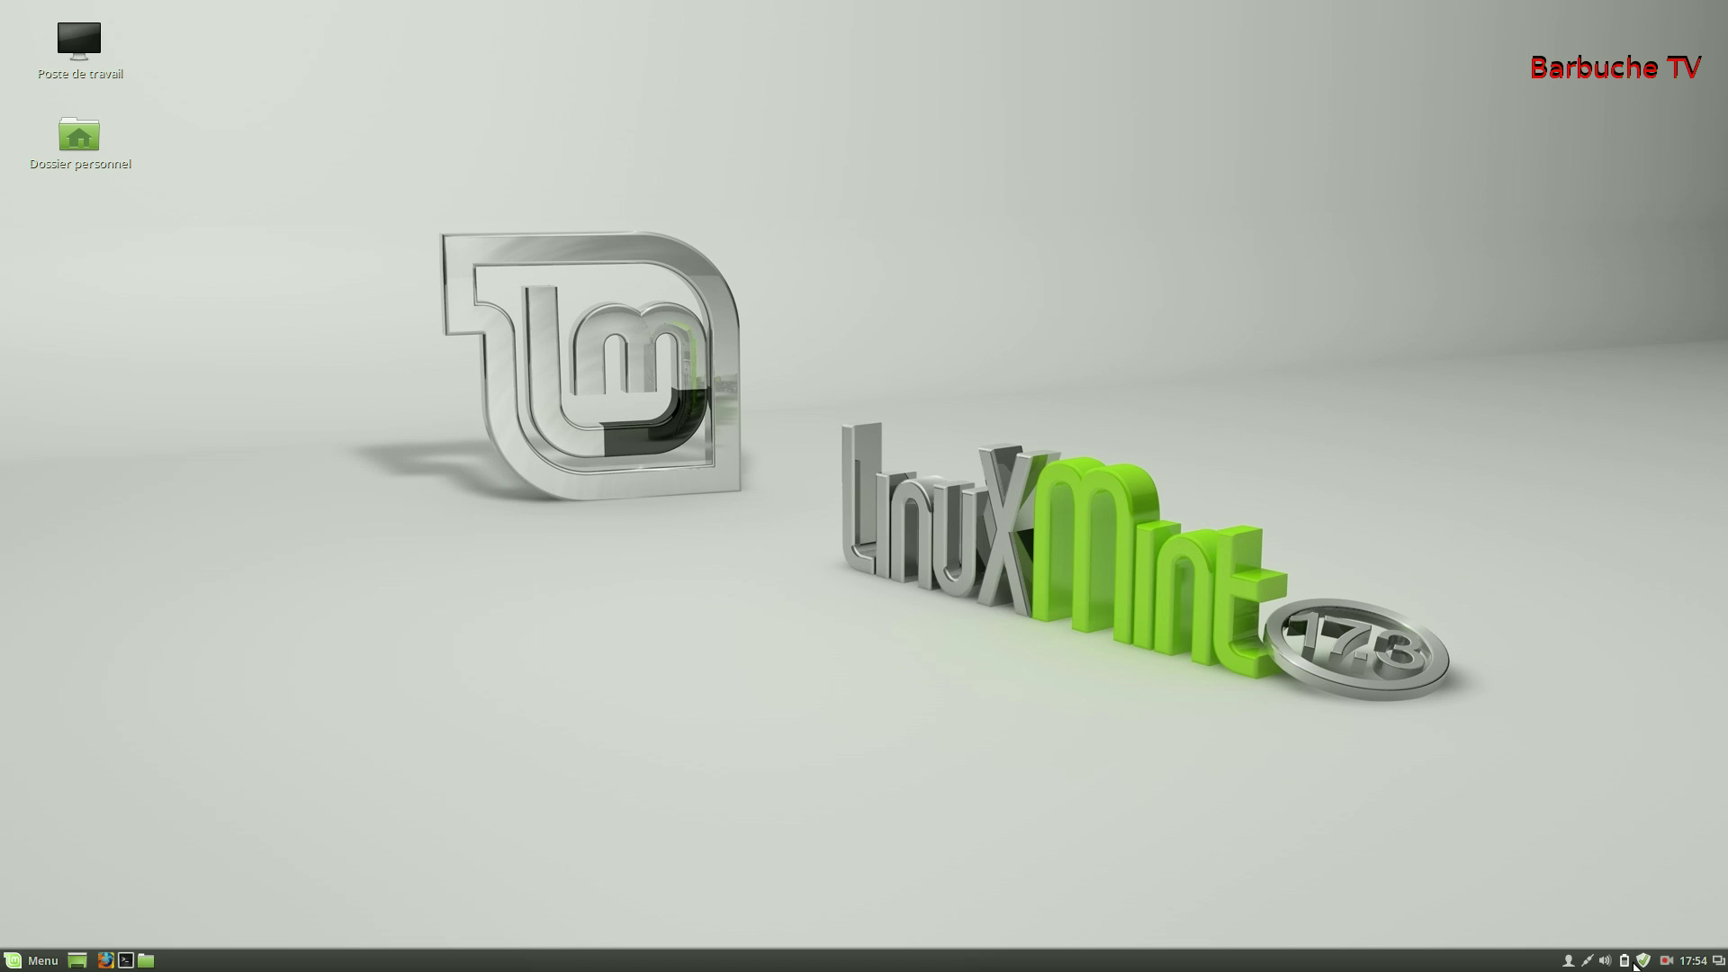
- View the sound applet's options and the user applet's configuration, then close the configuration window
{"action": "left_click", "coordinate": [1606, 962]}
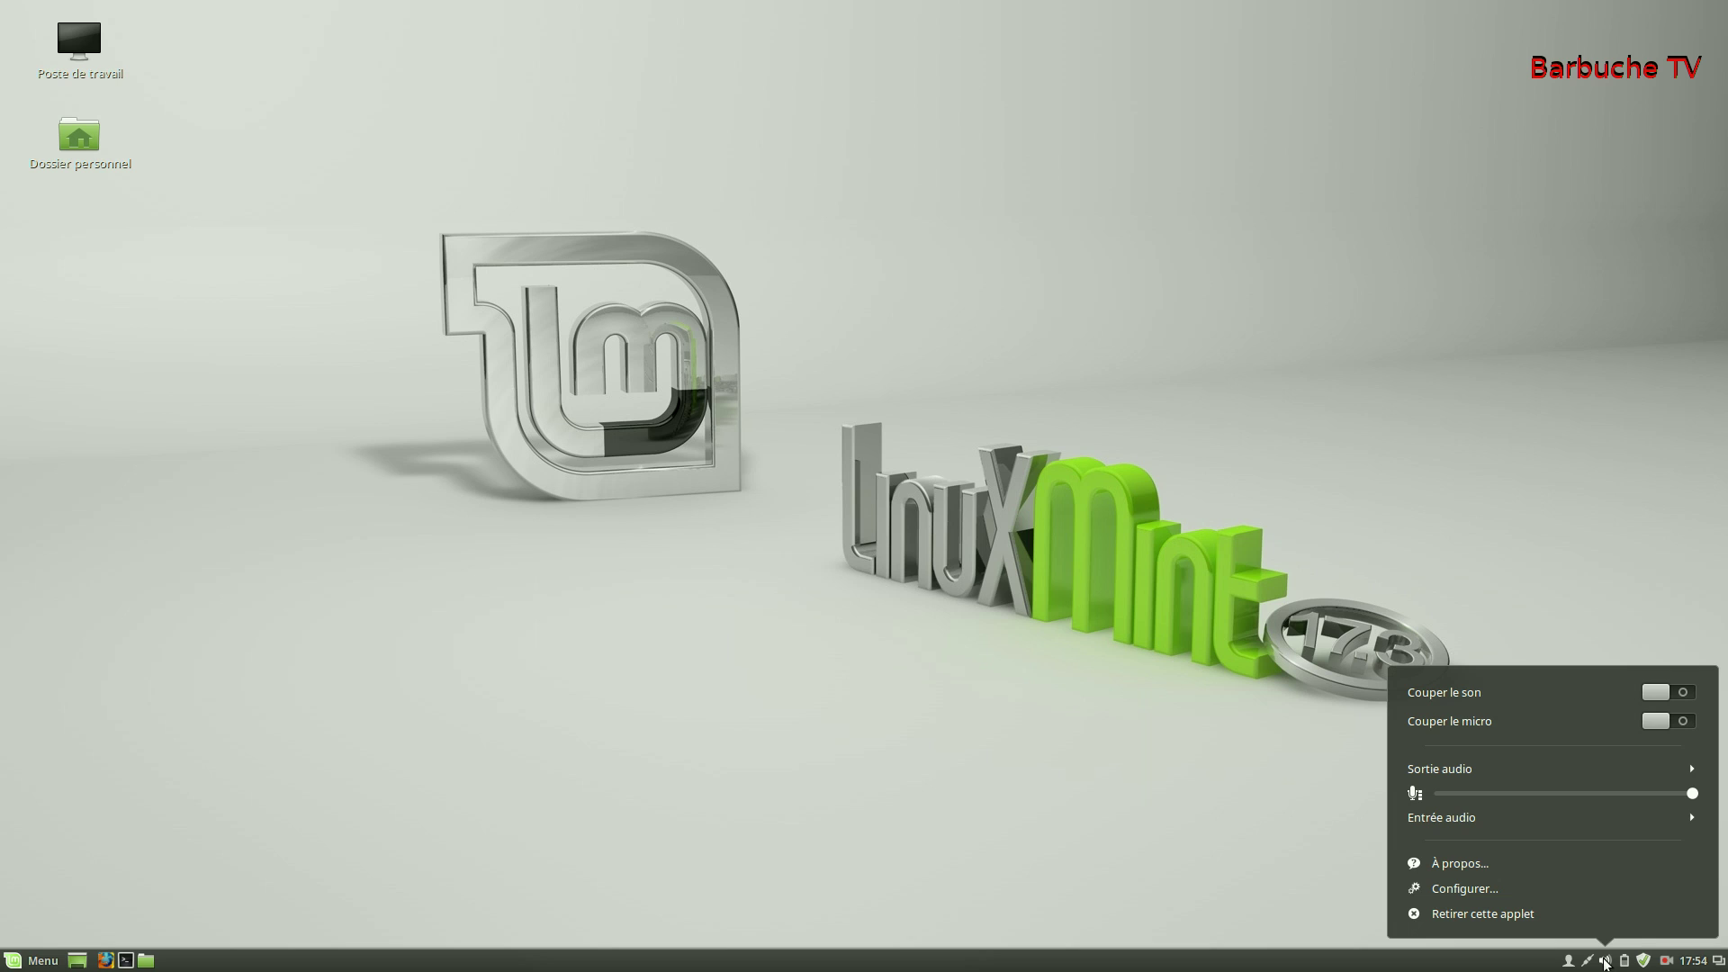
{"action": "left_click", "coordinate": [1176, 825]}
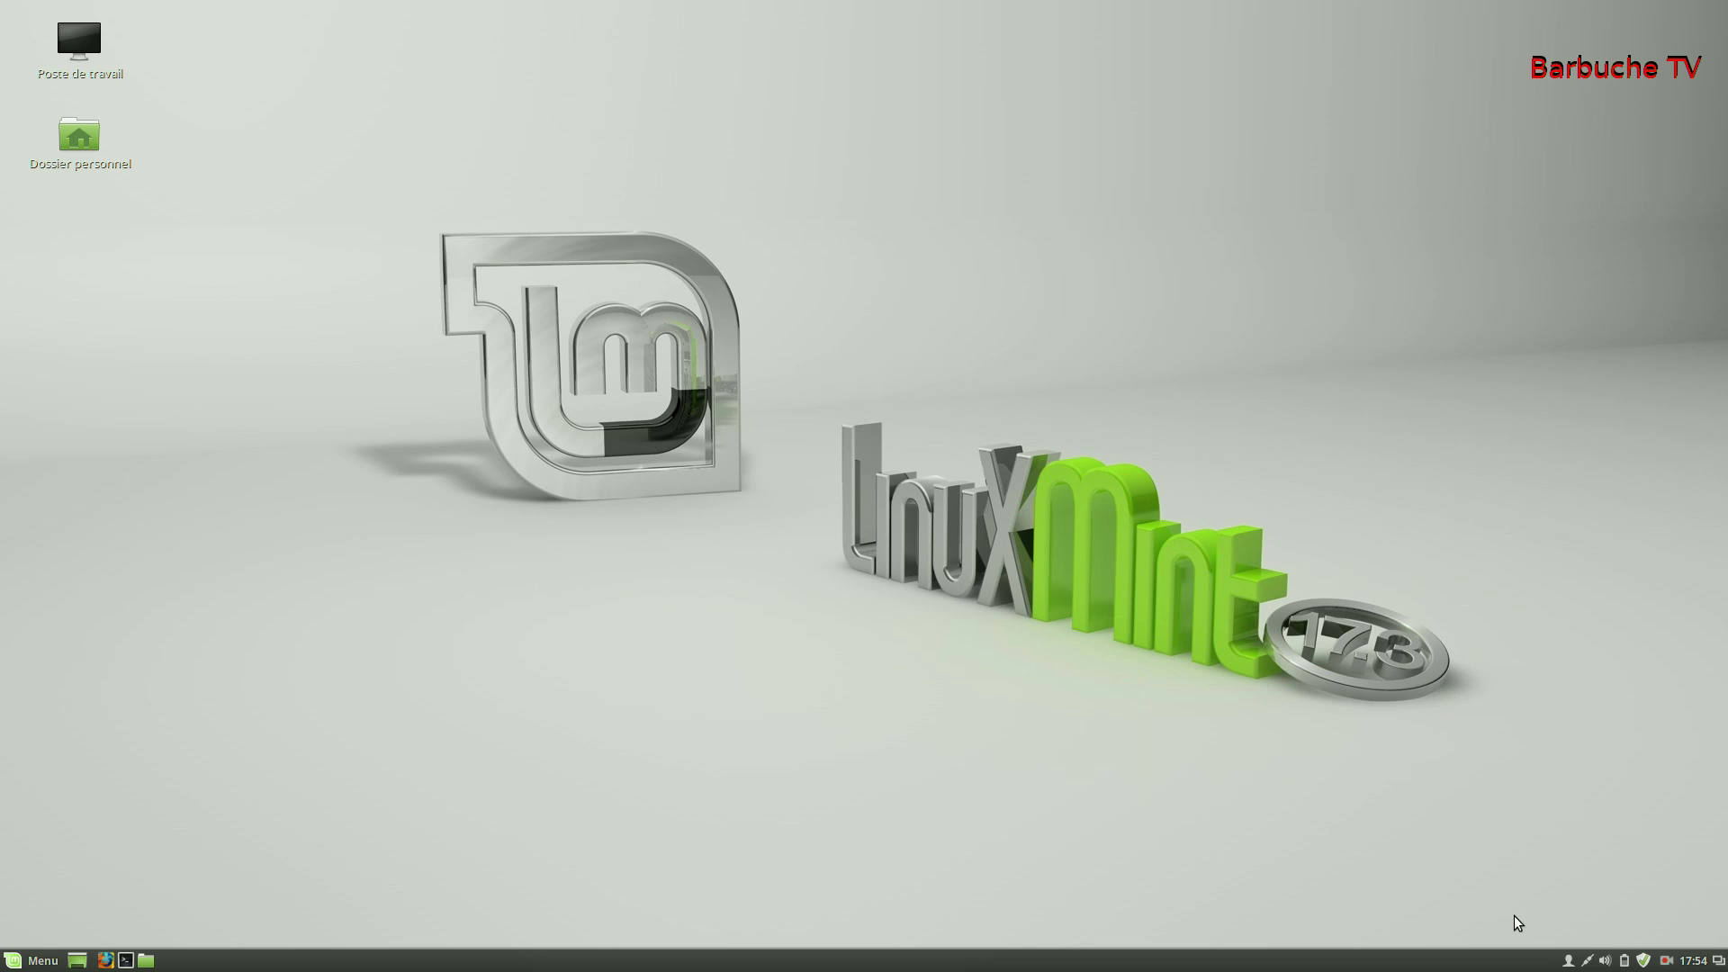
{"action": "right_click", "coordinate": [1568, 960]}
{"action": "left_click", "coordinate": [1628, 887]}
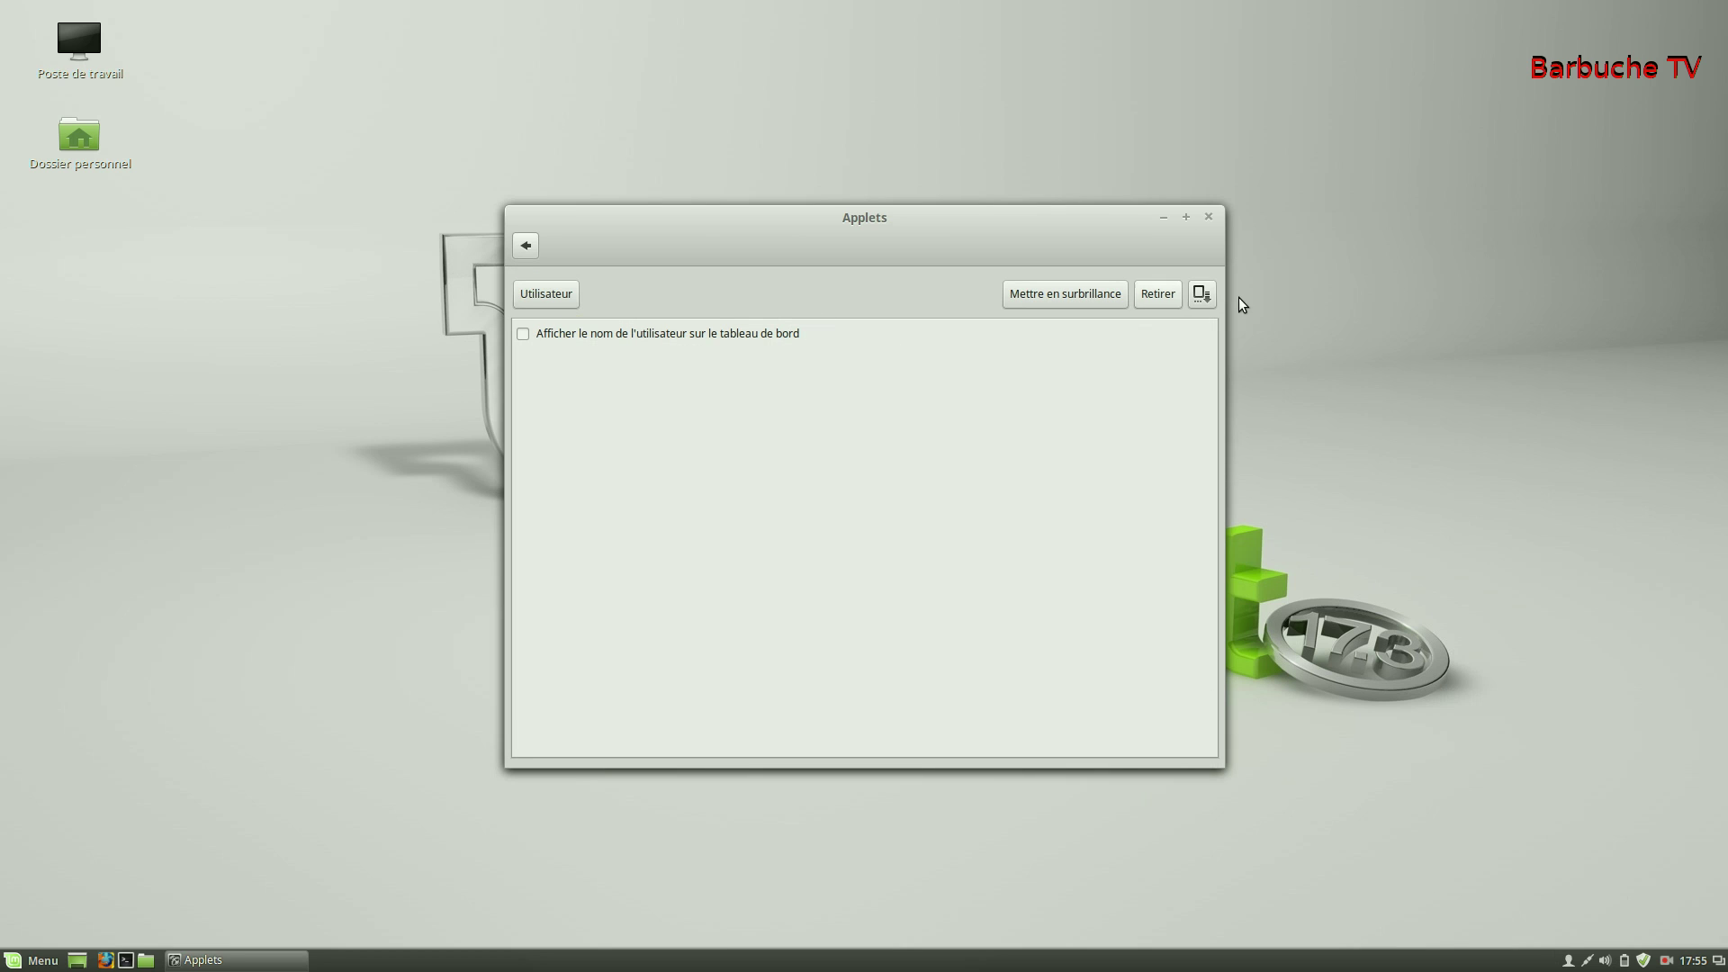
{"action": "left_click", "coordinate": [1208, 219]}
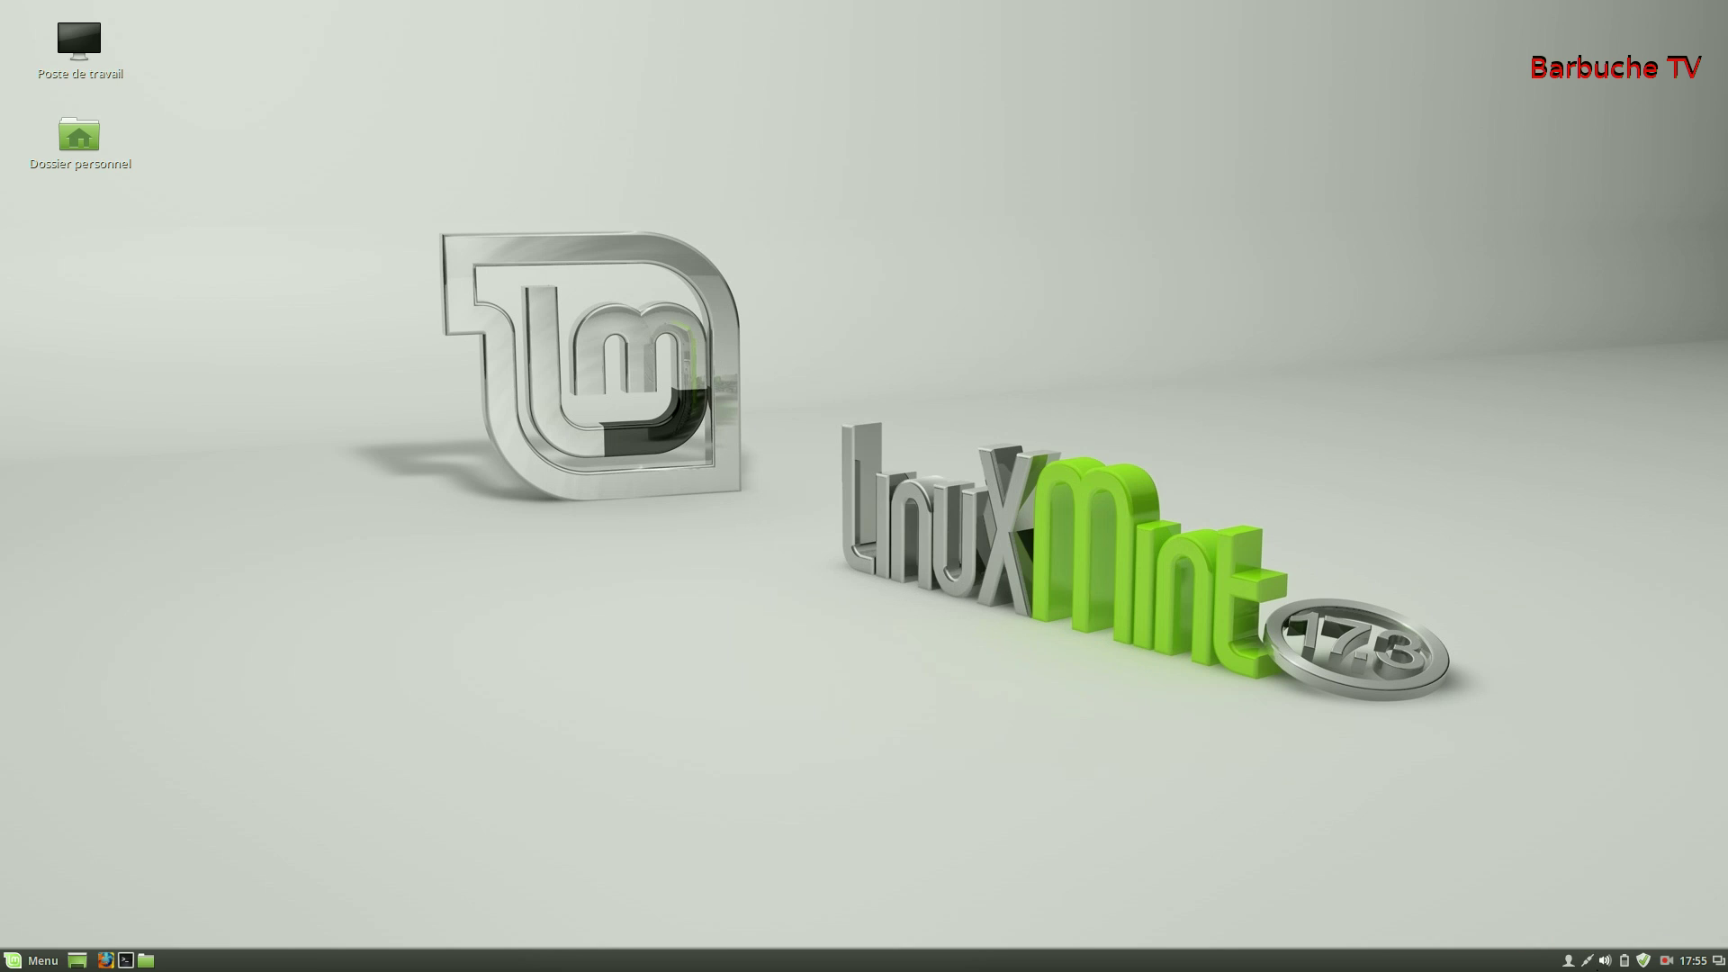
- Examine the sound applet's volume control and its available audio input and output devices
{"action": "left_click", "coordinate": [1606, 961]}
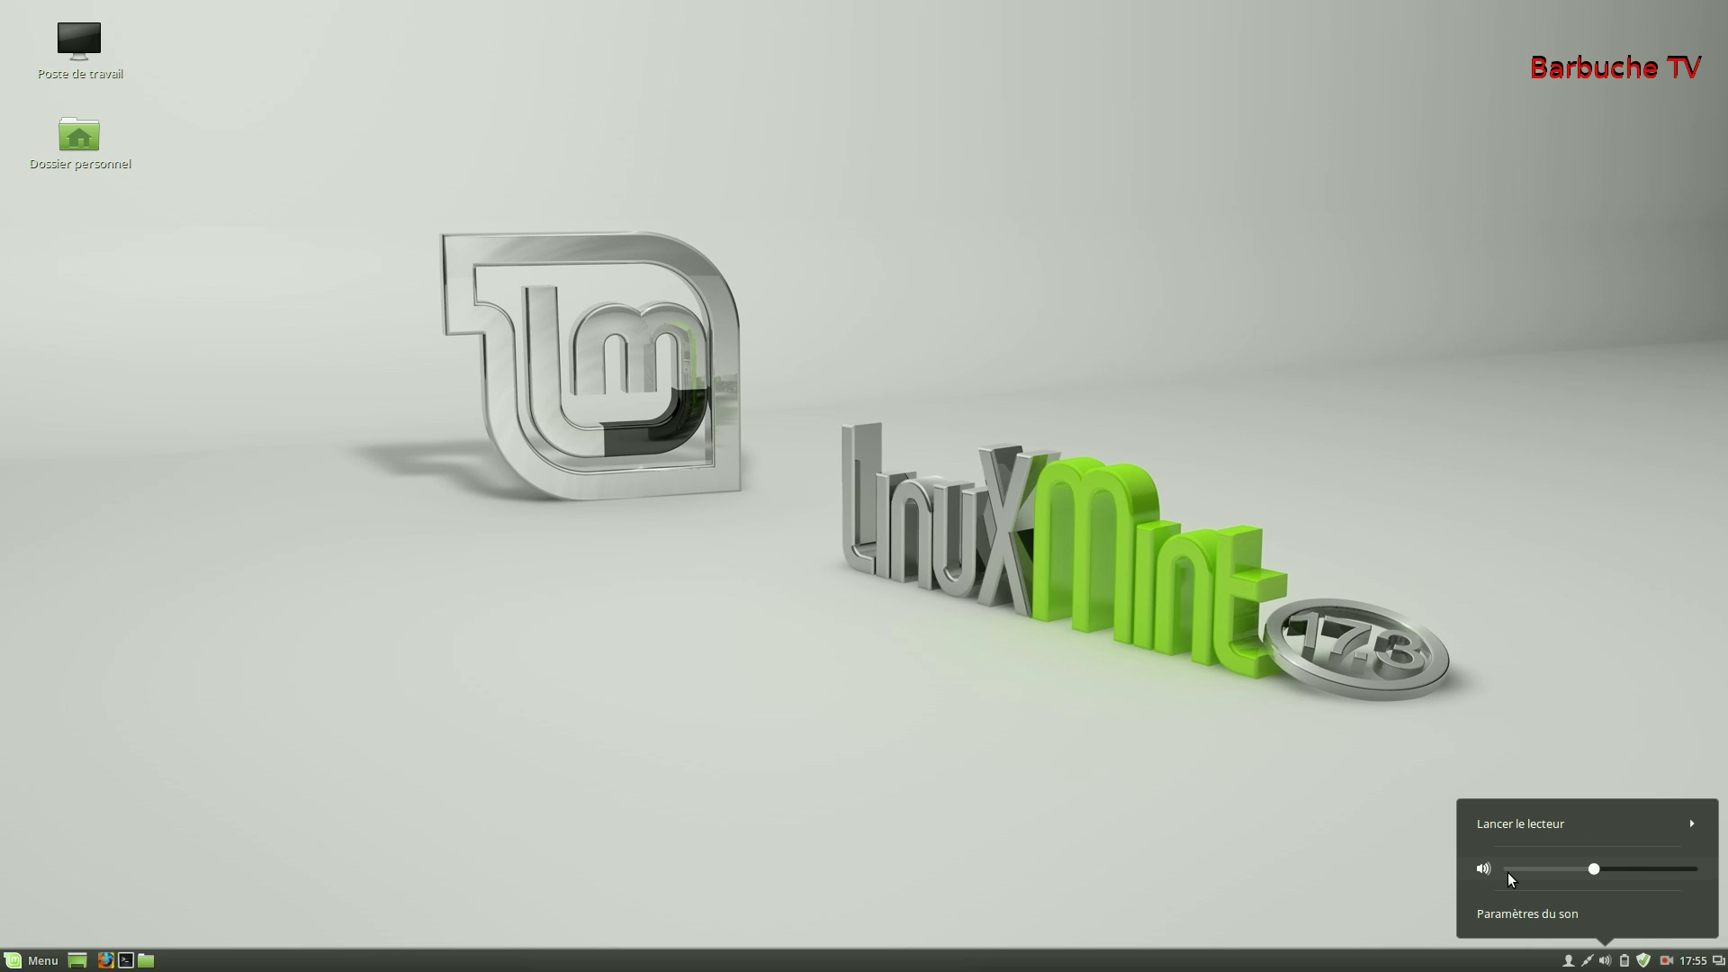
{"action": "left_click", "coordinate": [1557, 911]}
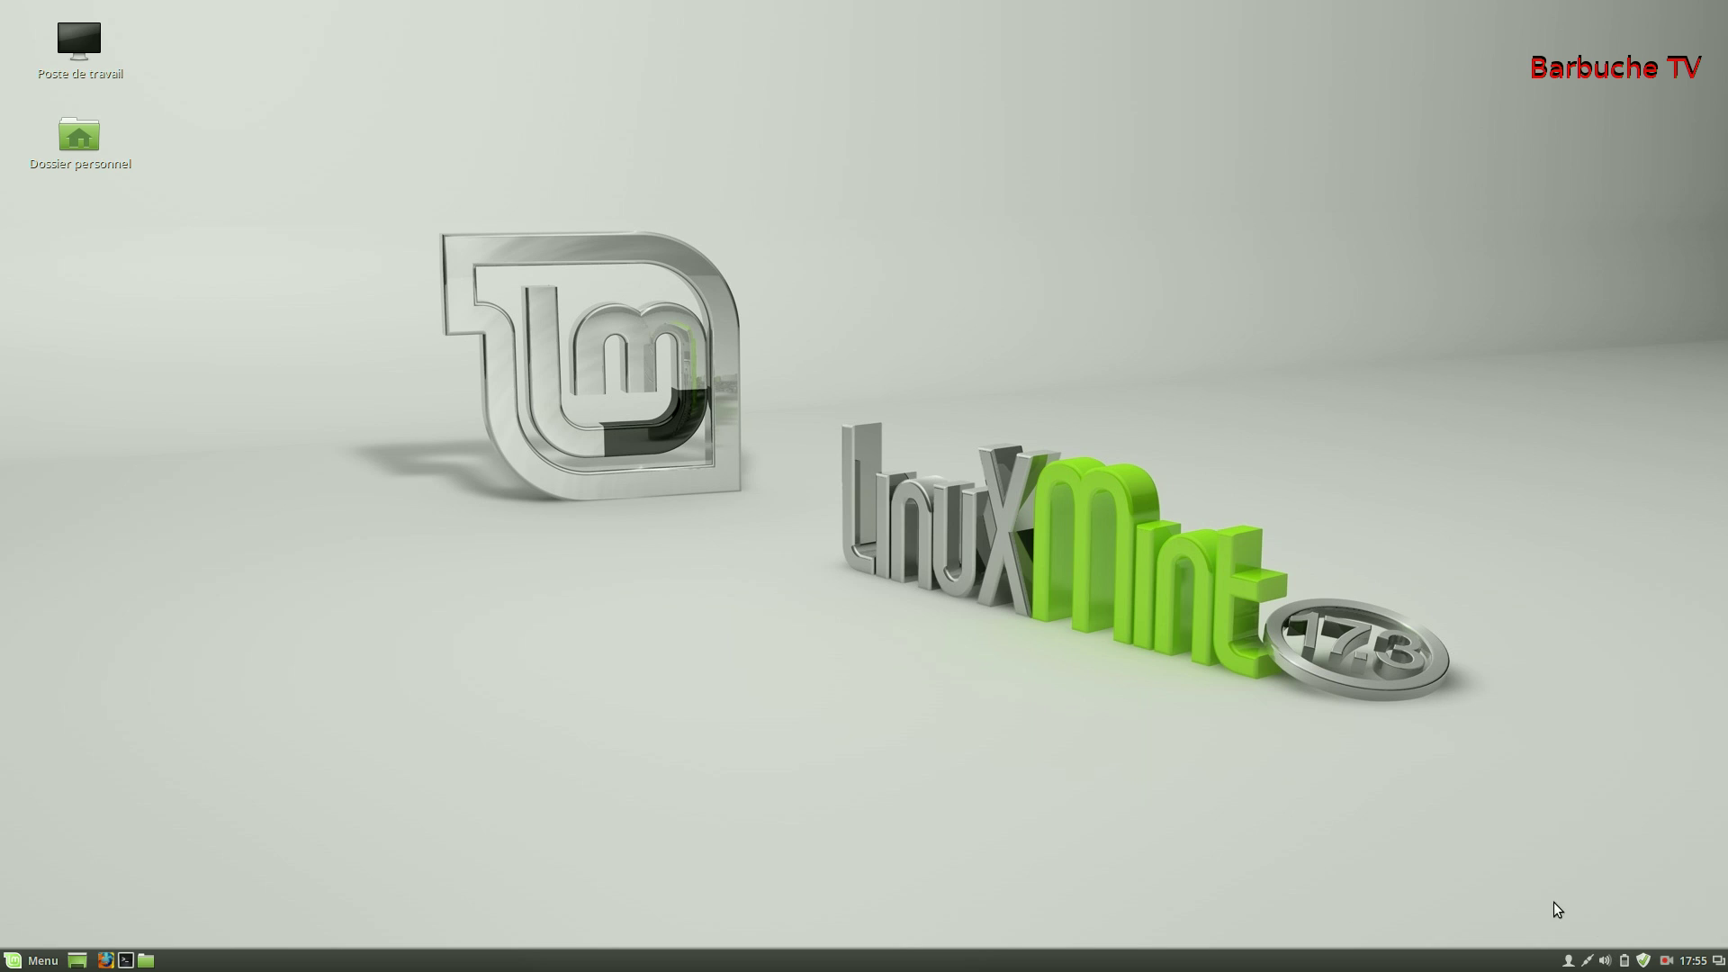
{"action": "right_click", "coordinate": [1607, 958]}
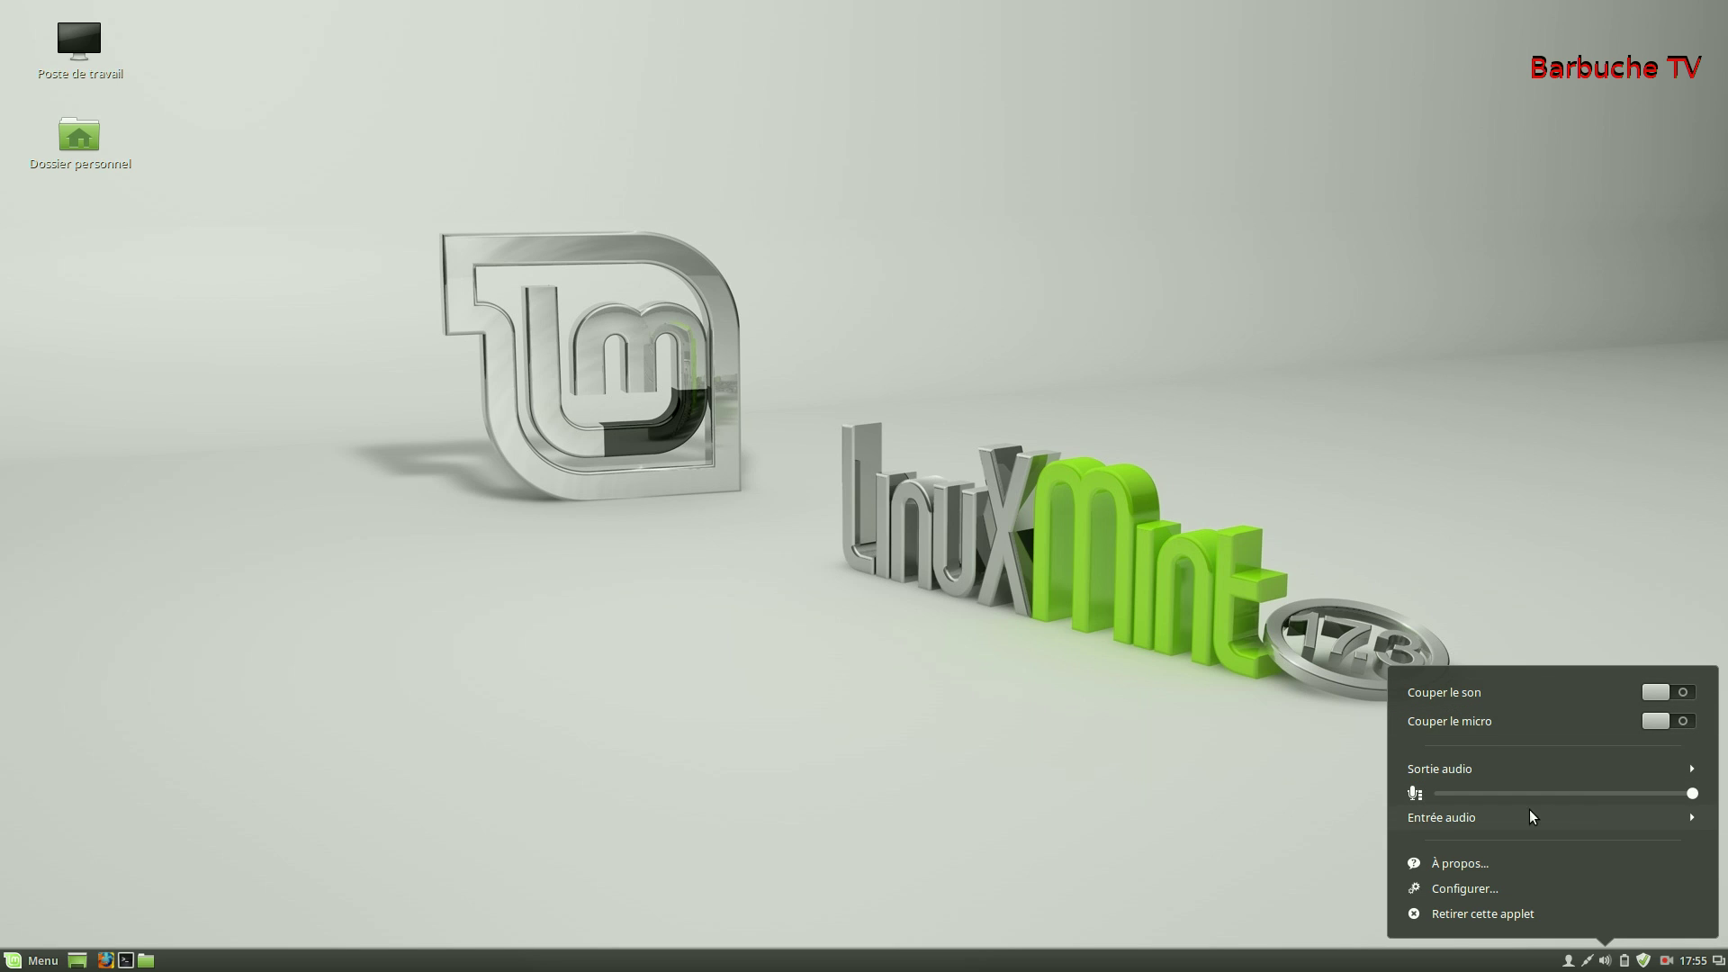
{"action": "left_click", "coordinate": [1665, 817]}
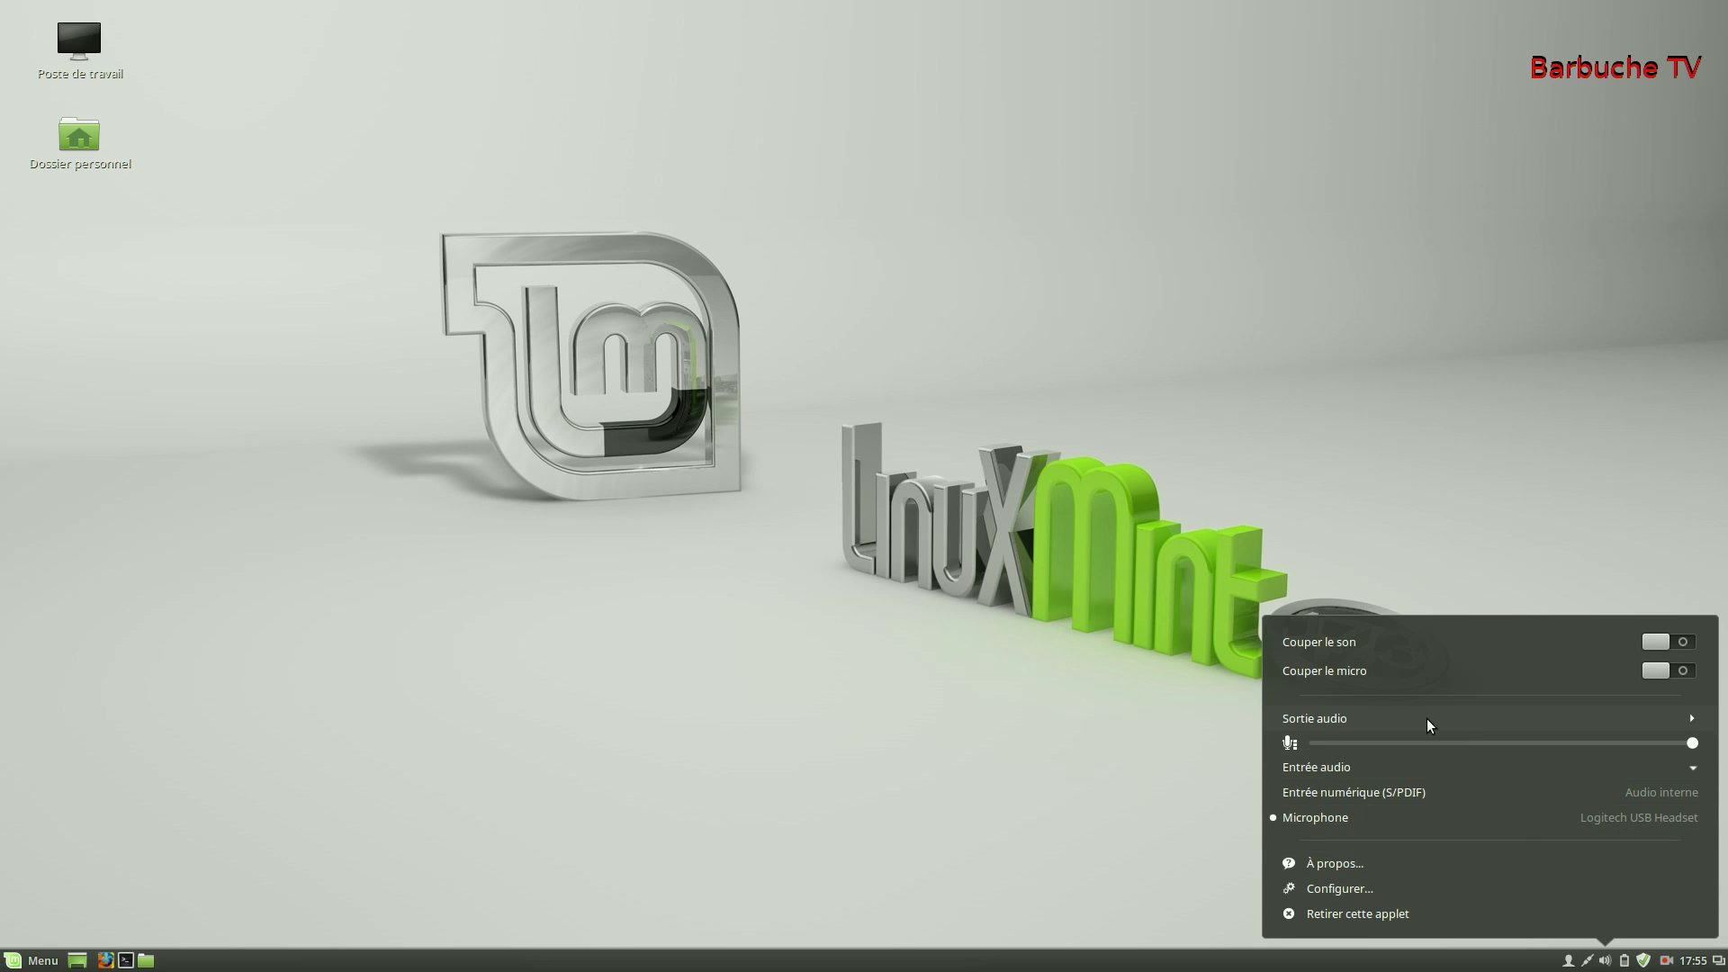
{"action": "left_click", "coordinate": [1330, 719]}
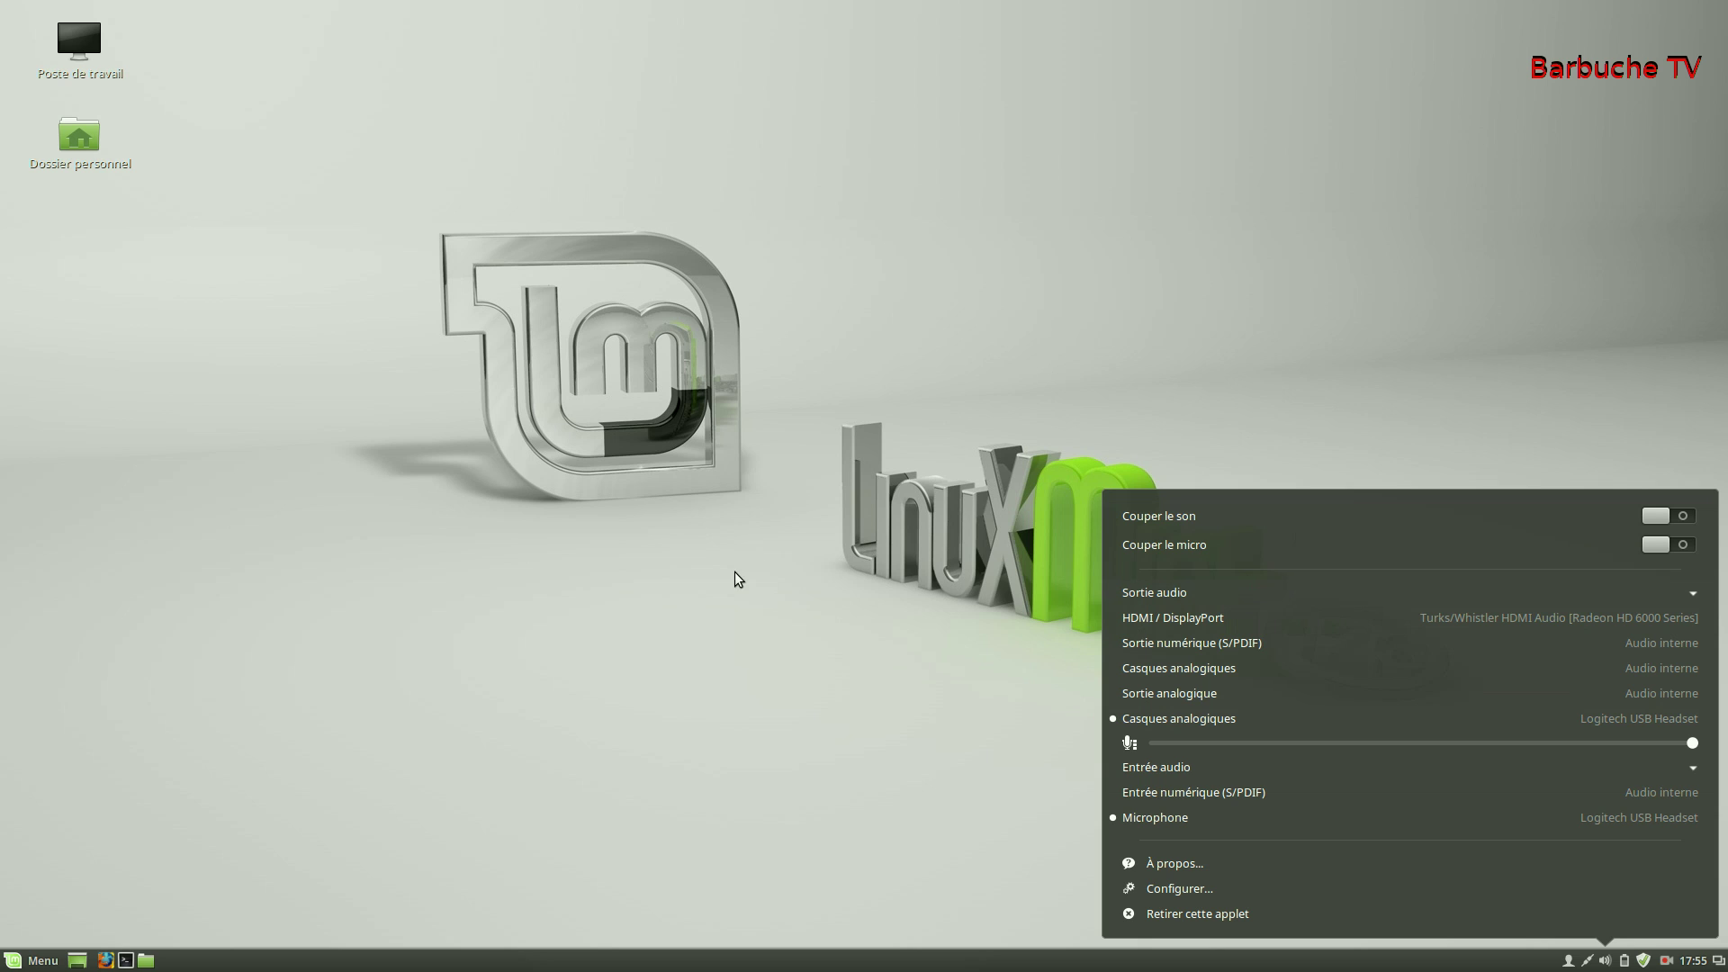
{"action": "left_click", "coordinate": [896, 526]}
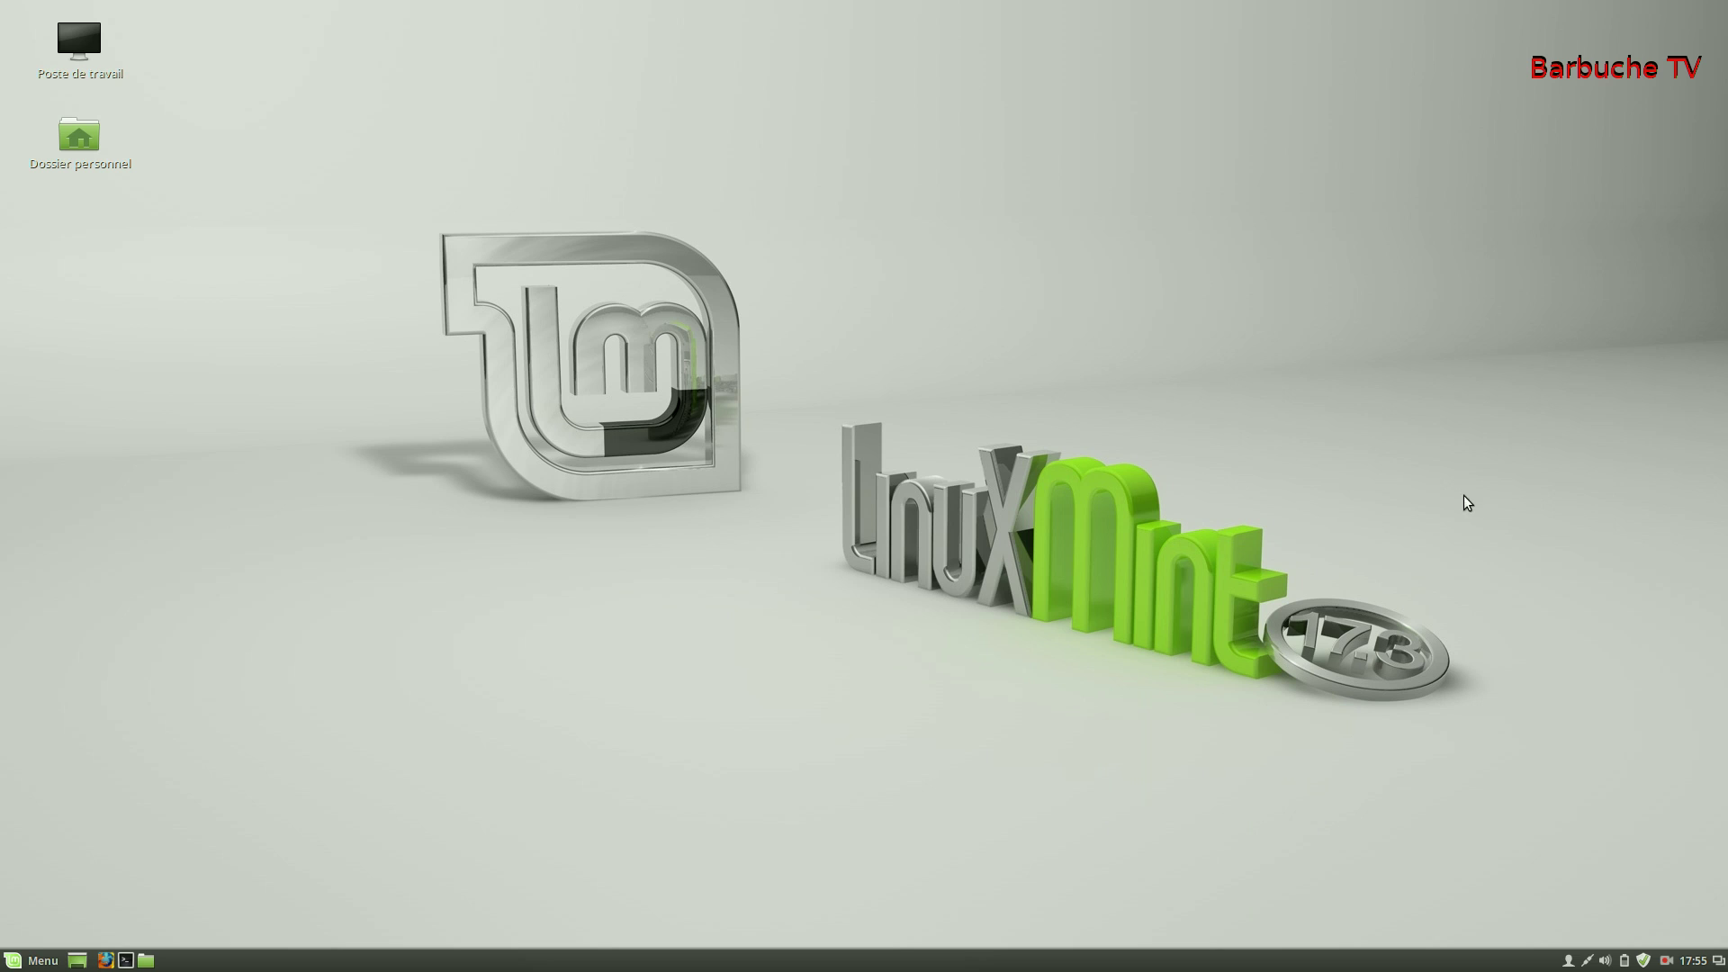
{"action": "left_click", "coordinate": [1606, 961]}
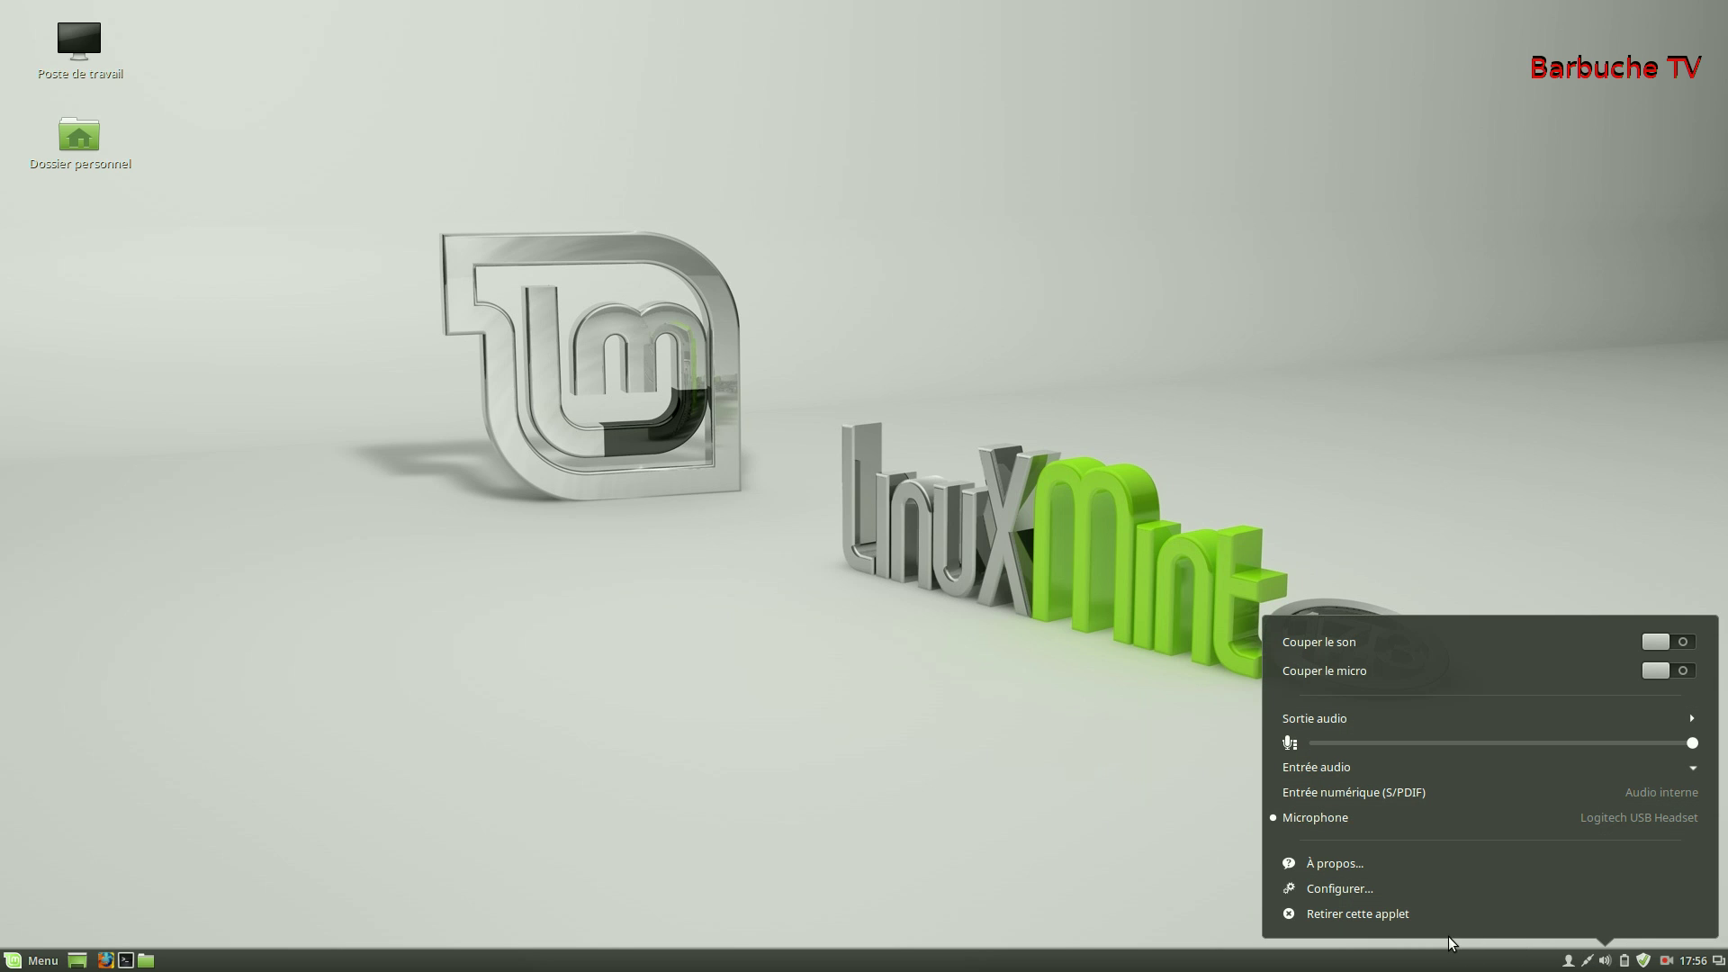
{"action": "left_click", "coordinate": [1028, 864]}
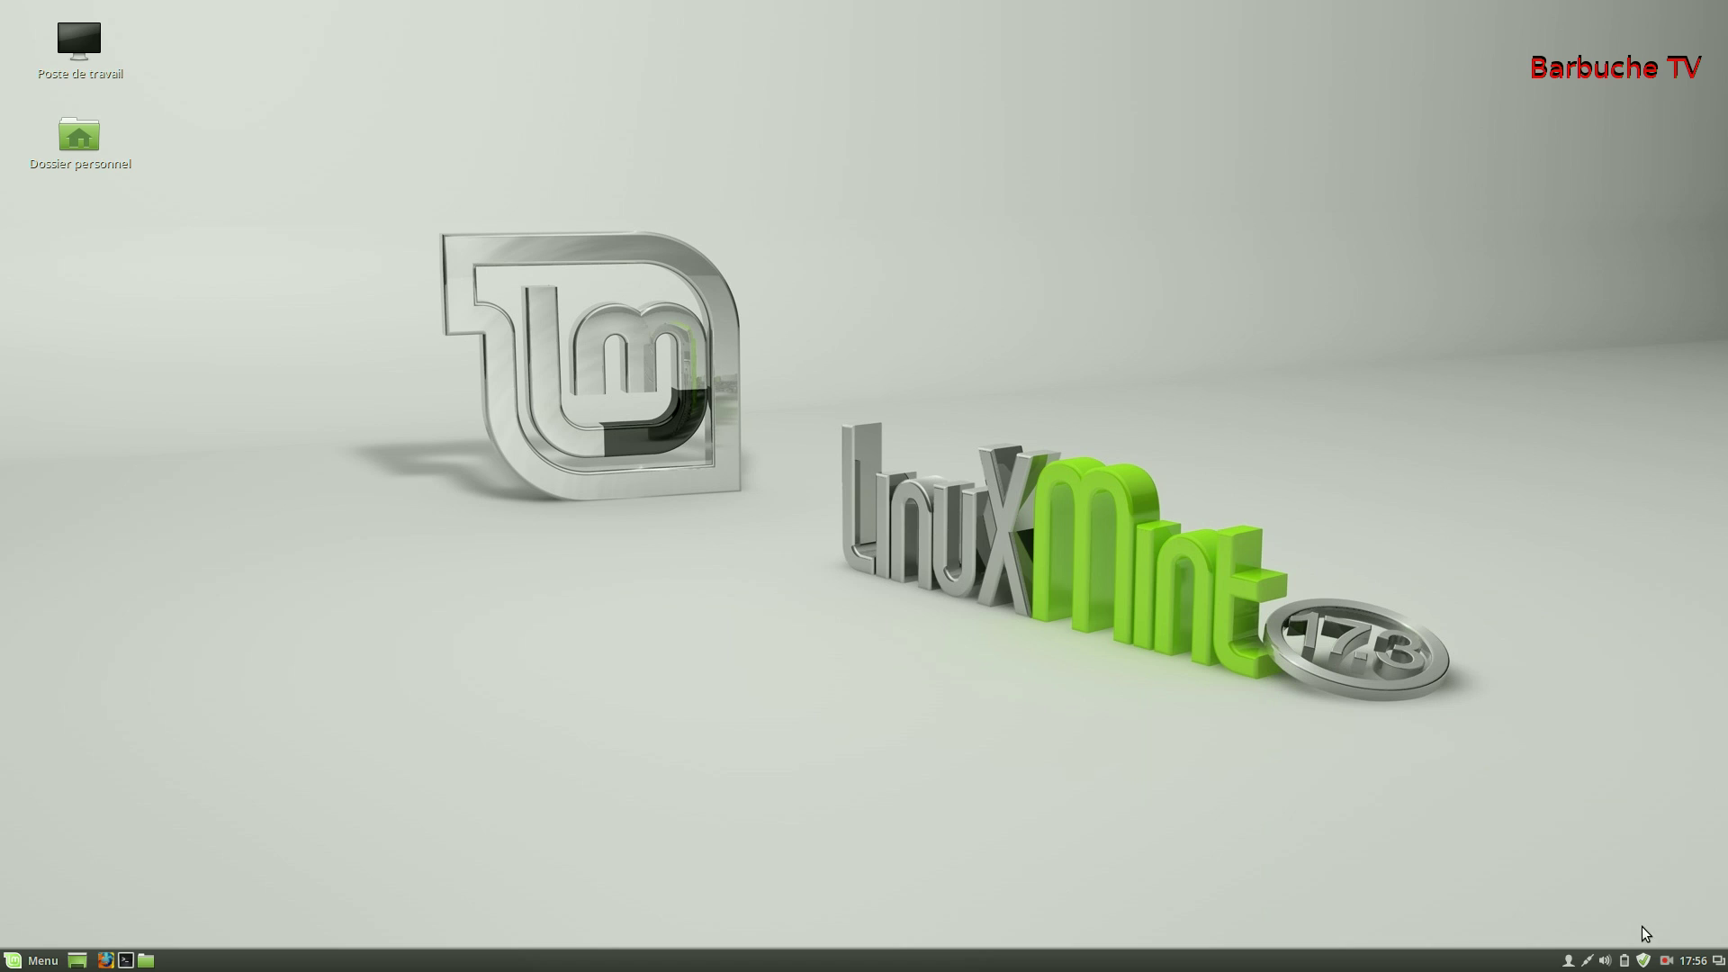
{"action": "left_click", "coordinate": [1606, 961]}
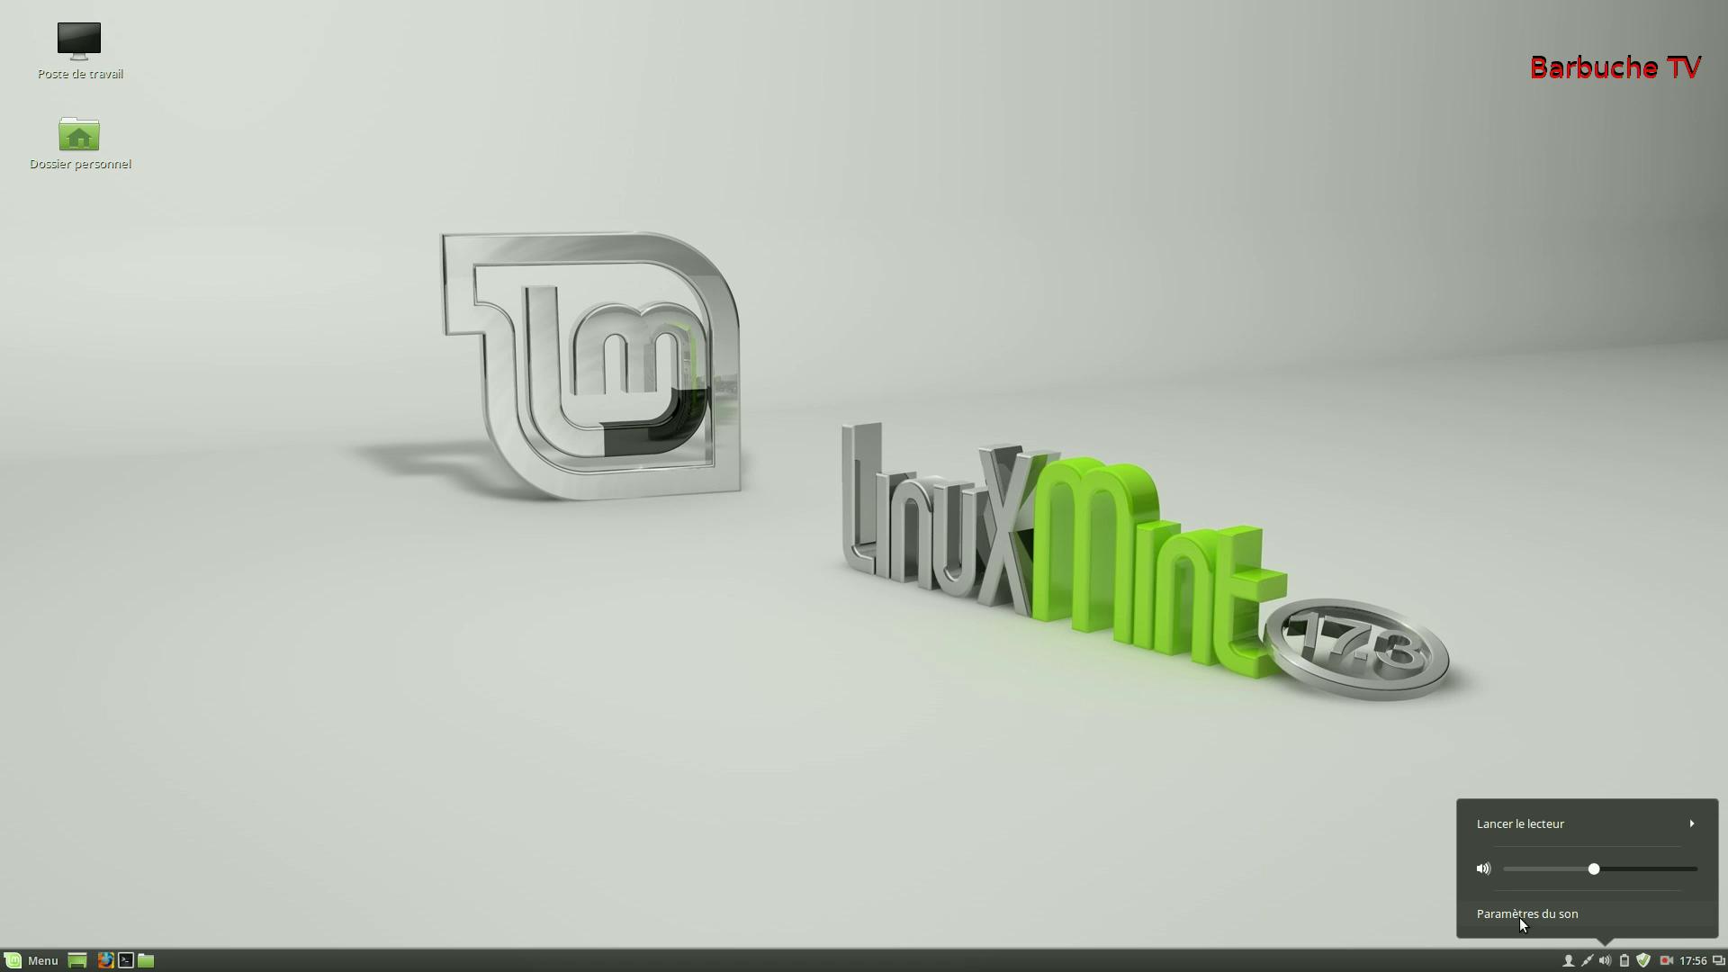
{"action": "left_click", "coordinate": [518, 606]}
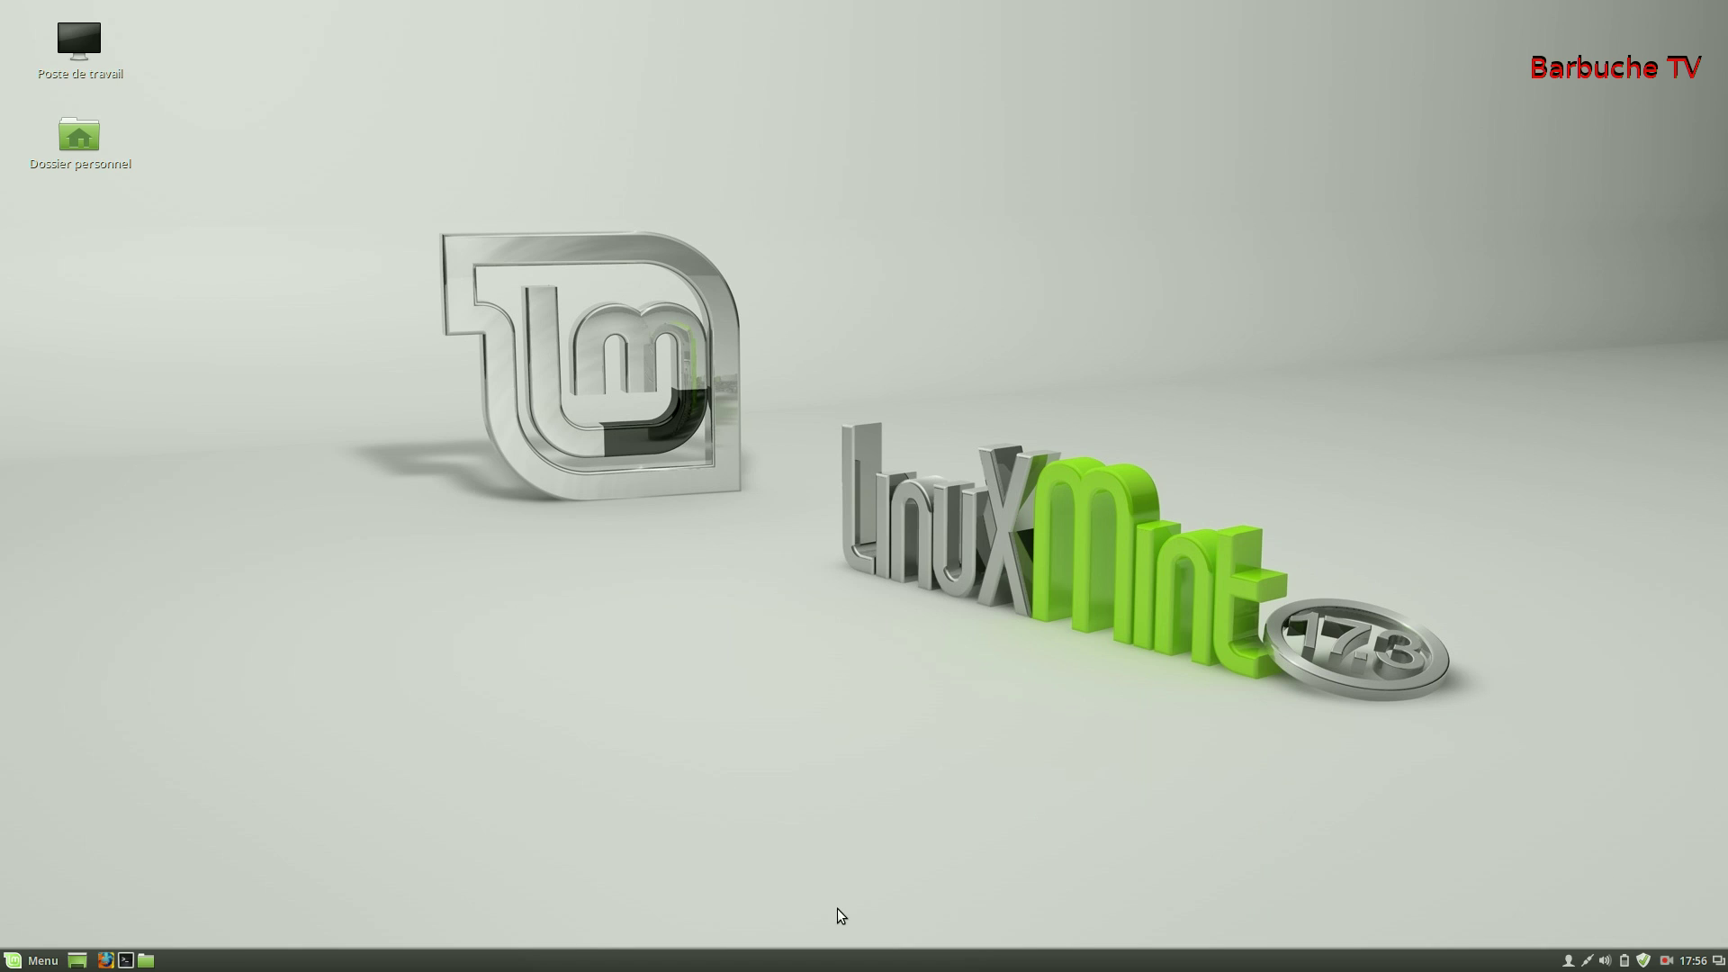
- In the system's screensaver preferences, disable locking the computer on standby and when the screen turns off, and return to the settings overview
{"action": "left_click", "coordinate": [32, 961]}
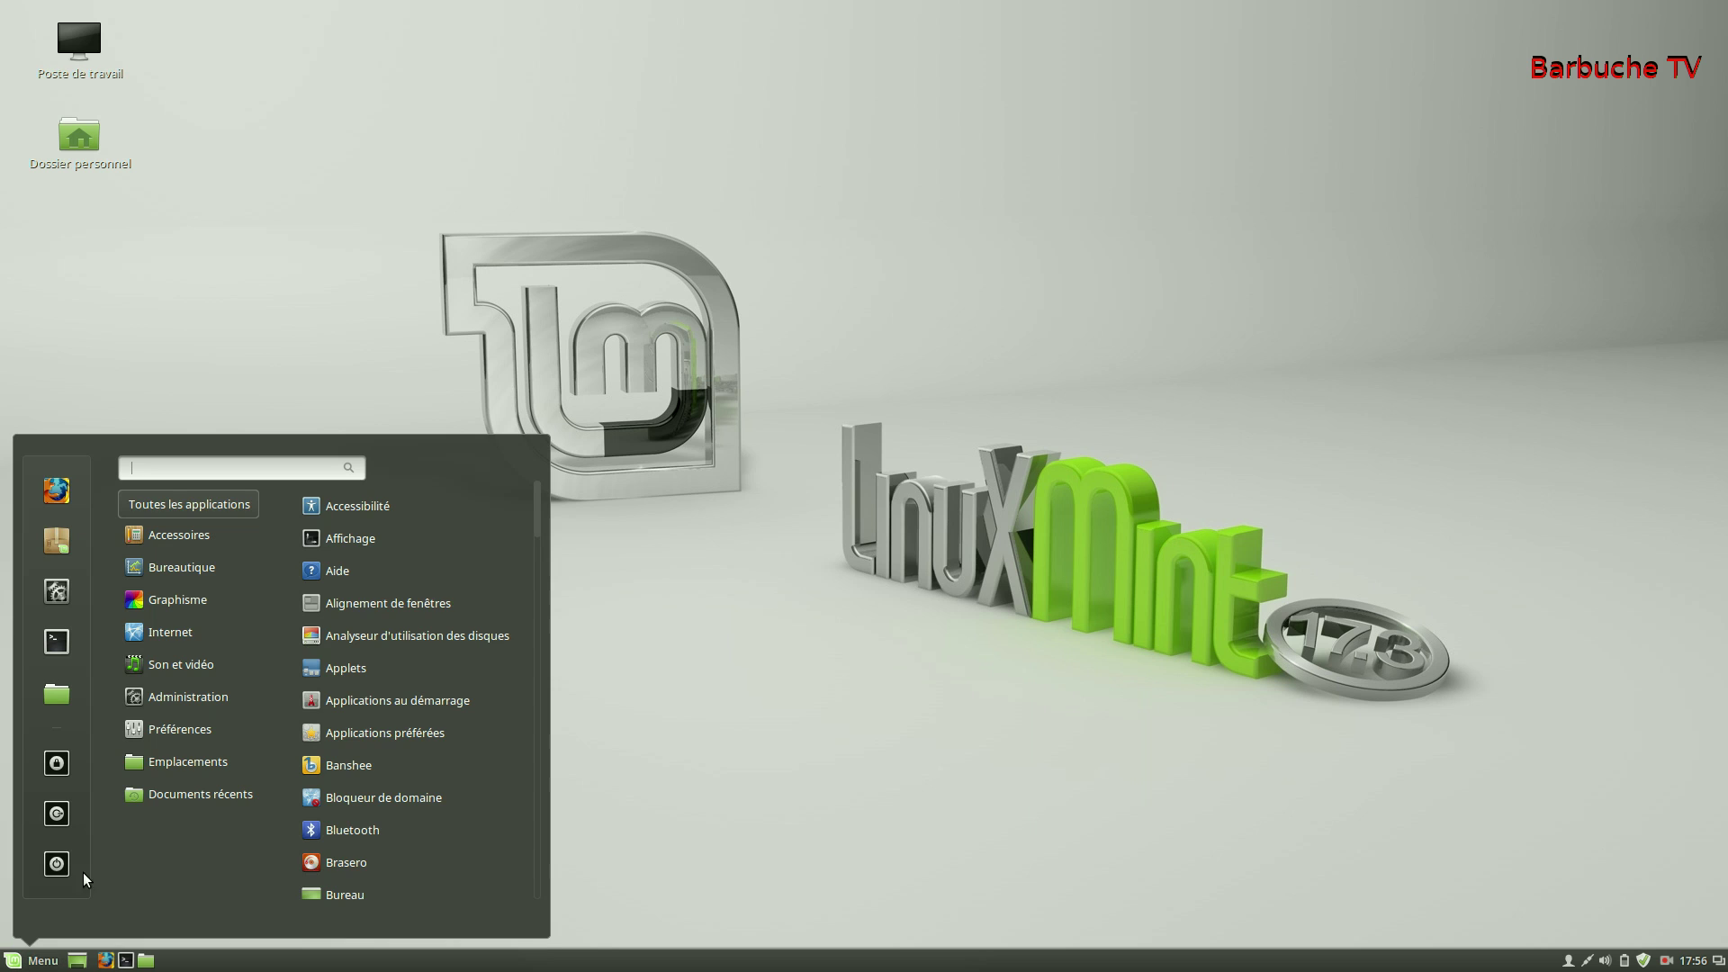
{"action": "left_click", "coordinate": [68, 585]}
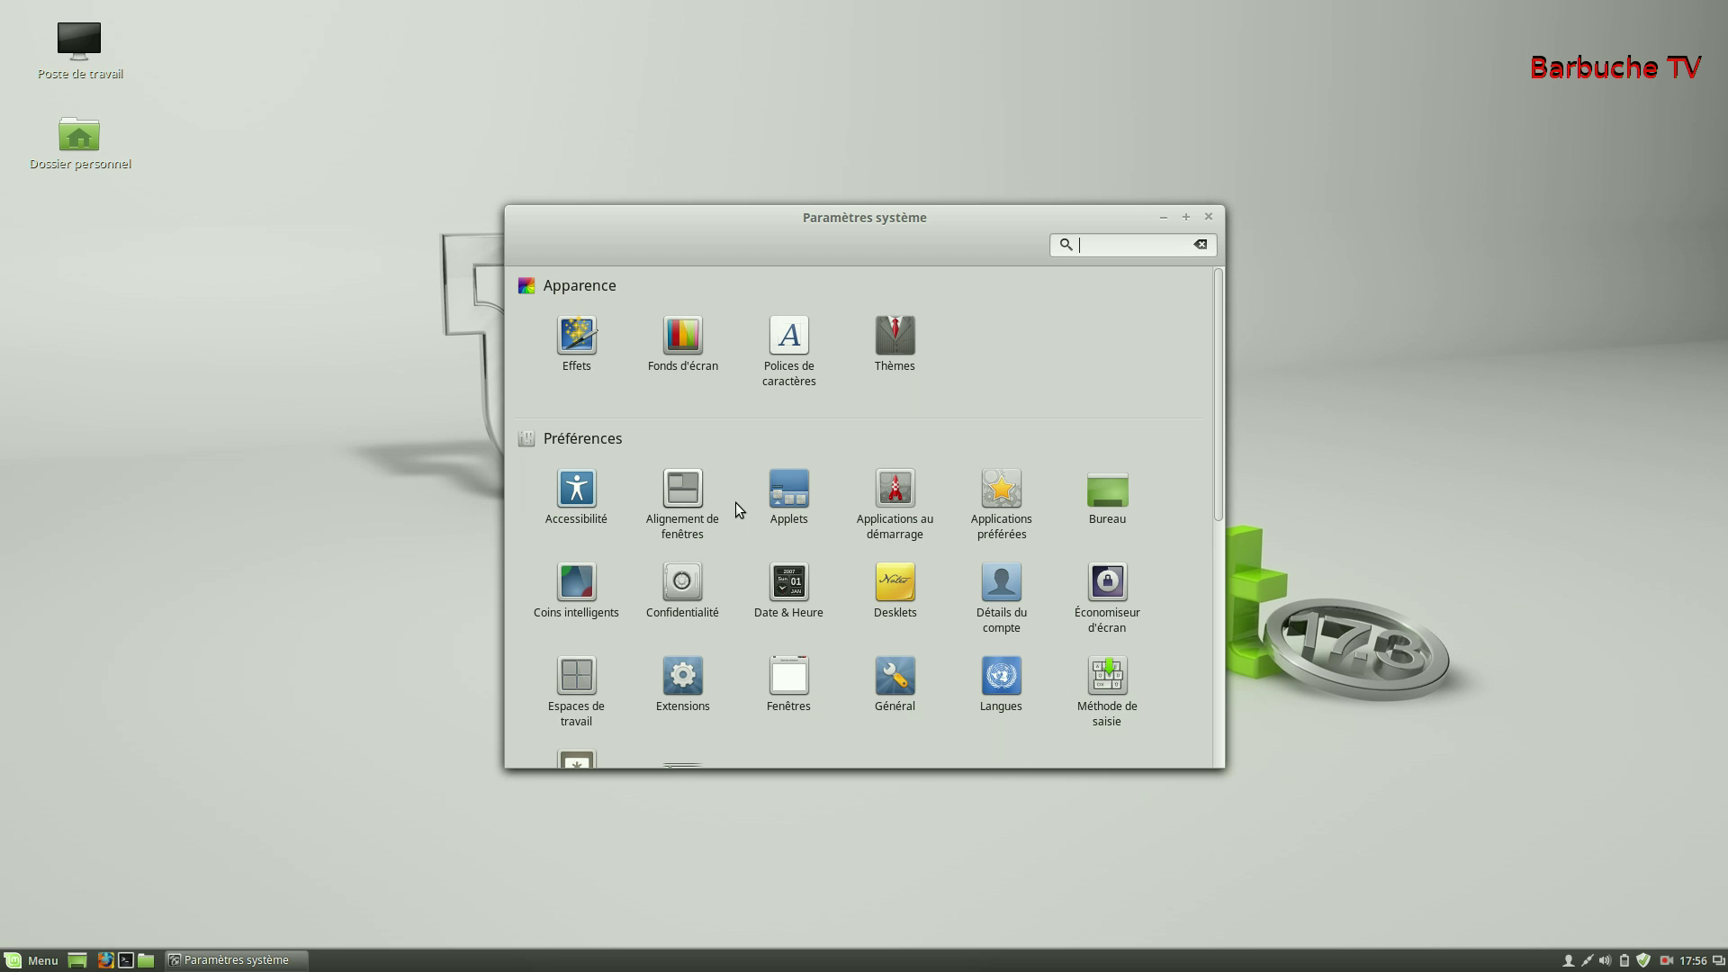
{"action": "scroll", "coordinate": [742, 512], "scroll_direction": "down", "scroll_amount": 1}
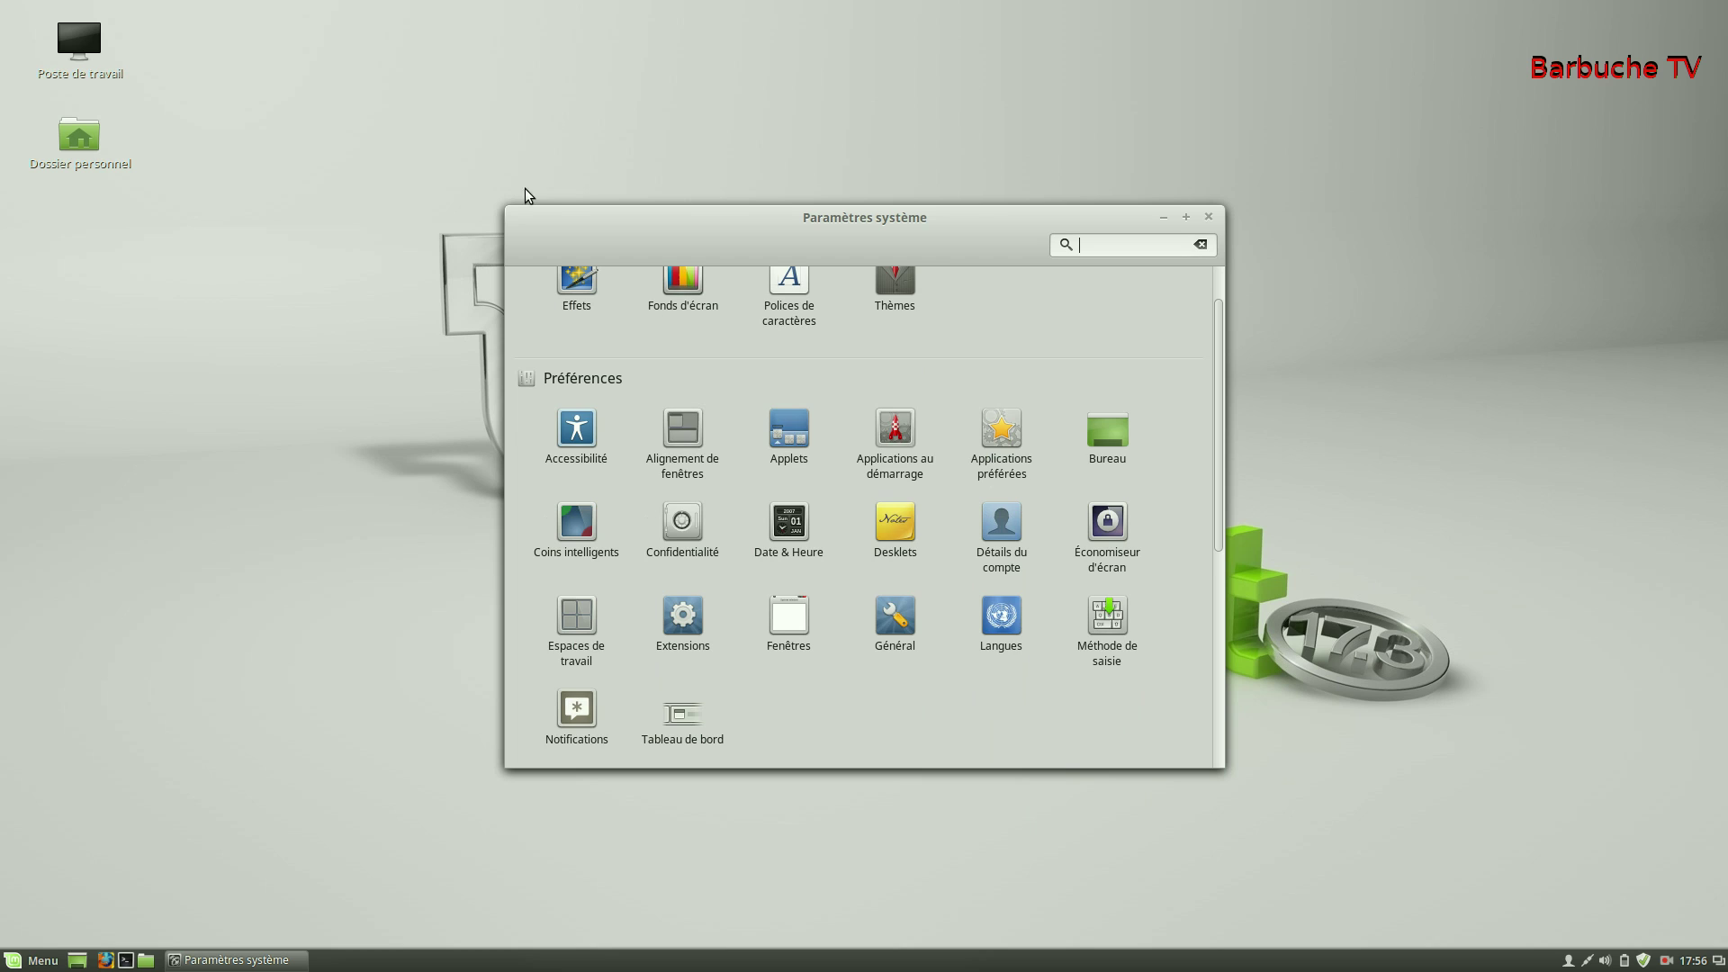
{"action": "scroll", "coordinate": [518, 486], "scroll_direction": "down", "scroll_amount": 1}
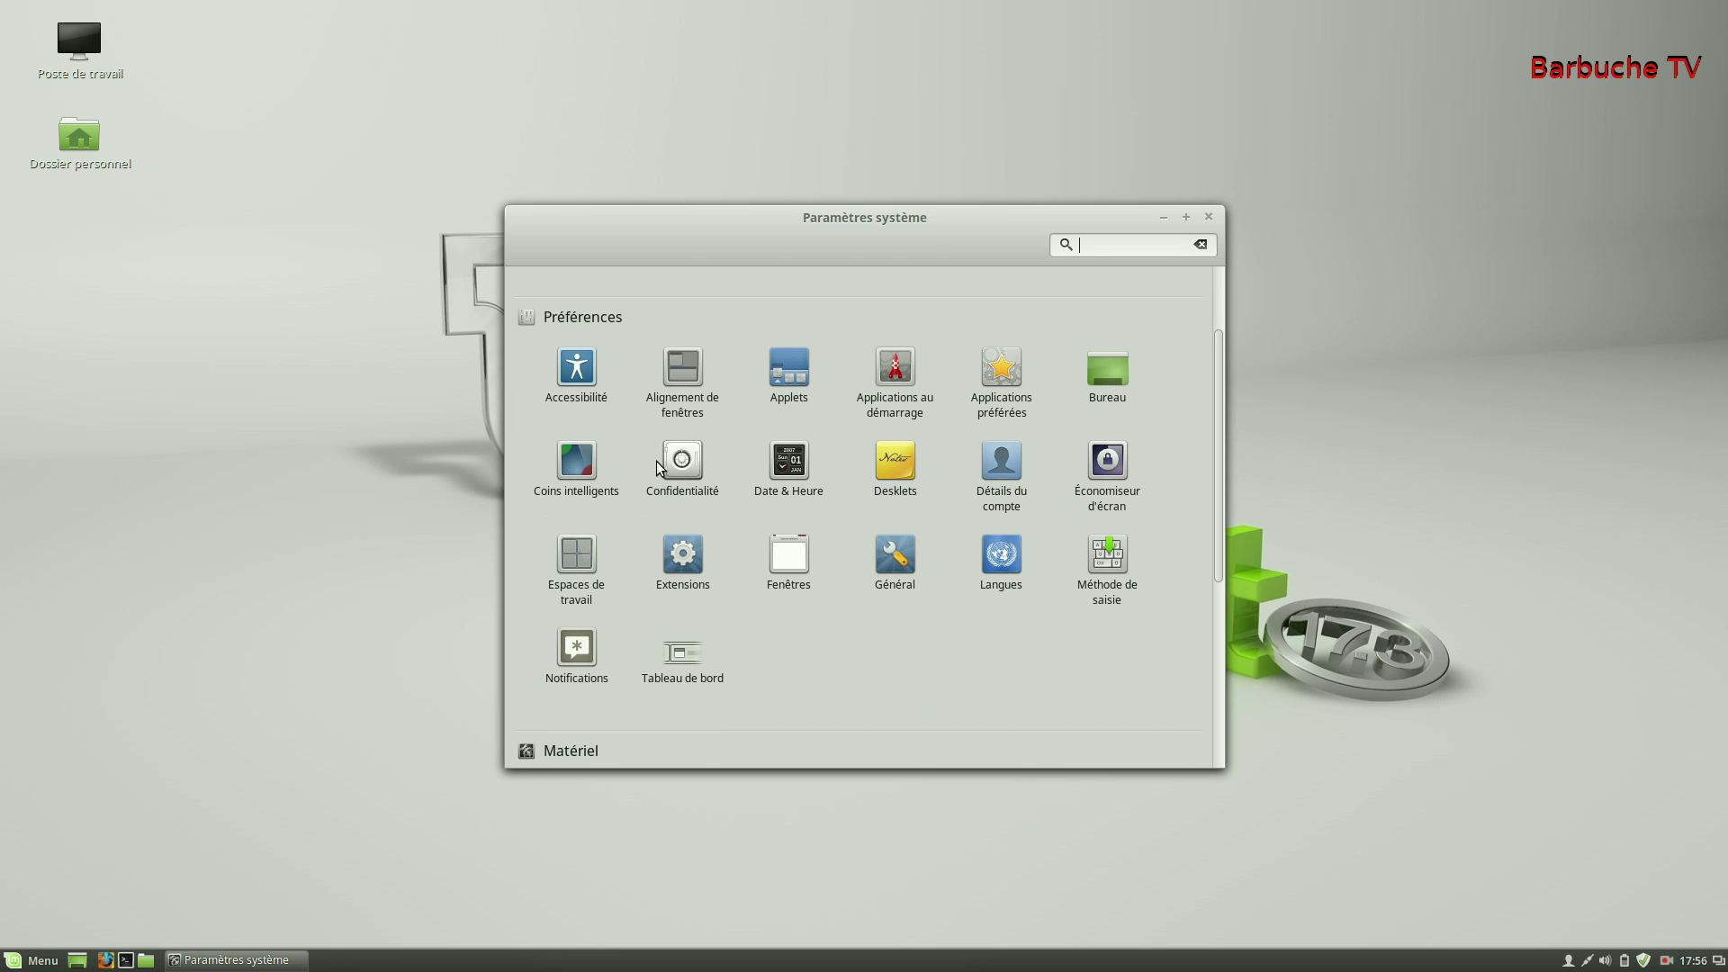
{"action": "left_click", "coordinate": [1112, 465]}
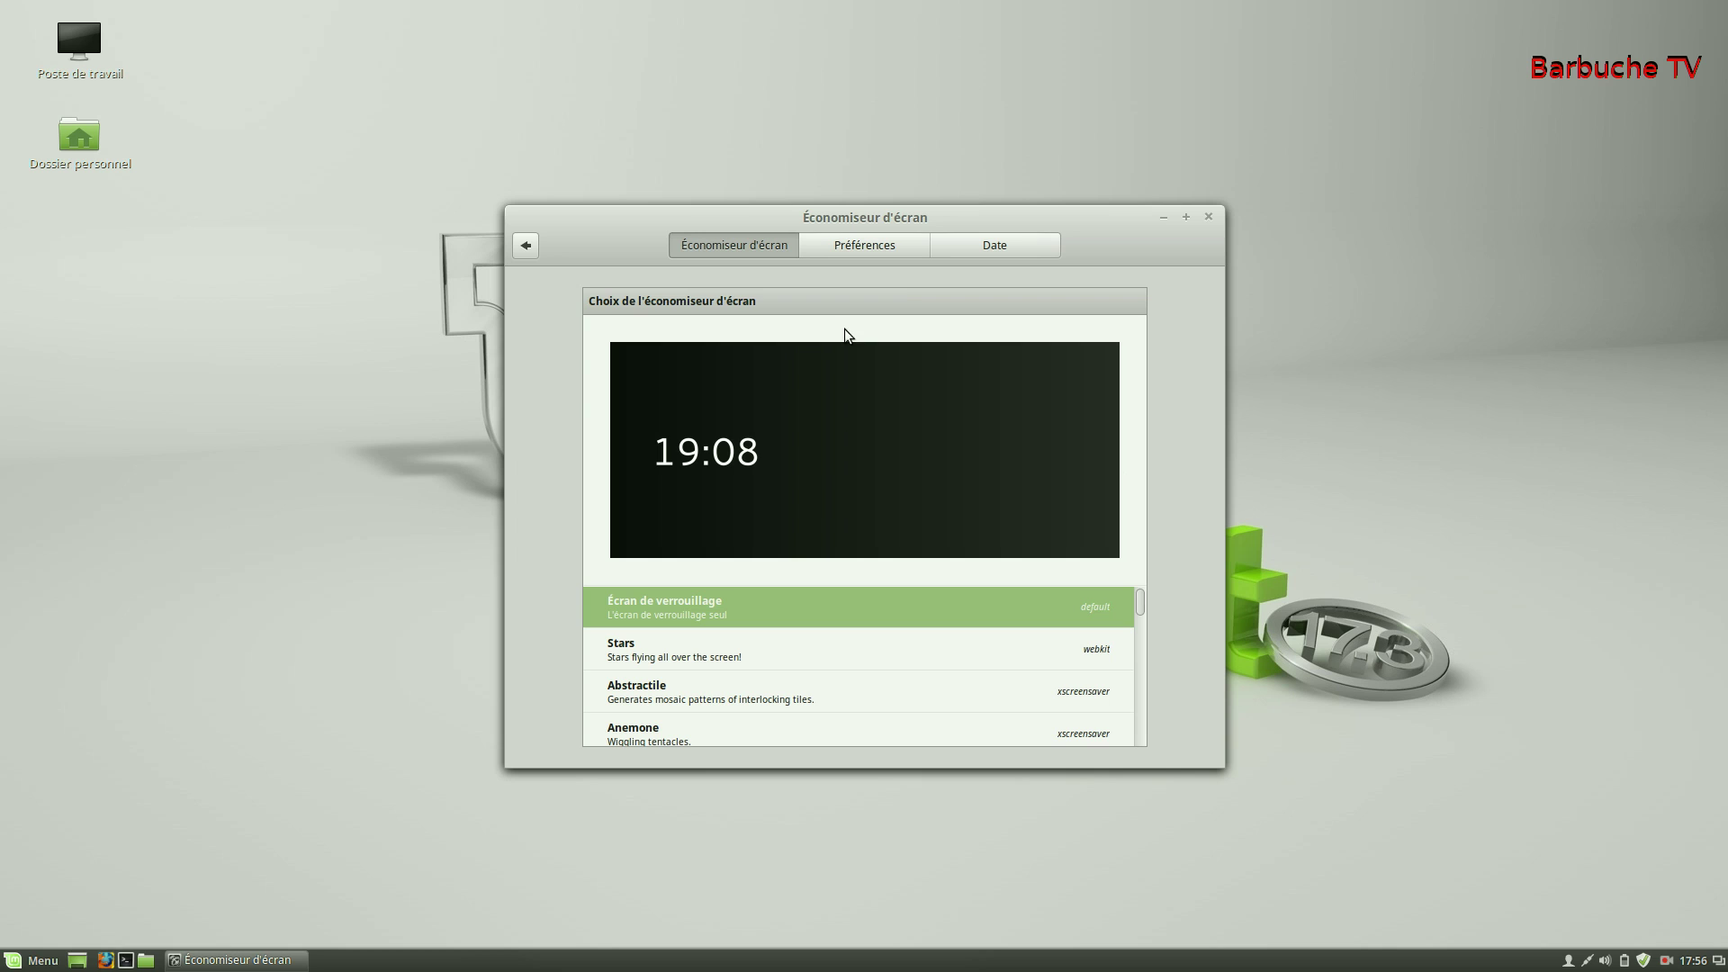
{"action": "left_click", "coordinate": [895, 241]}
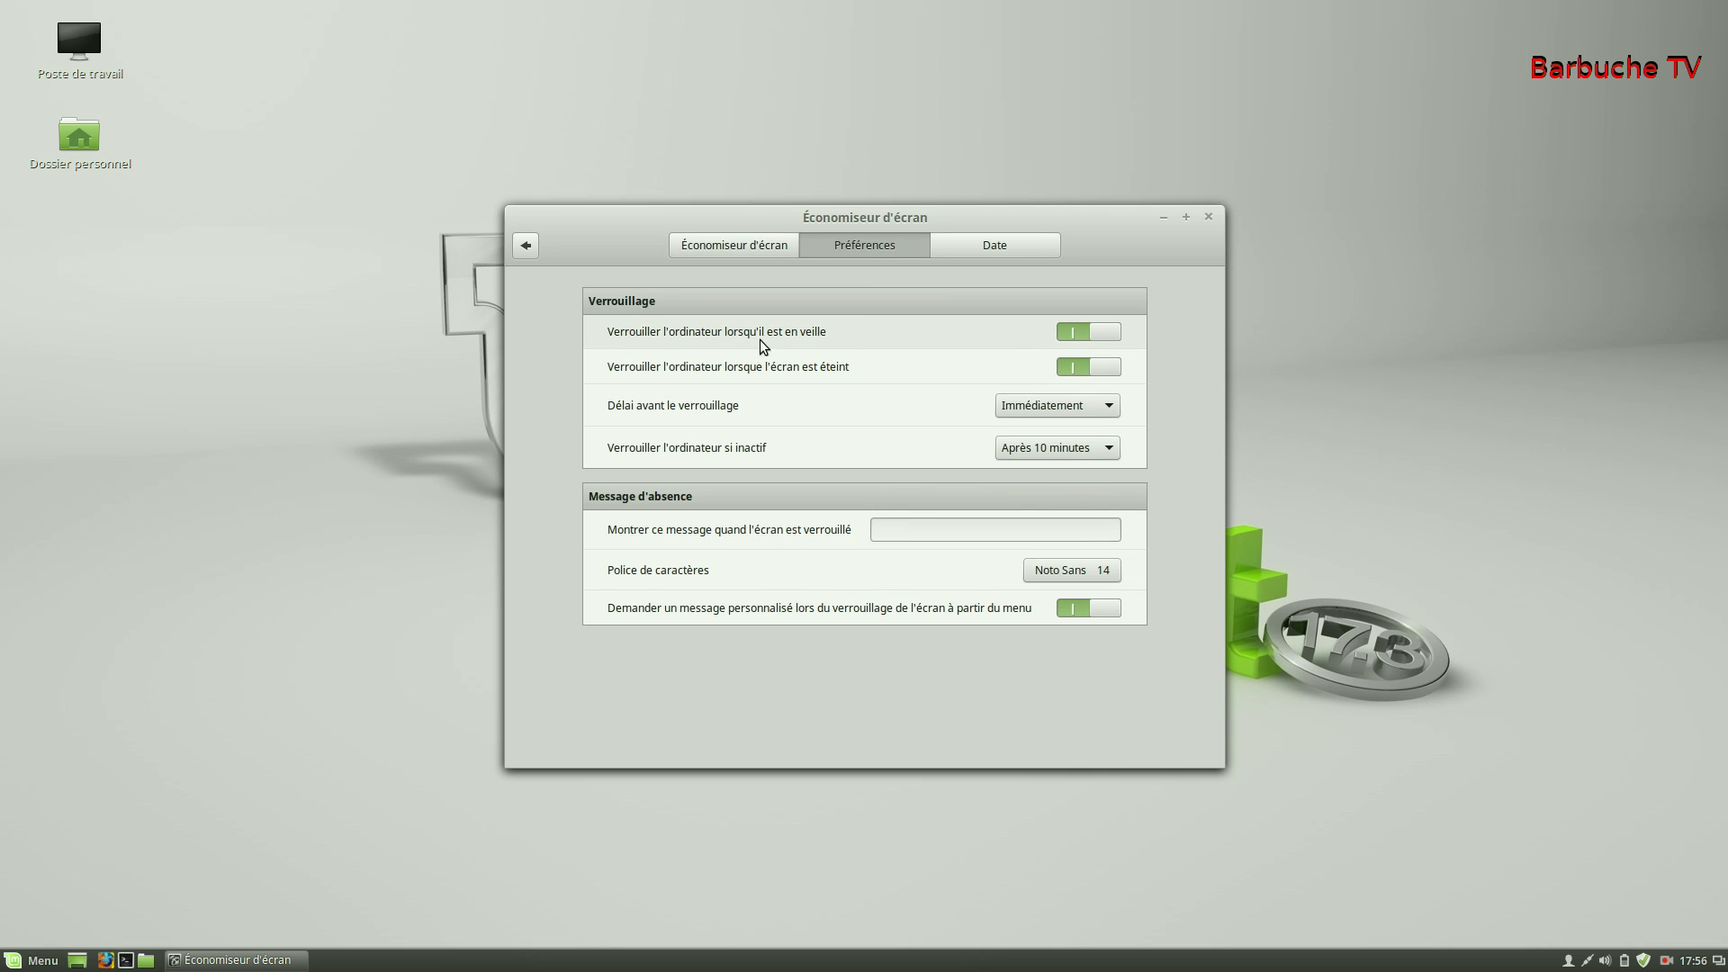
{"action": "left_click", "coordinate": [1097, 333]}
{"action": "left_click", "coordinate": [1094, 368]}
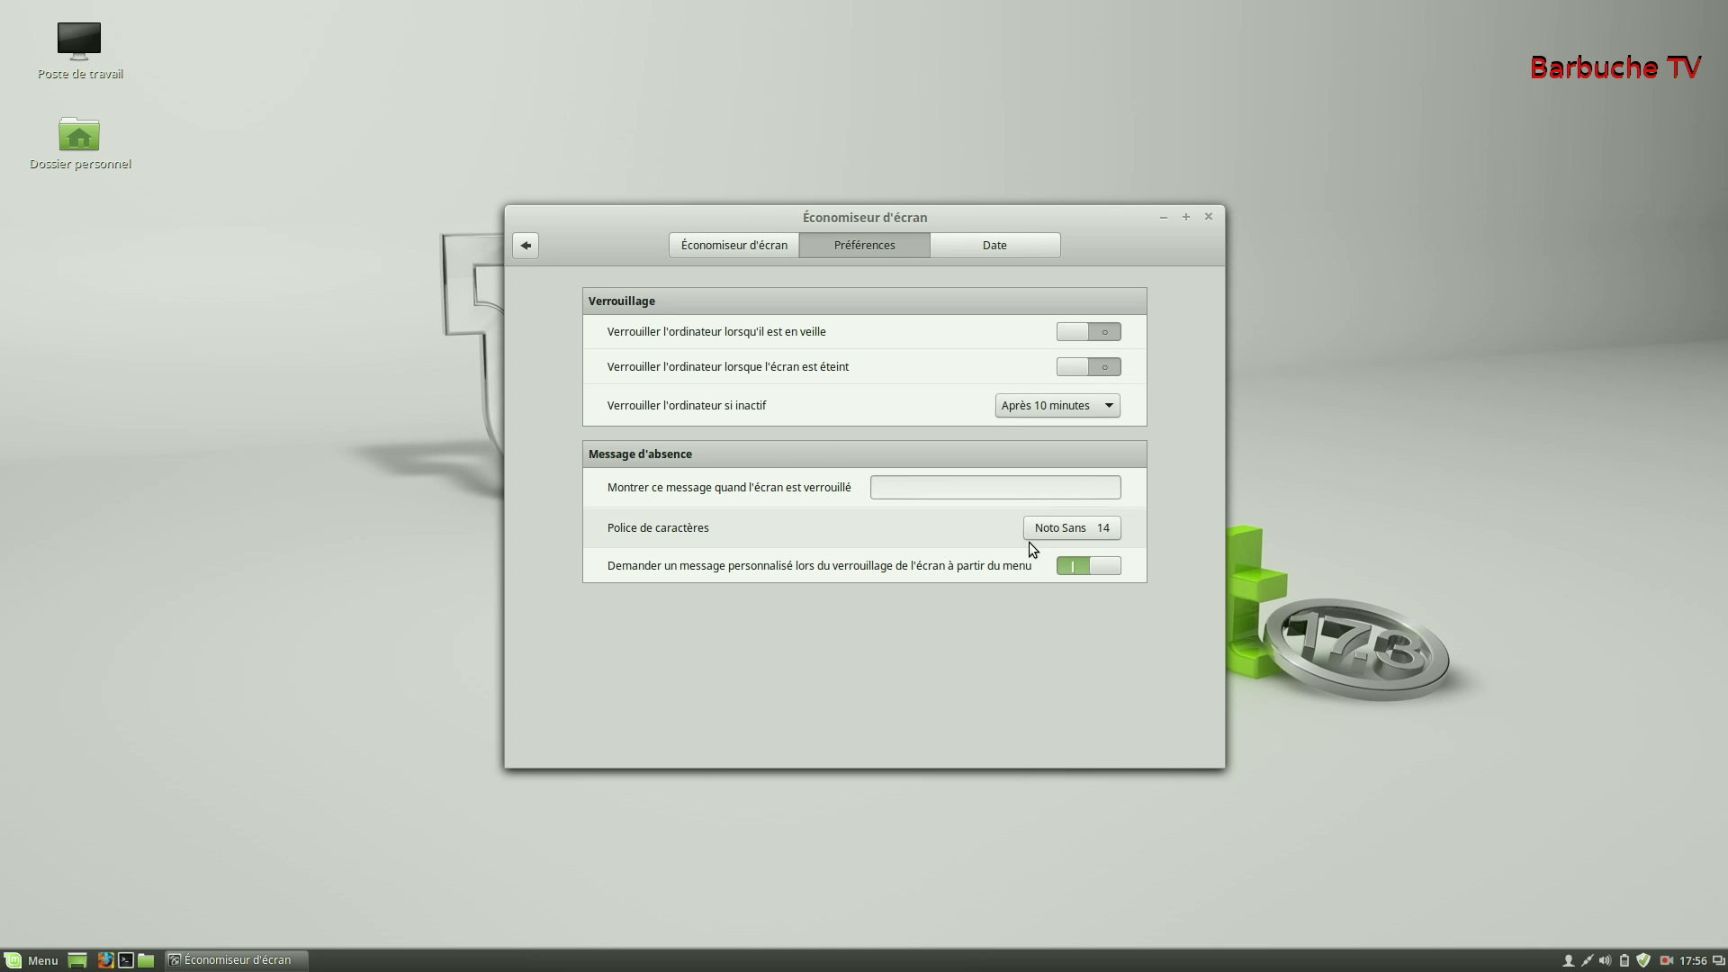
{"action": "left_click", "coordinate": [535, 252]}
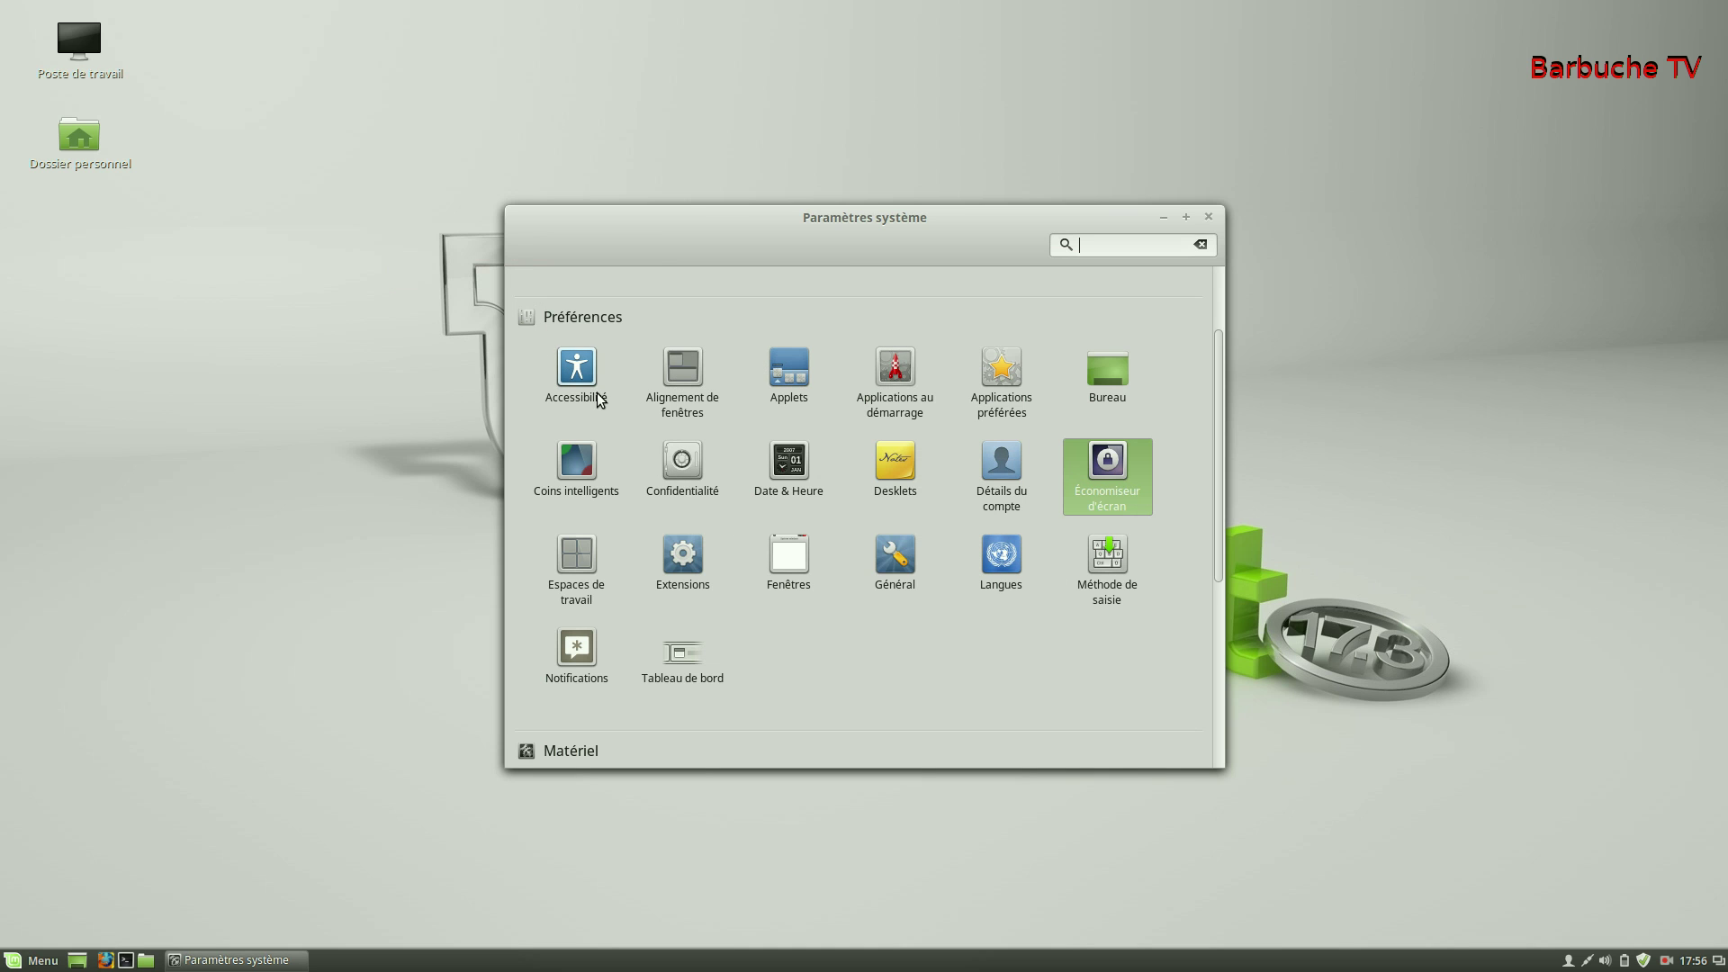
- Examine the startup applications, browse the programs that can be added, select Fichiers, and return to the system settings without adding it
{"action": "scroll", "coordinate": [738, 630], "scroll_direction": "down", "scroll_amount": 3}
{"action": "scroll", "coordinate": [738, 630], "scroll_direction": "up", "scroll_amount": 3}
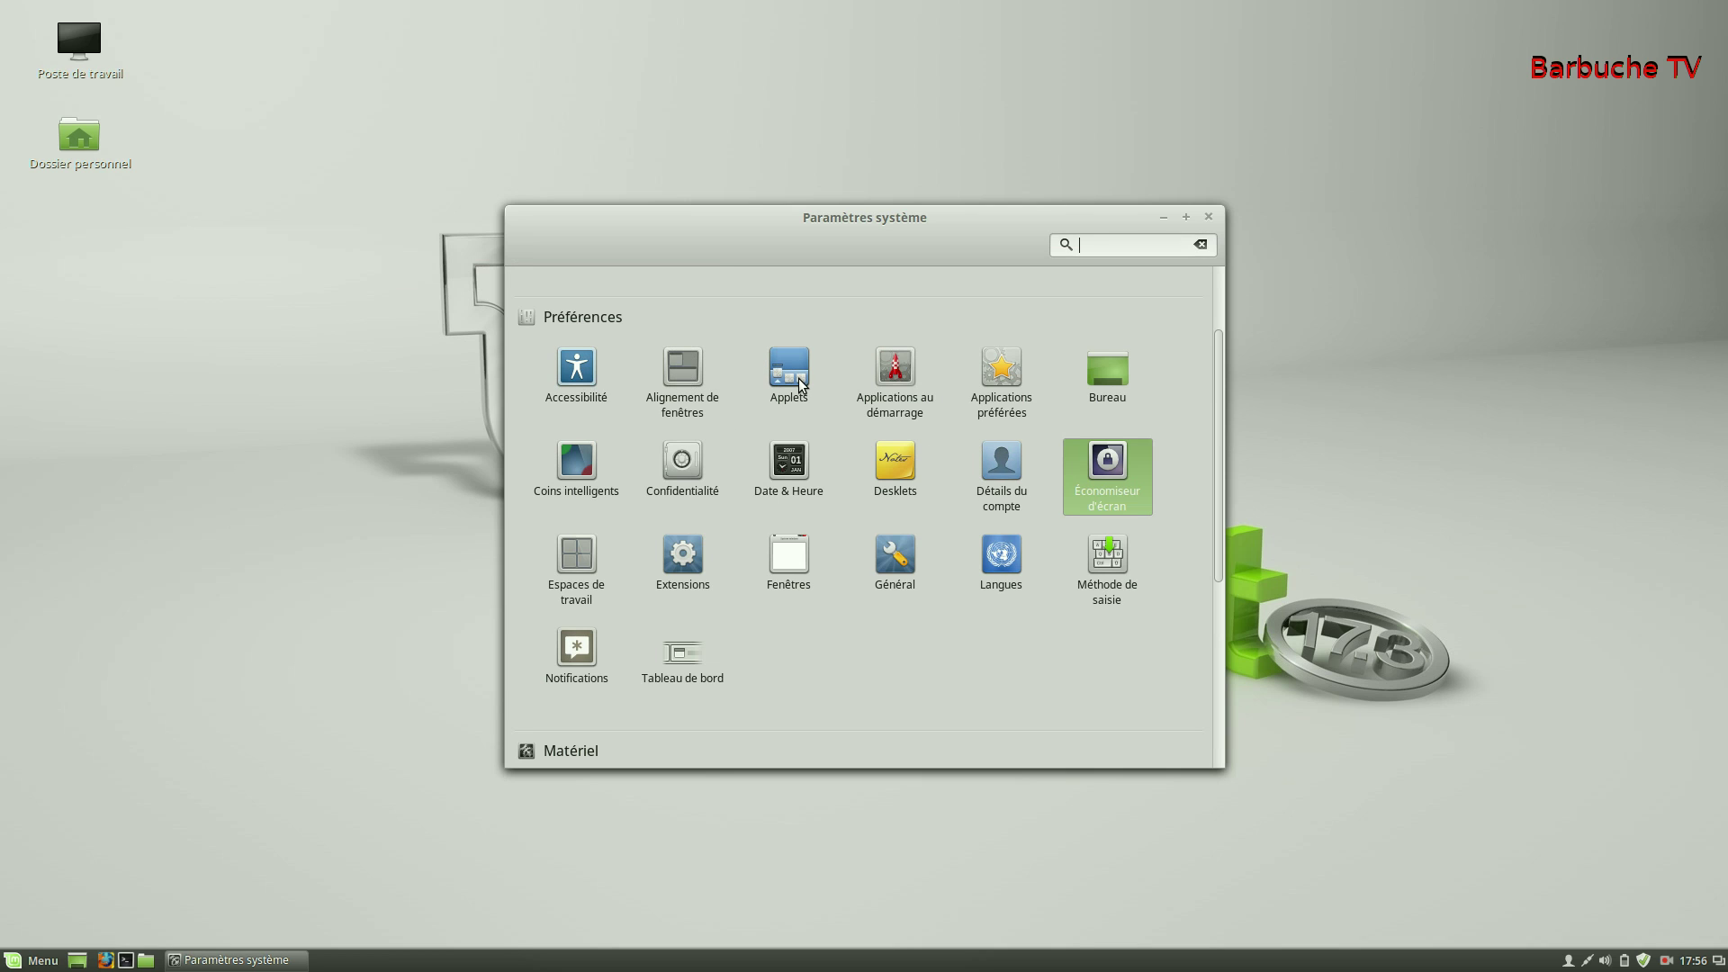
{"action": "left_click", "coordinate": [900, 378]}
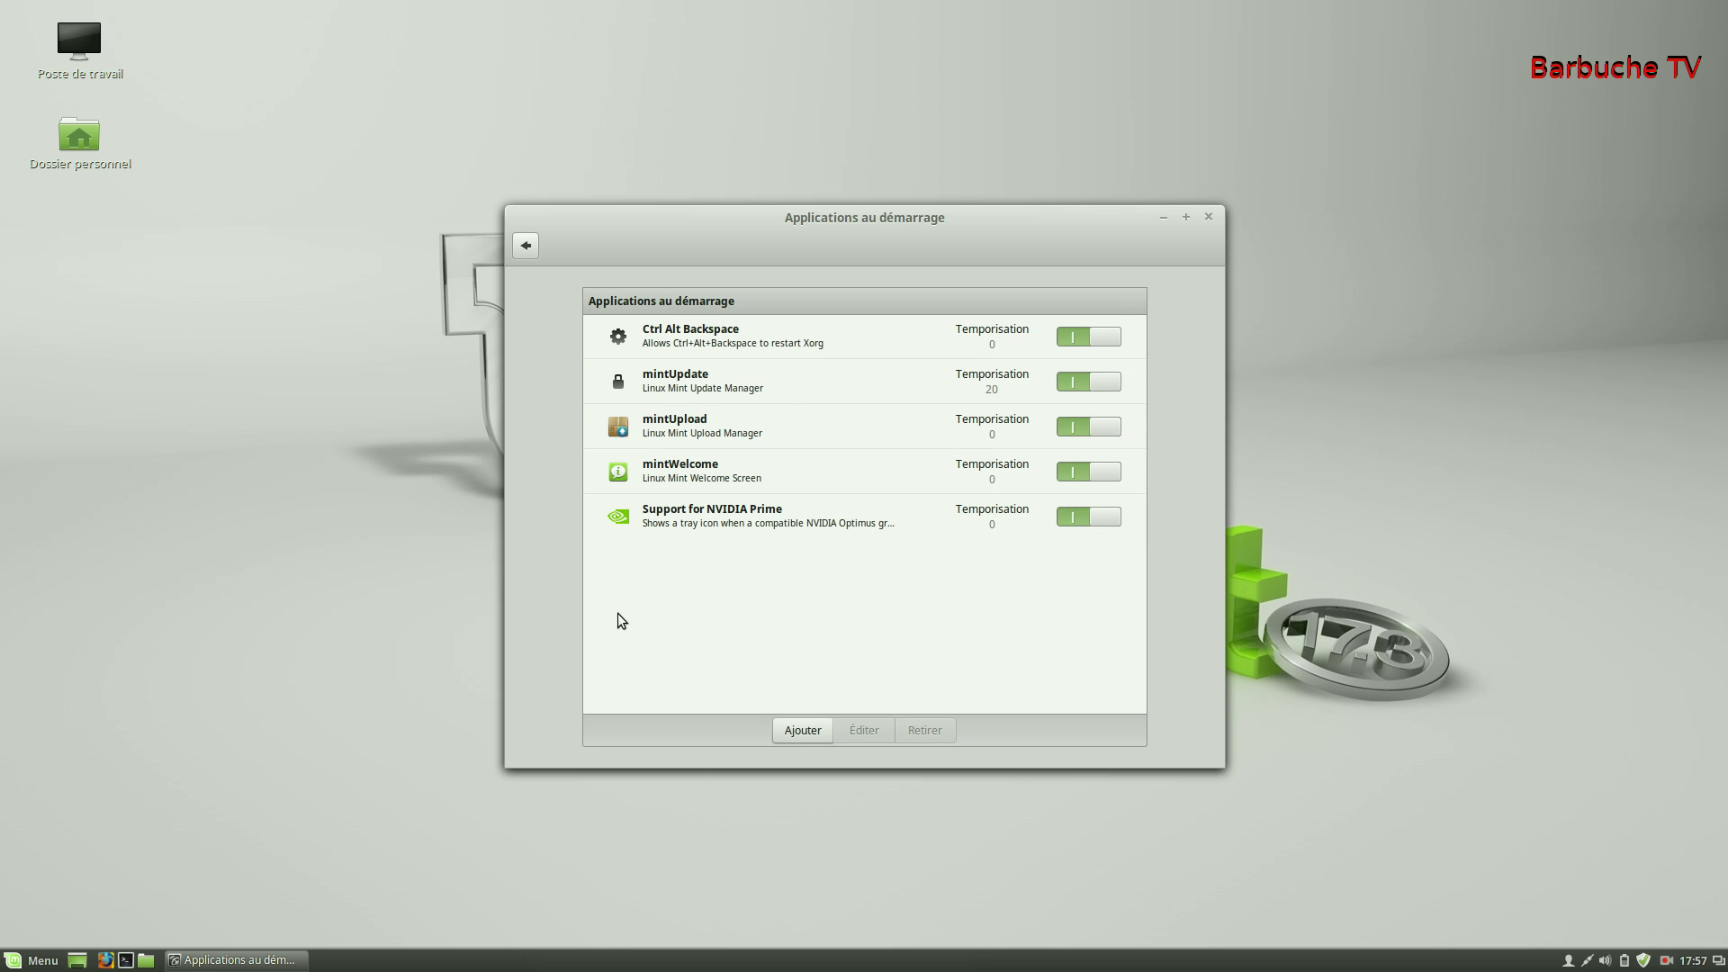
{"action": "left_click", "coordinate": [813, 727]}
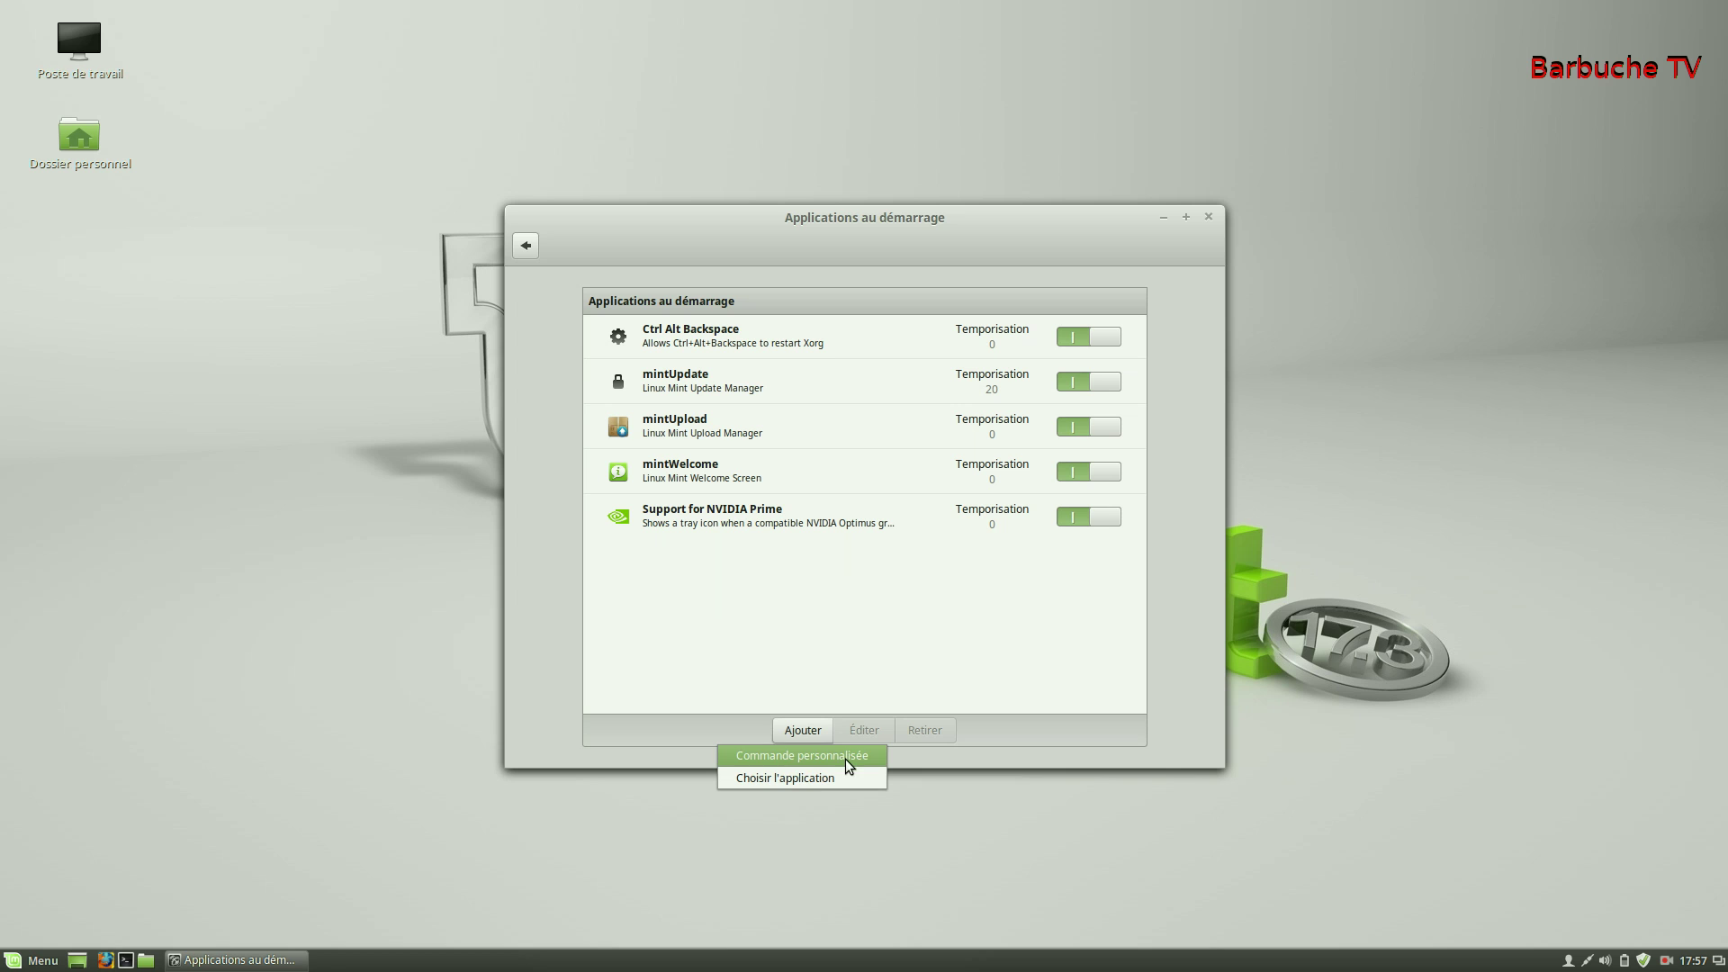
{"action": "left_click", "coordinate": [754, 778]}
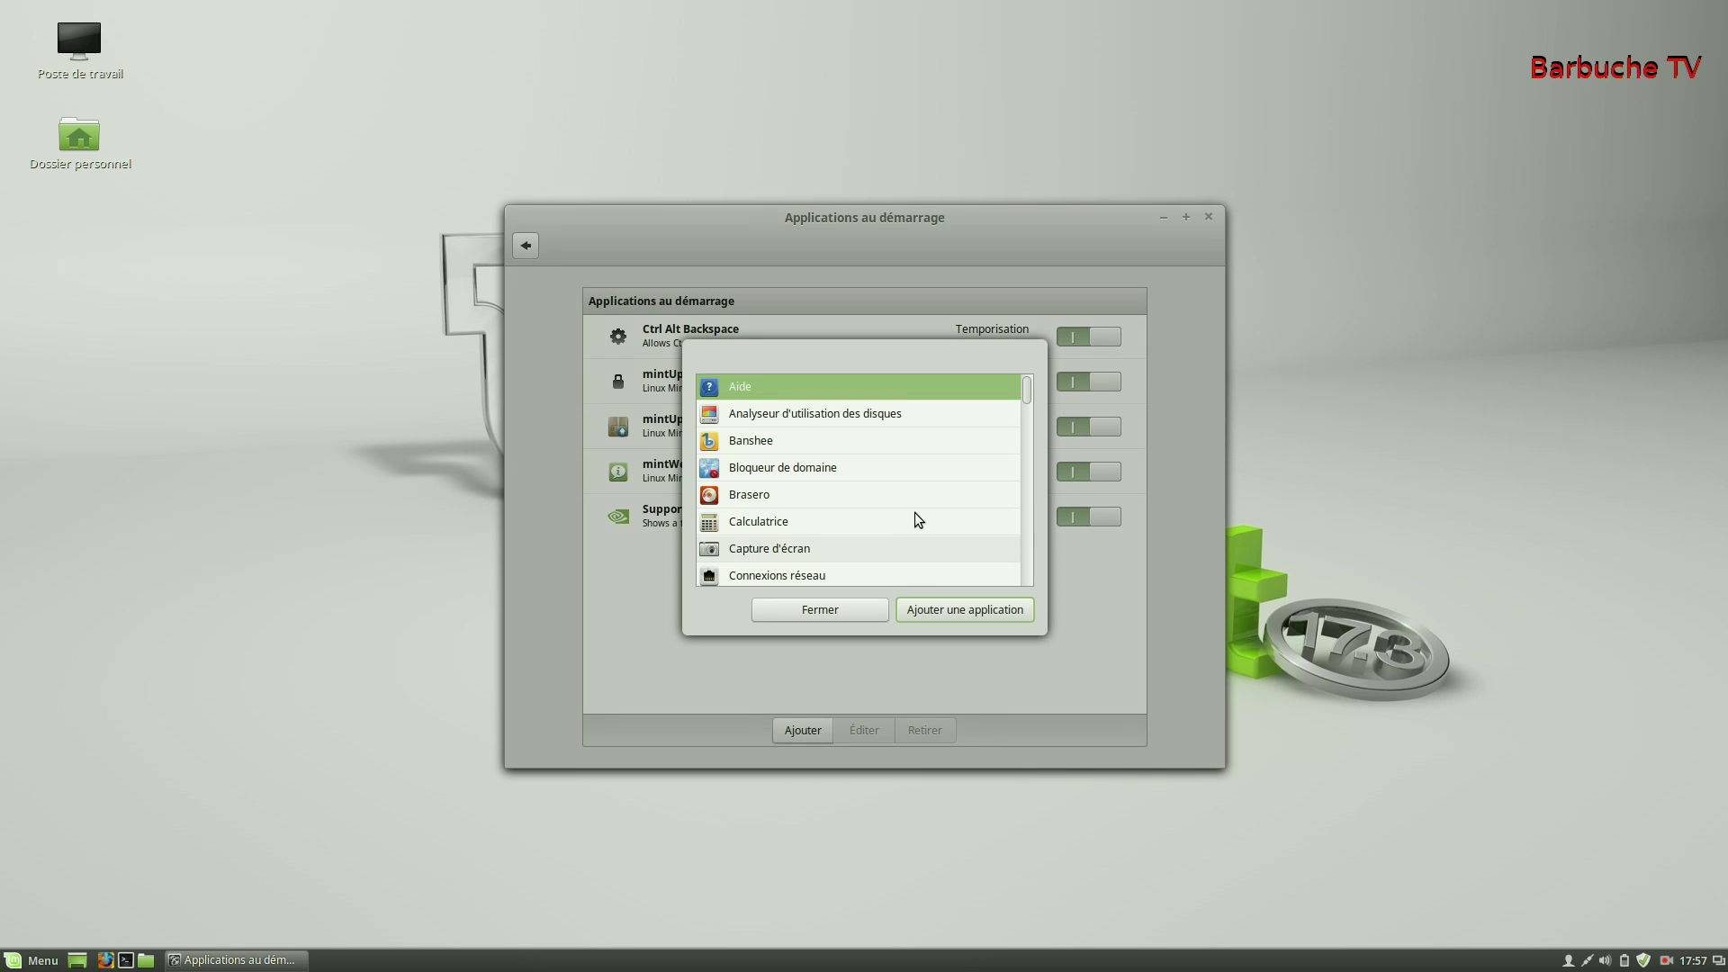
{"action": "scroll", "coordinate": [774, 441], "scroll_direction": "down", "scroll_amount": 15}
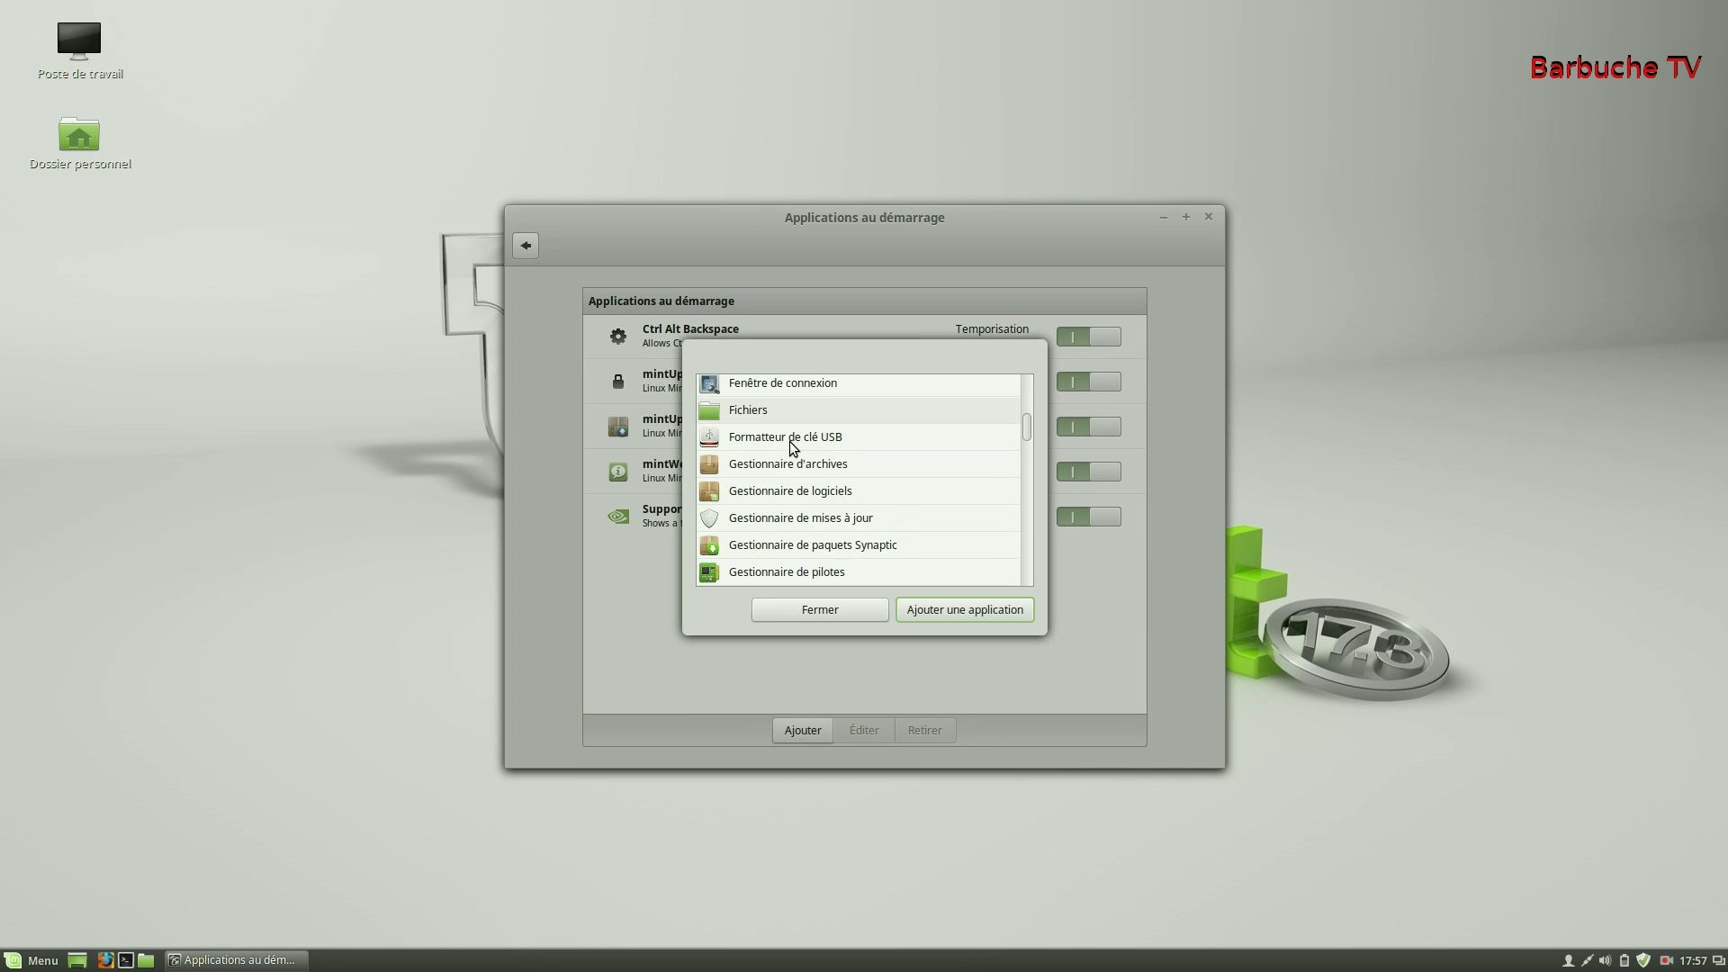
{"action": "scroll", "coordinate": [792, 450], "scroll_direction": "down", "scroll_amount": 5}
{"action": "scroll", "coordinate": [786, 472], "scroll_direction": "up", "scroll_amount": 10}
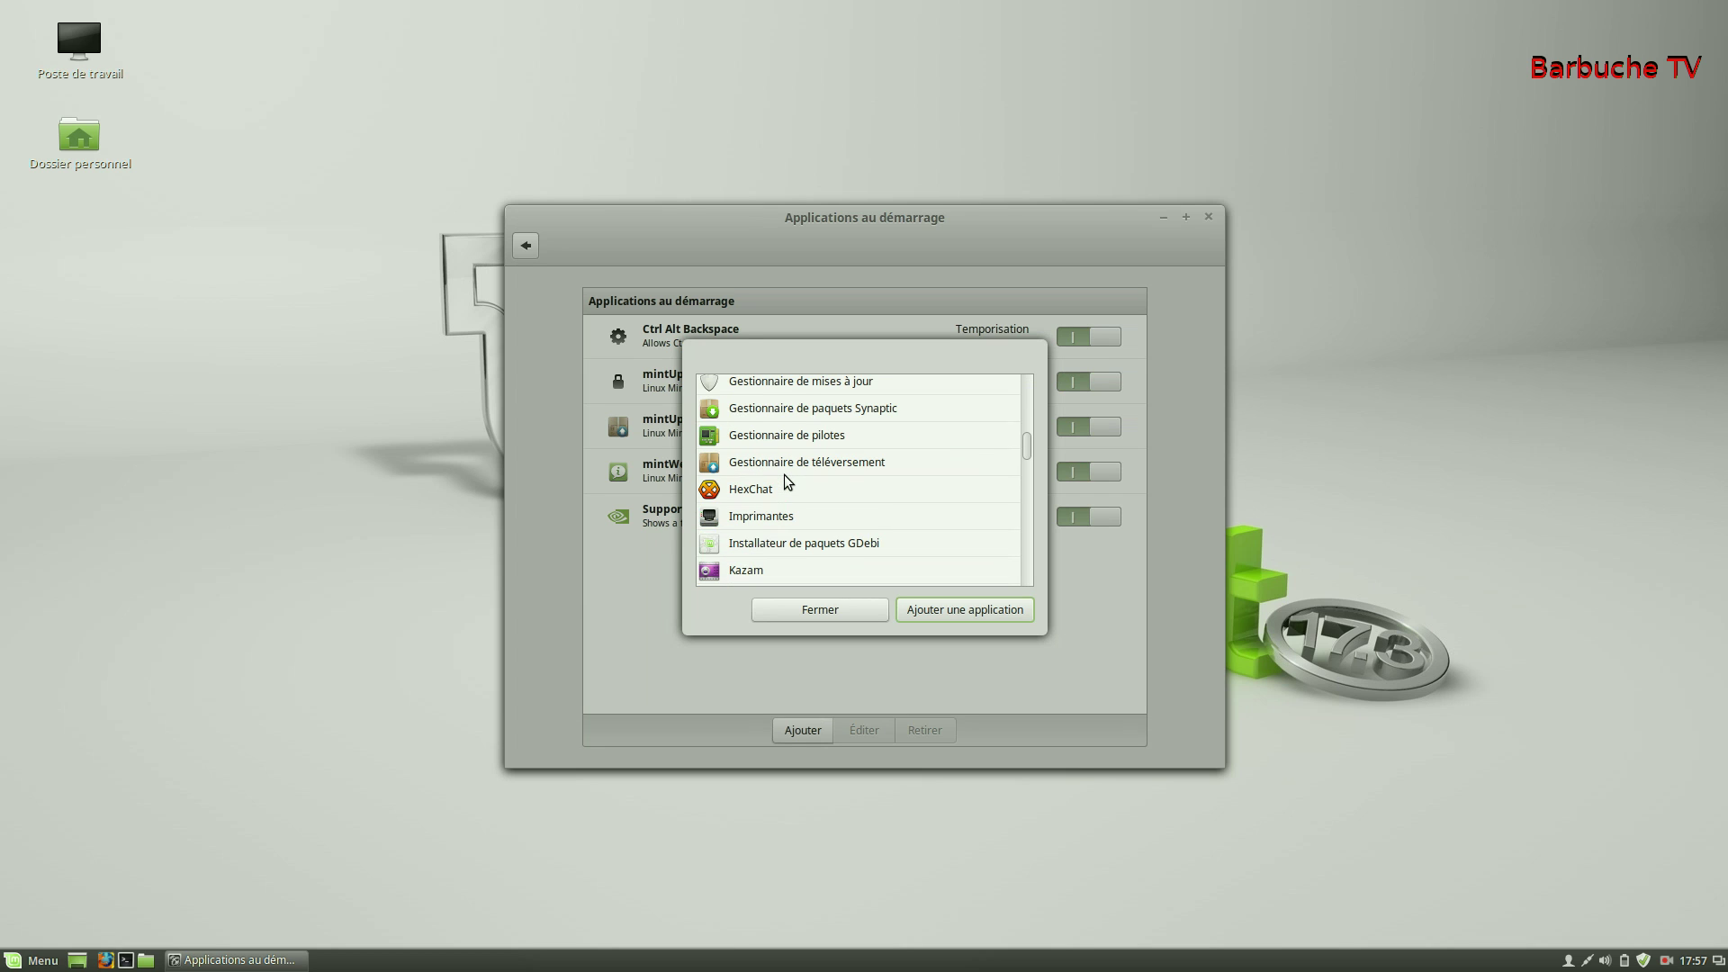
{"action": "left_click", "coordinate": [785, 475]}
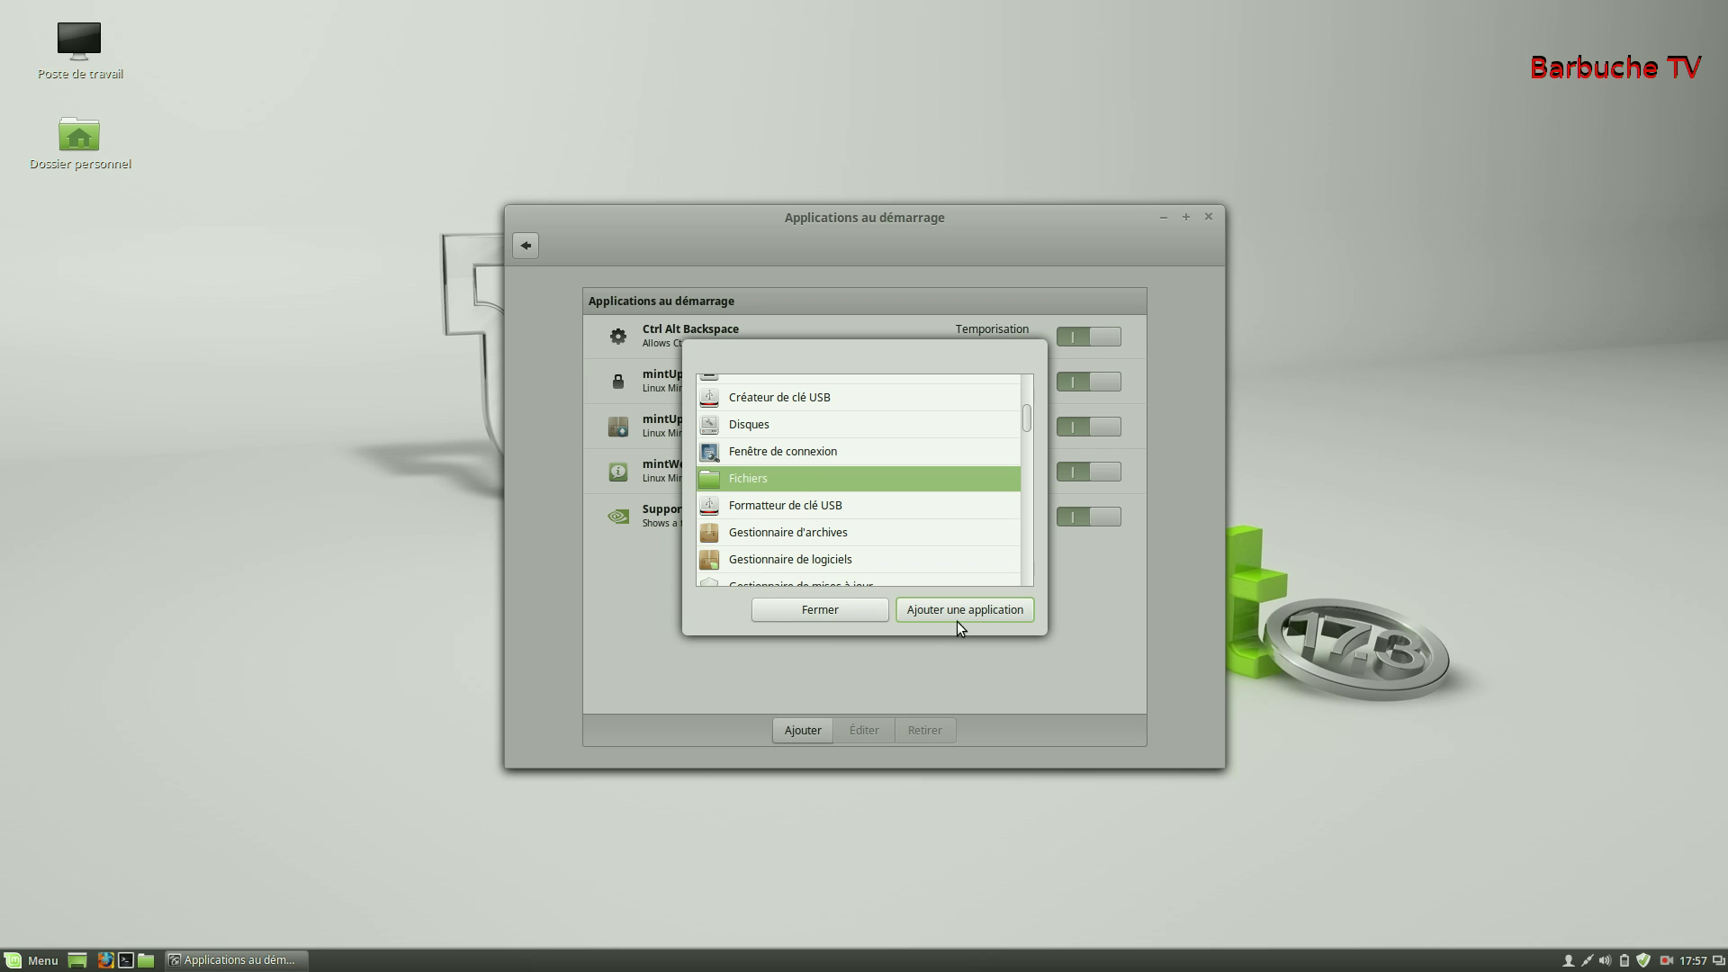
{"action": "left_click", "coordinate": [790, 609]}
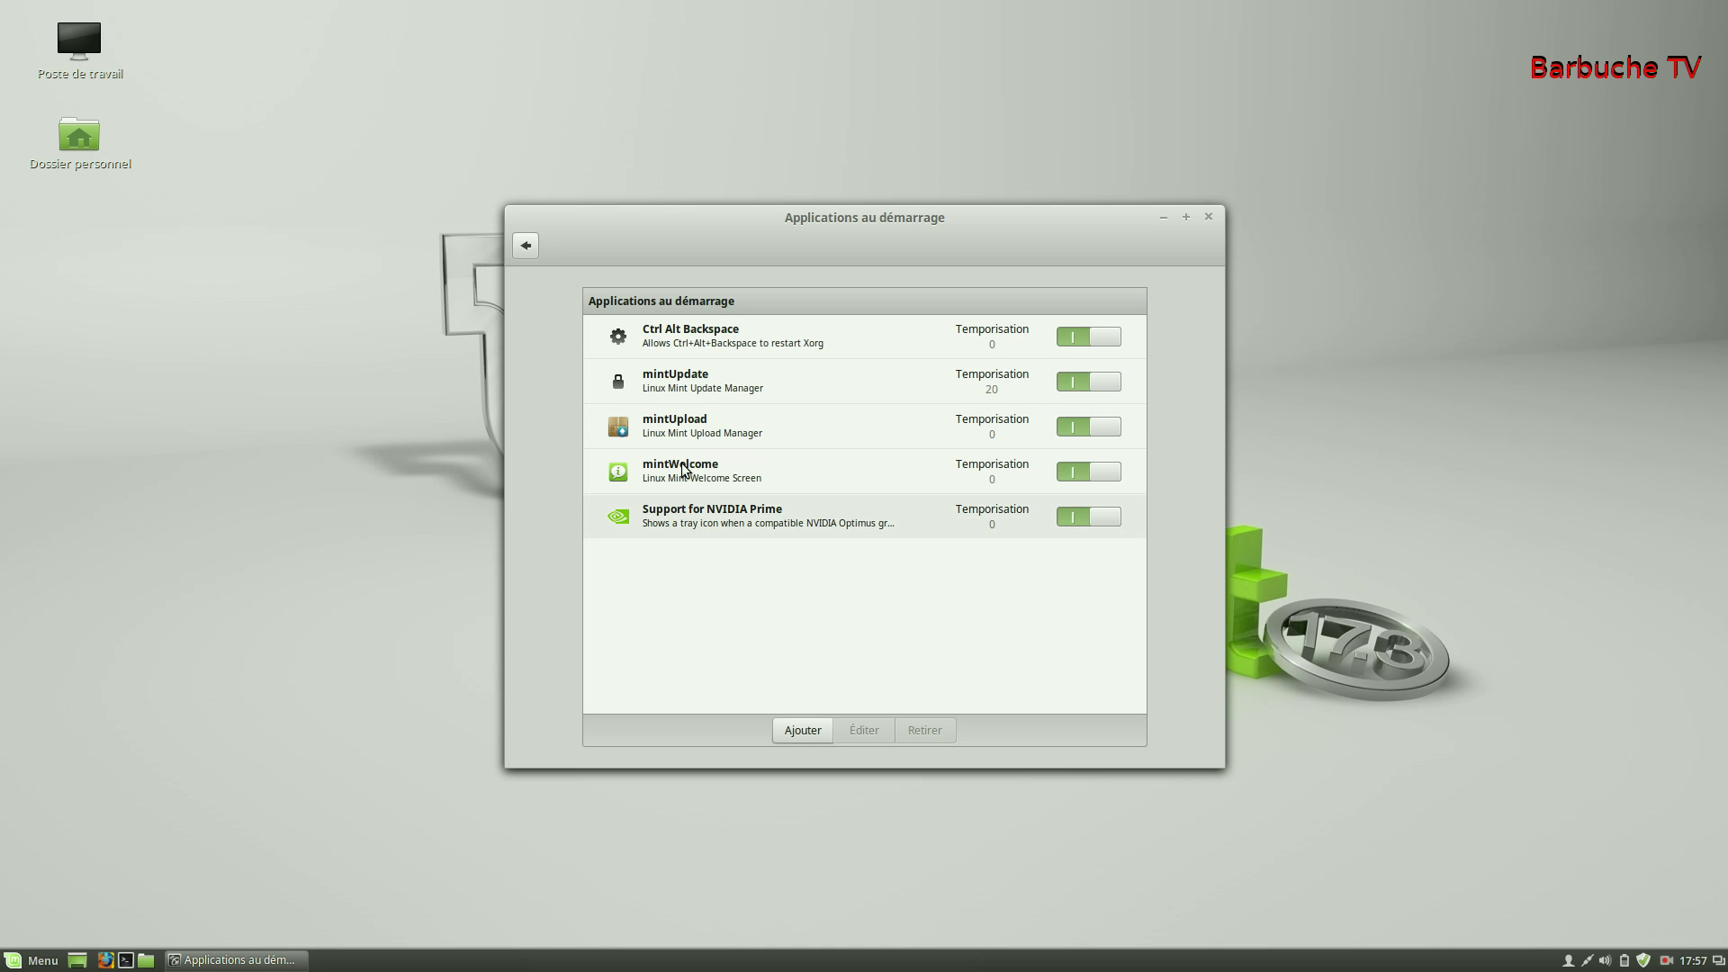
{"action": "left_click", "coordinate": [525, 248]}
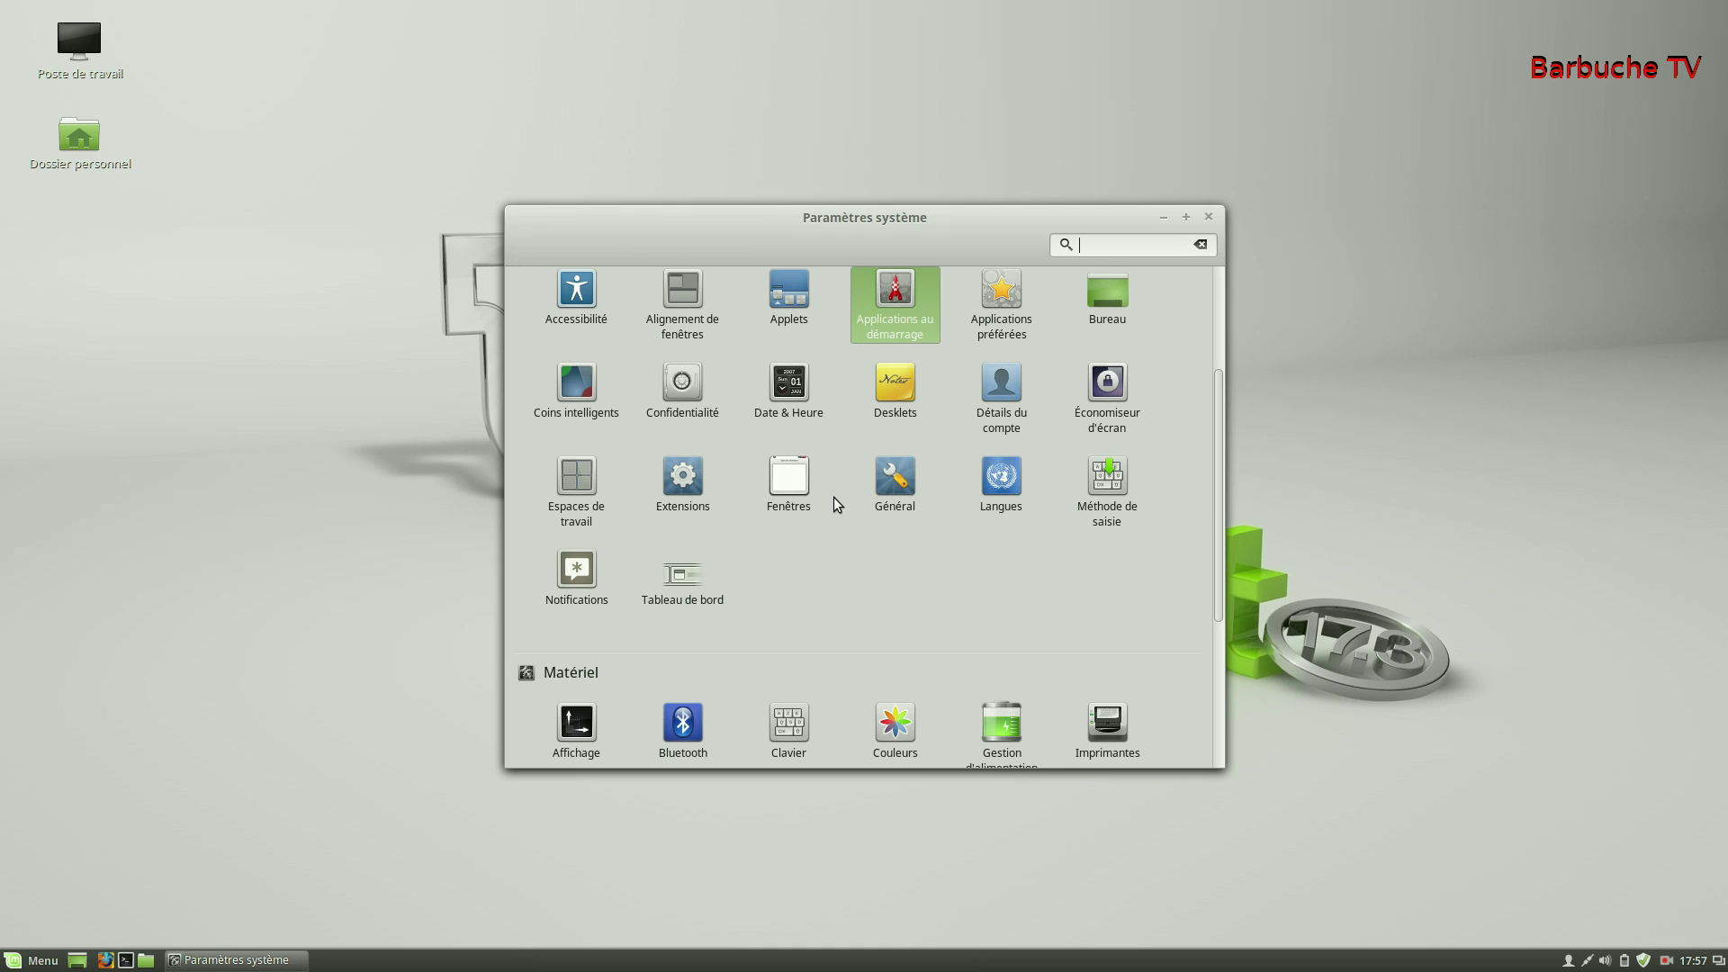
{"action": "scroll", "coordinate": [891, 387], "scroll_direction": "up", "scroll_amount": 2}
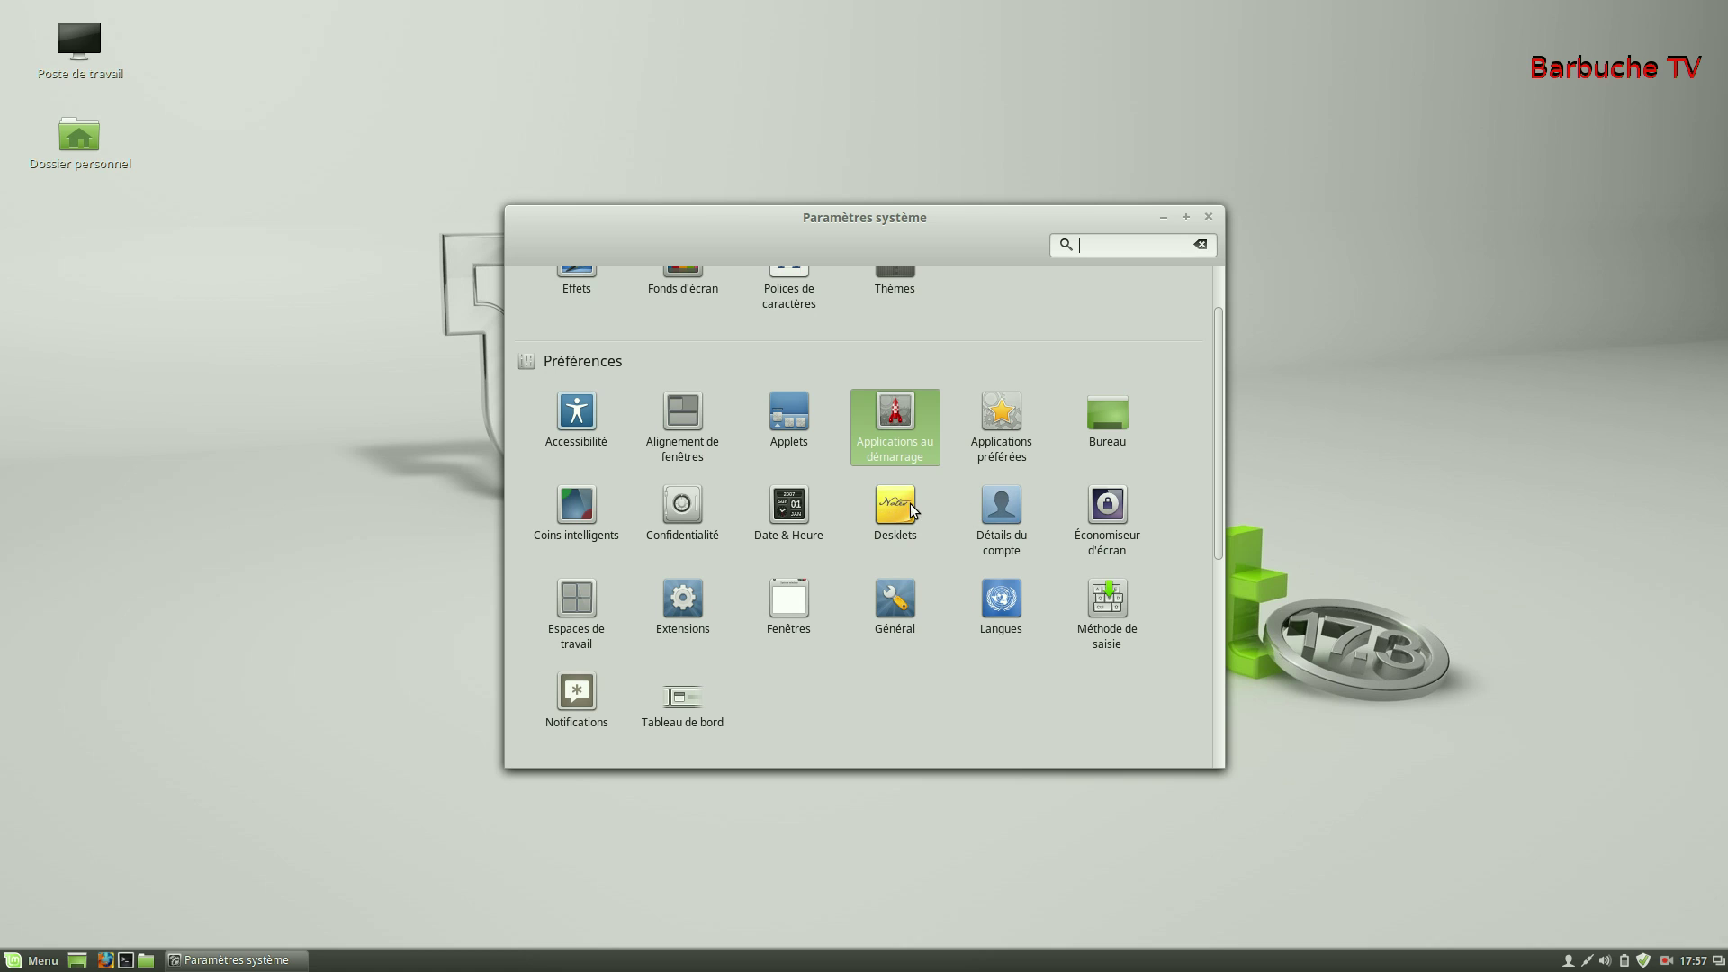
- In the desktop icon settings, try showing Corbeille, hide Corbeille, Dossier personnel and Poste de travail, and return to the system settings
{"action": "left_click", "coordinate": [1110, 429]}
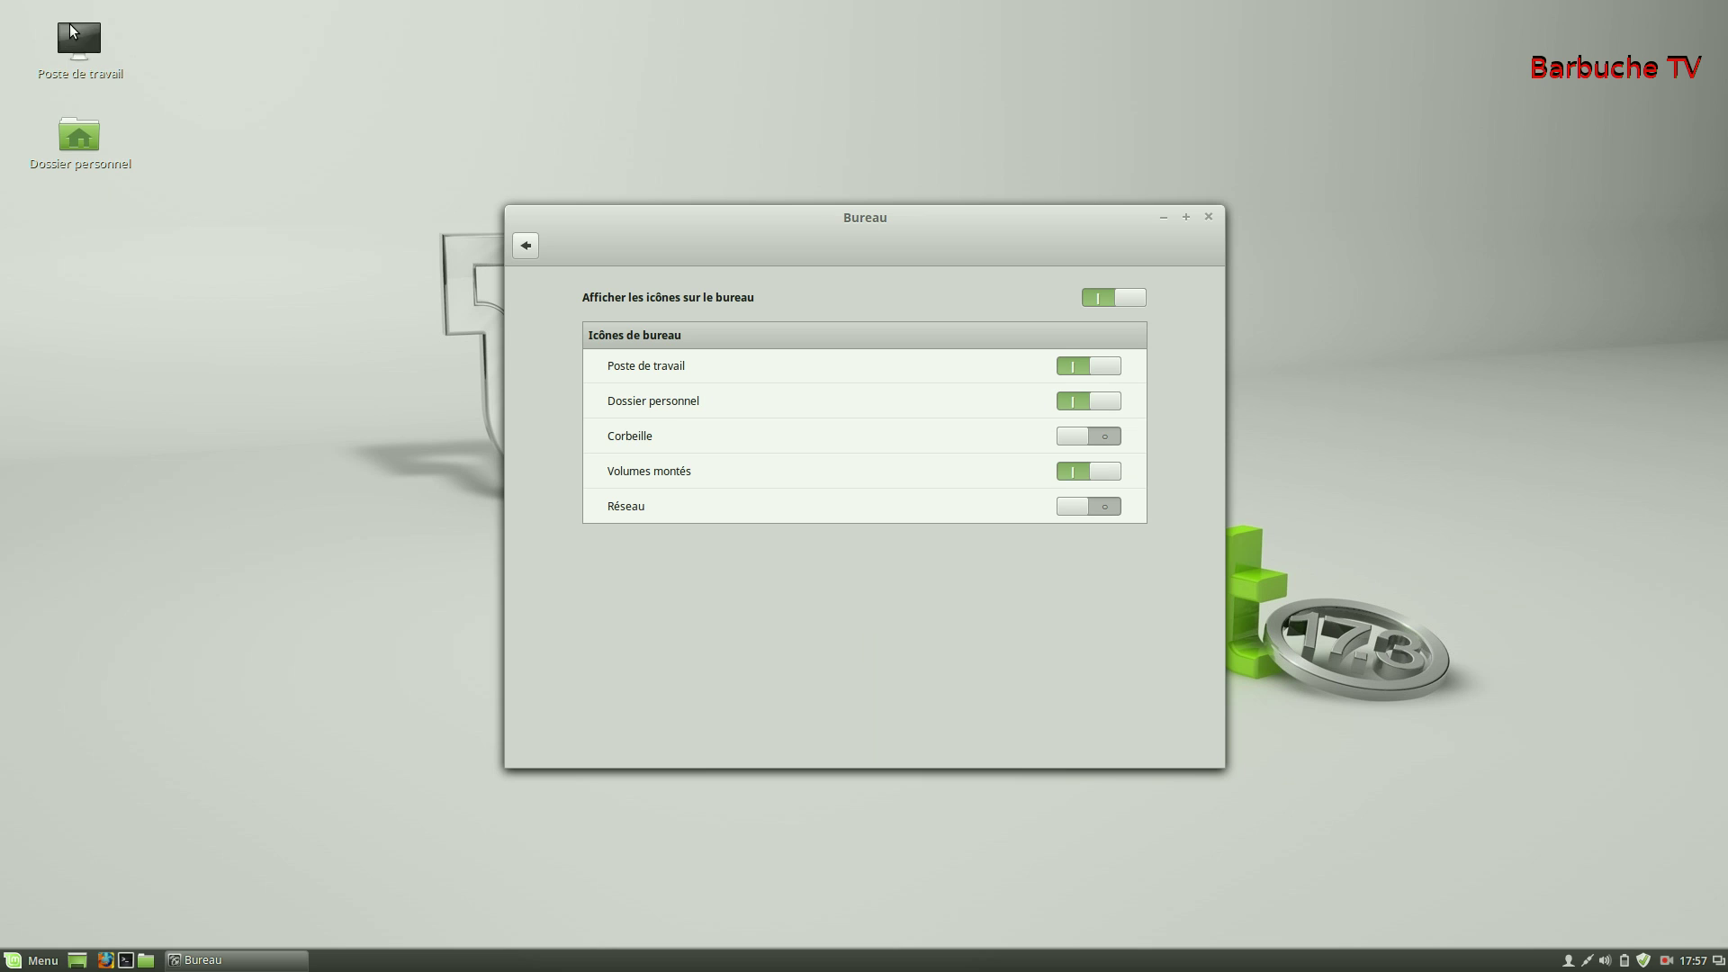
{"action": "left_click", "coordinate": [1081, 436]}
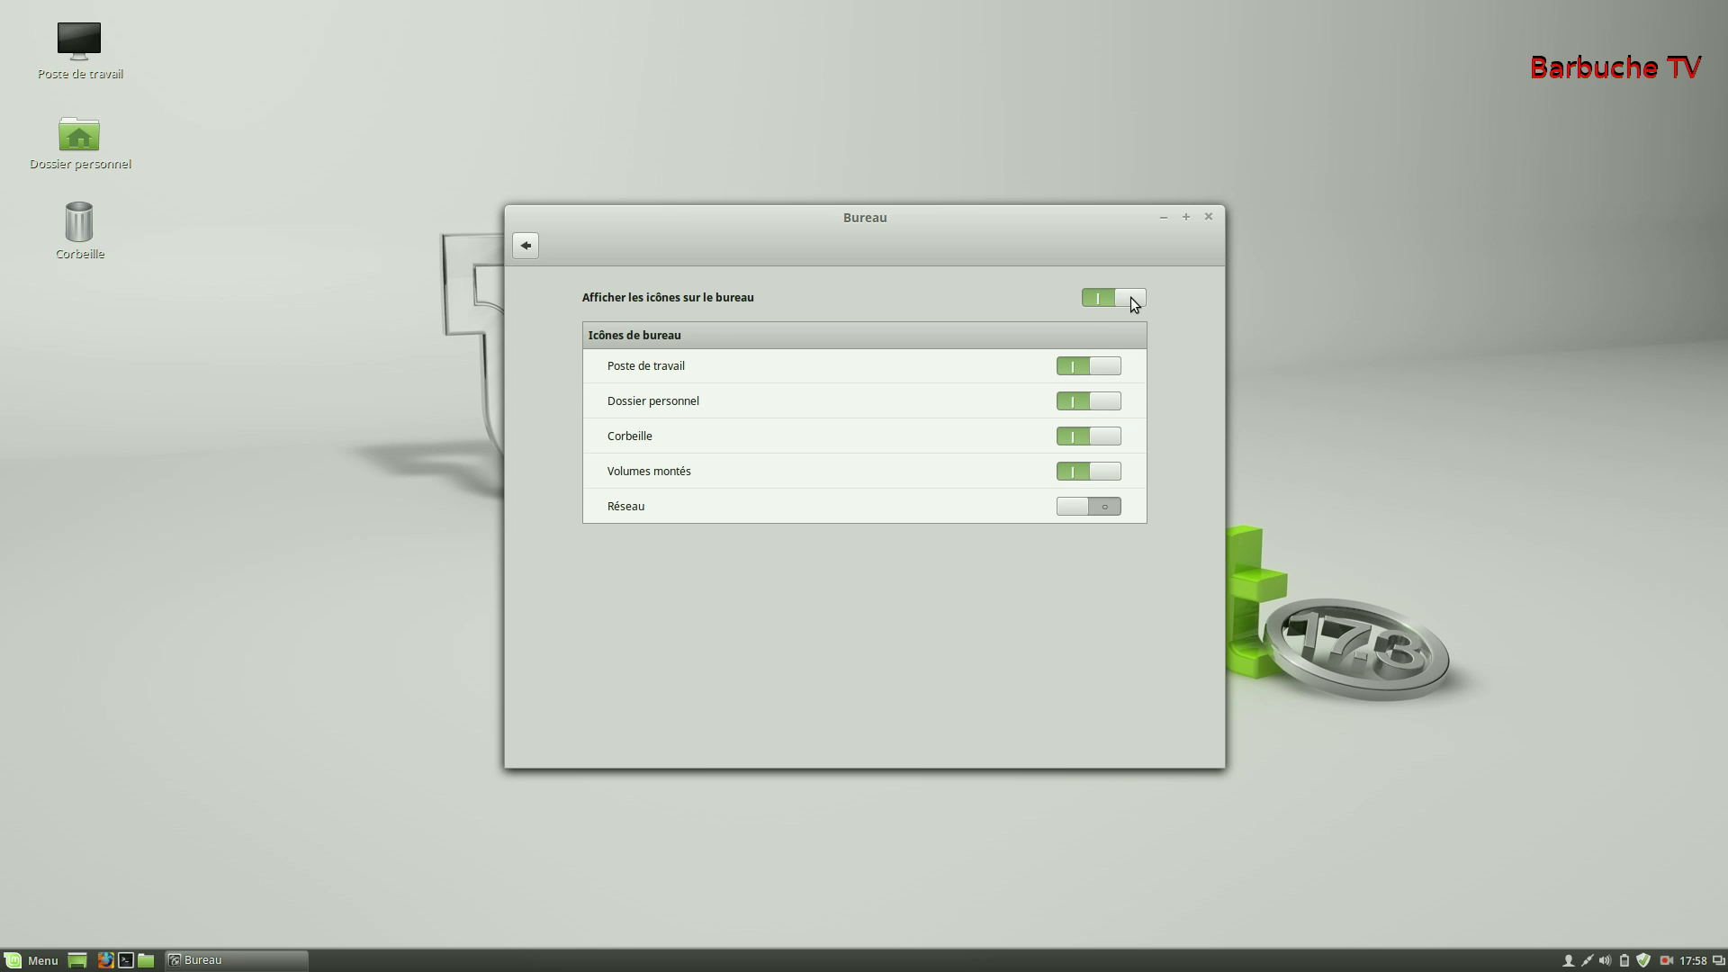
{"action": "left_click", "coordinate": [1096, 476]}
{"action": "left_click", "coordinate": [1096, 476]}
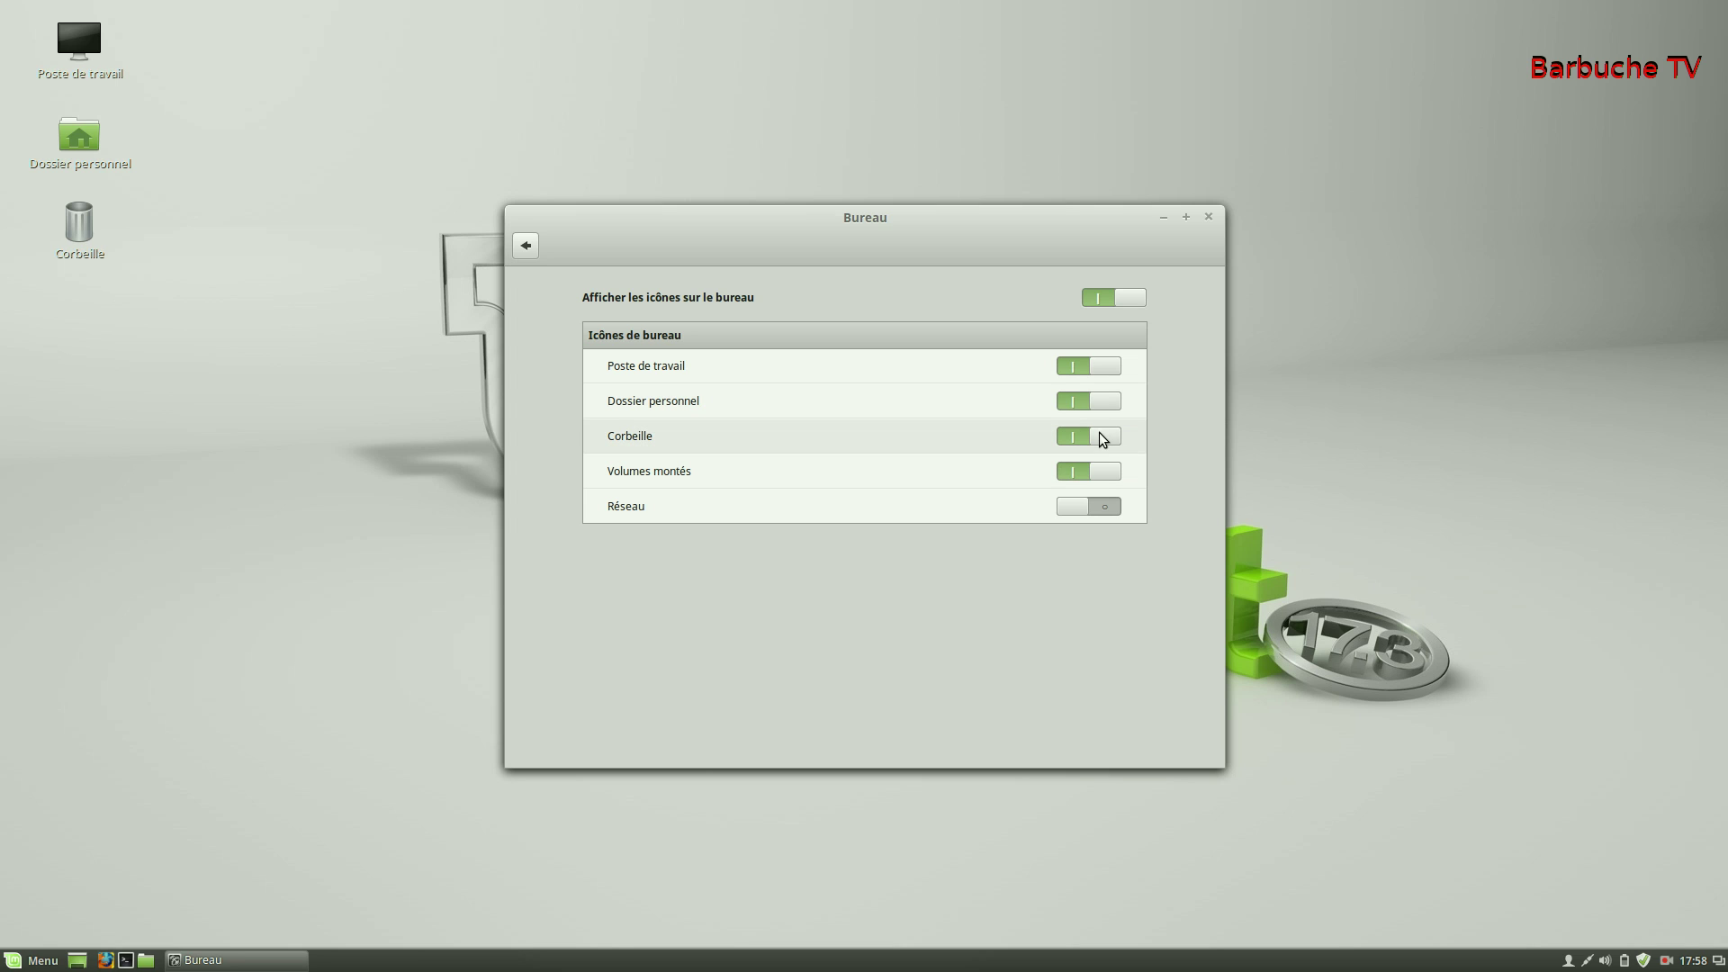
{"action": "left_click", "coordinate": [1104, 438]}
{"action": "left_click", "coordinate": [1104, 400]}
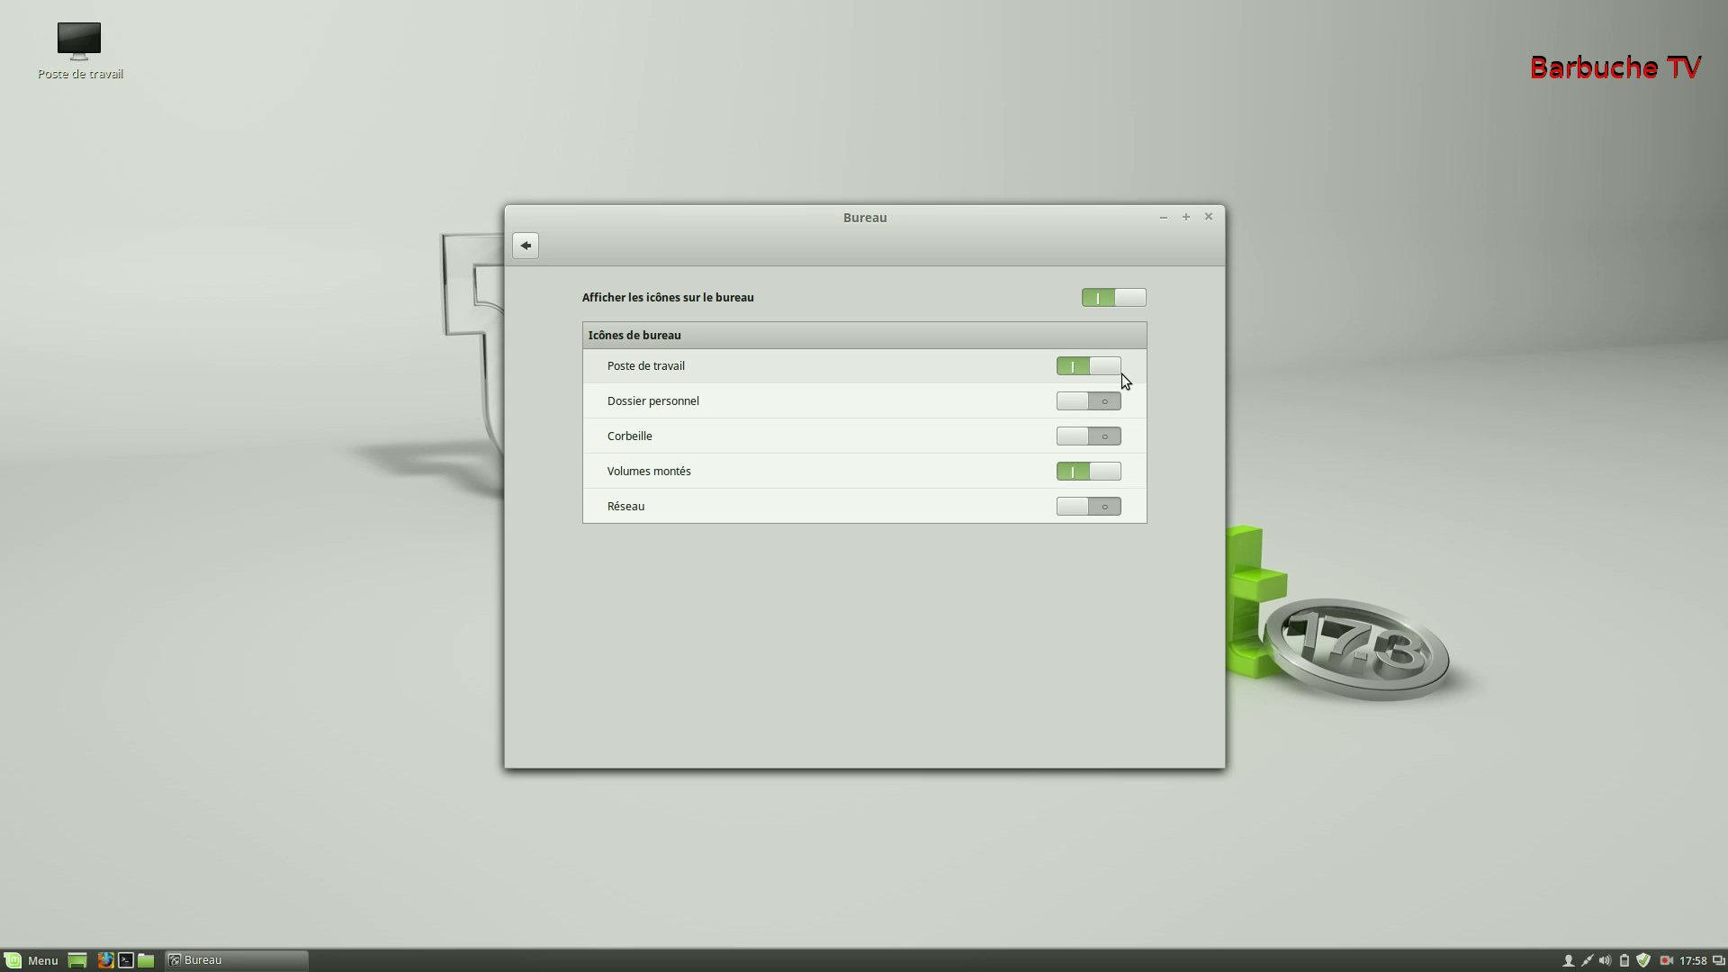
{"action": "left_click", "coordinate": [1106, 367]}
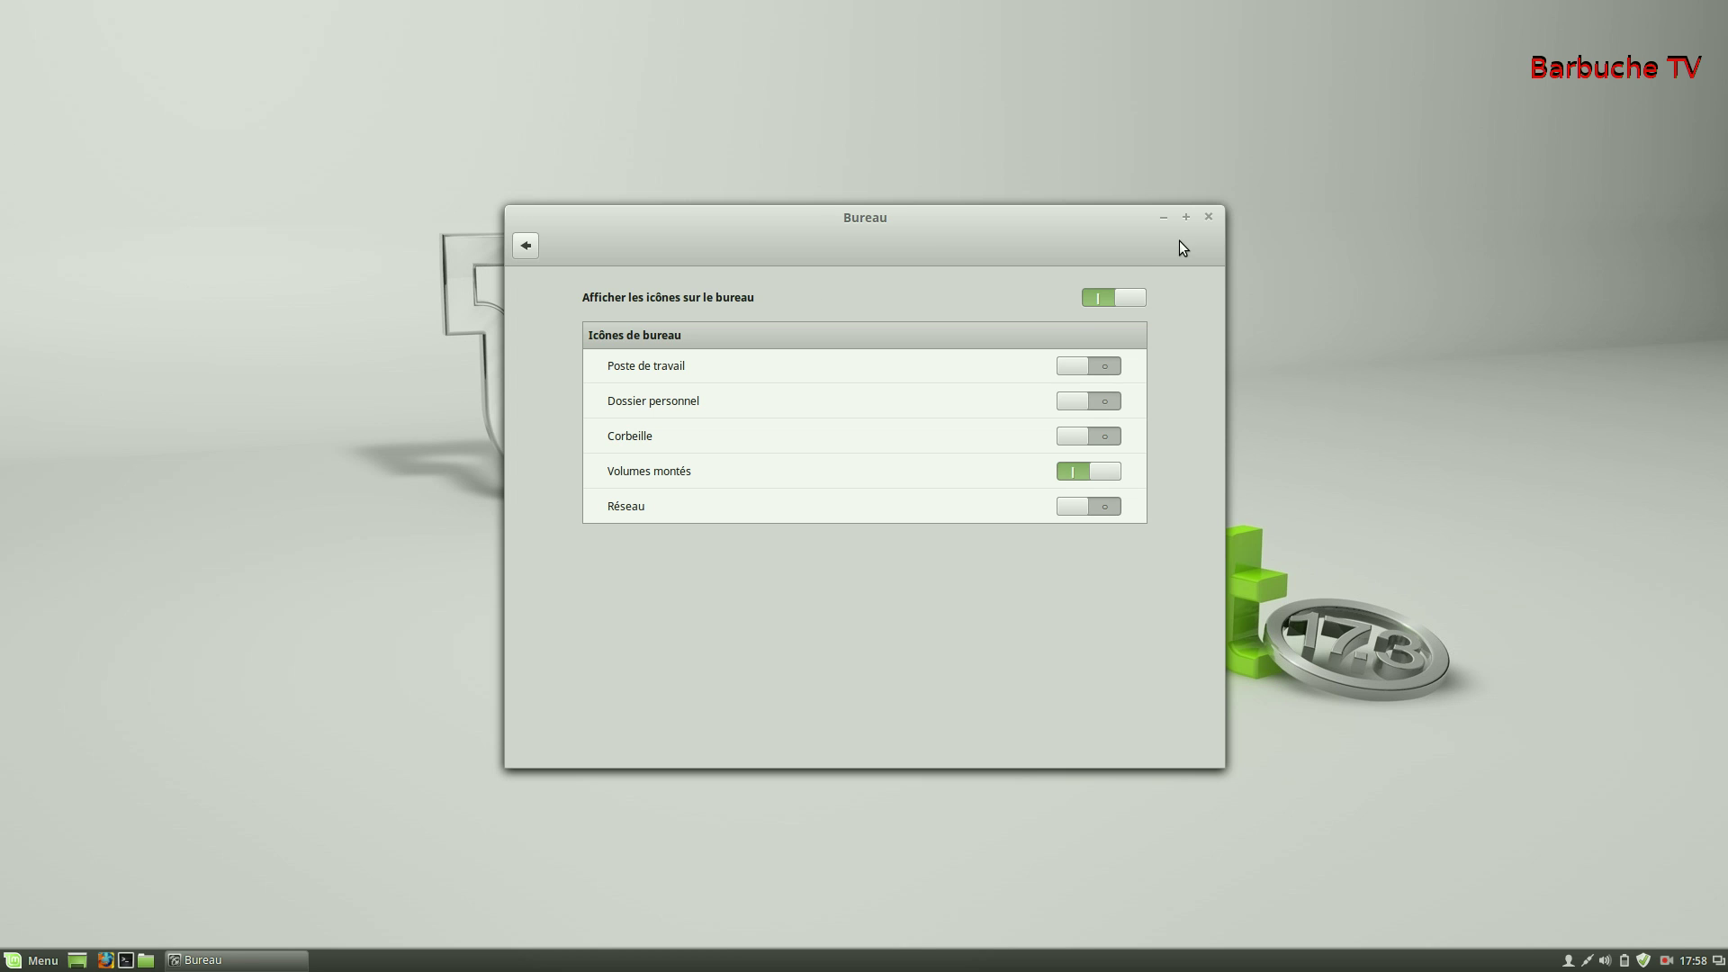
{"action": "left_click", "coordinate": [524, 244]}
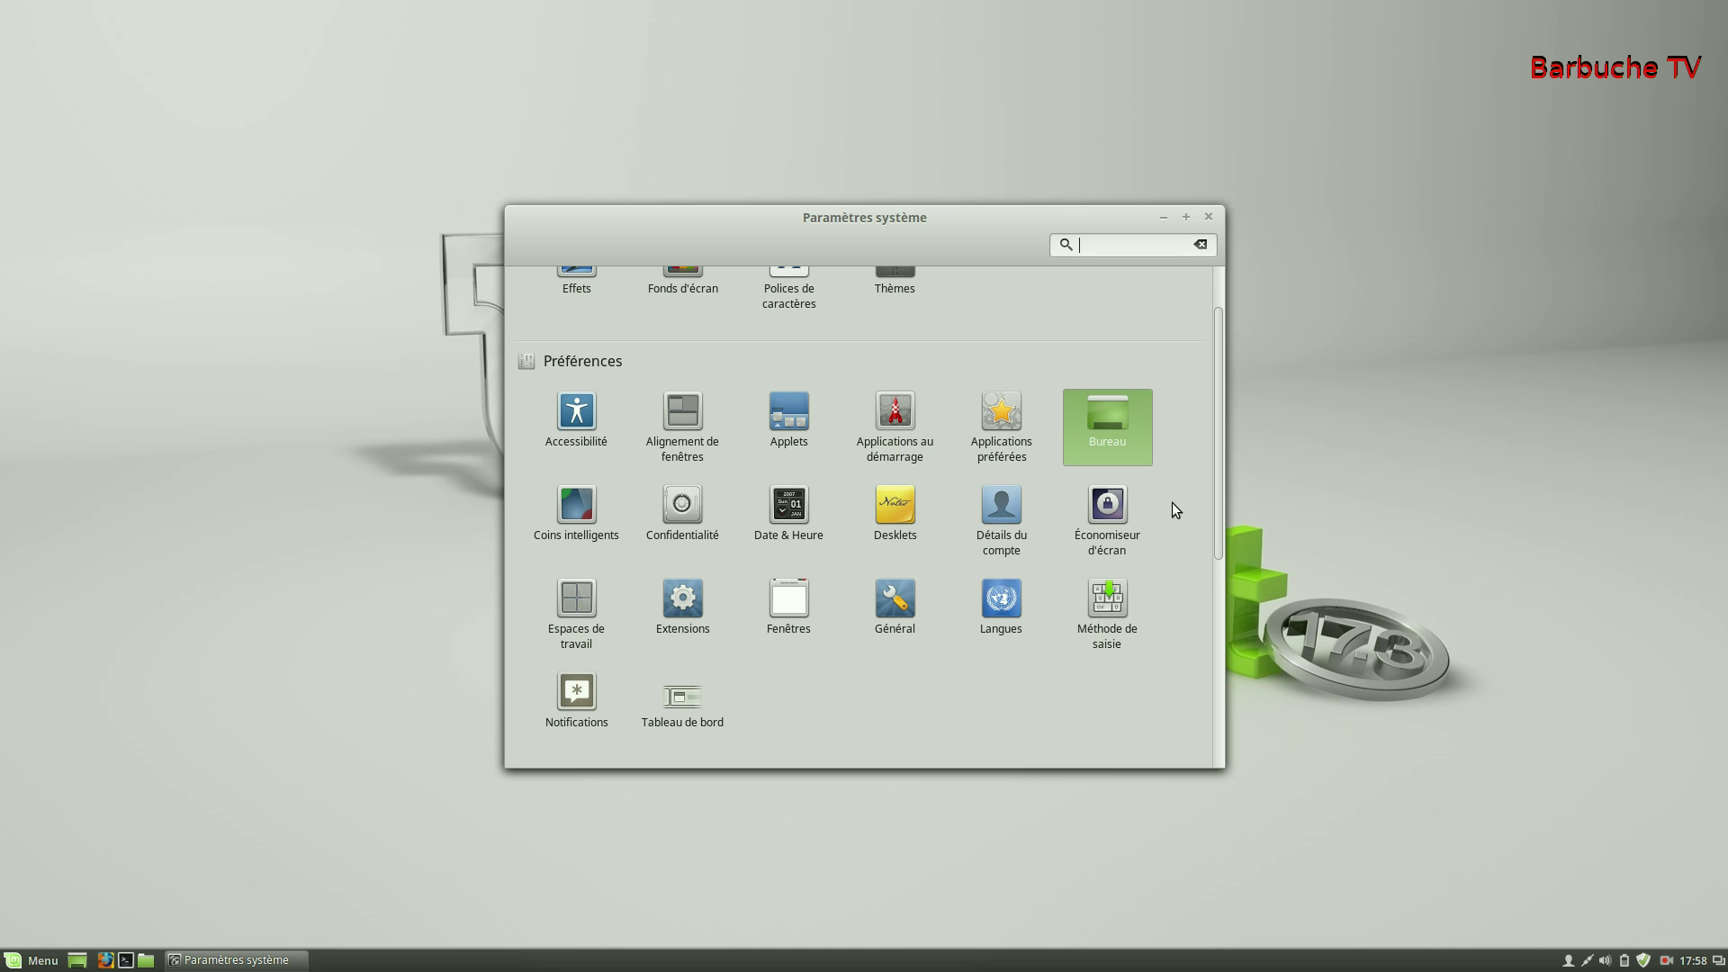
- In the hot corner settings, keep the upper-right corner on Afficher toutes les fenêtres and enable its visible icon and mouse hover activation
{"action": "left_click", "coordinate": [577, 504]}
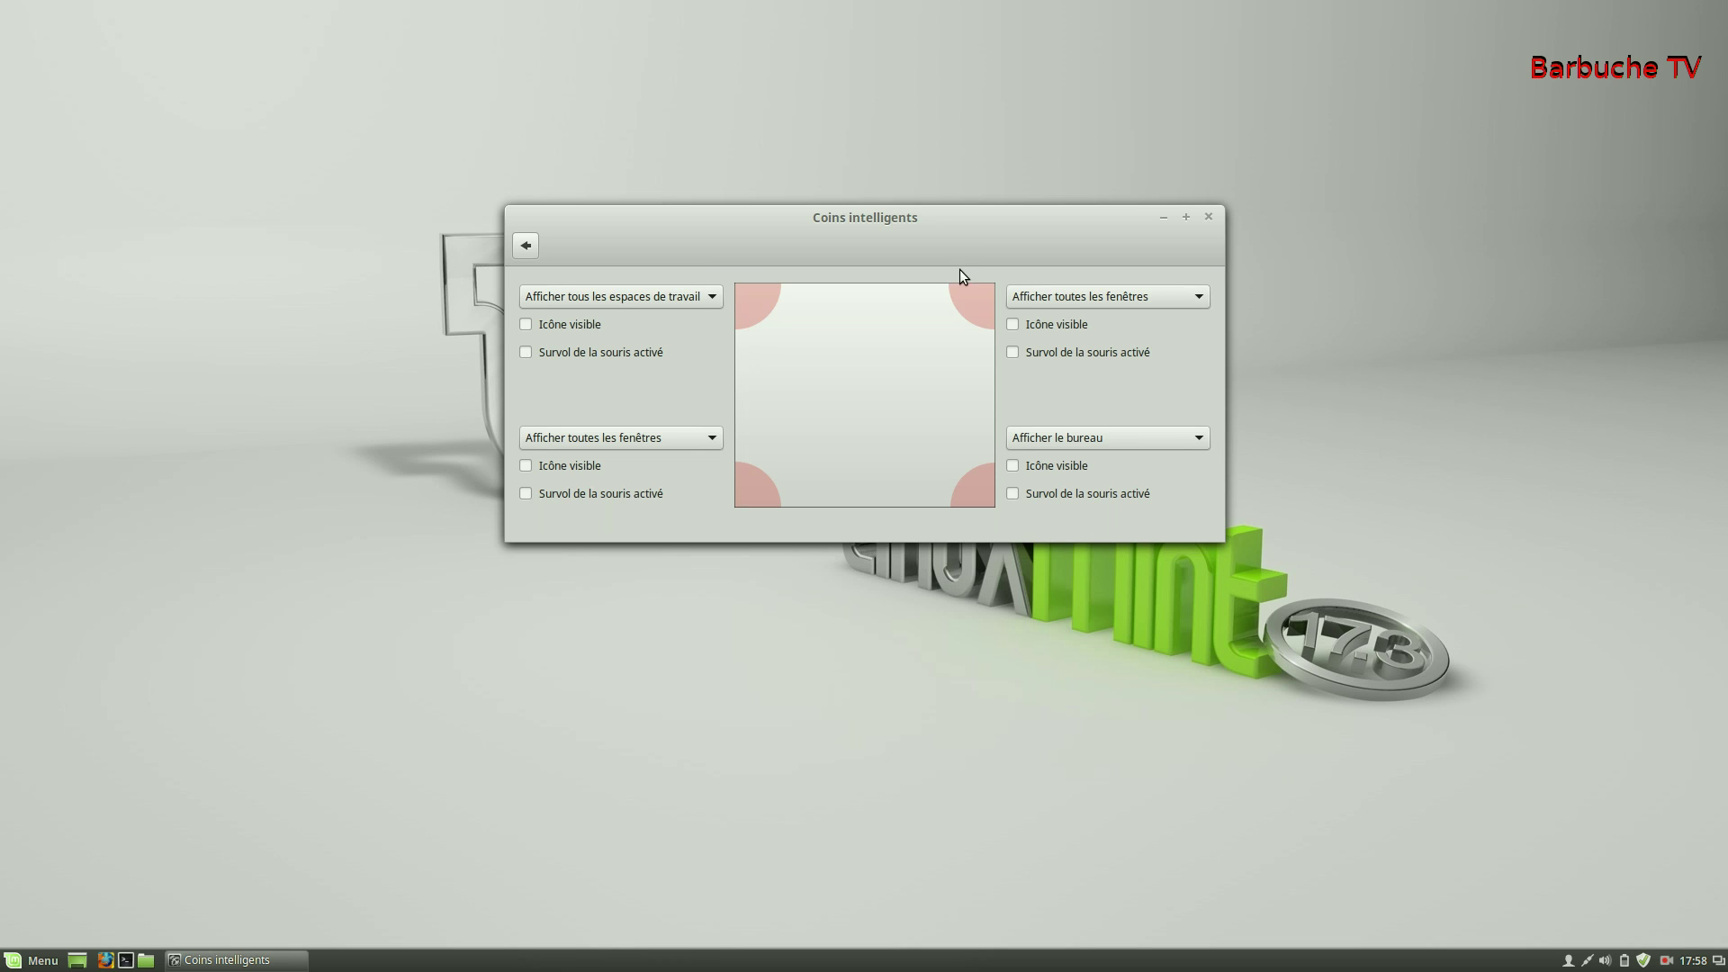
{"action": "left_click", "coordinate": [1057, 301]}
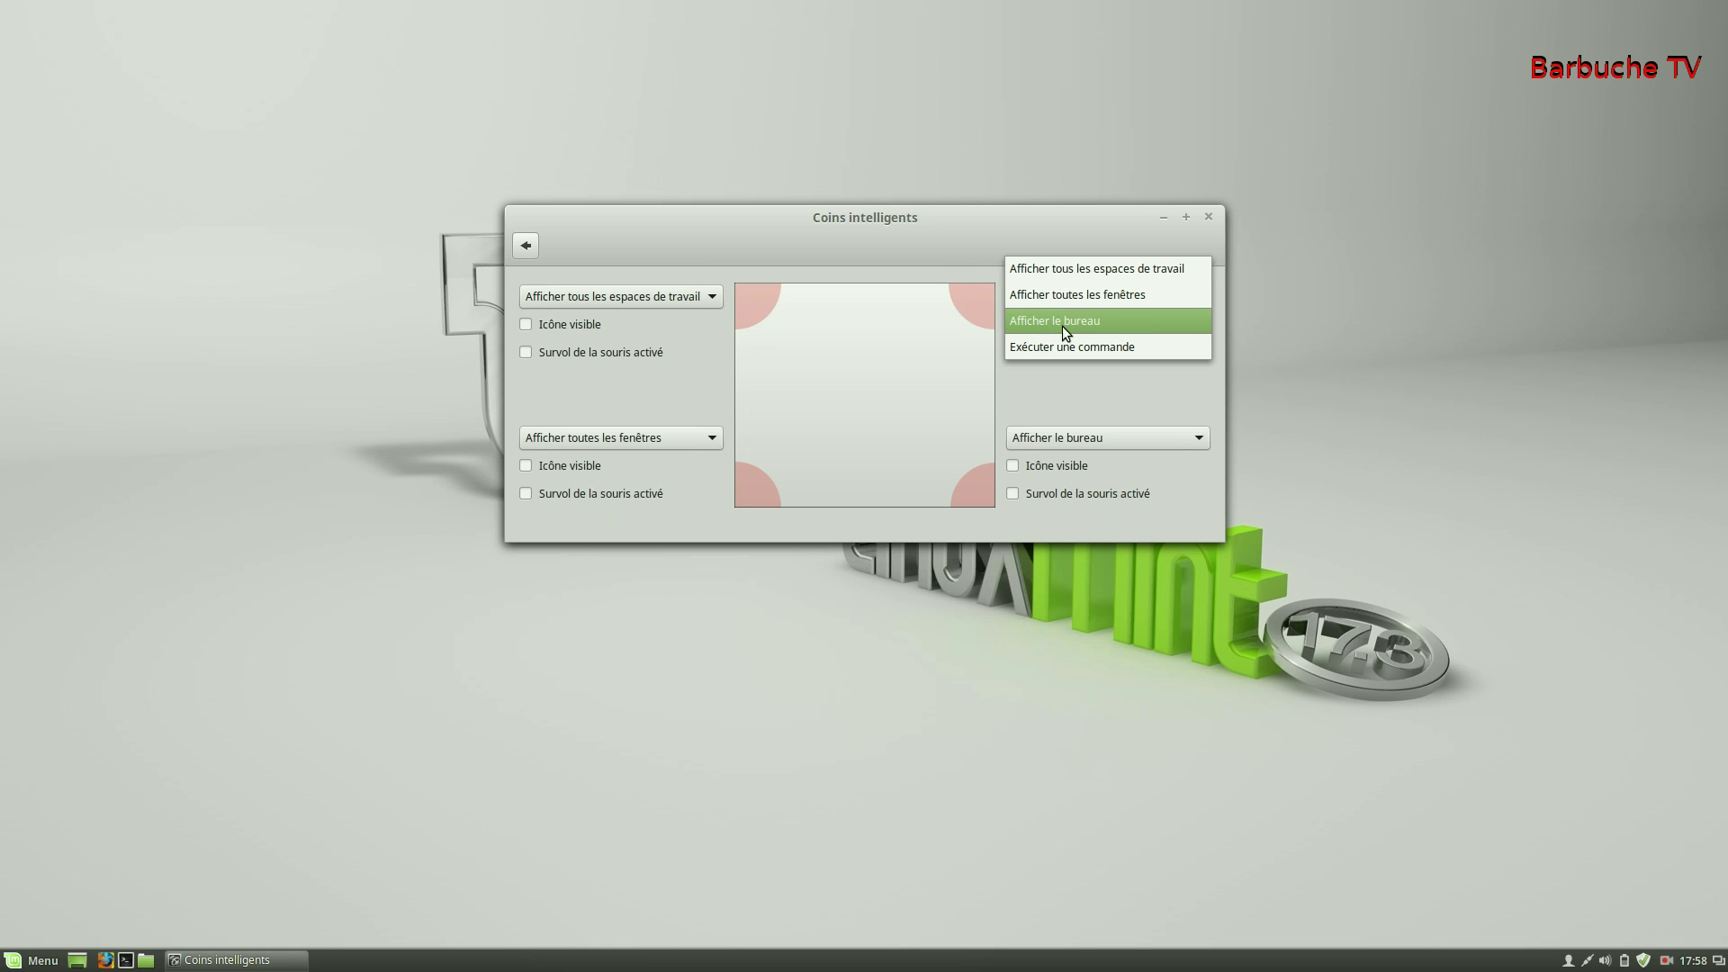
{"action": "left_click", "coordinate": [1104, 294]}
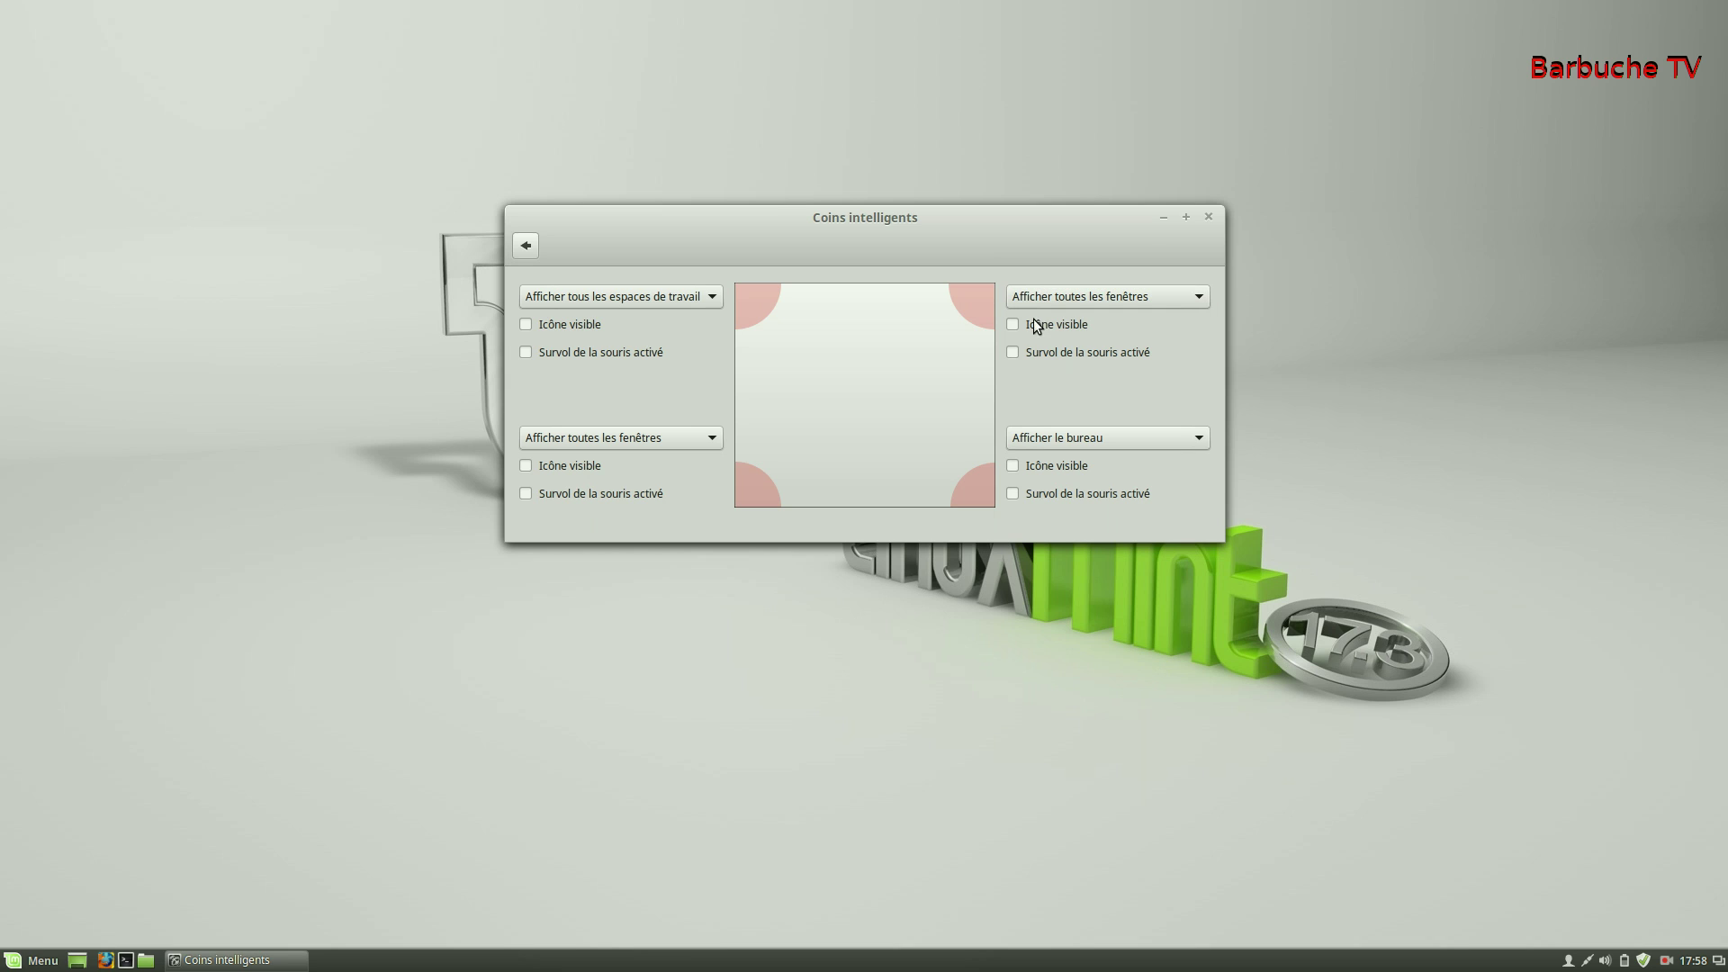
{"action": "left_click", "coordinate": [1012, 324]}
{"action": "left_click", "coordinate": [1012, 352]}
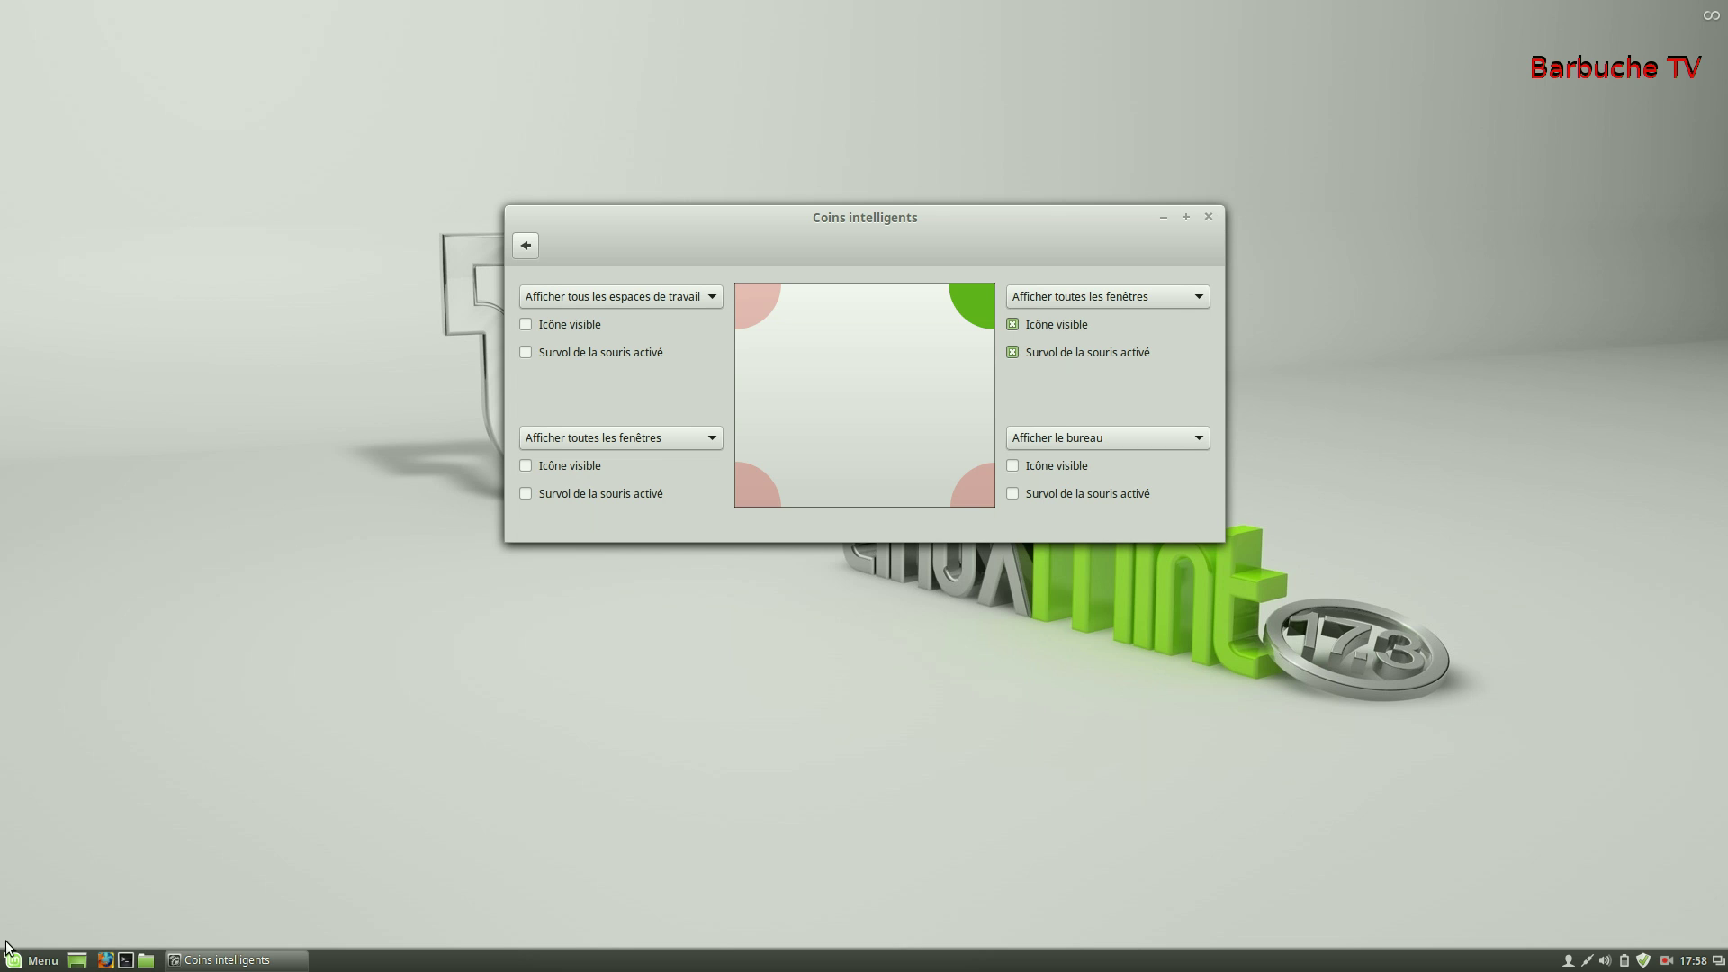
- Test the upper-right hot corner with the personal folder open, close the folder, and return to the system settings
{"action": "left_click", "coordinate": [145, 960]}
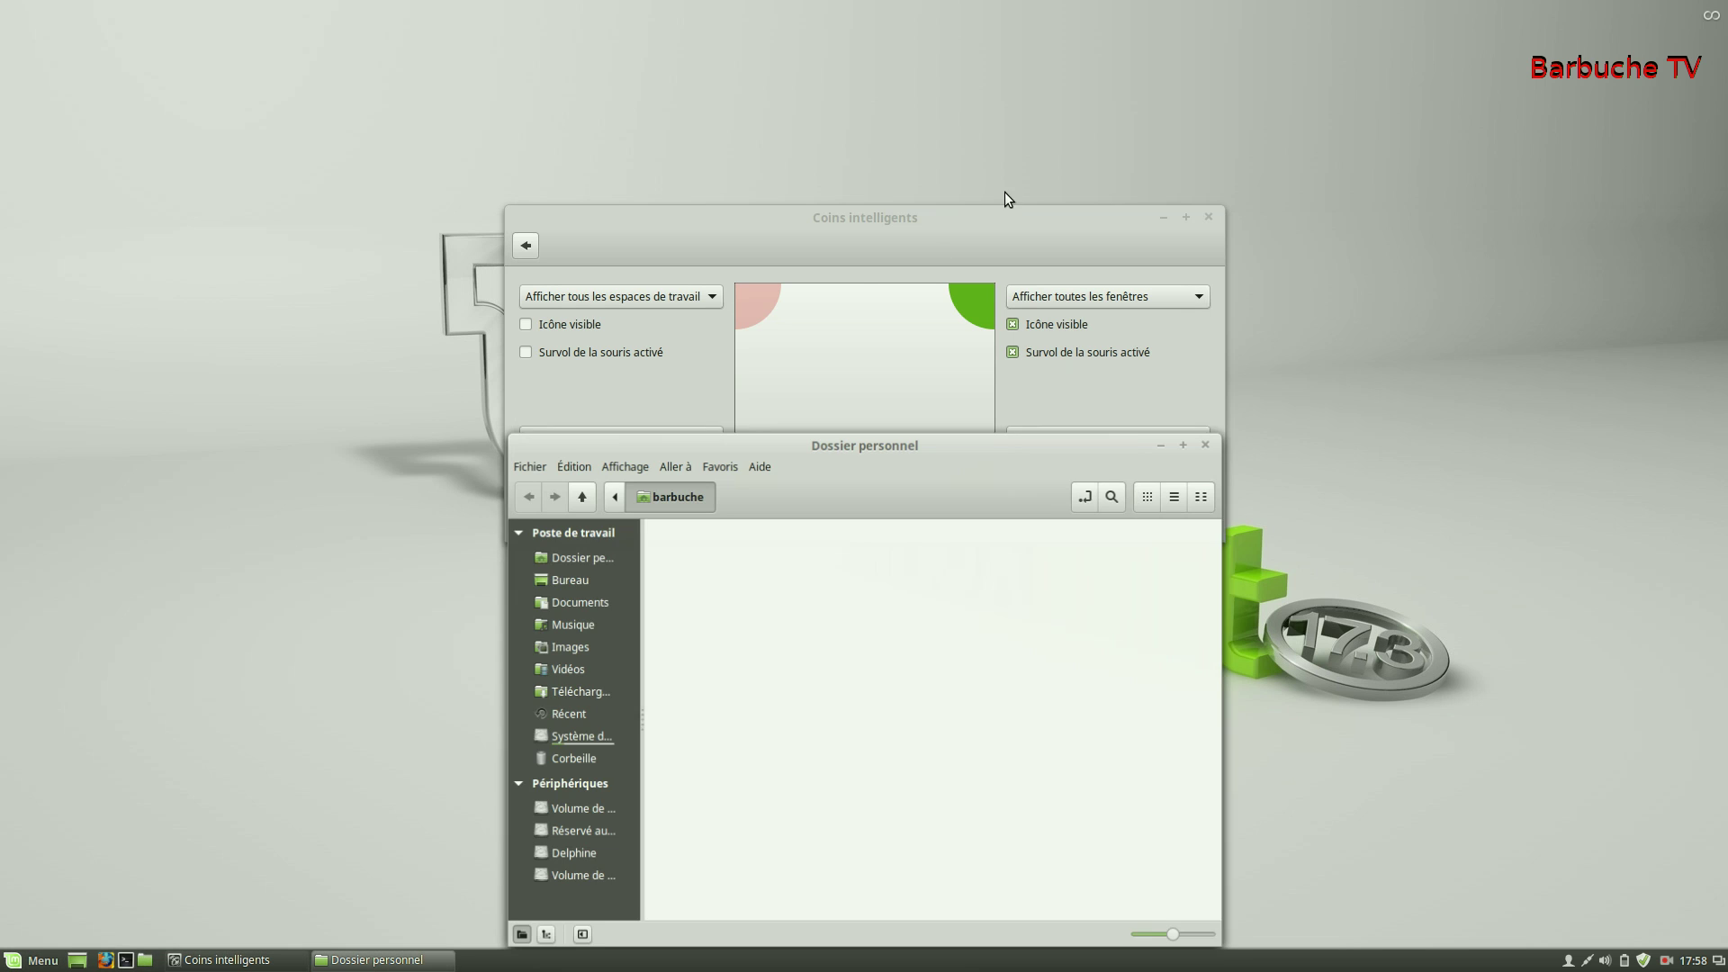
{"action": "mouse_move", "coordinate": [1724, 3]}
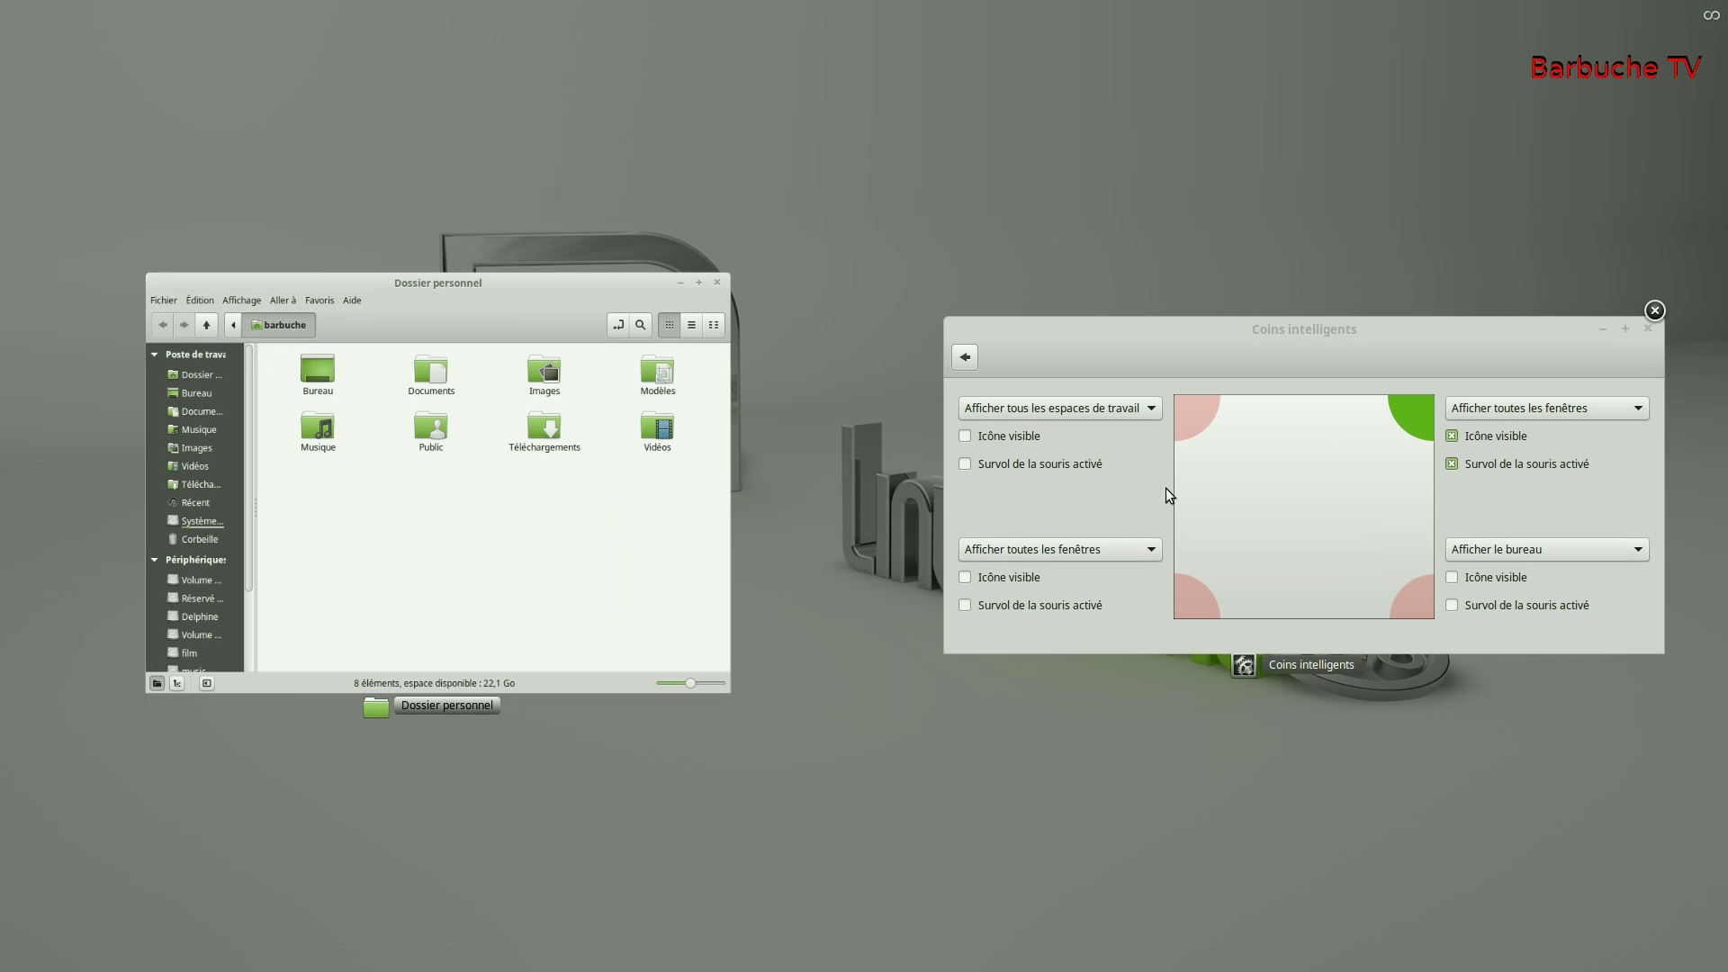
{"action": "key", "text": "Escape"}
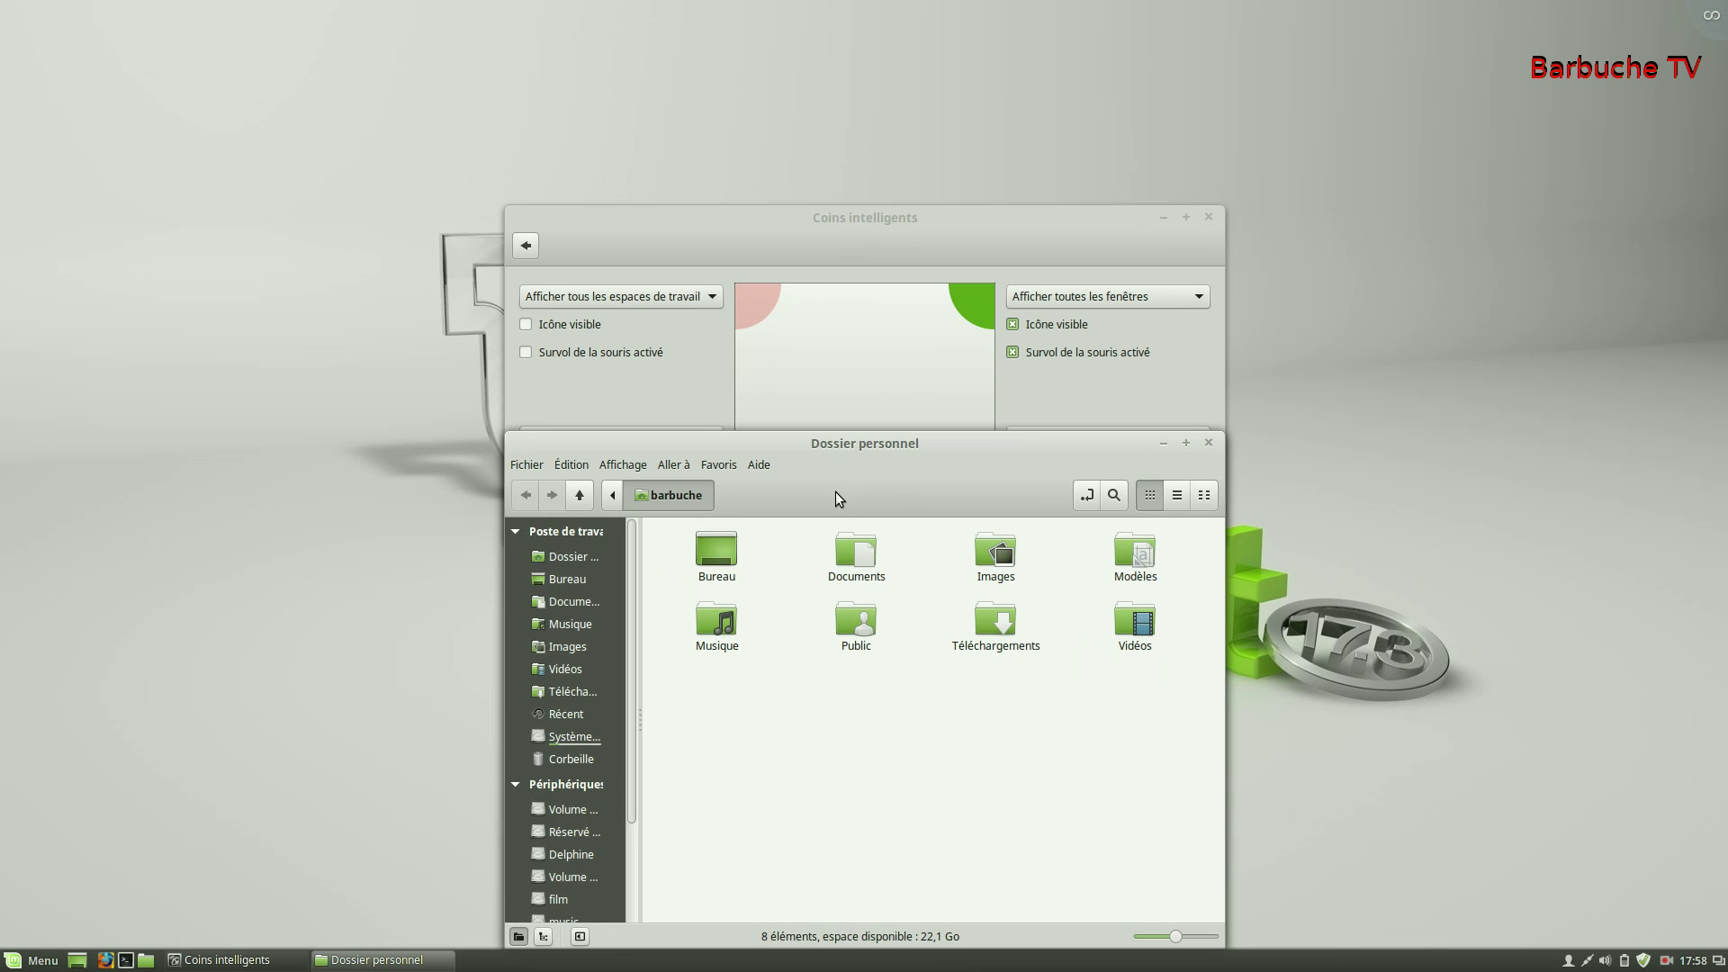
{"action": "left_click_drag", "start_coordinate": [855, 441], "coordinate": [535, 219]}
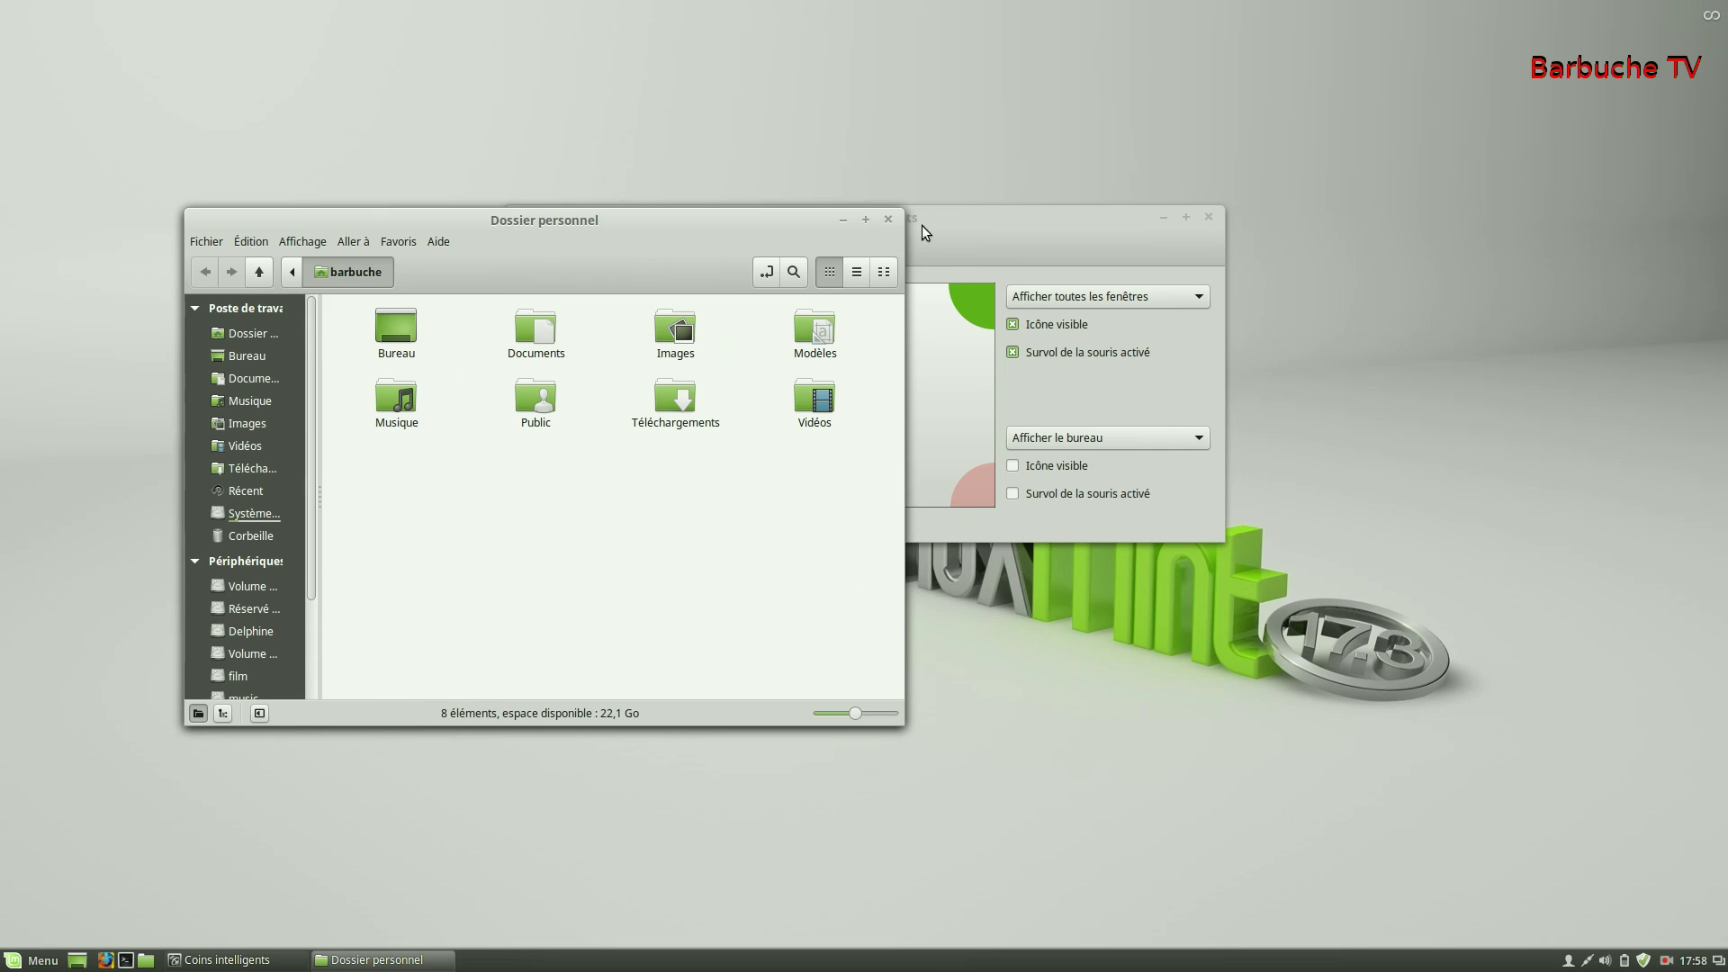
{"action": "left_click", "coordinate": [888, 220]}
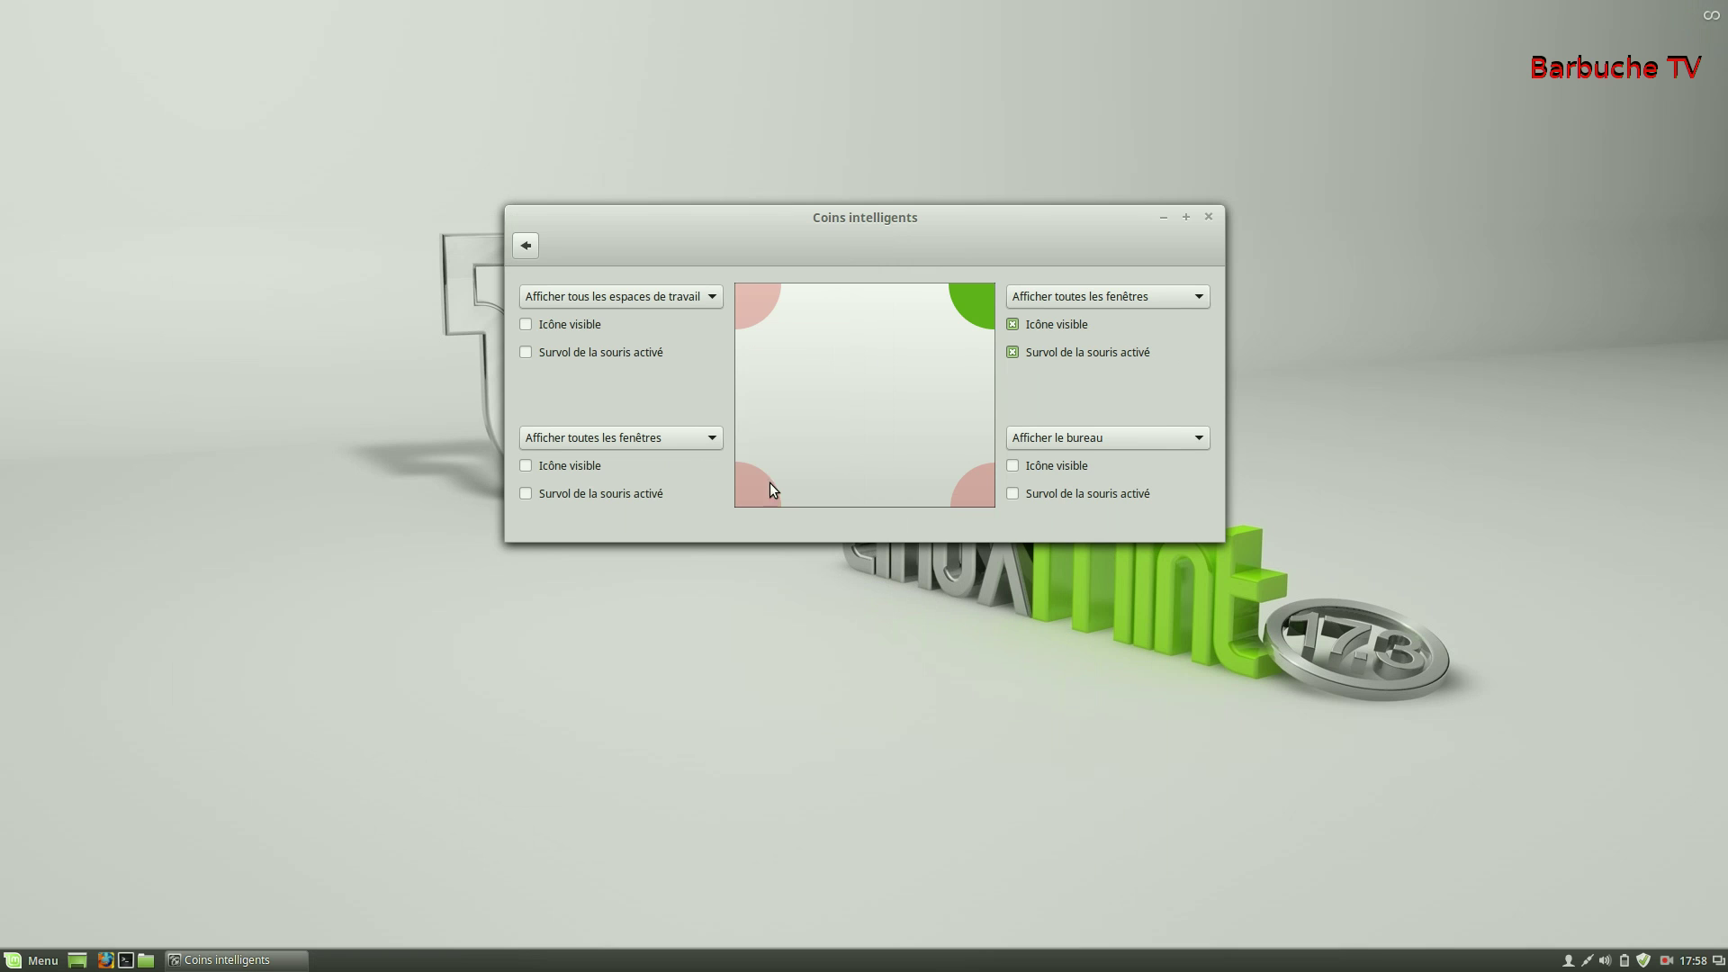
{"action": "left_click", "coordinate": [525, 248]}
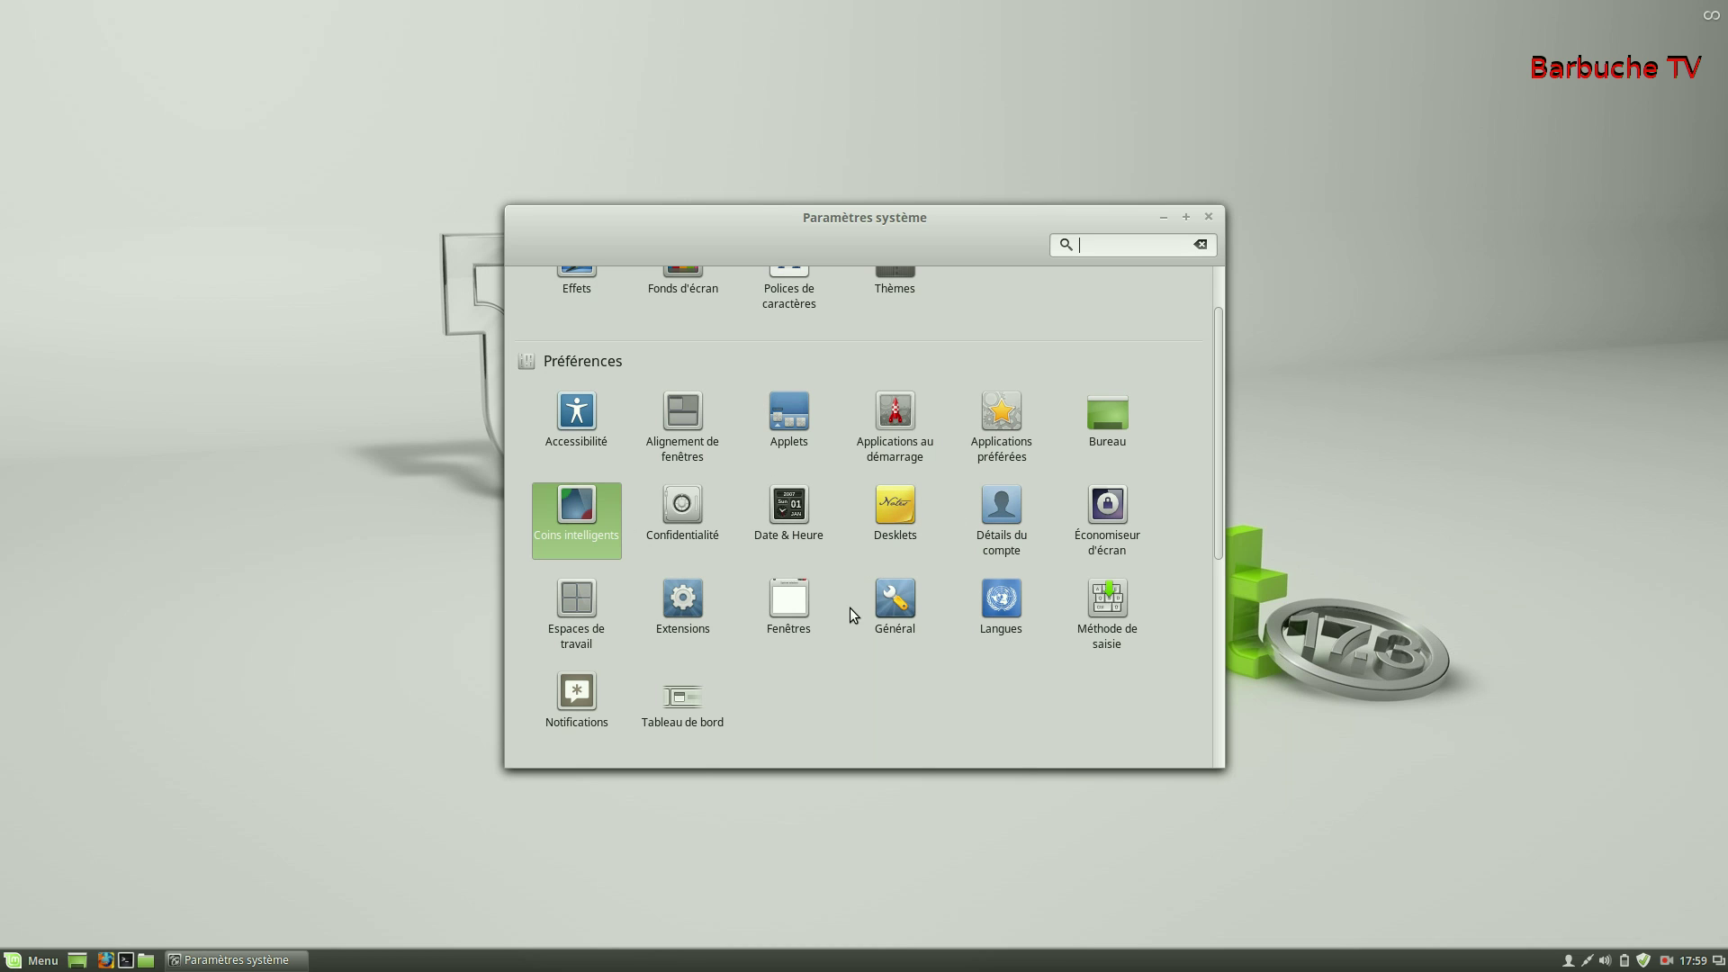
- Open the applets settings and examine the list of installed applets and which of them are active
{"action": "scroll", "coordinate": [727, 641], "scroll_direction": "down", "scroll_amount": 1}
{"action": "scroll", "coordinate": [889, 641], "scroll_direction": "up", "scroll_amount": 1}
{"action": "scroll", "coordinate": [576, 549], "scroll_direction": "up", "scroll_amount": 1}
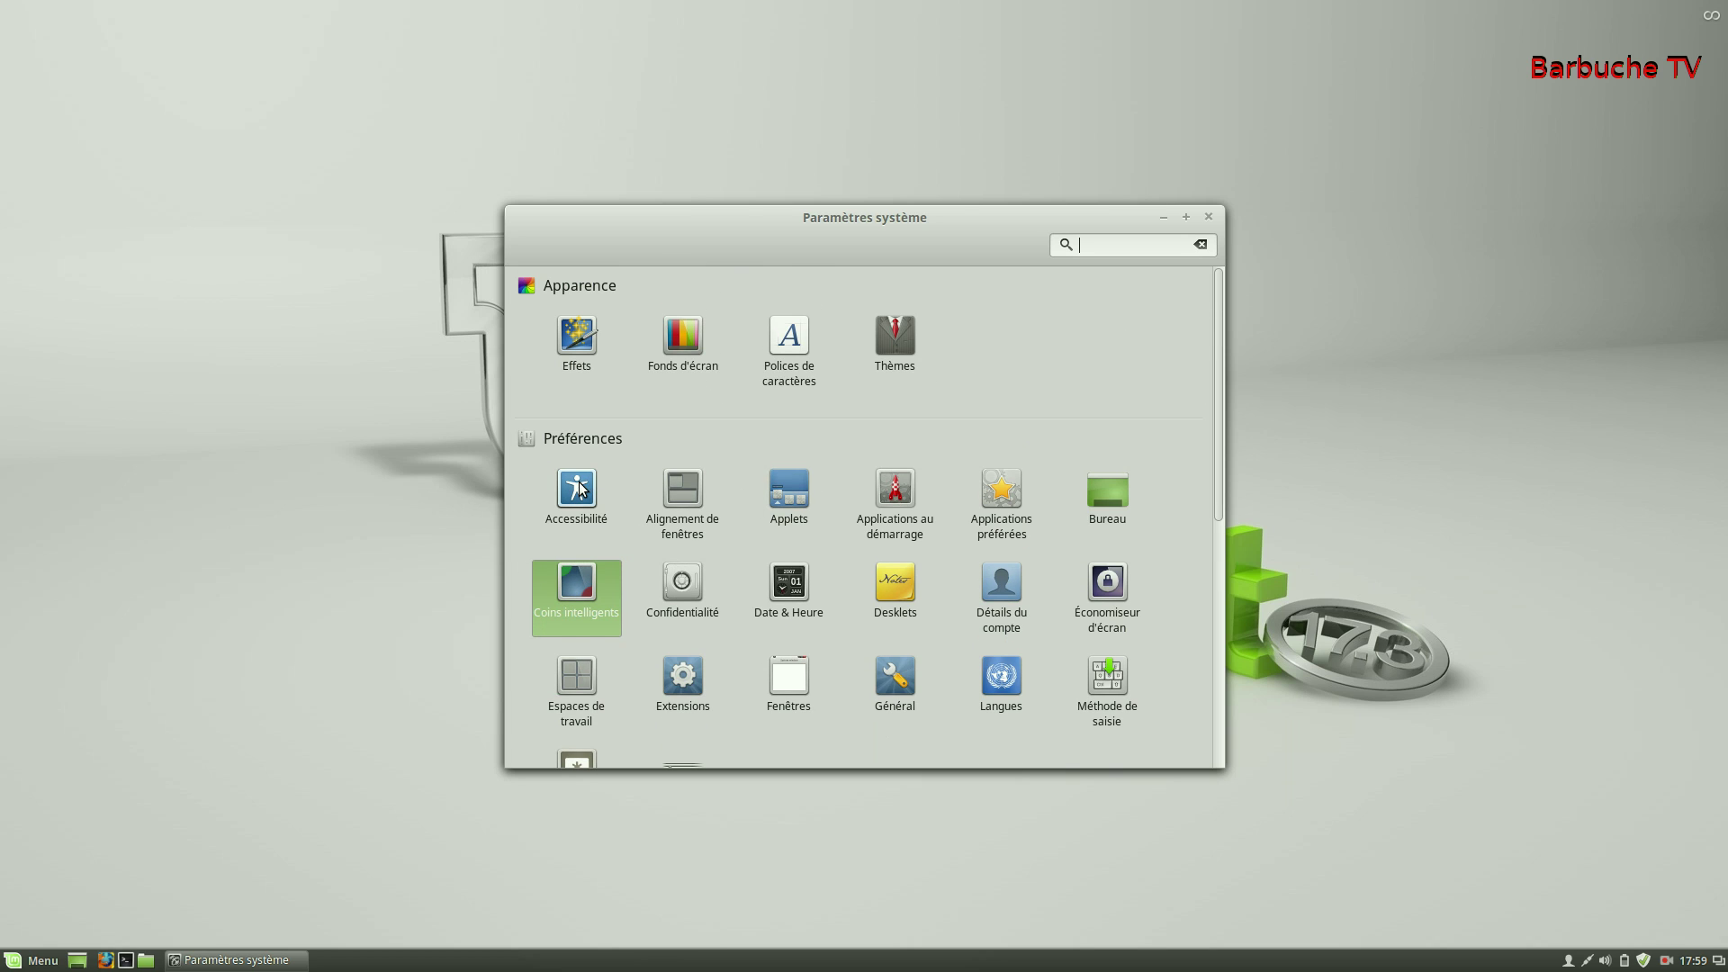
{"action": "left_click", "coordinate": [788, 491]}
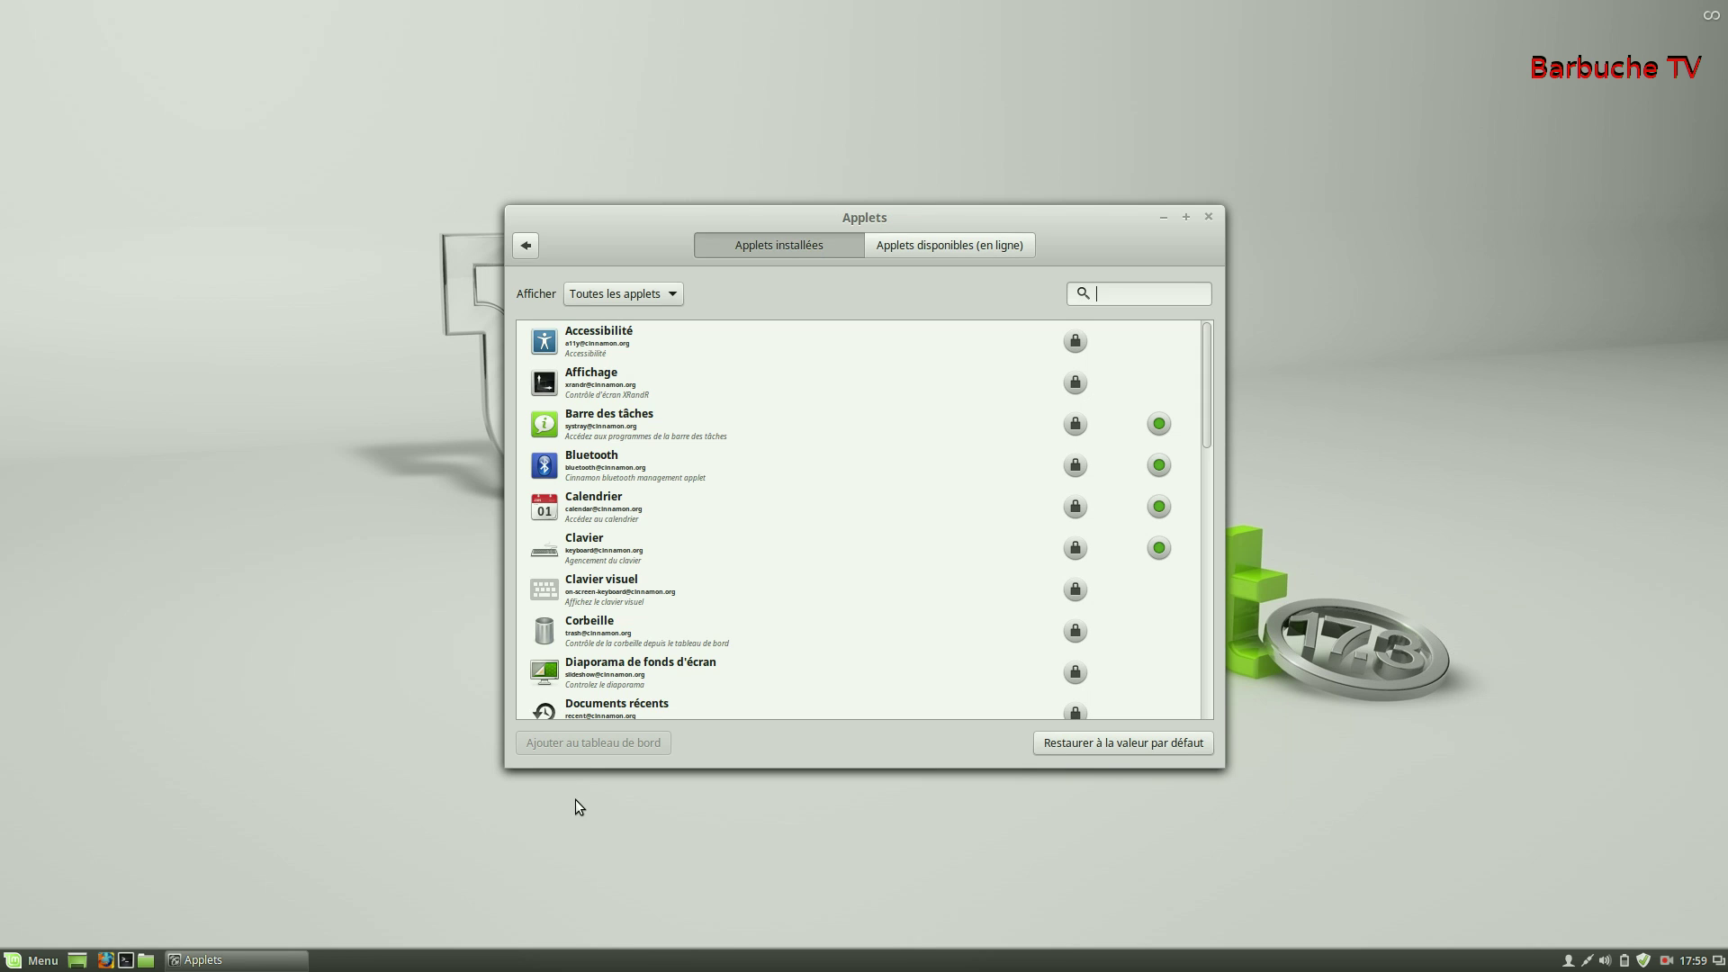
{"action": "scroll", "coordinate": [643, 711], "scroll_direction": "down", "scroll_amount": 3}
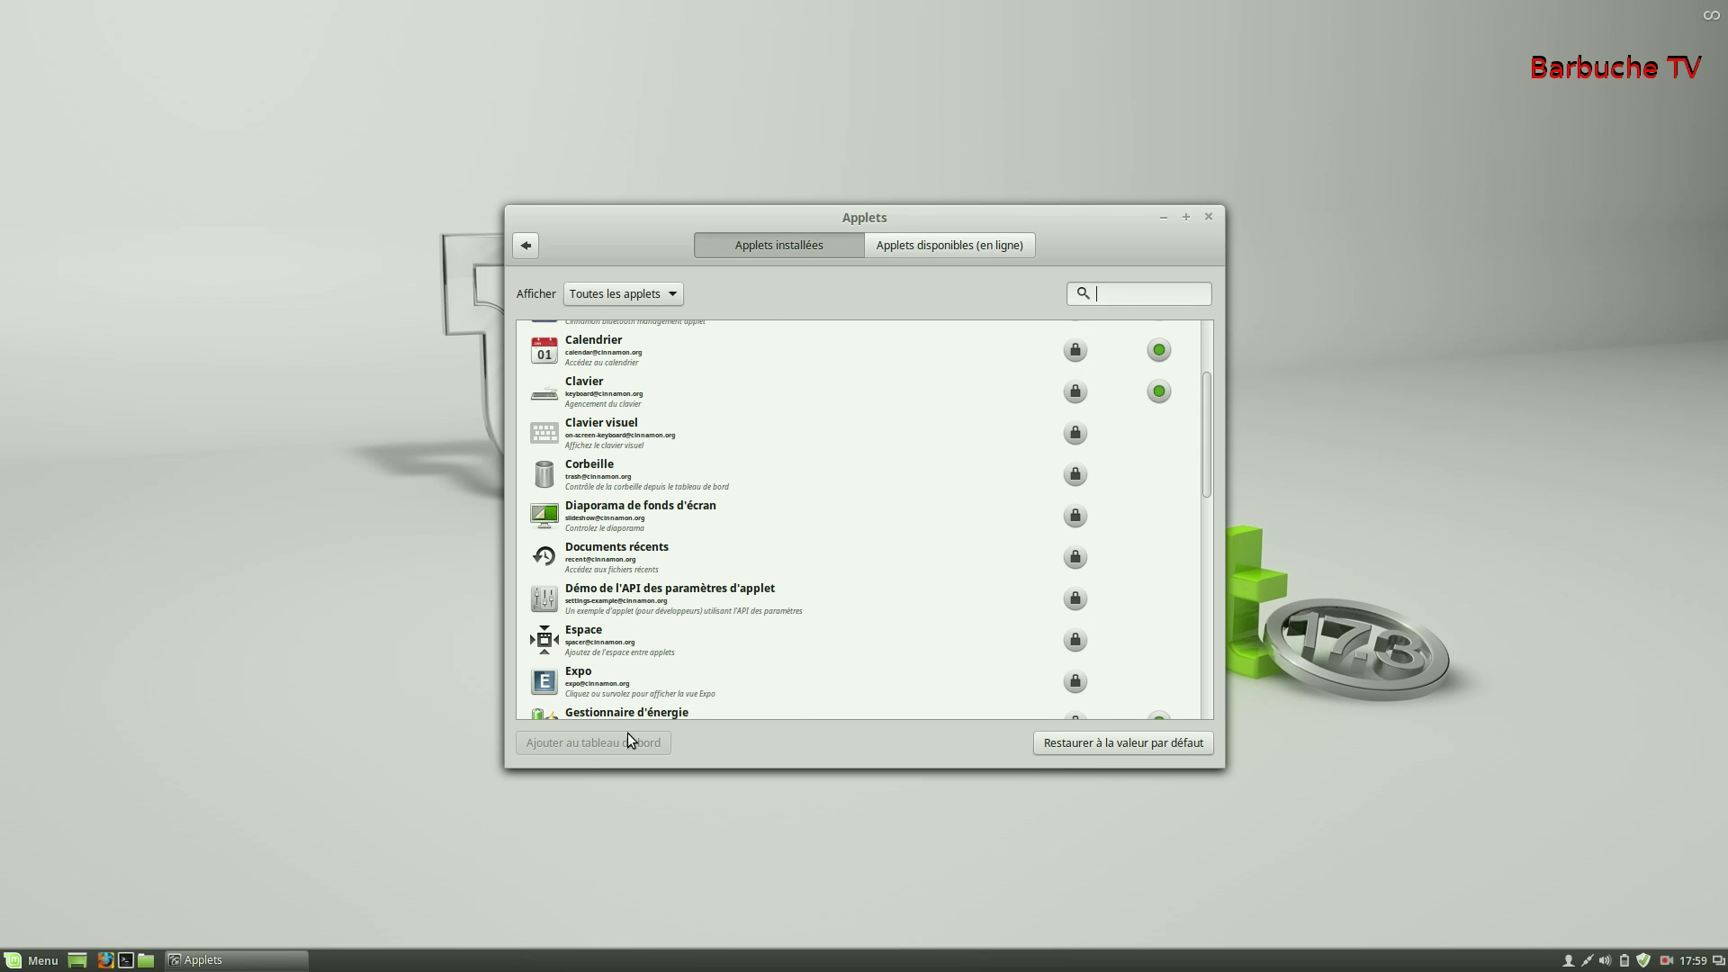
{"action": "scroll", "coordinate": [621, 662], "scroll_direction": "up", "scroll_amount": 3}
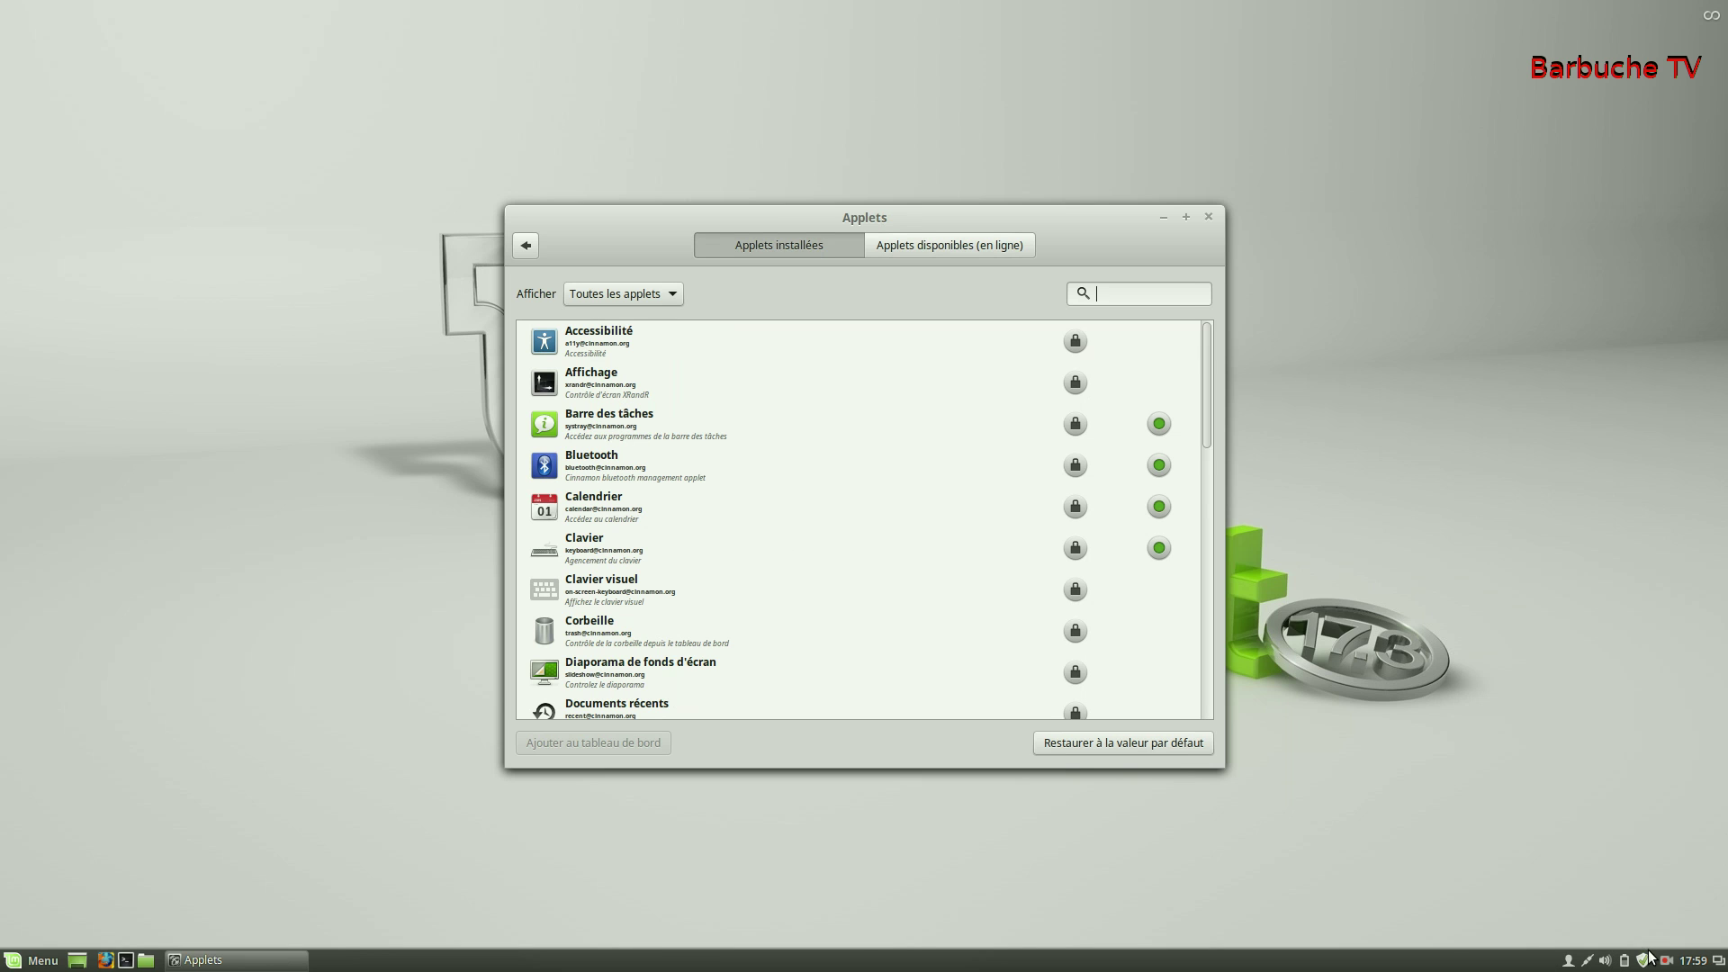
{"action": "scroll", "coordinate": [630, 430], "scroll_direction": "down", "scroll_amount": 3}
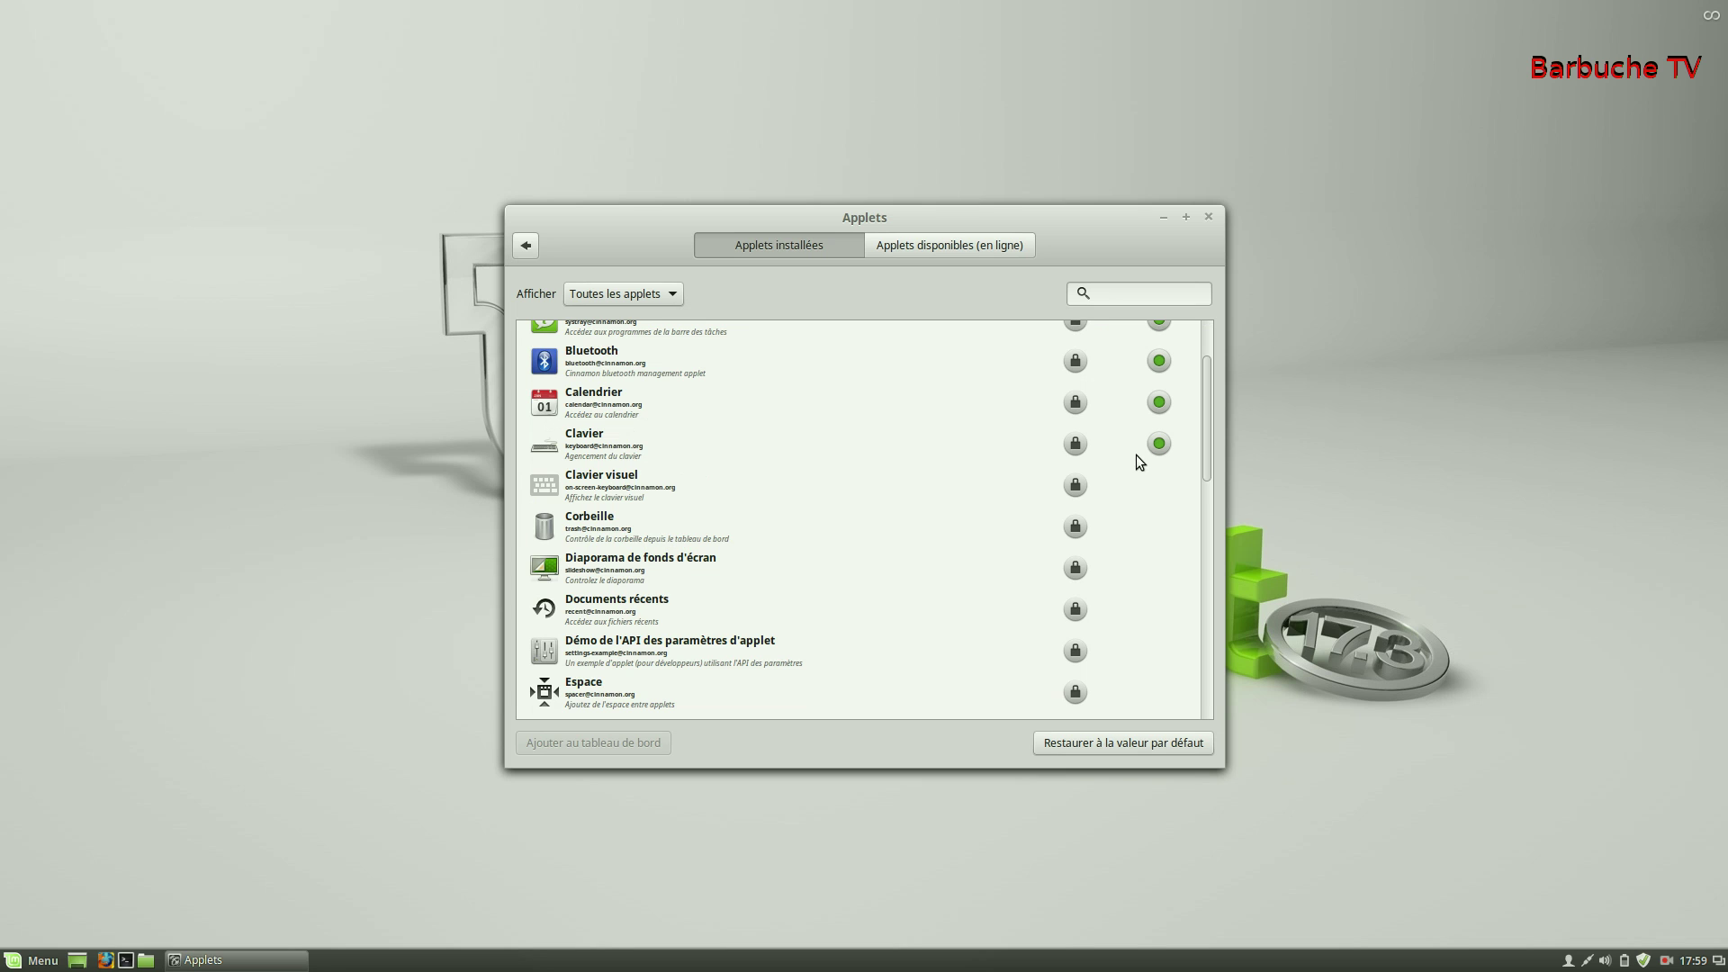
{"action": "scroll", "coordinate": [1138, 459], "scroll_direction": "up", "scroll_amount": 3}
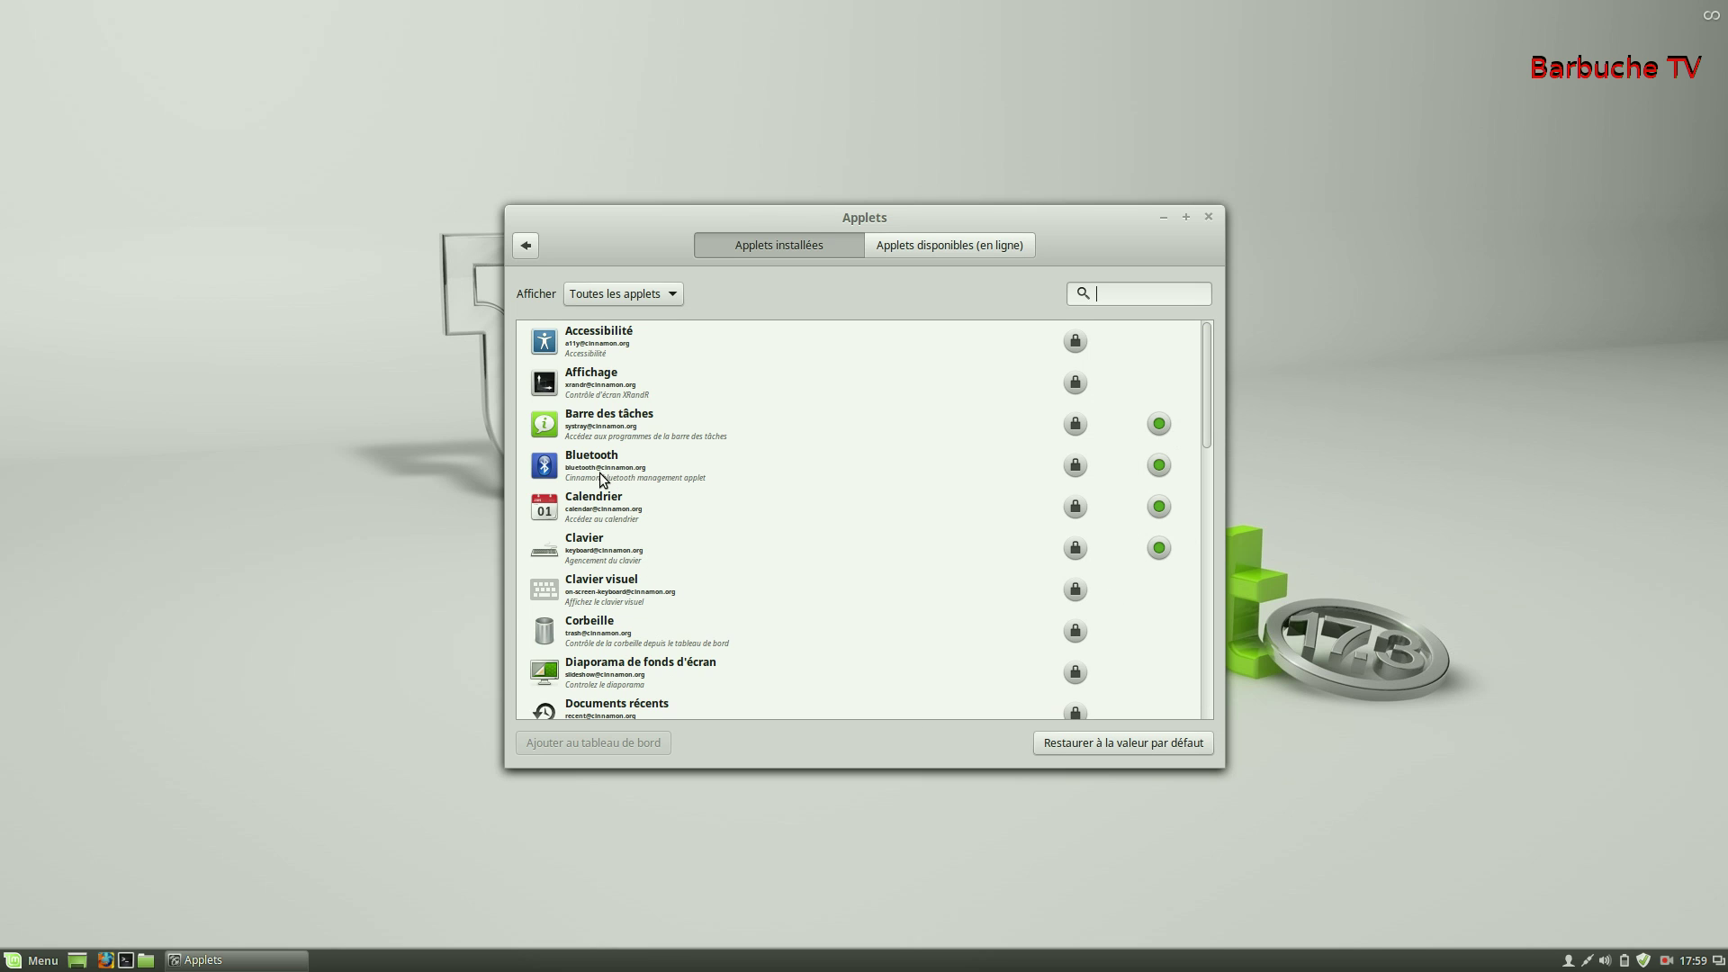
{"action": "scroll", "coordinate": [607, 536], "scroll_direction": "down", "scroll_amount": 1}
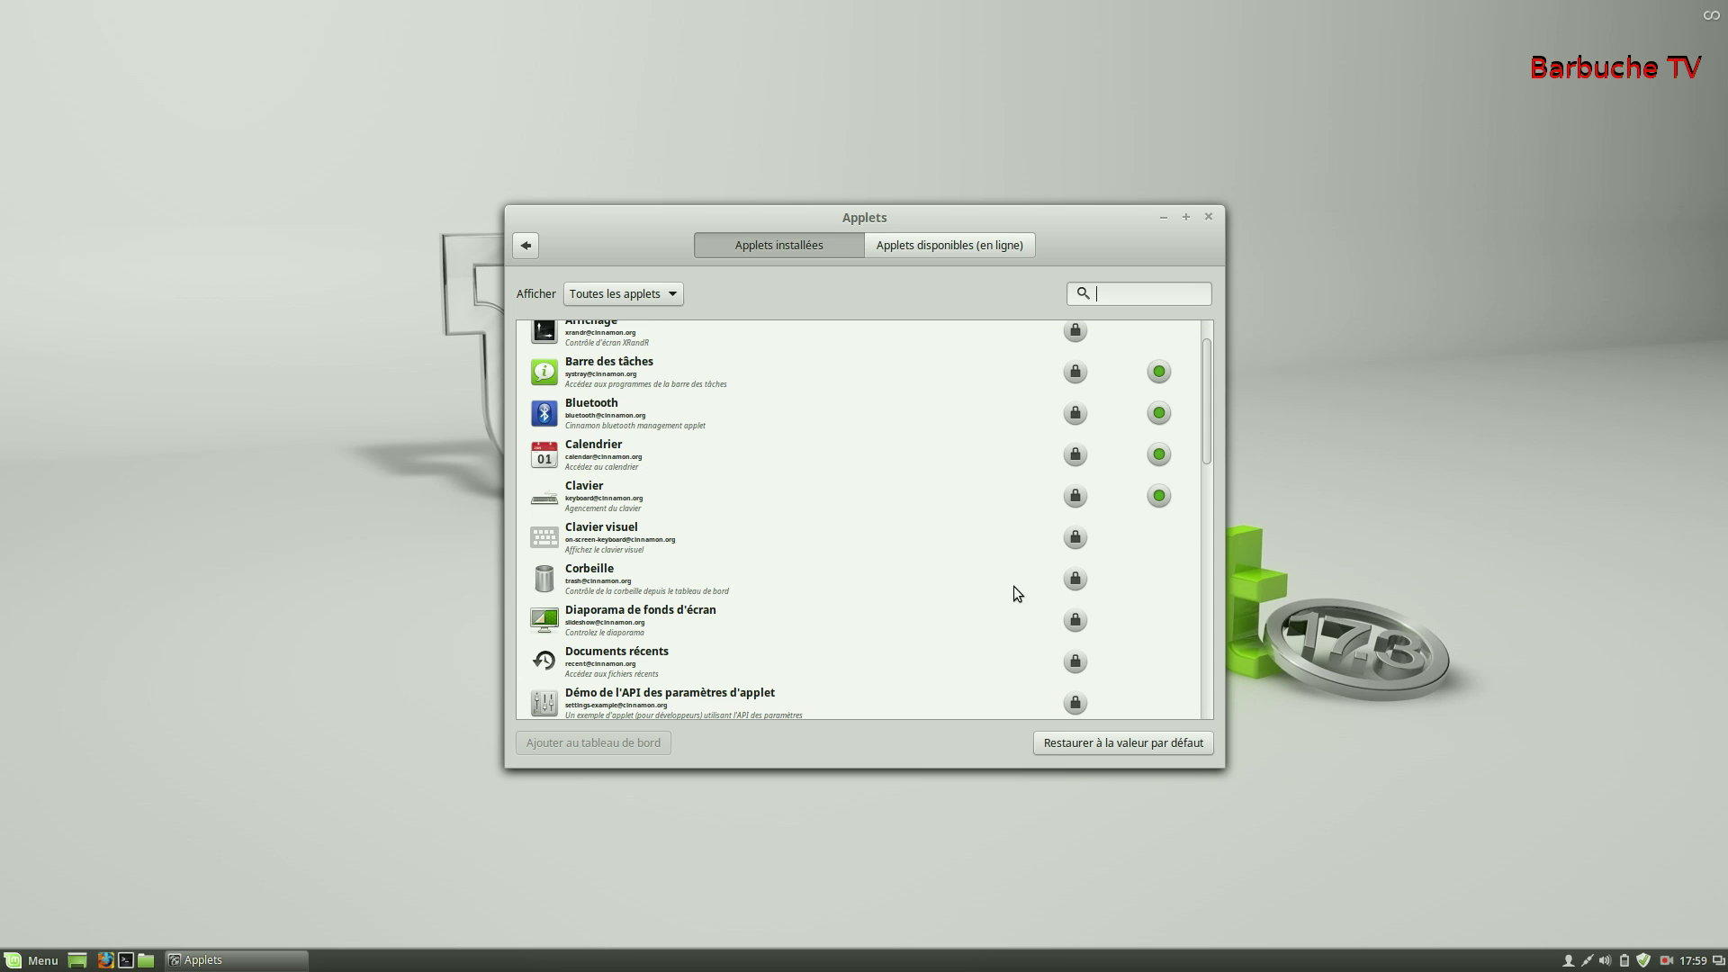
{"action": "scroll", "coordinate": [709, 607], "scroll_direction": "down", "scroll_amount": 14}
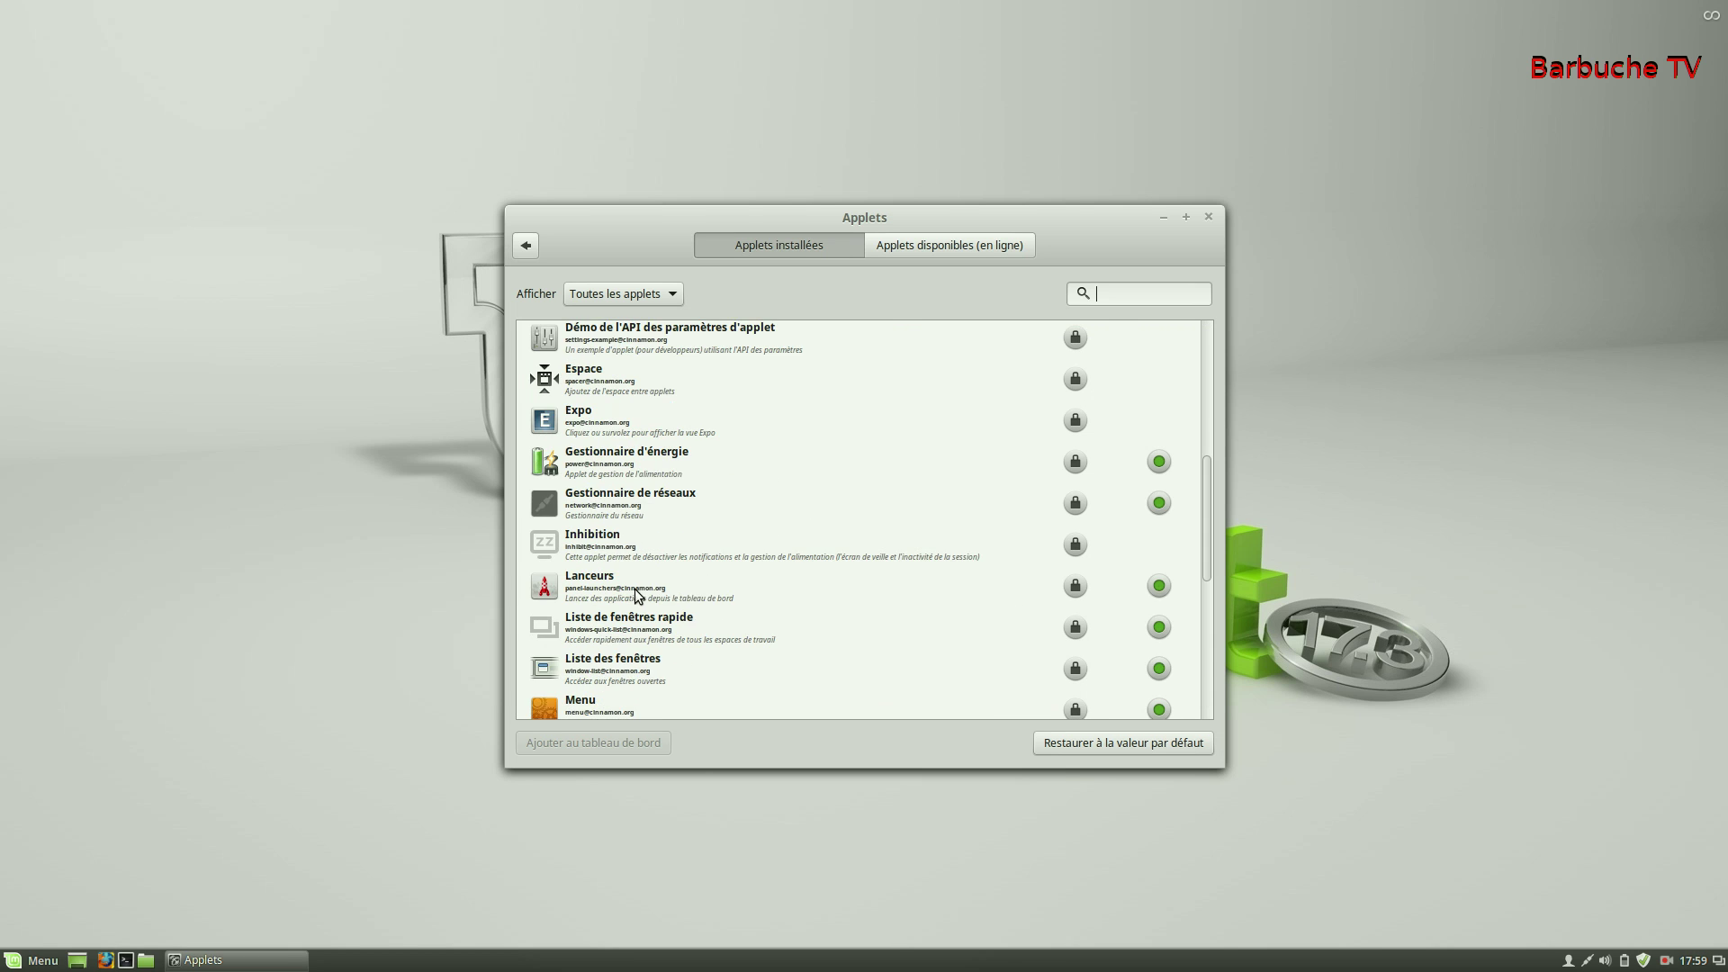
{"action": "scroll", "coordinate": [585, 594], "scroll_direction": "down", "scroll_amount": 4}
{"action": "scroll", "coordinate": [589, 594], "scroll_direction": "up", "scroll_amount": 19}
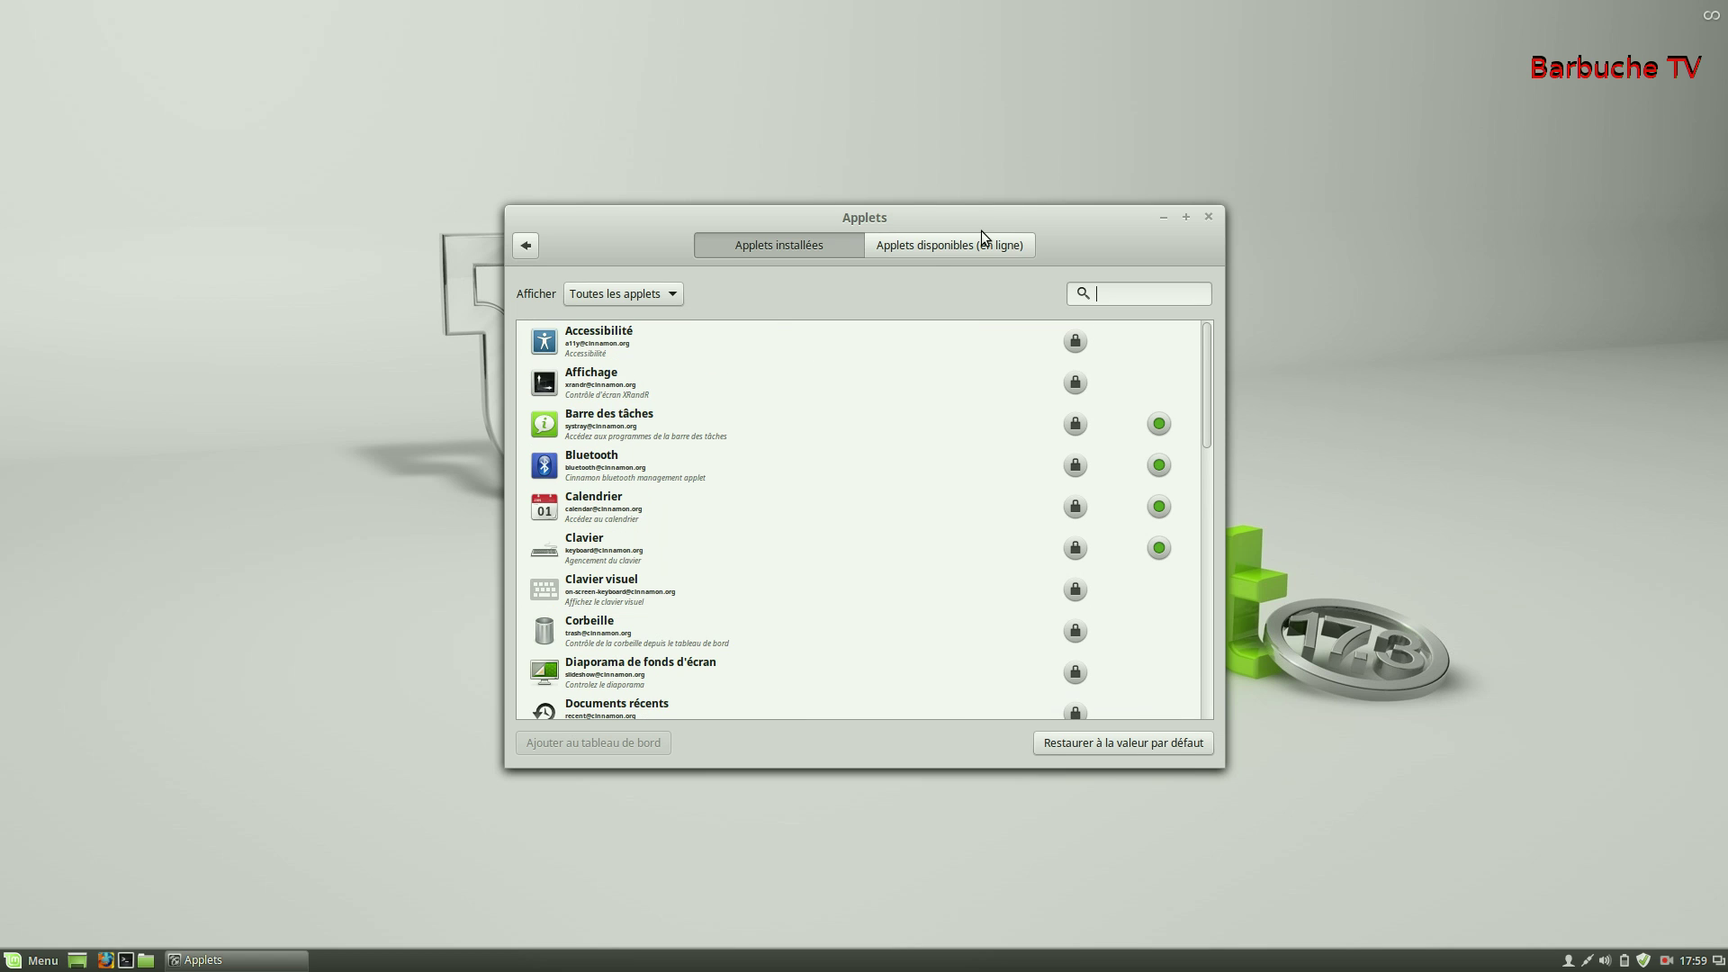
- Browse the applets available online, sorted by popularity, and return to the system settings without installing any
{"action": "left_click", "coordinate": [939, 245]}
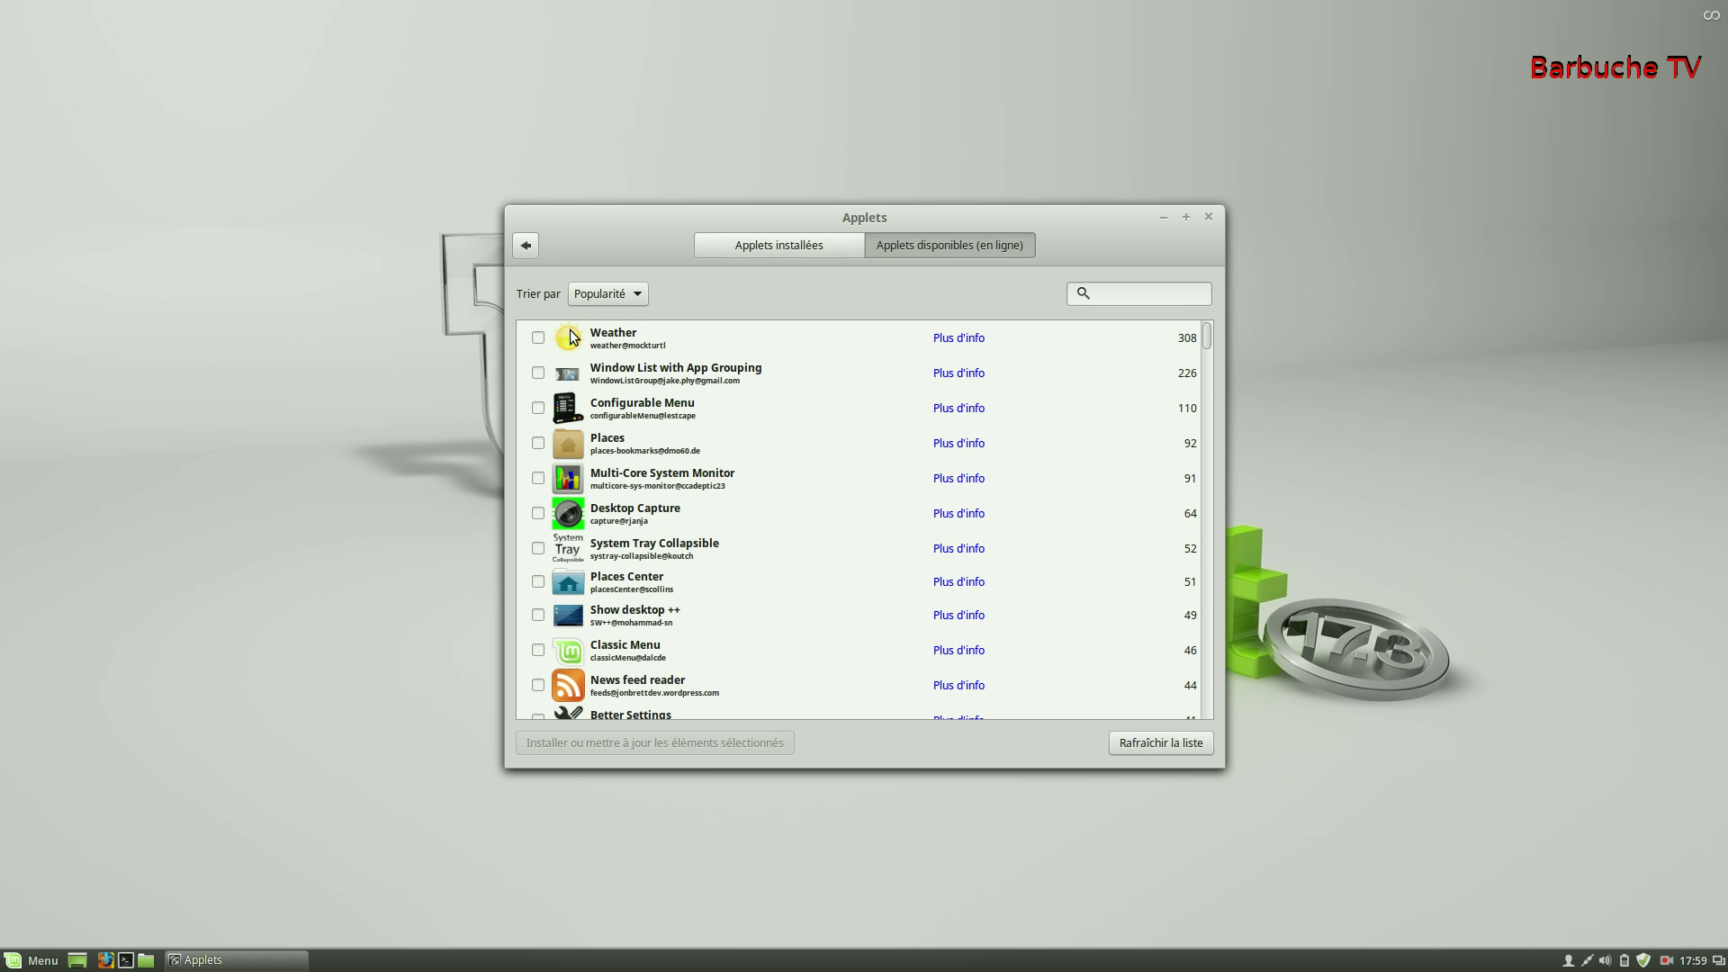
{"action": "scroll", "coordinate": [567, 342], "scroll_direction": "down", "scroll_amount": 2}
{"action": "scroll", "coordinate": [562, 328], "scroll_direction": "up", "scroll_amount": 2}
{"action": "scroll", "coordinate": [625, 387], "scroll_direction": "down", "scroll_amount": 2}
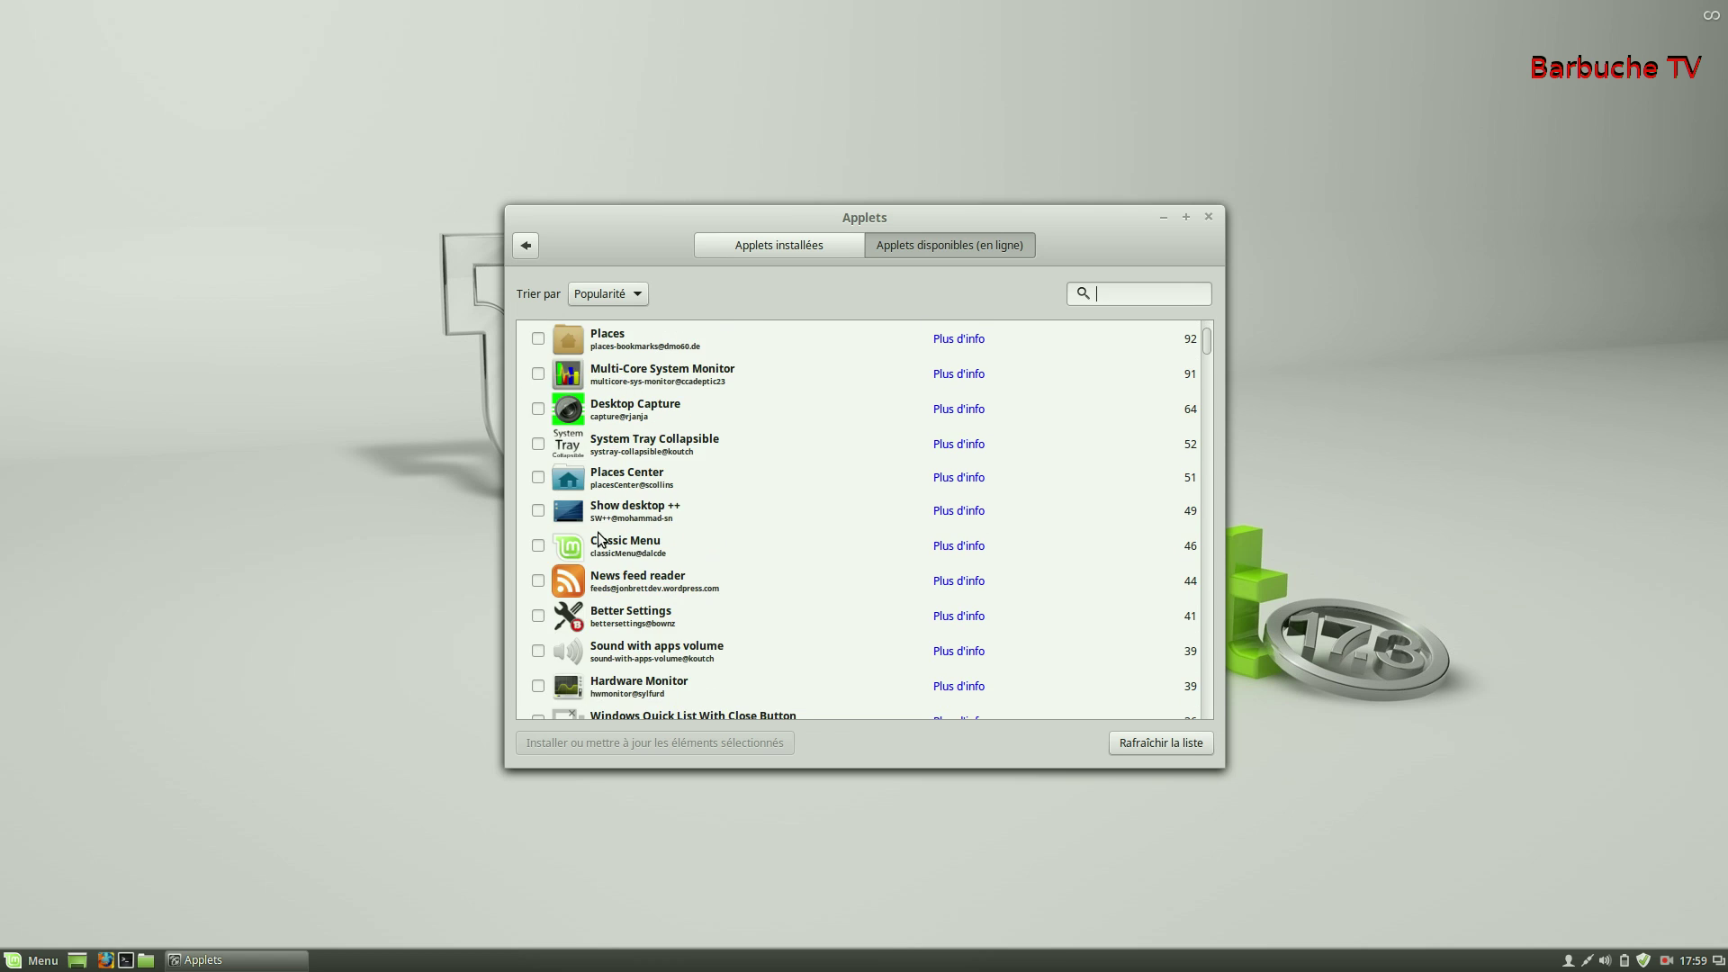
{"action": "scroll", "coordinate": [599, 536], "scroll_direction": "down", "scroll_amount": 2}
{"action": "scroll", "coordinate": [655, 489], "scroll_direction": "down", "scroll_amount": 2}
{"action": "scroll", "coordinate": [720, 617], "scroll_direction": "down", "scroll_amount": 4}
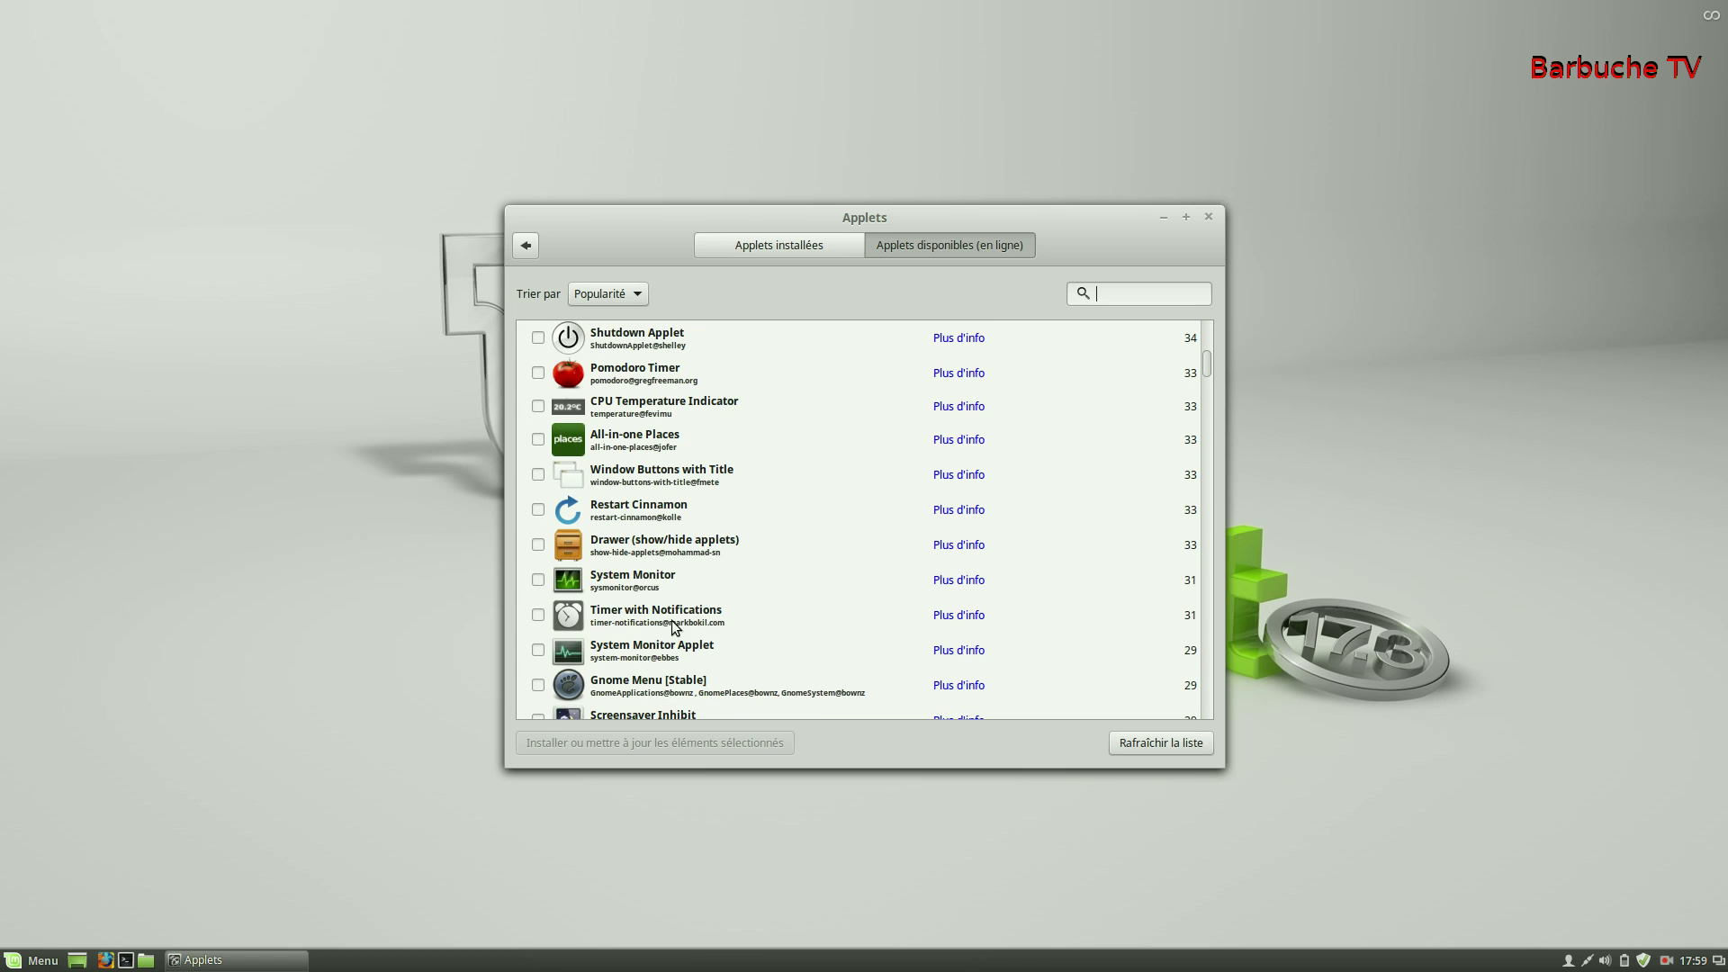
{"action": "scroll", "coordinate": [669, 637], "scroll_direction": "up", "scroll_amount": 1}
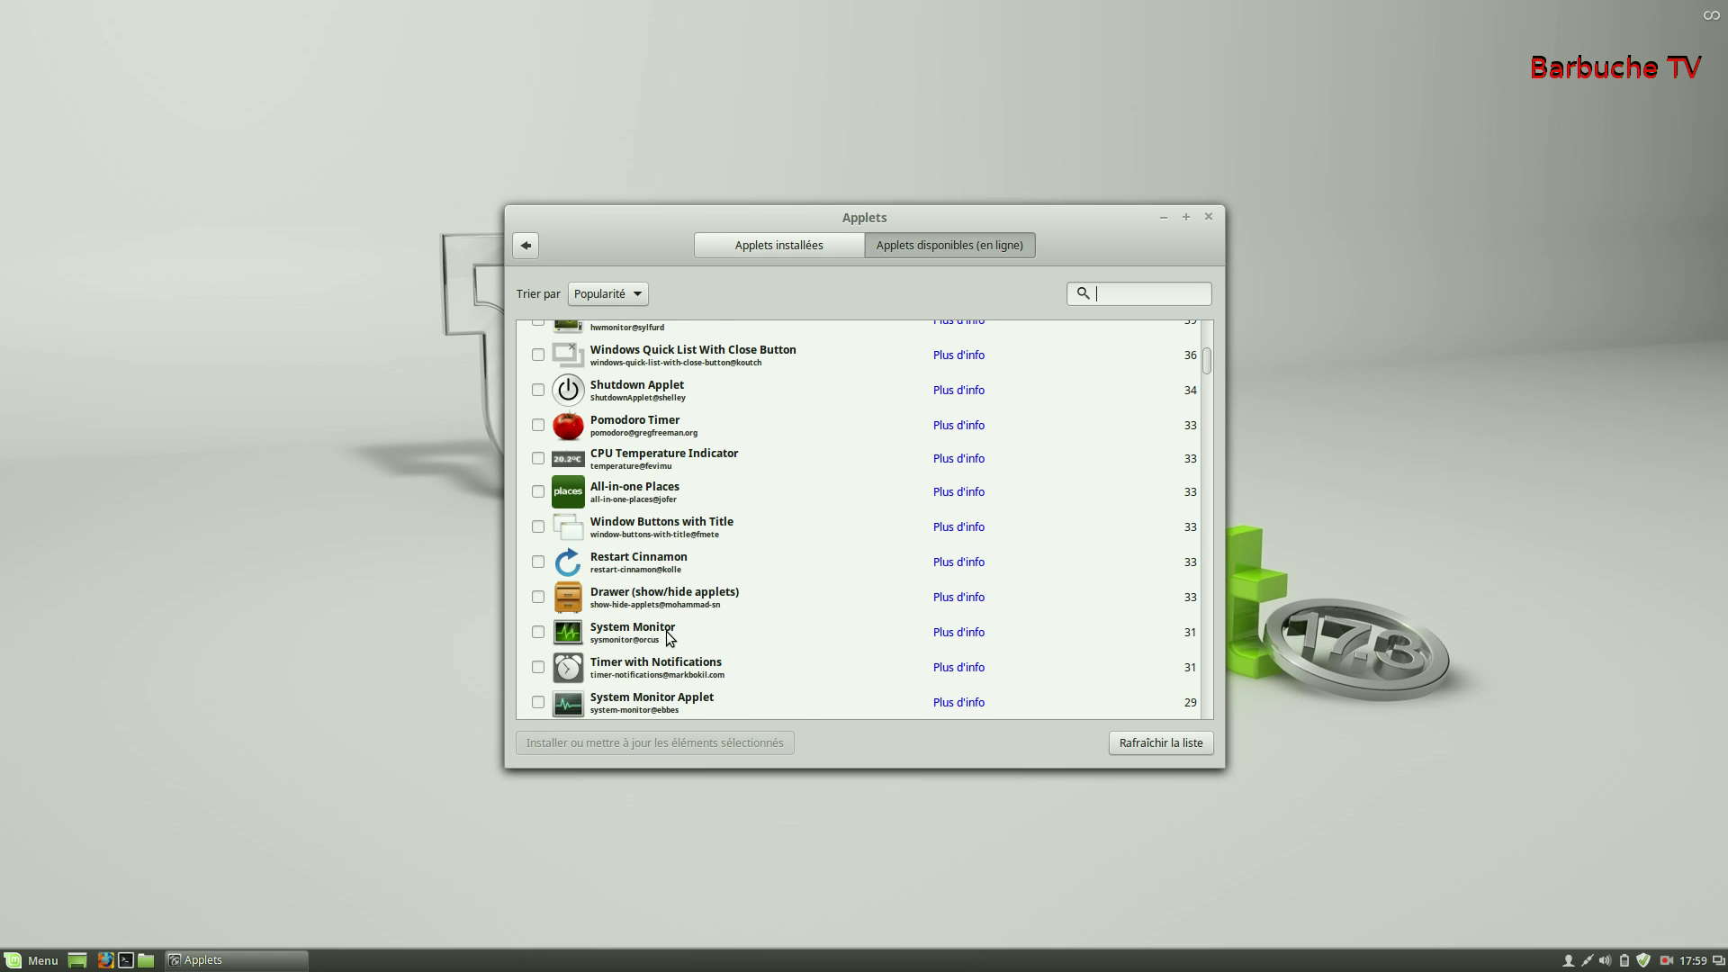
{"action": "scroll", "coordinate": [670, 637], "scroll_direction": "up", "scroll_amount": 7}
{"action": "left_click", "coordinate": [527, 246]}
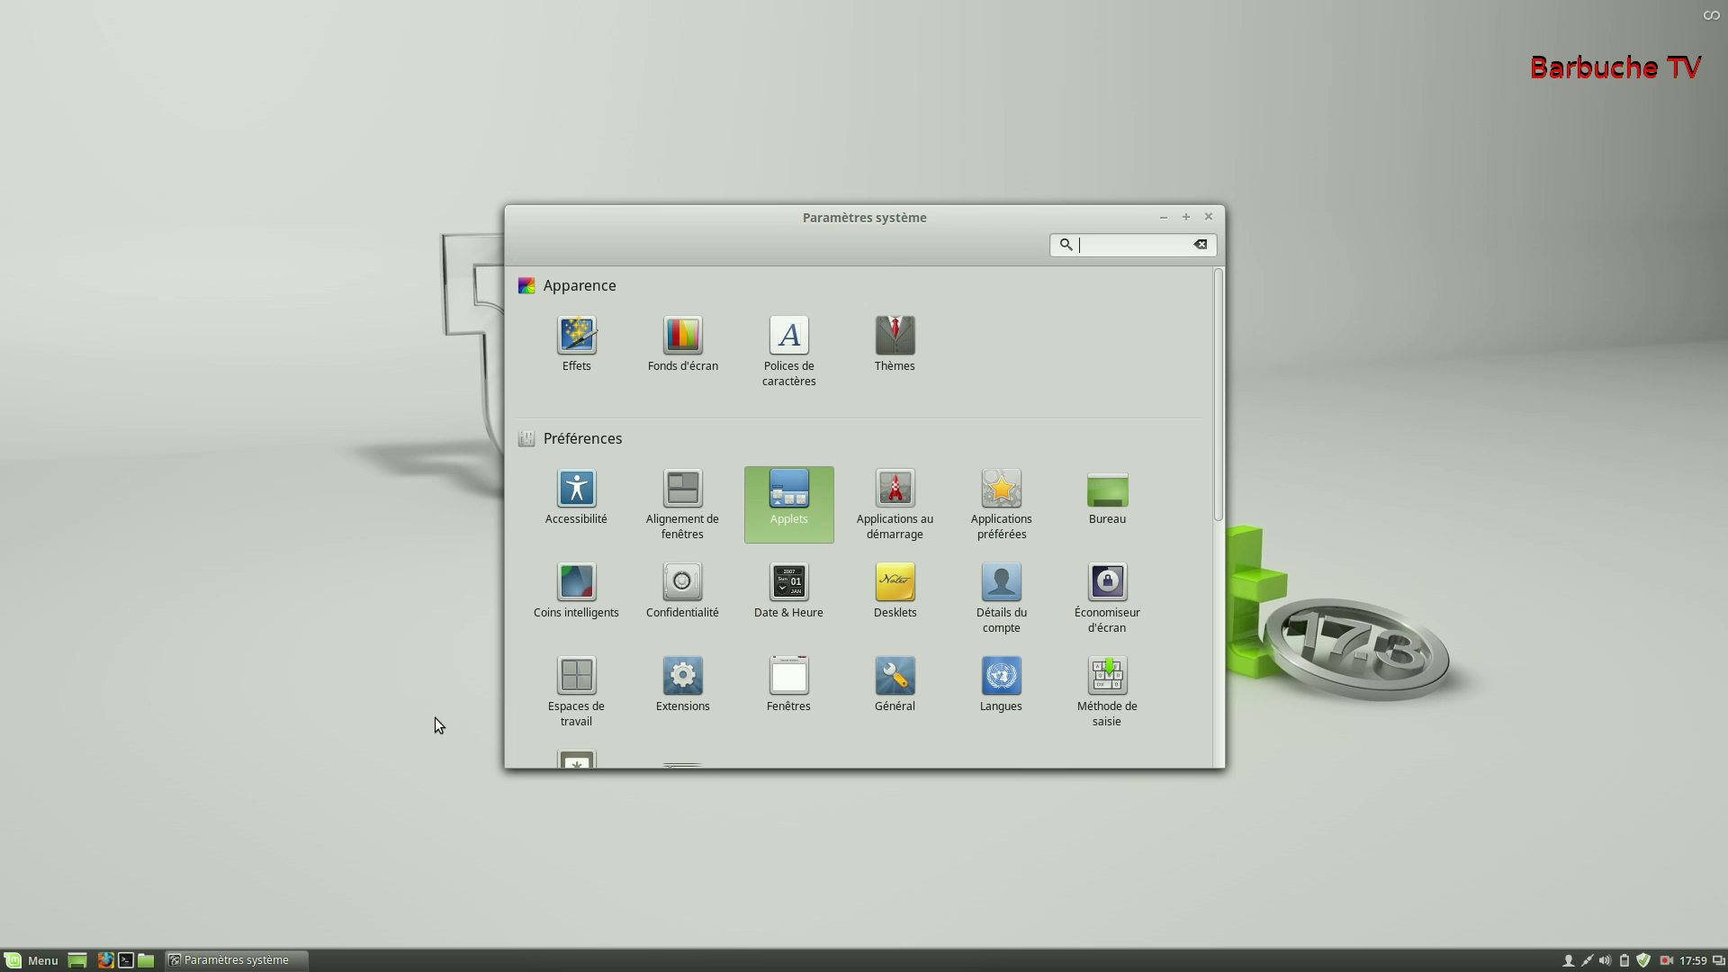
- Open the extensions settings and browse the extensions available online, sorted by popularity
{"action": "left_click", "coordinate": [684, 675]}
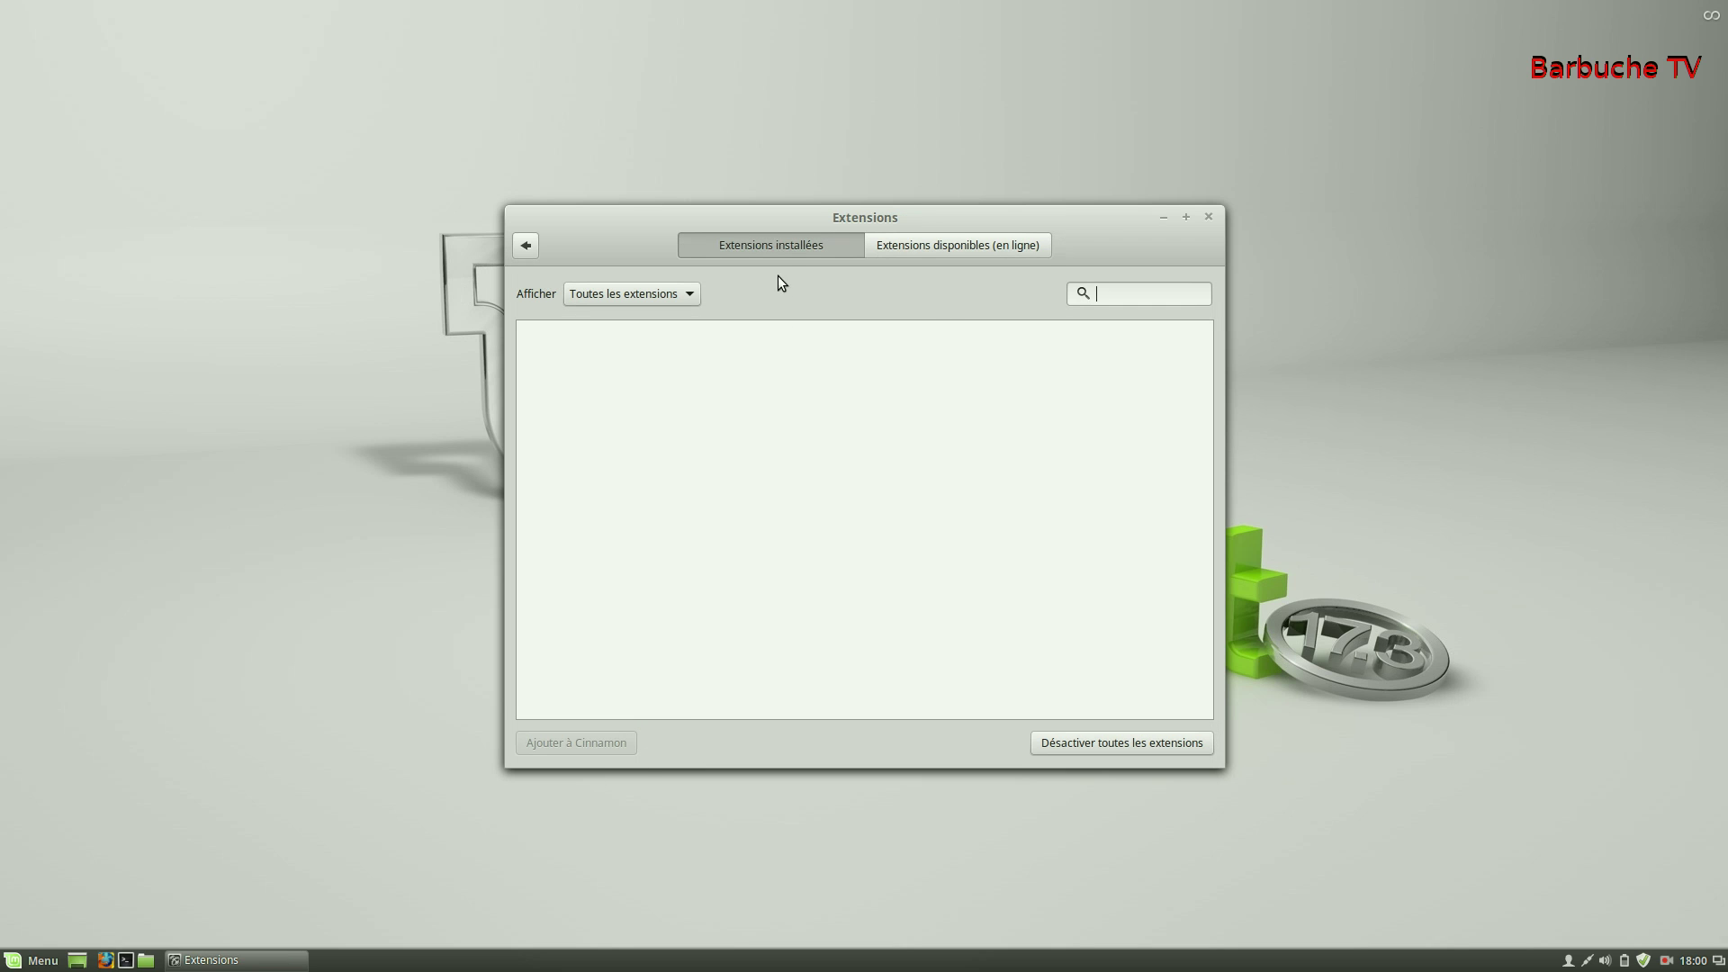
{"action": "left_click", "coordinate": [941, 241]}
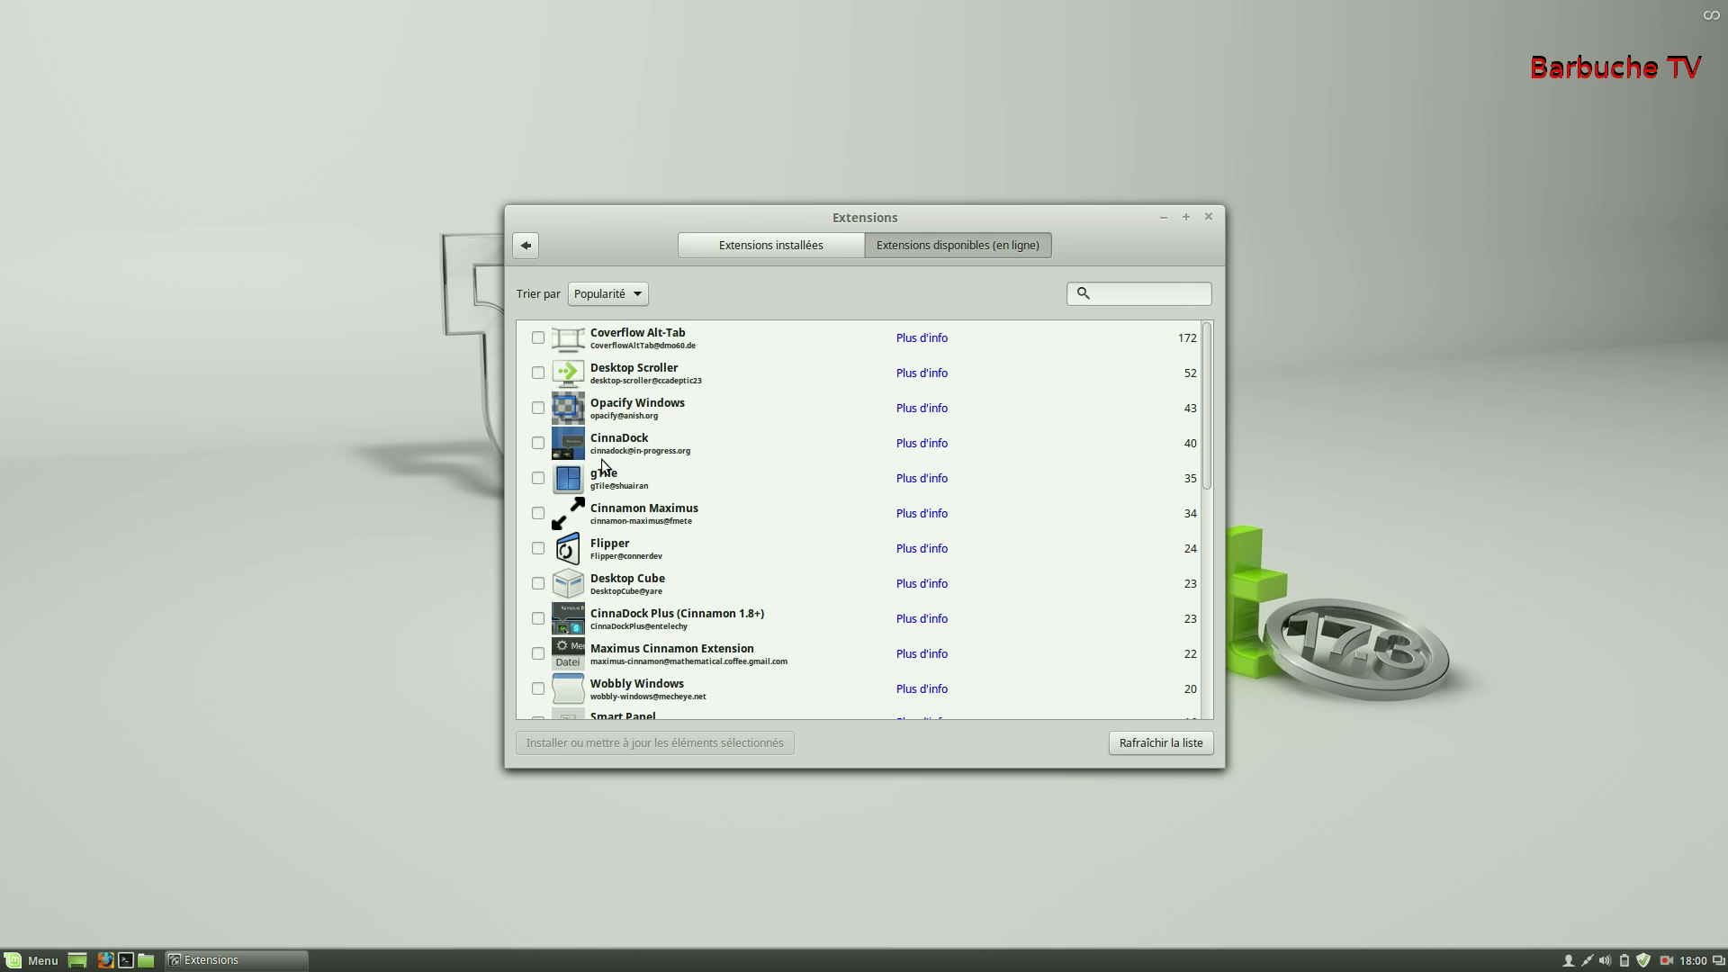
{"action": "scroll", "coordinate": [585, 594], "scroll_direction": "down", "scroll_amount": 4}
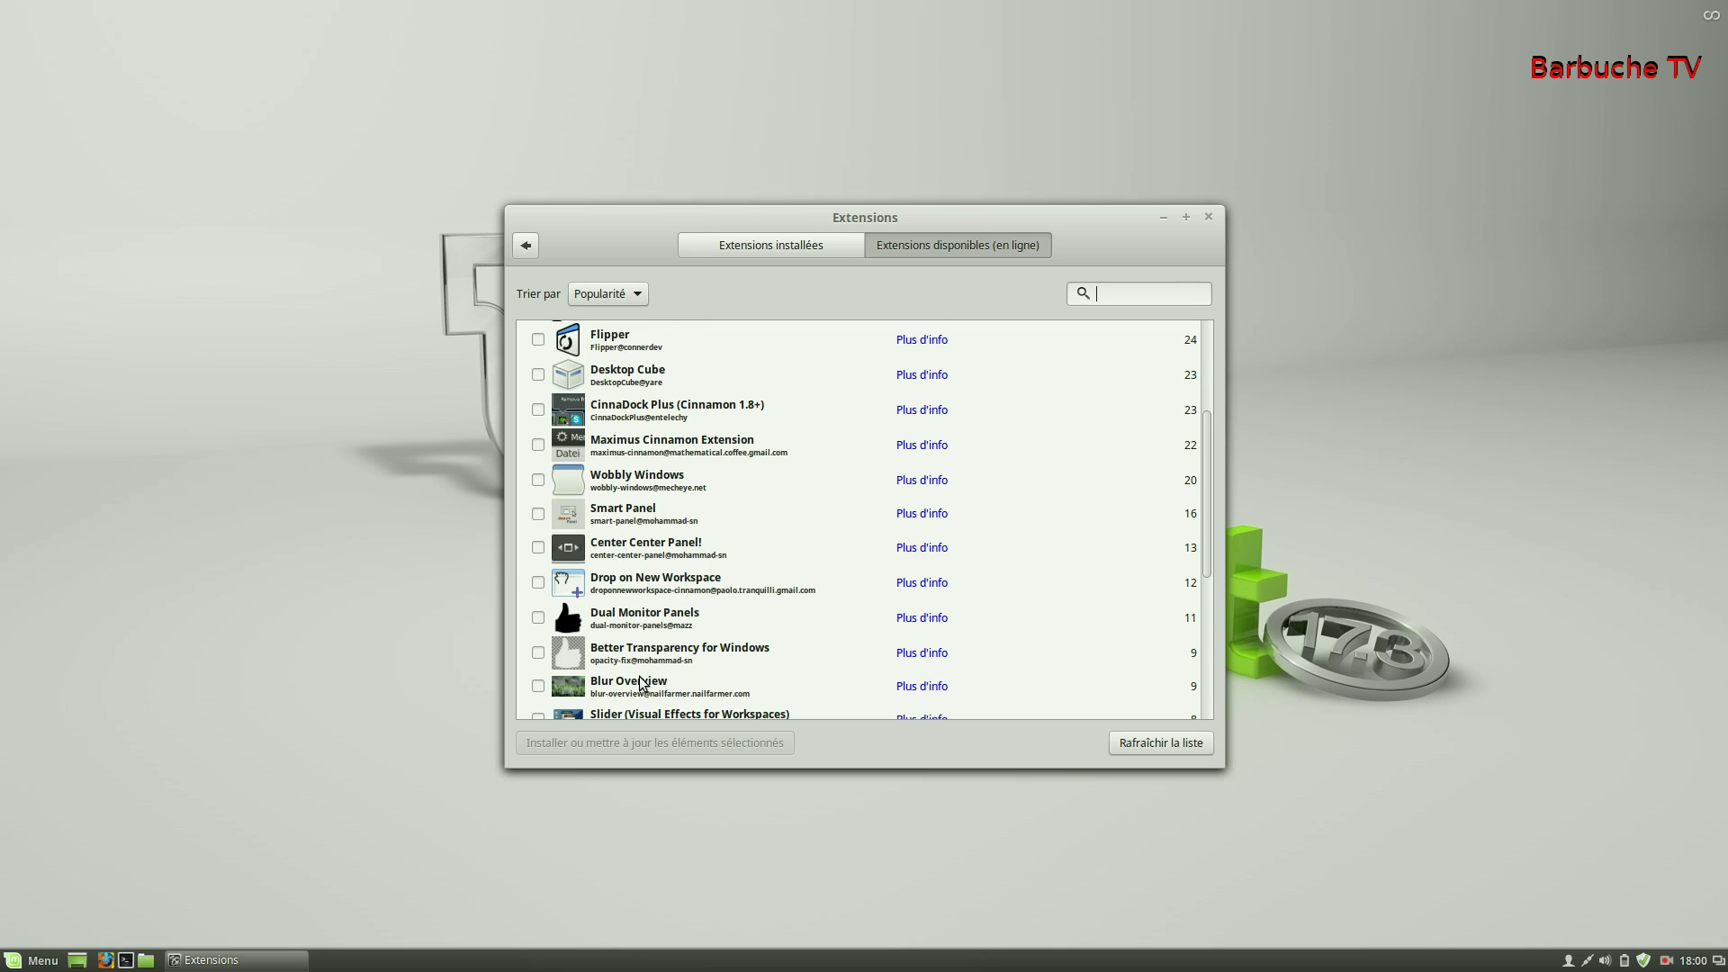
{"action": "scroll", "coordinate": [664, 613], "scroll_direction": "down", "scroll_amount": 2}
{"action": "scroll", "coordinate": [666, 607], "scroll_direction": "down", "scroll_amount": 2}
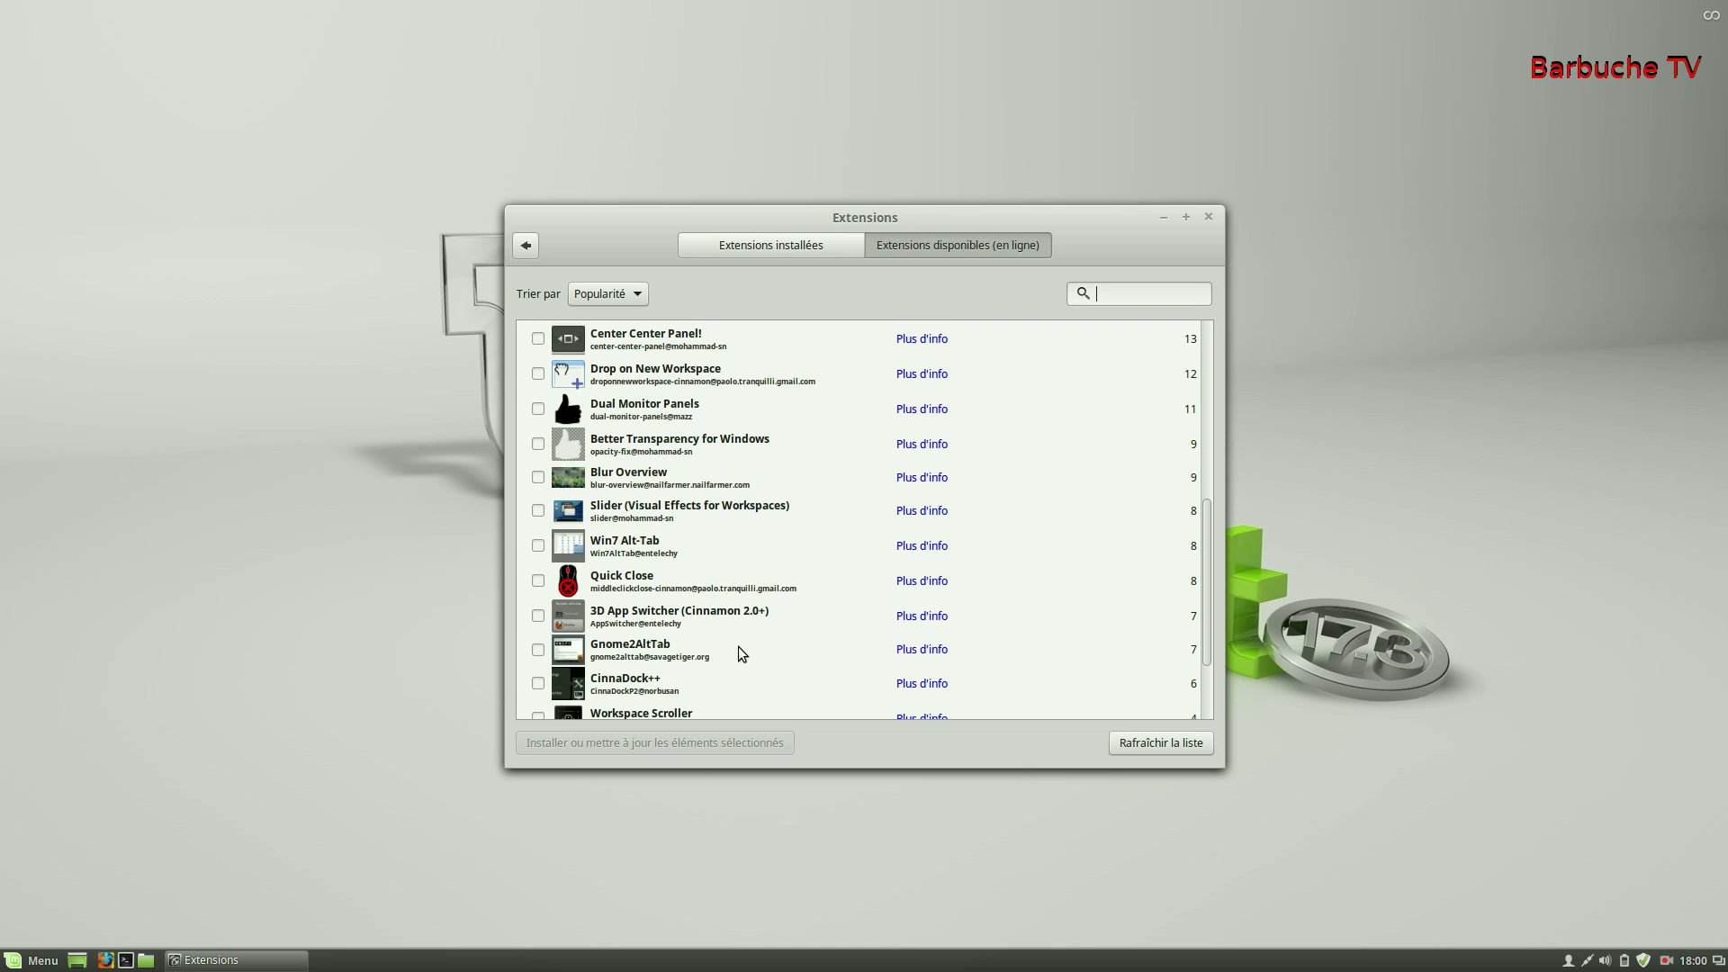
{"action": "scroll", "coordinate": [731, 639], "scroll_direction": "up", "scroll_amount": 3}
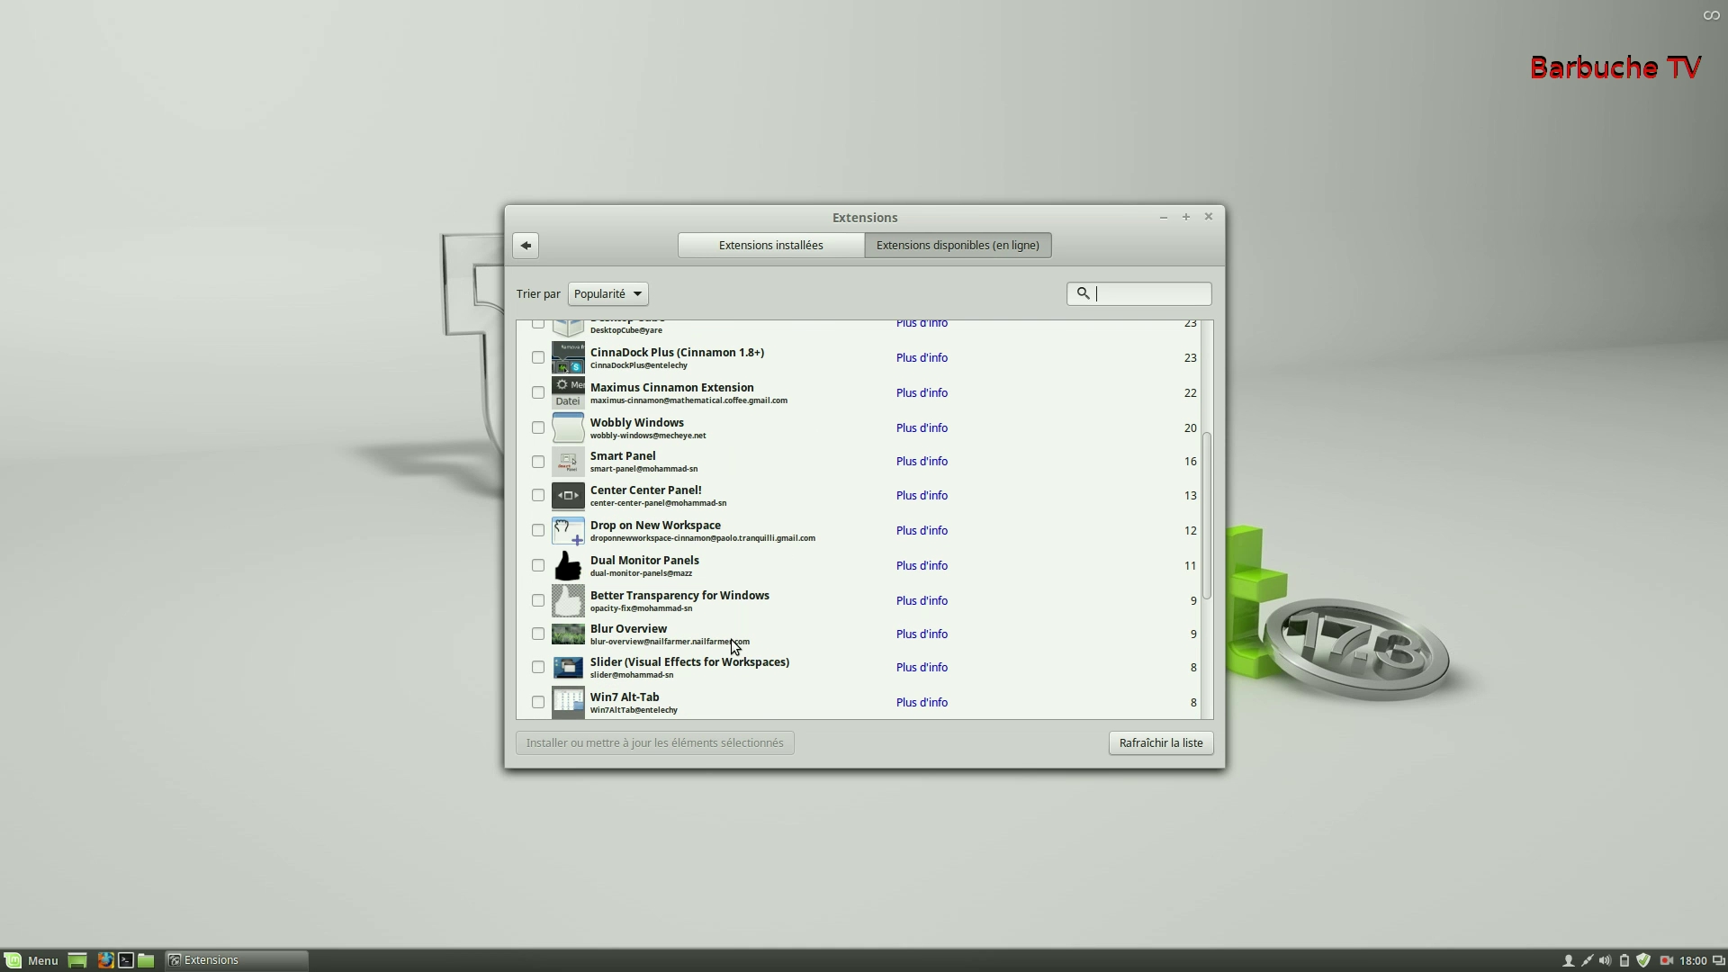
- Look back over the online extensions up to the most popular ones and return to the system settings
{"action": "scroll", "coordinate": [585, 594], "scroll_direction": "up", "scroll_amount": 2}
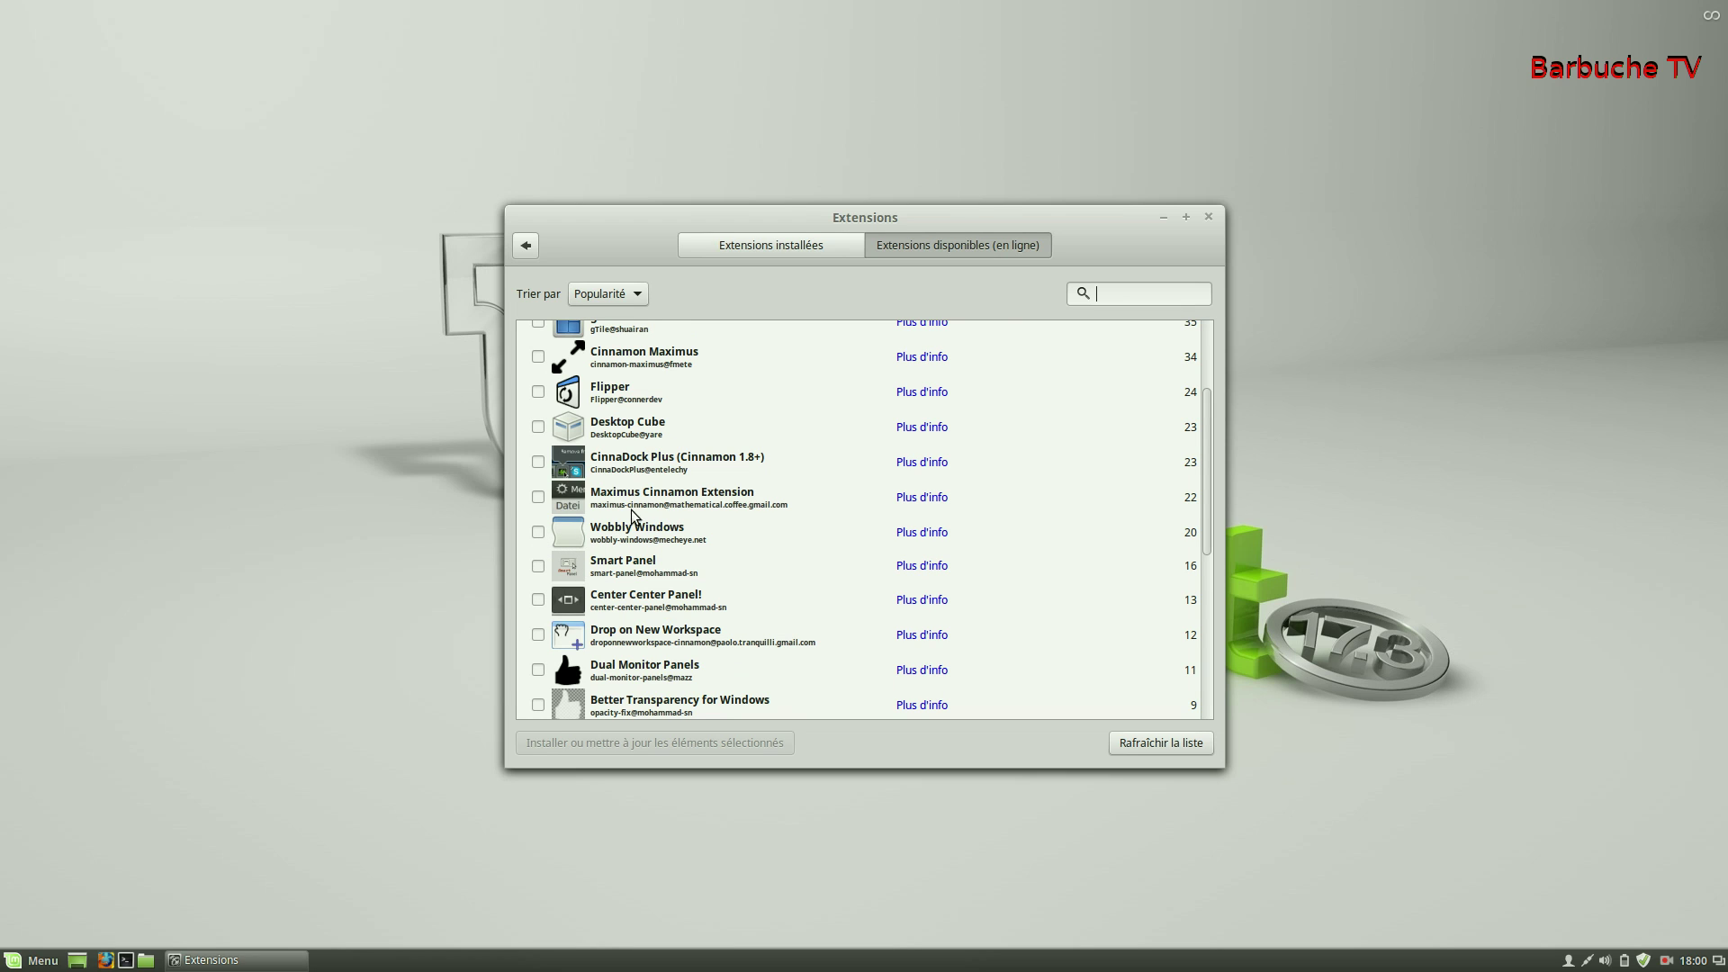
{"action": "scroll", "coordinate": [619, 481], "scroll_direction": "up", "scroll_amount": 1}
{"action": "scroll", "coordinate": [619, 482], "scroll_direction": "up", "scroll_amount": 2}
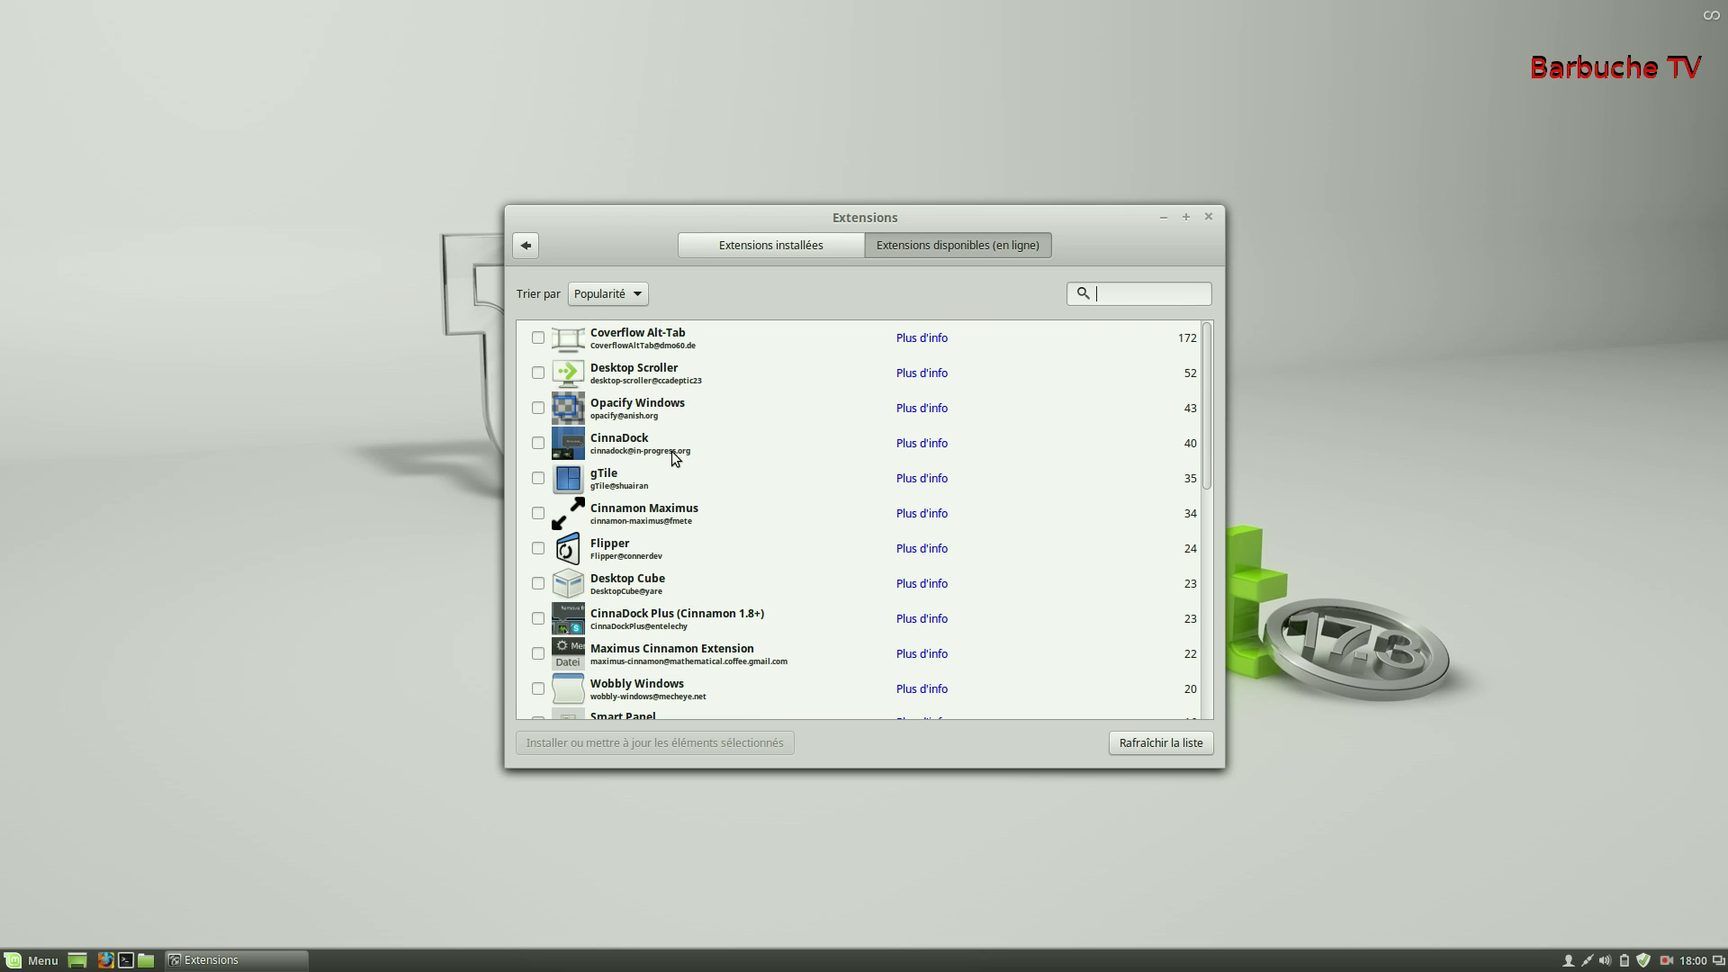
{"action": "left_click", "coordinate": [525, 245]}
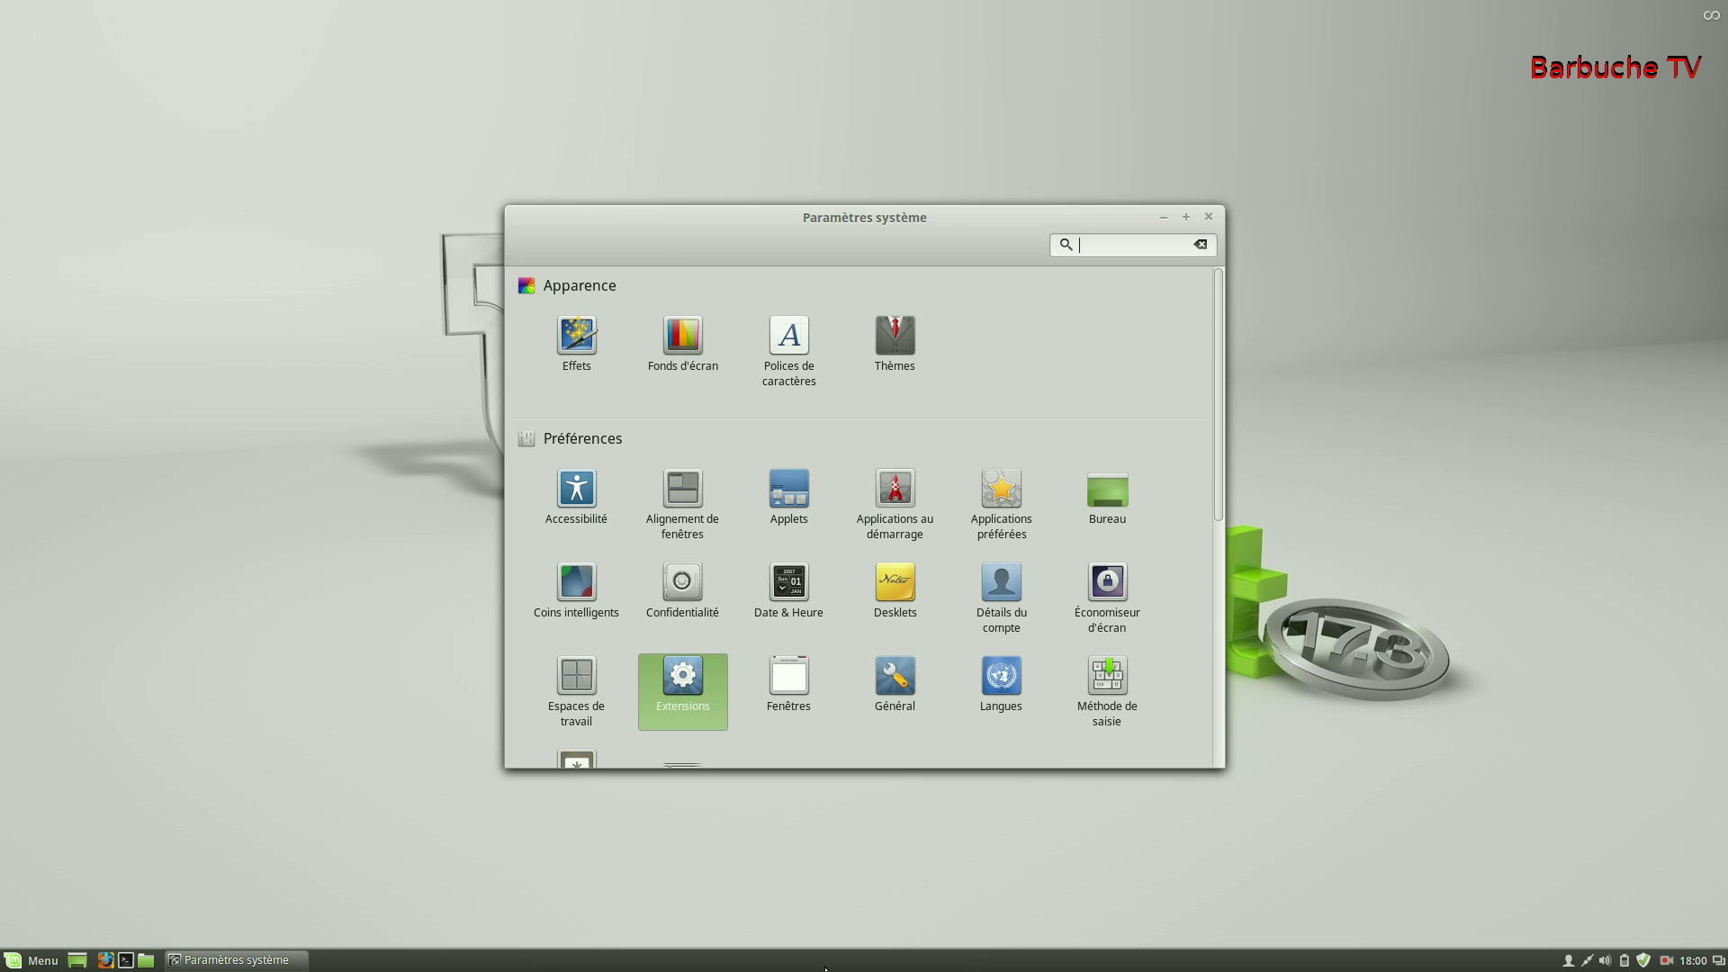
- Look at the printers window and close it, and check the display settings before returning to the system settings
{"action": "scroll", "coordinate": [861, 576], "scroll_direction": "down", "scroll_amount": 3}
{"action": "scroll", "coordinate": [860, 576], "scroll_direction": "up", "scroll_amount": 3}
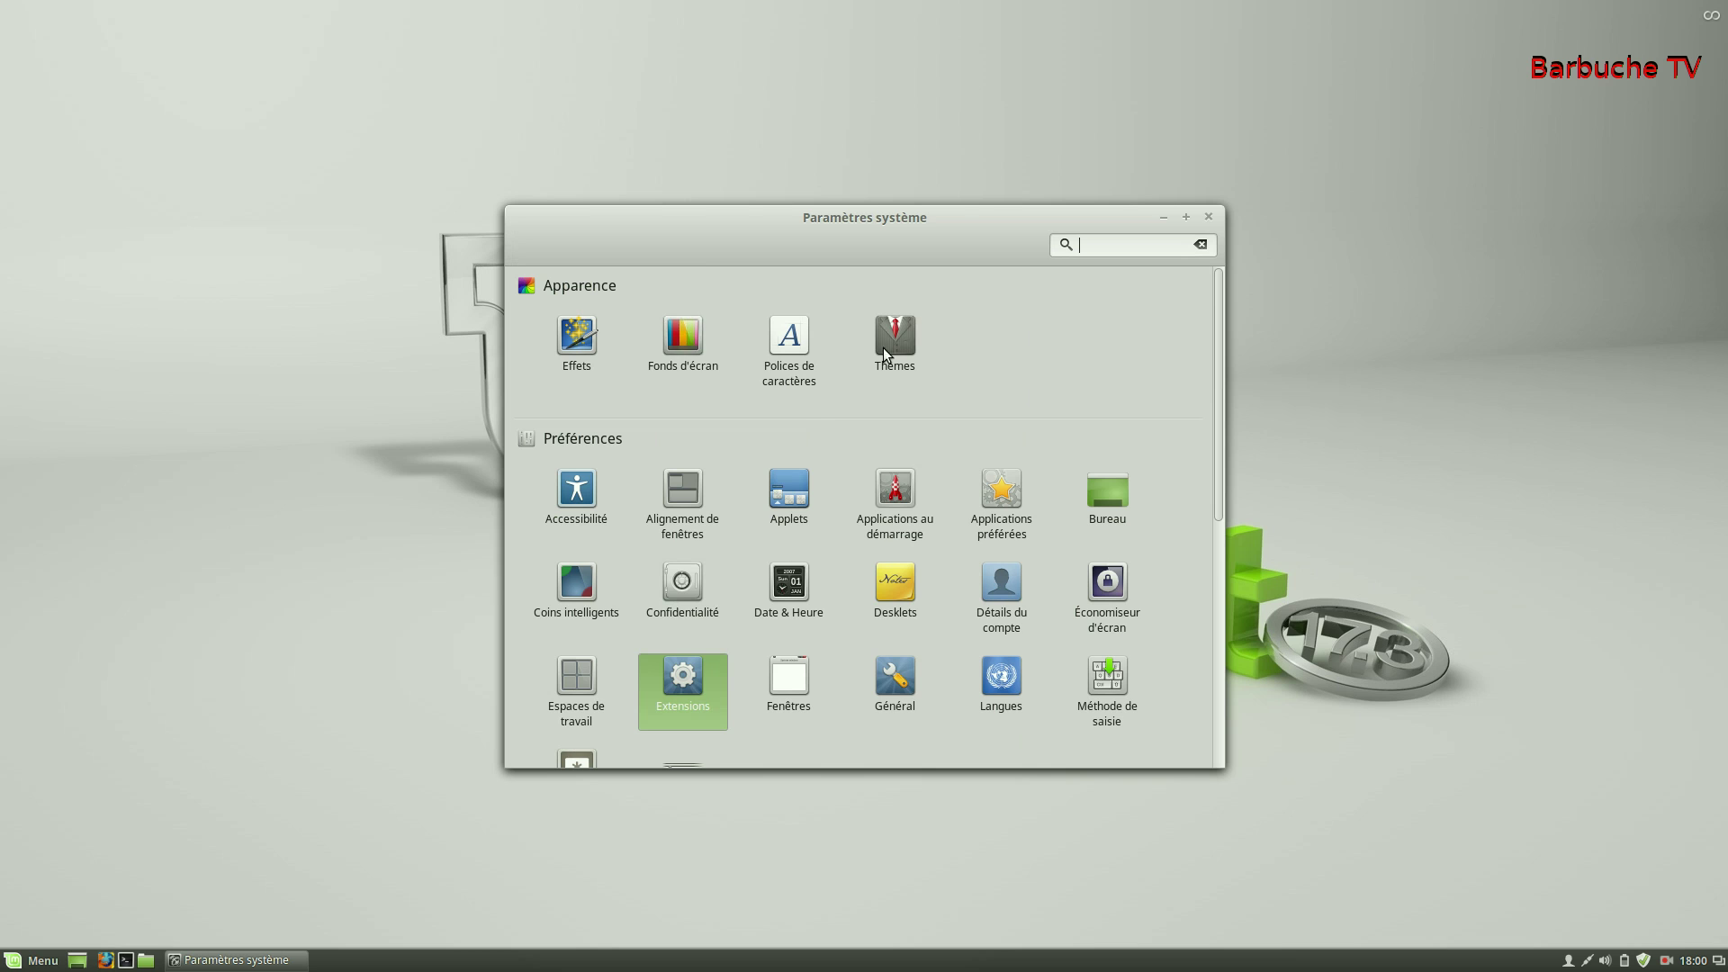
{"action": "scroll", "coordinate": [795, 620], "scroll_direction": "down", "scroll_amount": 2}
{"action": "scroll", "coordinate": [796, 619], "scroll_direction": "down", "scroll_amount": 3}
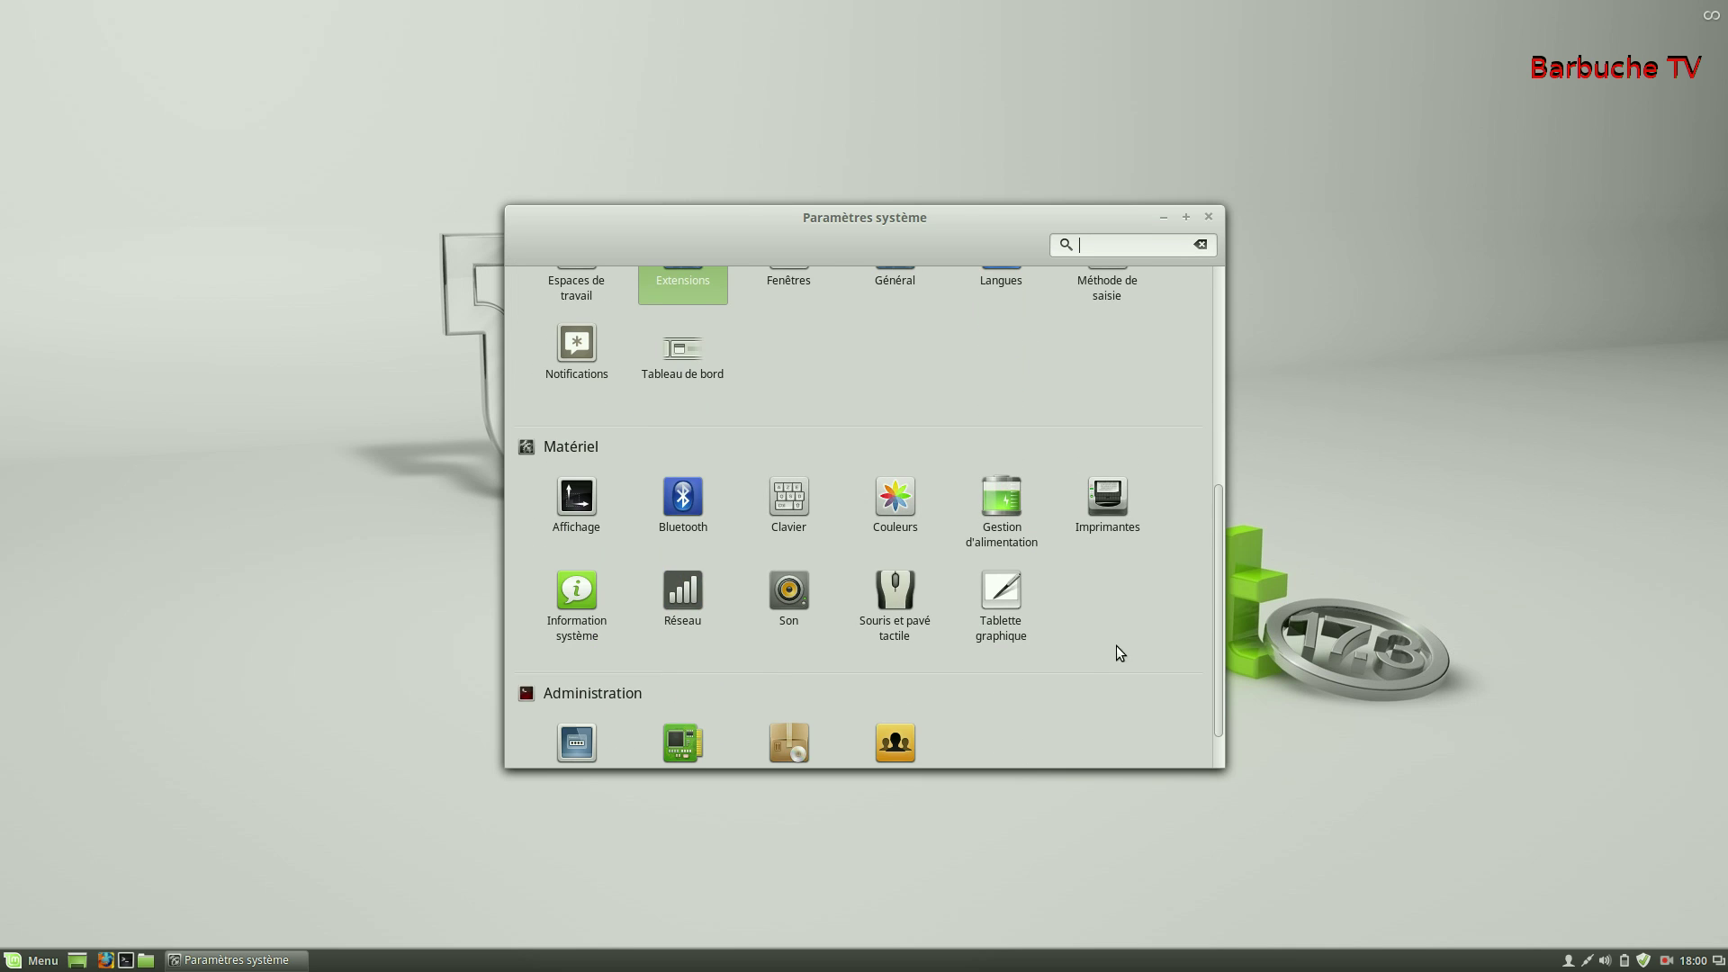
{"action": "scroll", "coordinate": [1121, 651], "scroll_direction": "down", "scroll_amount": 1}
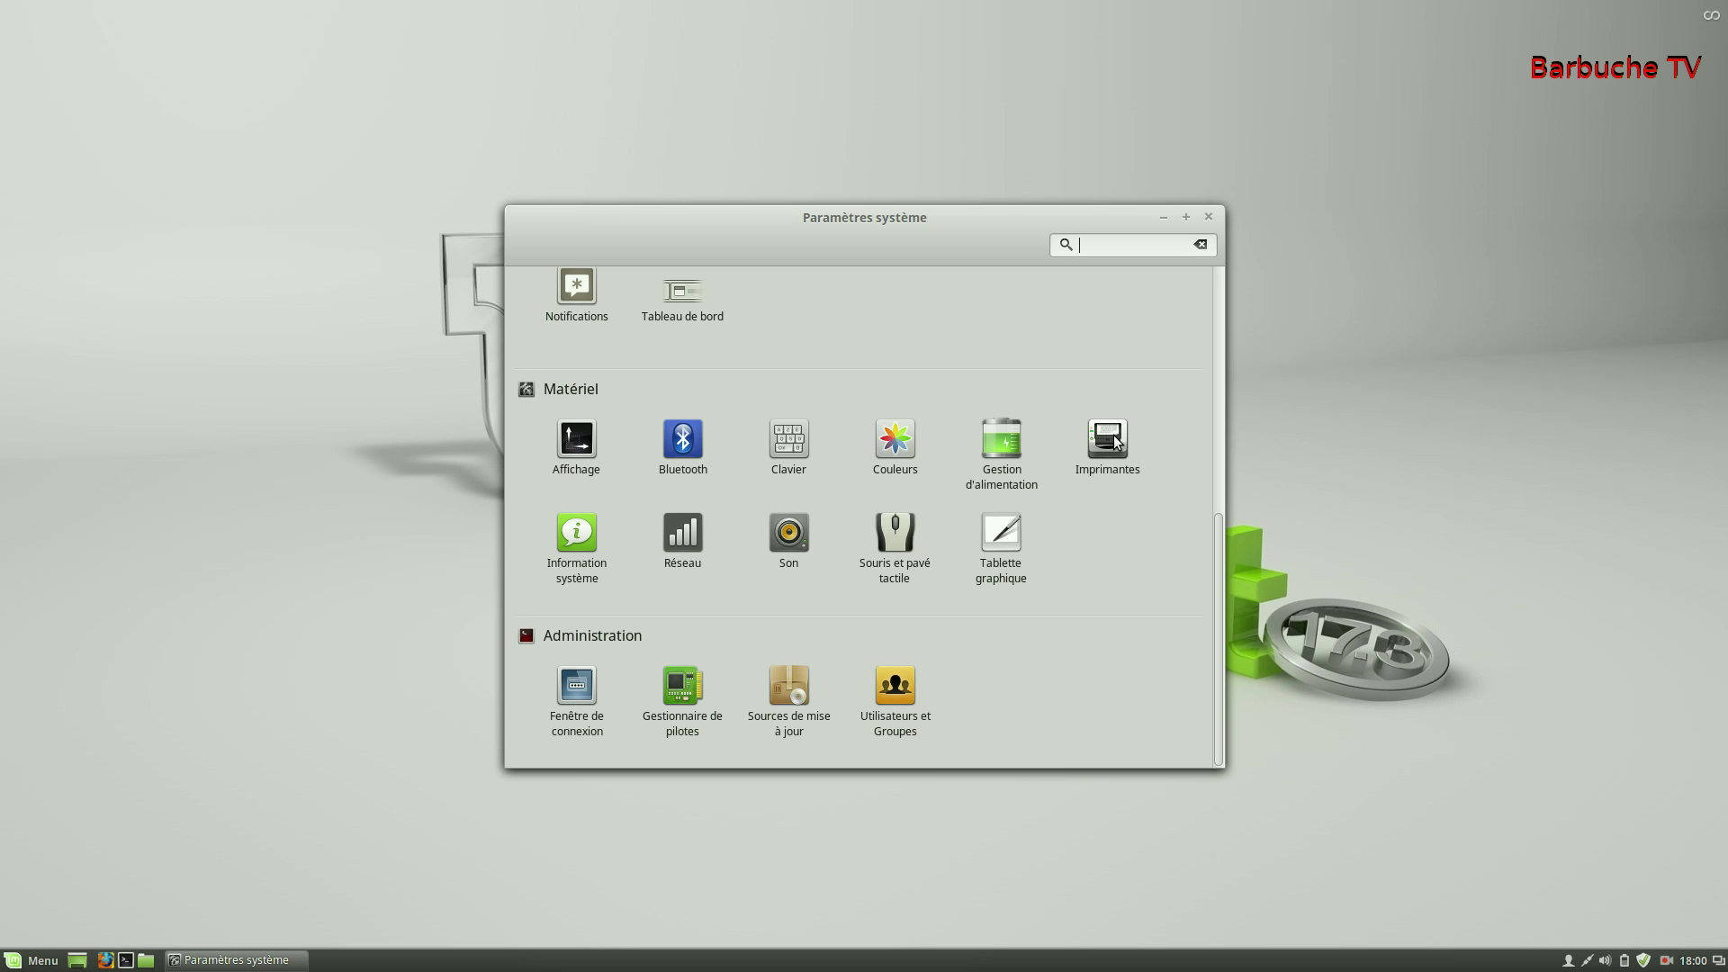
{"action": "left_click", "coordinate": [1114, 439]}
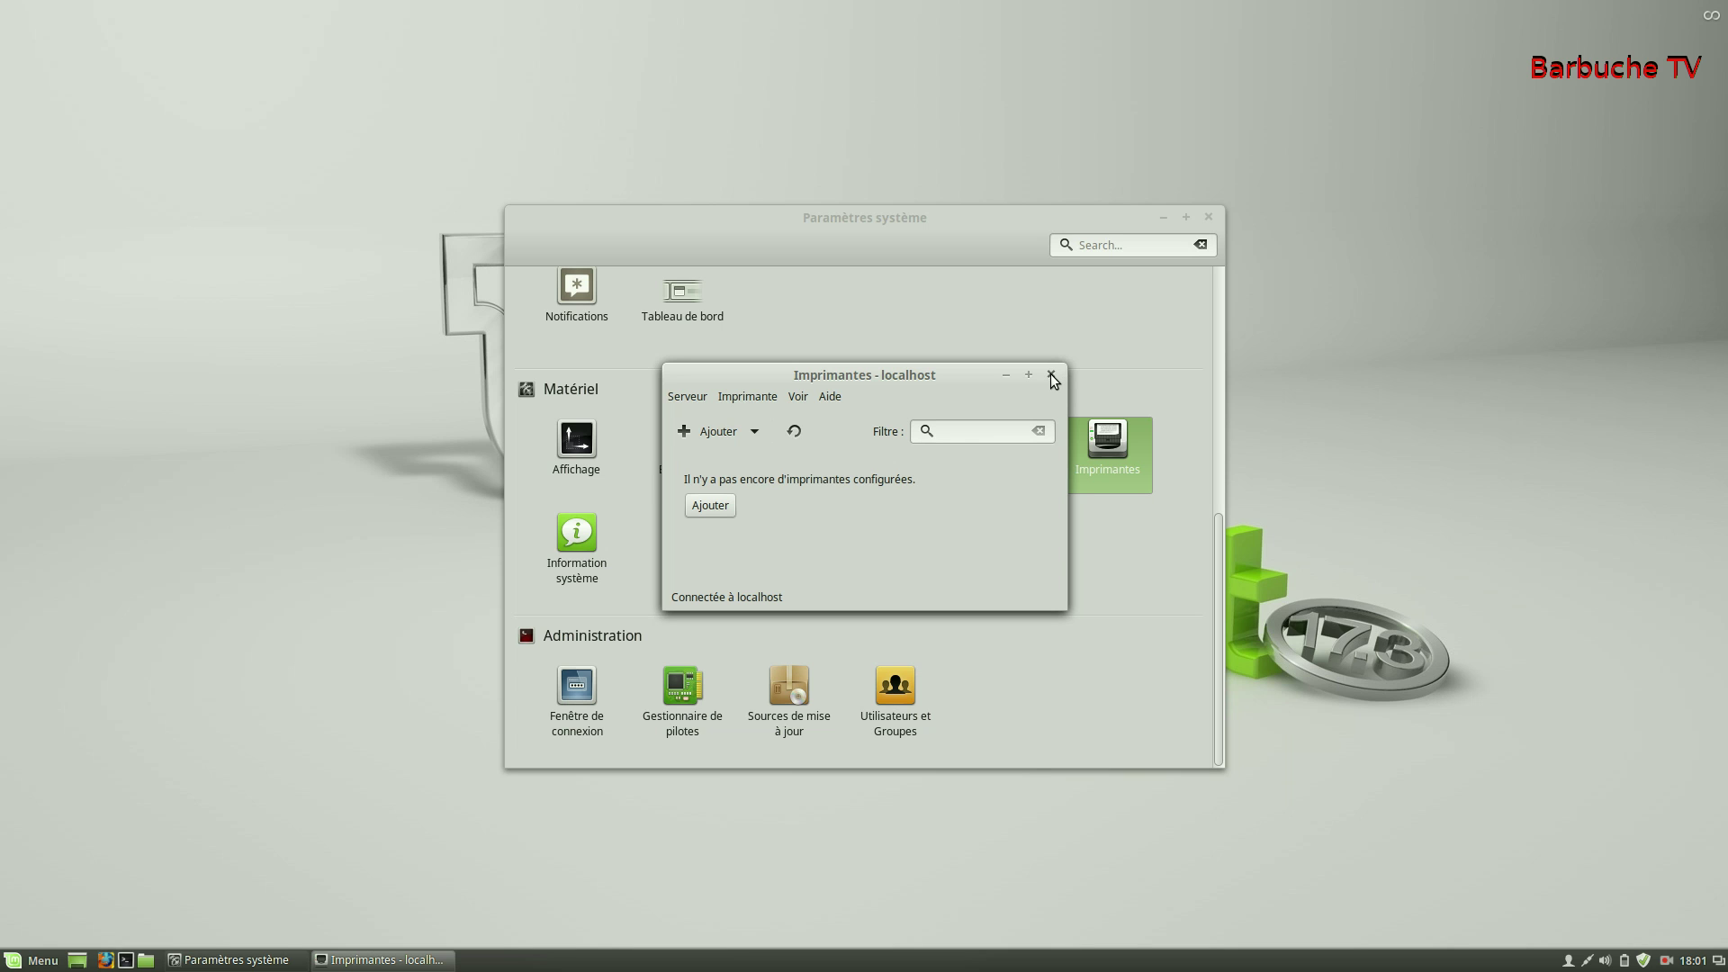
{"action": "left_click", "coordinate": [1050, 375]}
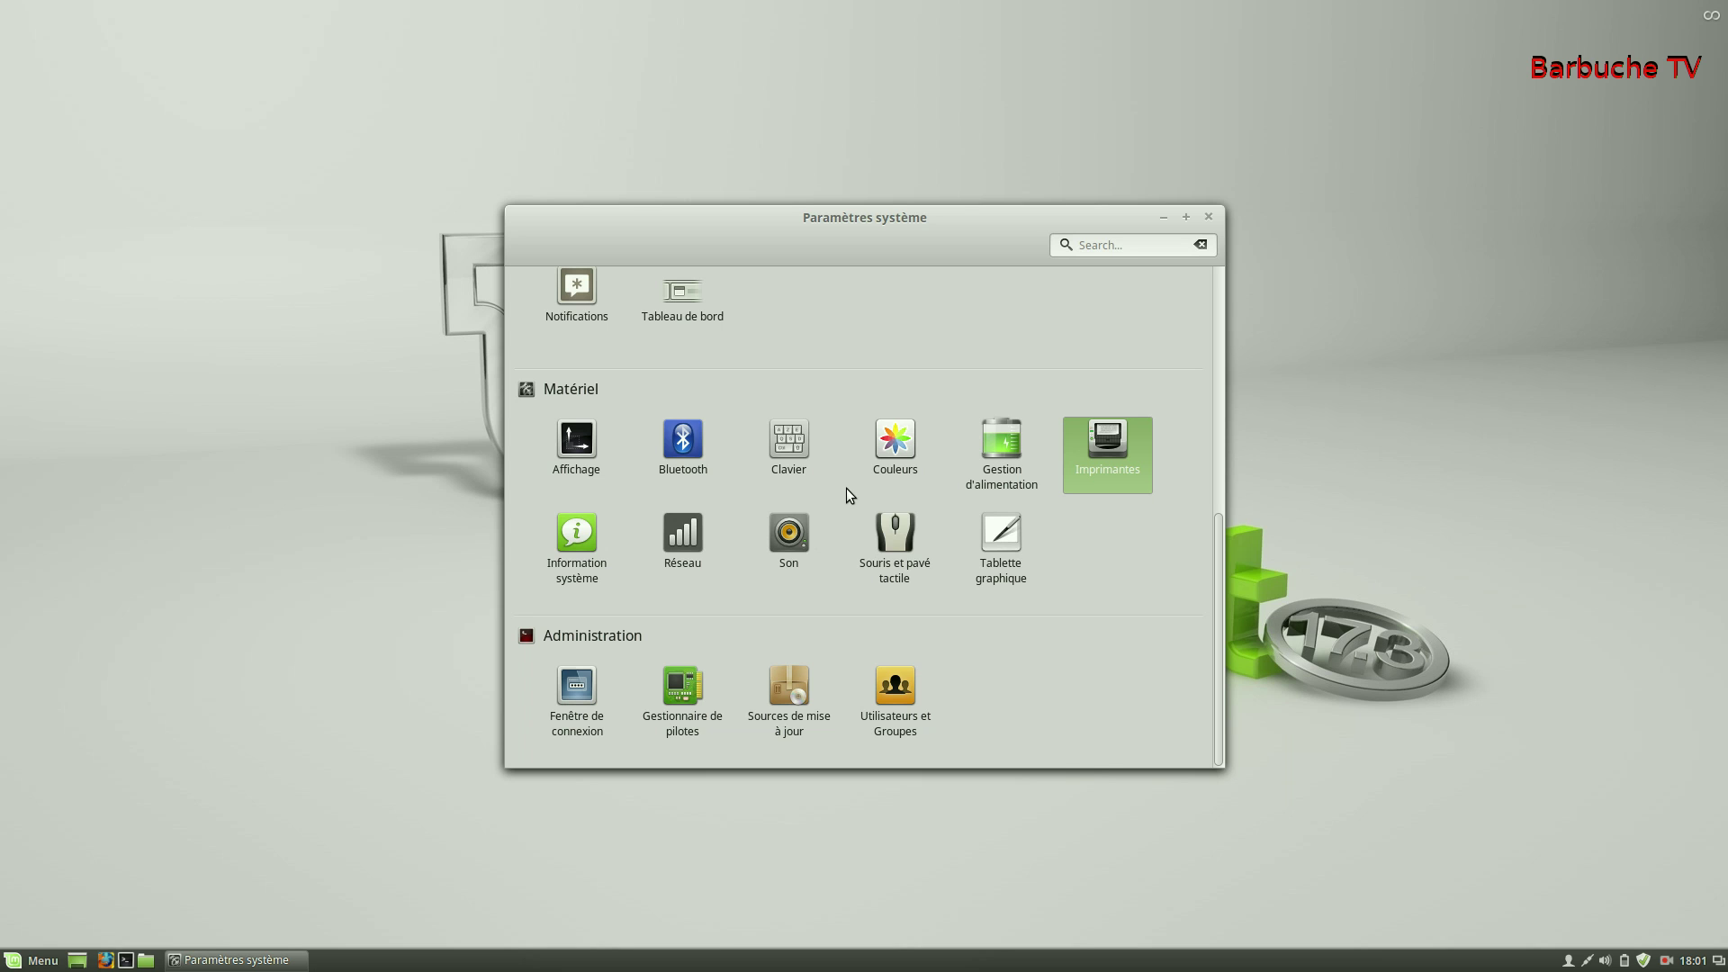
{"action": "left_click", "coordinate": [587, 441]}
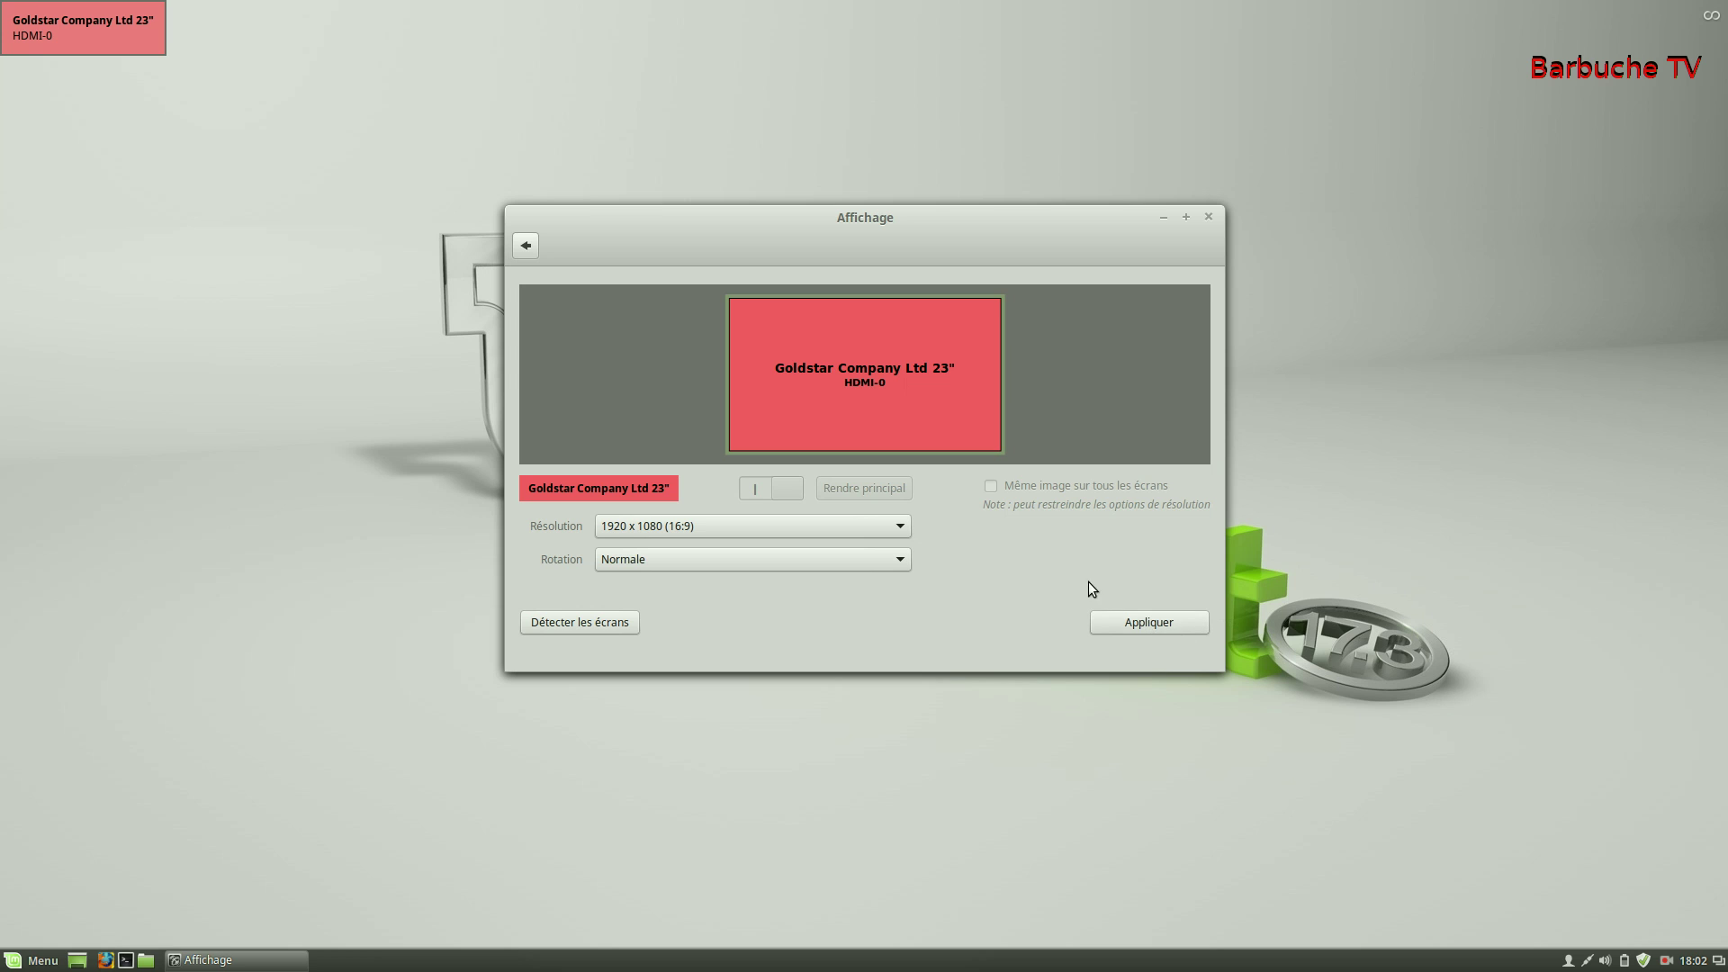
{"action": "left_click", "coordinate": [525, 246]}
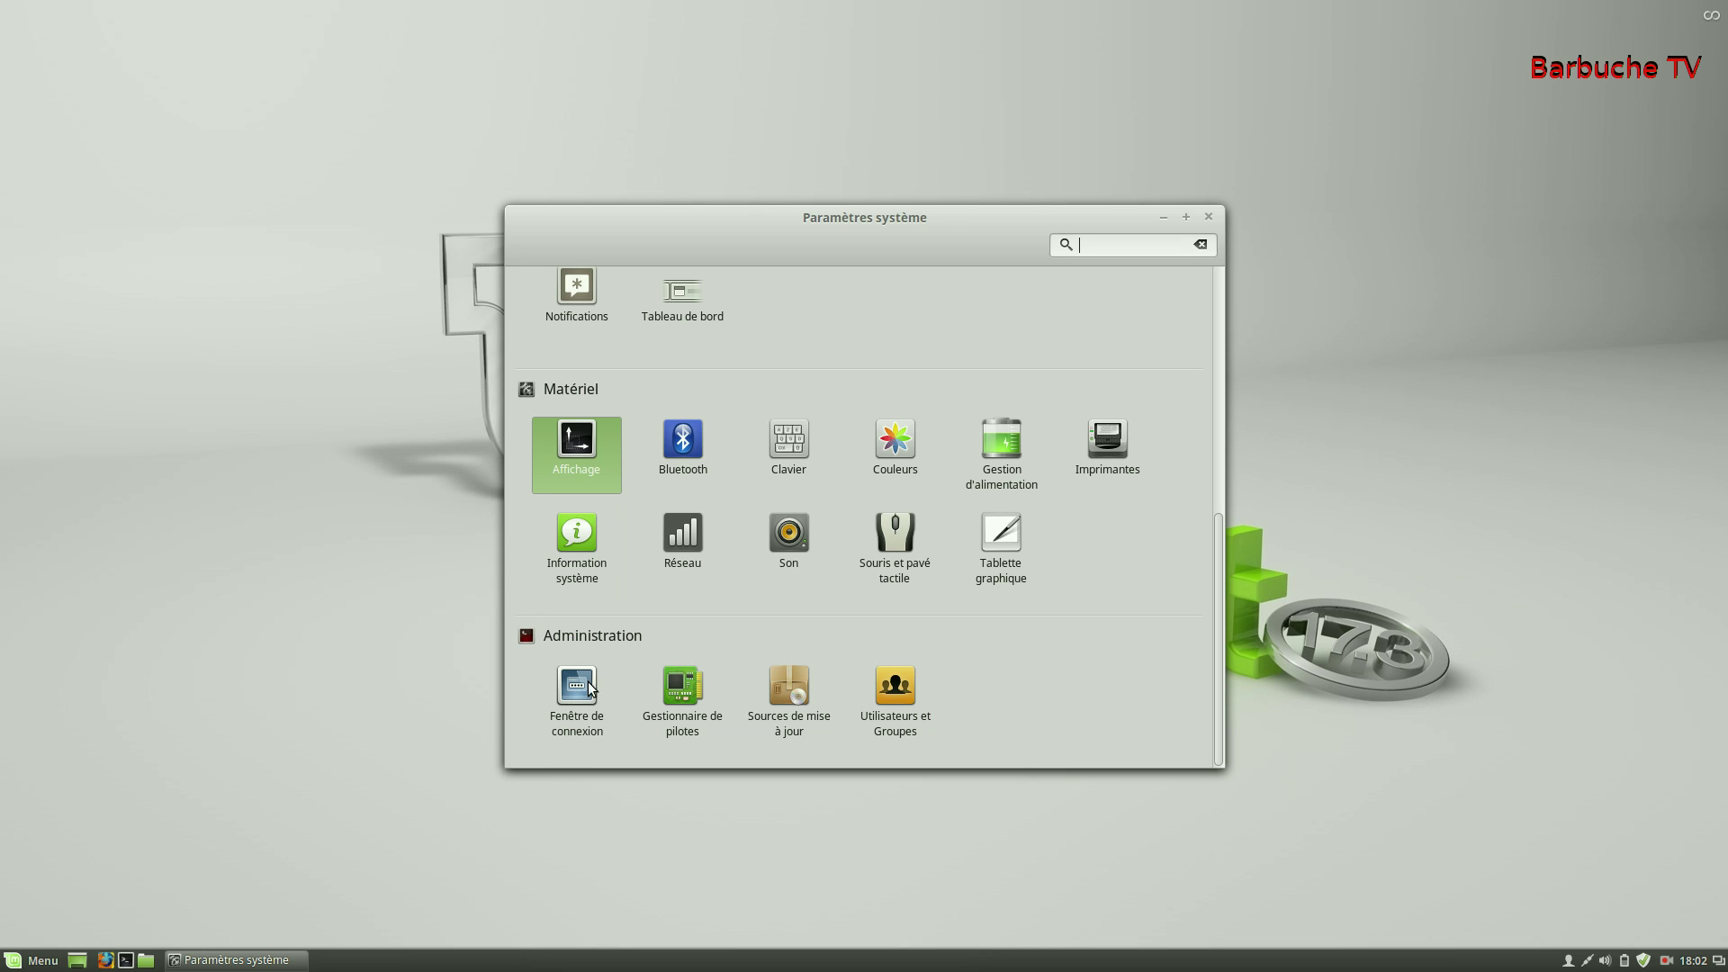
- Open the driver manager with the account password, examine the graphics drivers offered, and close it without changing the driver
{"action": "left_click", "coordinate": [694, 684]}
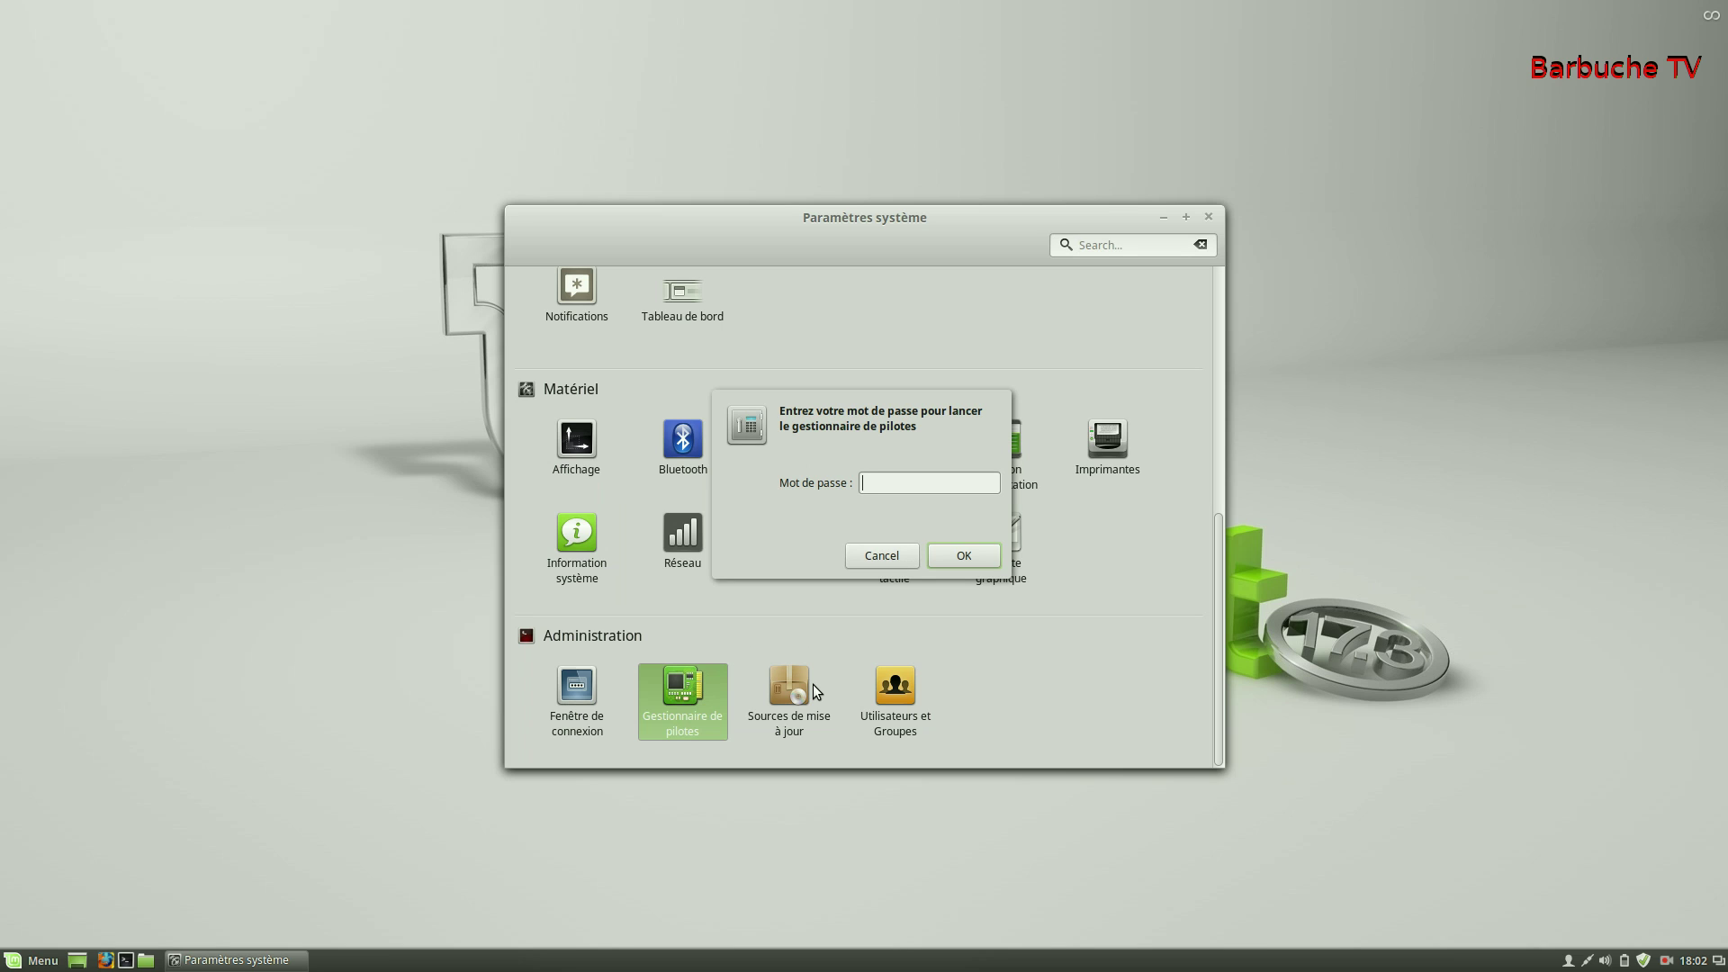
{"action": "type", "text": "••••••••••••••••"}
{"action": "key", "text": "Return"}
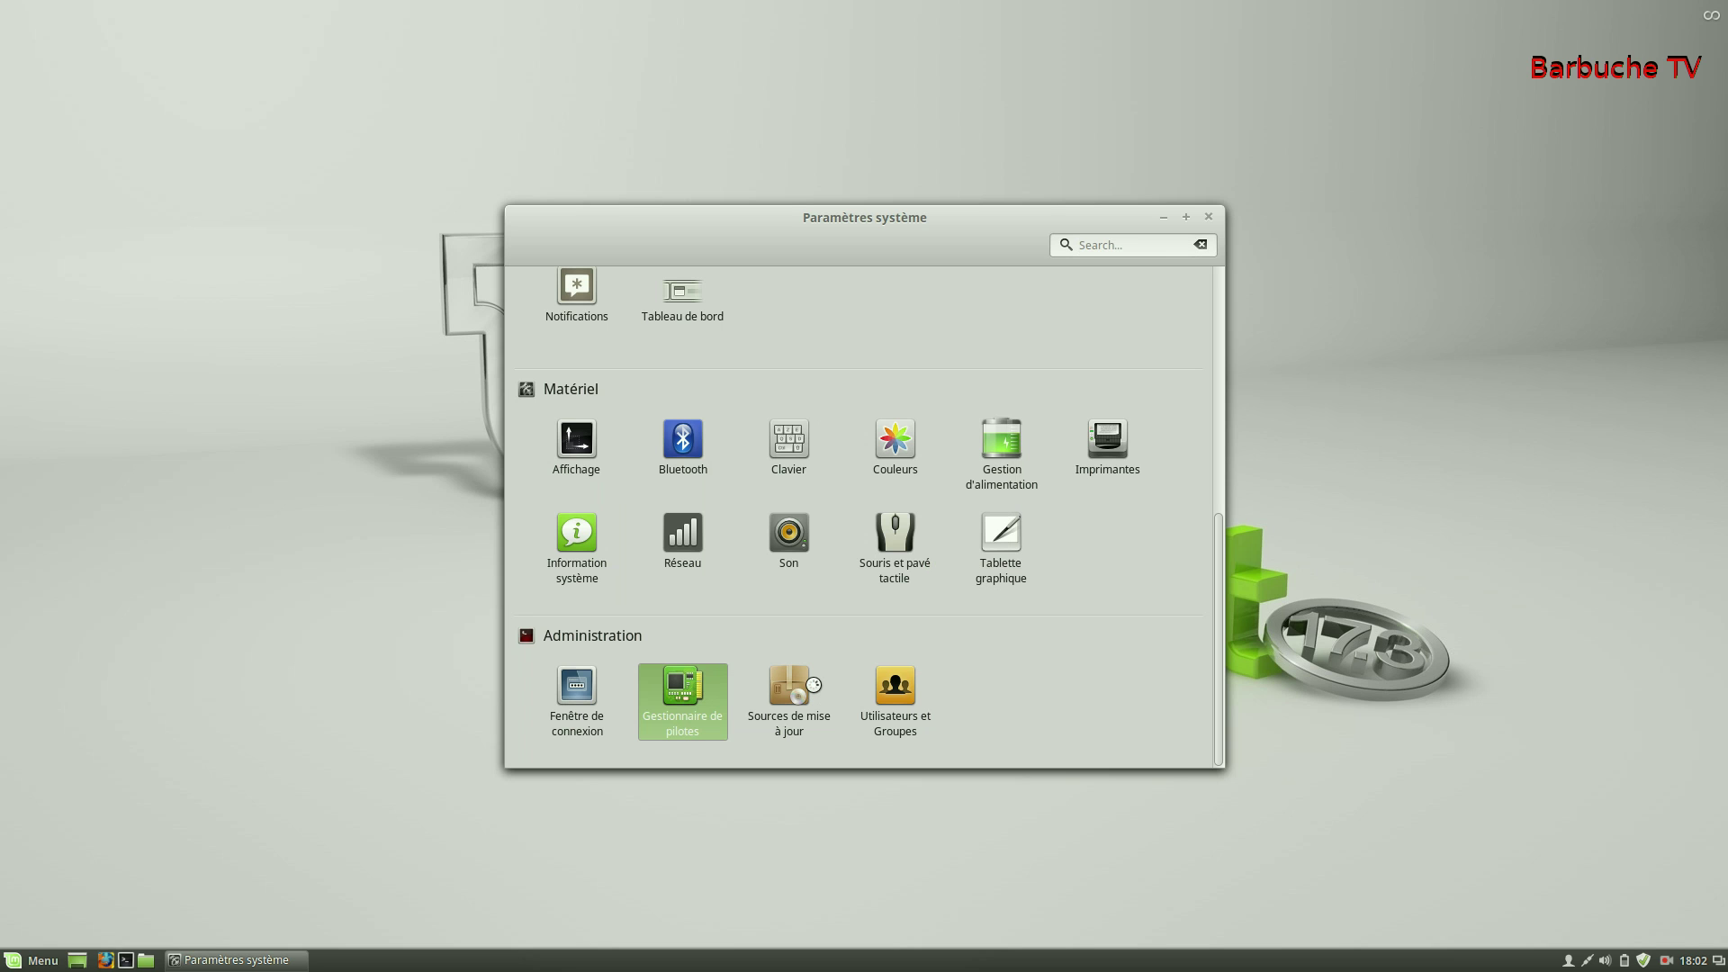
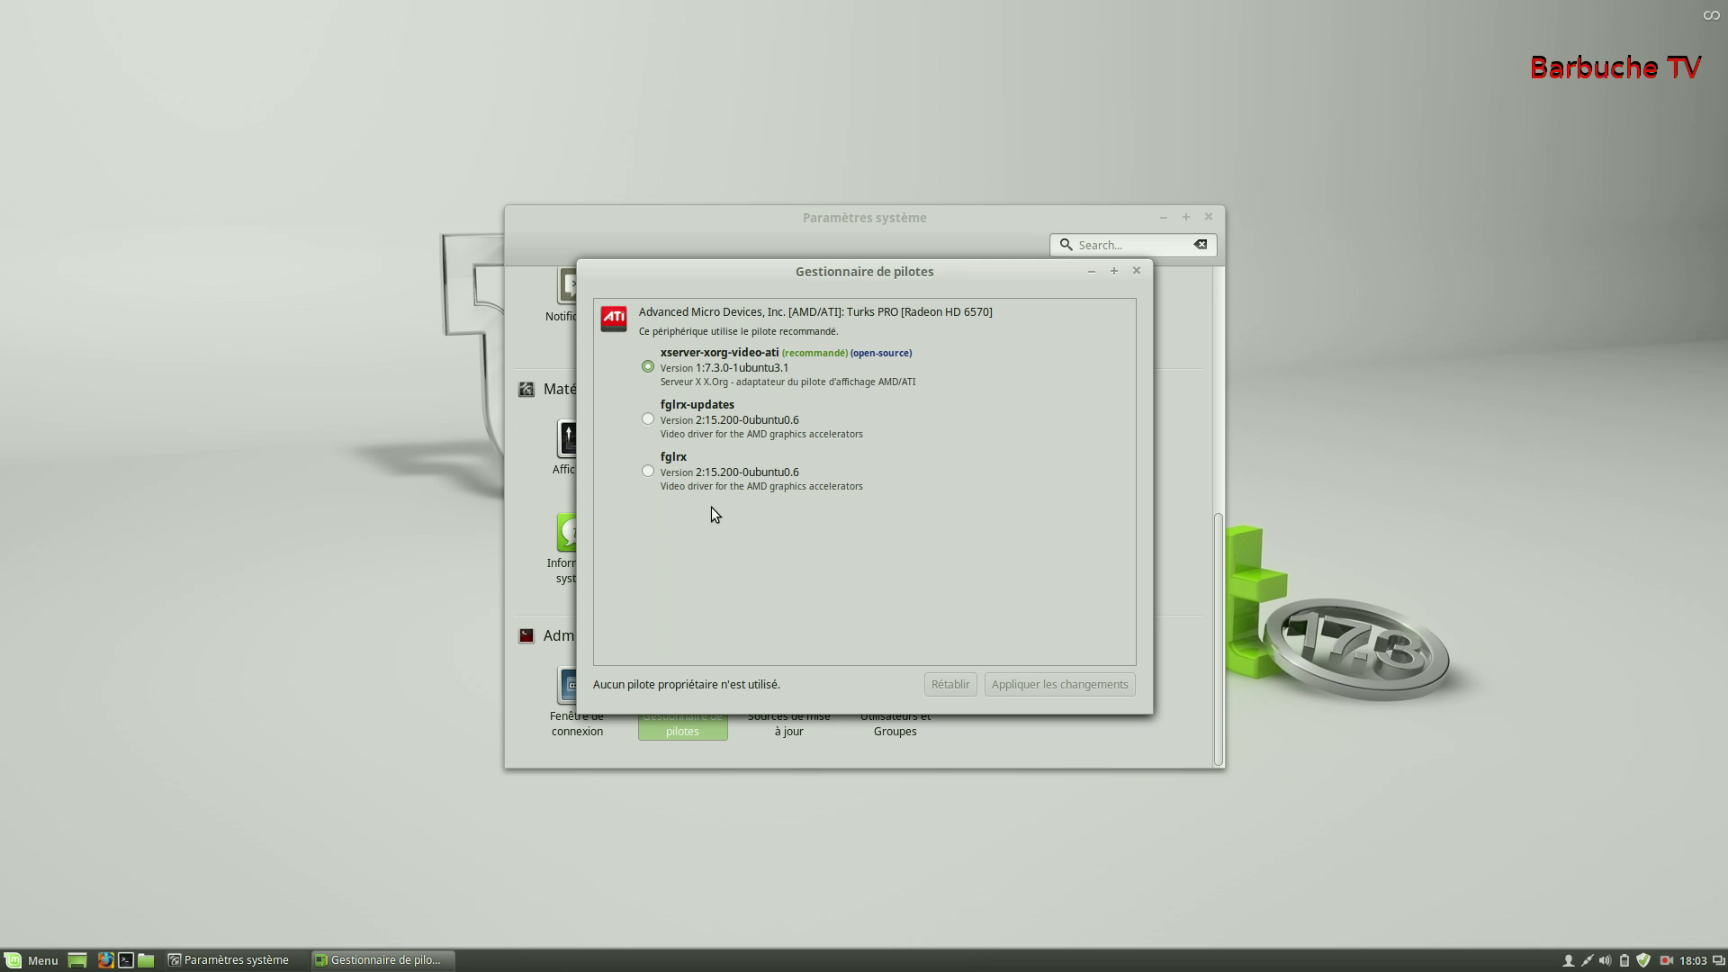
{"action": "left_click", "coordinate": [1136, 271]}
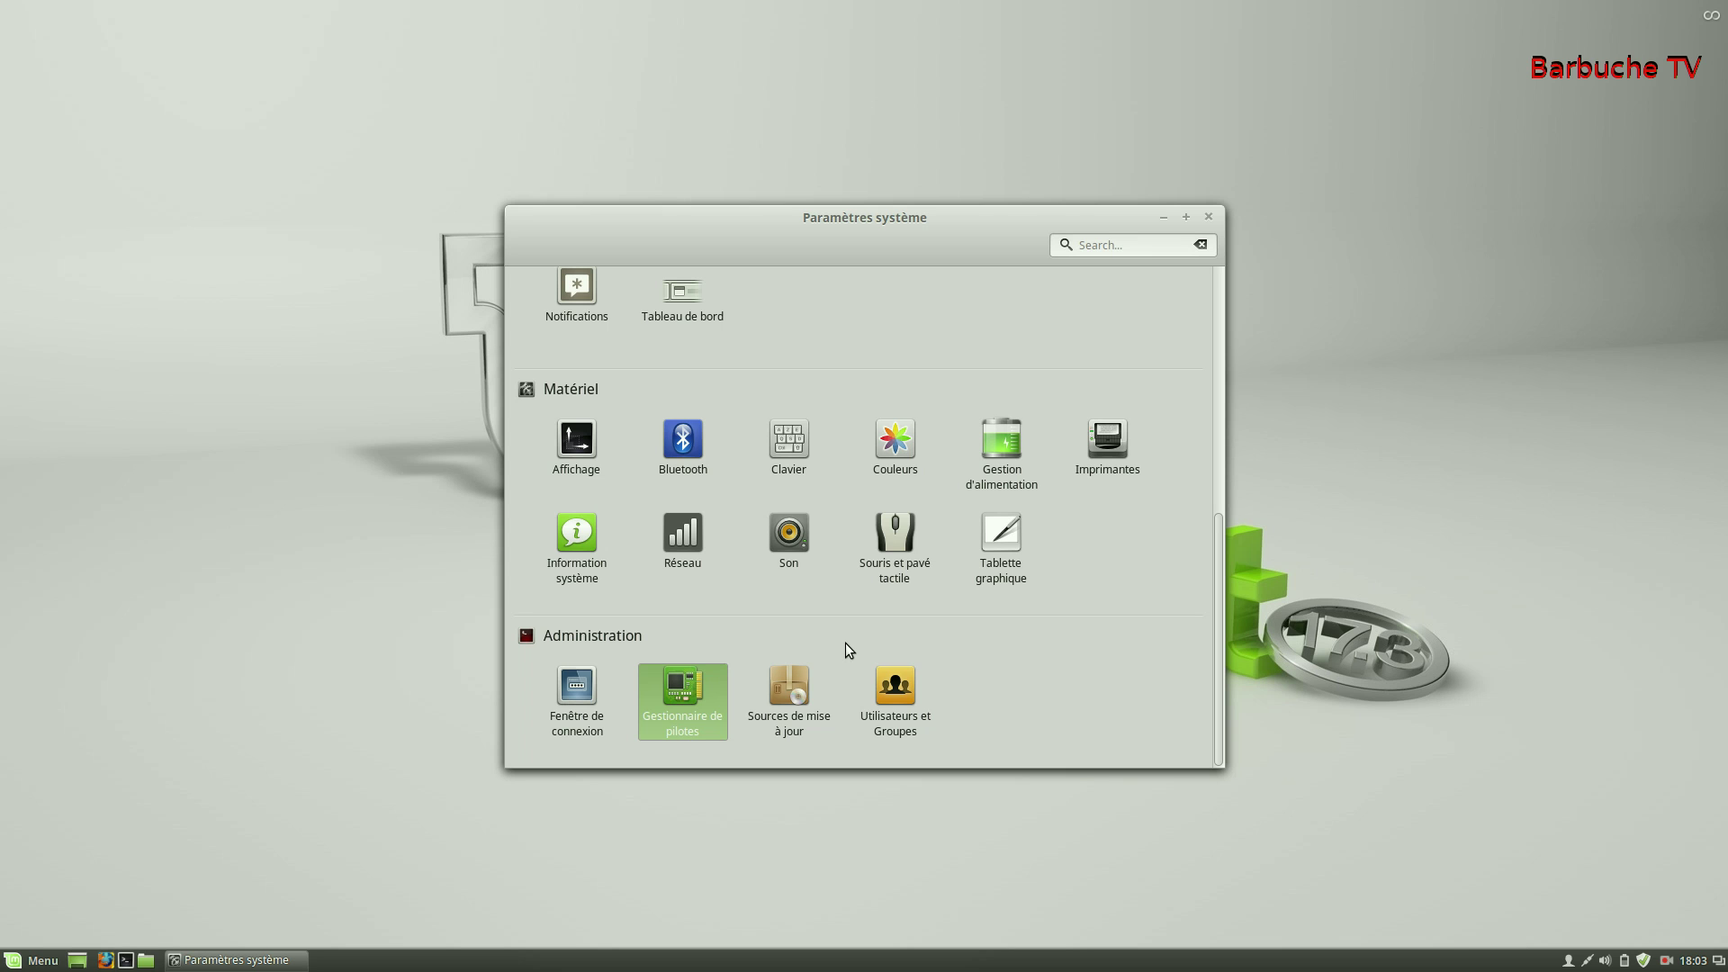
- Open the effects settings and turn on customised effects
{"action": "scroll", "coordinate": [1175, 675], "scroll_direction": "up", "scroll_amount": 3}
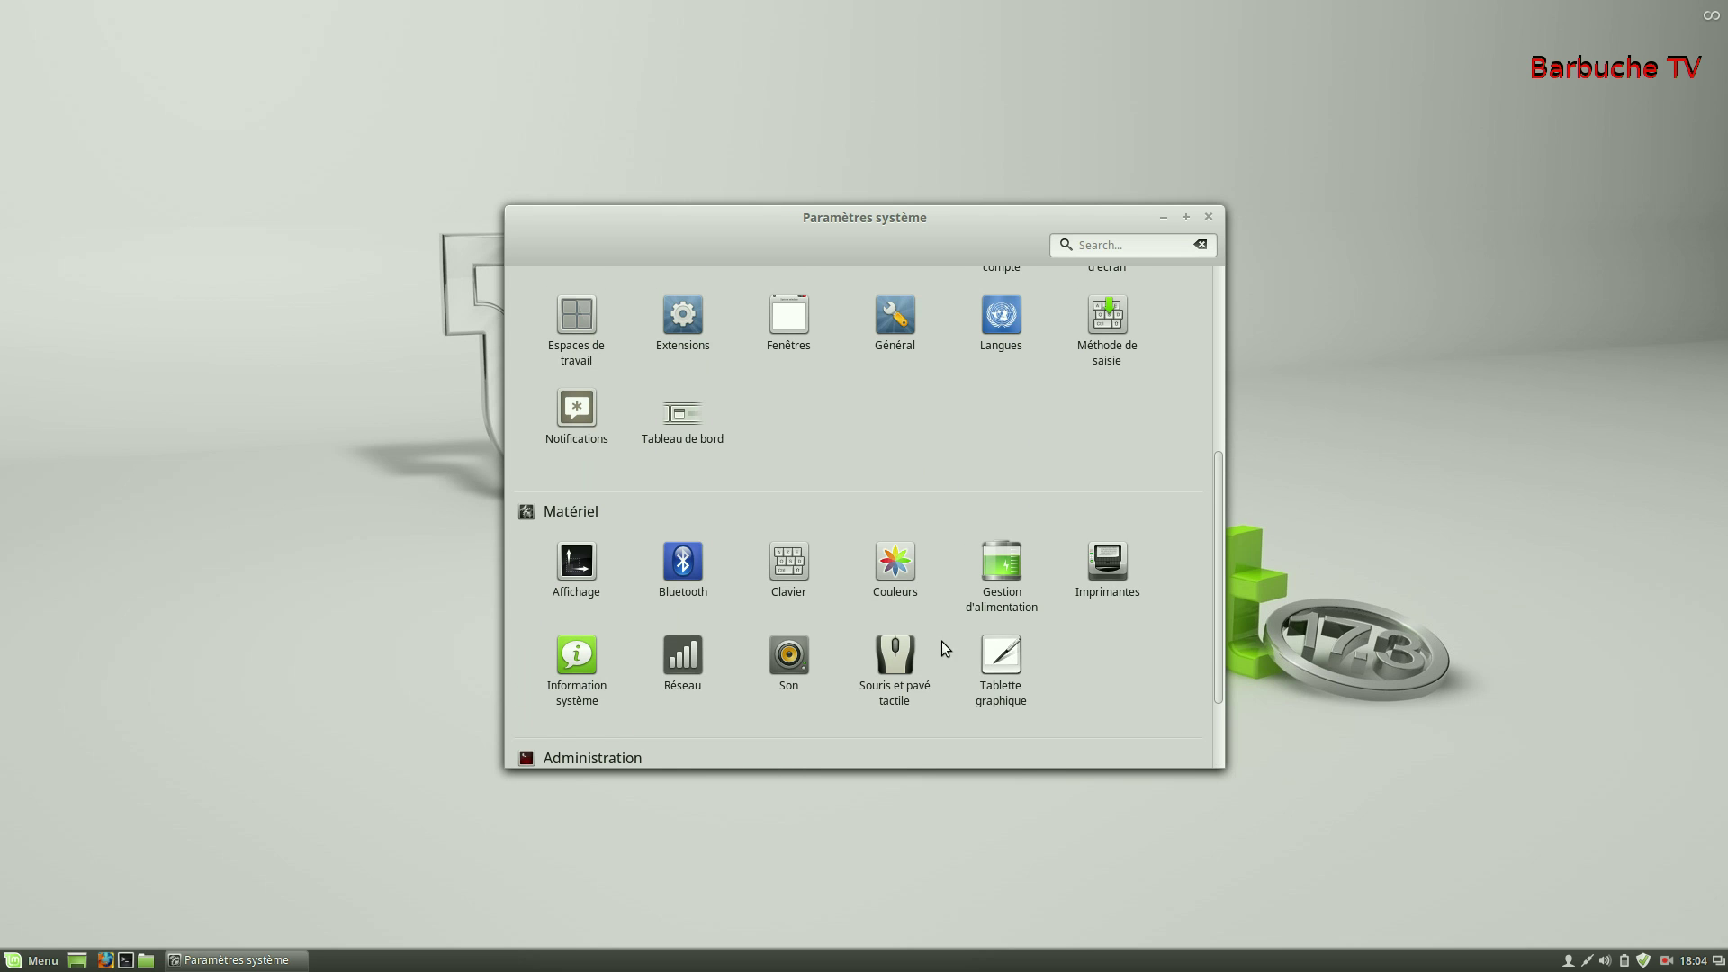
{"action": "scroll", "coordinate": [833, 629], "scroll_direction": "up", "scroll_amount": 2}
{"action": "scroll", "coordinate": [833, 638], "scroll_direction": "up", "scroll_amount": 3}
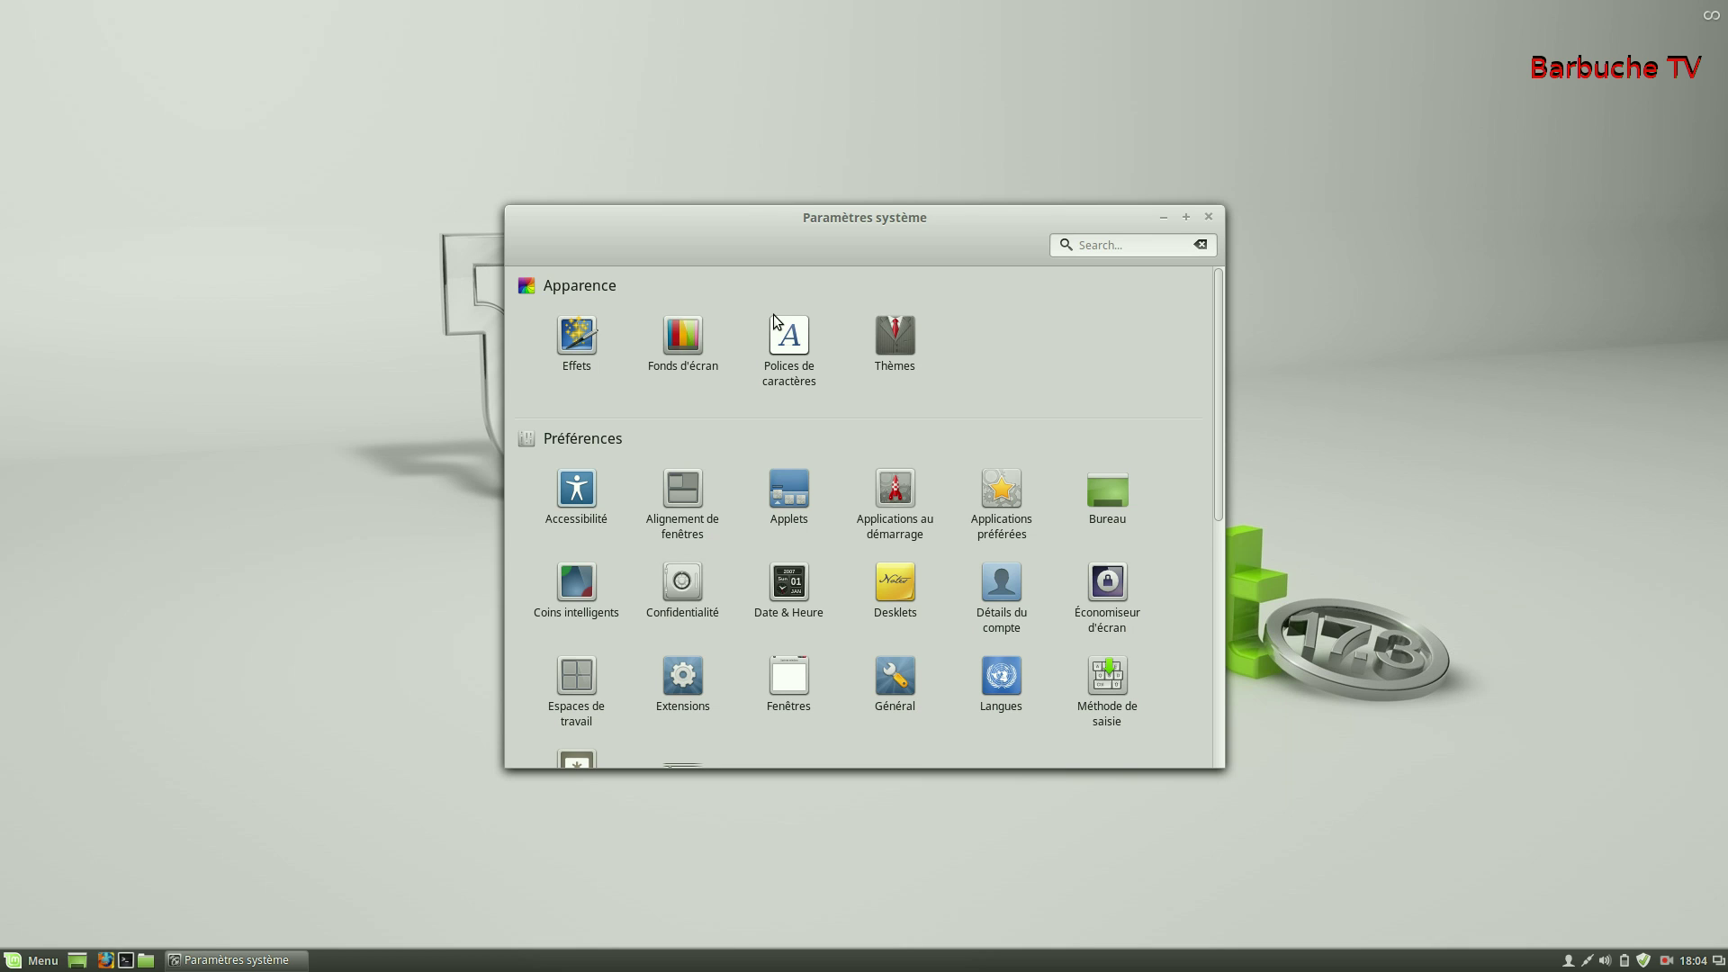
{"action": "left_click", "coordinate": [591, 354]}
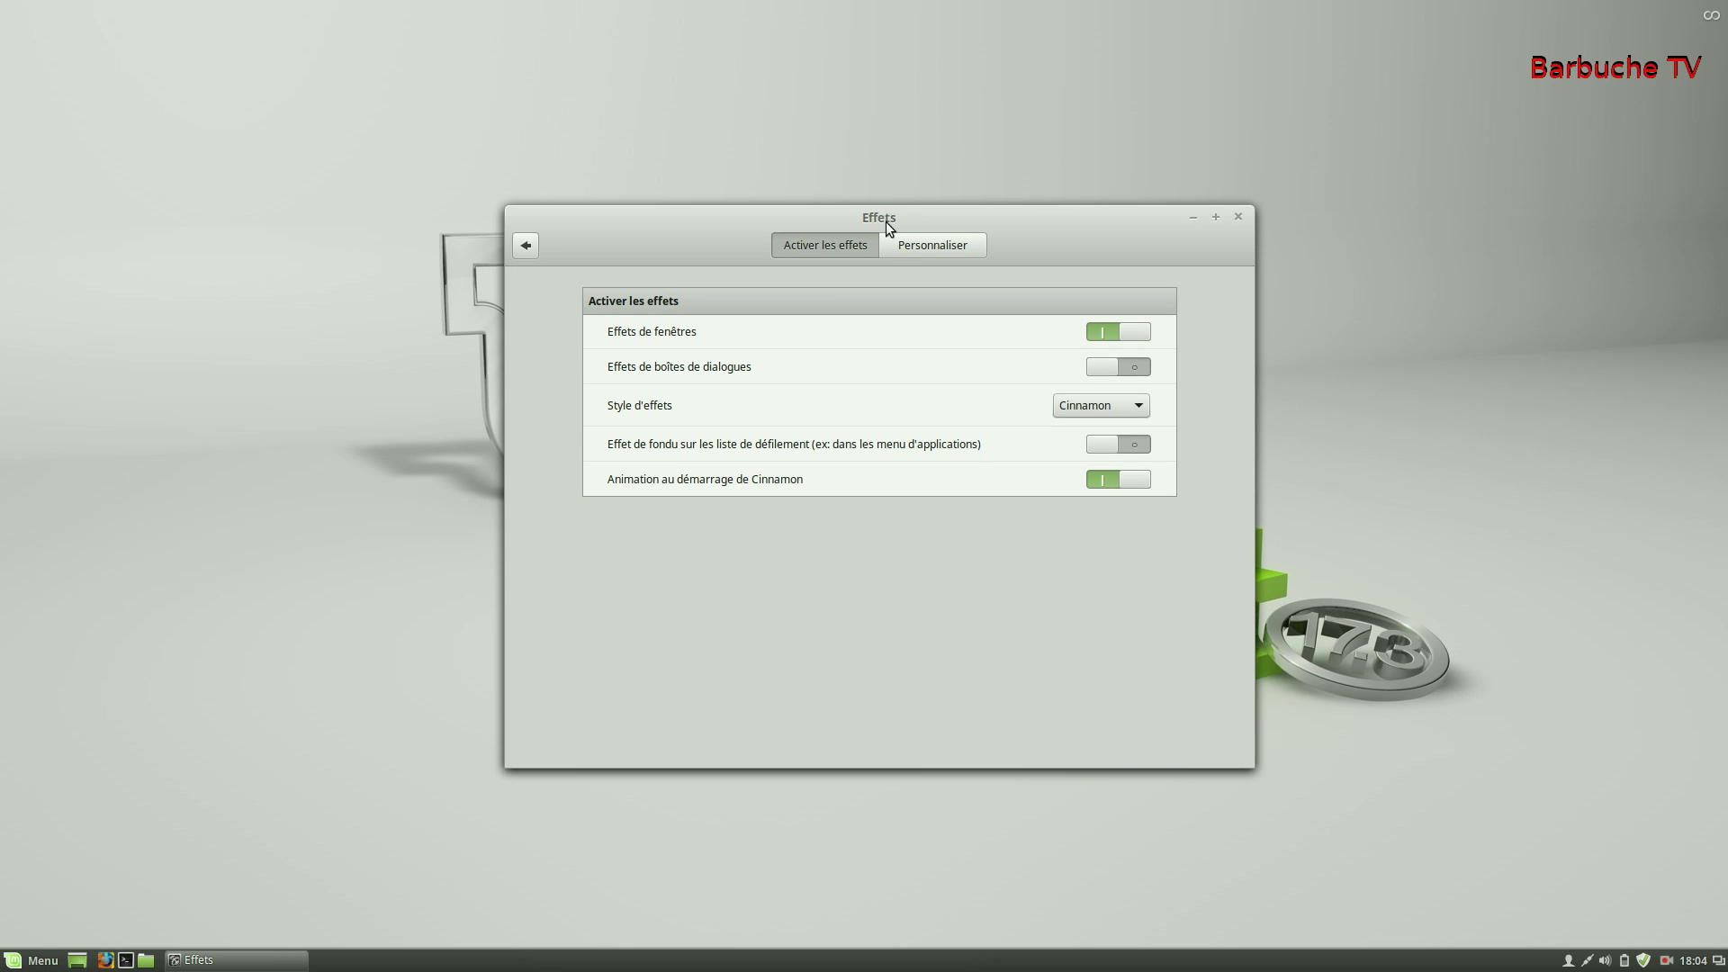
{"action": "left_click", "coordinate": [903, 243]}
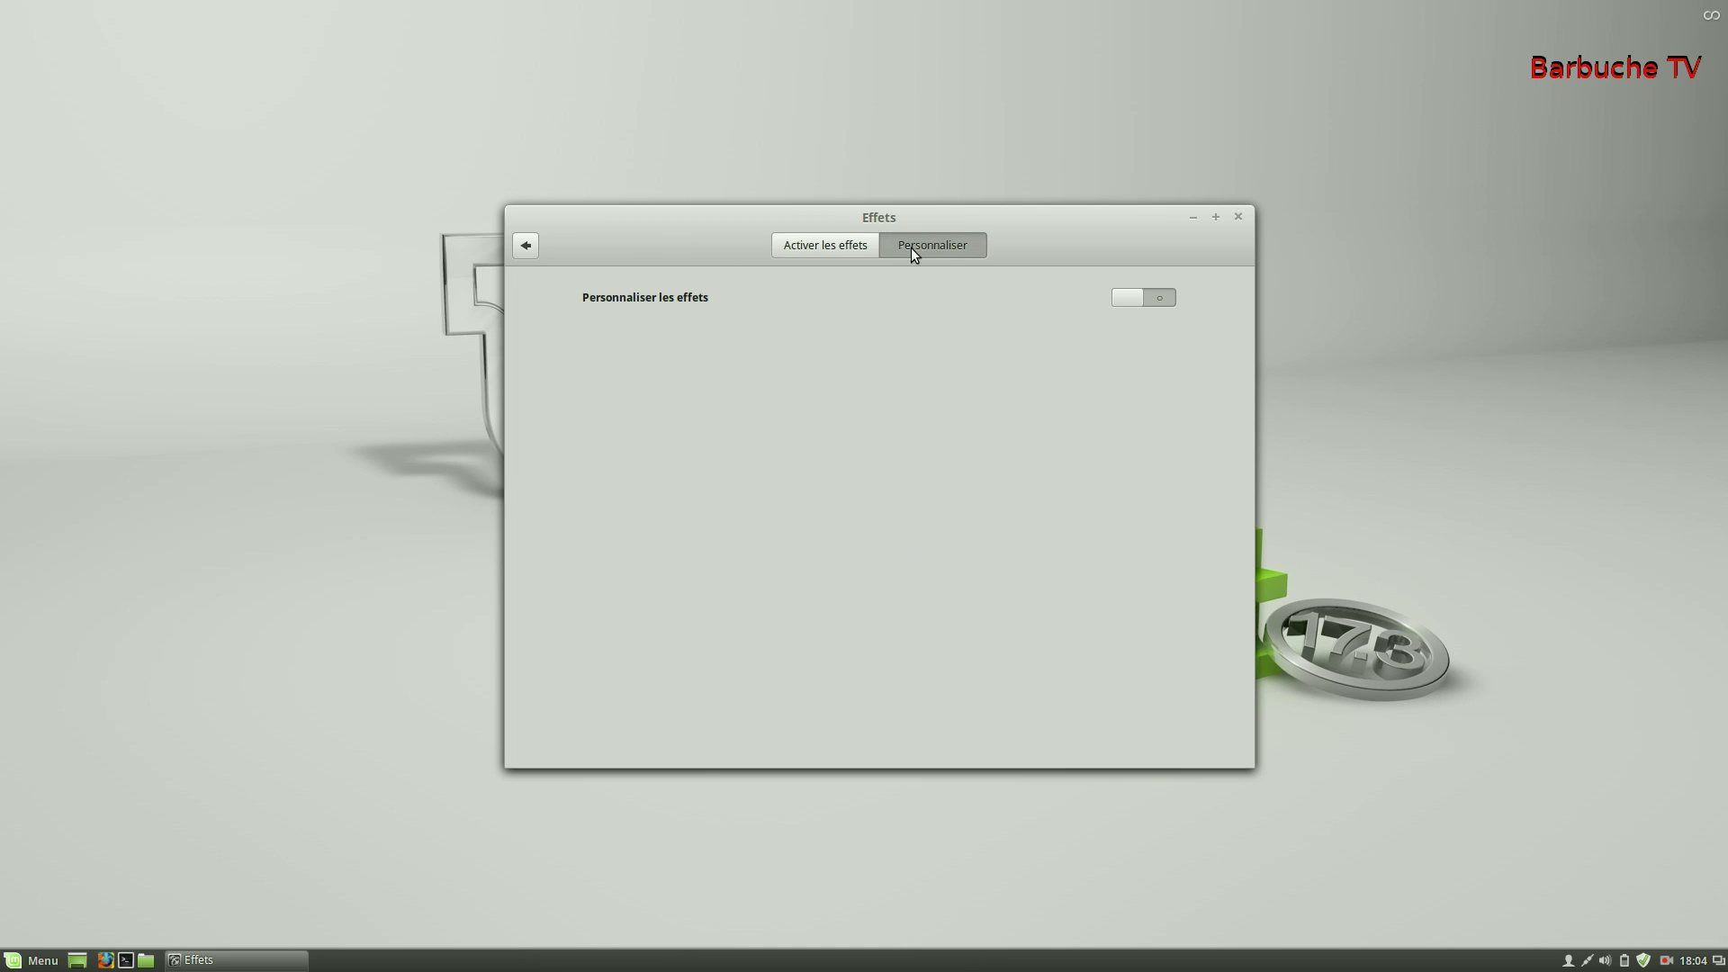
{"action": "left_click", "coordinate": [1130, 308]}
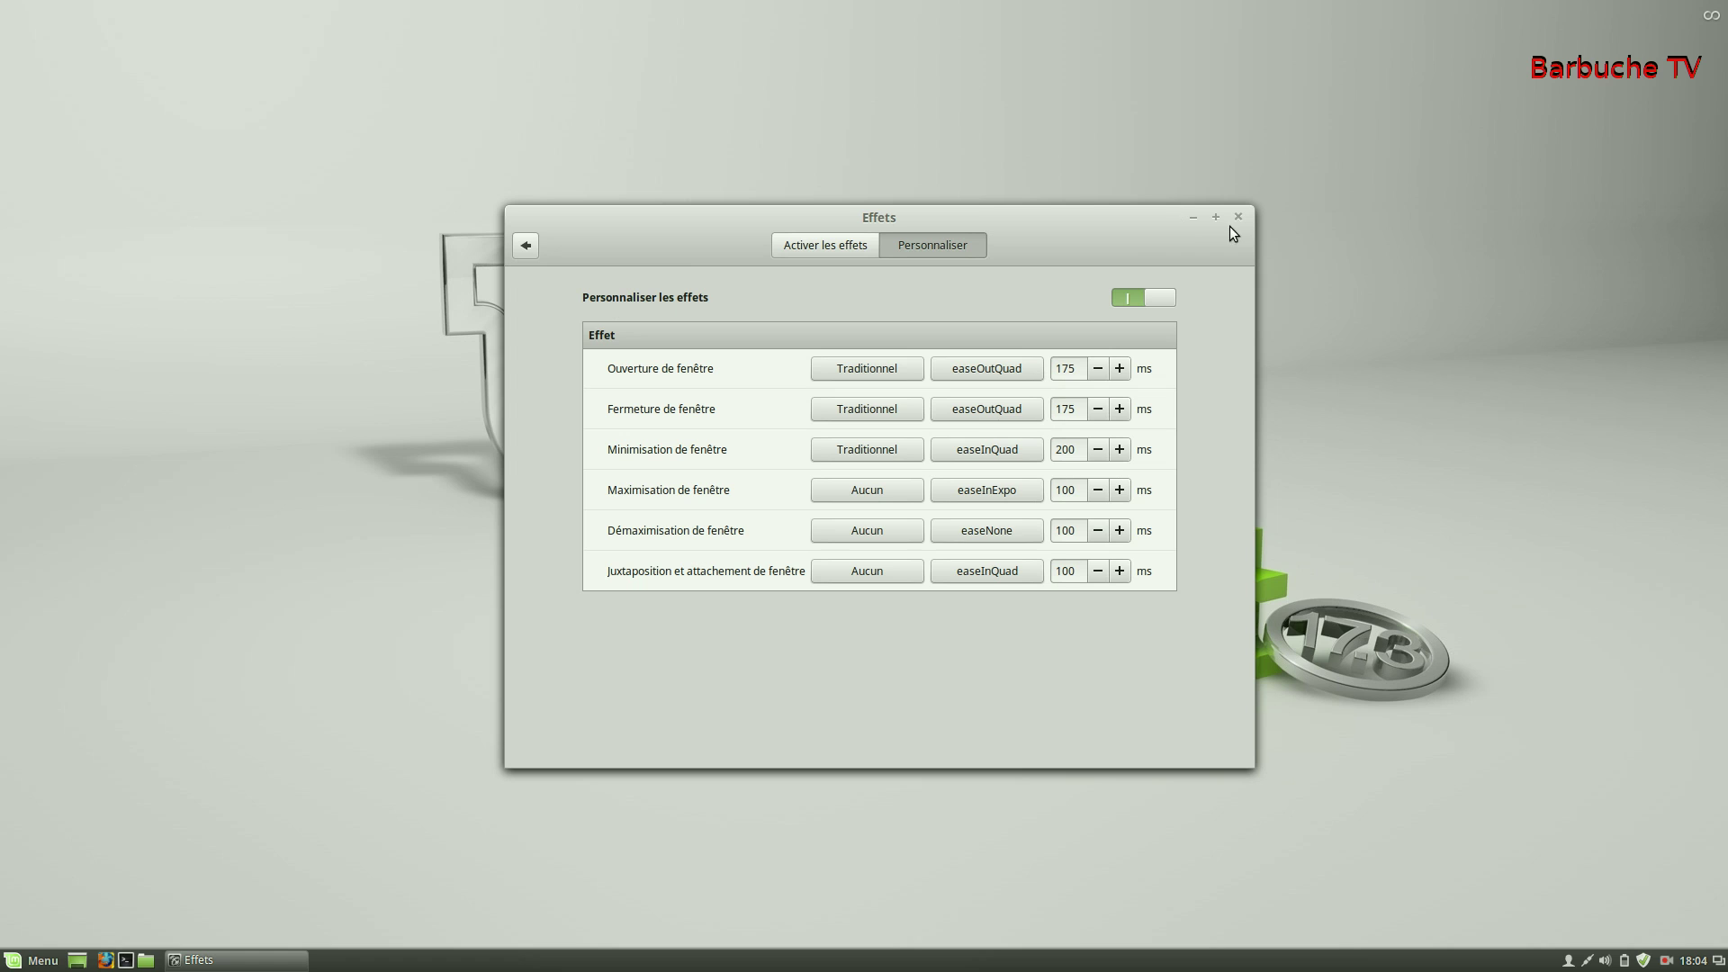
- Test the window effects by minimising and restoring the effects window, and close it
{"action": "left_click", "coordinate": [1192, 217]}
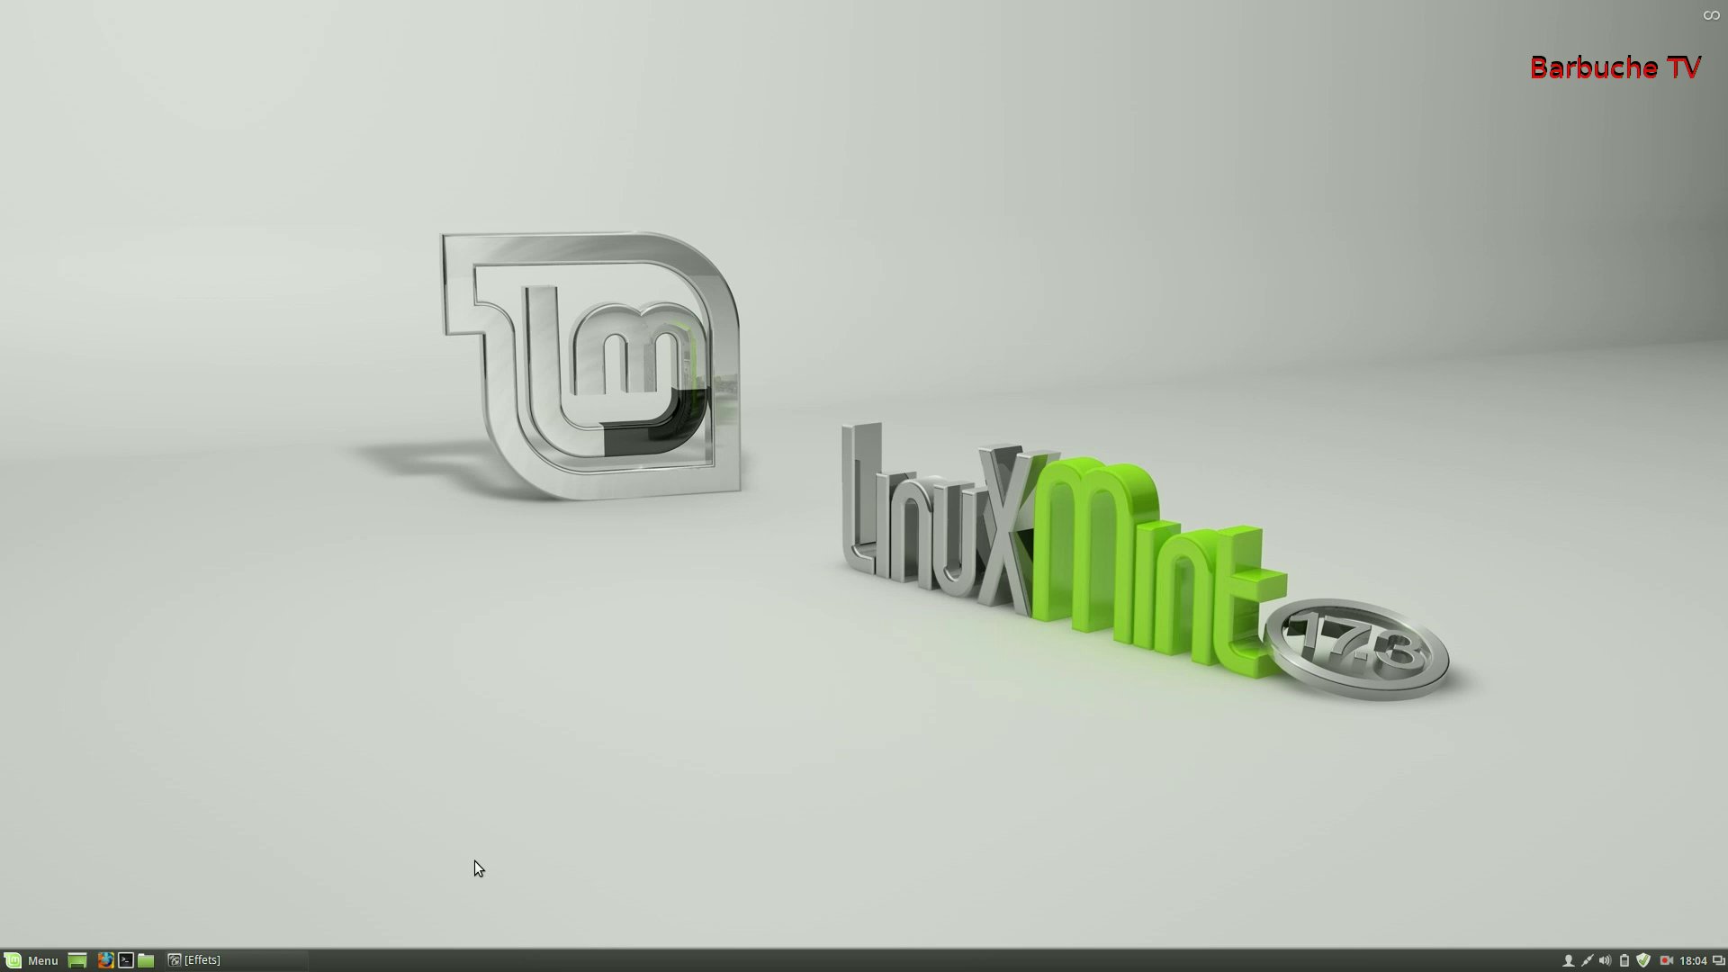
{"action": "left_click", "coordinate": [233, 963]}
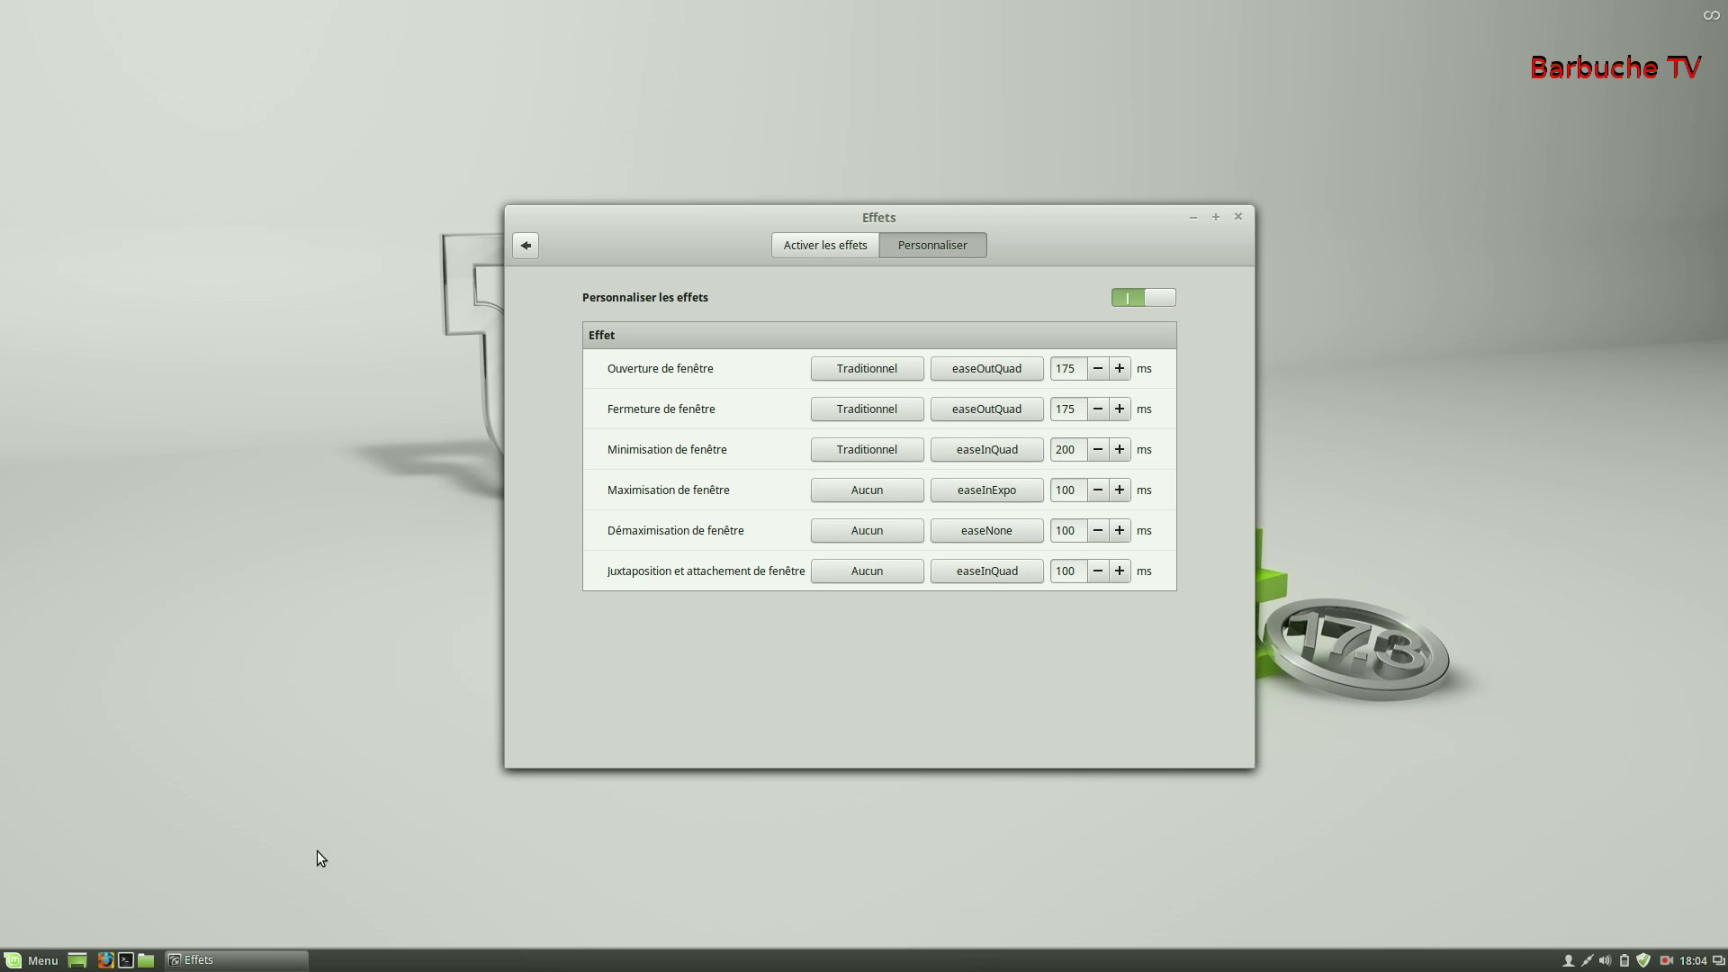
{"action": "left_click", "coordinate": [1238, 218]}
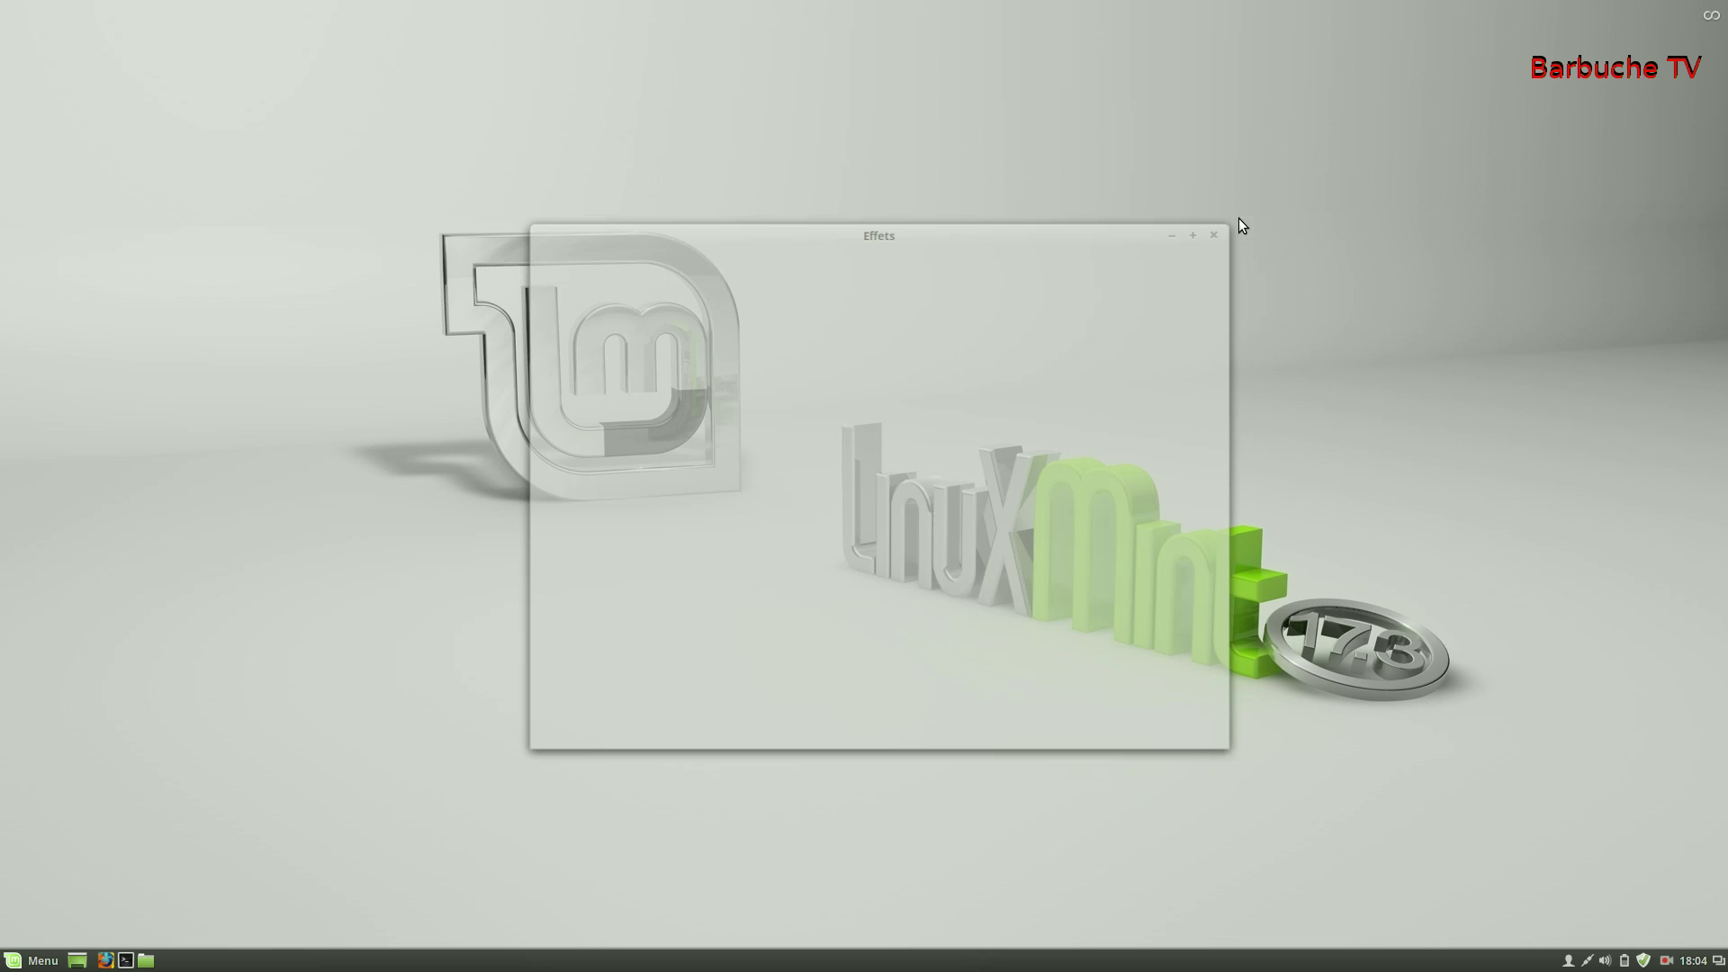
- Reopen the effects page from the system settings and enable effect customisation
{"action": "left_click", "coordinate": [27, 963]}
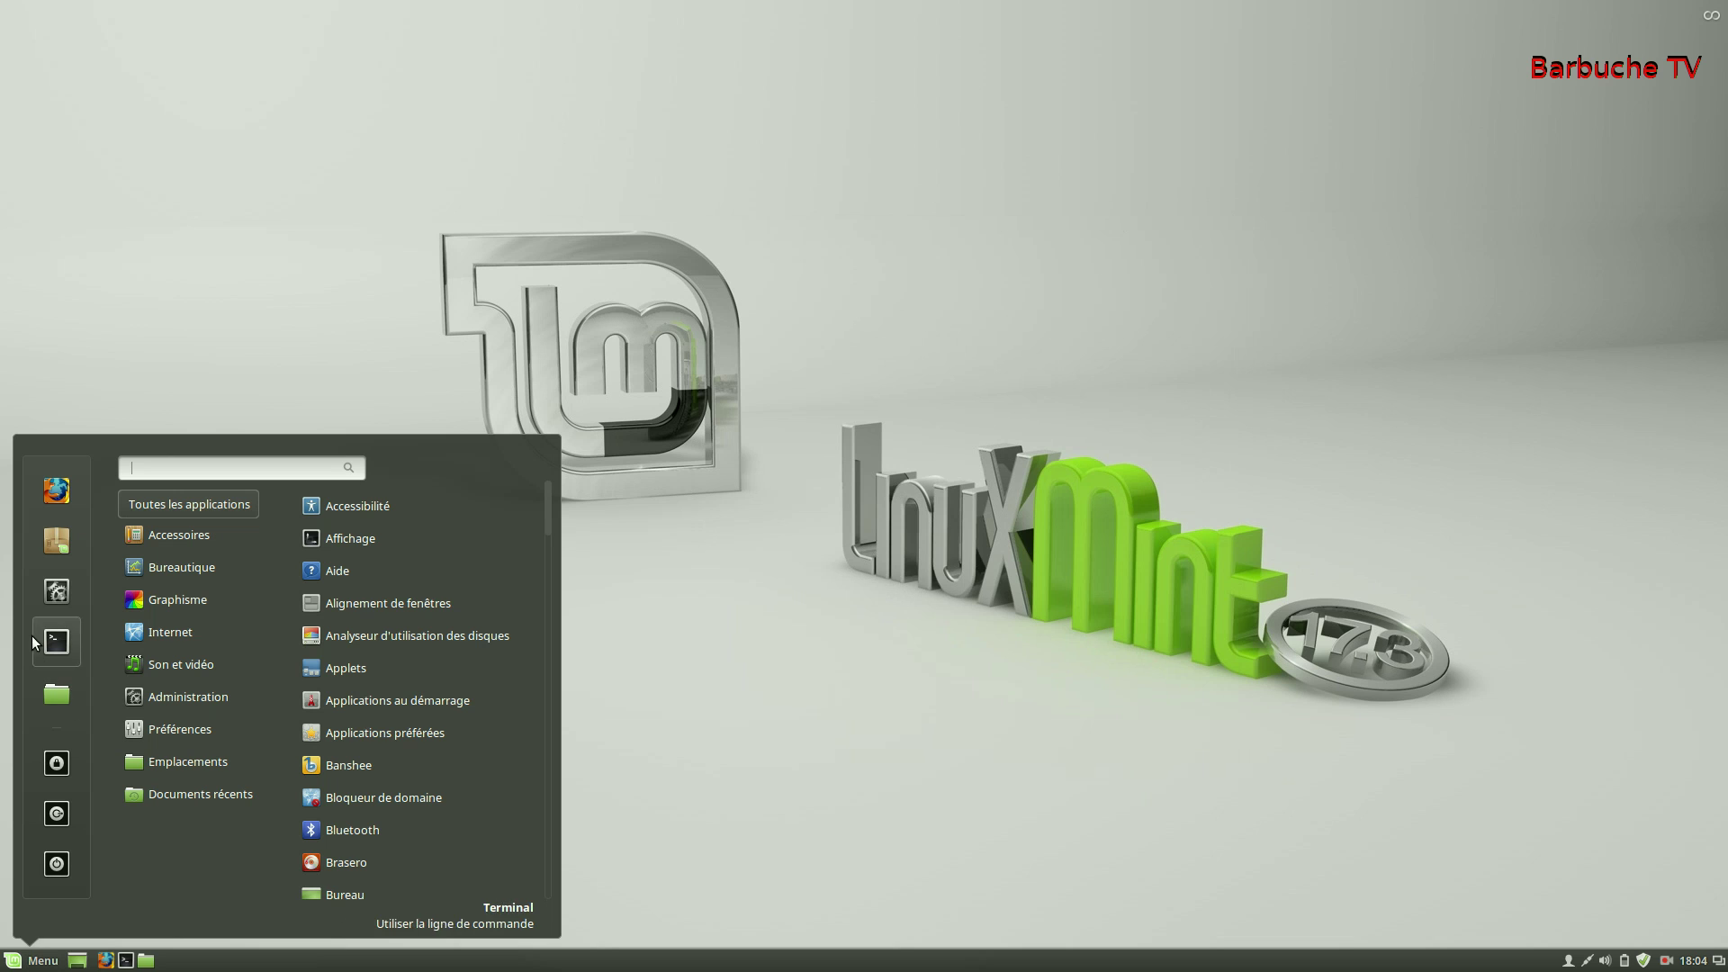
{"action": "left_click", "coordinate": [55, 590]}
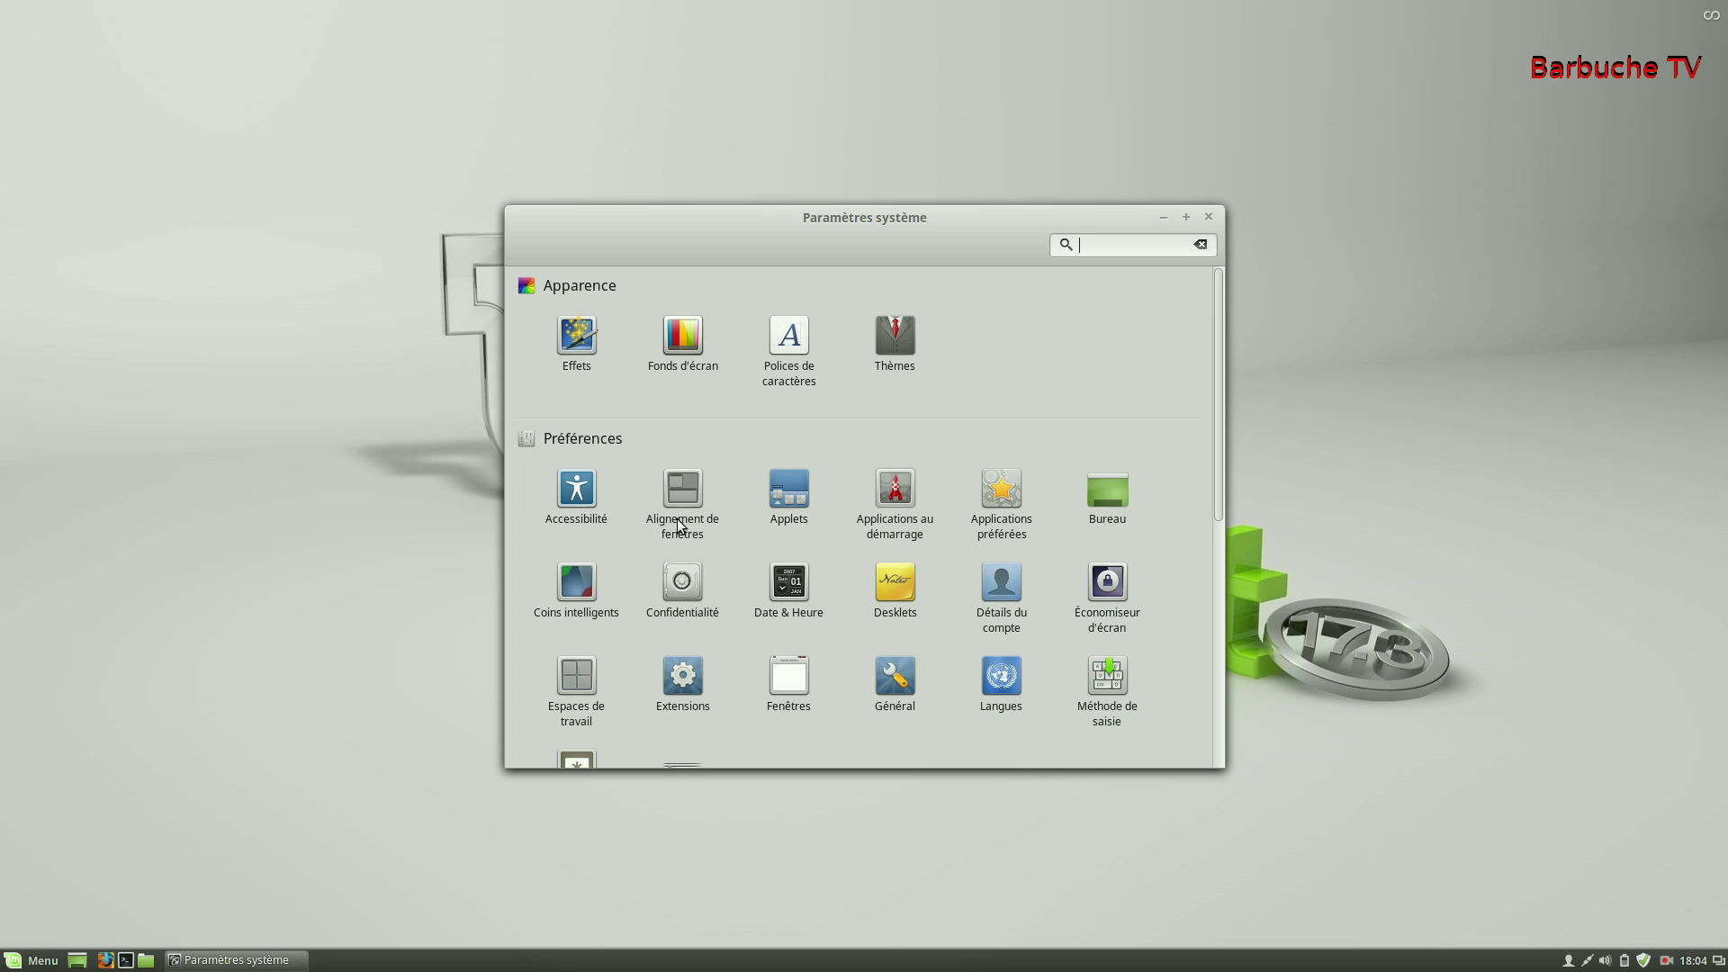
{"action": "left_click", "coordinate": [560, 338]}
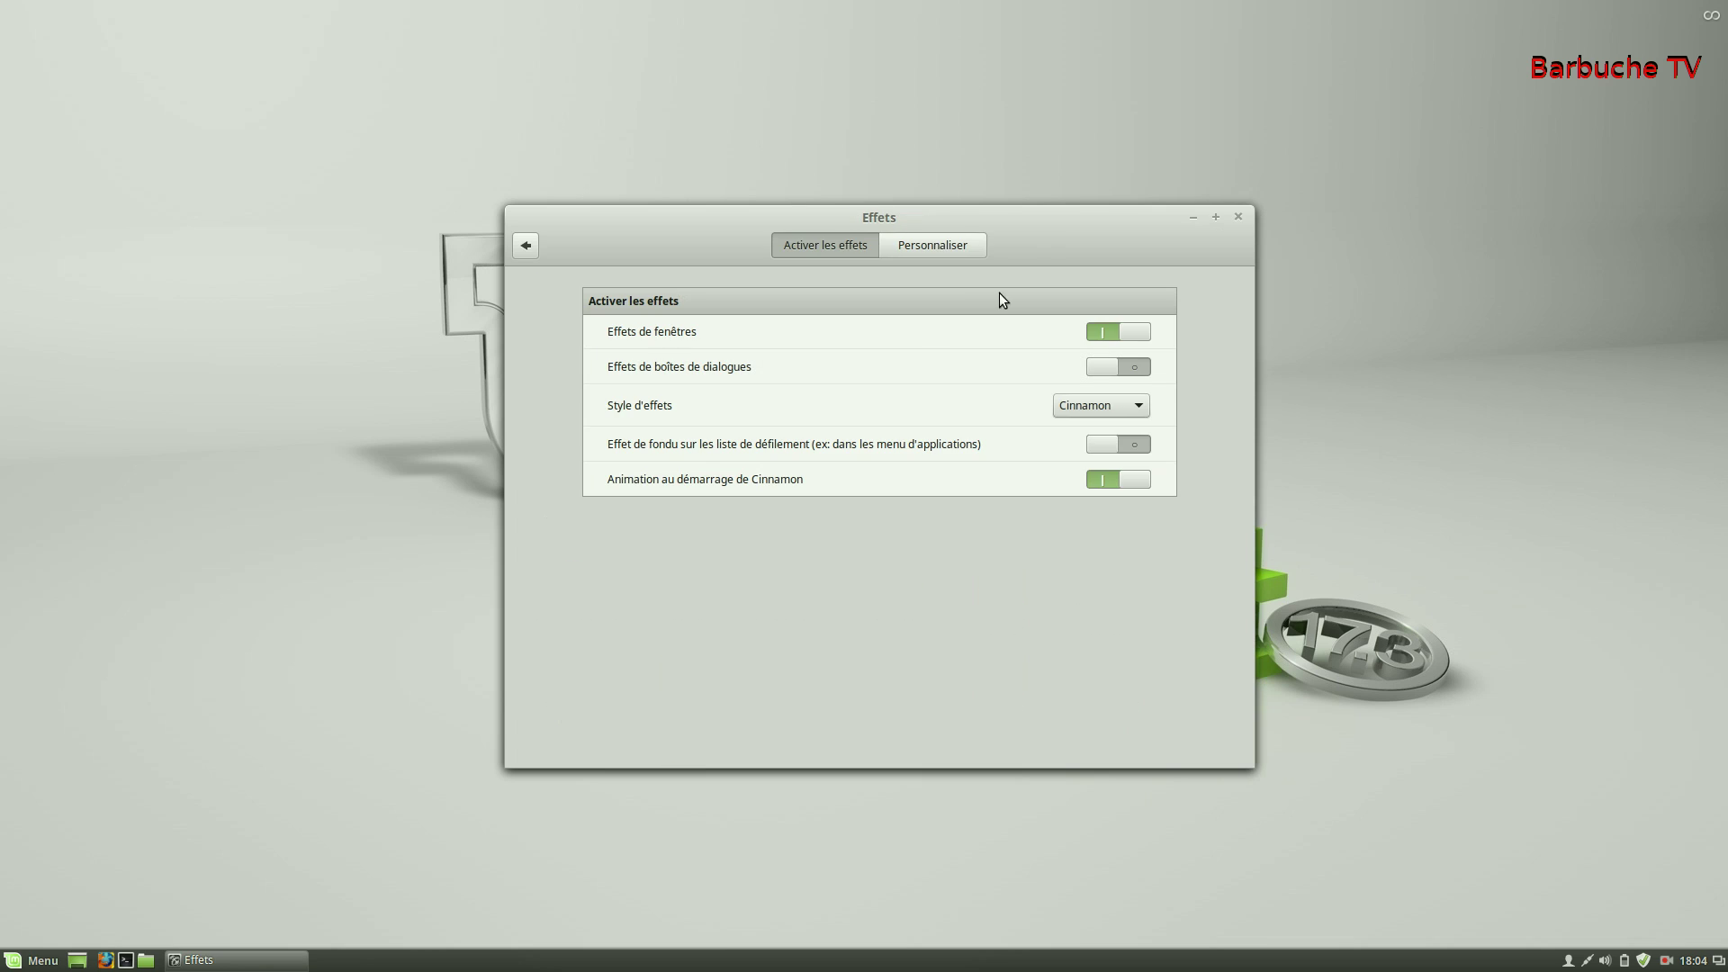
{"action": "left_click", "coordinate": [969, 245]}
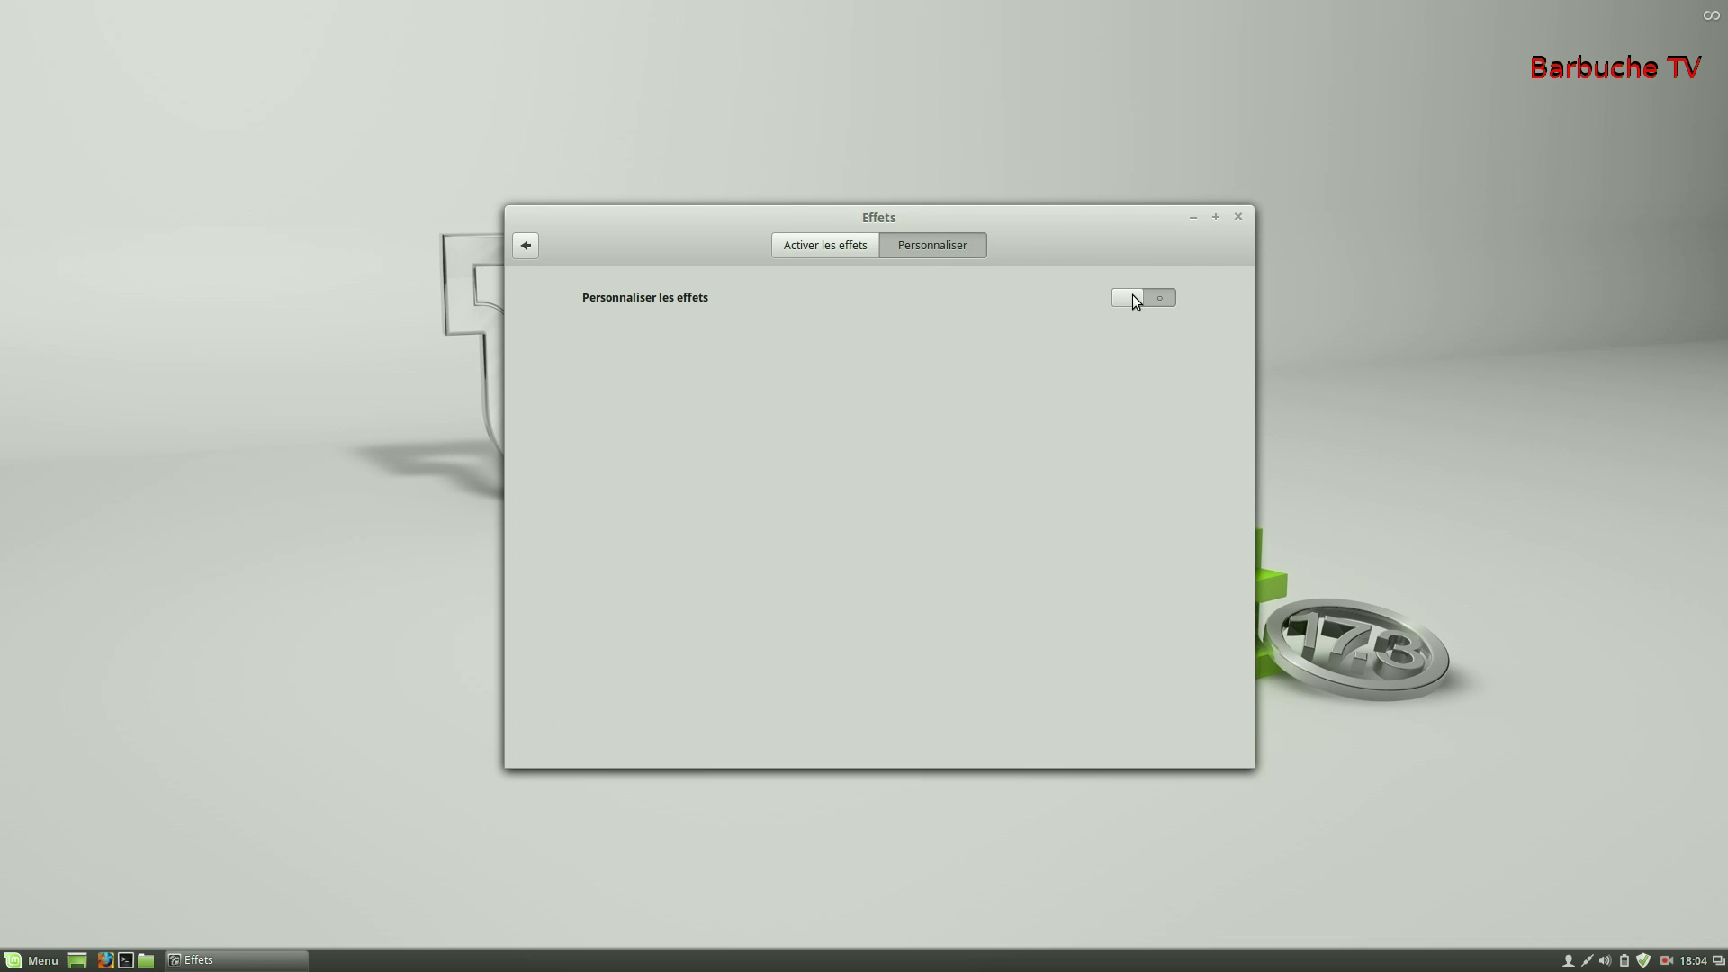
{"action": "left_click", "coordinate": [1133, 297]}
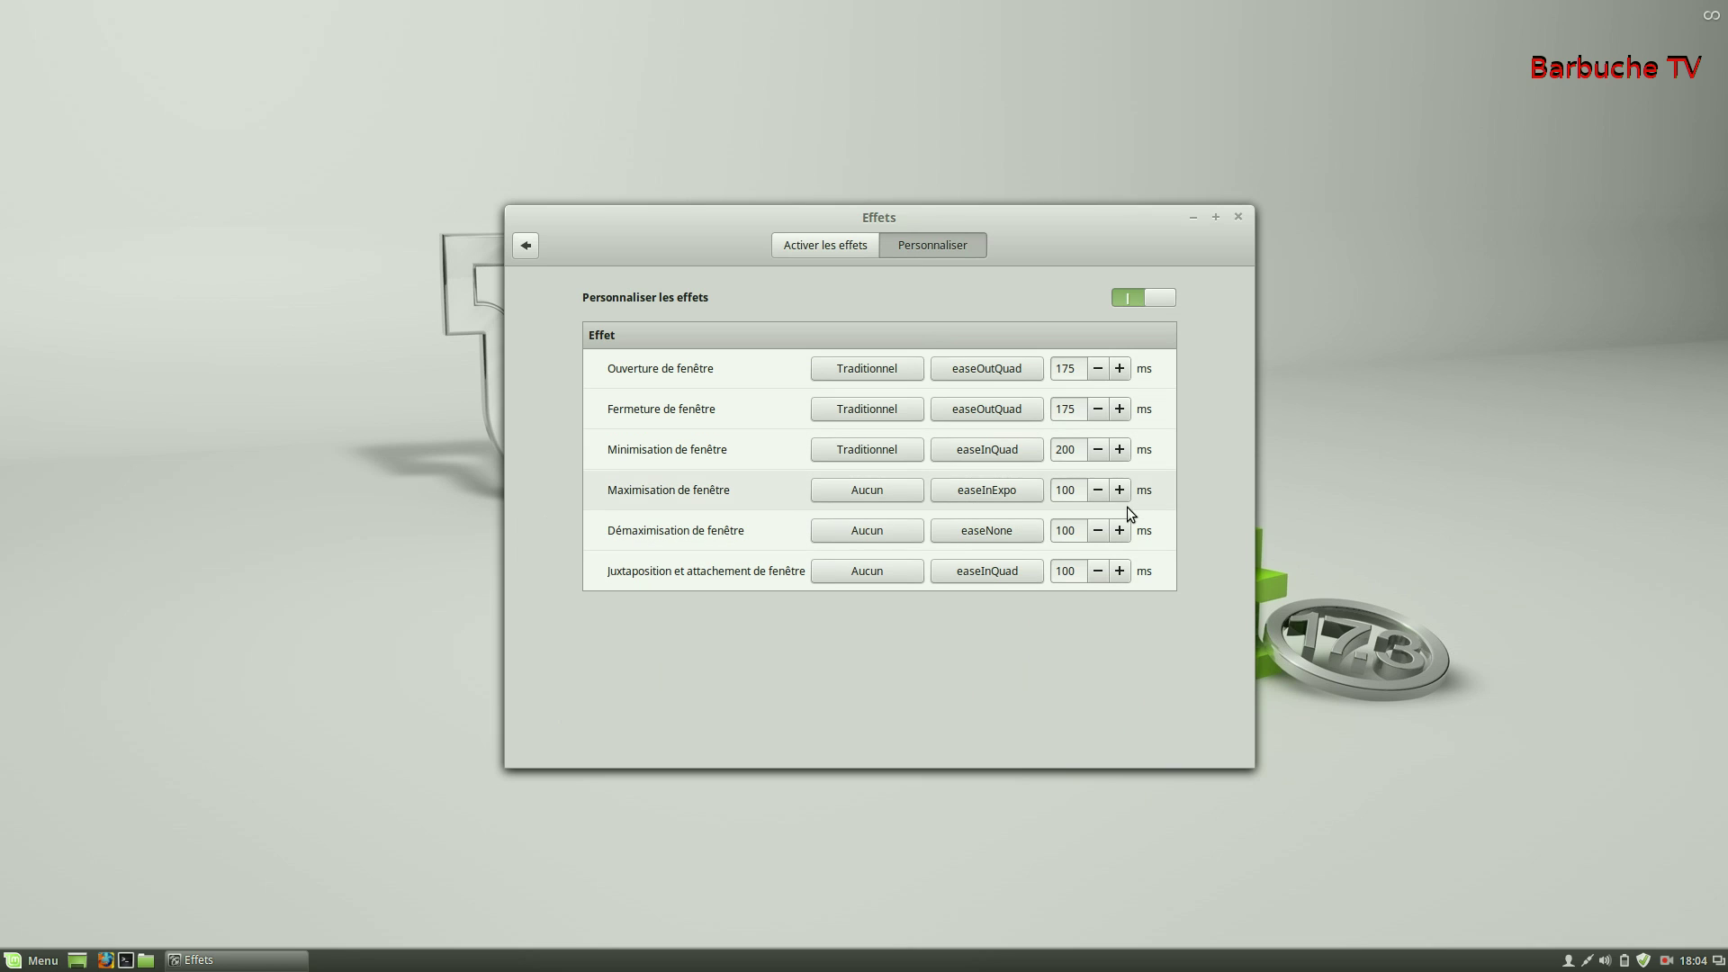
- Check the effect choices for unmaximising a window without picking one, and return to the general effects options
{"action": "left_click", "coordinate": [886, 529]}
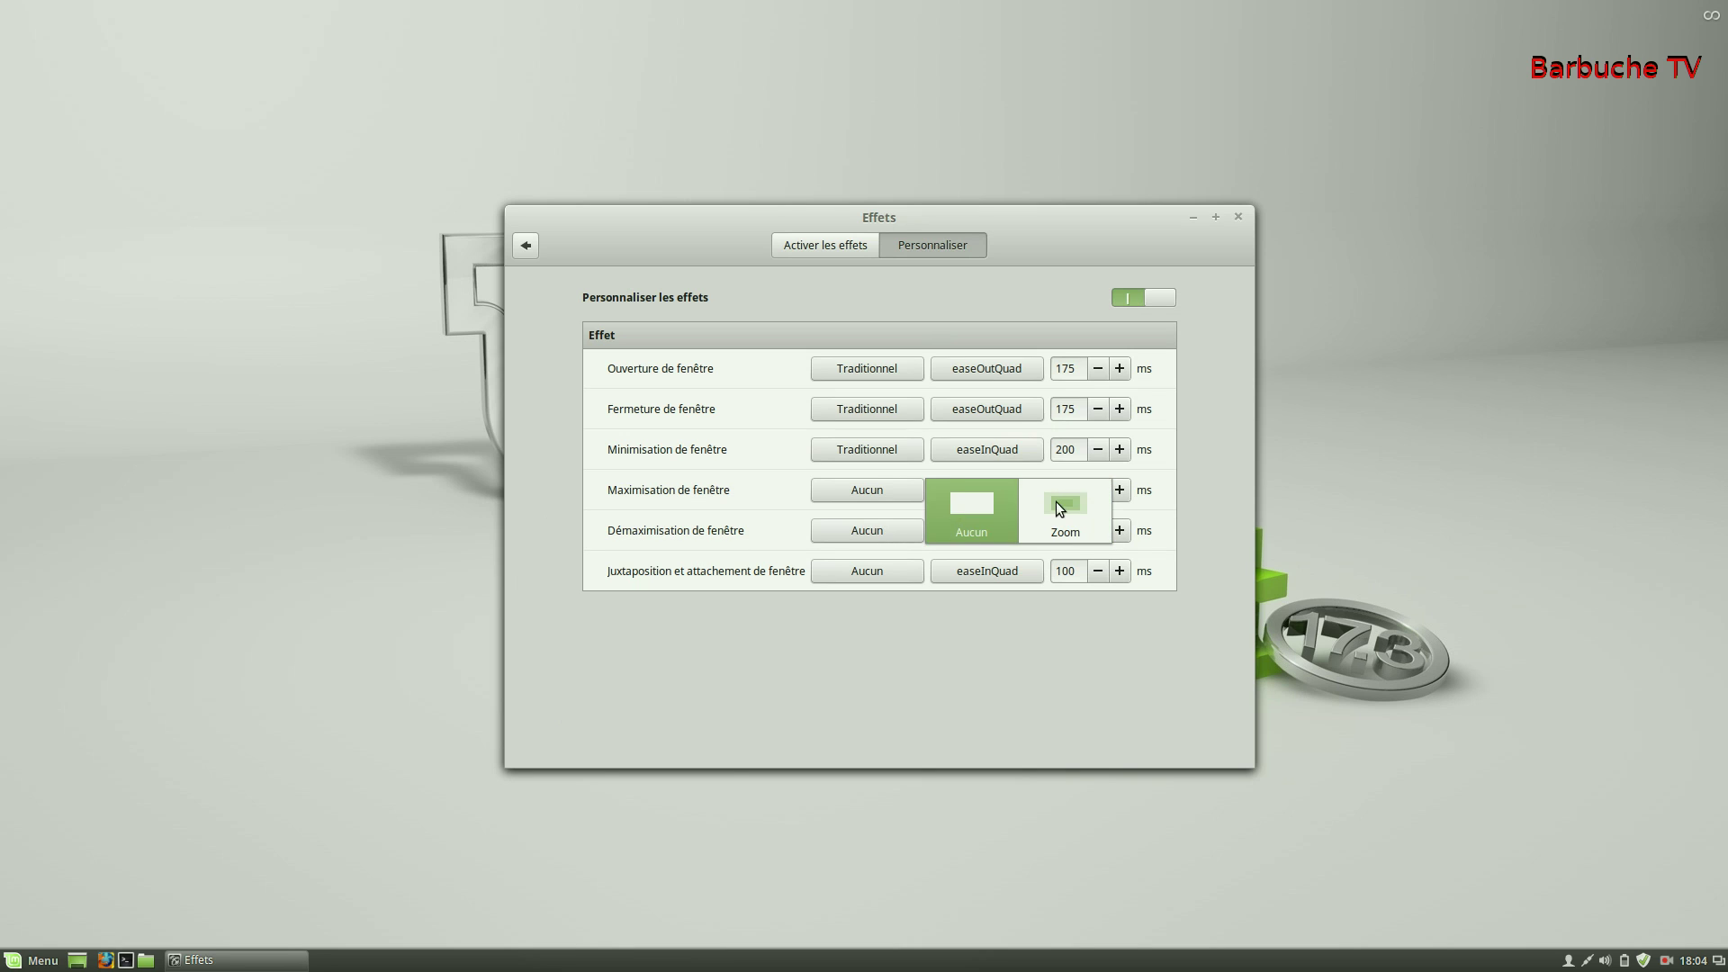
{"action": "left_click", "coordinate": [1033, 241]}
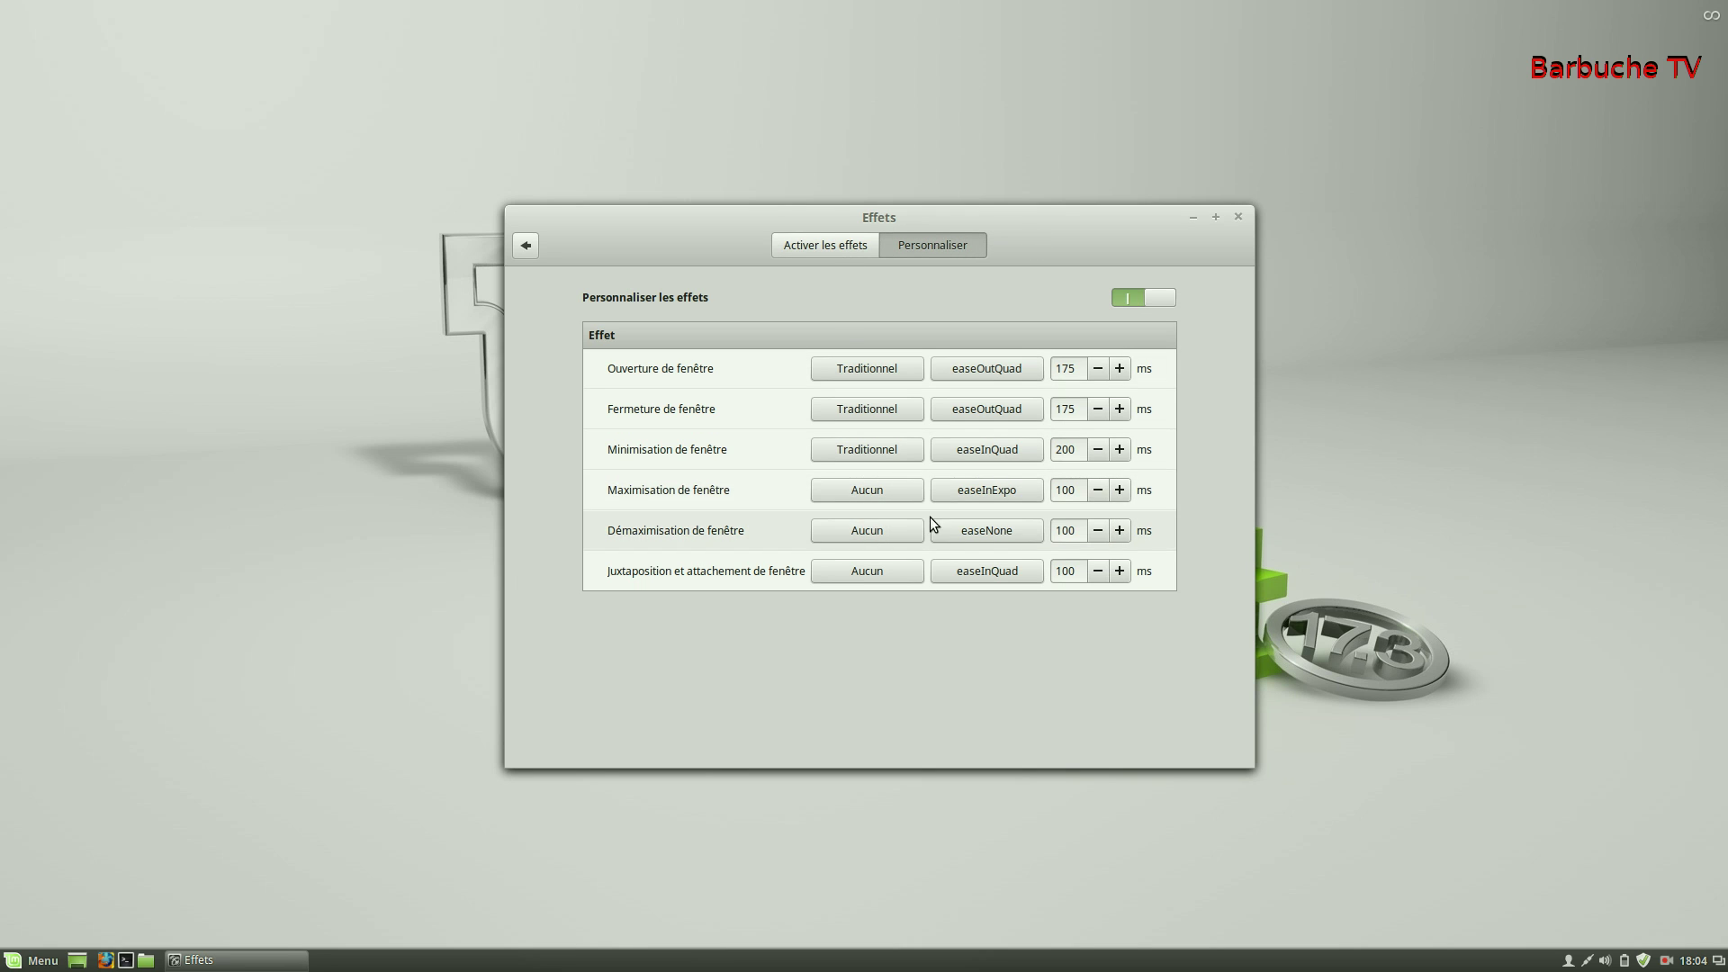
{"action": "left_click", "coordinate": [864, 249]}
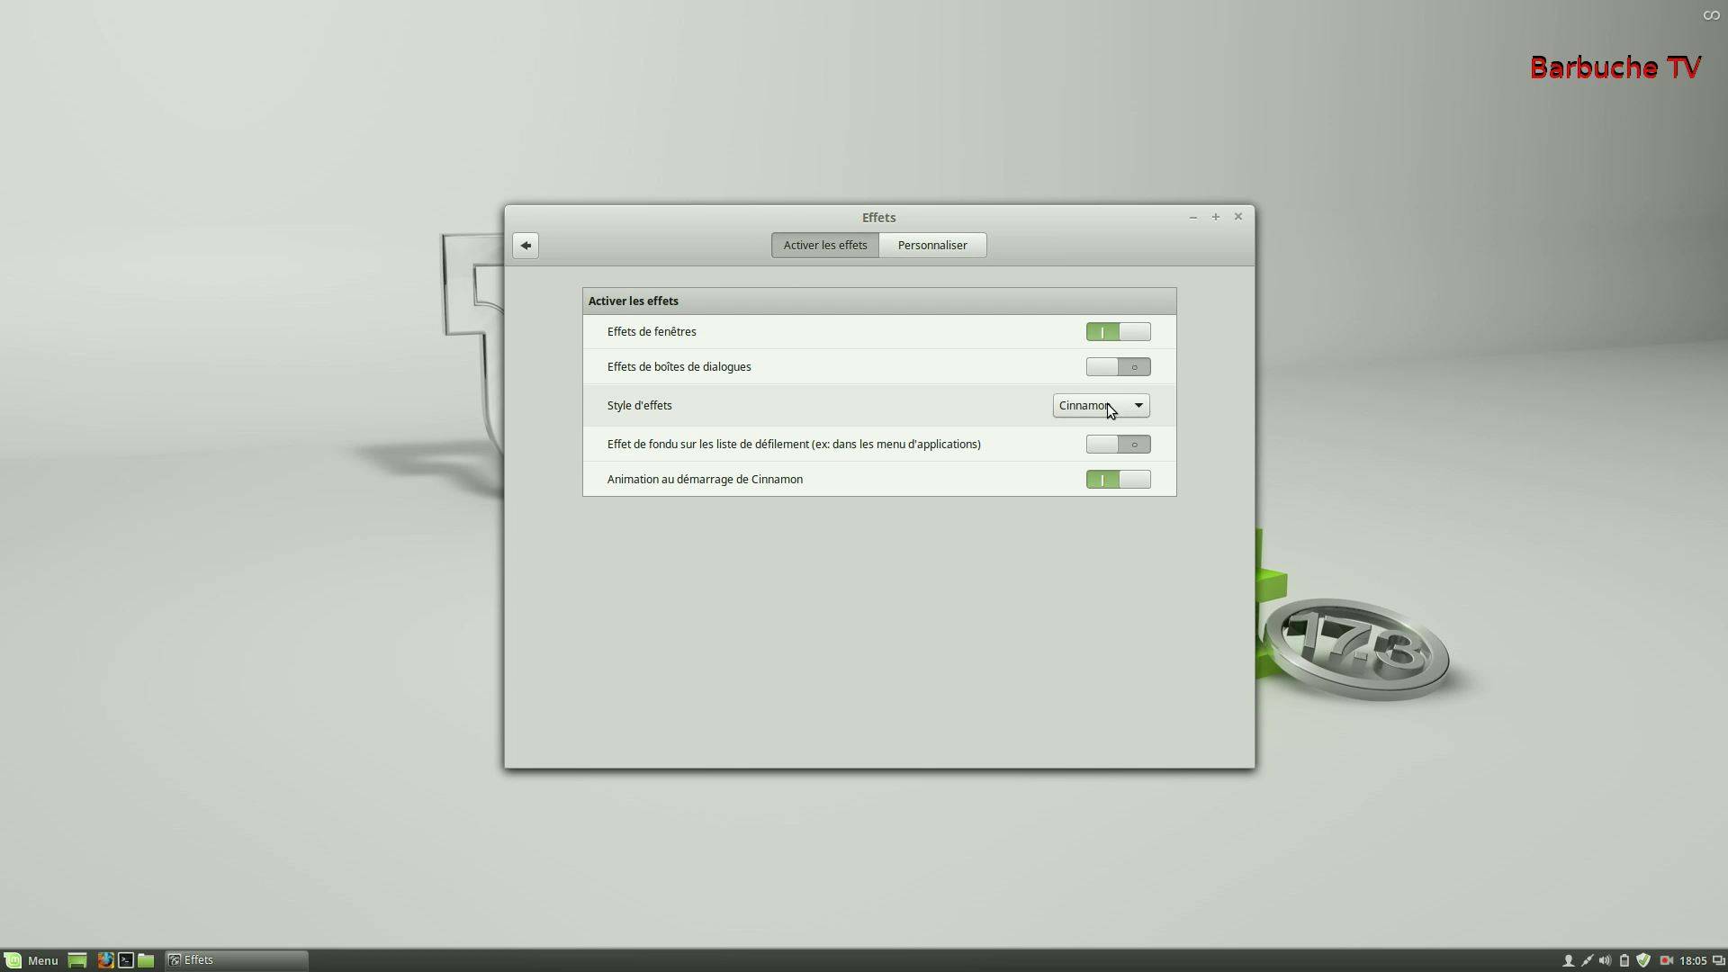
{"action": "left_click", "coordinate": [927, 246]}
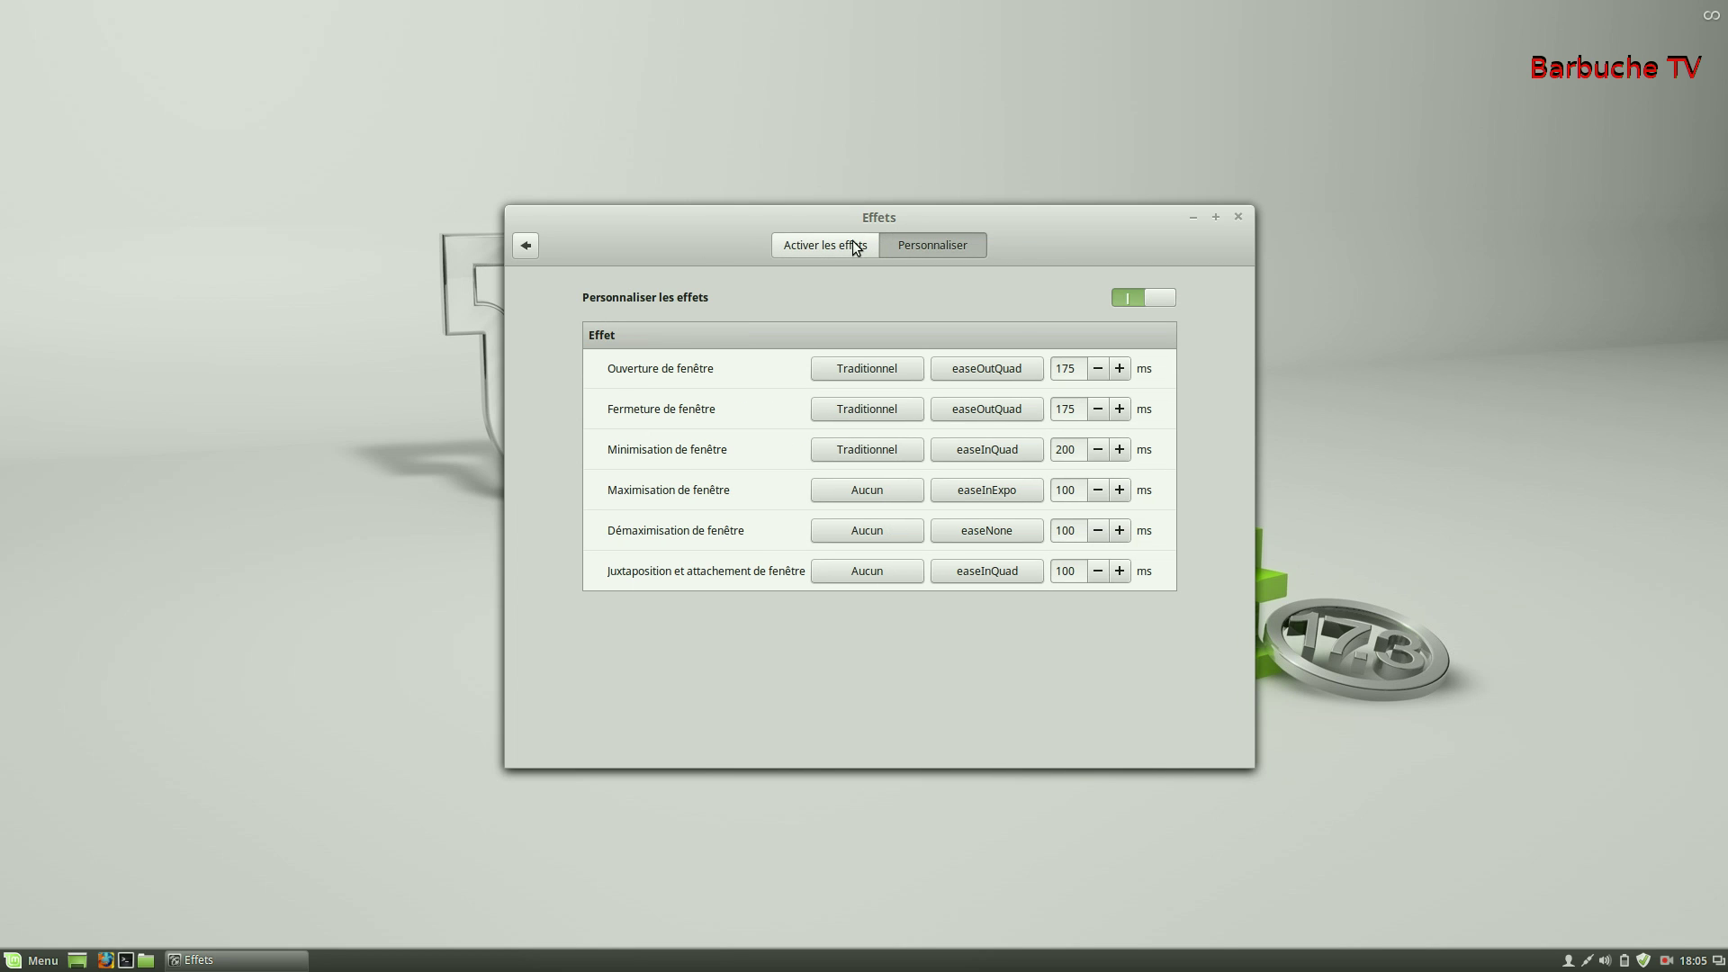
{"action": "left_click", "coordinate": [851, 246]}
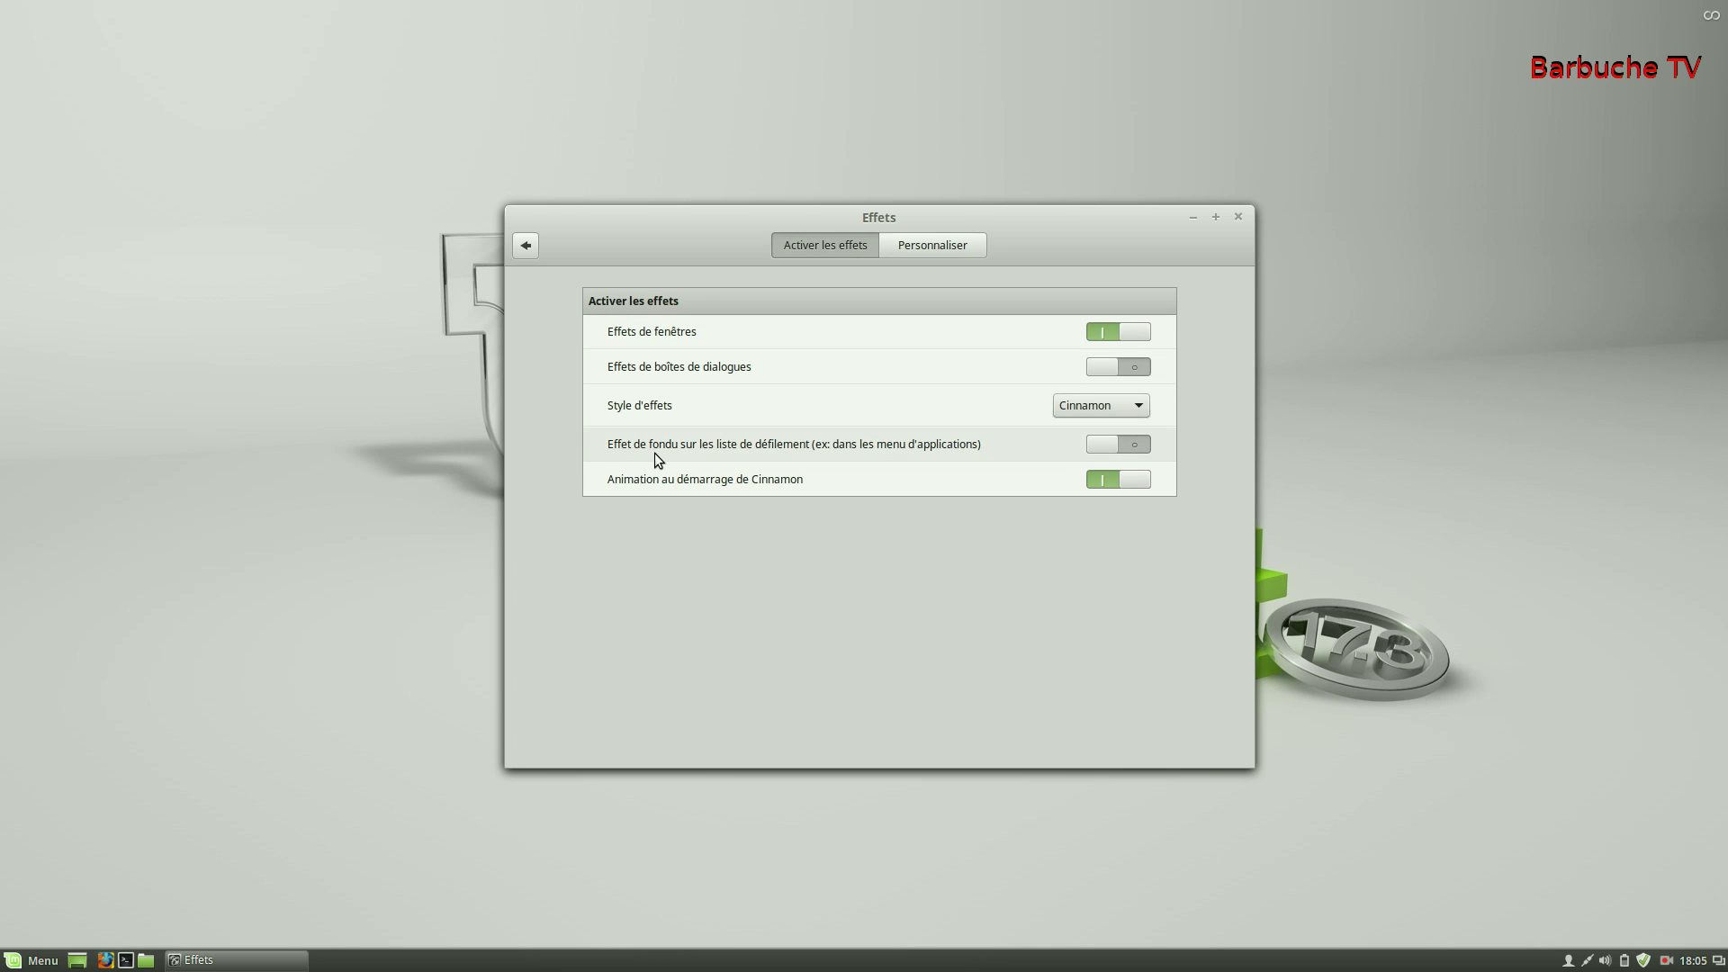
- Set the effects style to Mélange and test it by minimising and restoring the effects window
{"action": "left_click", "coordinate": [1131, 406]}
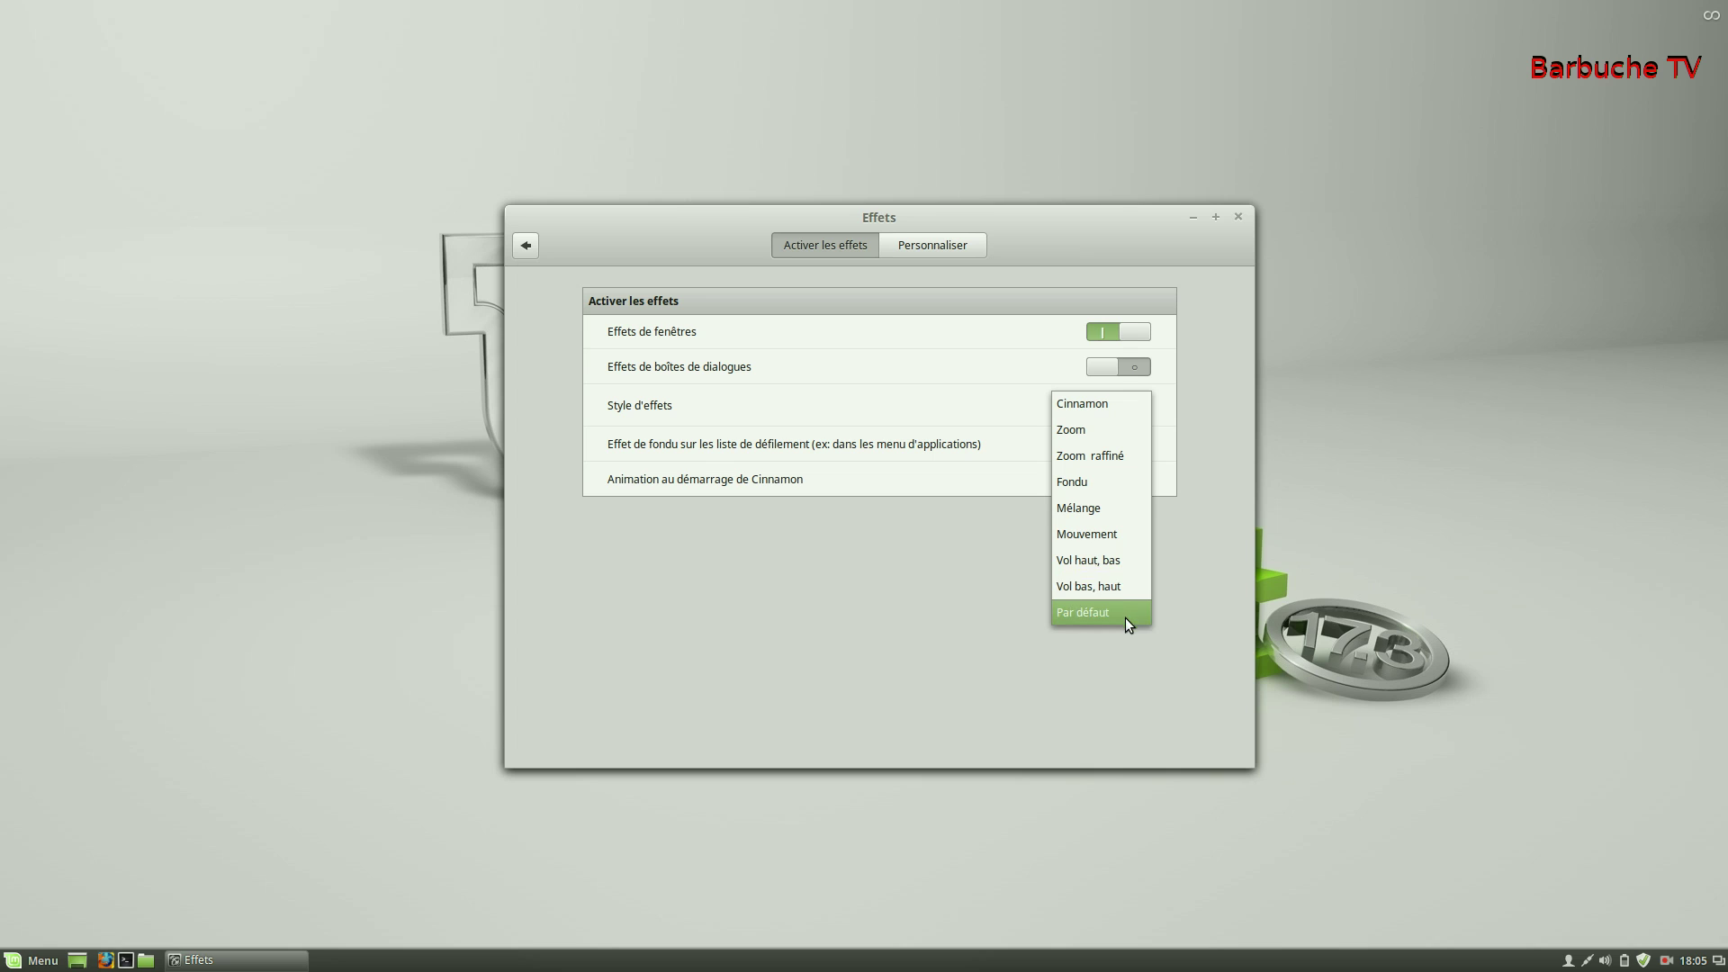
{"action": "left_click", "coordinate": [1111, 509]}
{"action": "left_click", "coordinate": [1189, 219]}
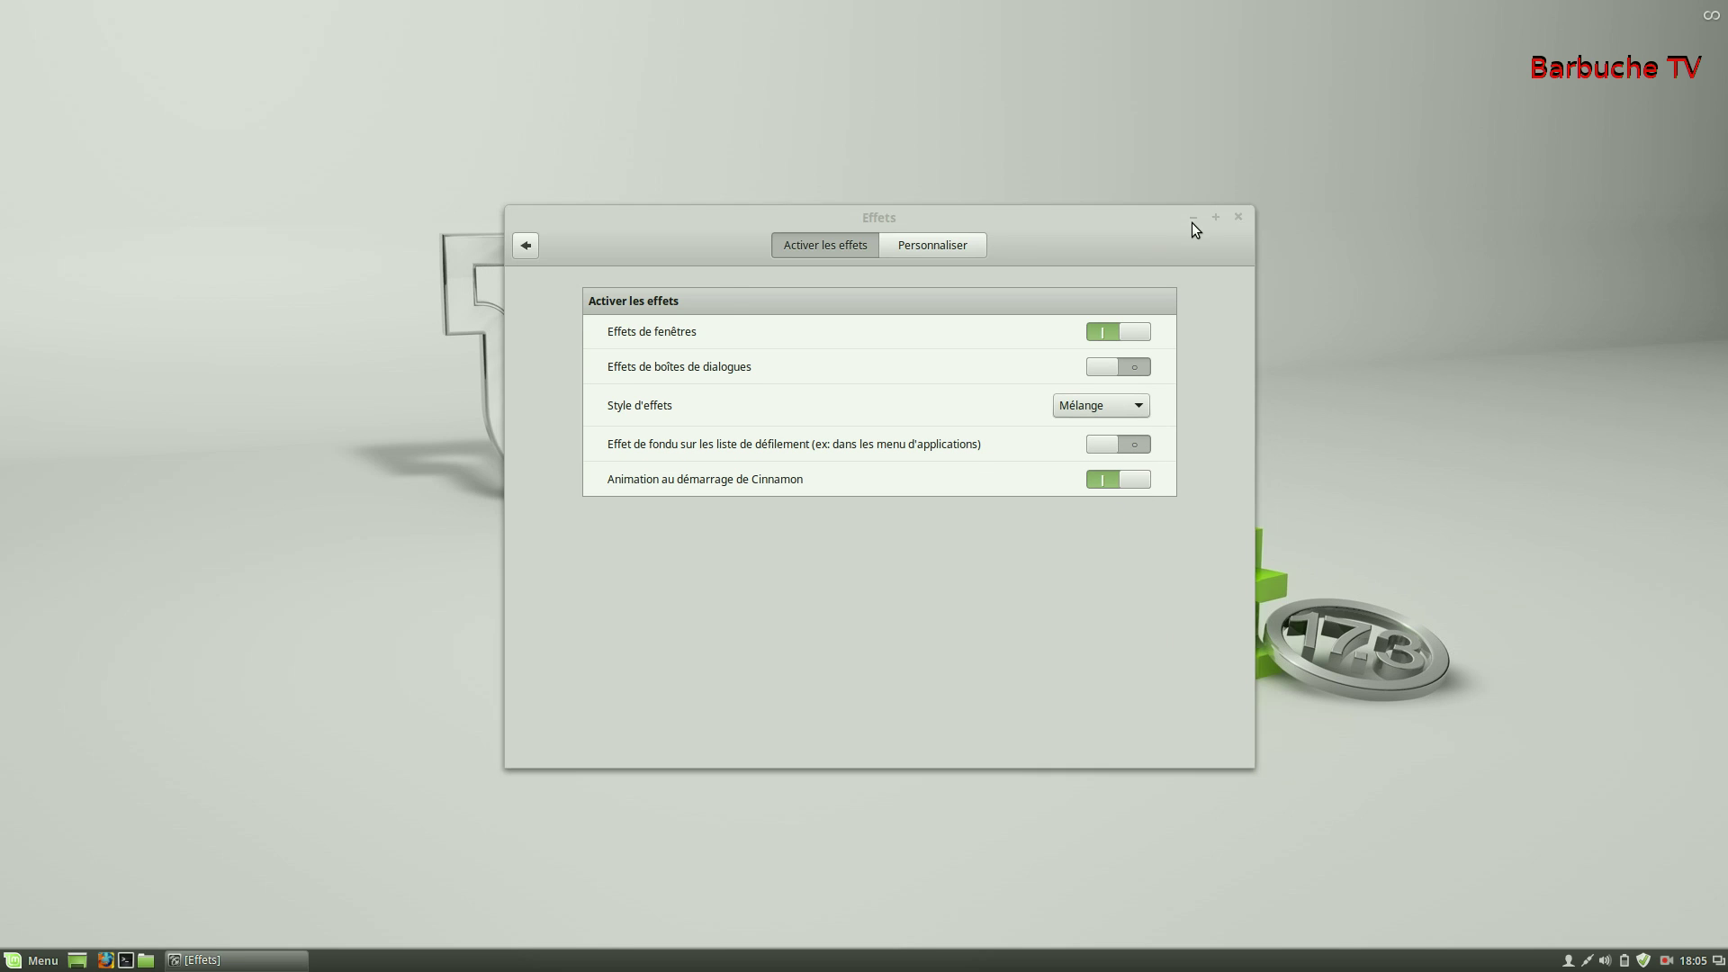
{"action": "left_click", "coordinate": [289, 959]}
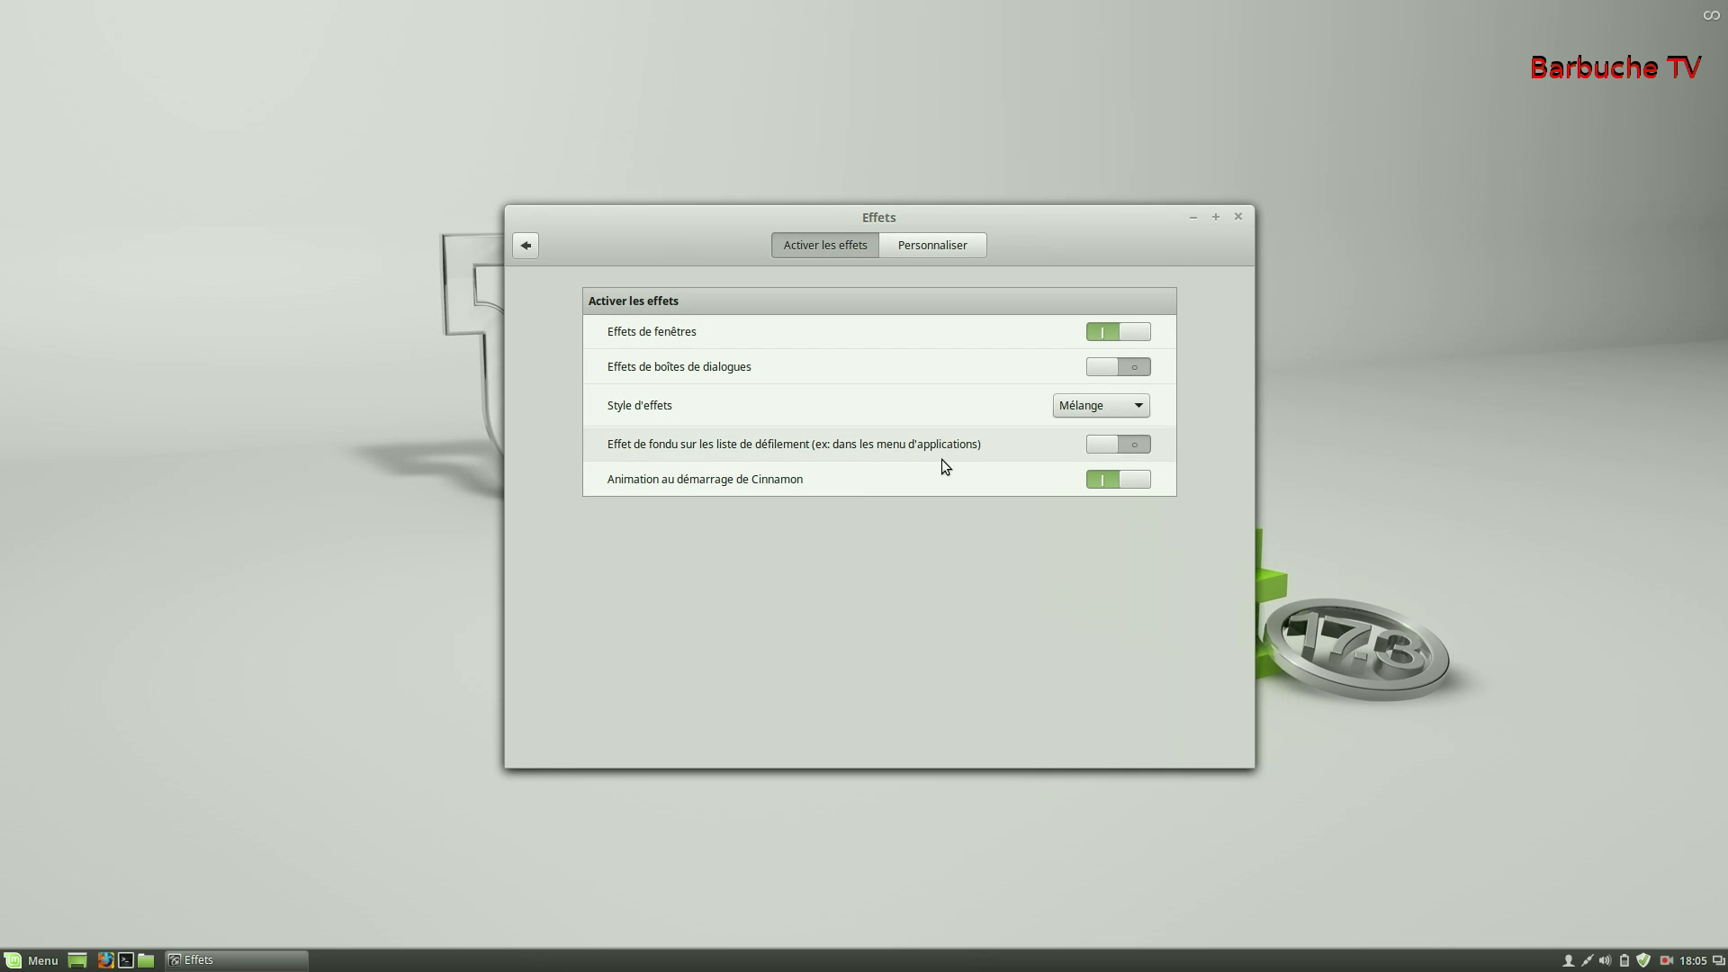
- Open the wallpaper settings from the system settings and browse the Qiana, Rafaela and Rebecca collections
{"action": "left_click", "coordinate": [528, 245]}
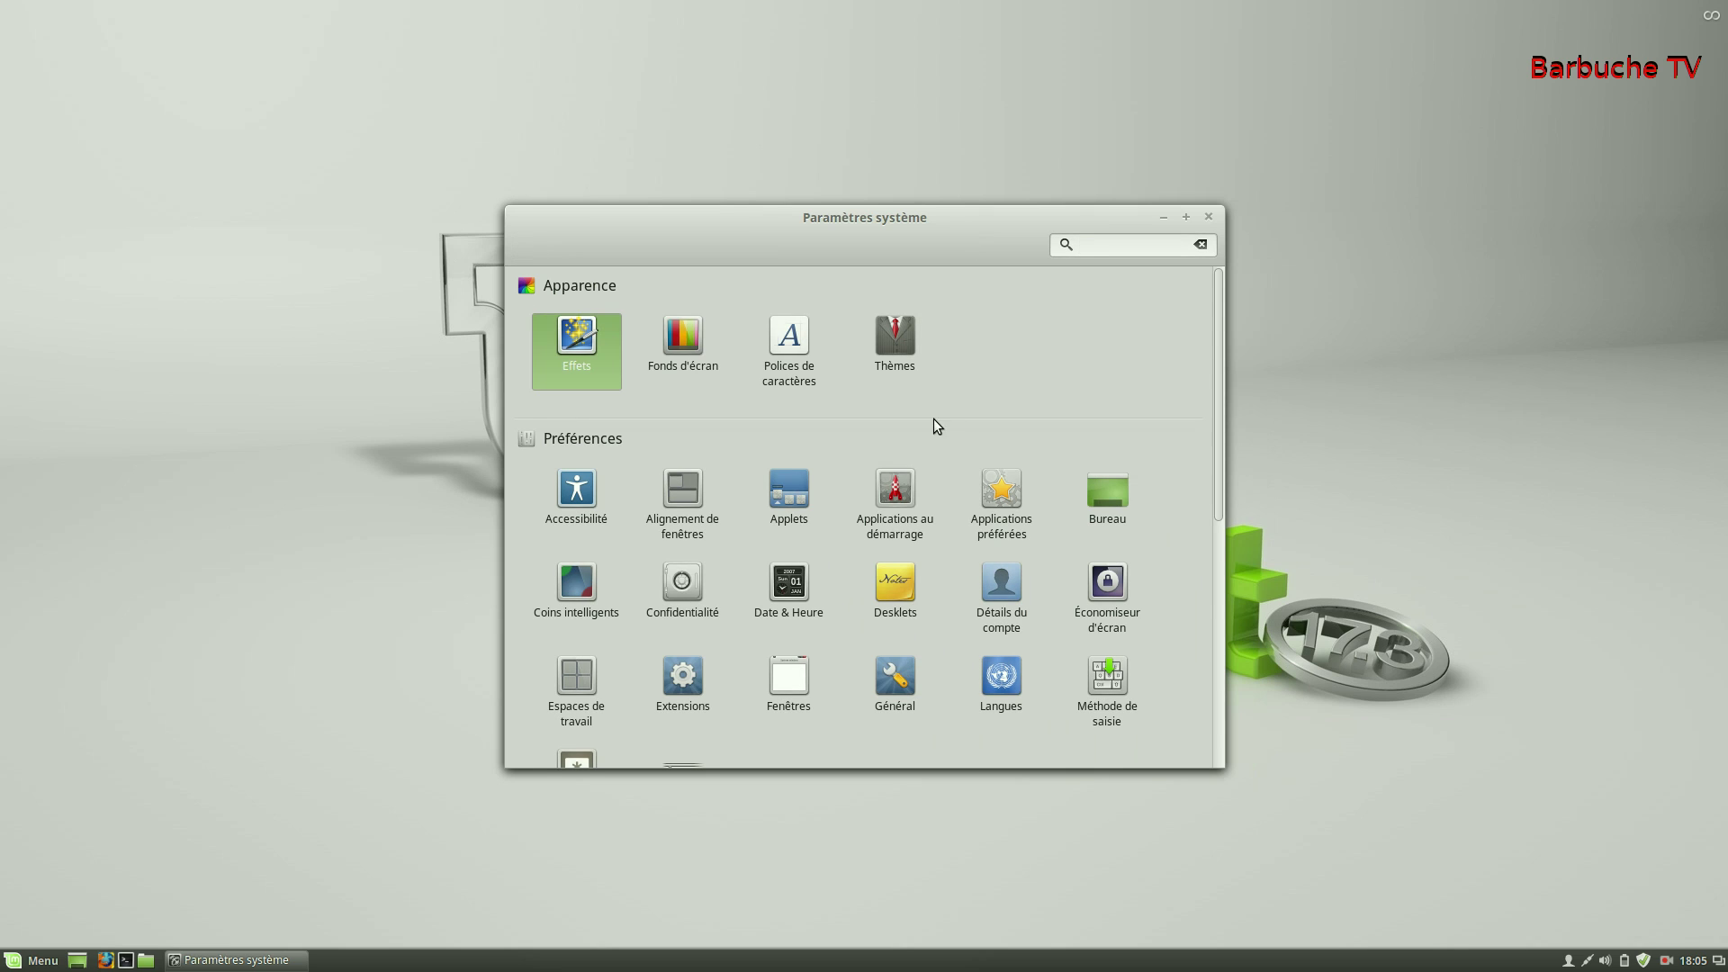
{"action": "left_click", "coordinate": [681, 341]}
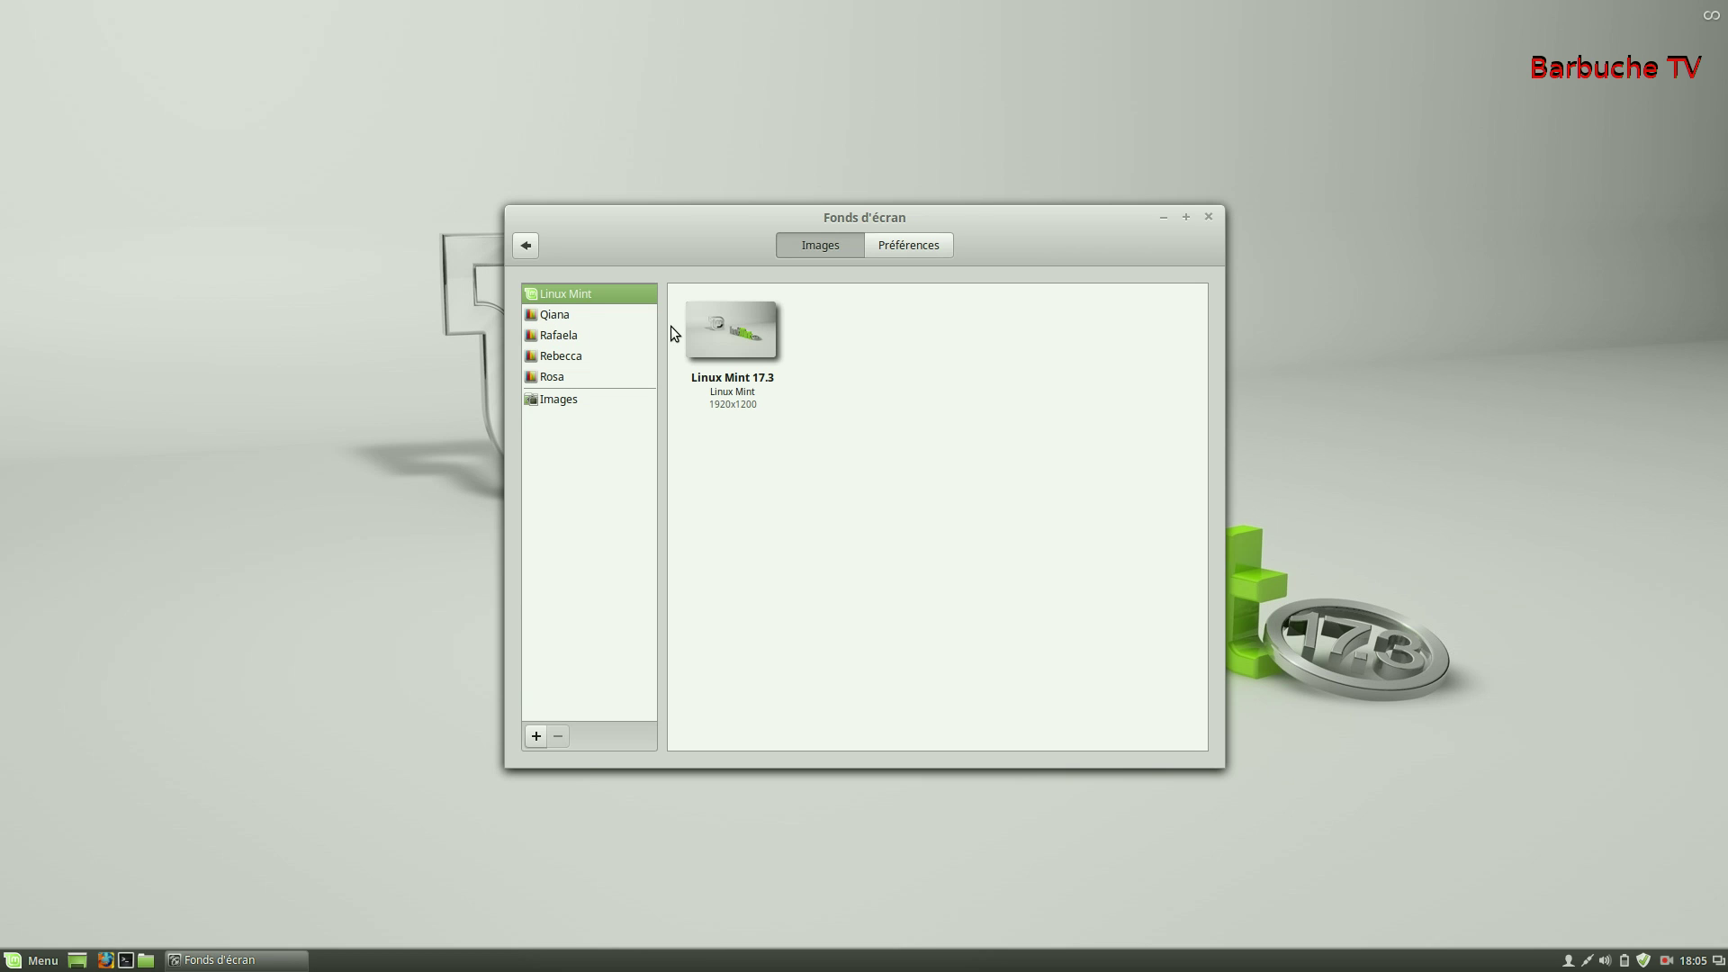
{"action": "left_click", "coordinate": [566, 312]}
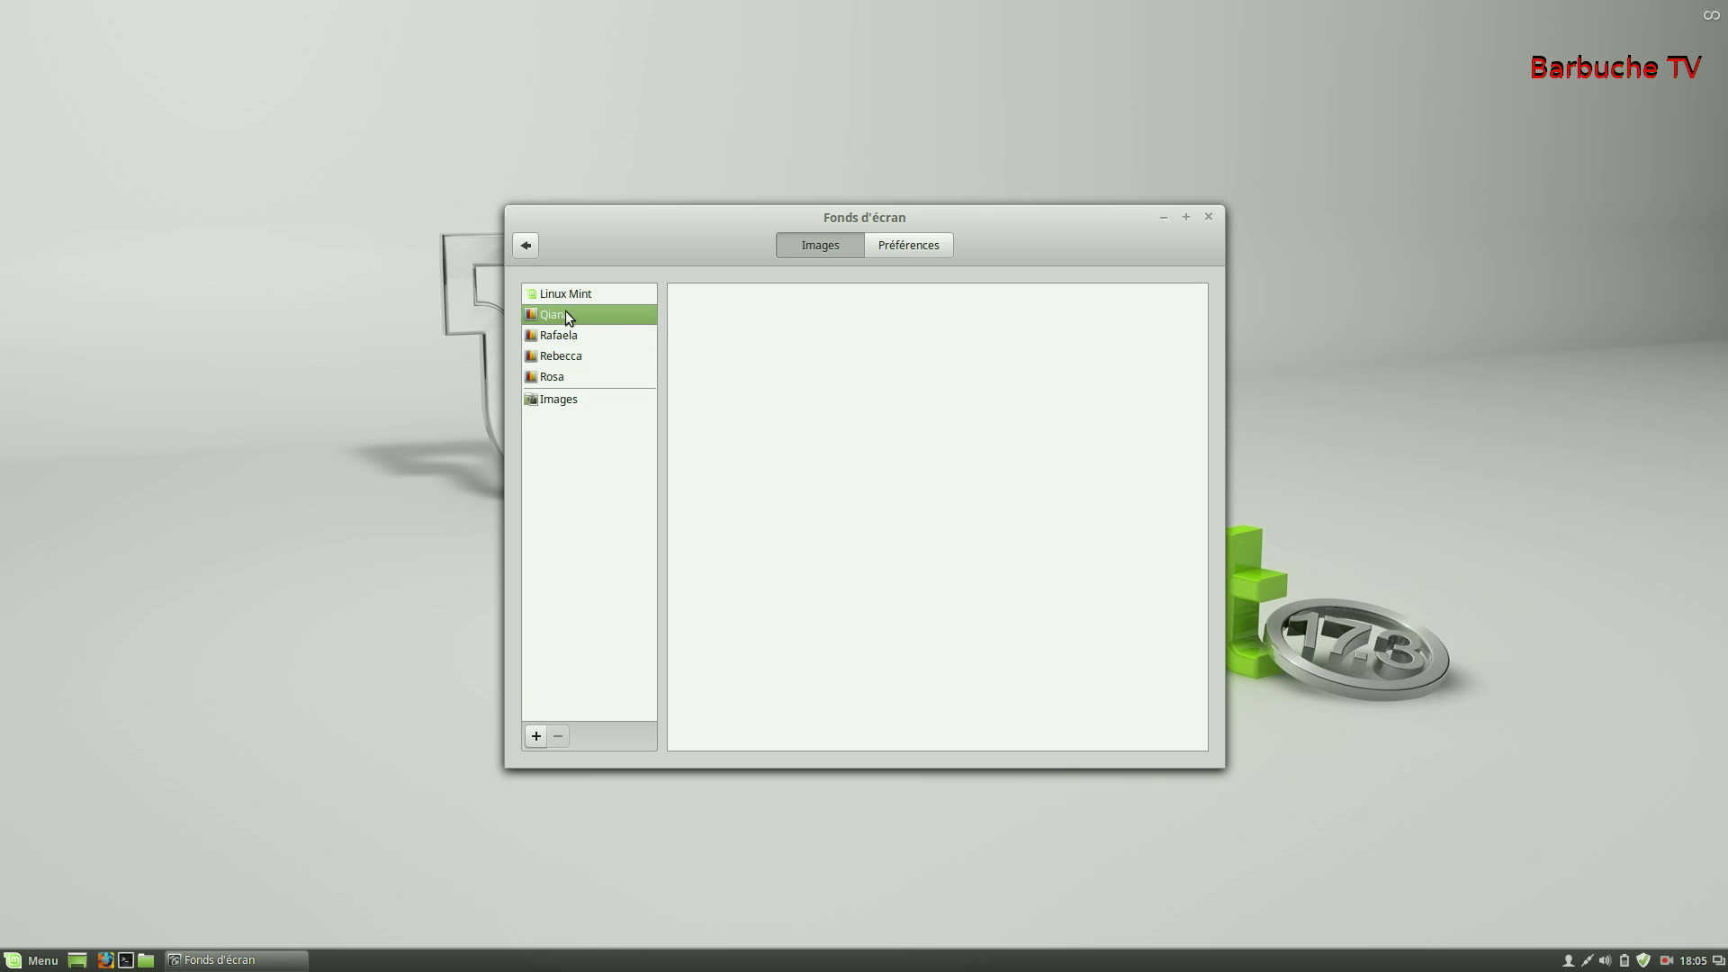
{"action": "left_click", "coordinate": [561, 340]}
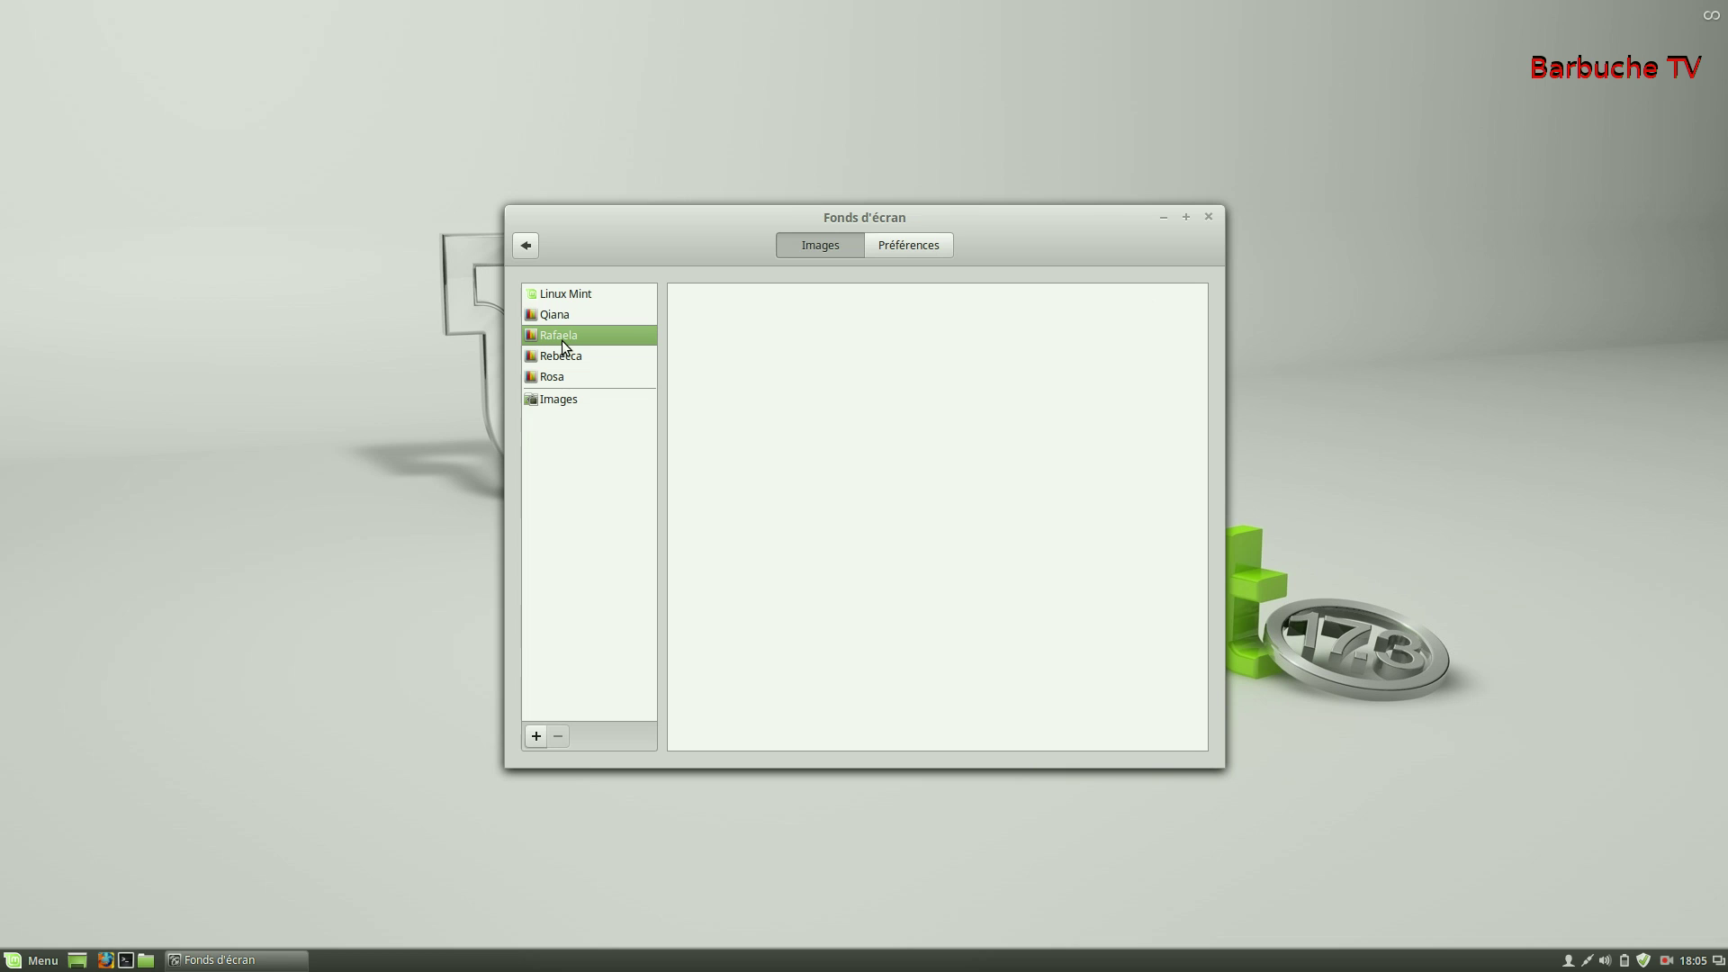
{"action": "left_click", "coordinate": [565, 356]}
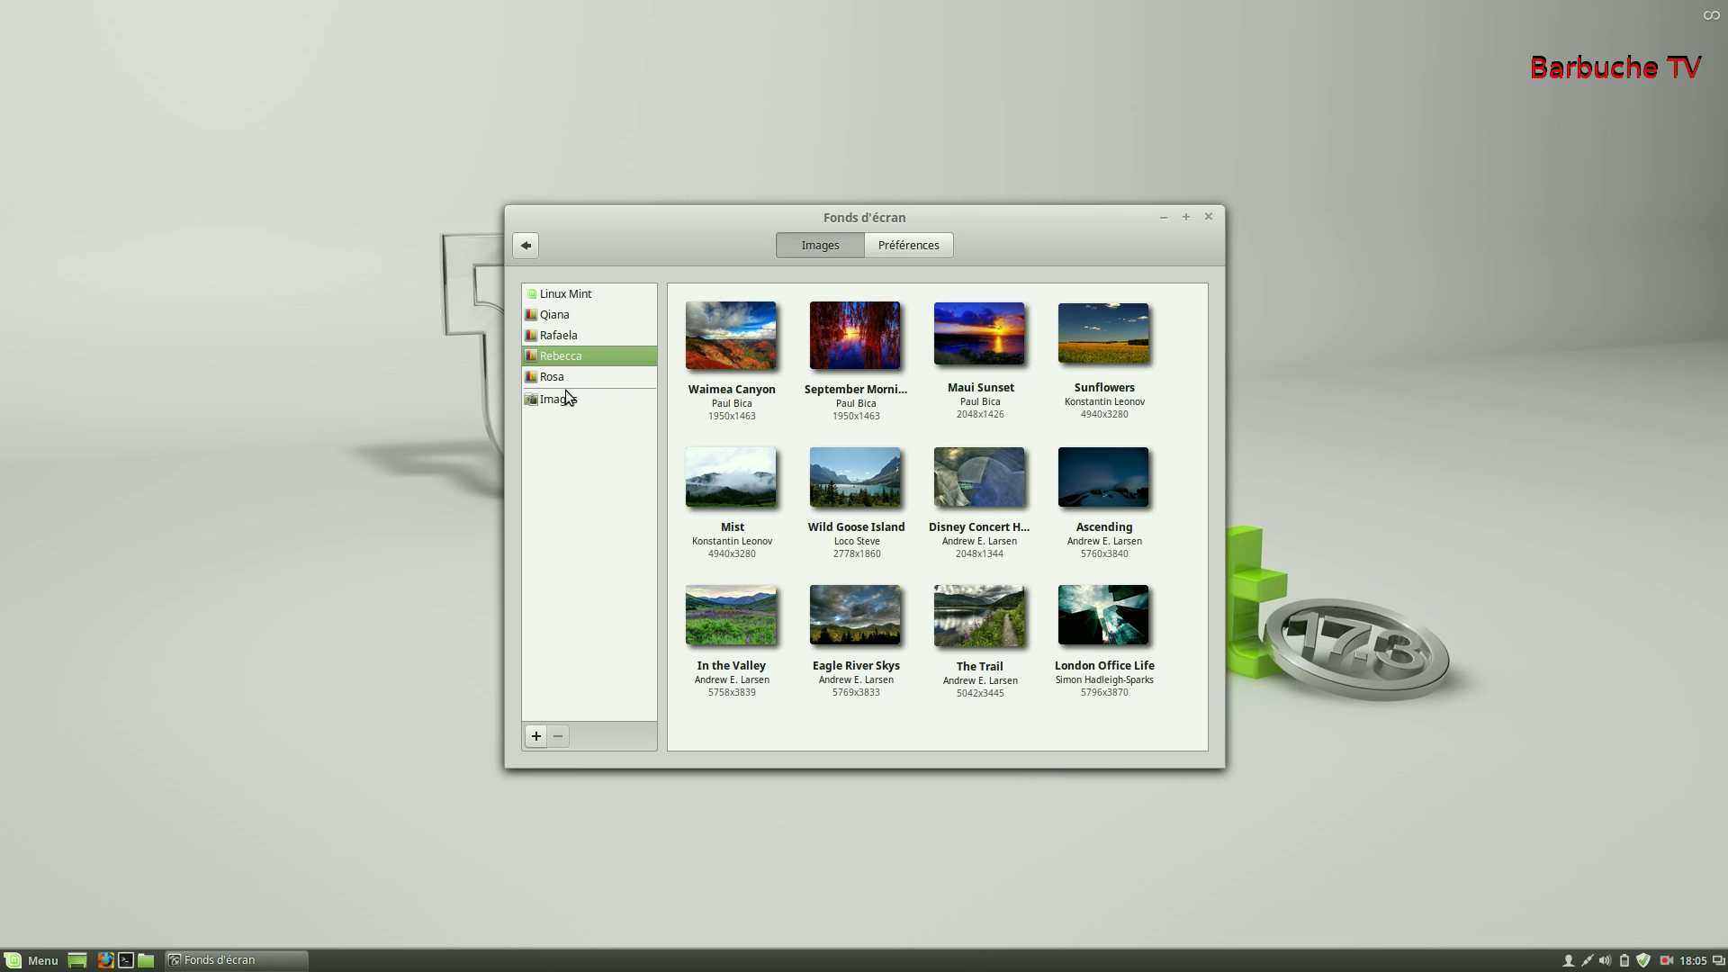
- From the Rosa wallpaper collection, try Roche Brune and set Beach Sunset as the desktop background
{"action": "left_click", "coordinate": [564, 379]}
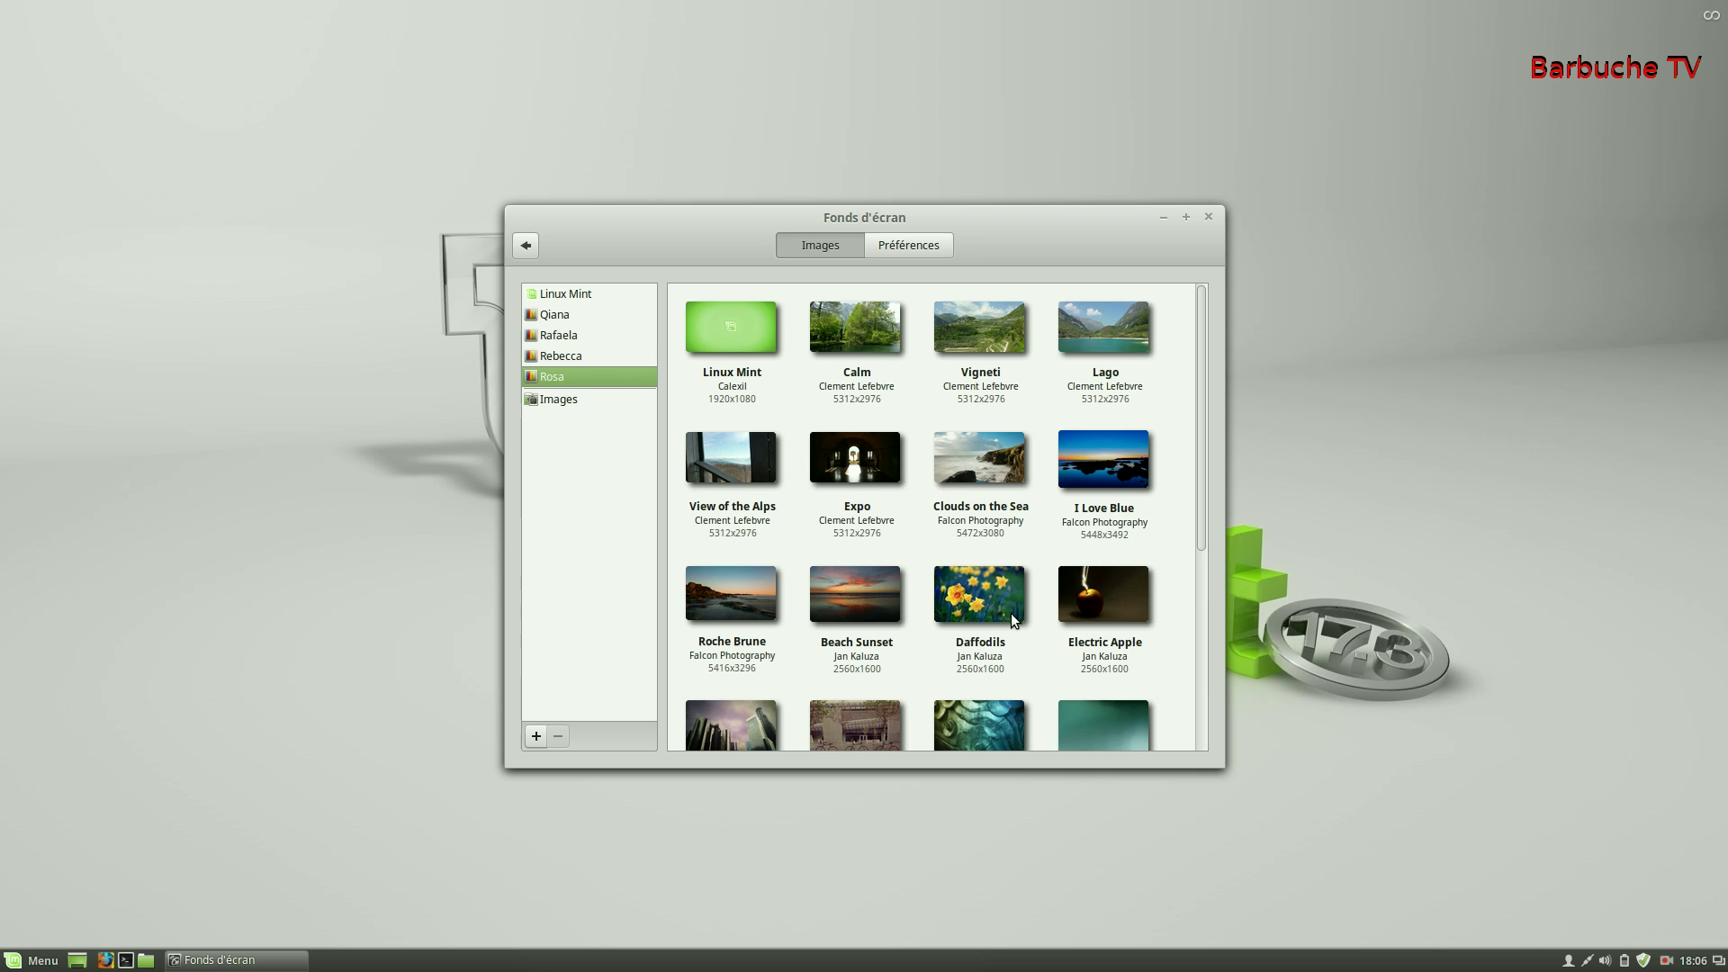
{"action": "left_click", "coordinate": [714, 597]}
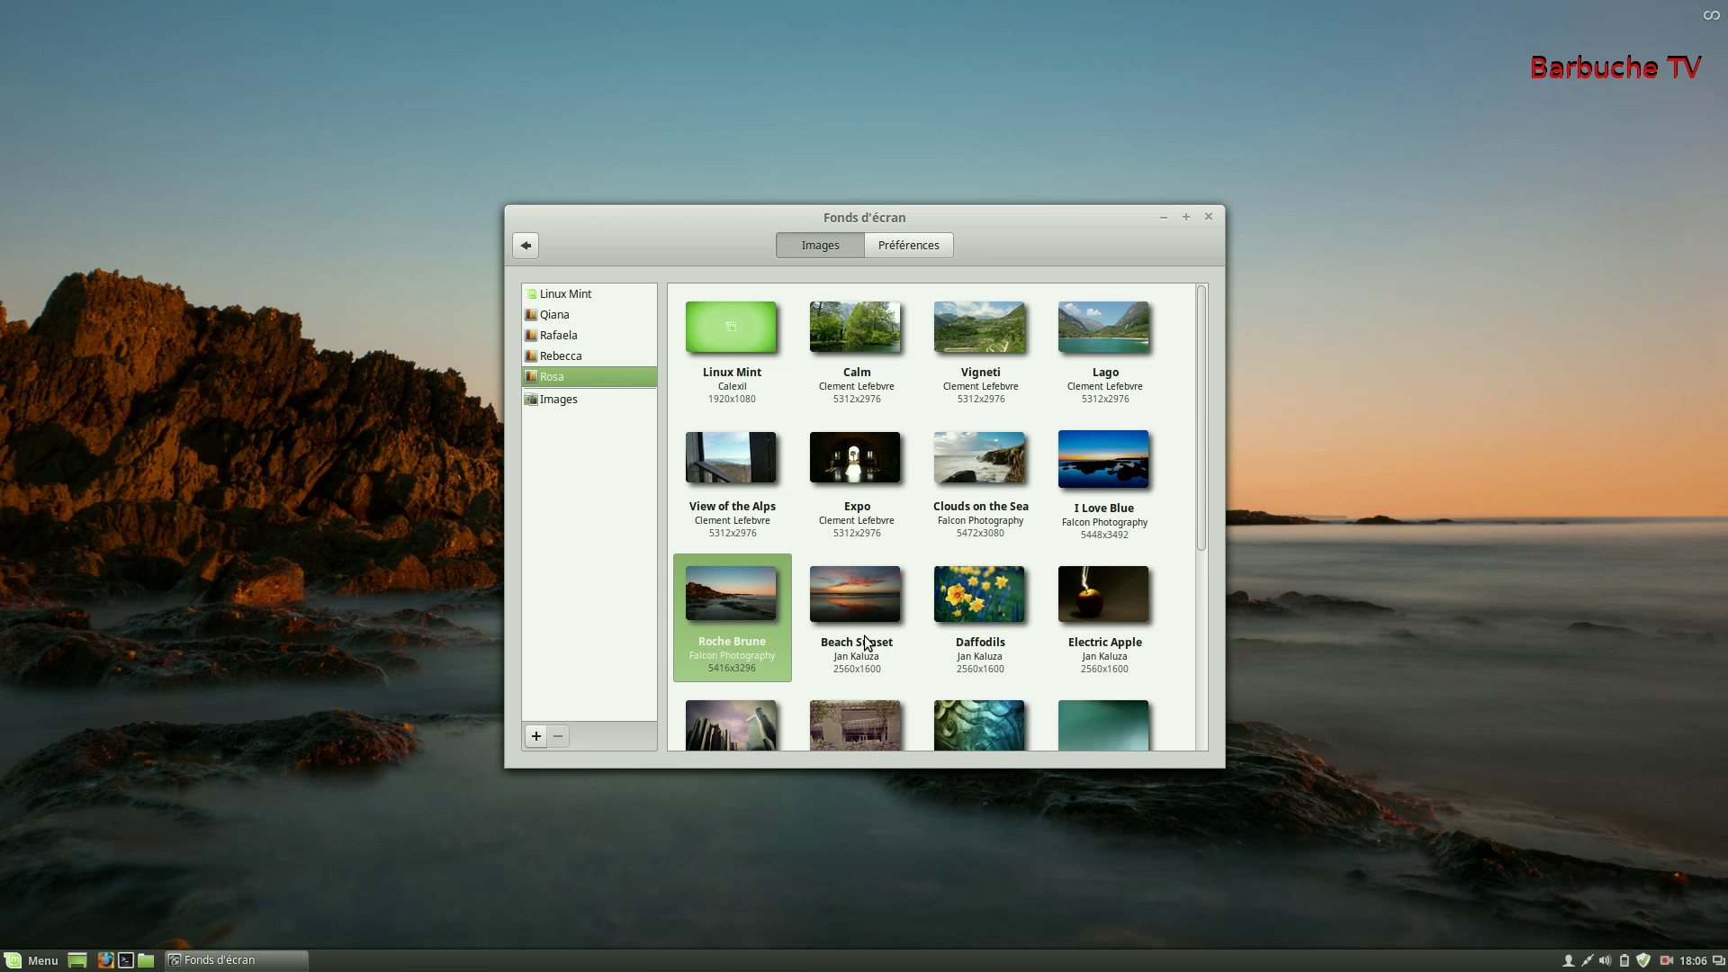
{"action": "left_click", "coordinate": [837, 592]}
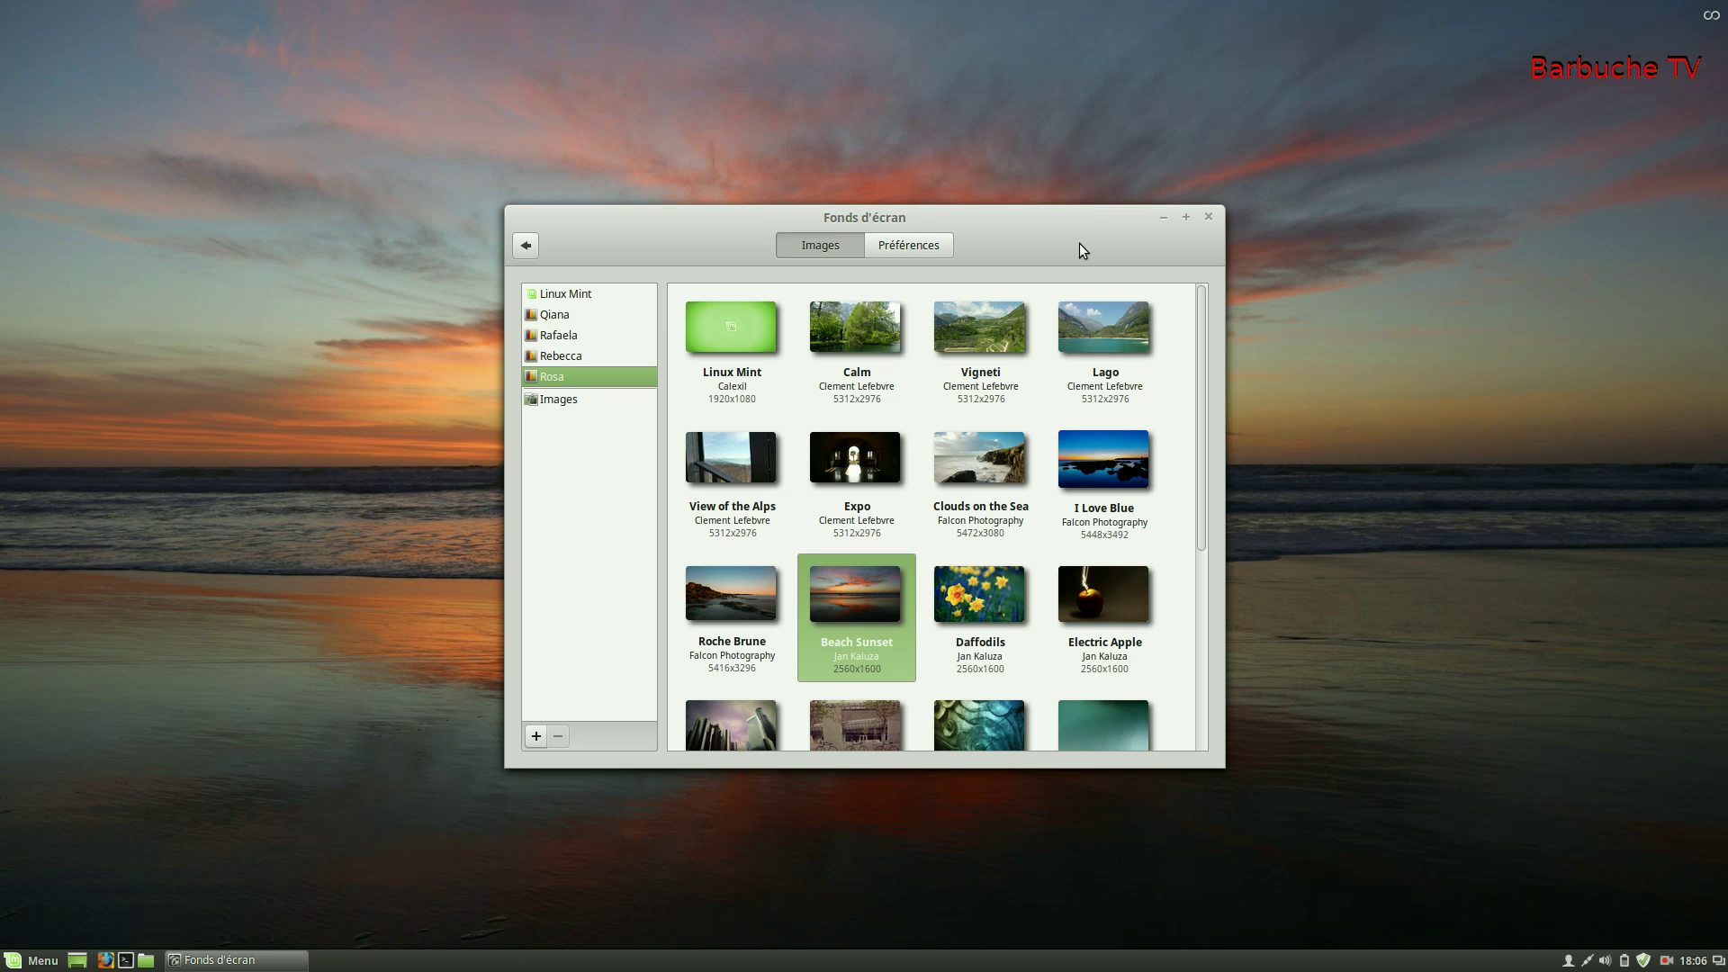
- Check the wallpaper preferences and the font settings page, and return to the system settings overview
{"action": "left_click", "coordinate": [912, 249]}
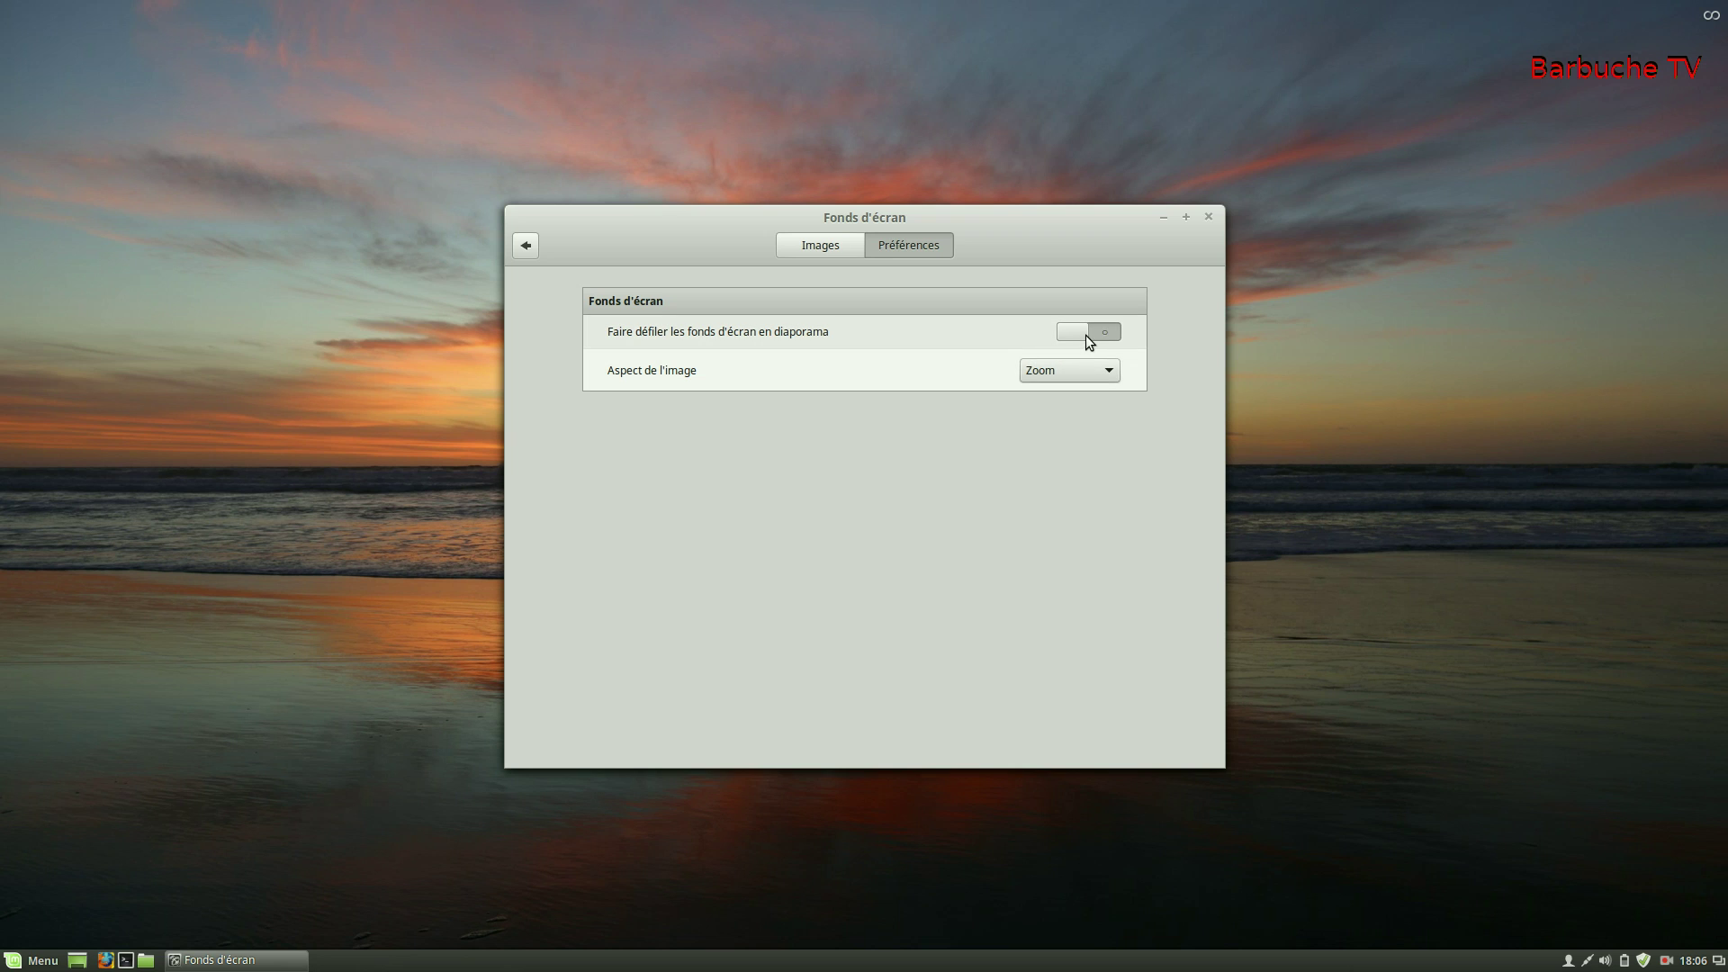
{"action": "left_click", "coordinate": [525, 245]}
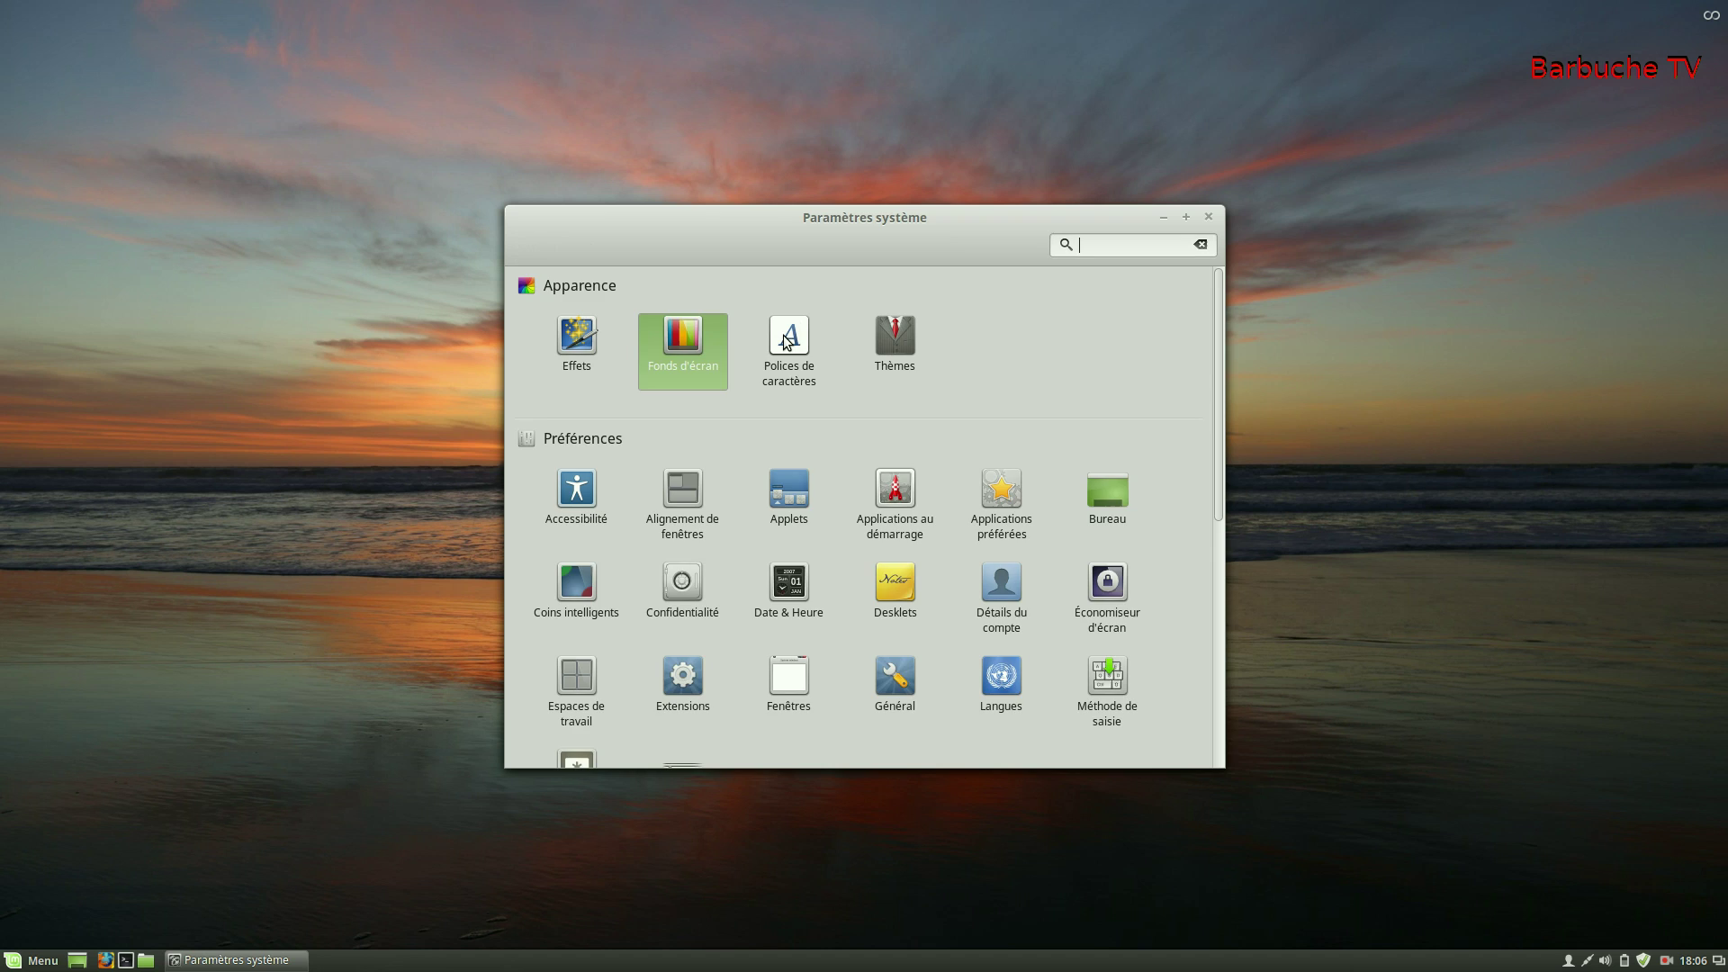
{"action": "left_click", "coordinate": [785, 338]}
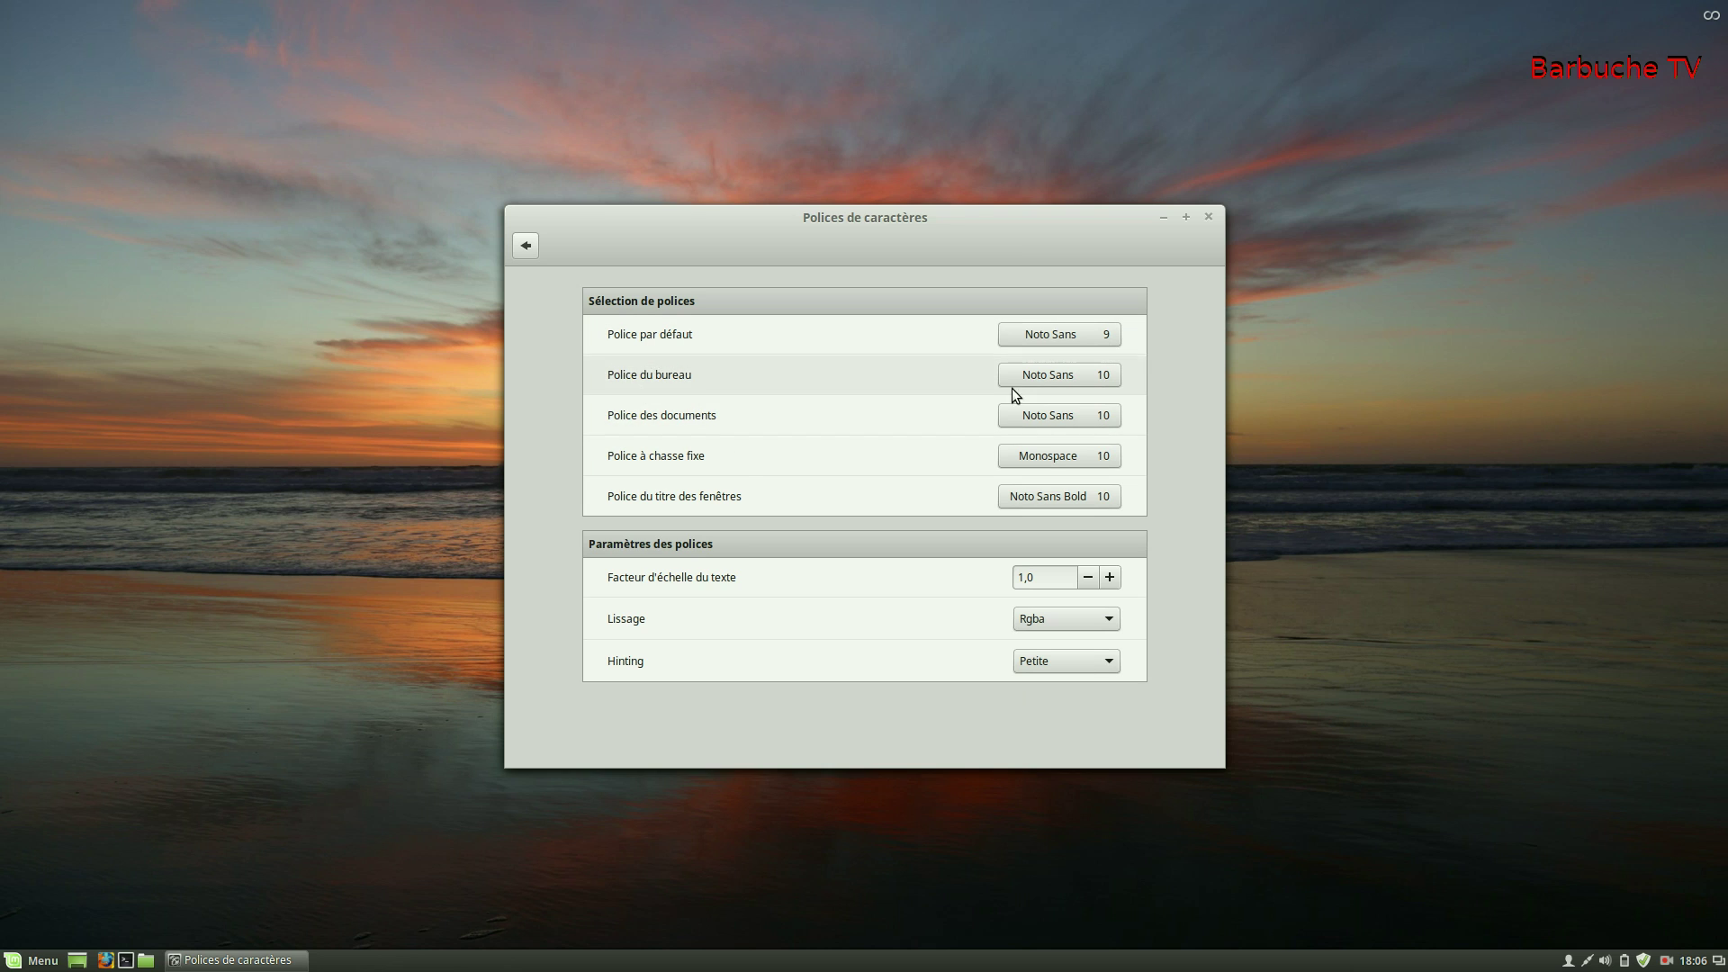
{"action": "left_click", "coordinate": [531, 245]}
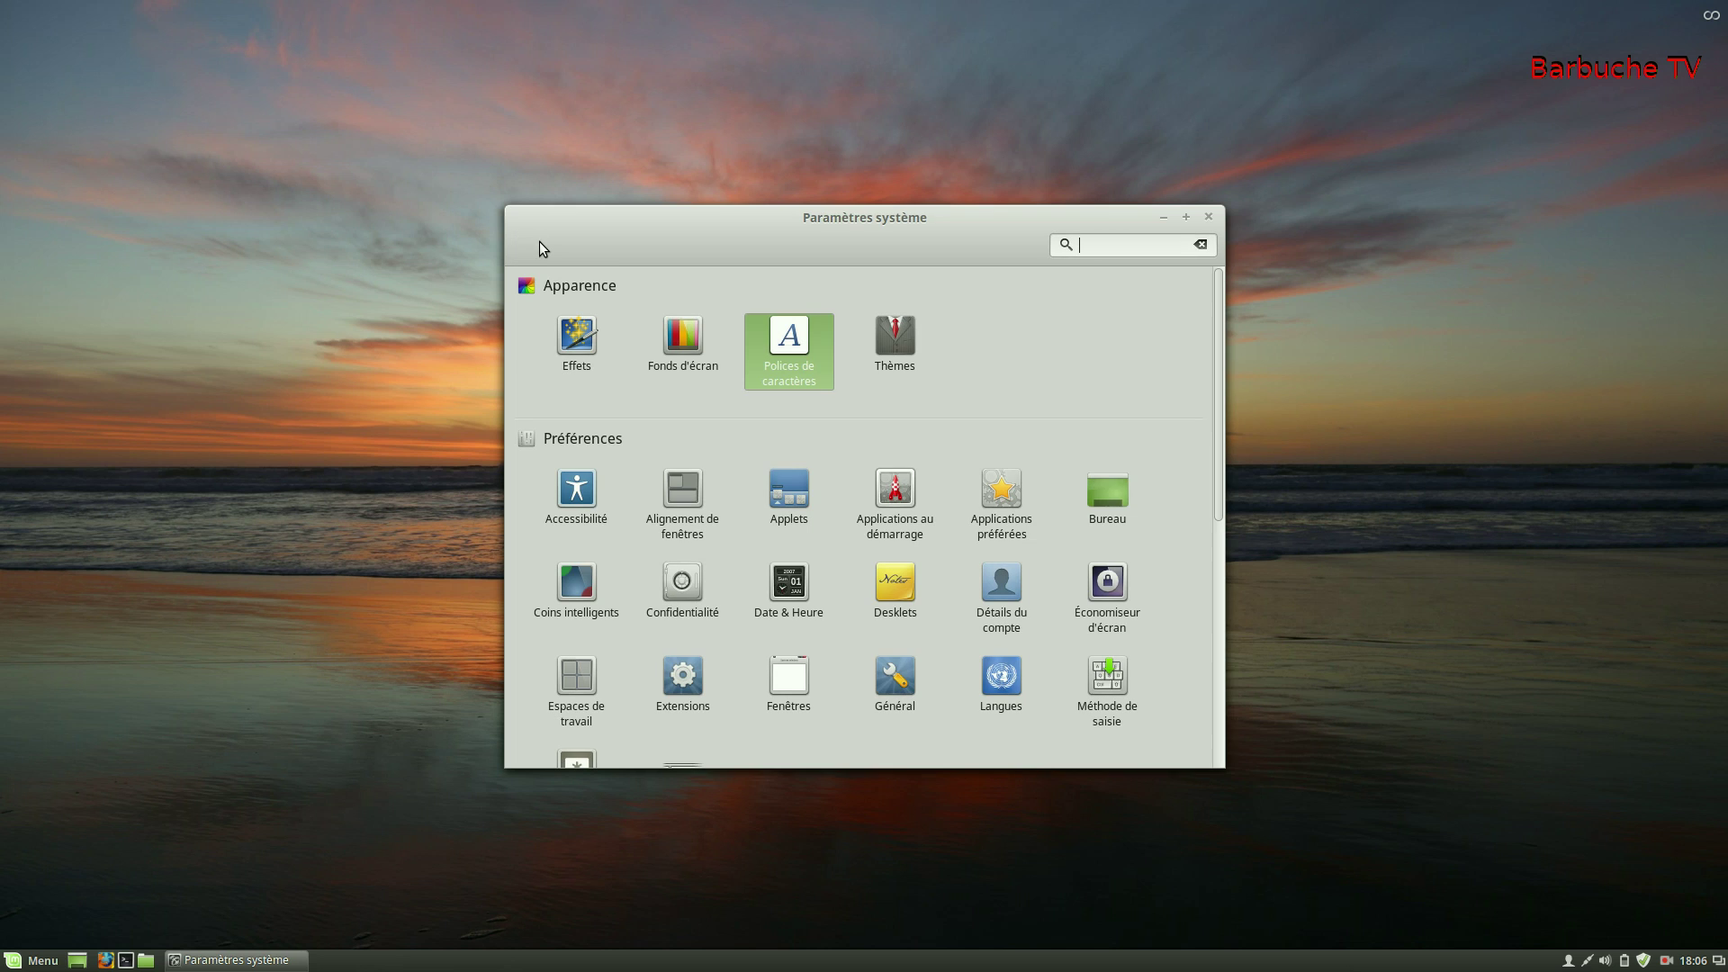
- Open the theme settings, look at the manager for adding or removing desktop themes, and close it
{"action": "left_click", "coordinate": [895, 342]}
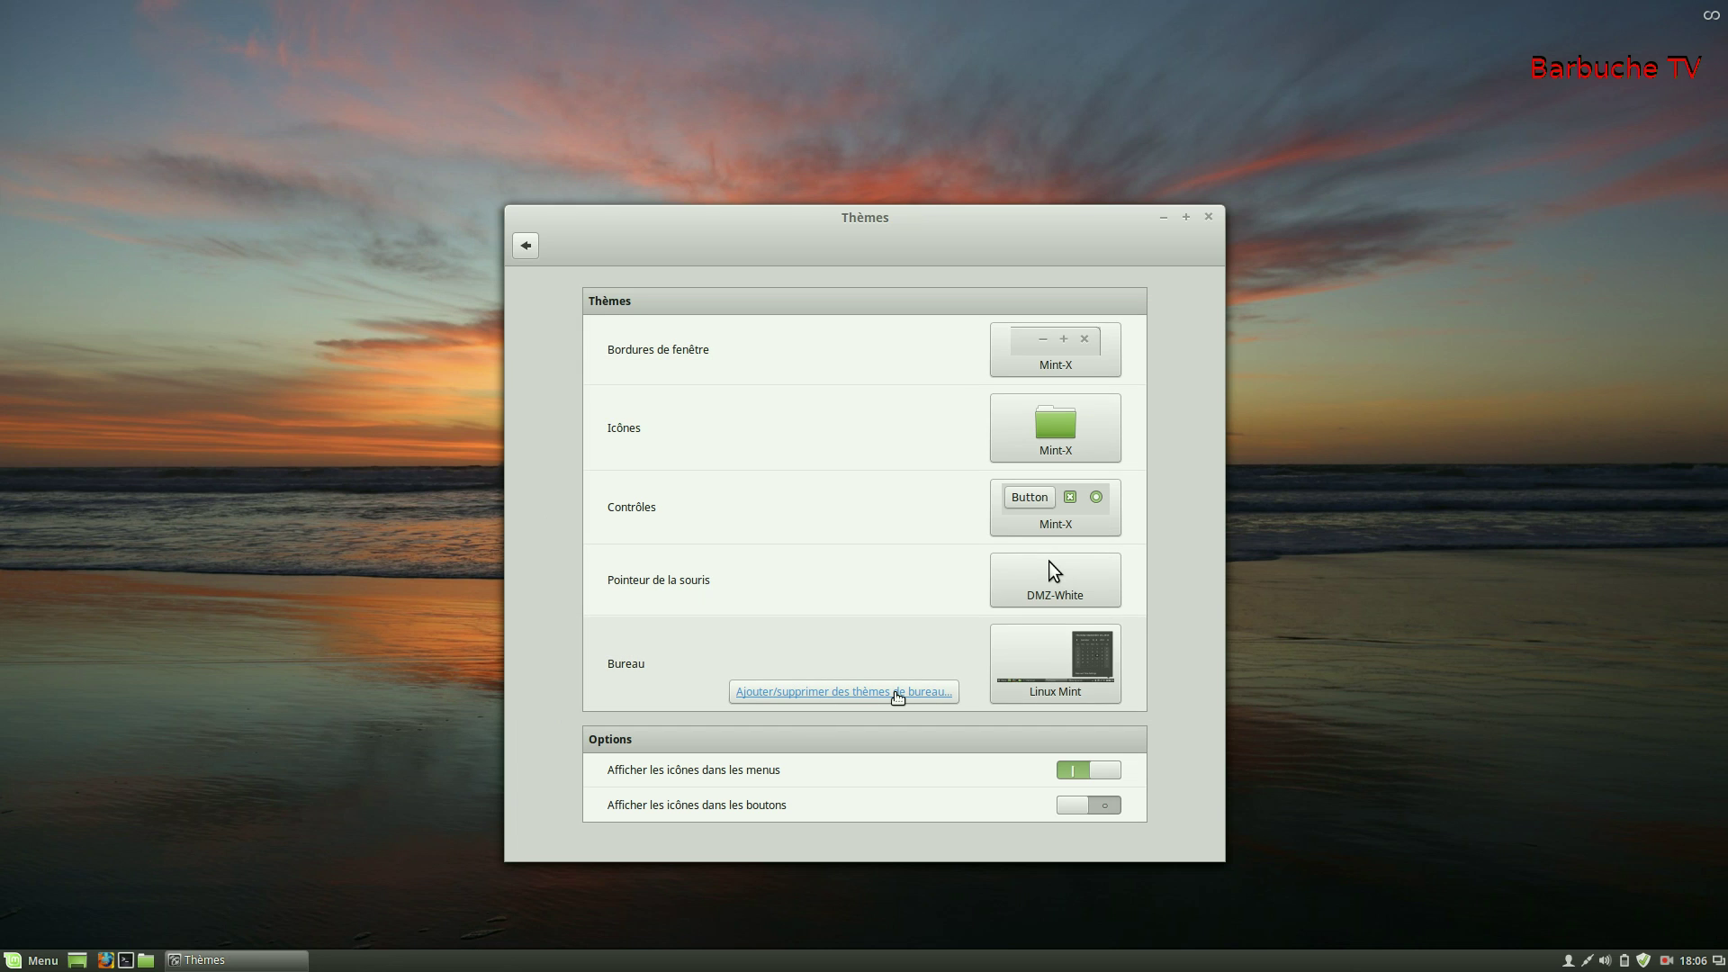
{"action": "left_click", "coordinate": [897, 694]}
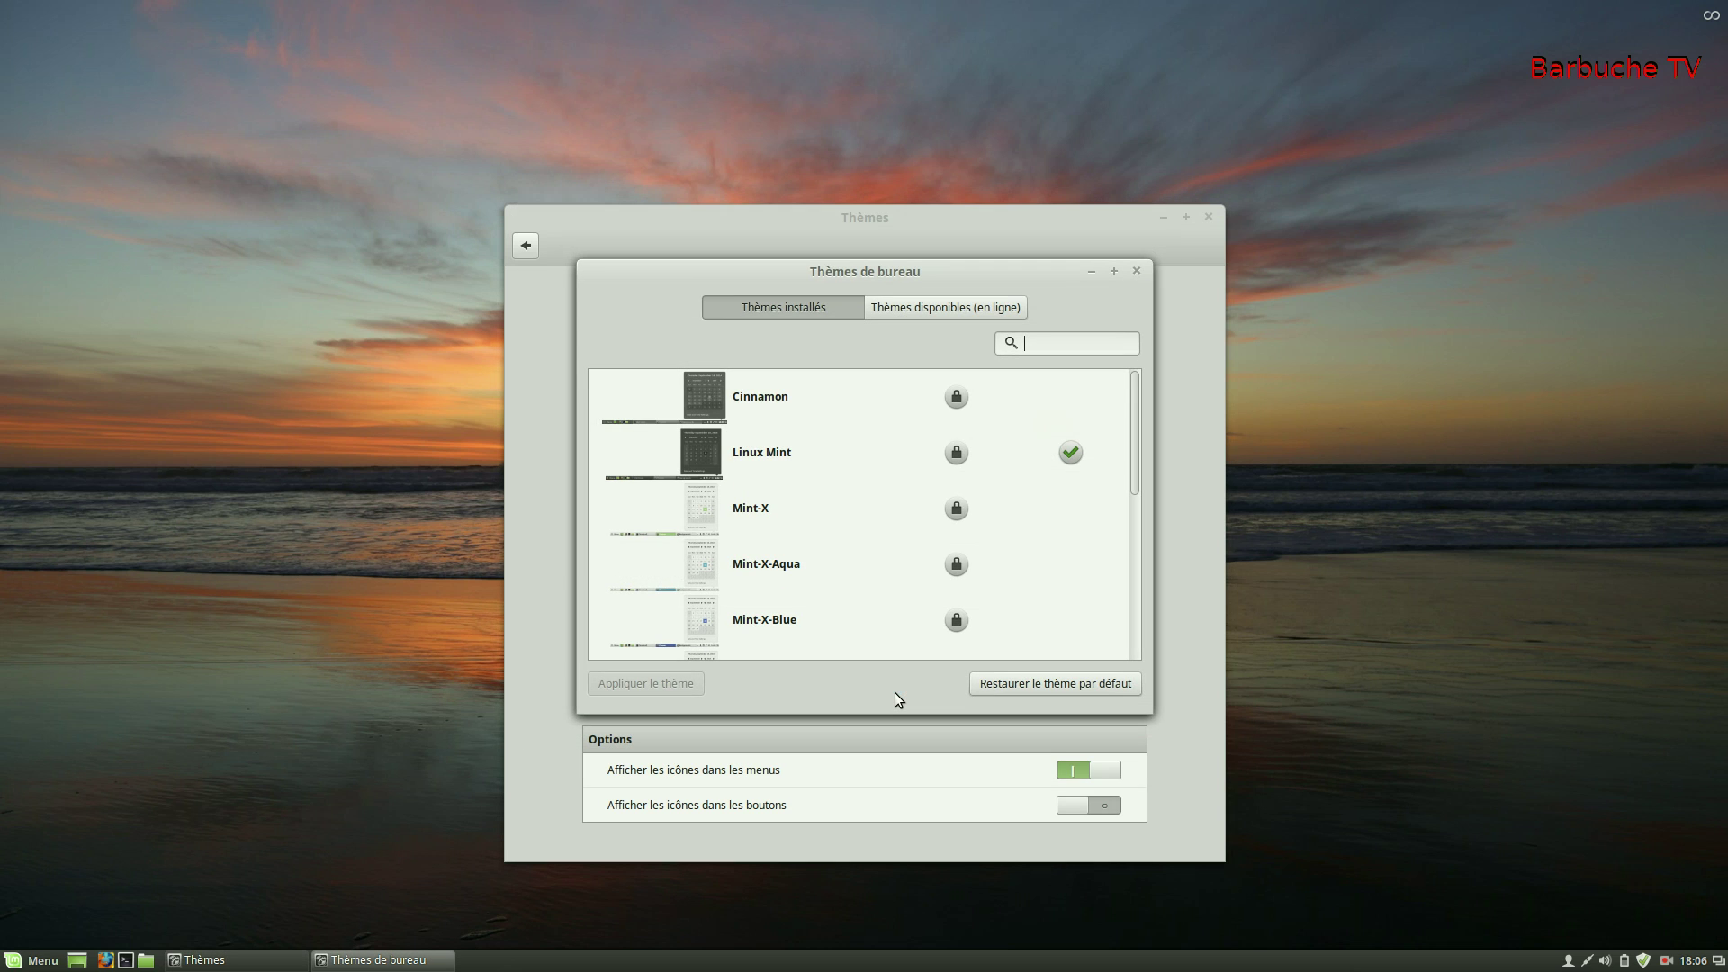
{"action": "left_click", "coordinate": [1133, 273]}
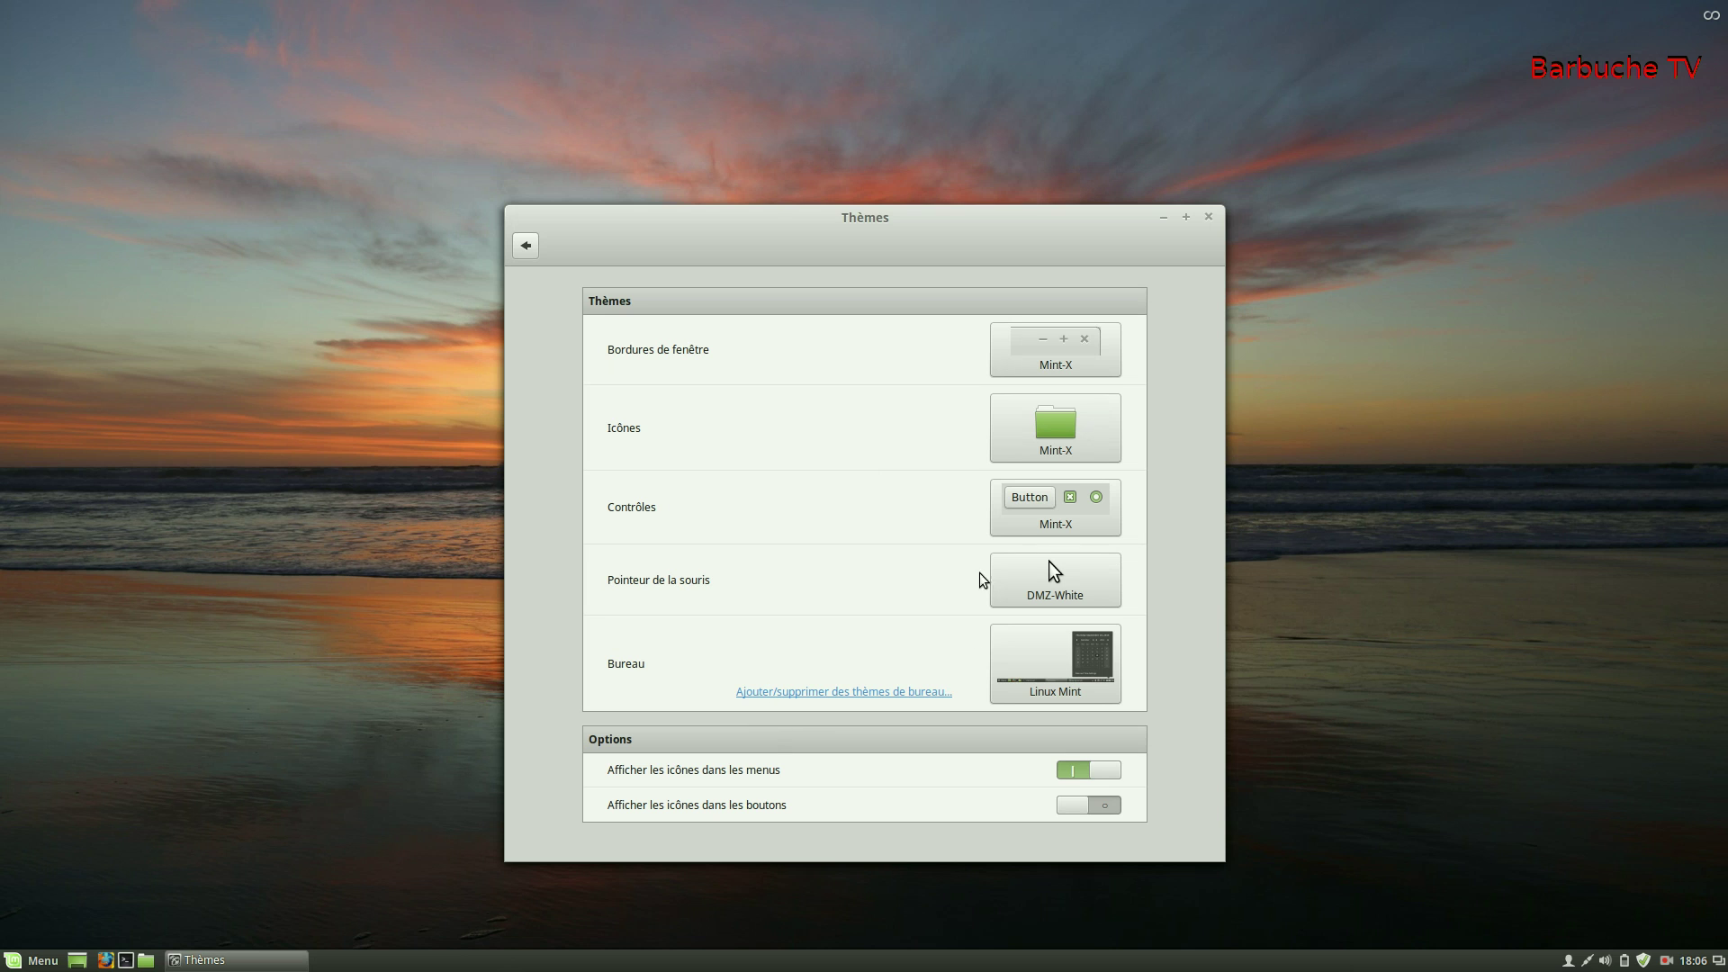
- Reopen the theme settings and the desktop theme manager, and review the installed desktop themes
{"action": "left_click", "coordinate": [526, 246]}
{"action": "left_click", "coordinate": [932, 369]}
{"action": "left_click", "coordinate": [792, 692]}
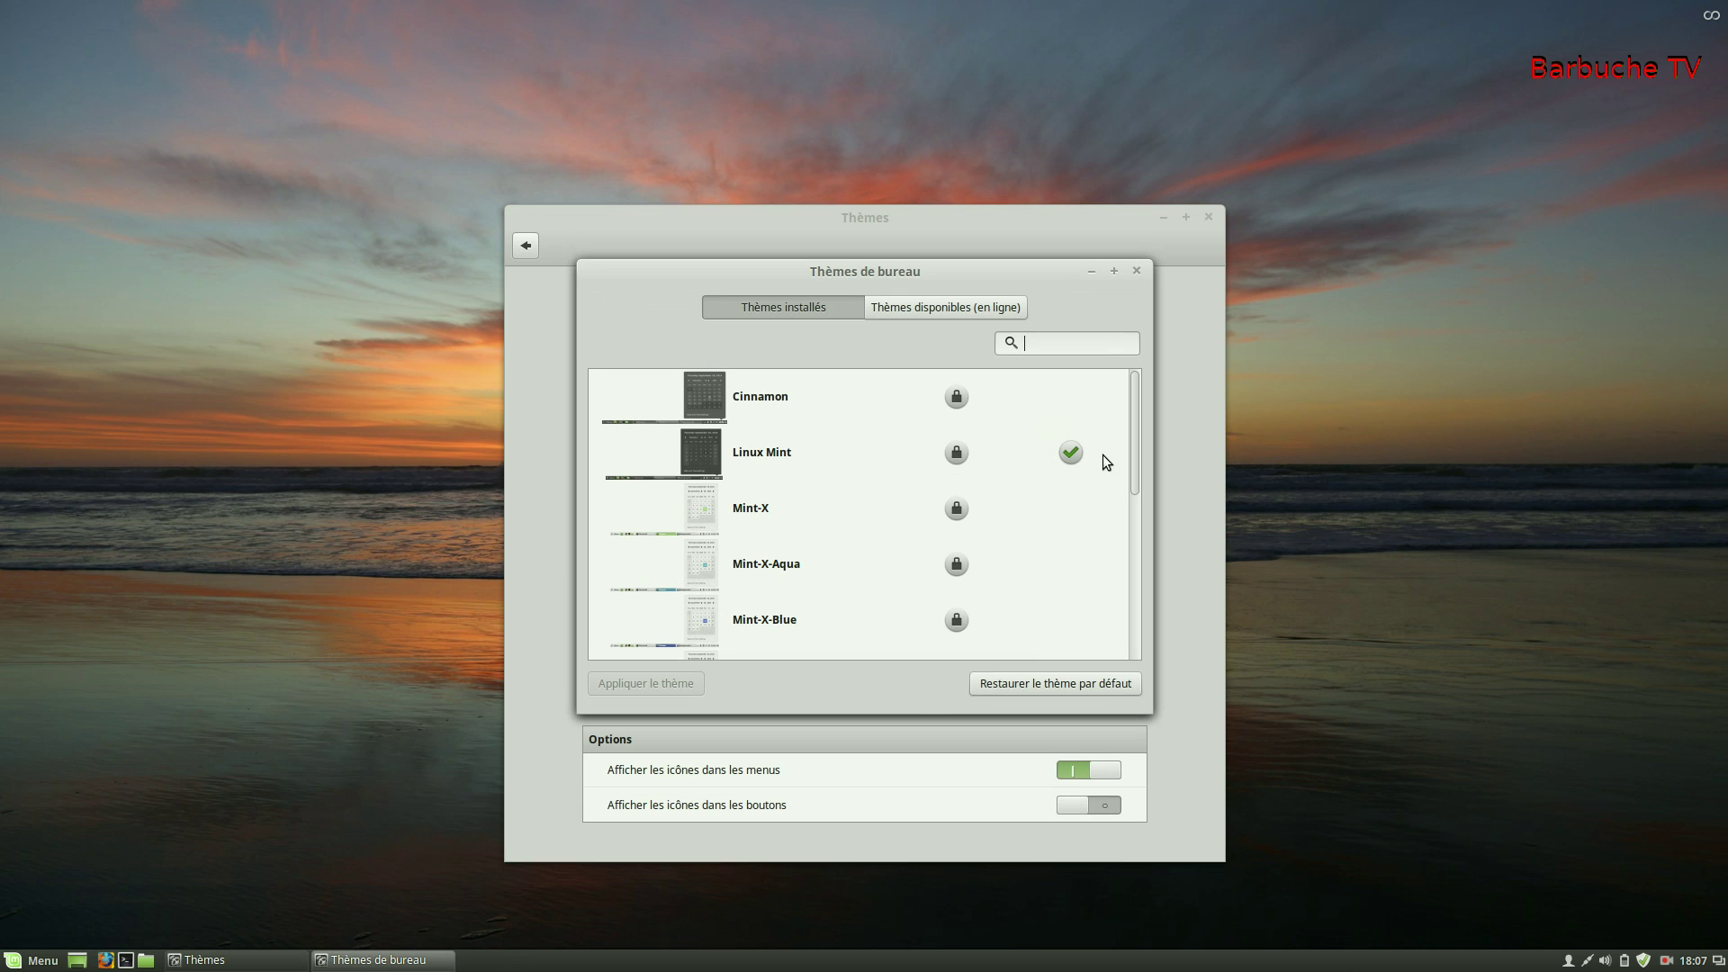
{"action": "scroll", "coordinate": [839, 532], "scroll_direction": "down", "scroll_amount": 5}
{"action": "scroll", "coordinate": [839, 533], "scroll_direction": "up", "scroll_amount": 5}
- Browse the desktop themes available online
{"action": "left_click", "coordinate": [945, 307]}
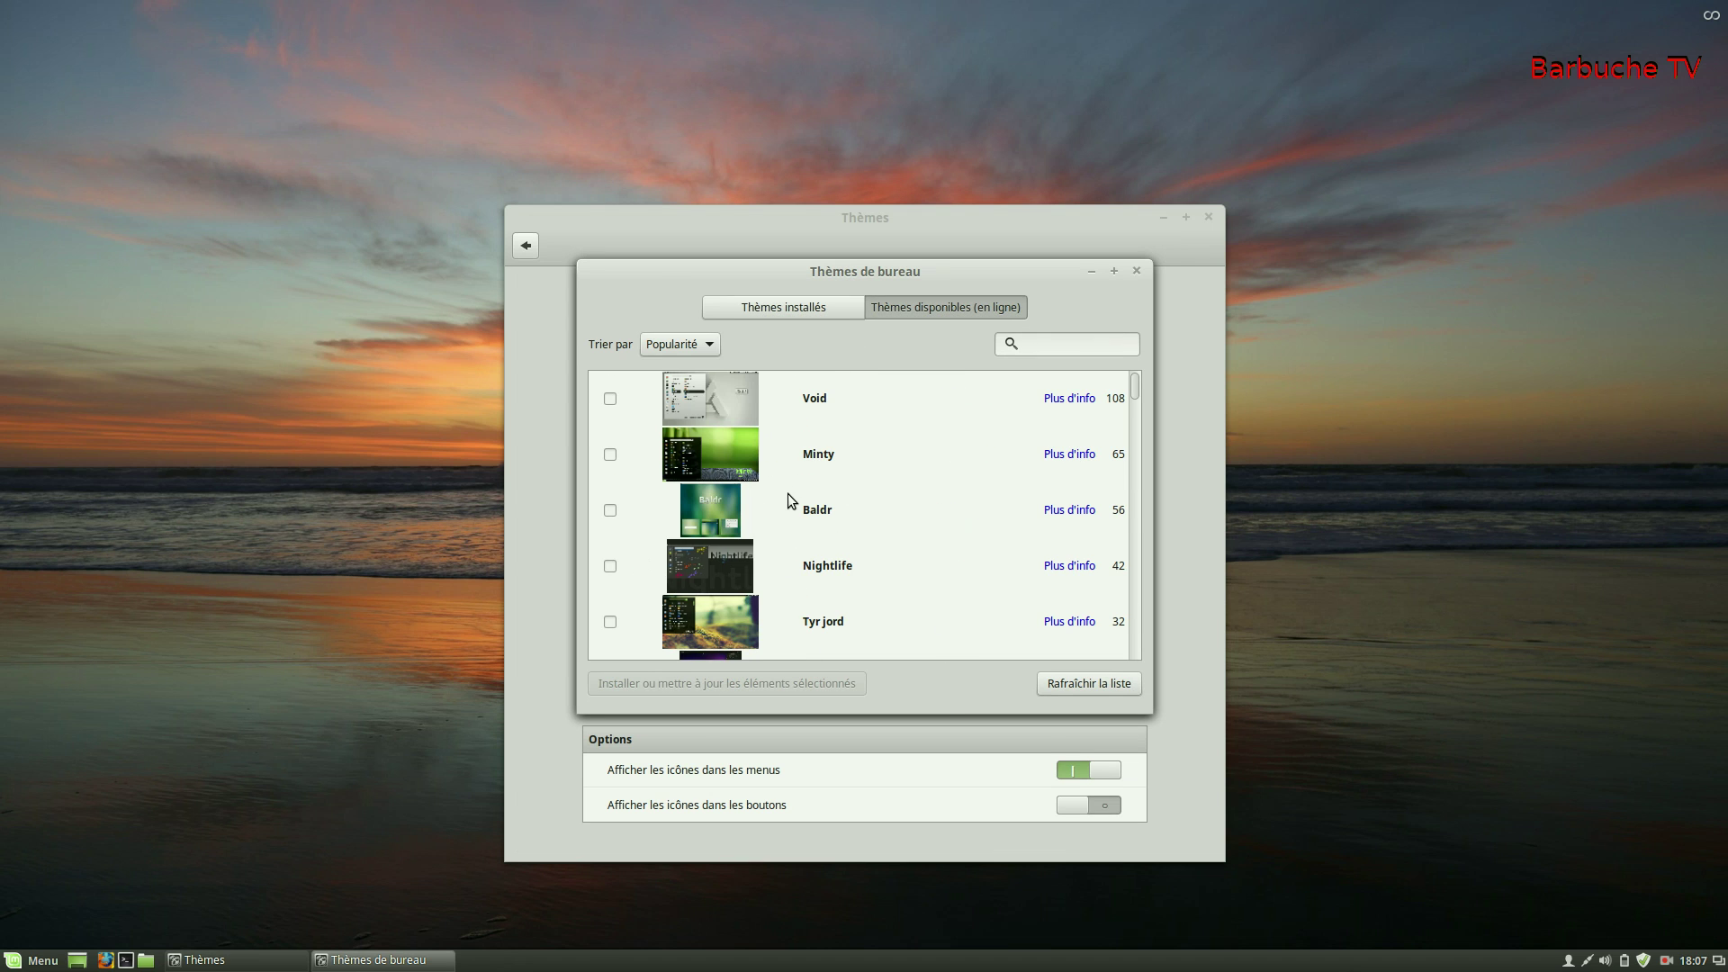
{"action": "scroll", "coordinate": [787, 493], "scroll_direction": "down", "scroll_amount": 10}
{"action": "scroll", "coordinate": [775, 461], "scroll_direction": "down", "scroll_amount": 12}
{"action": "scroll", "coordinate": [736, 519], "scroll_direction": "down", "scroll_amount": 5}
{"action": "scroll", "coordinate": [1111, 382], "scroll_direction": "up", "scroll_amount": 2}
{"action": "scroll", "coordinate": [1111, 382], "scroll_direction": "up", "scroll_amount": 1}
- Search the online desktop themes for "windows" and look through the matches
{"action": "left_click", "coordinate": [1051, 343]}
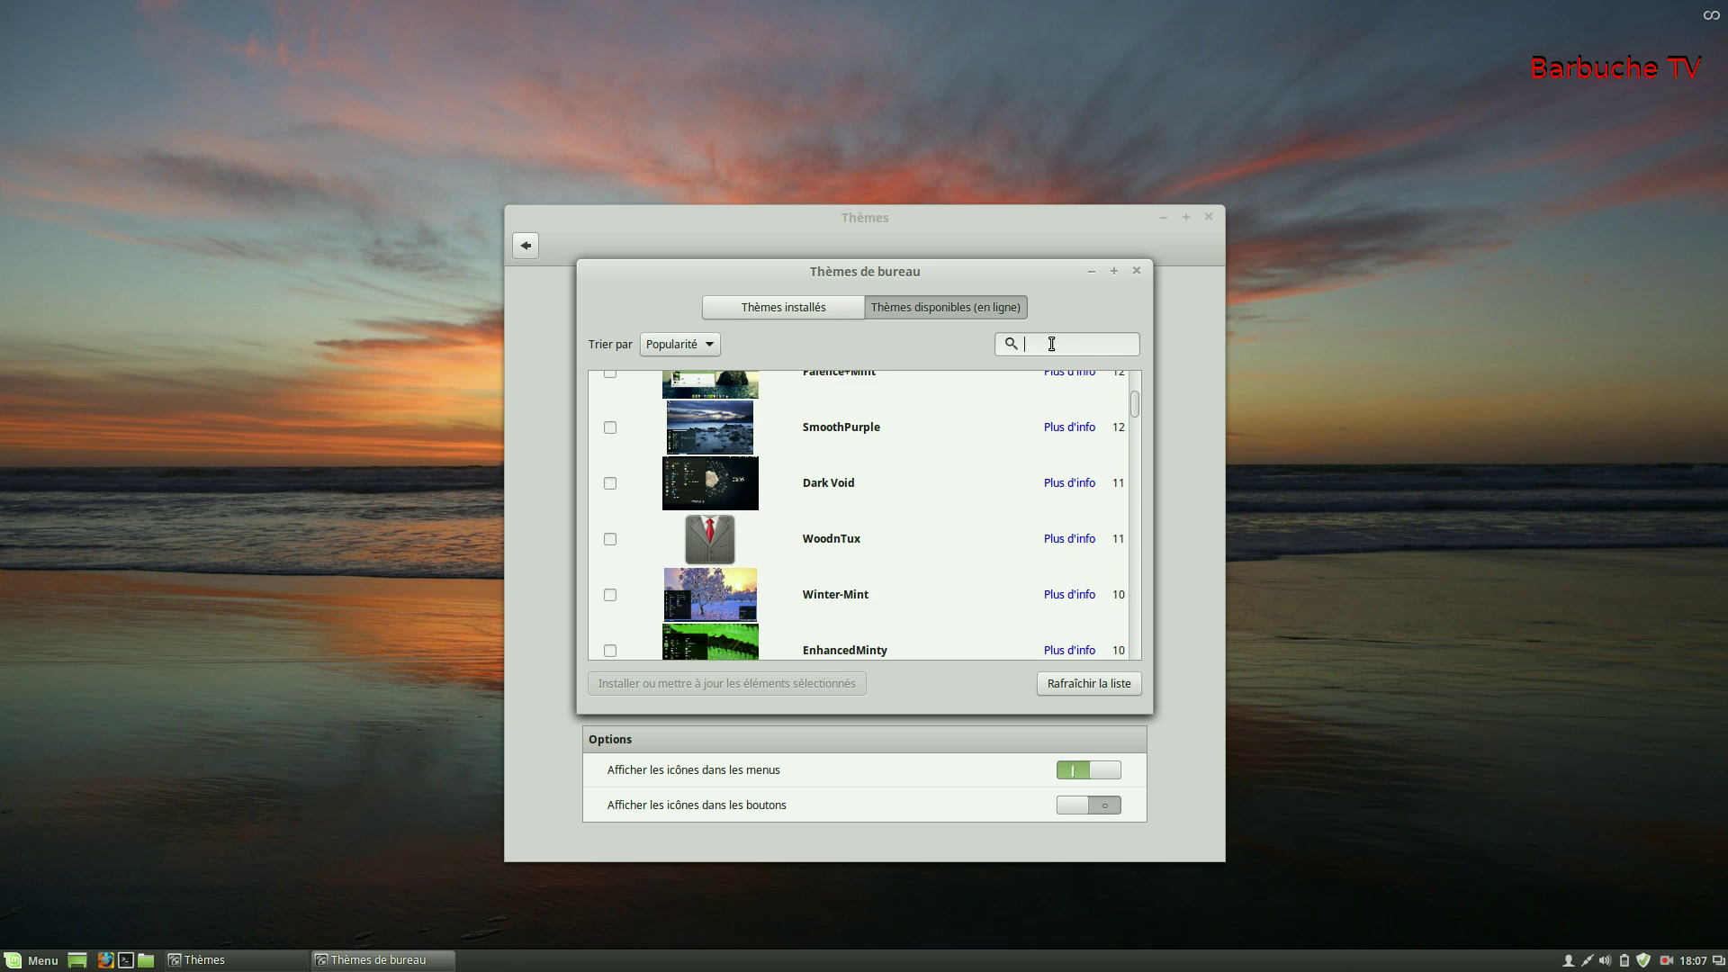
{"action": "type", "text": "windows"}
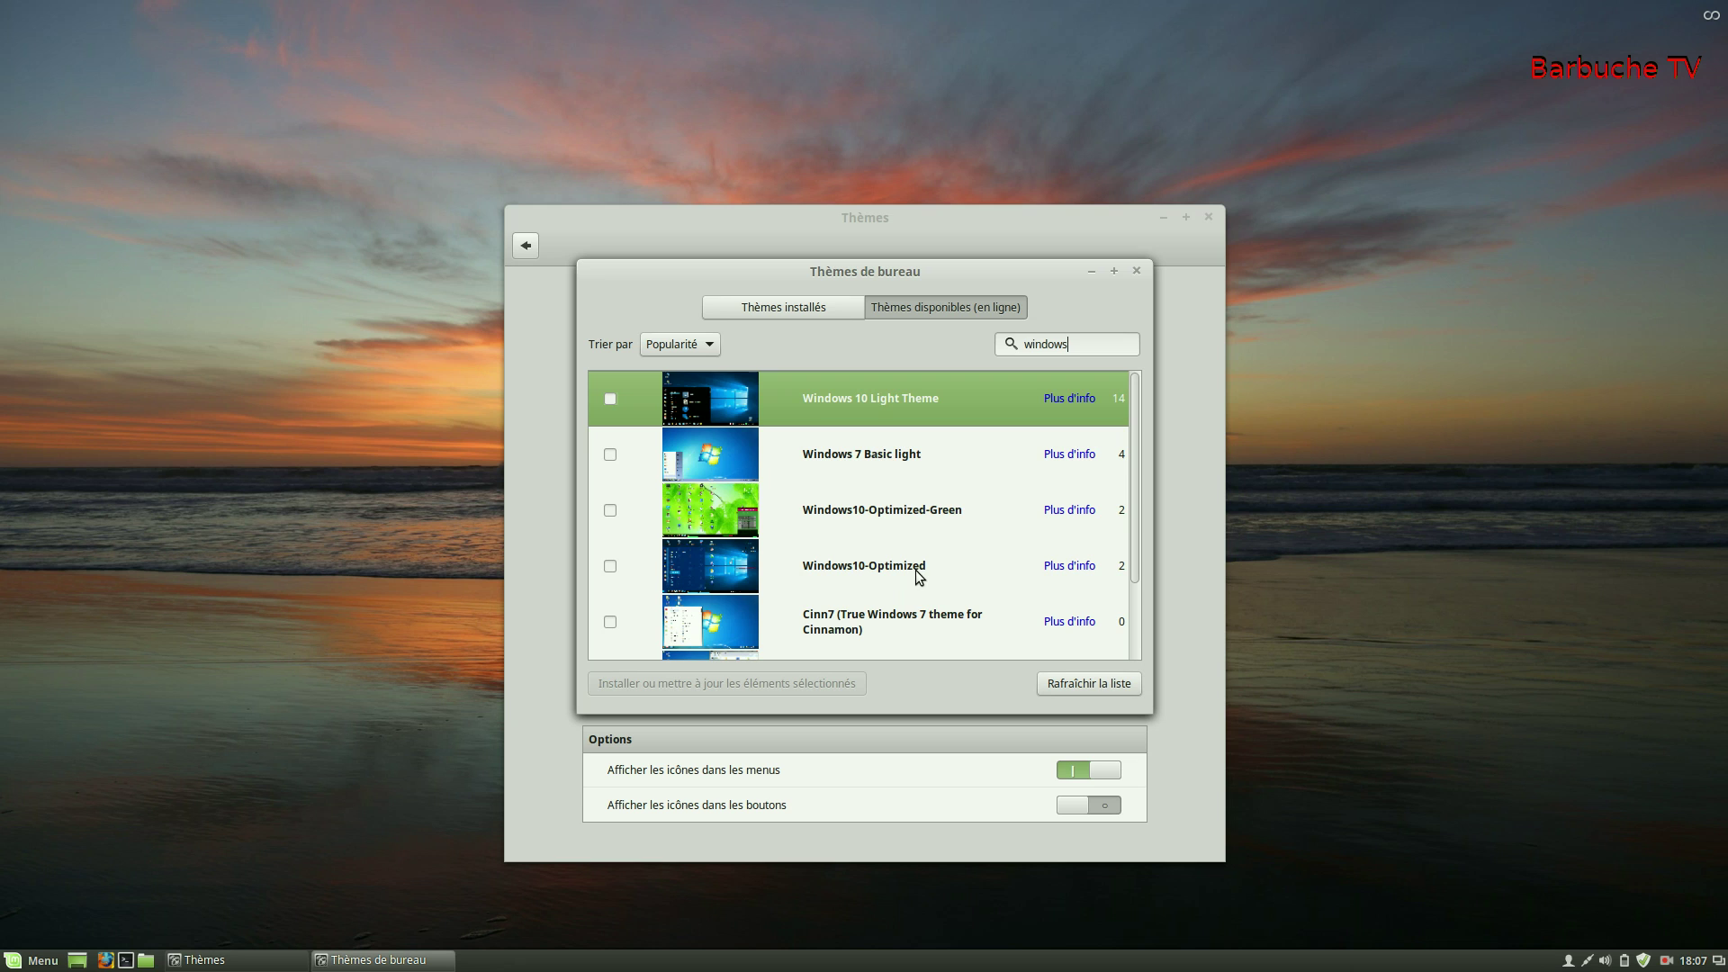
{"action": "scroll", "coordinate": [904, 565], "scroll_direction": "down", "scroll_amount": 2}
{"action": "scroll", "coordinate": [901, 564], "scroll_direction": "up", "scroll_amount": 2}
- Try to install Windows 10 Light Theme, Windows 7 Basic light, Windows10-Optimized-Green and Windows10-Optimized together, and dismiss the message
{"action": "left_click", "coordinate": [610, 398]}
{"action": "left_click", "coordinate": [611, 454]}
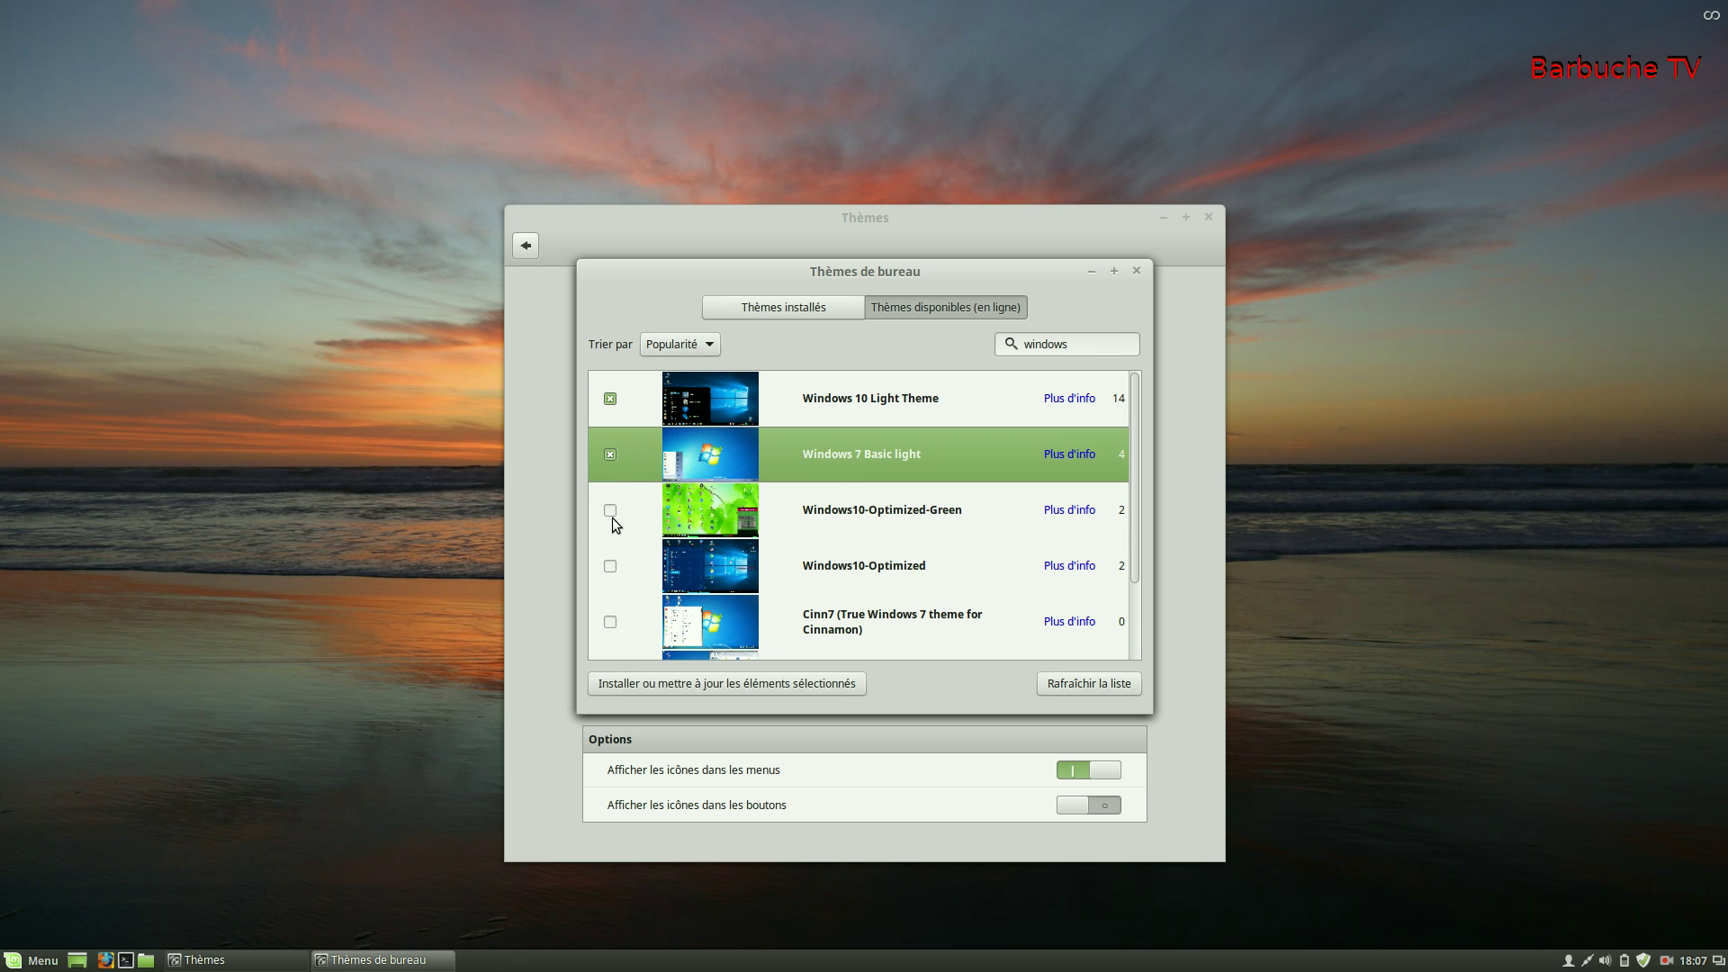
{"action": "left_click", "coordinate": [611, 513]}
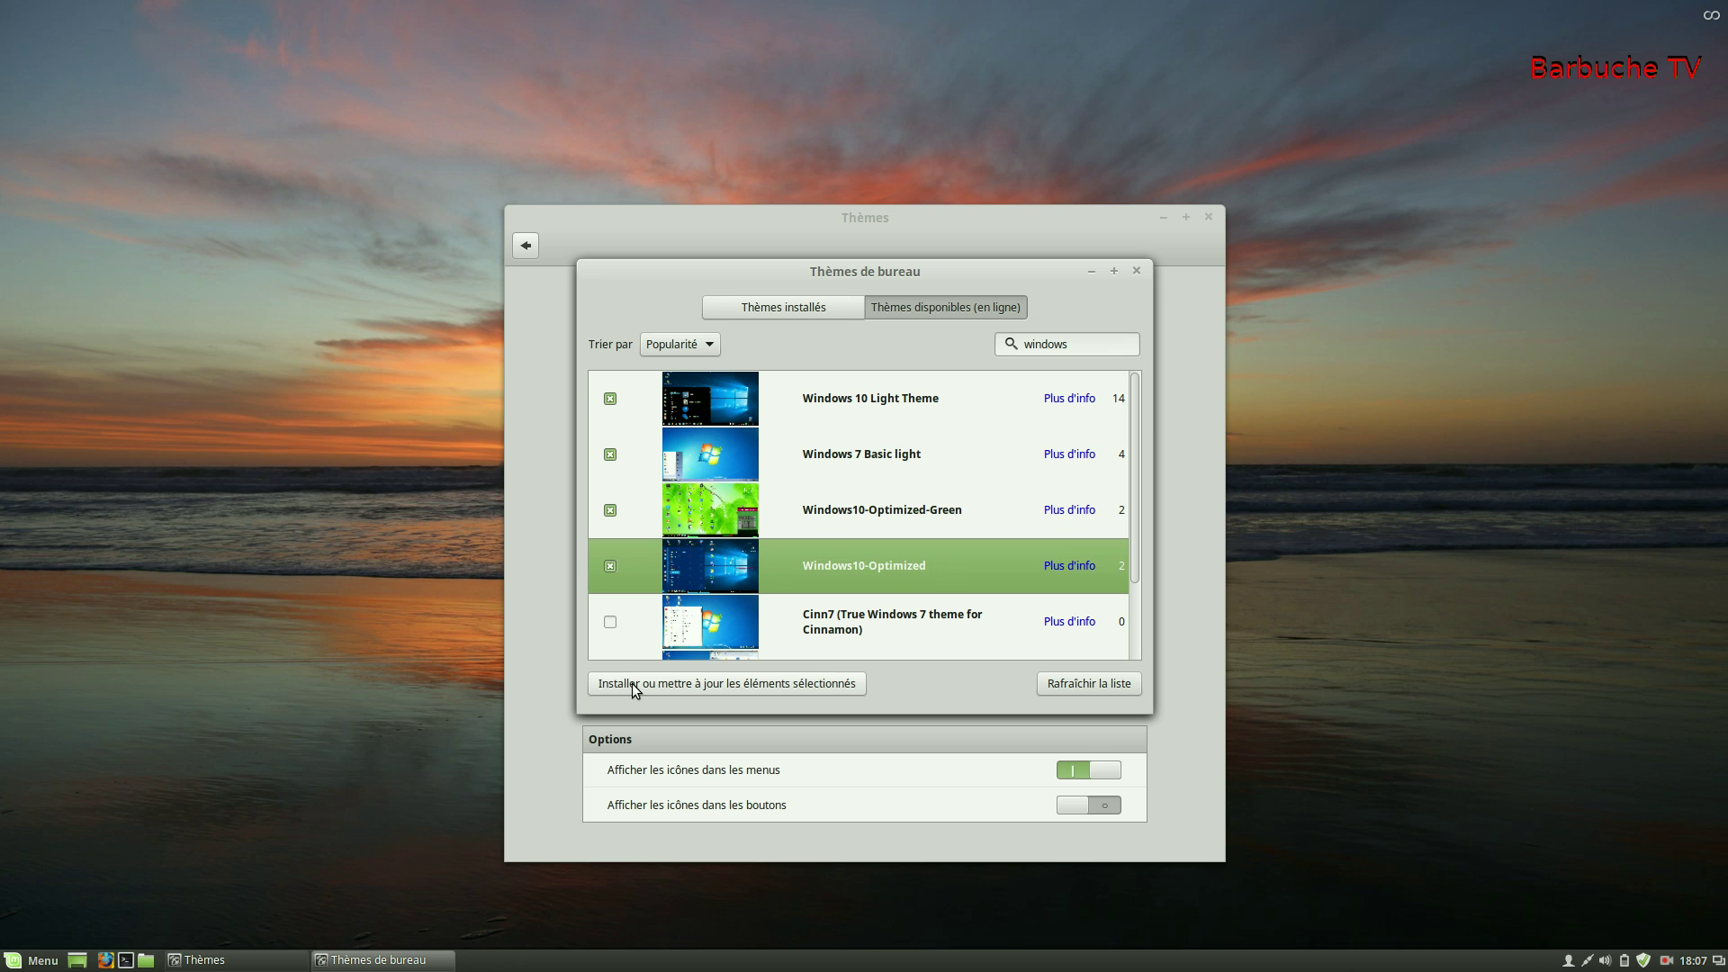
{"action": "left_click", "coordinate": [700, 683]}
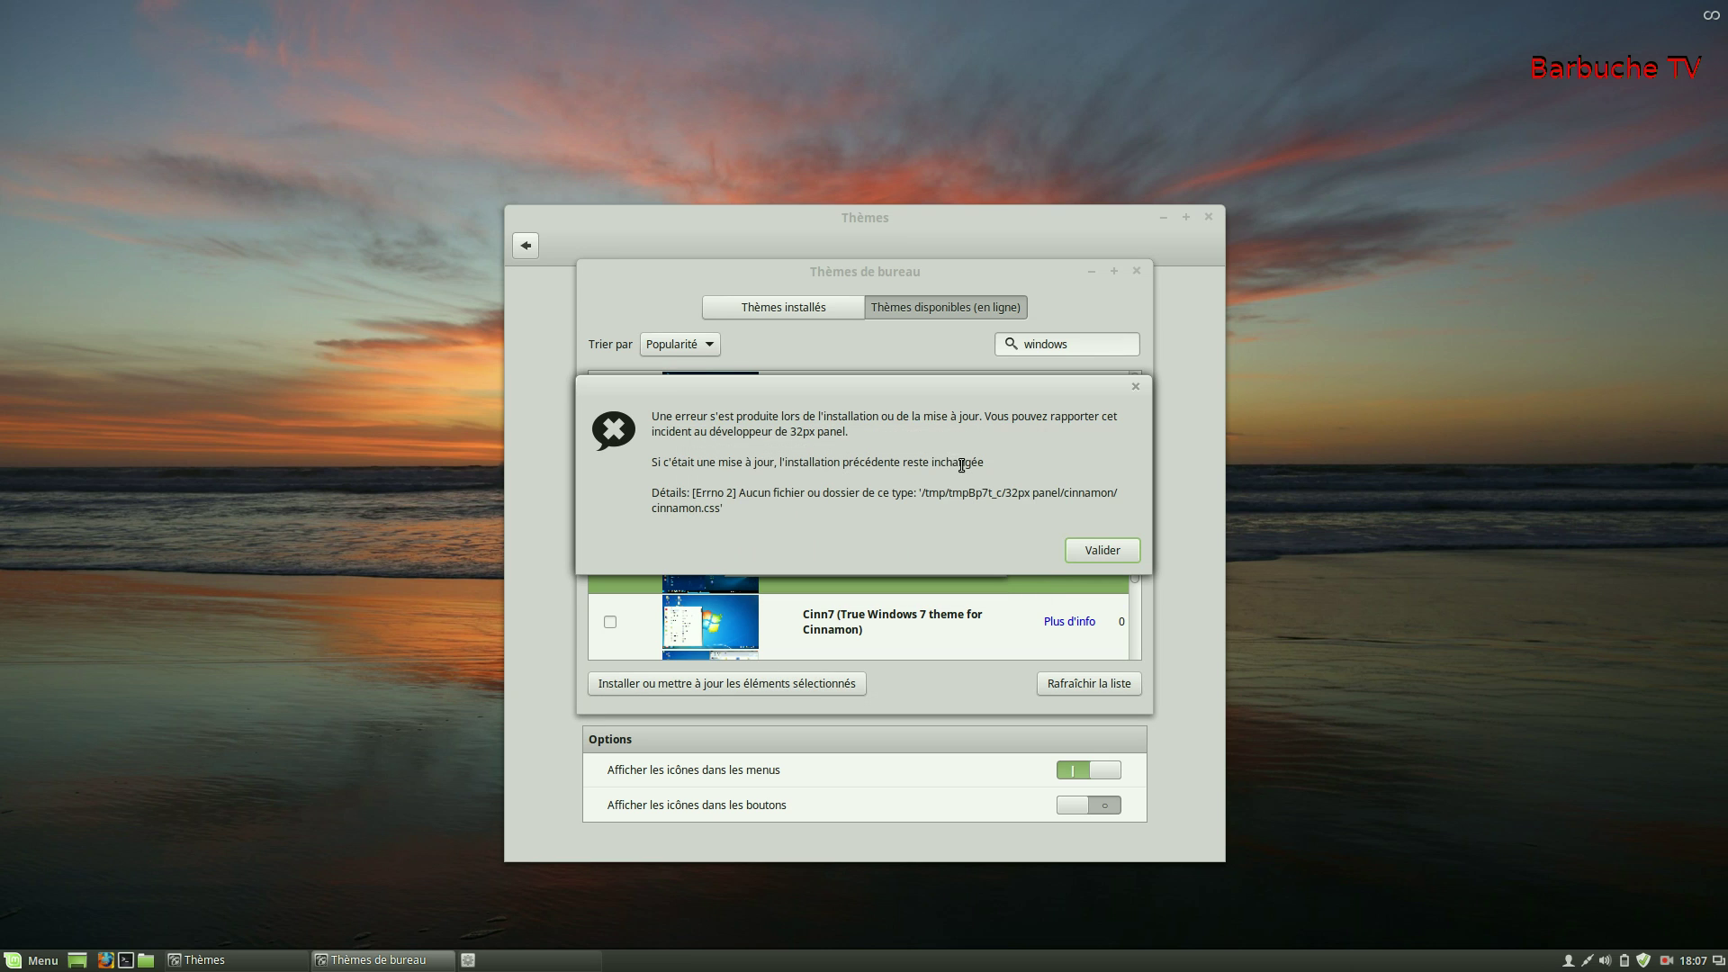
{"action": "left_click", "coordinate": [1097, 551]}
{"action": "scroll", "coordinate": [855, 471], "scroll_direction": "down", "scroll_amount": 1}
{"action": "scroll", "coordinate": [1076, 484], "scroll_direction": "up", "scroll_amount": 1}
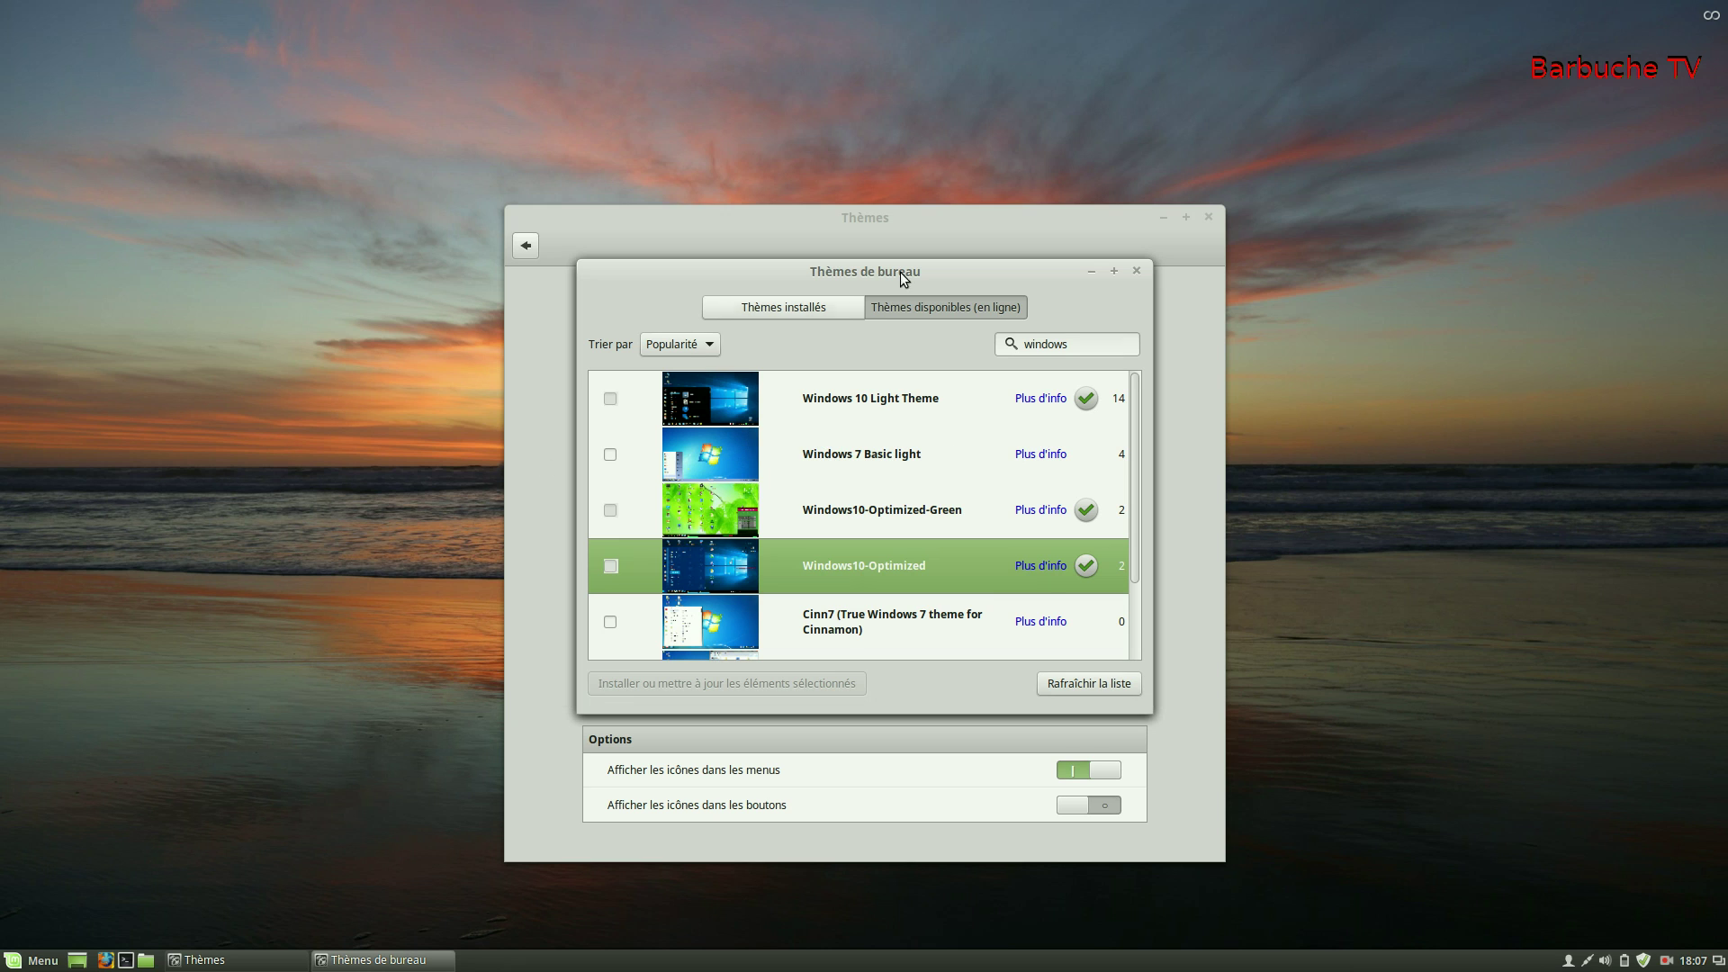
- Check the list of installed desktop themes and close the desktop theme manager
{"action": "left_click", "coordinate": [801, 309]}
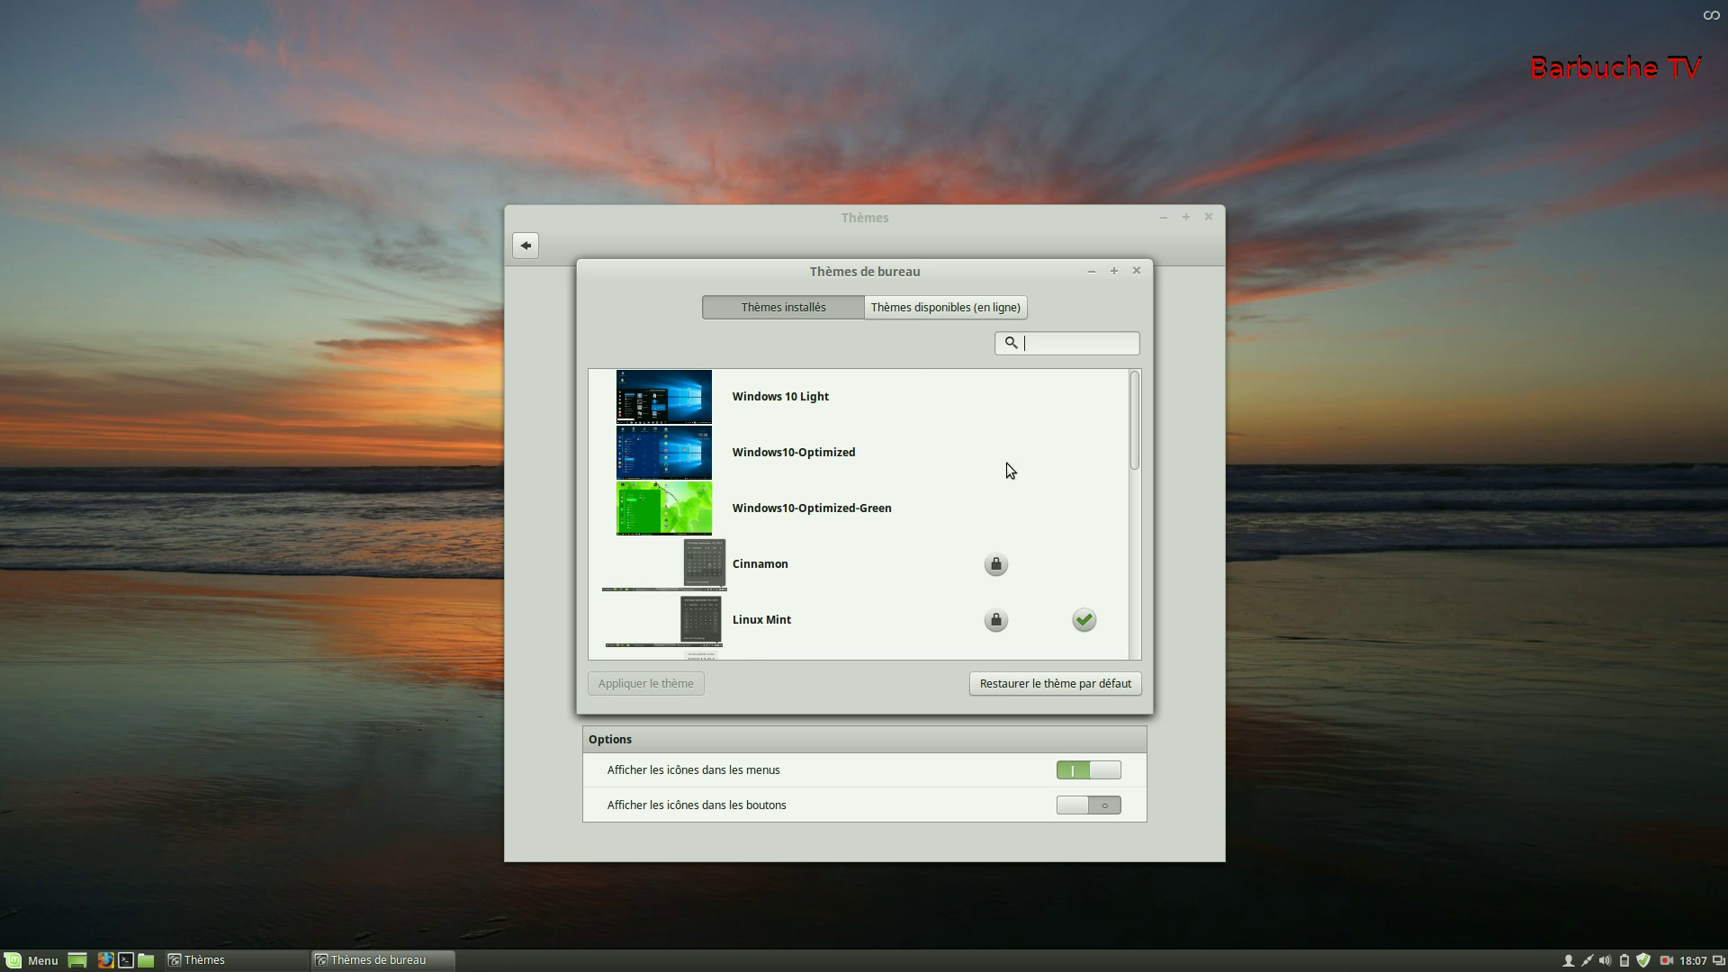
{"action": "scroll", "coordinate": [1002, 473], "scroll_direction": "down", "scroll_amount": 8}
{"action": "scroll", "coordinate": [988, 478], "scroll_direction": "up", "scroll_amount": 3}
{"action": "scroll", "coordinate": [987, 477], "scroll_direction": "down", "scroll_amount": 5}
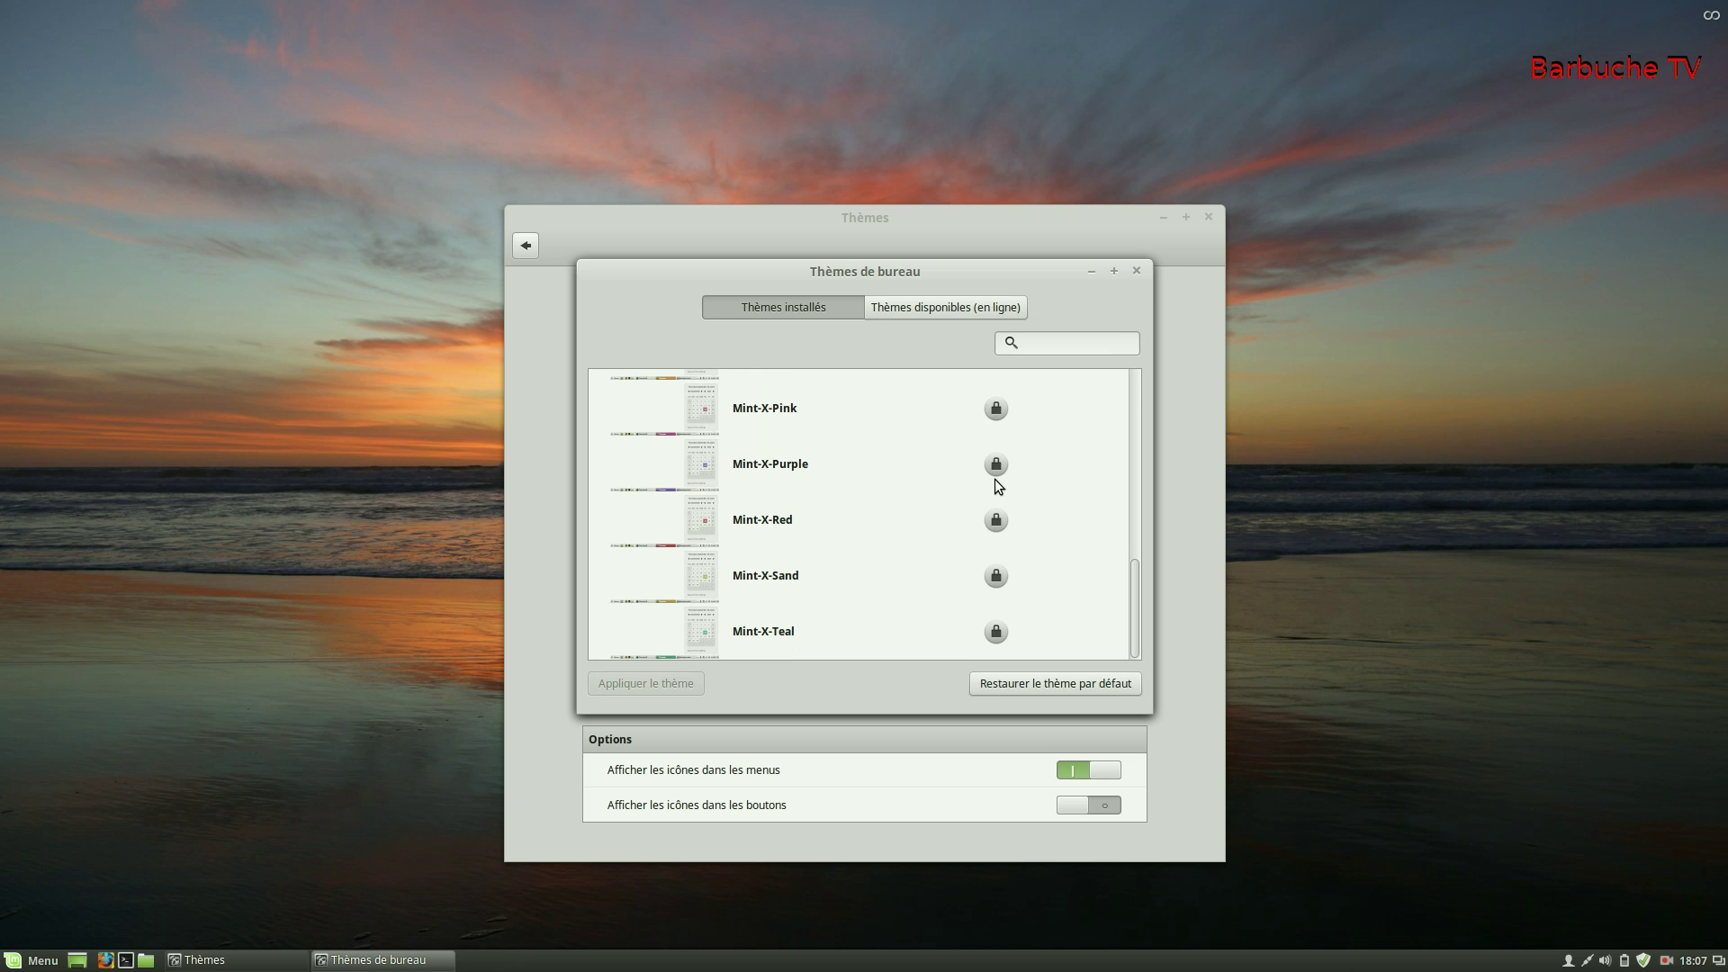
{"action": "scroll", "coordinate": [977, 479], "scroll_direction": "up", "scroll_amount": 10}
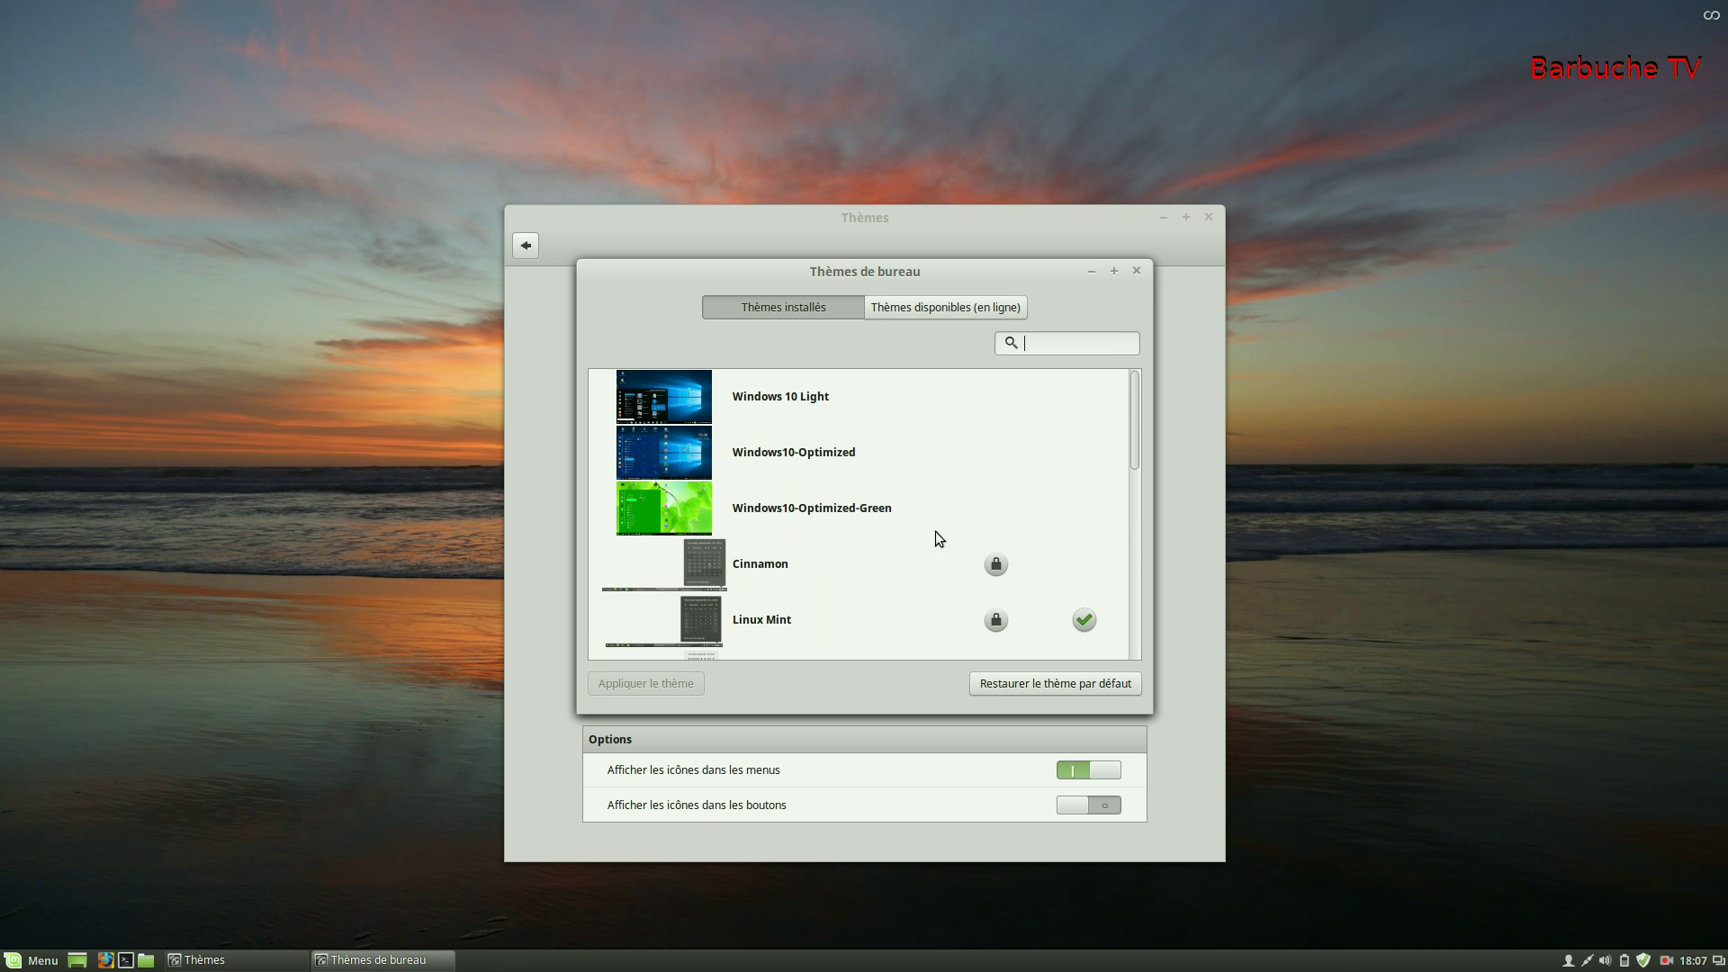
{"action": "left_click", "coordinate": [1137, 270]}
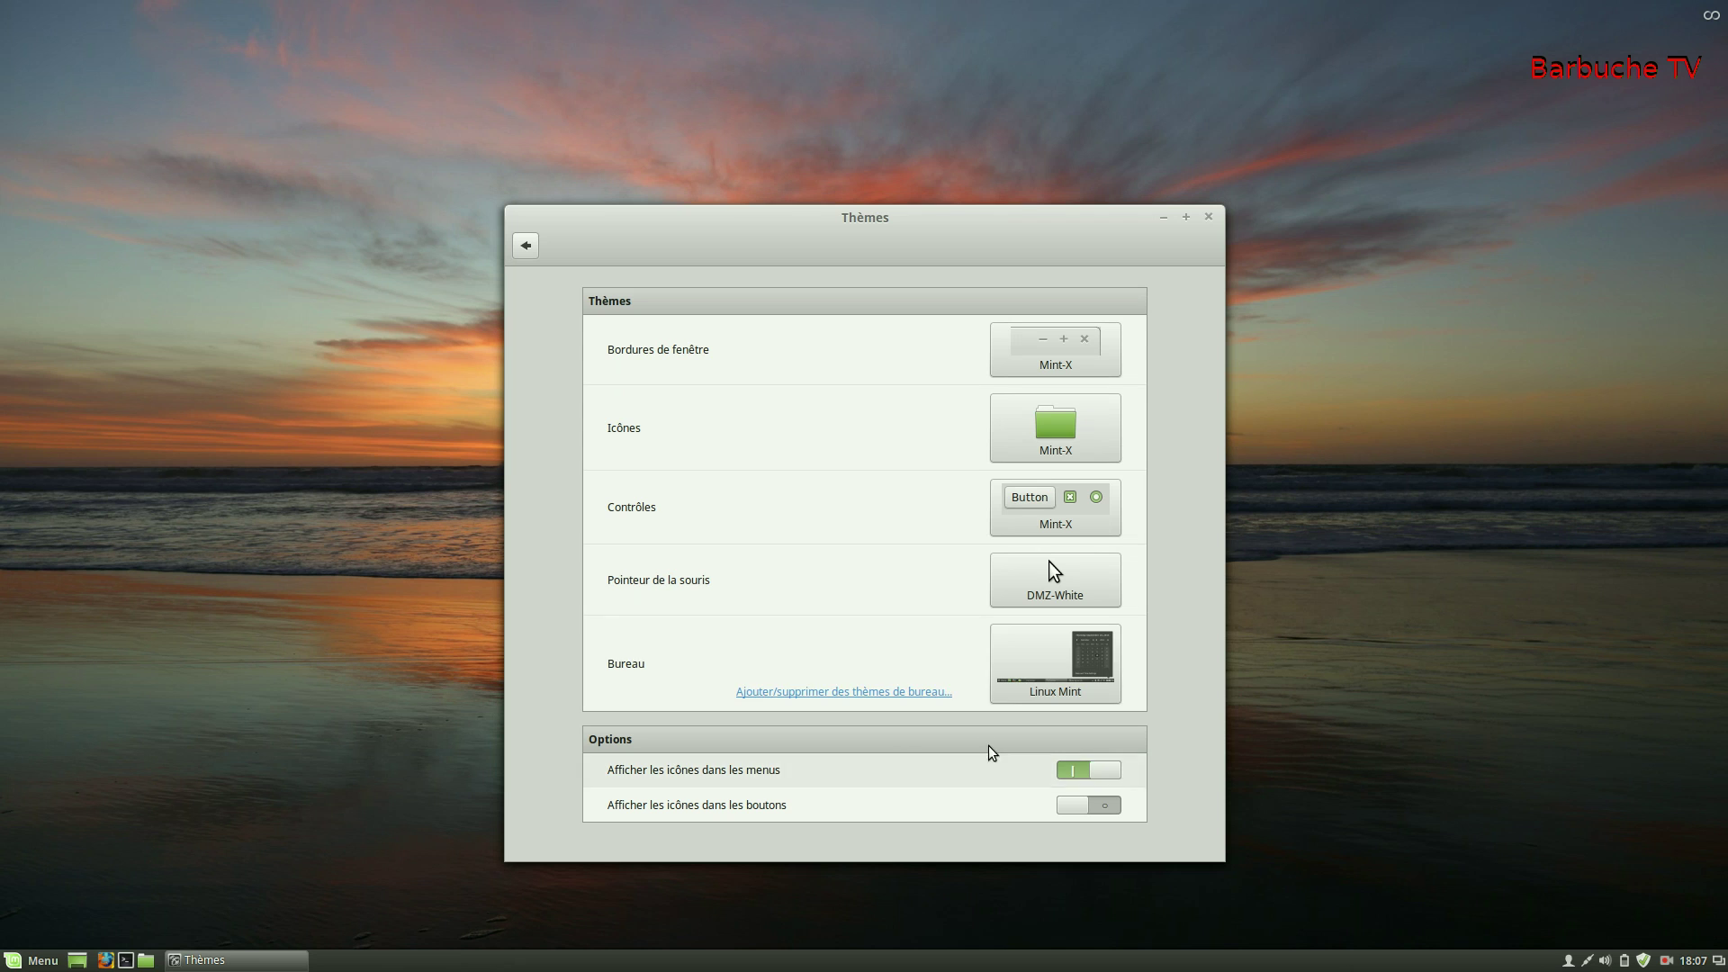
- Set the desktop theme to Windows 10 Light and preview its look in the application menu
{"action": "left_click", "coordinate": [1062, 661]}
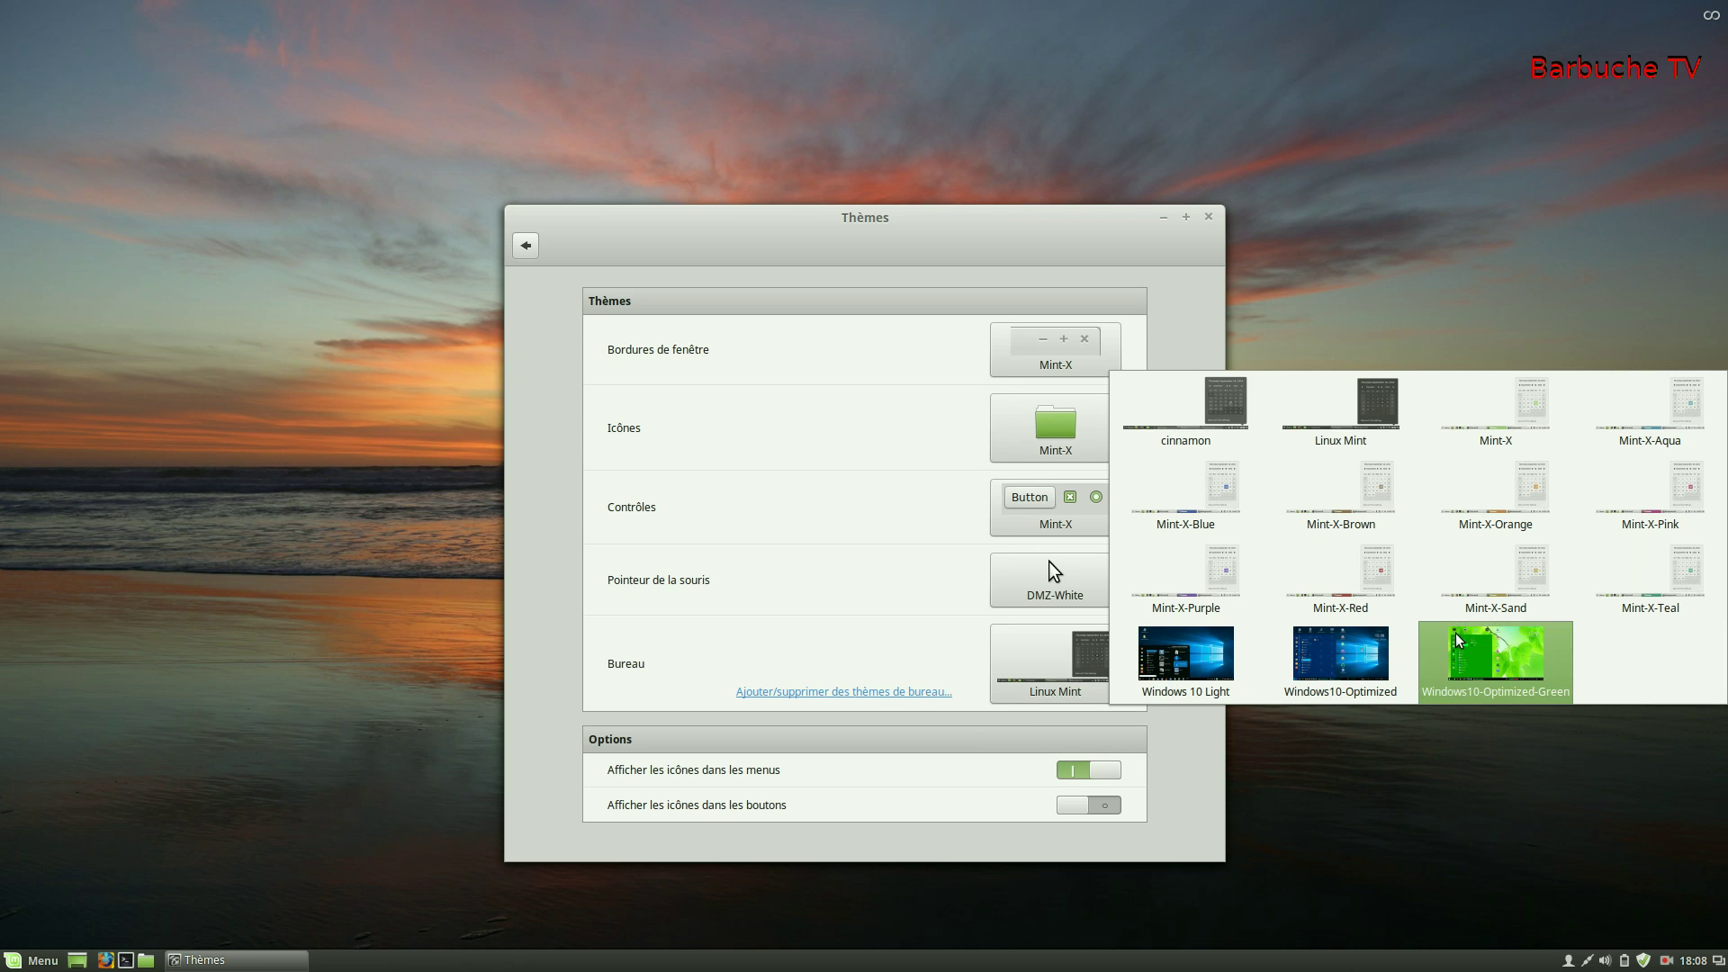
{"action": "left_click", "coordinate": [1179, 661]}
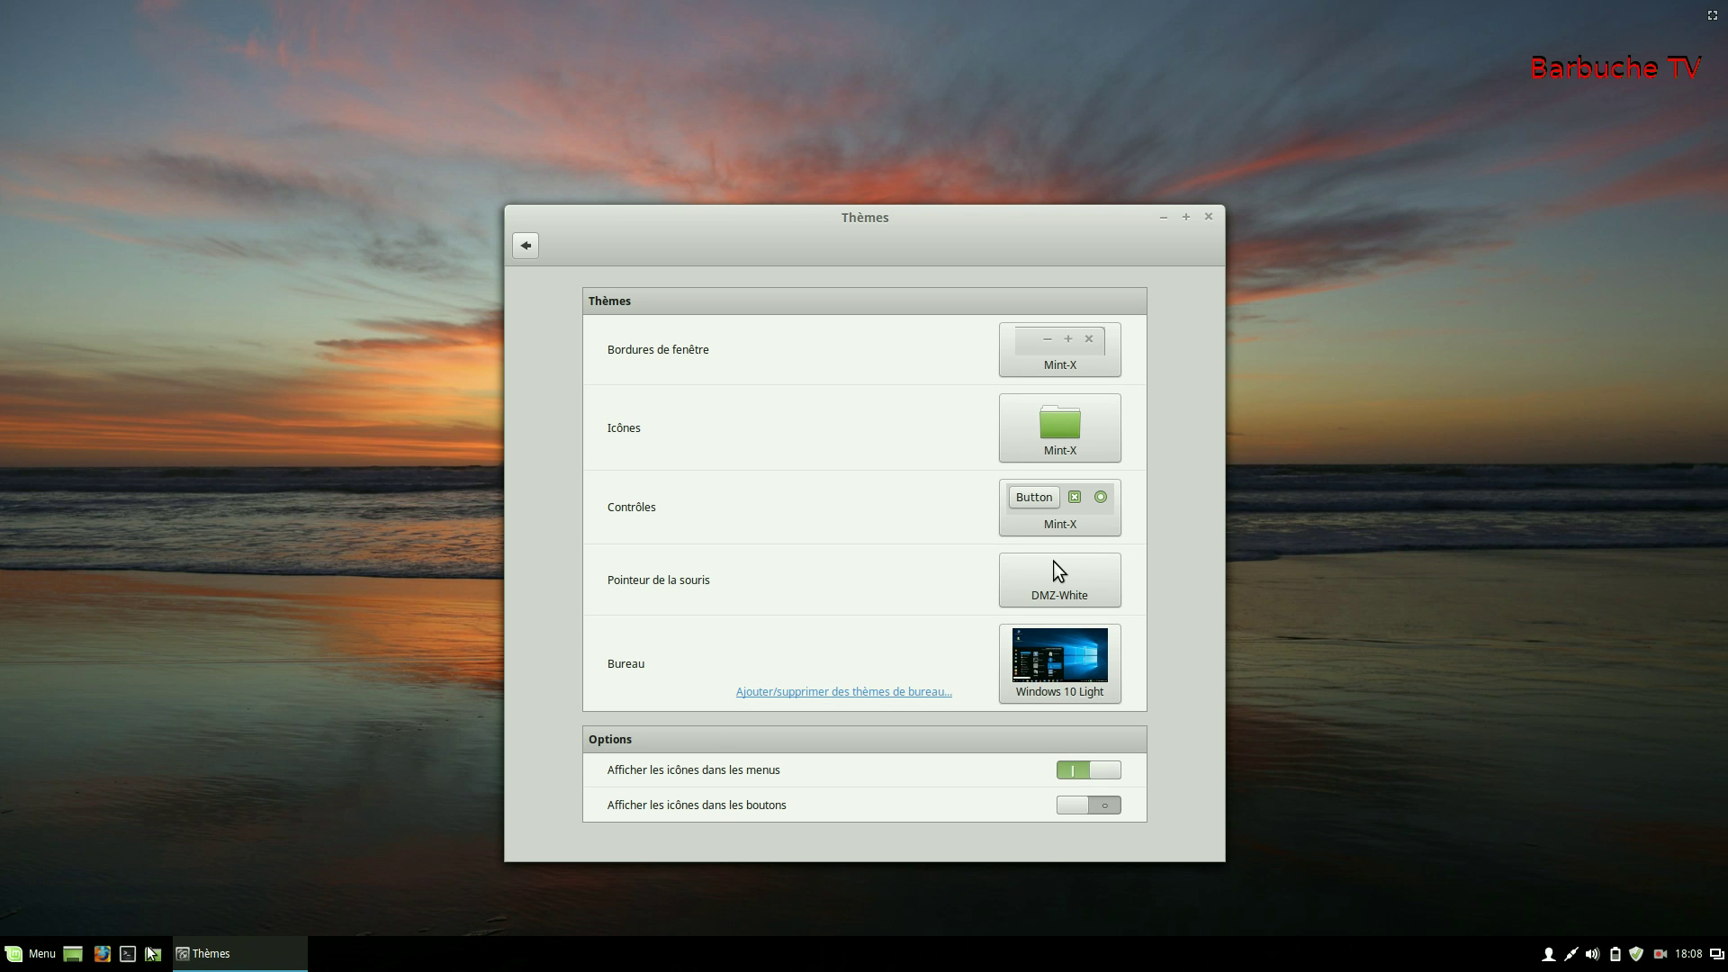
{"action": "left_click", "coordinate": [11, 960]}
{"action": "mouse_move", "coordinate": [176, 595]}
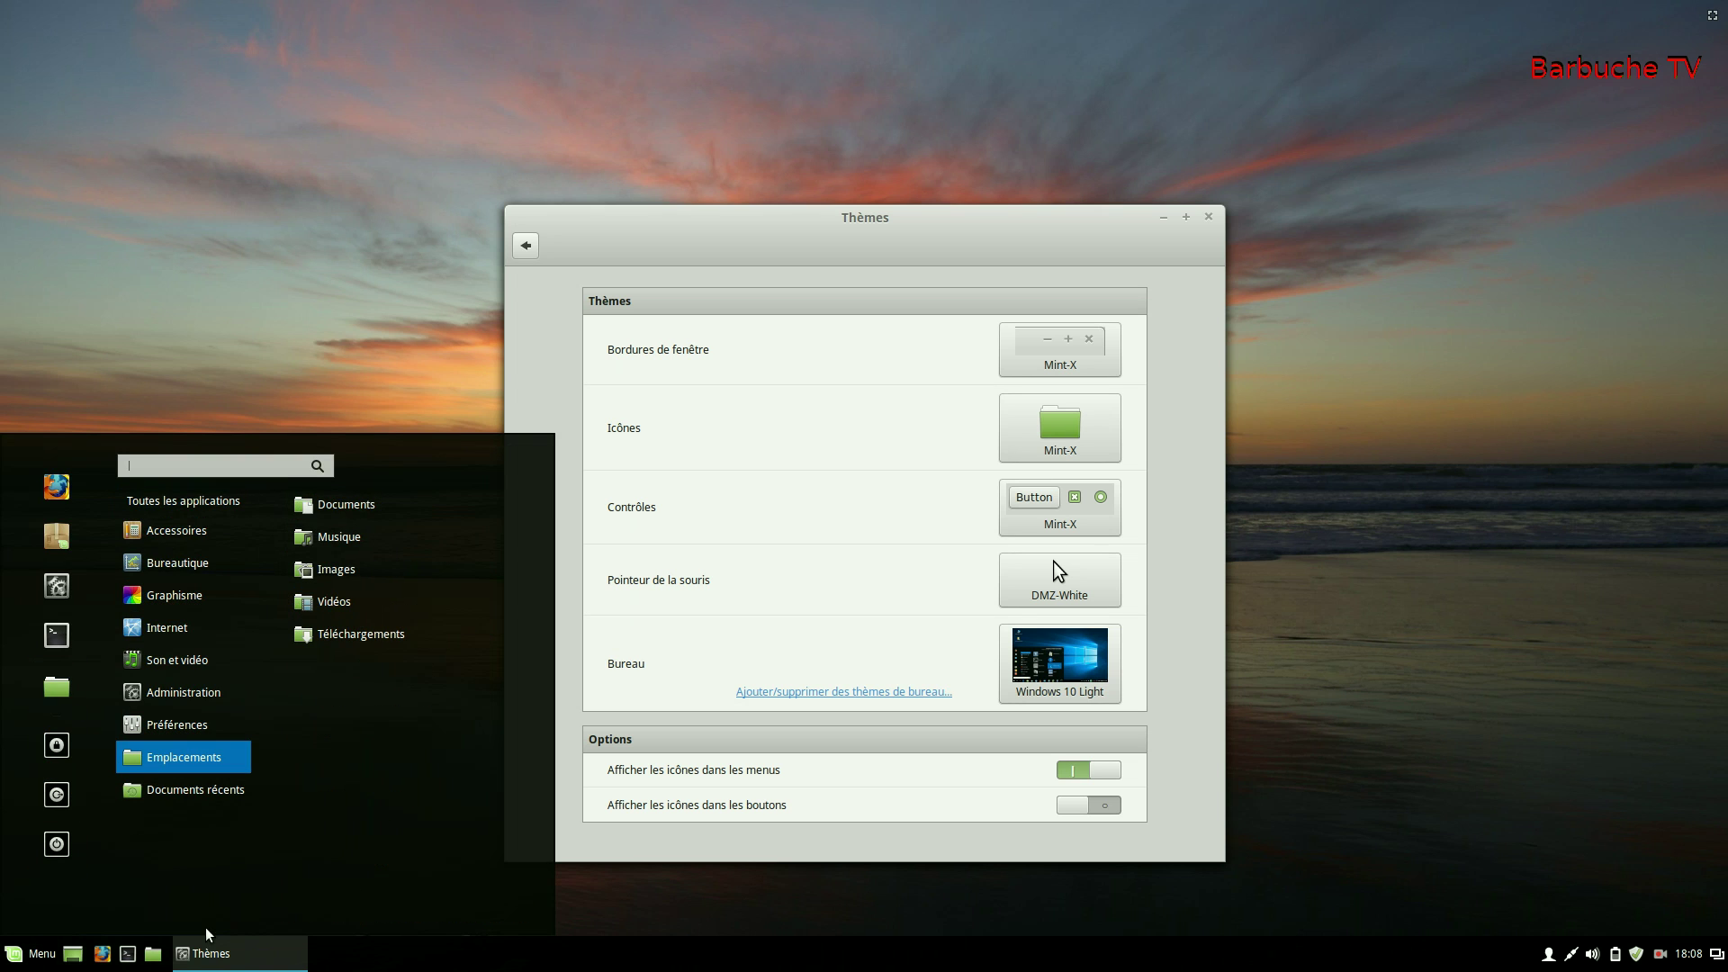
- Set the desktop theme to Windows10-Optimized and preview its look in the application menu
{"action": "left_click", "coordinate": [1106, 663]}
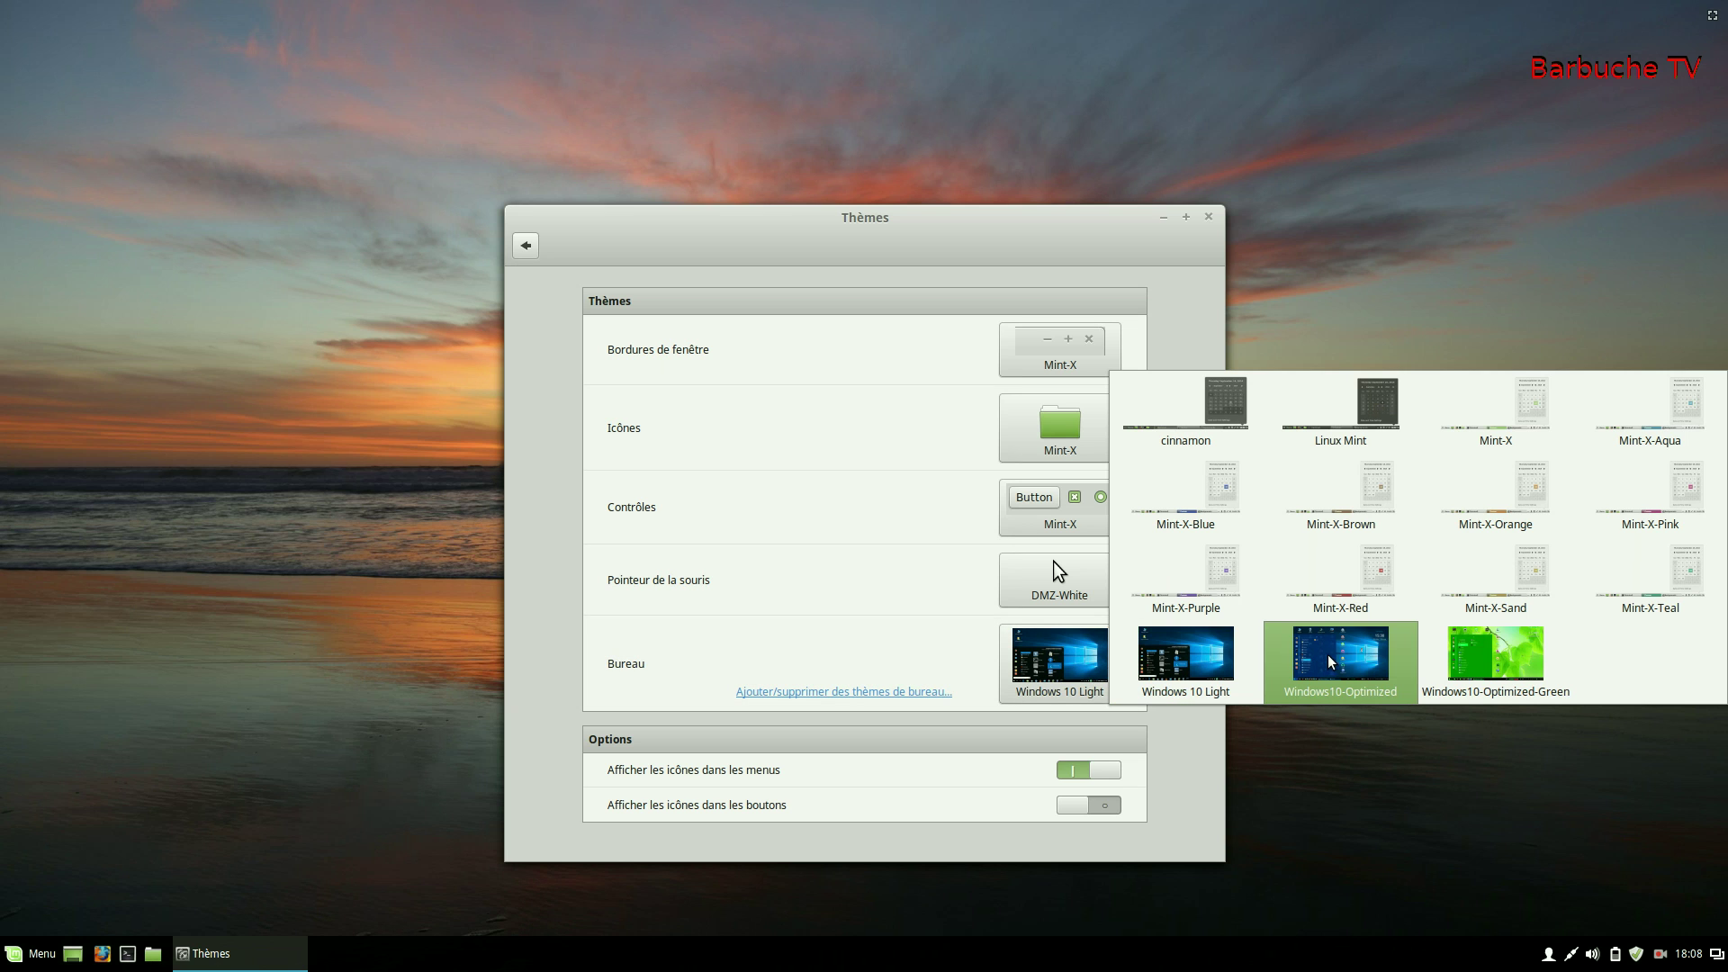
{"action": "left_click", "coordinate": [1350, 660]}
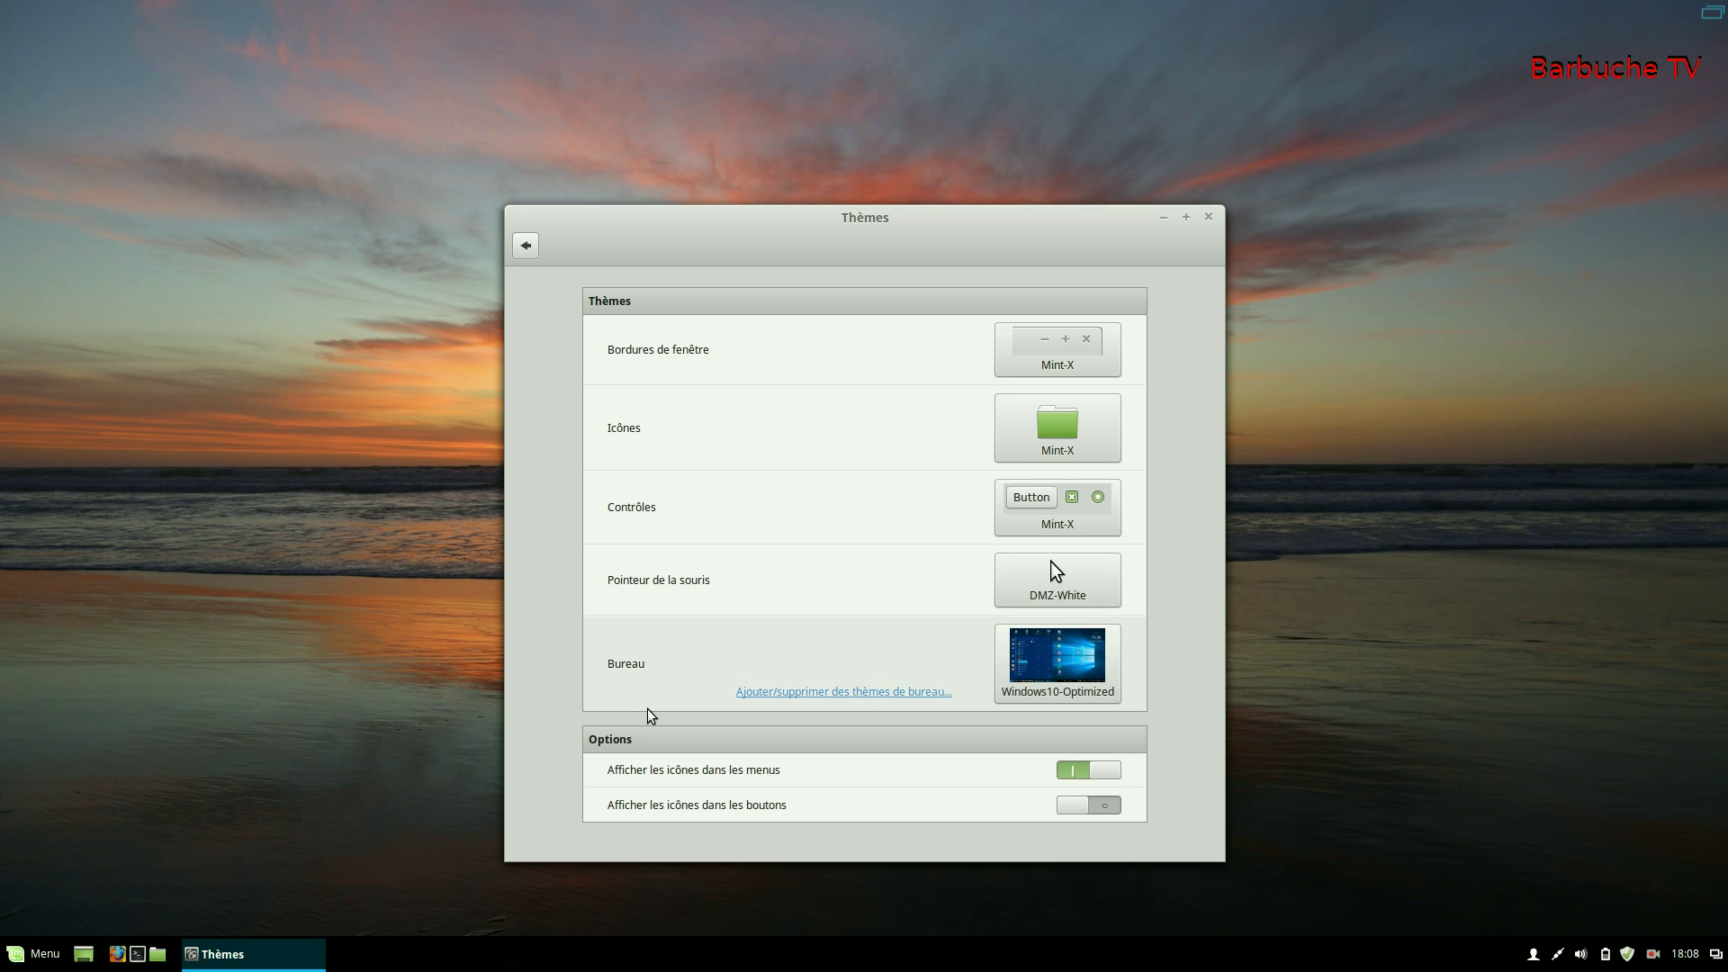
{"action": "left_click", "coordinate": [12, 963]}
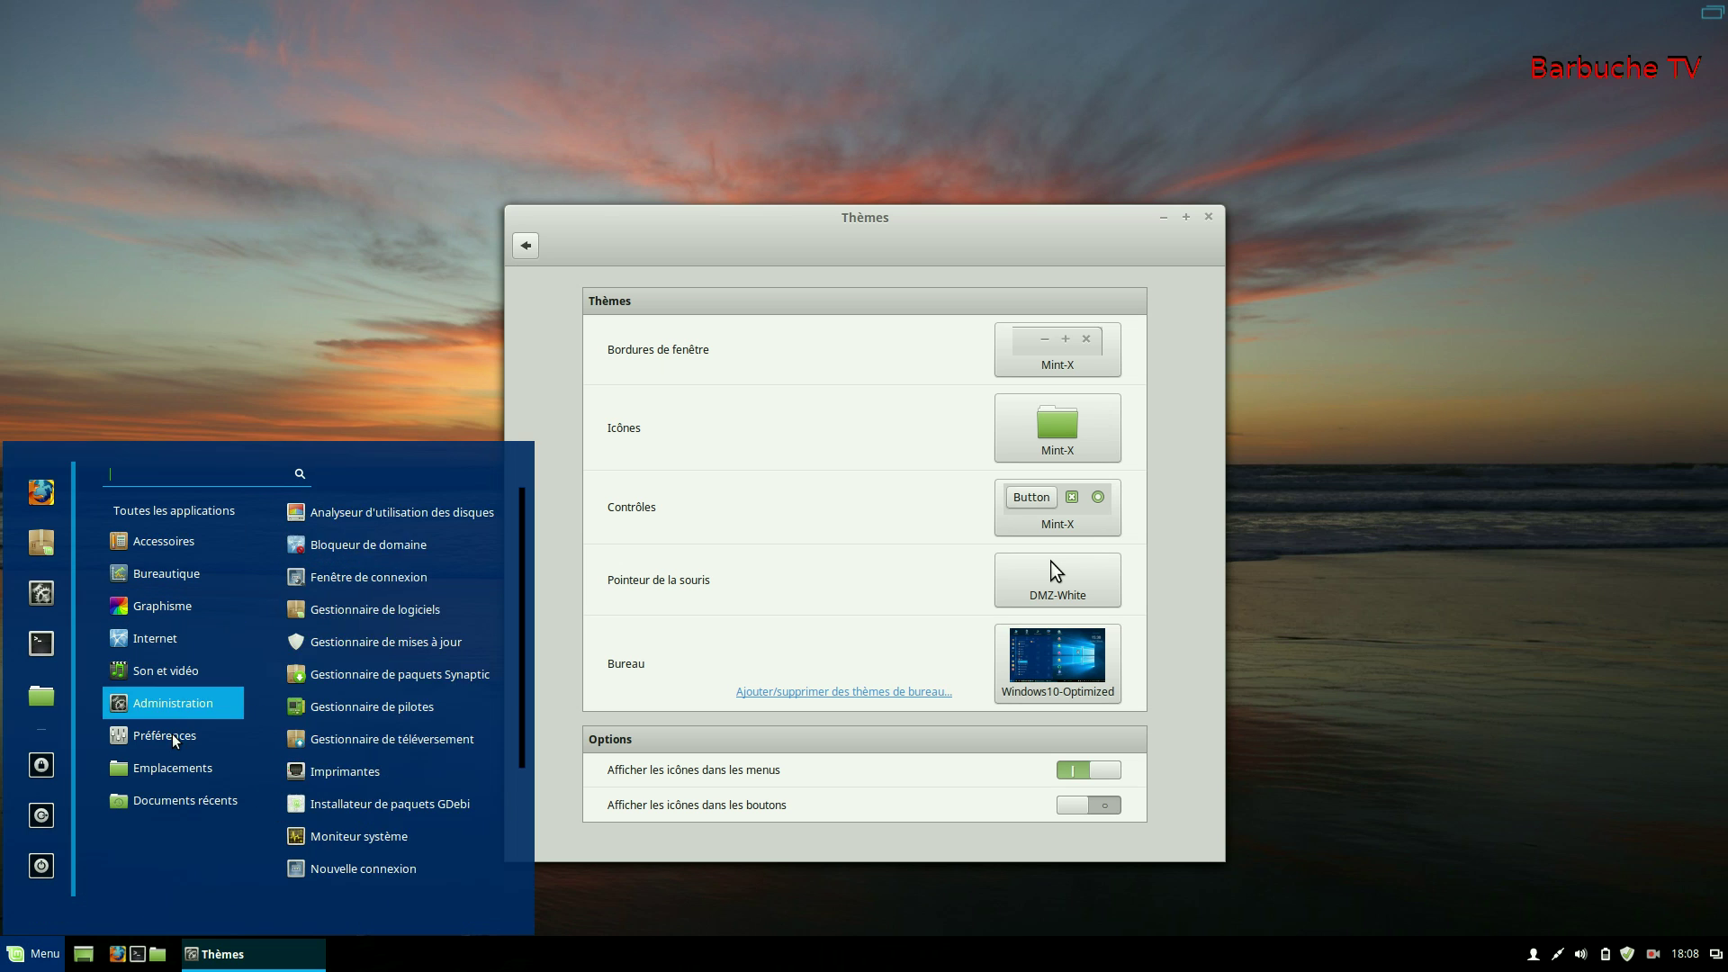
- Set the desktop theme to Windows10-Optimized-Green
{"action": "left_click", "coordinate": [1003, 677]}
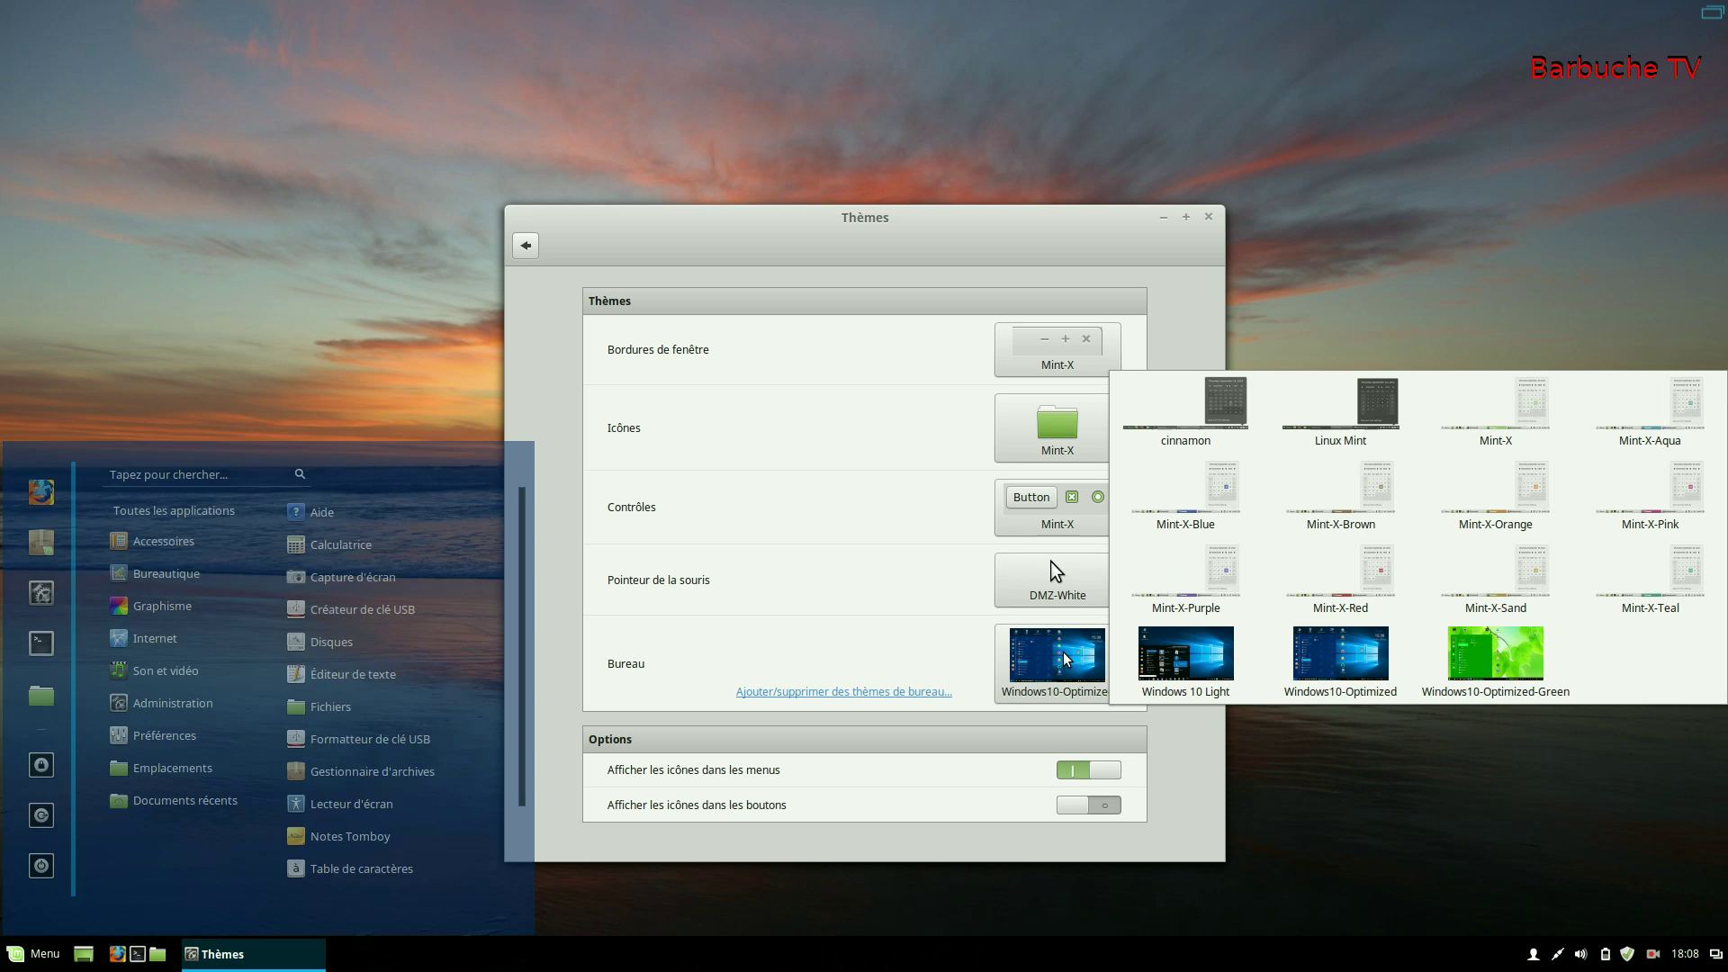
{"action": "left_click", "coordinate": [1467, 642]}
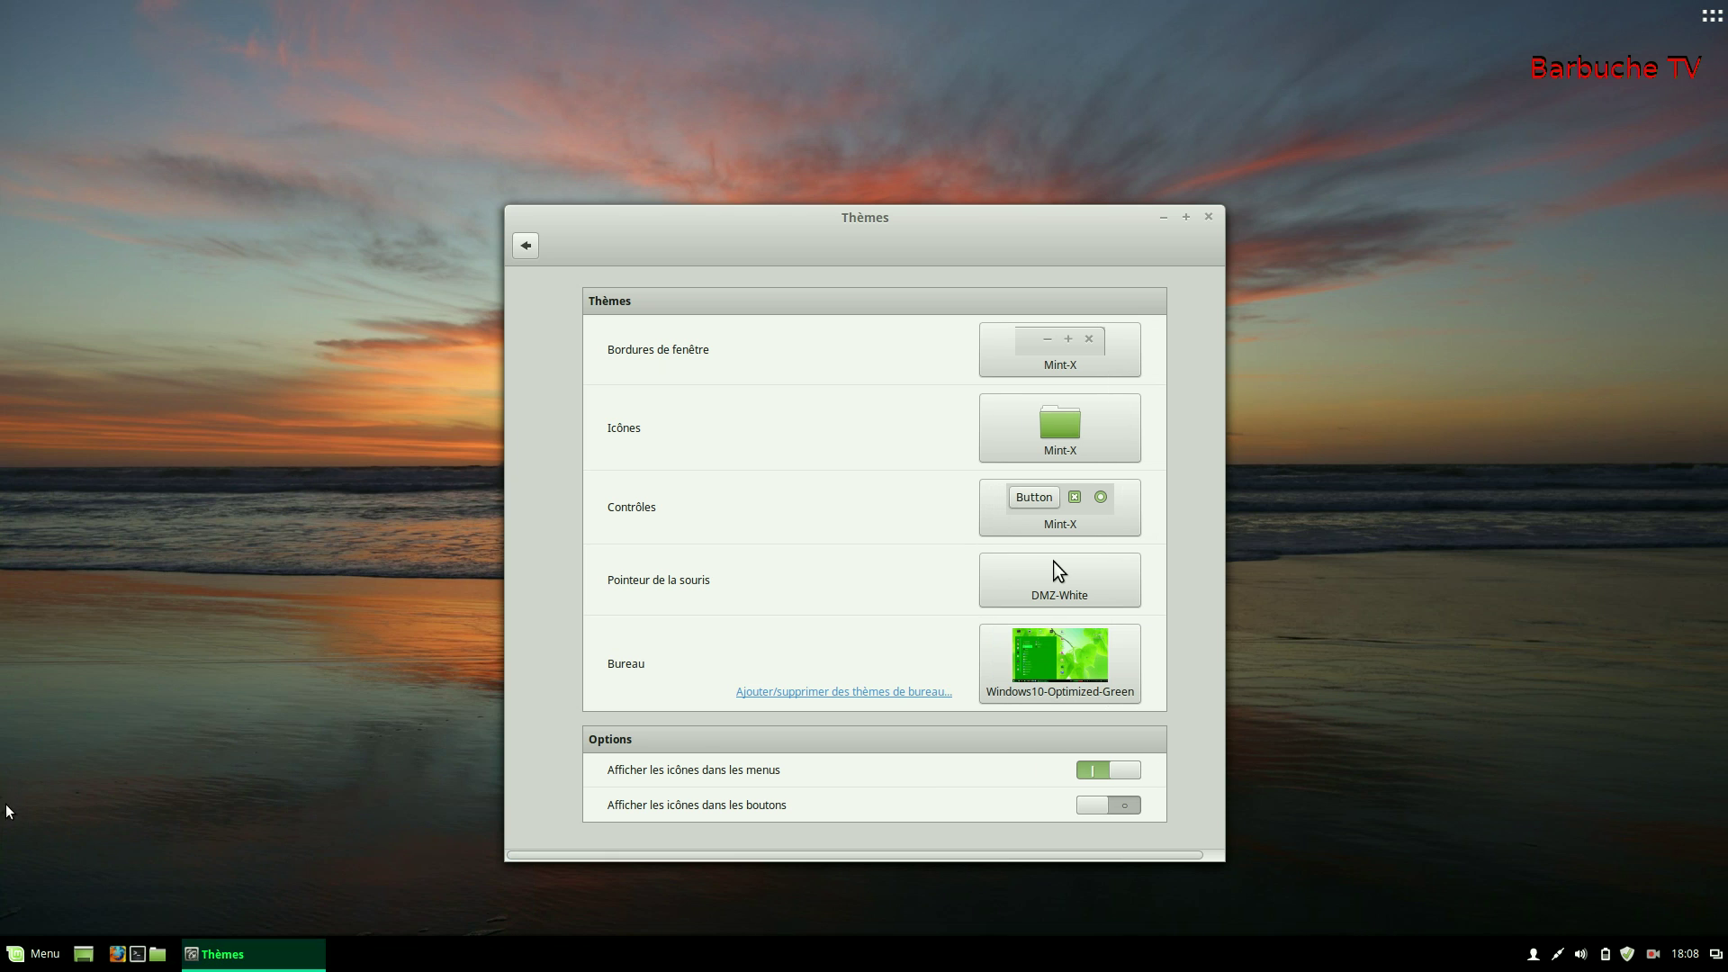
- Preview the green theme in the application menu, and set the desktop theme to Windows 10 Light
{"action": "left_click", "coordinate": [19, 962]}
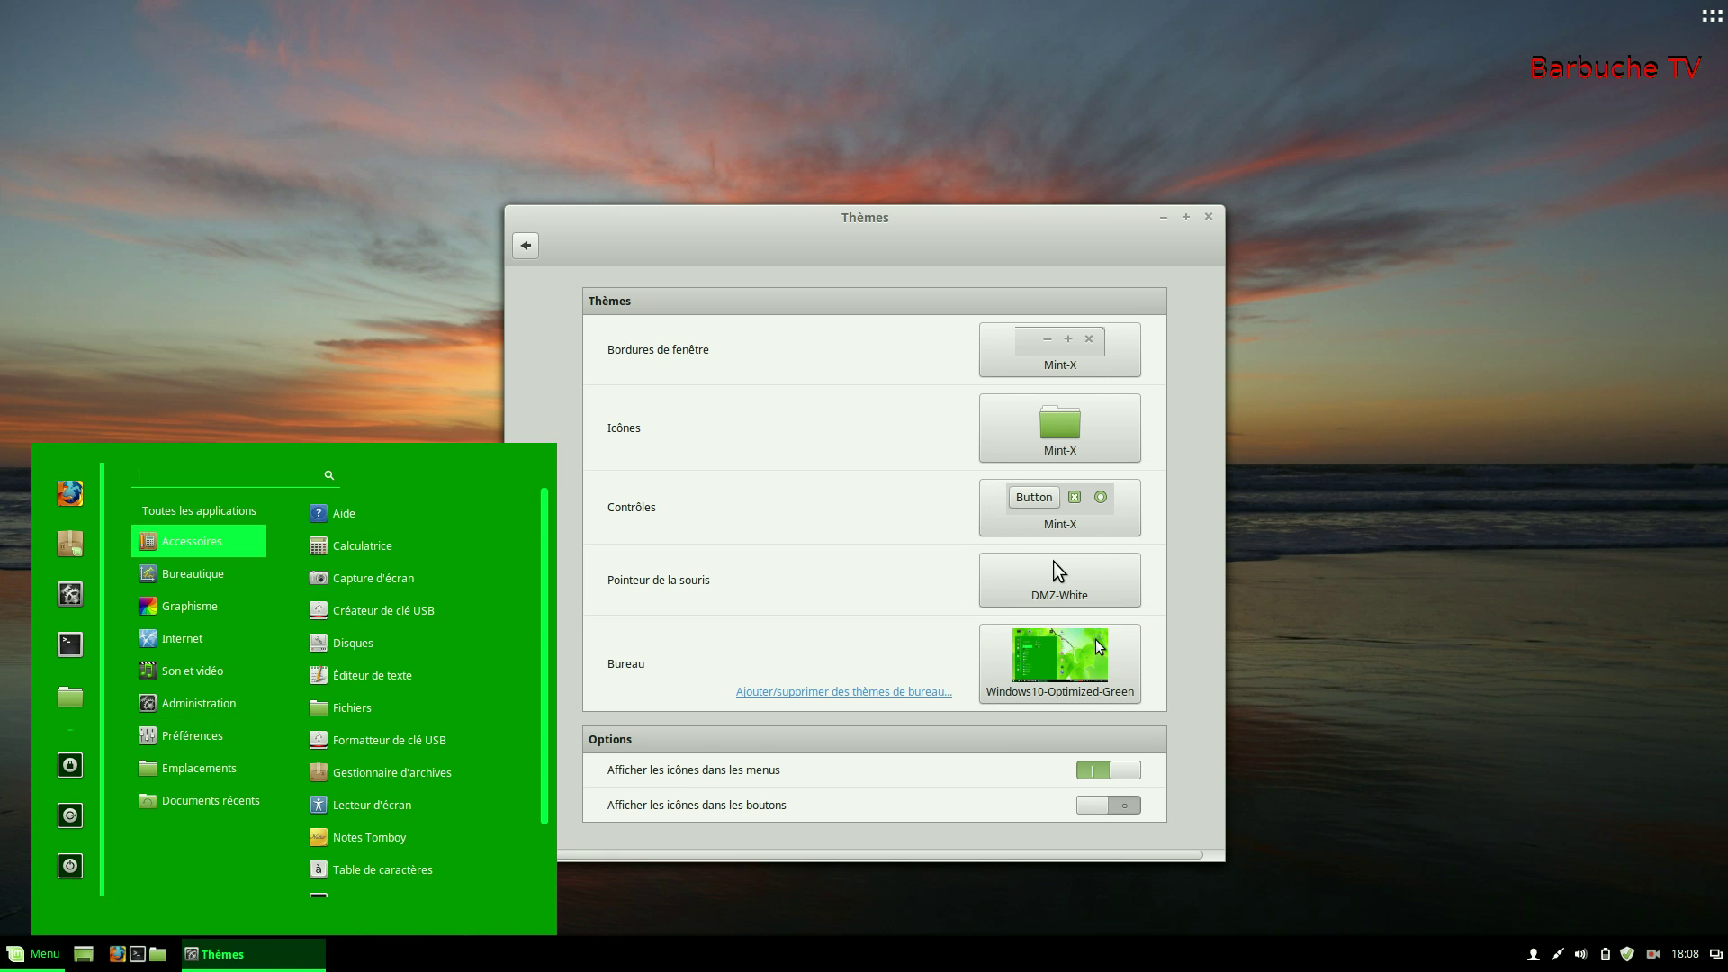
{"action": "left_click", "coordinate": [1080, 675]}
{"action": "left_click", "coordinate": [1067, 684]}
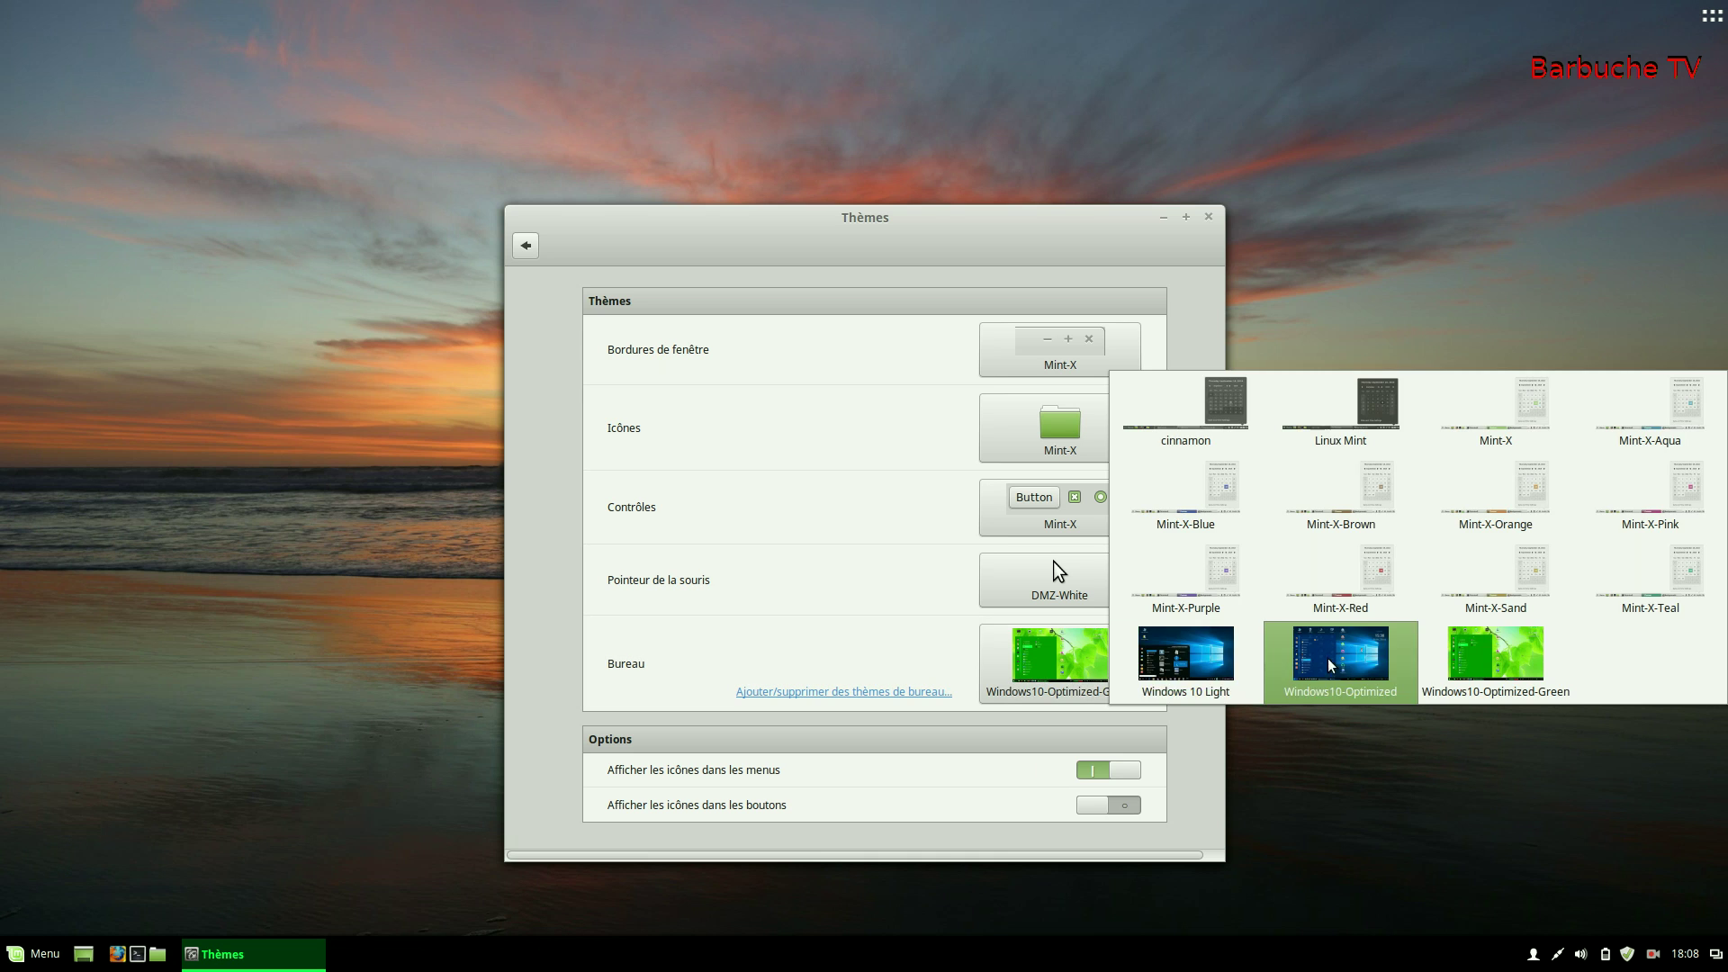
{"action": "left_click", "coordinate": [1211, 663]}
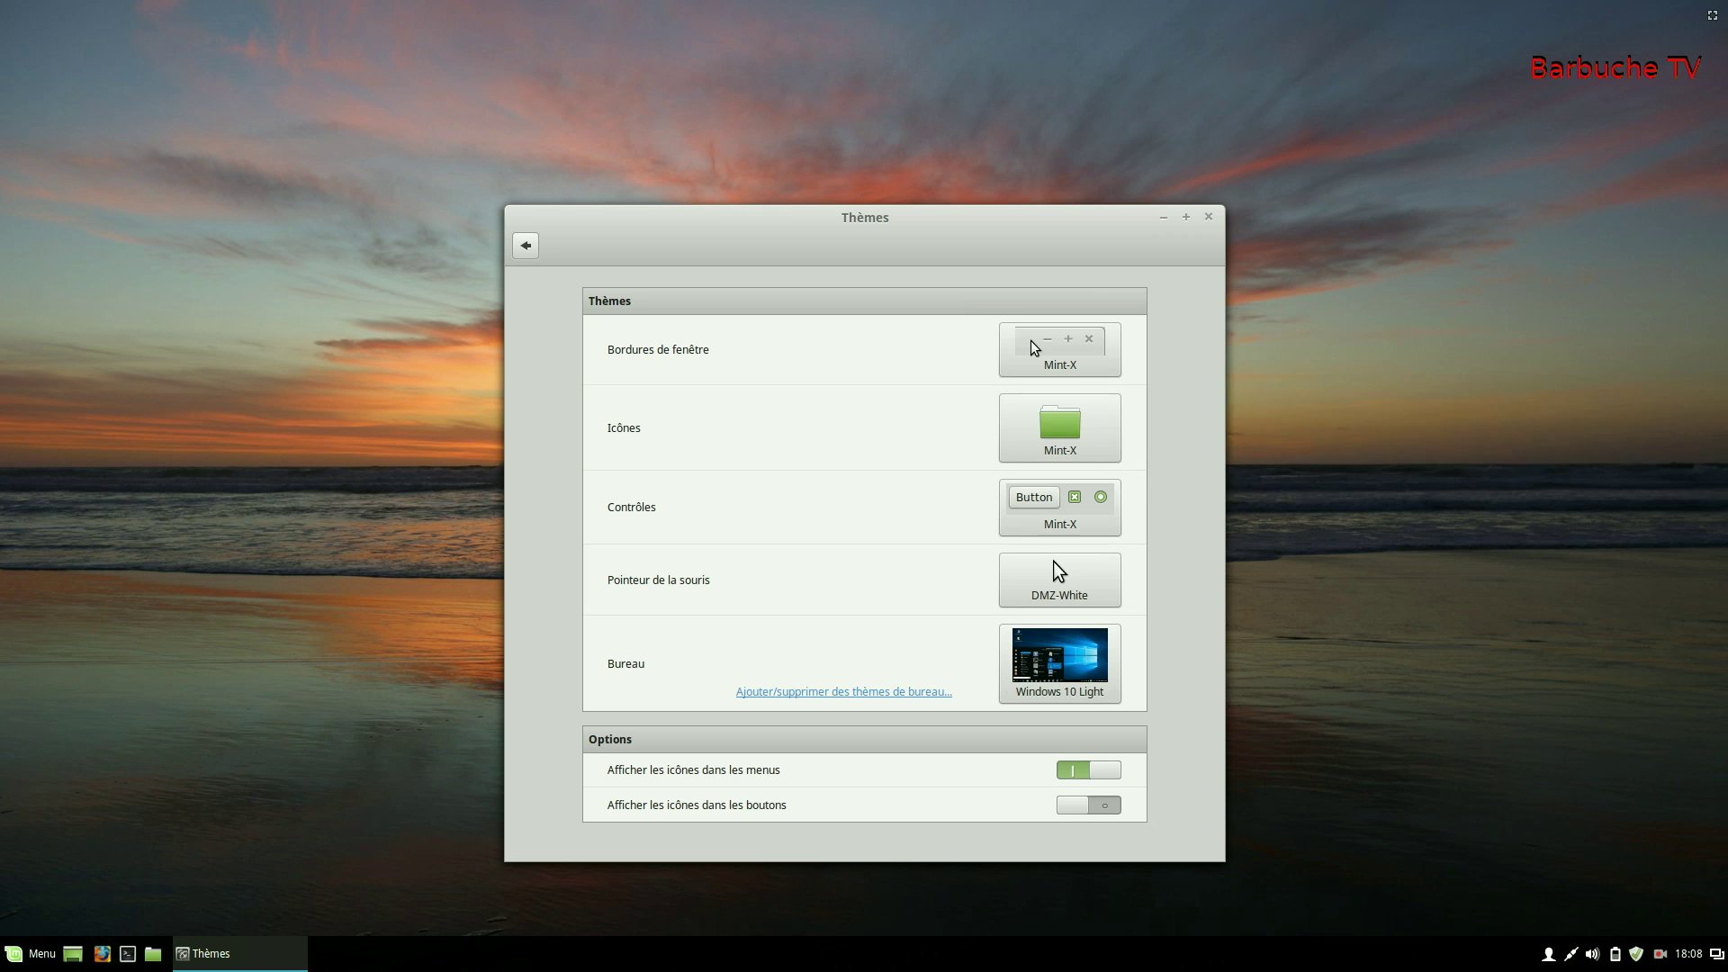
- Set the window borders to Windows 10 Light and the icons to Mint-X-Aqua
{"action": "left_click", "coordinate": [1057, 347]}
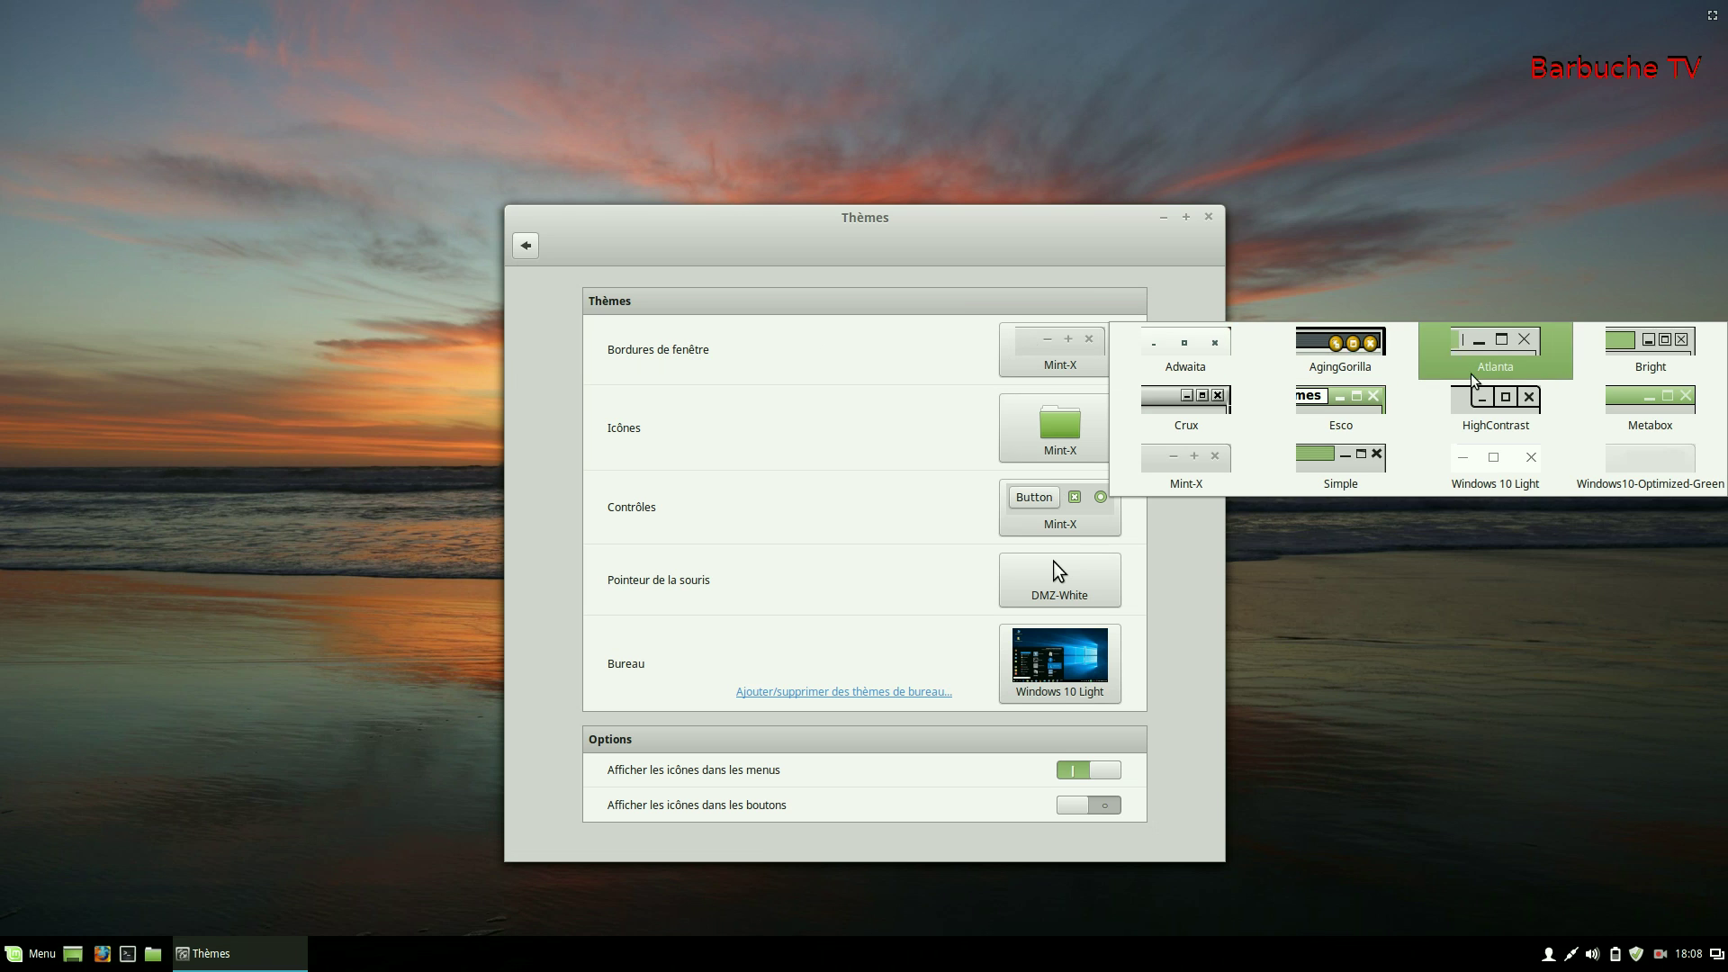
{"action": "left_click", "coordinate": [1512, 463]}
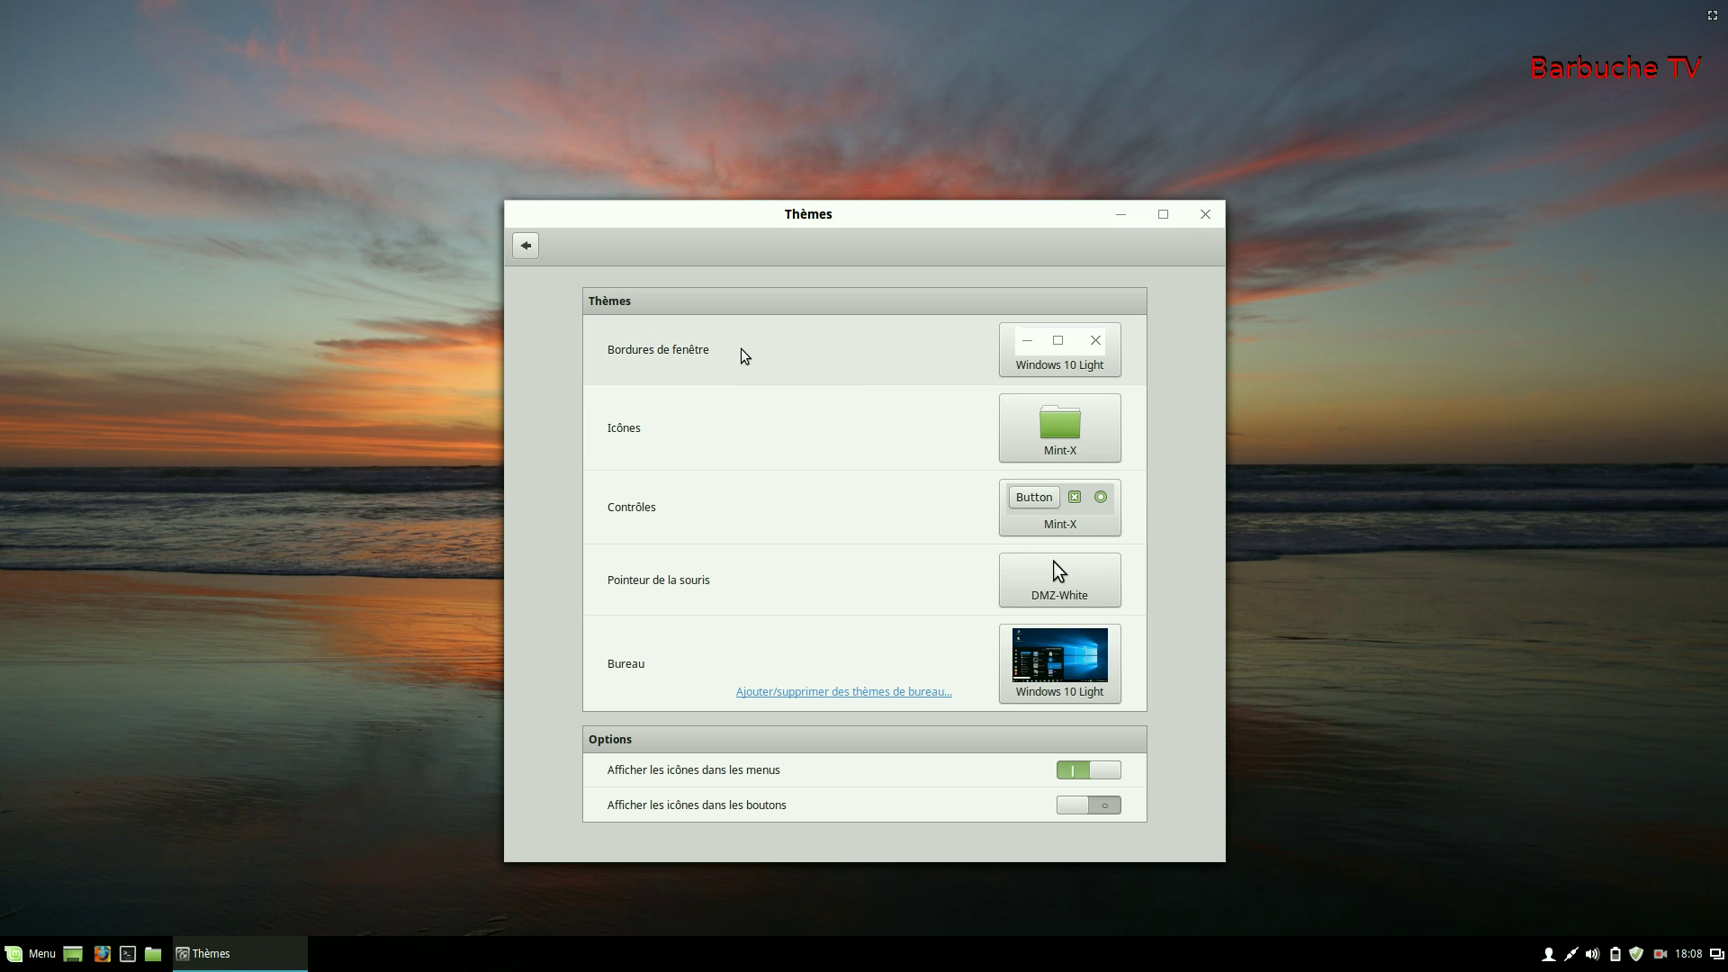
{"action": "left_click", "coordinate": [1060, 436]}
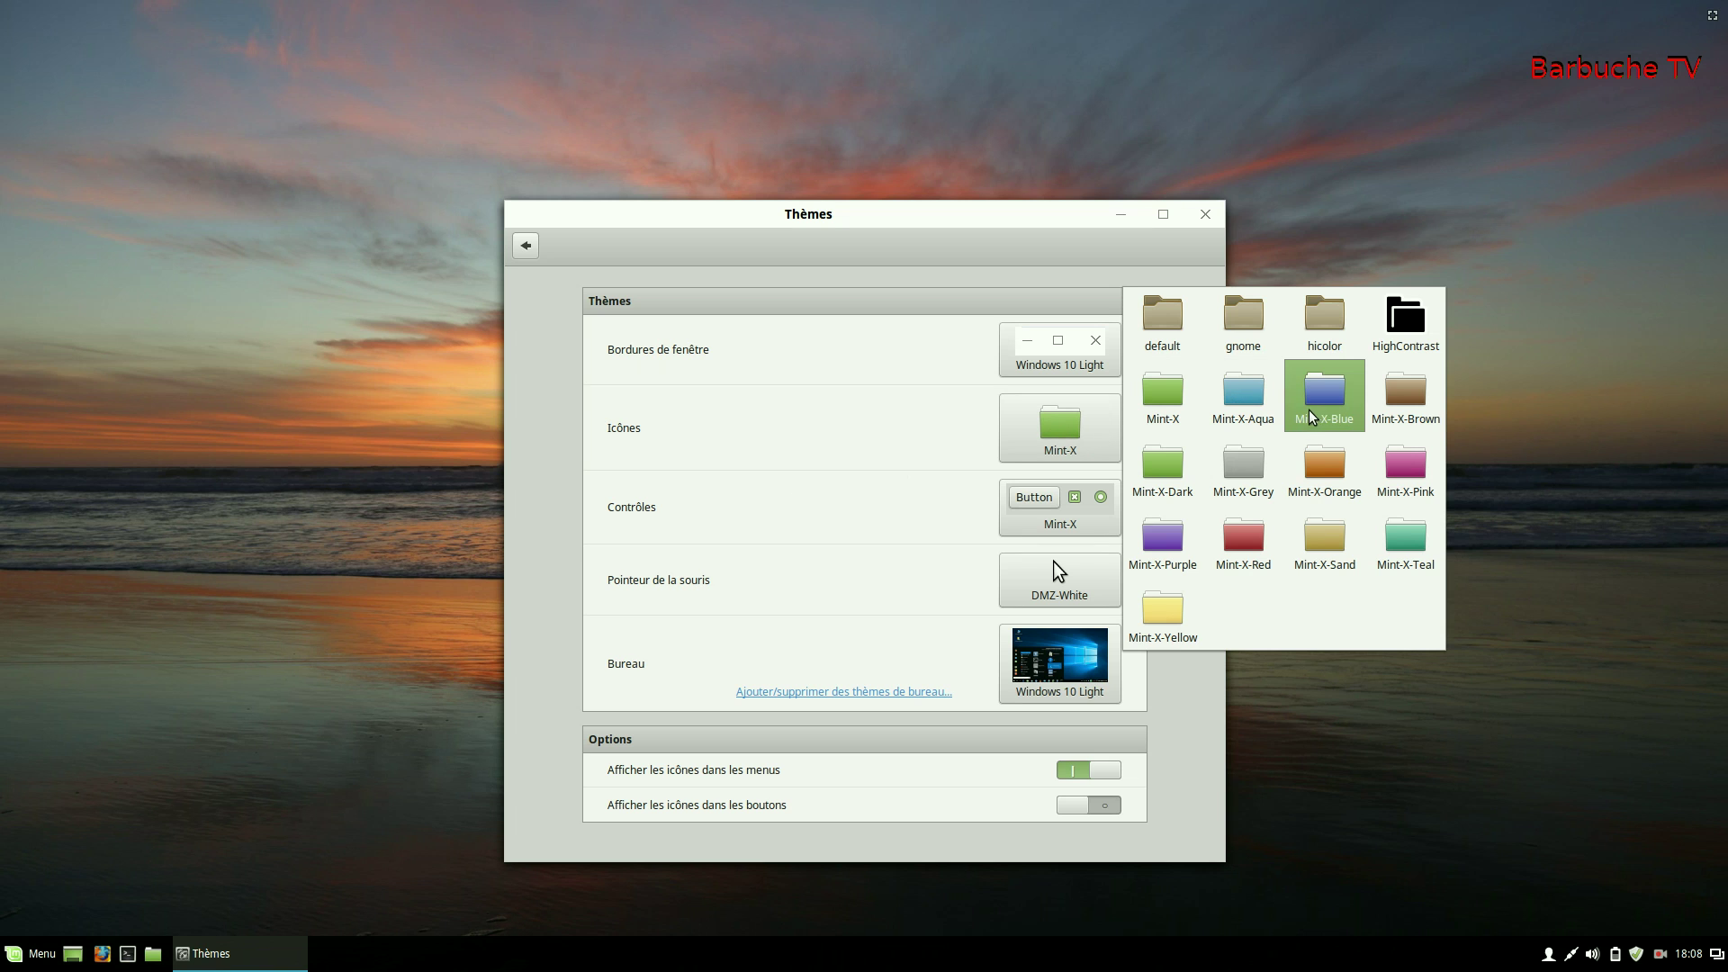
{"action": "left_click", "coordinate": [1242, 398]}
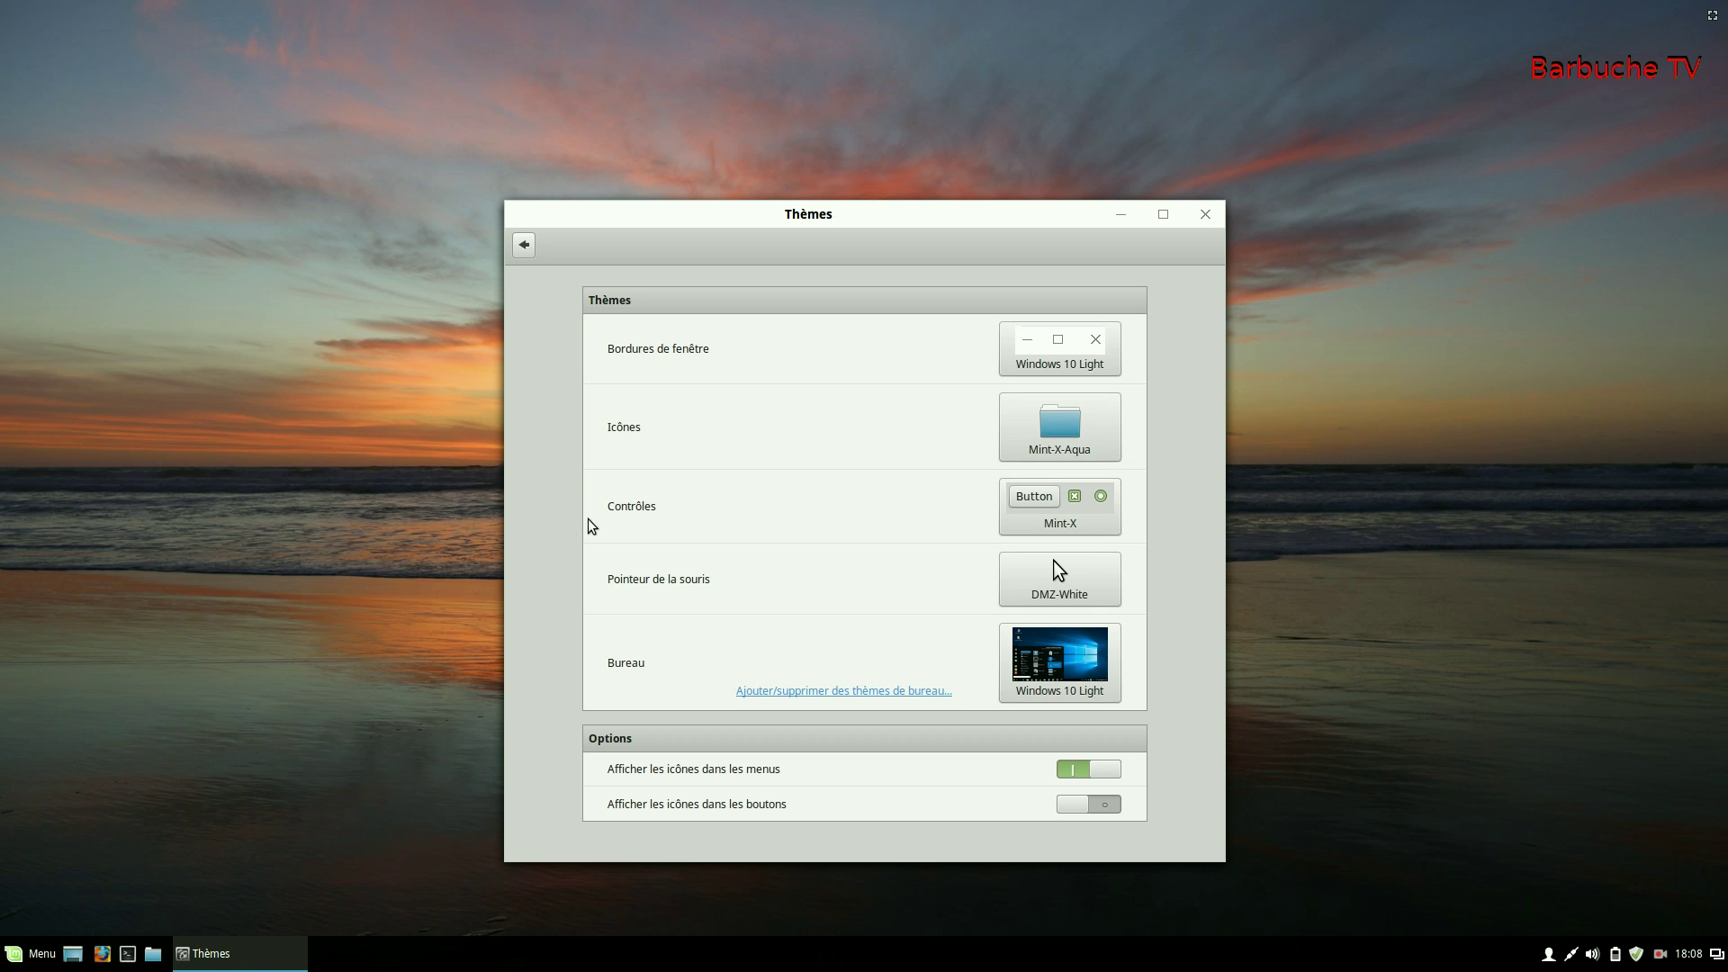
- Set the controls theme to Windows 10 Light, and minimise and restore the themes window
{"action": "left_click", "coordinate": [1069, 503]}
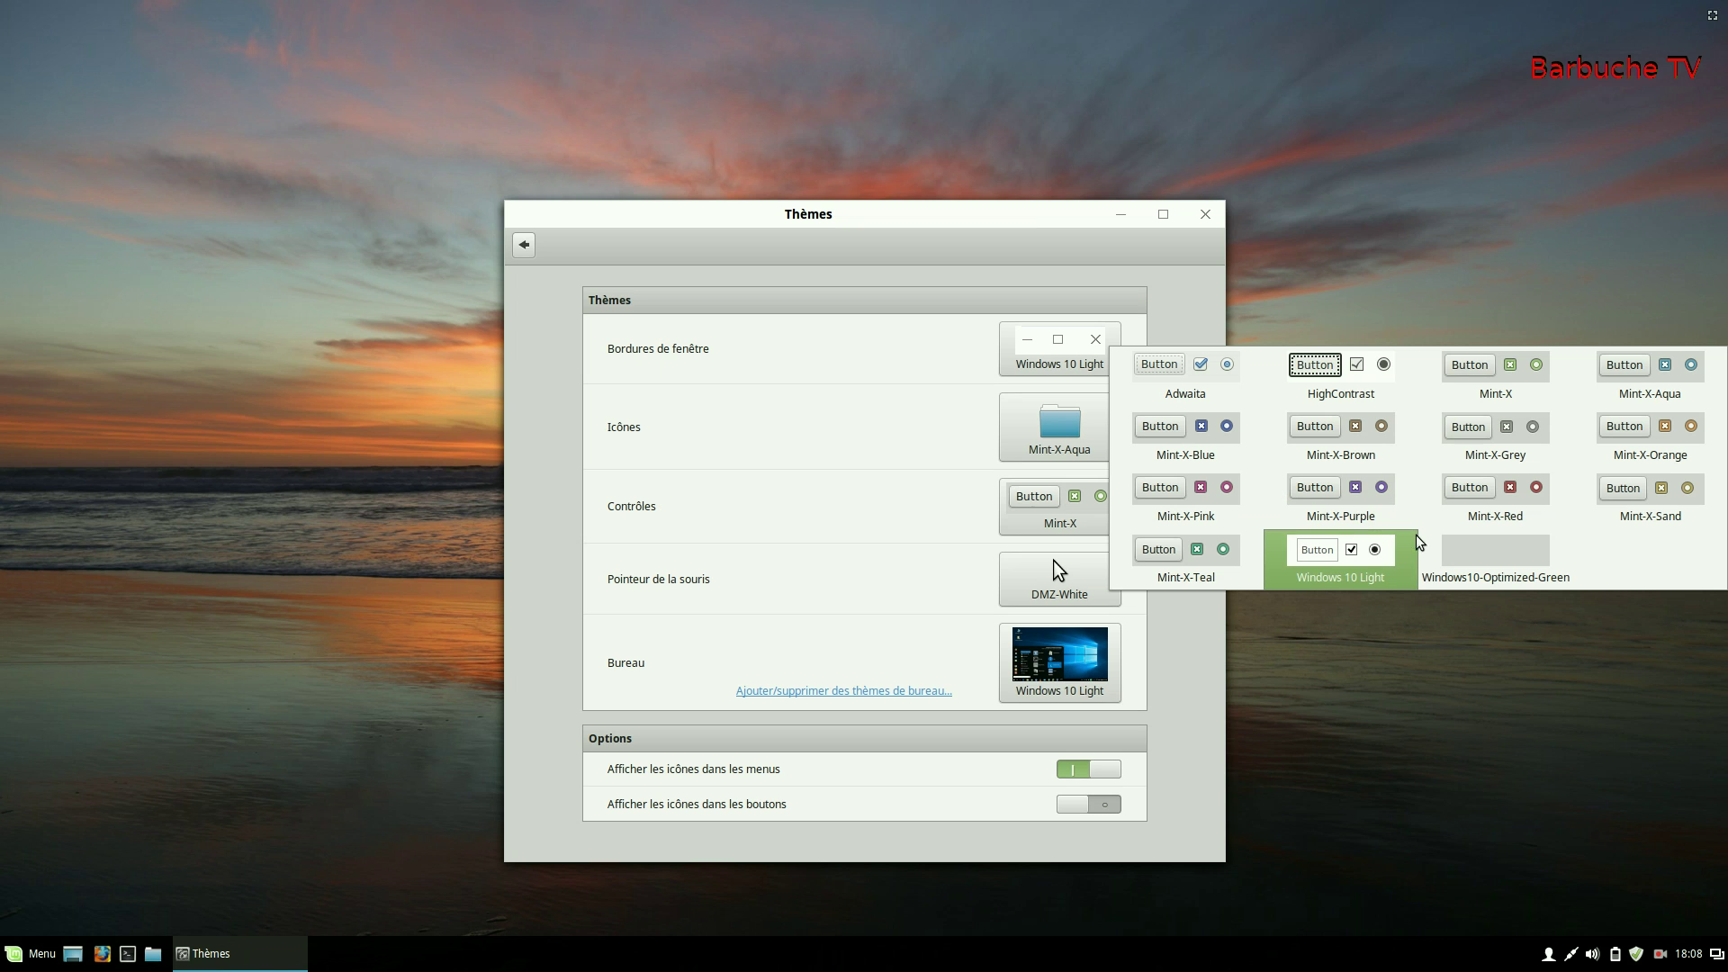
{"action": "left_click", "coordinate": [1346, 554]}
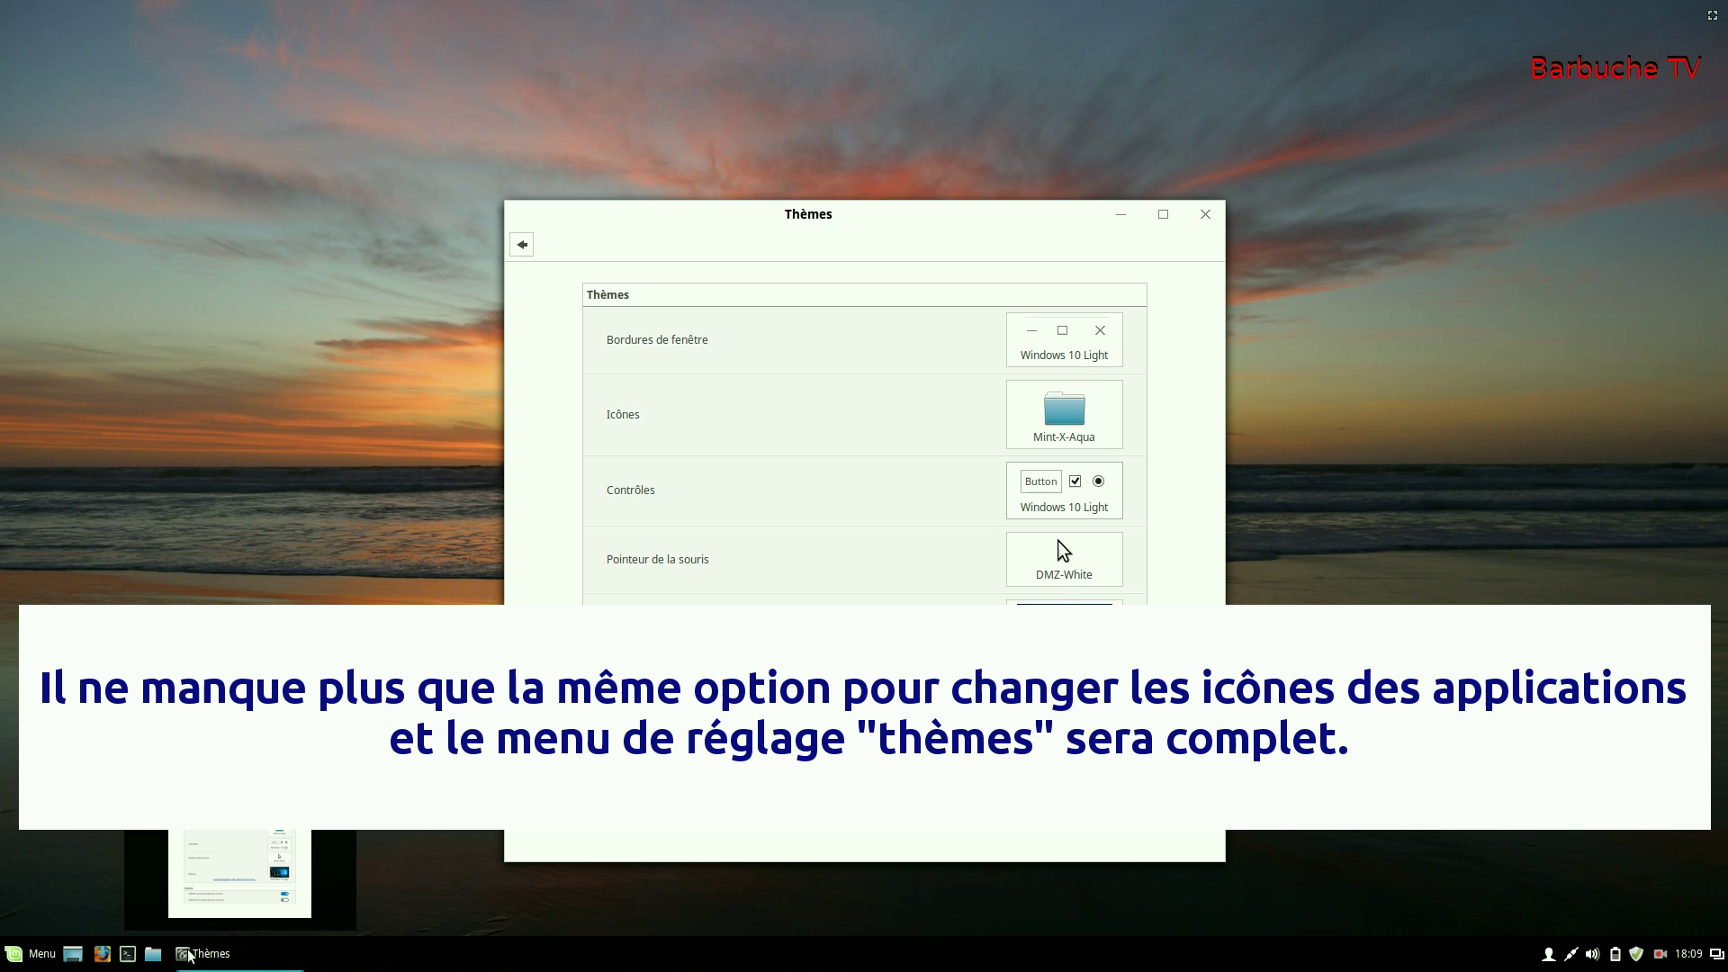
{"action": "left_click", "coordinate": [214, 965]}
{"action": "left_click", "coordinate": [213, 965]}
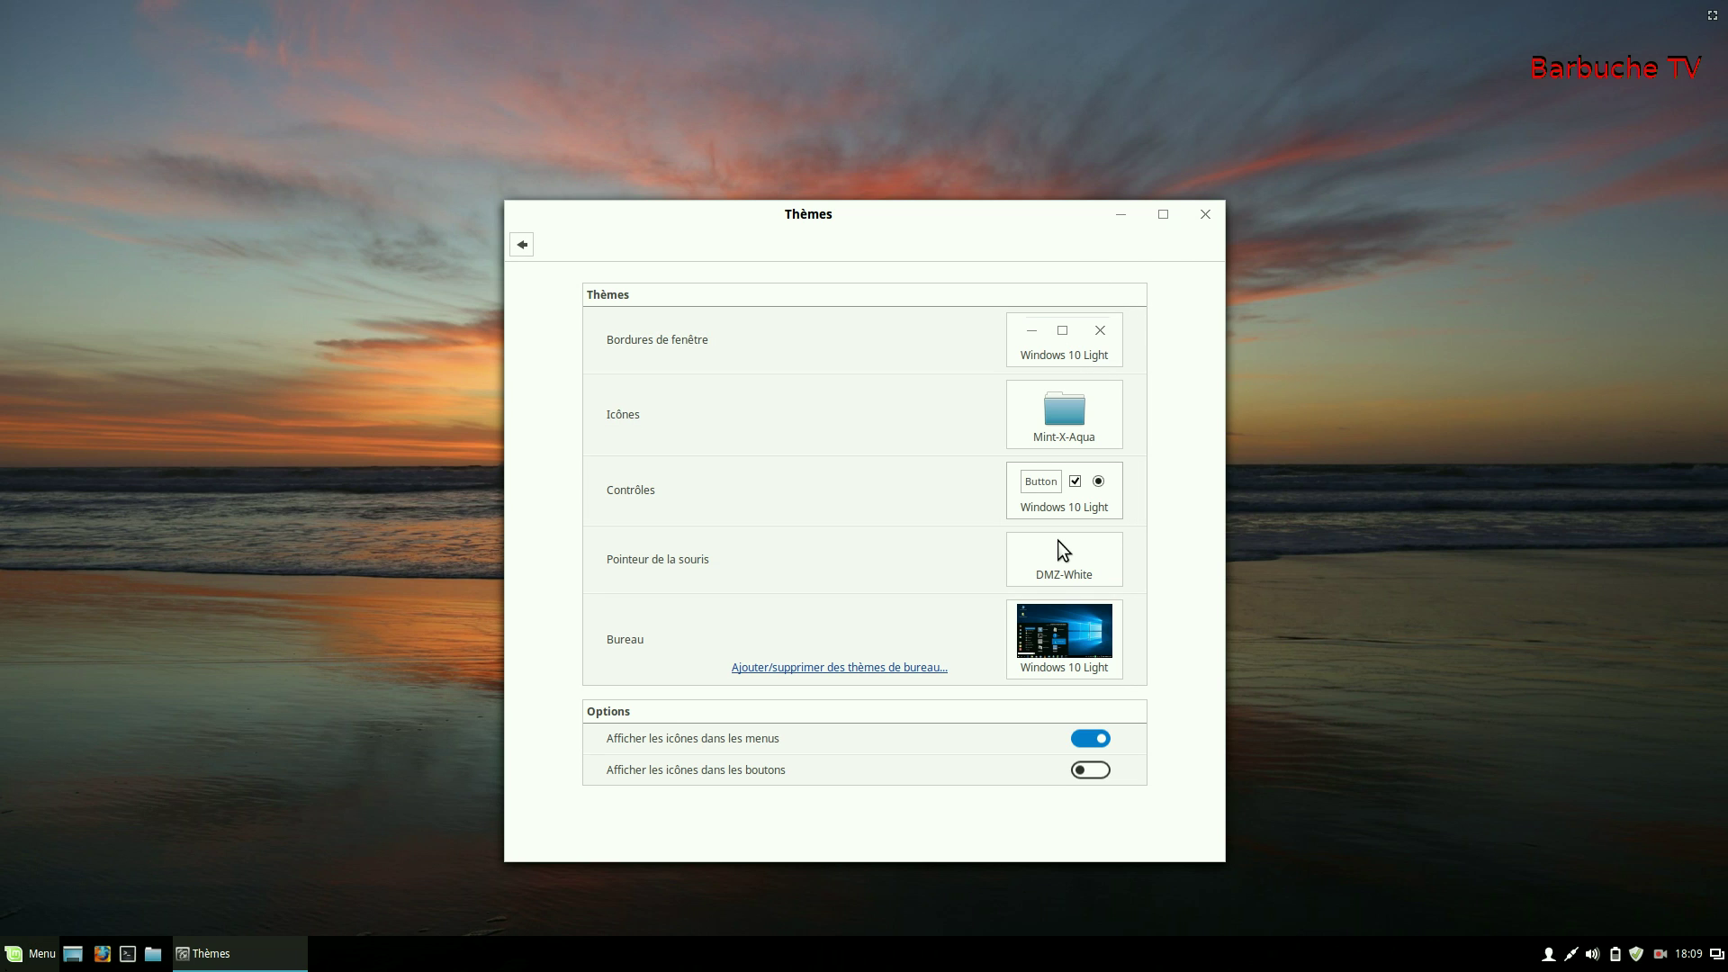
- Open the menu applet's configuration and try the custom icon option, switching it on and off again
{"action": "right_click", "coordinate": [28, 958]}
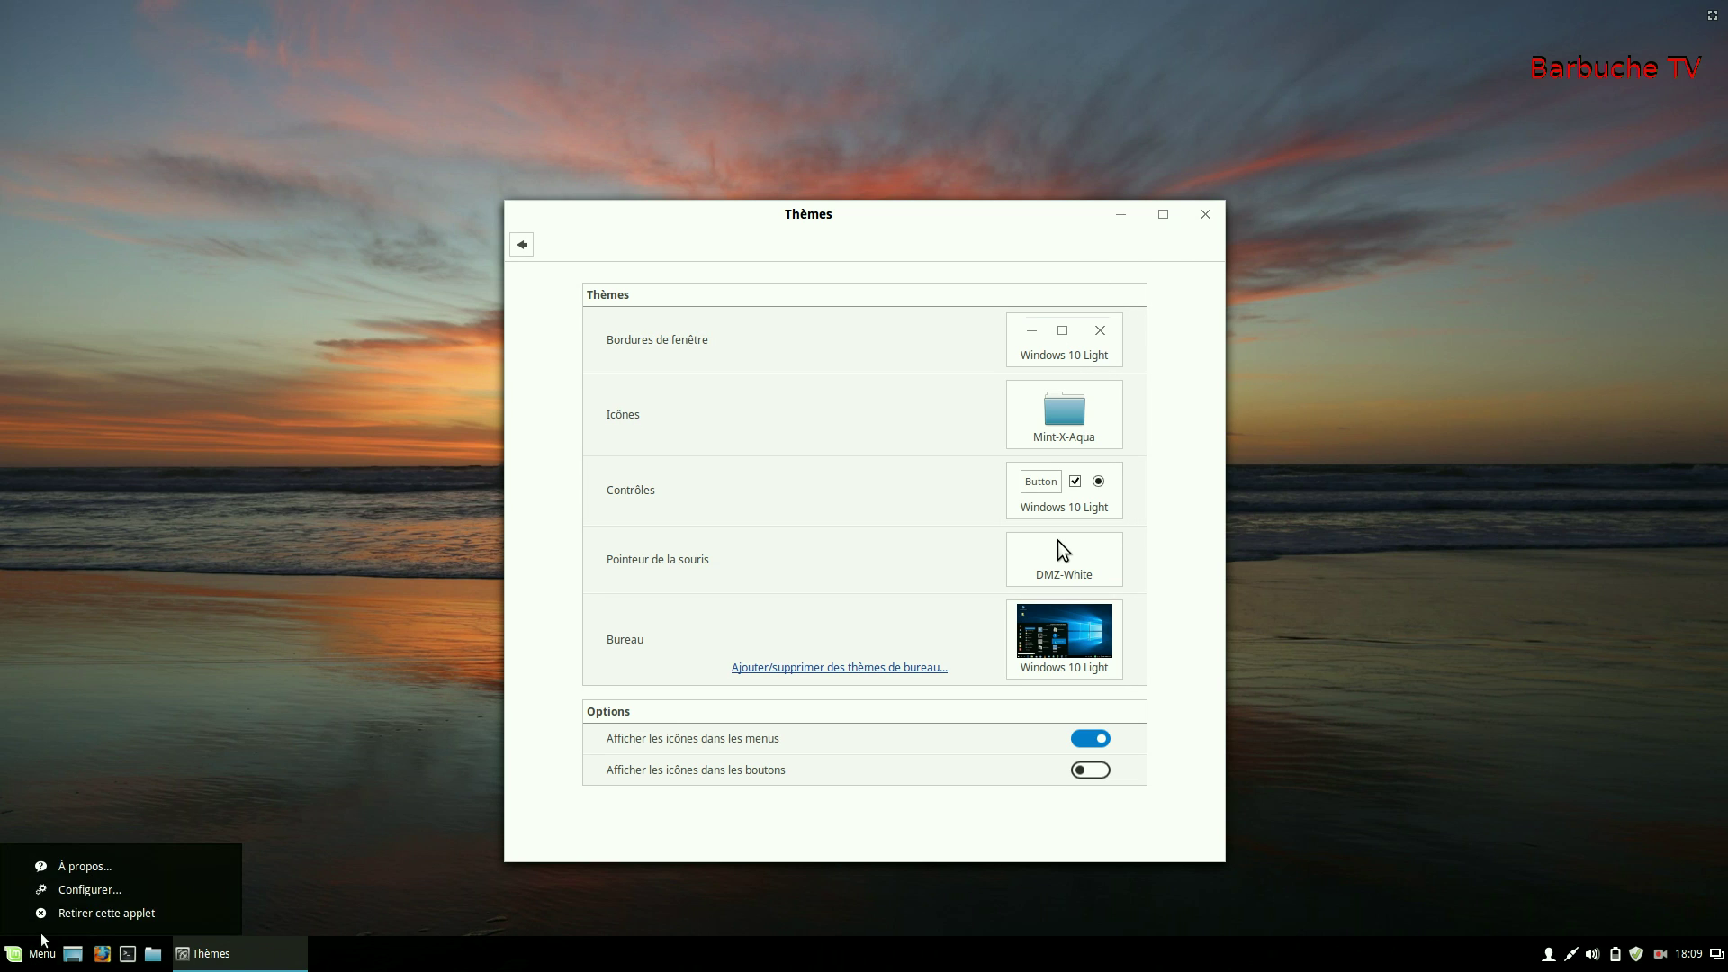
{"action": "left_click", "coordinate": [88, 891]}
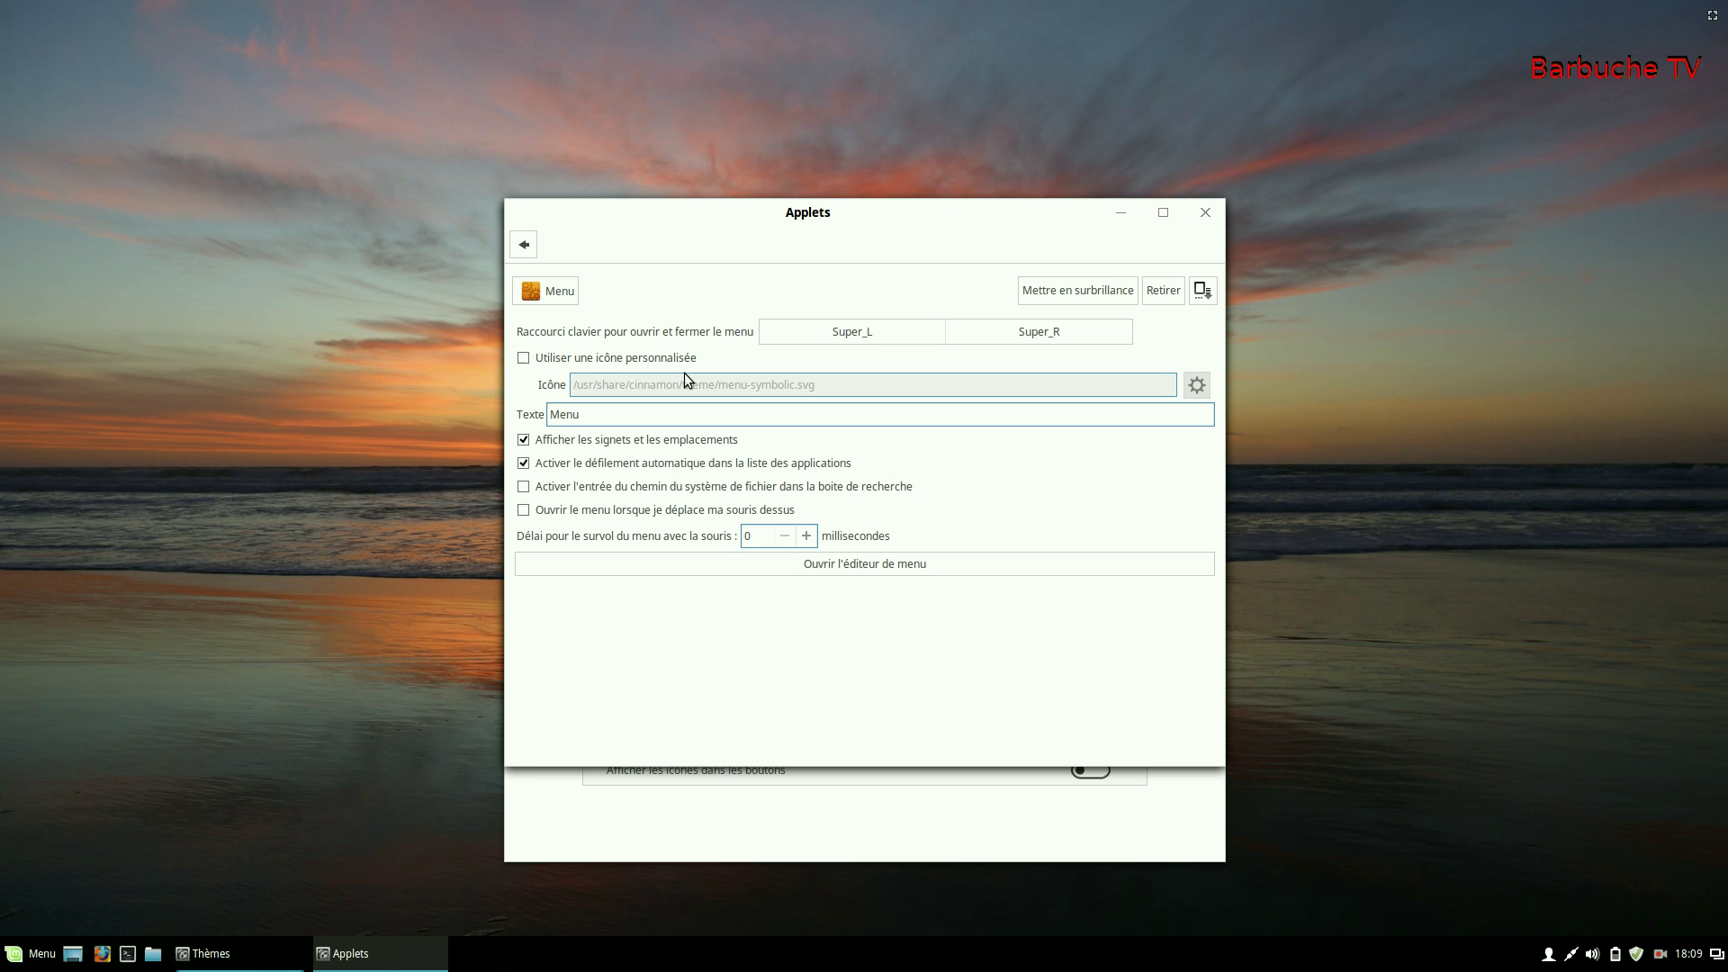
{"action": "left_click", "coordinate": [524, 359]}
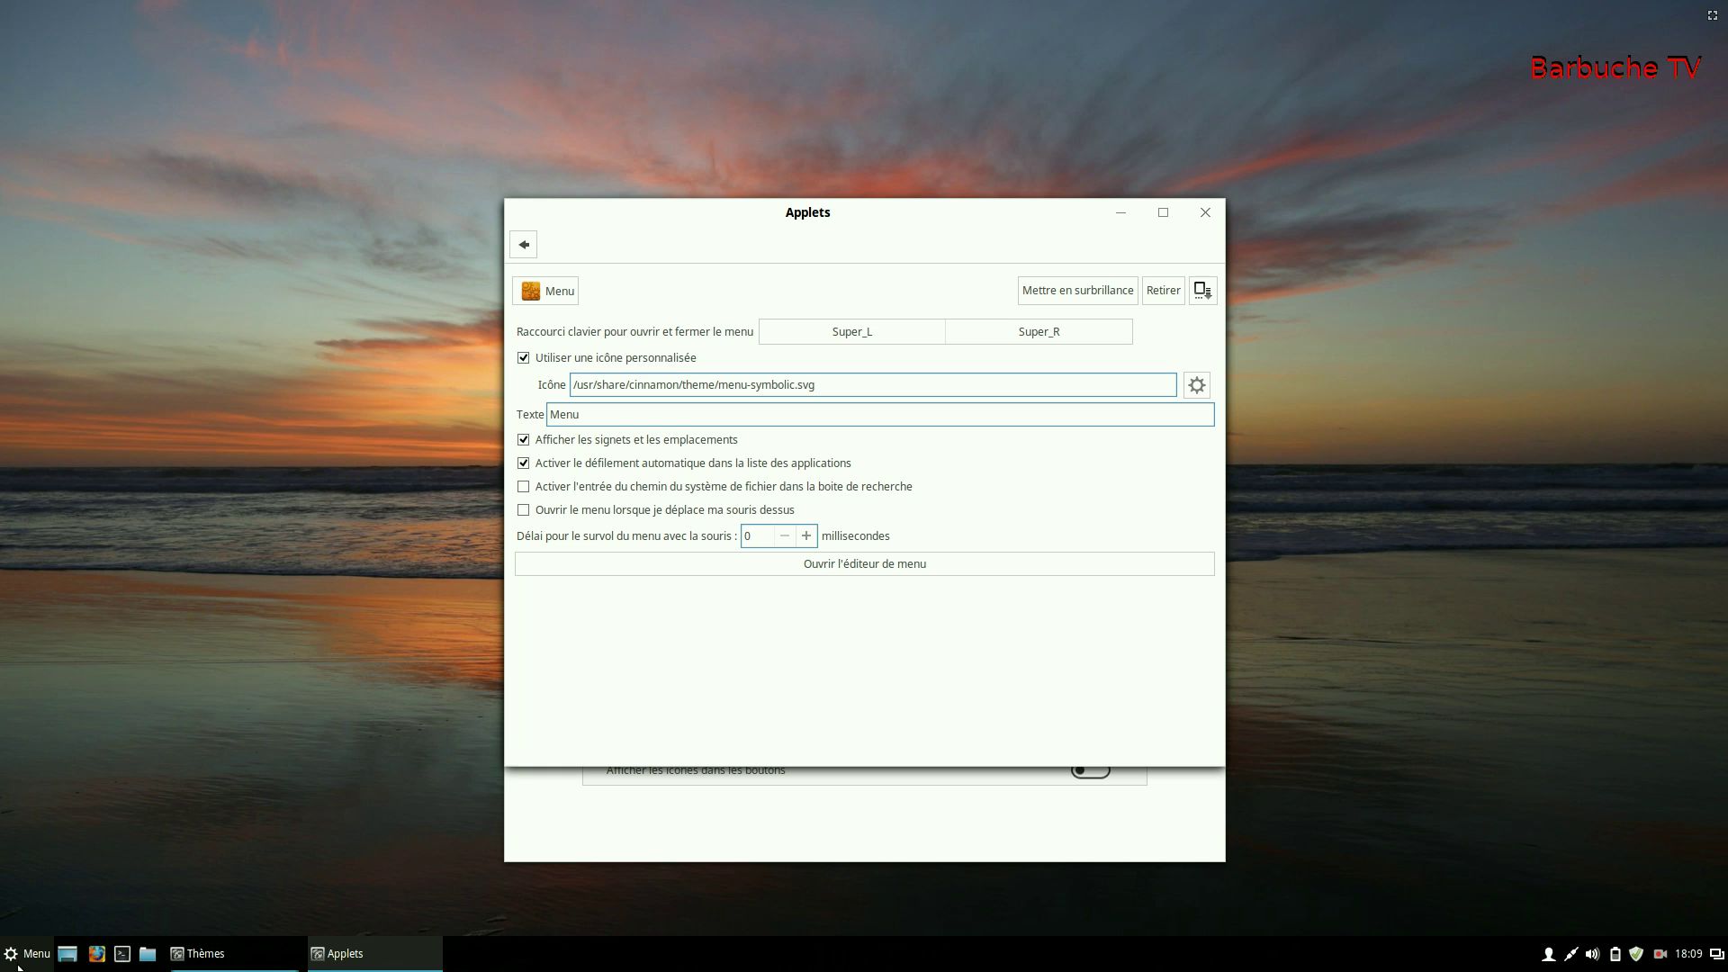
{"action": "left_click", "coordinate": [523, 359]}
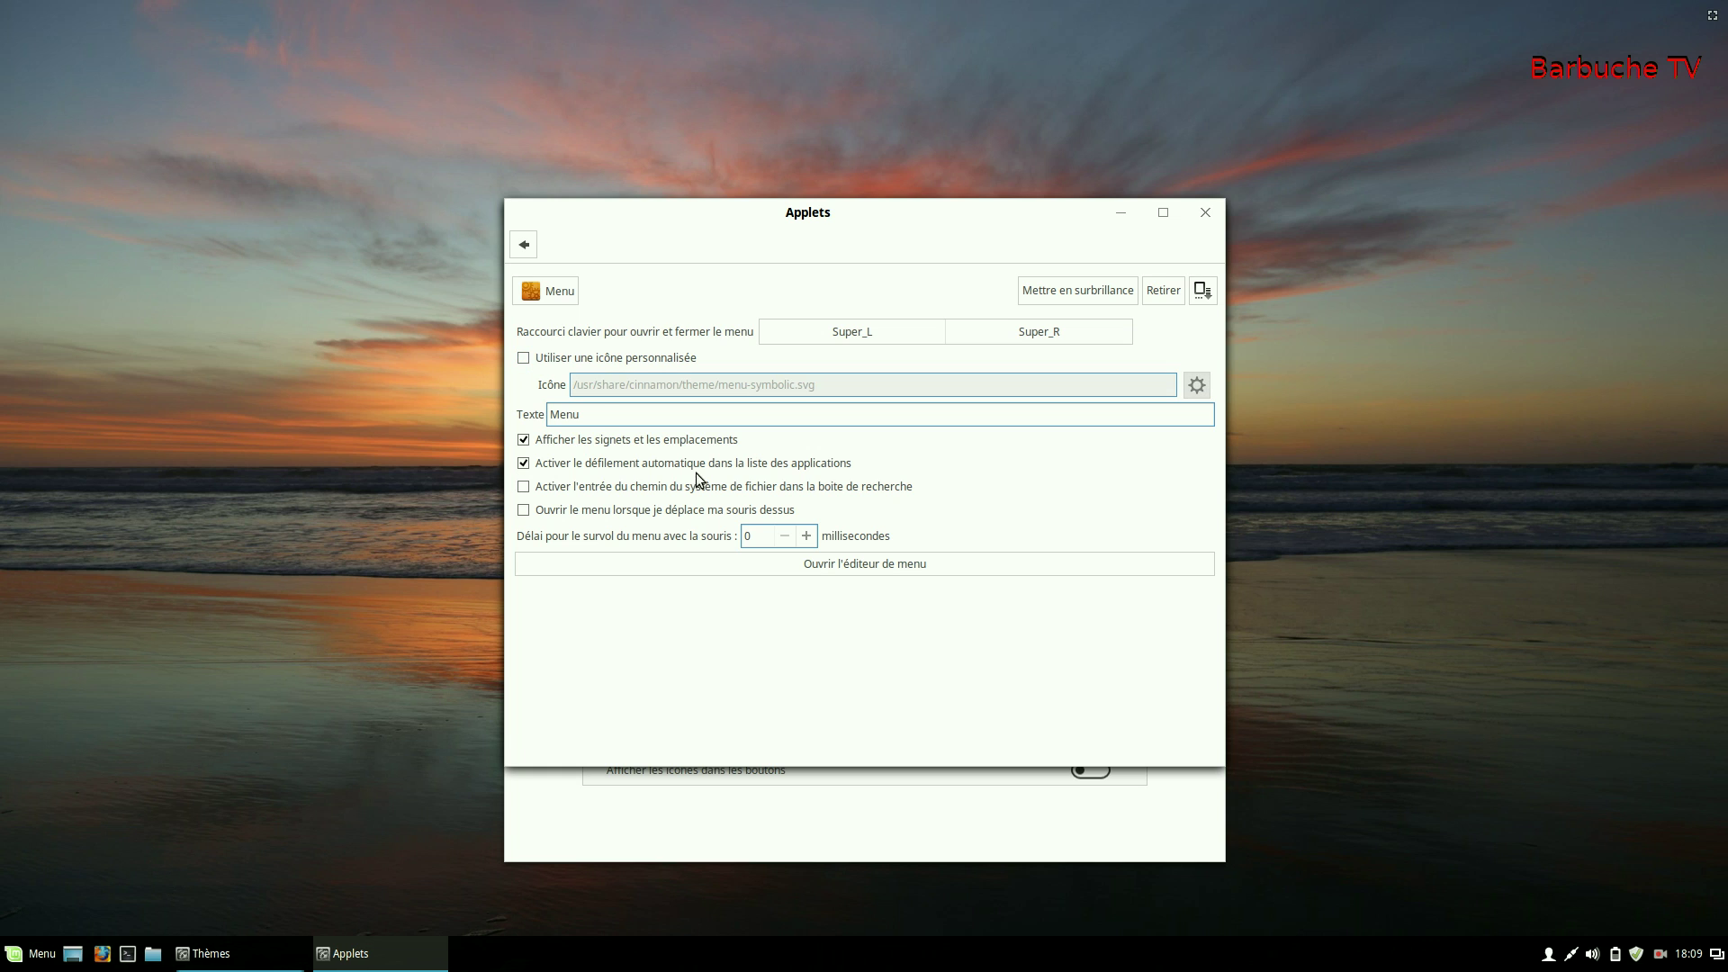
- Change the menu applet's label text to "Barbu"
{"action": "left_click_drag", "start_coordinate": [599, 412], "coordinate": [502, 423]}
{"action": "type", "text": "B"}
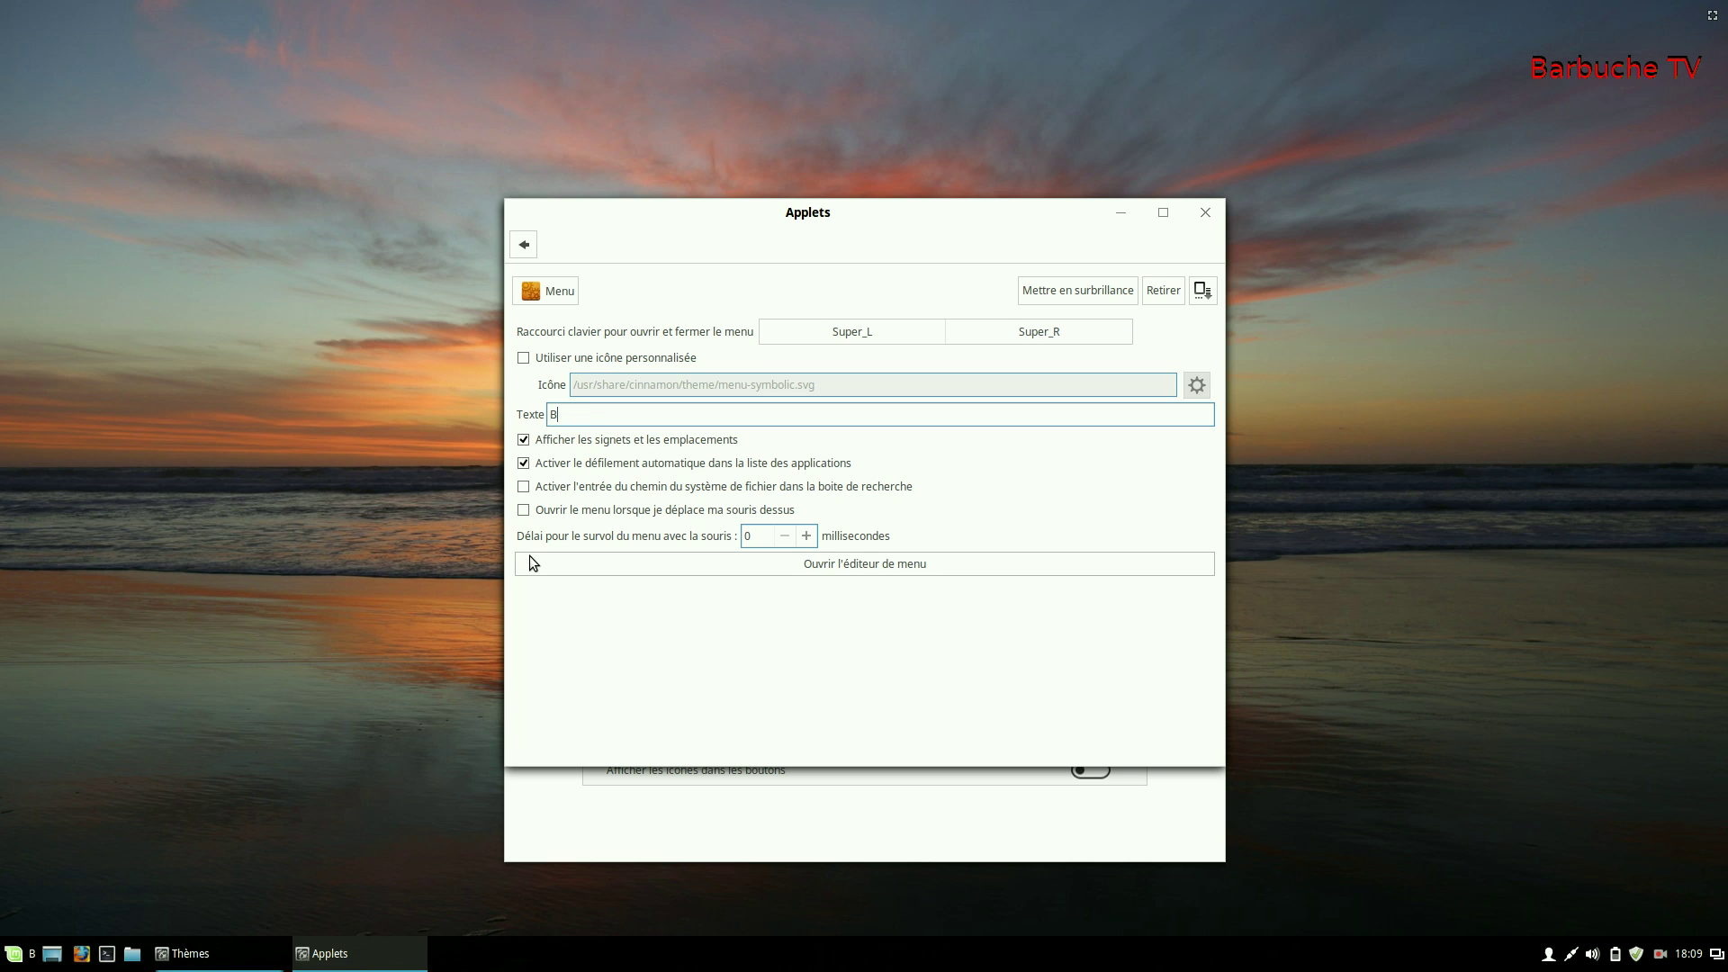
{"action": "type", "text": "arb"}
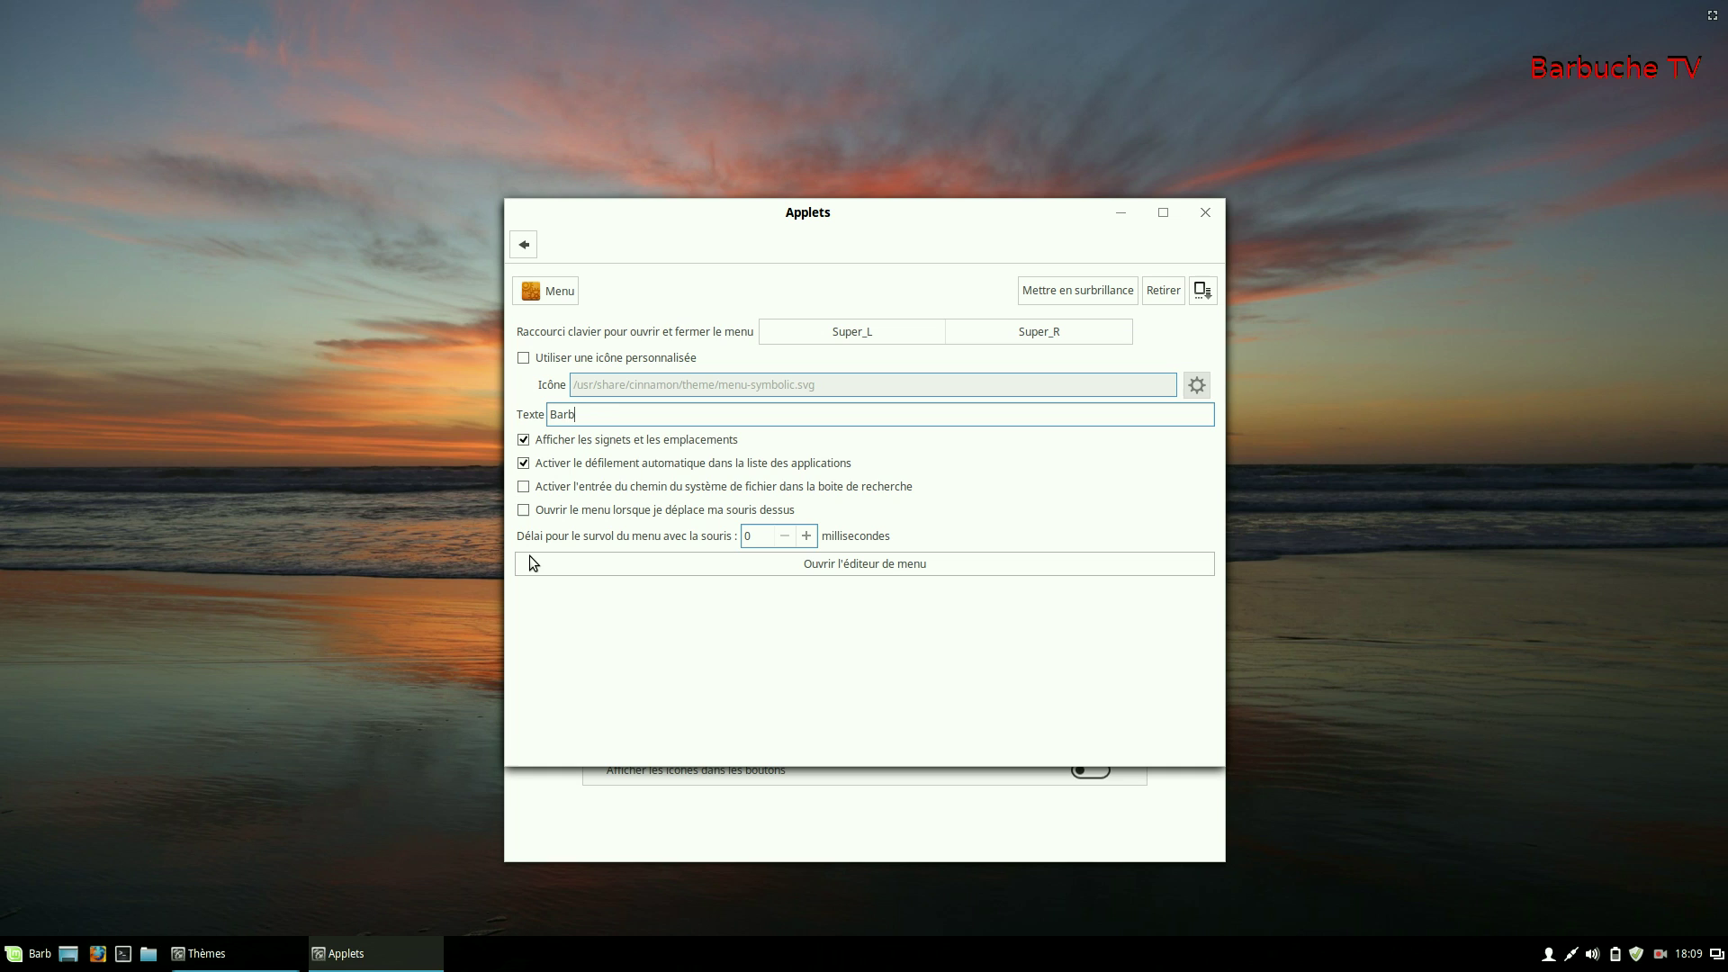
{"action": "type", "text": "u"}
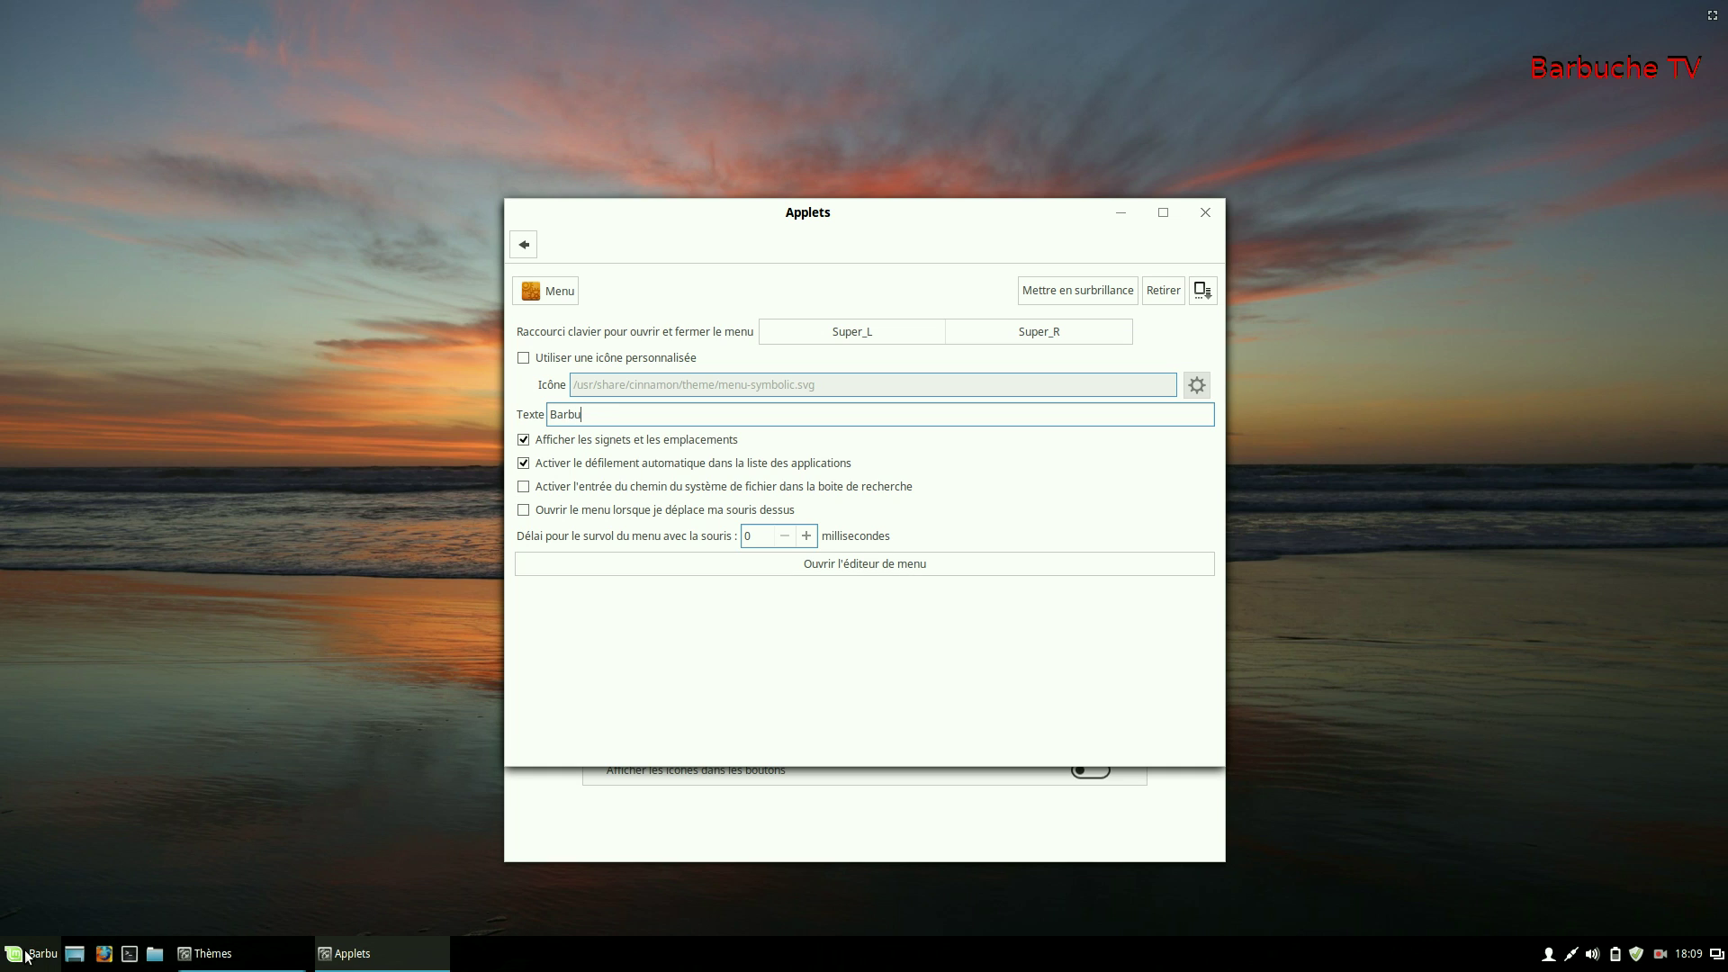
- Restore the menu applet's label text to "Menu"
{"action": "key", "text": "BackSpace"}
{"action": "key", "text": "BackSpace"}
{"action": "key", "text": "BackSpace"}
{"action": "key", "text": "BackSpace"}
{"action": "key", "text": "BackSpace"}
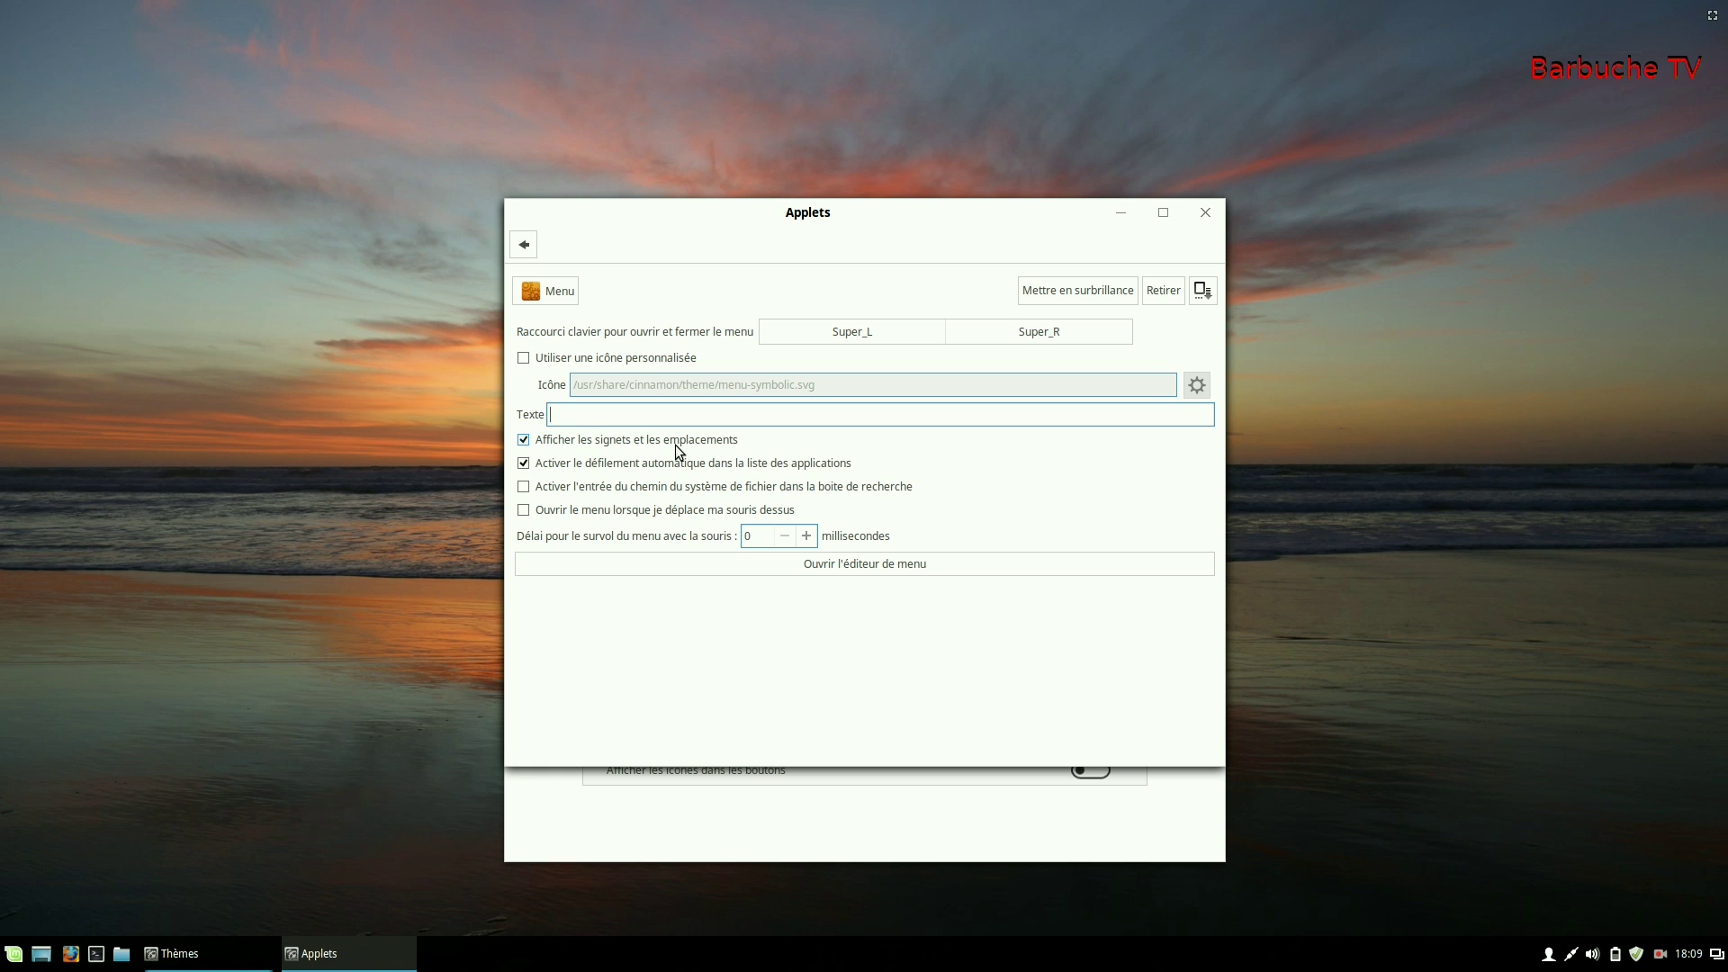
{"action": "type", "text": "Menu"}
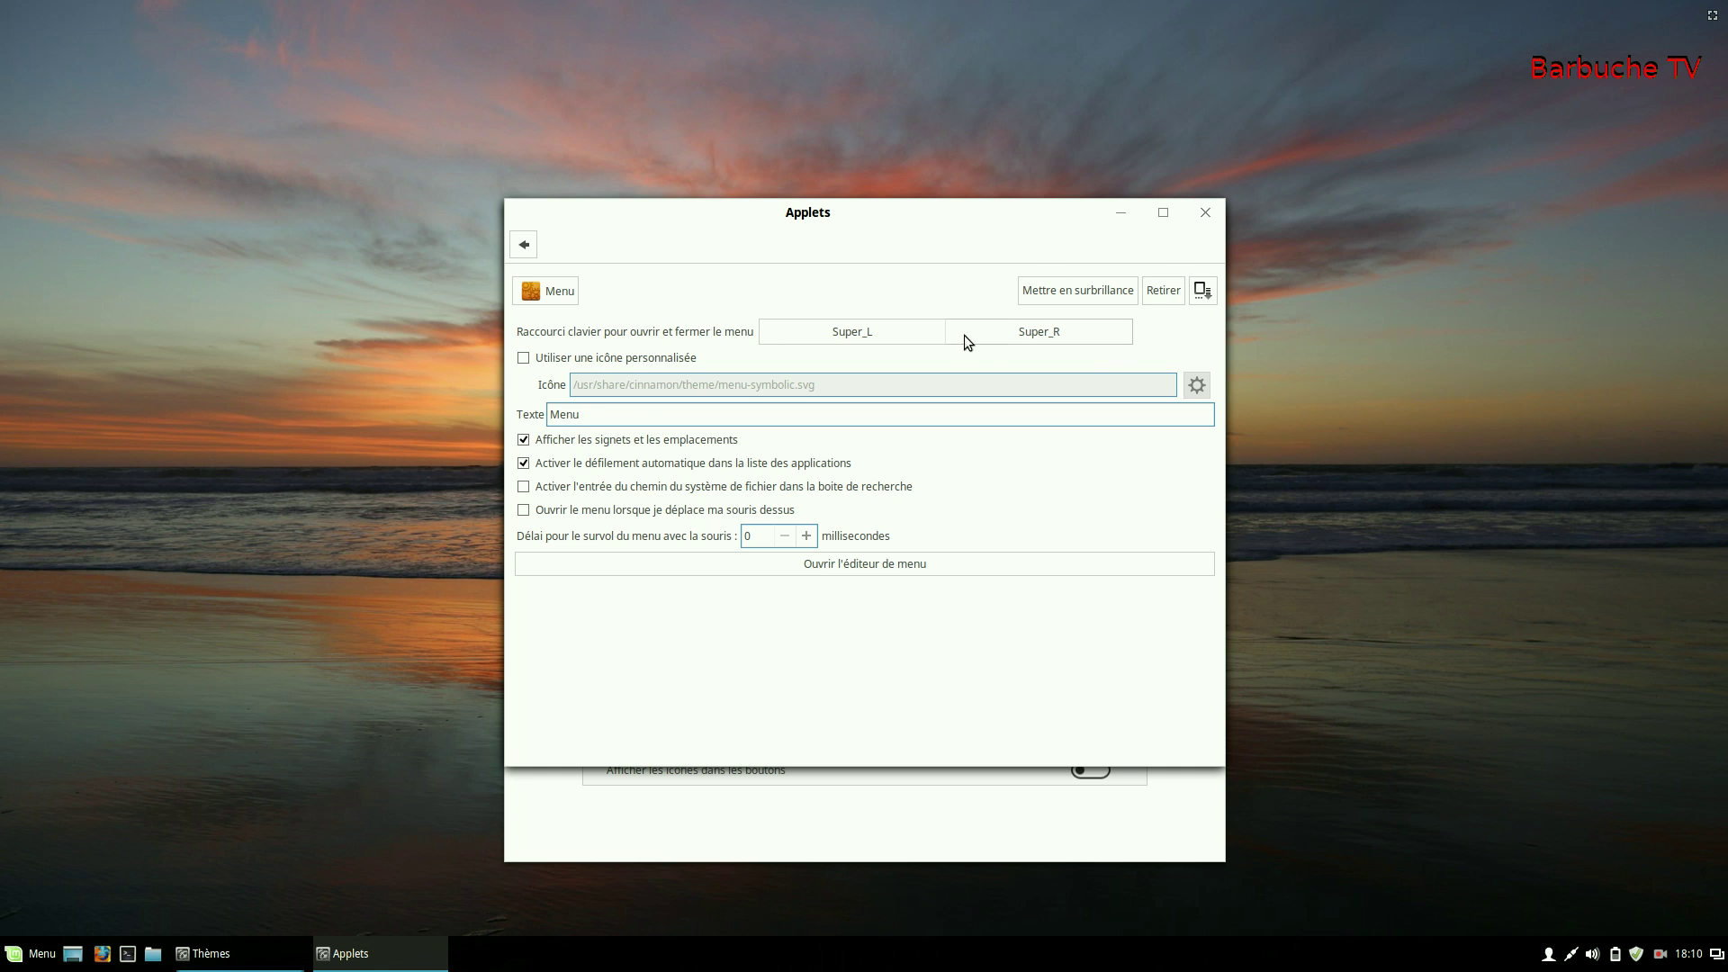
- Leave the applet configuration and close both the system settings and themes windows
{"action": "left_click", "coordinate": [523, 244]}
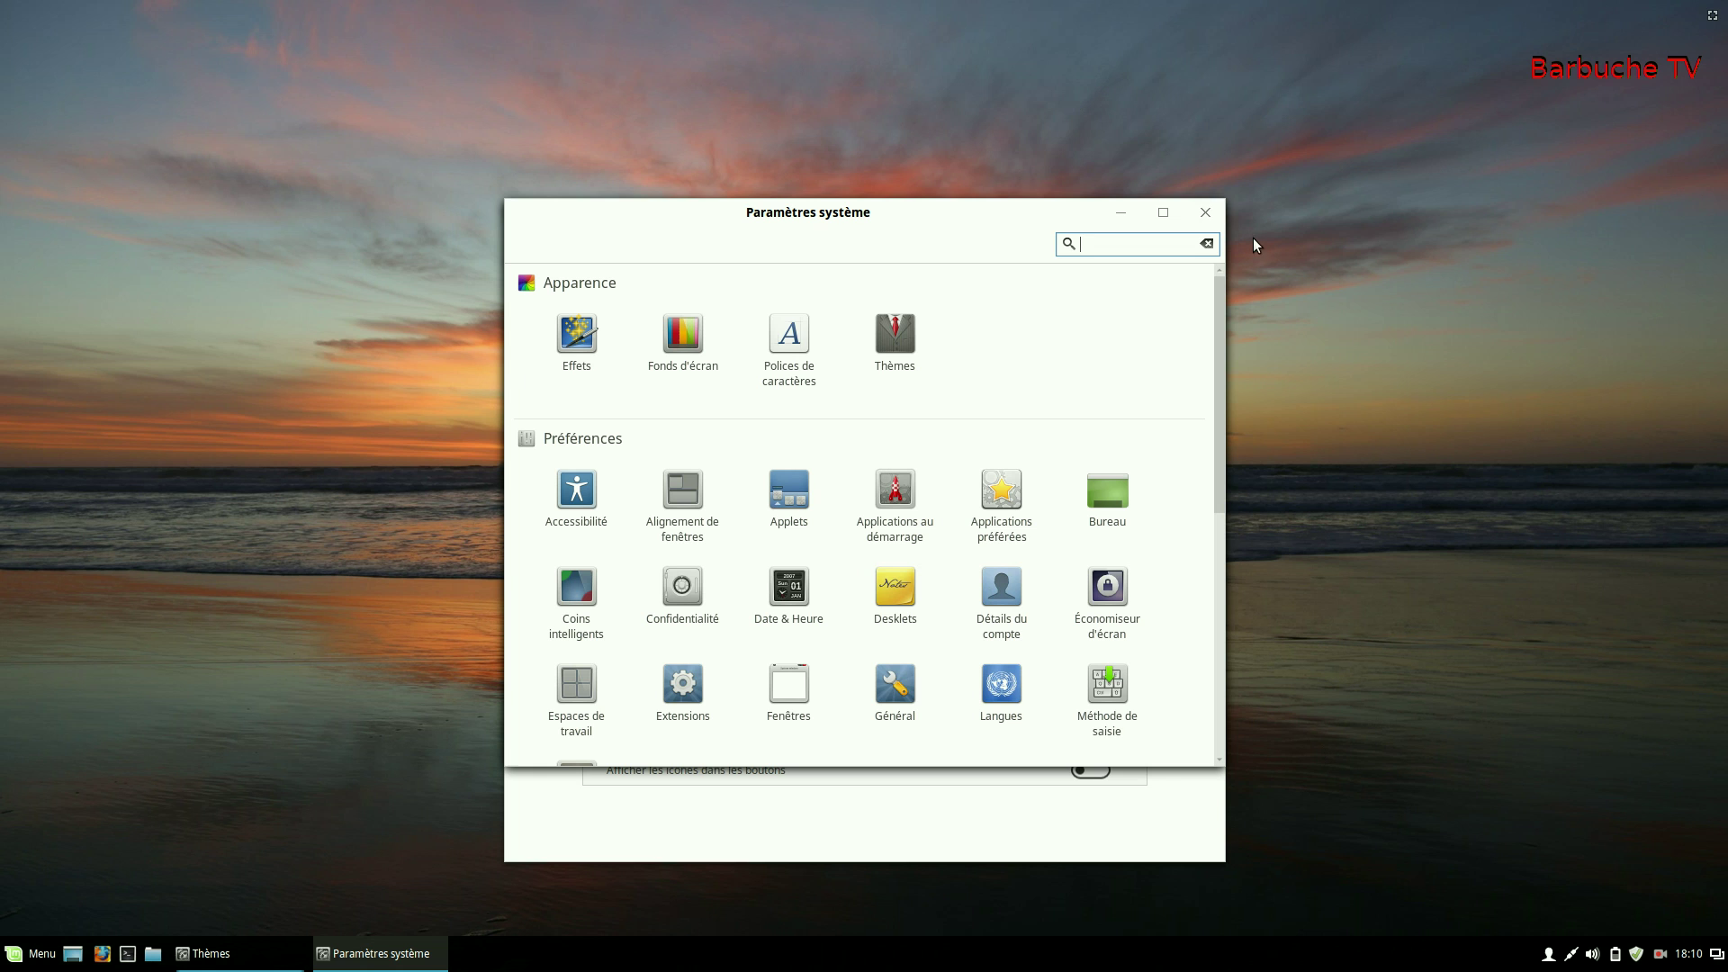
{"action": "left_click", "coordinate": [1204, 216]}
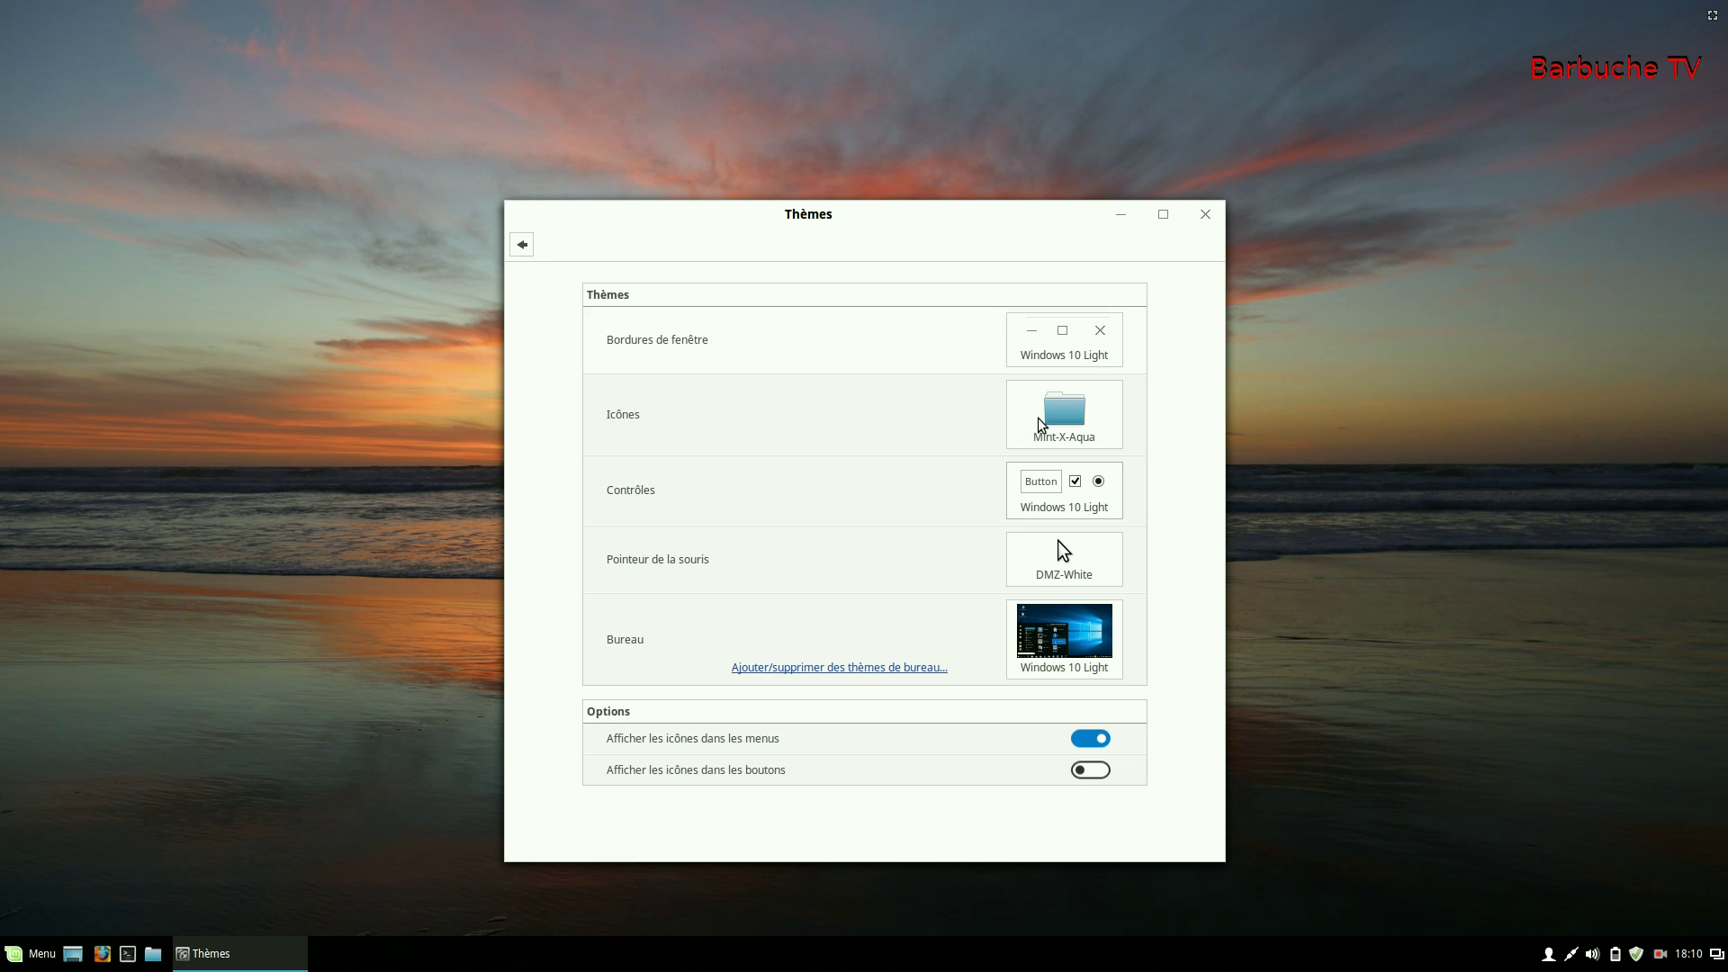
{"action": "left_click", "coordinate": [1204, 216]}
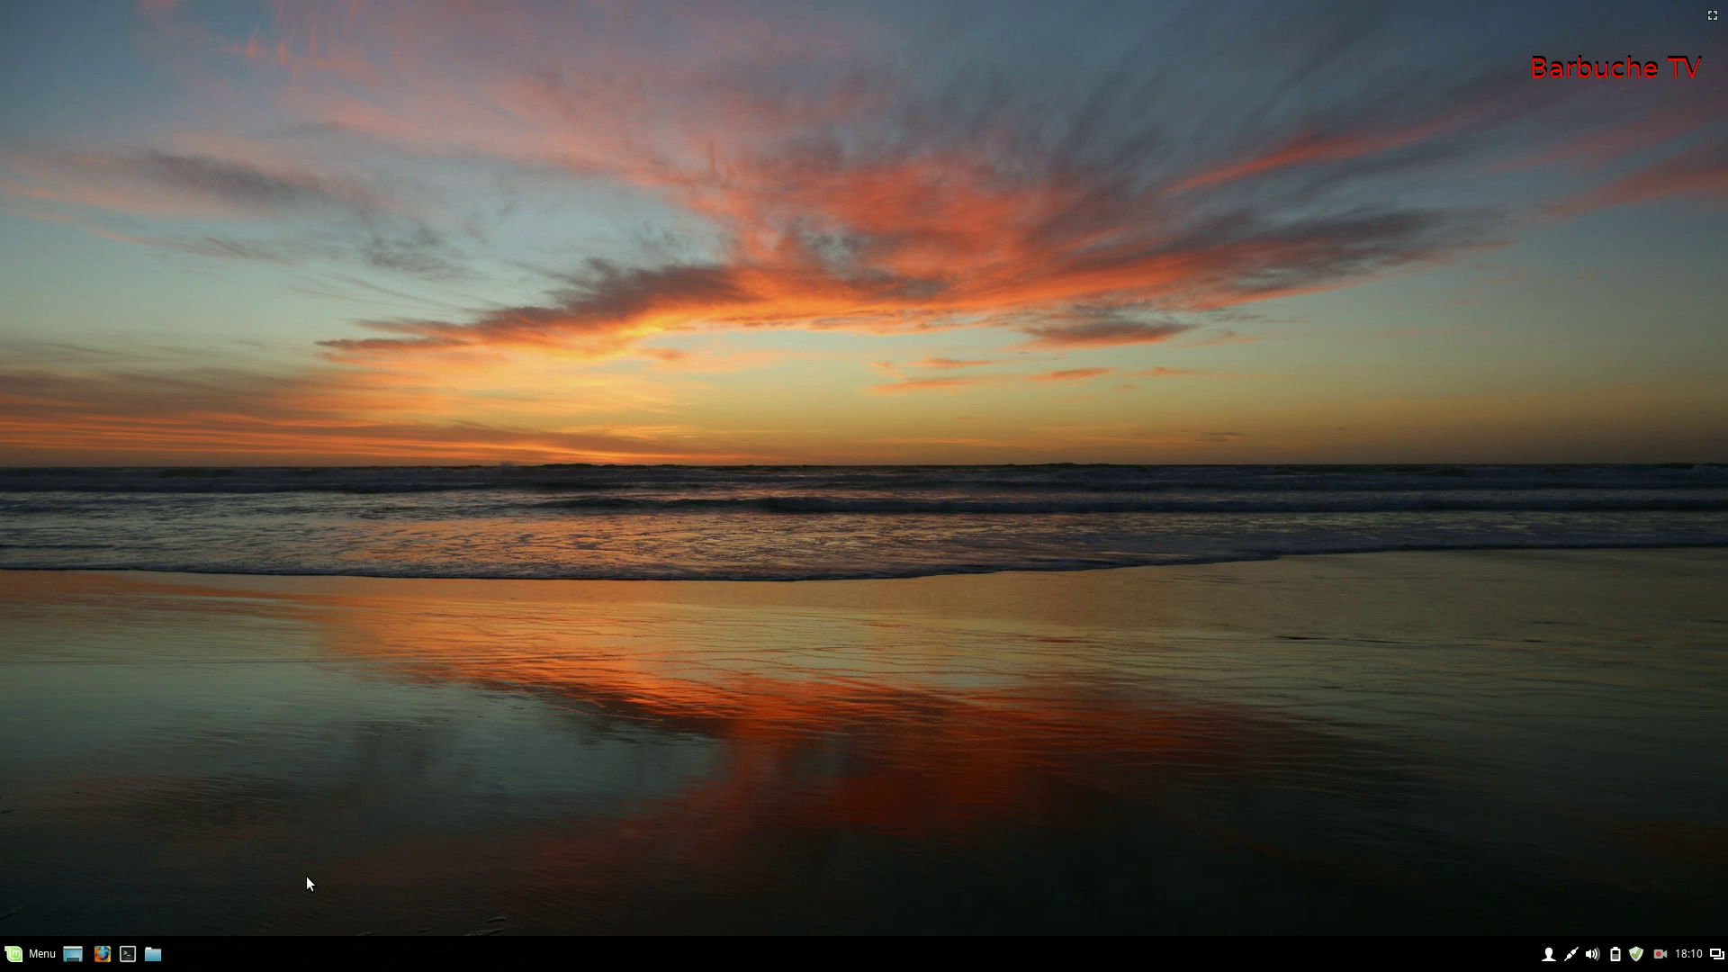
- Open the home folder in the file manager, enlarge its window and move it towards the desktop's upper left
{"action": "left_click", "coordinate": [161, 961]}
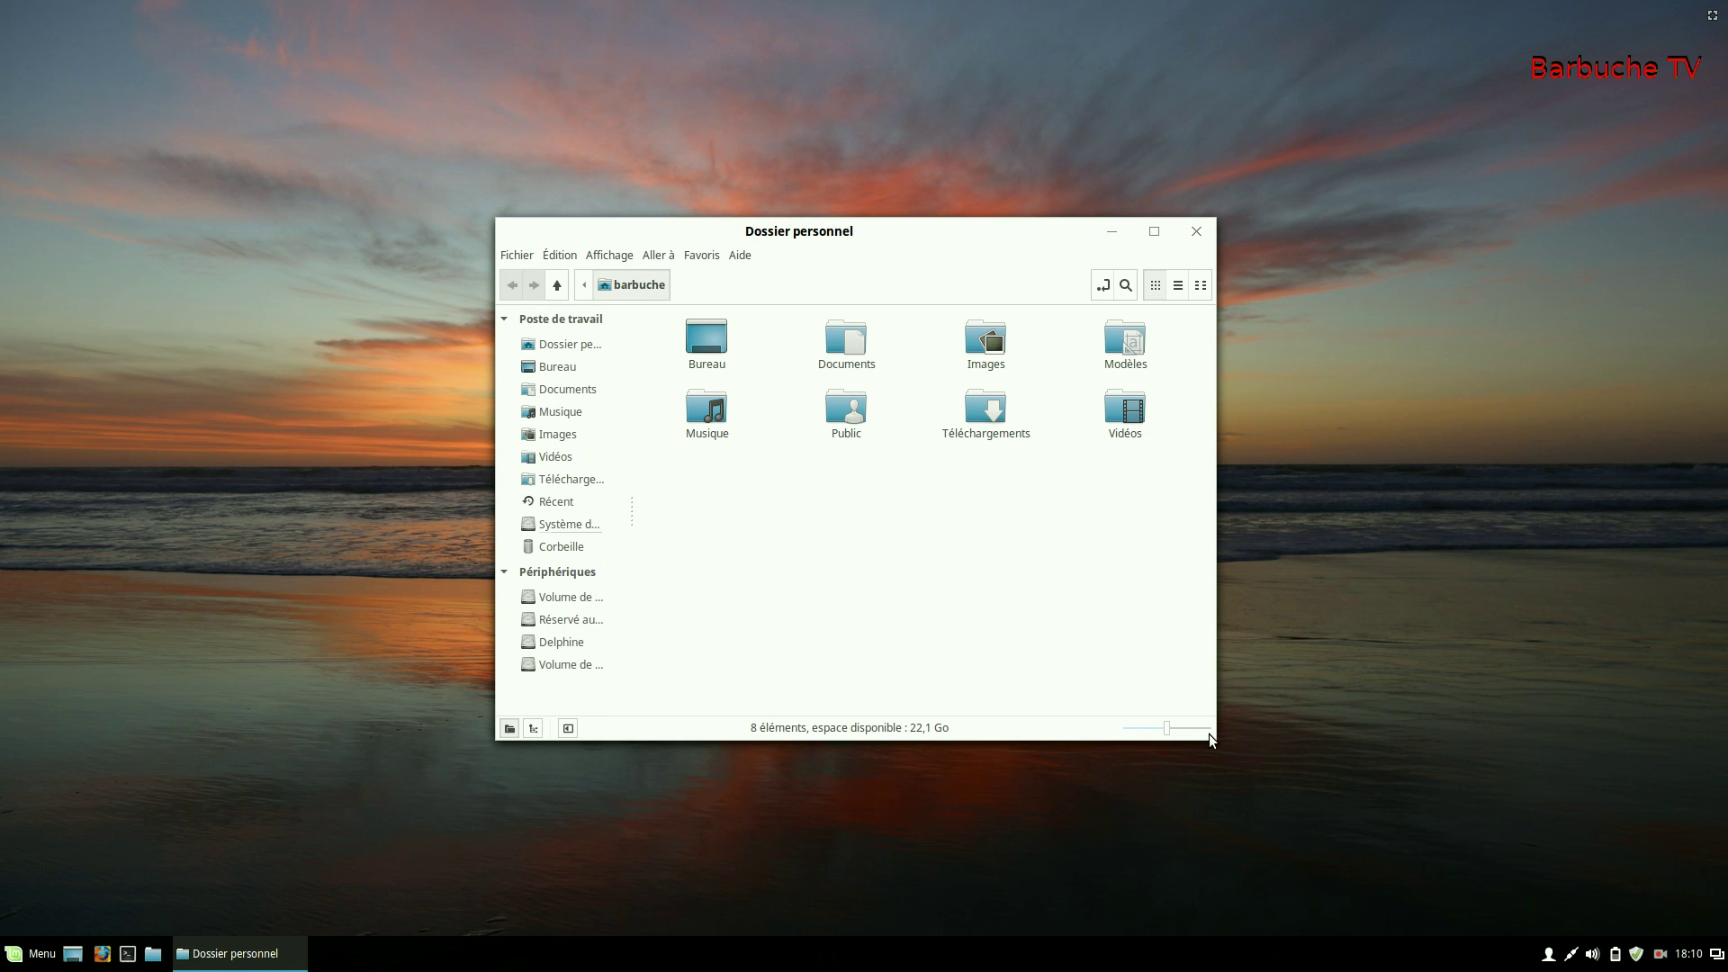
{"action": "left_click_drag", "start_coordinate": [1217, 741], "coordinate": [1533, 888]}
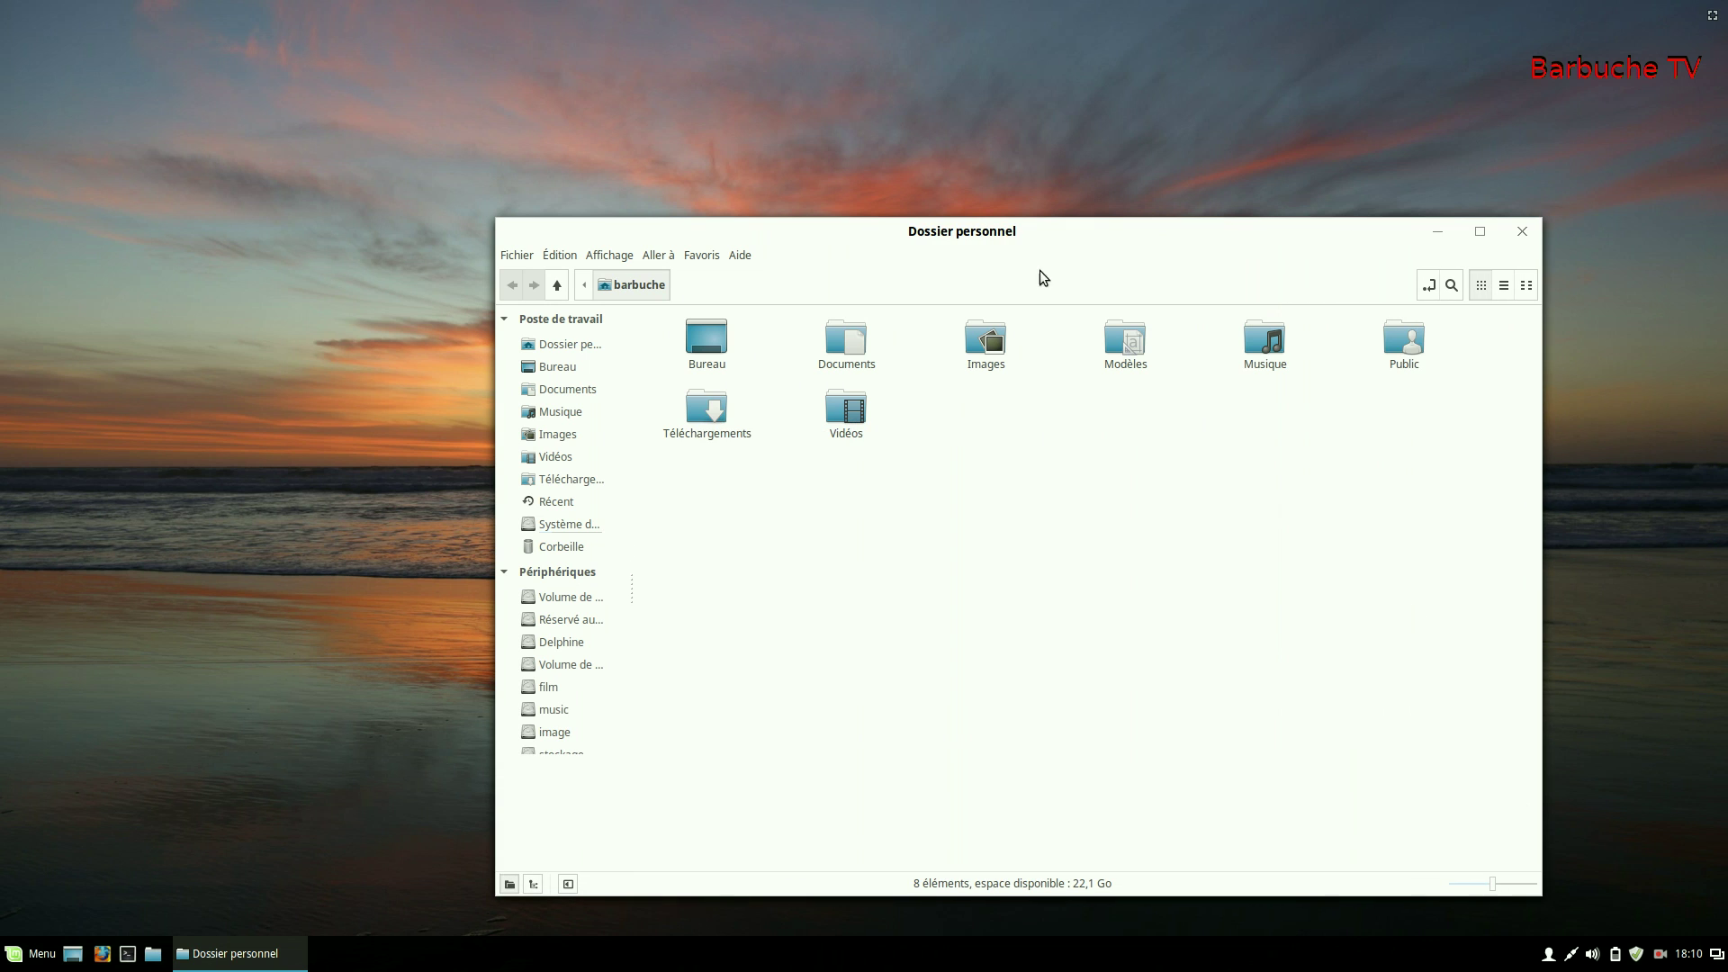
{"action": "left_click_drag", "start_coordinate": [963, 231], "coordinate": [741, 99]}
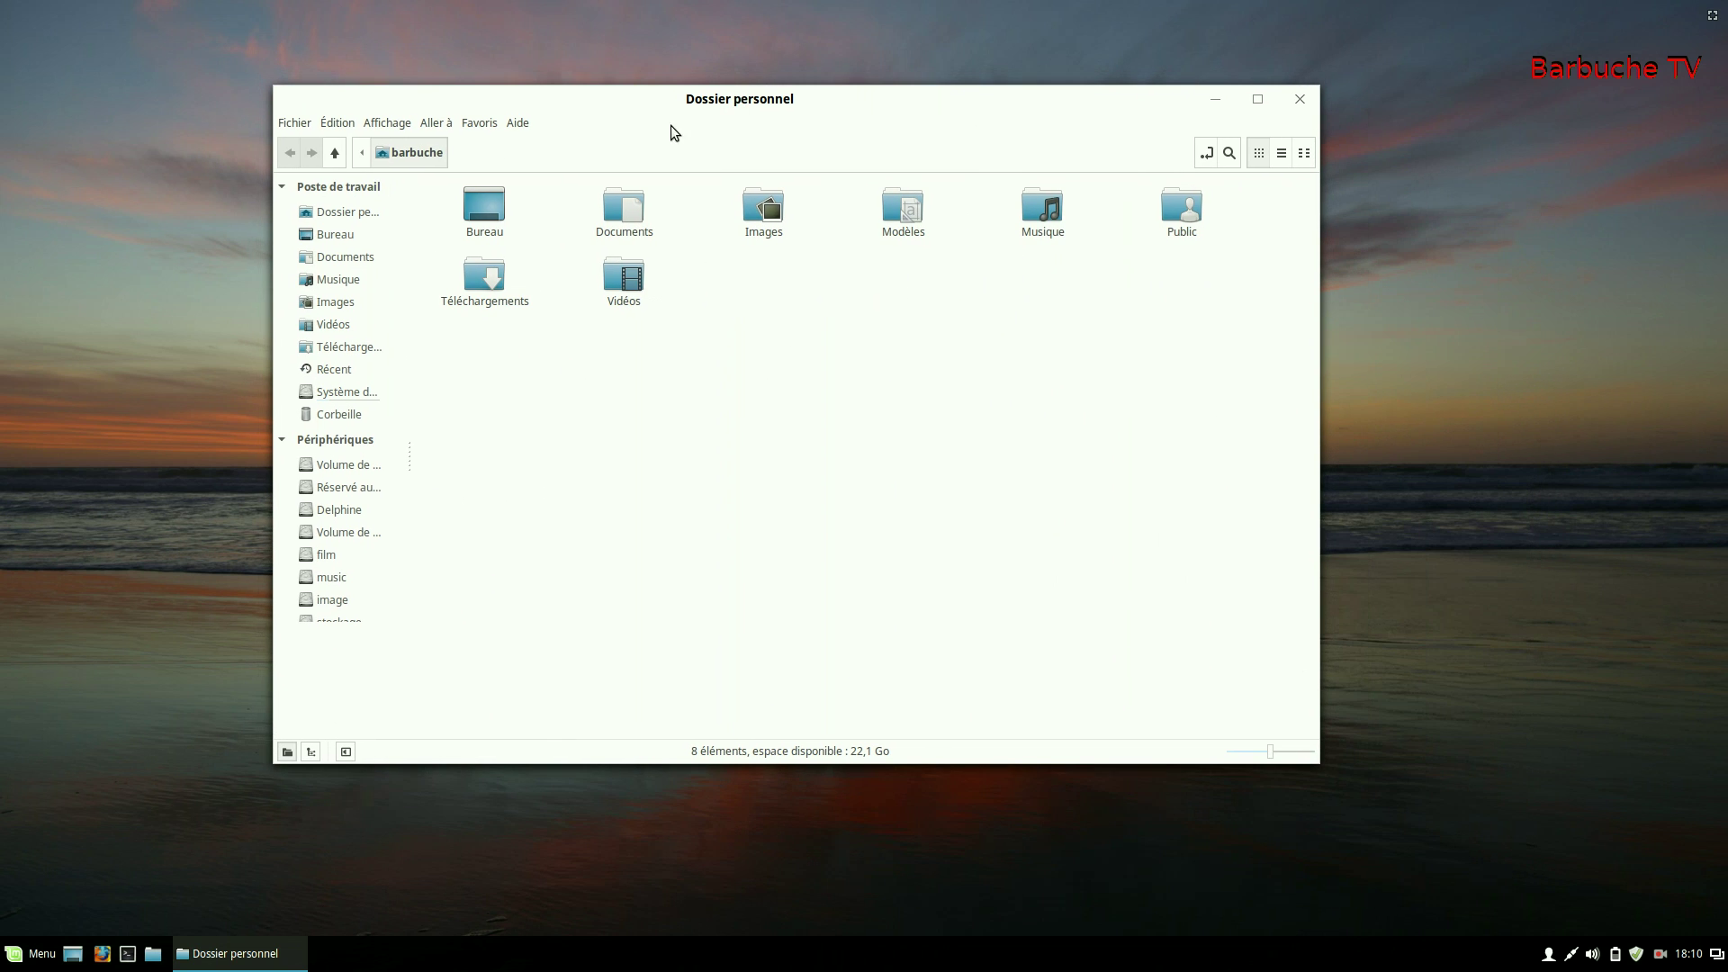
- View the file manager's about information and close it
{"action": "left_click", "coordinate": [512, 124]}
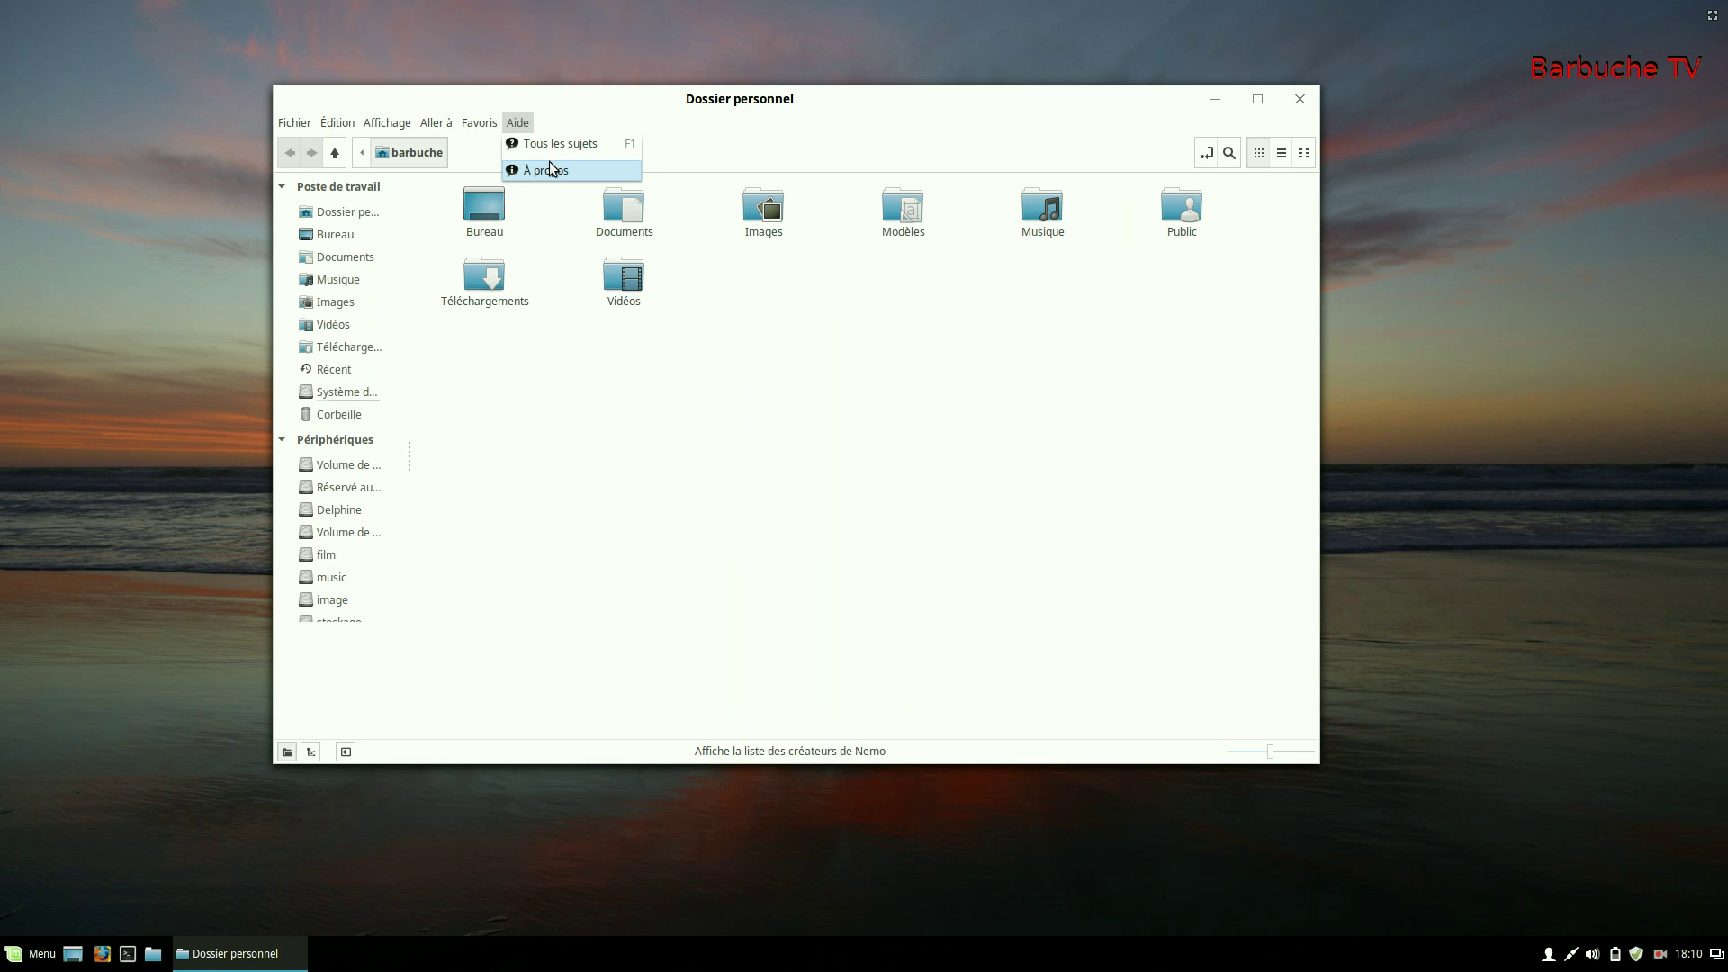
{"action": "left_click", "coordinate": [538, 170]}
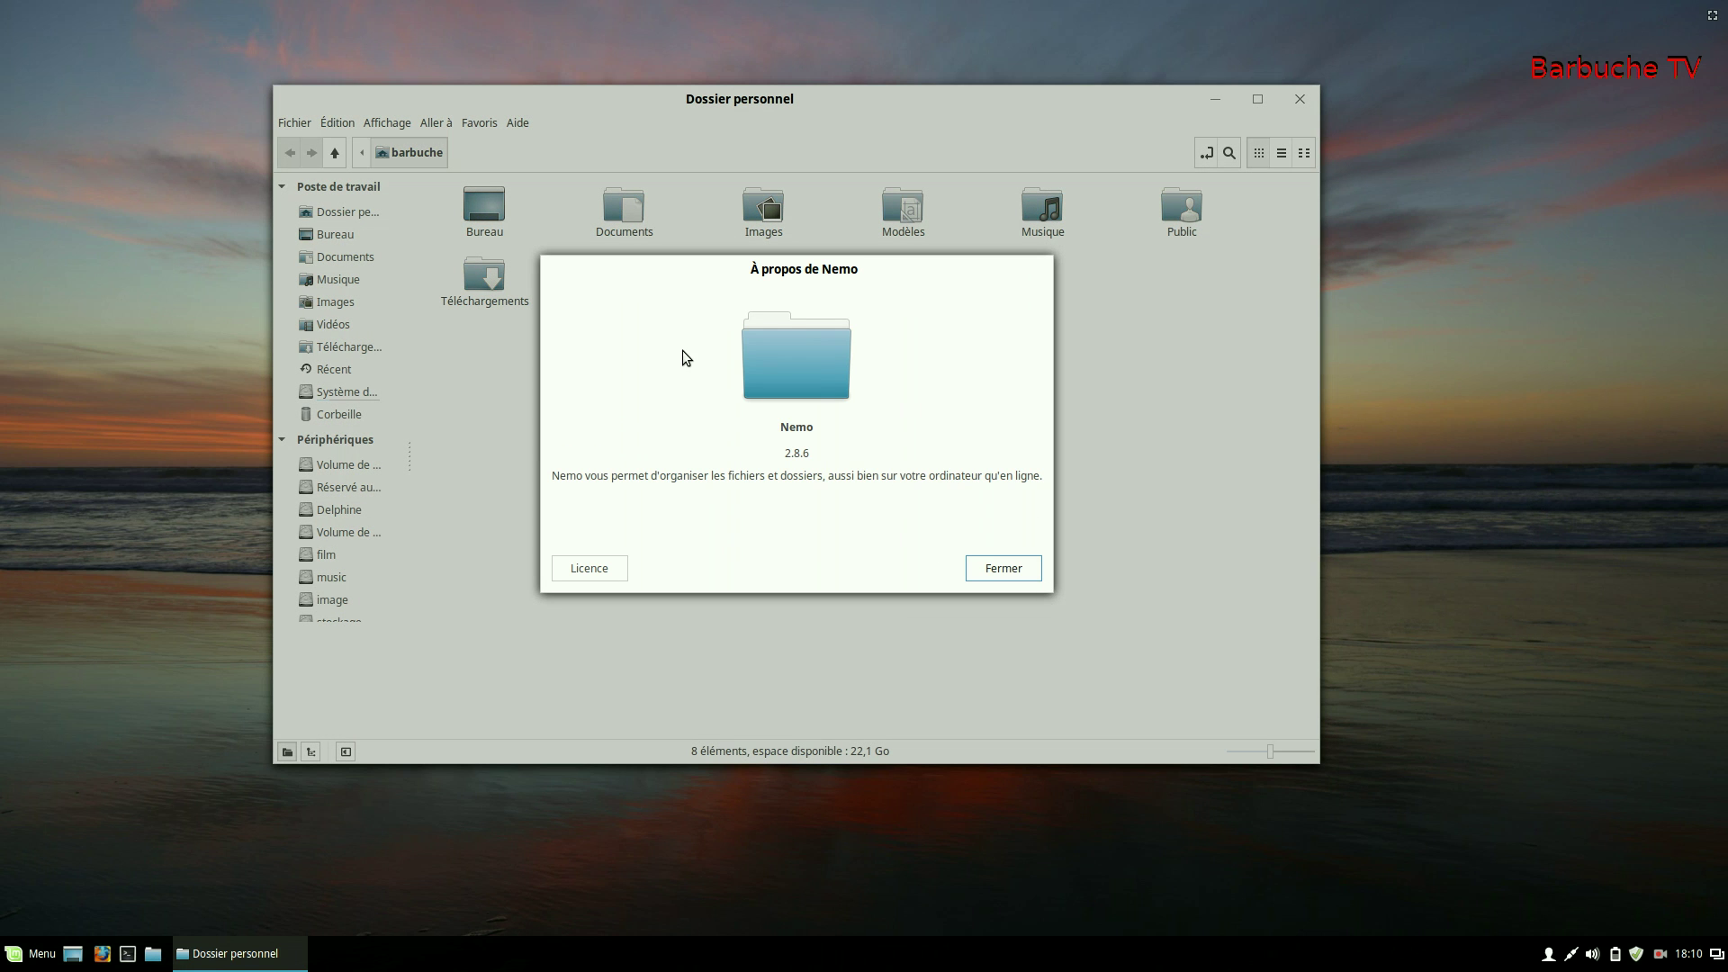
{"action": "left_click", "coordinate": [1001, 570]}
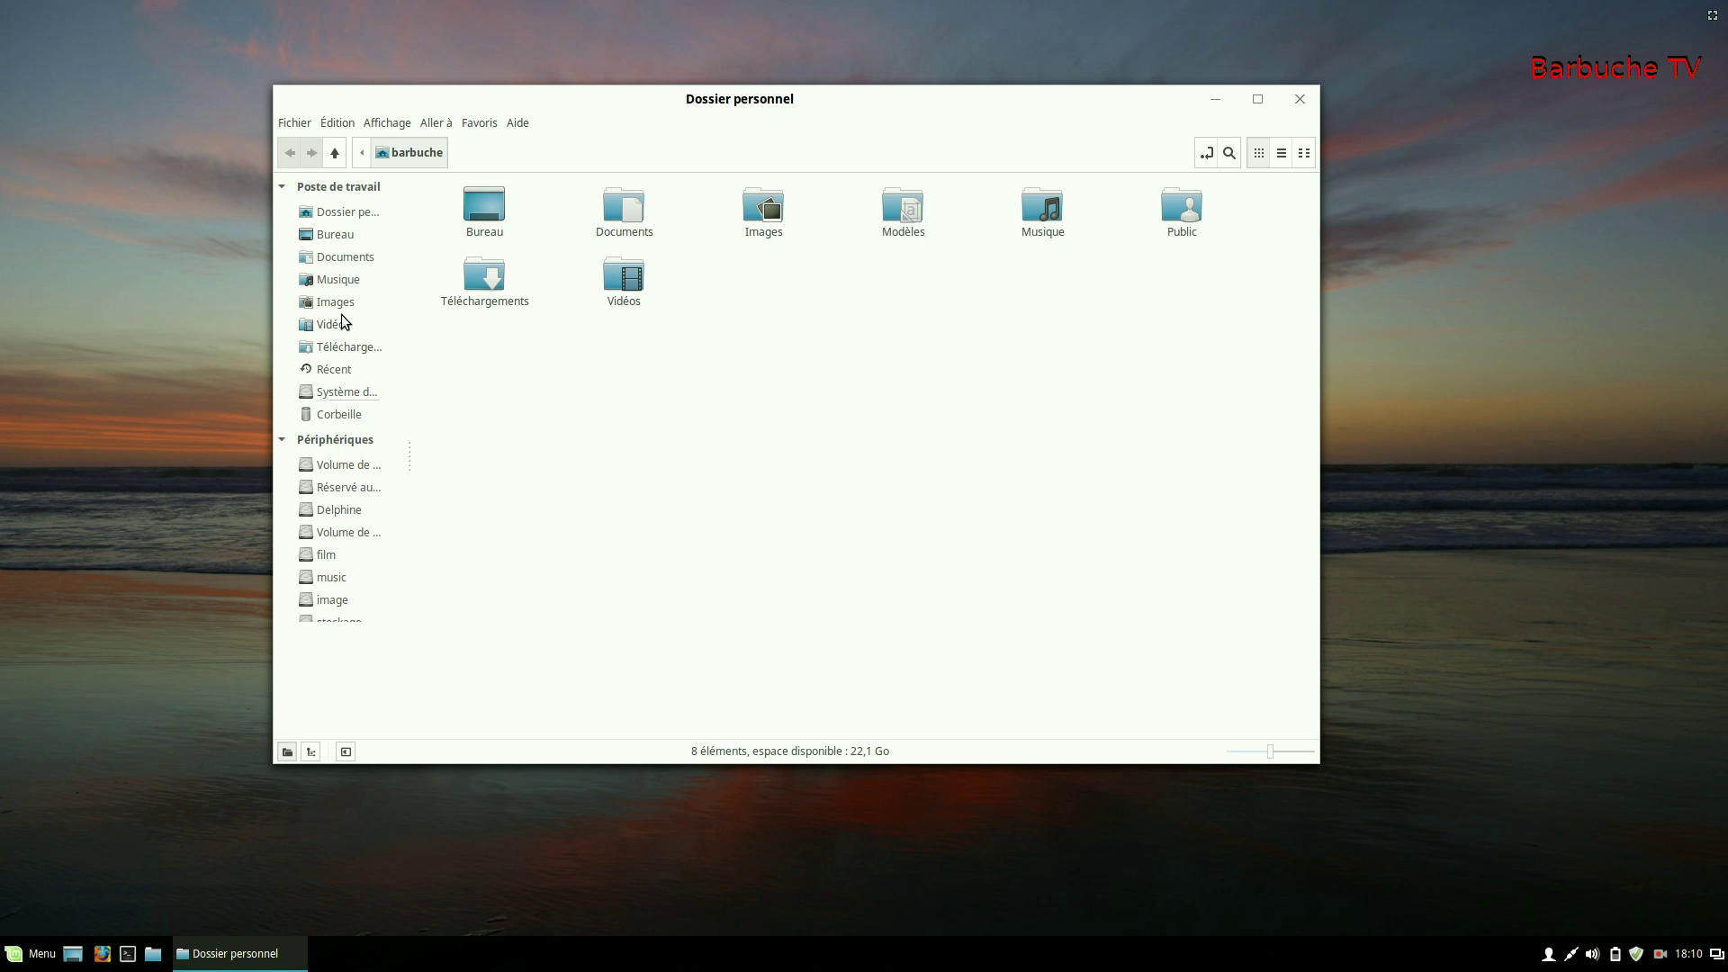
- Mount and open the film, image and stockage volumes in the file manager
{"action": "left_click", "coordinate": [328, 556]}
{"action": "left_click", "coordinate": [358, 603]}
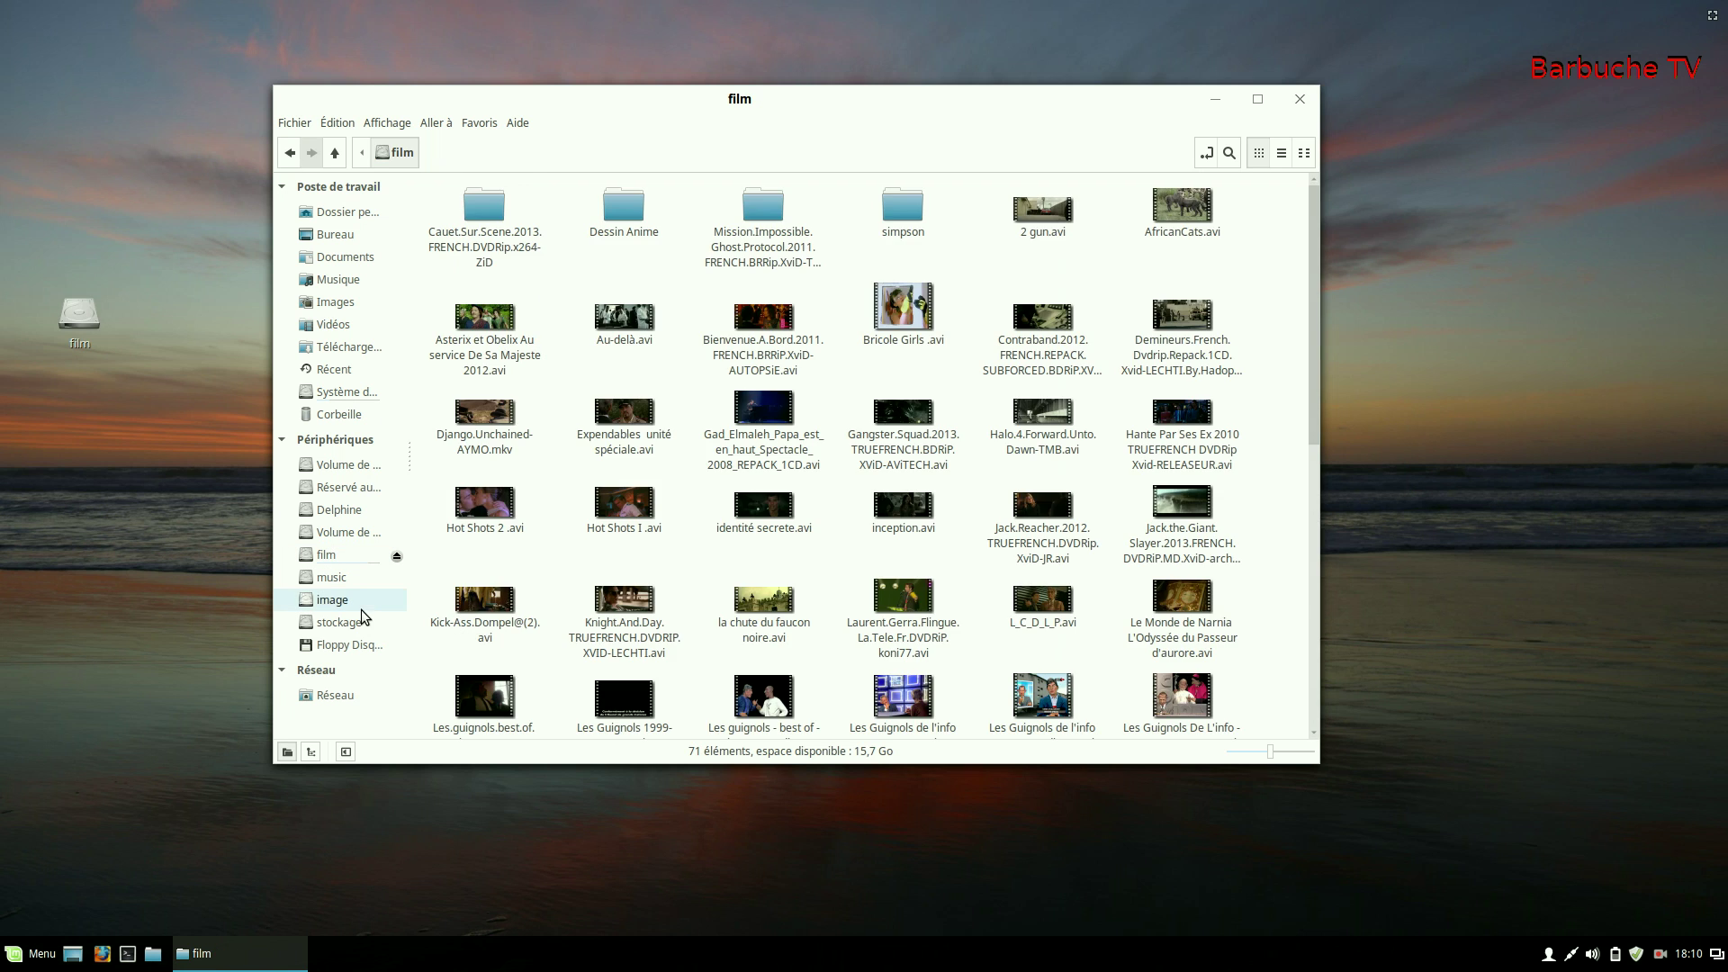
{"action": "left_click", "coordinate": [352, 624]}
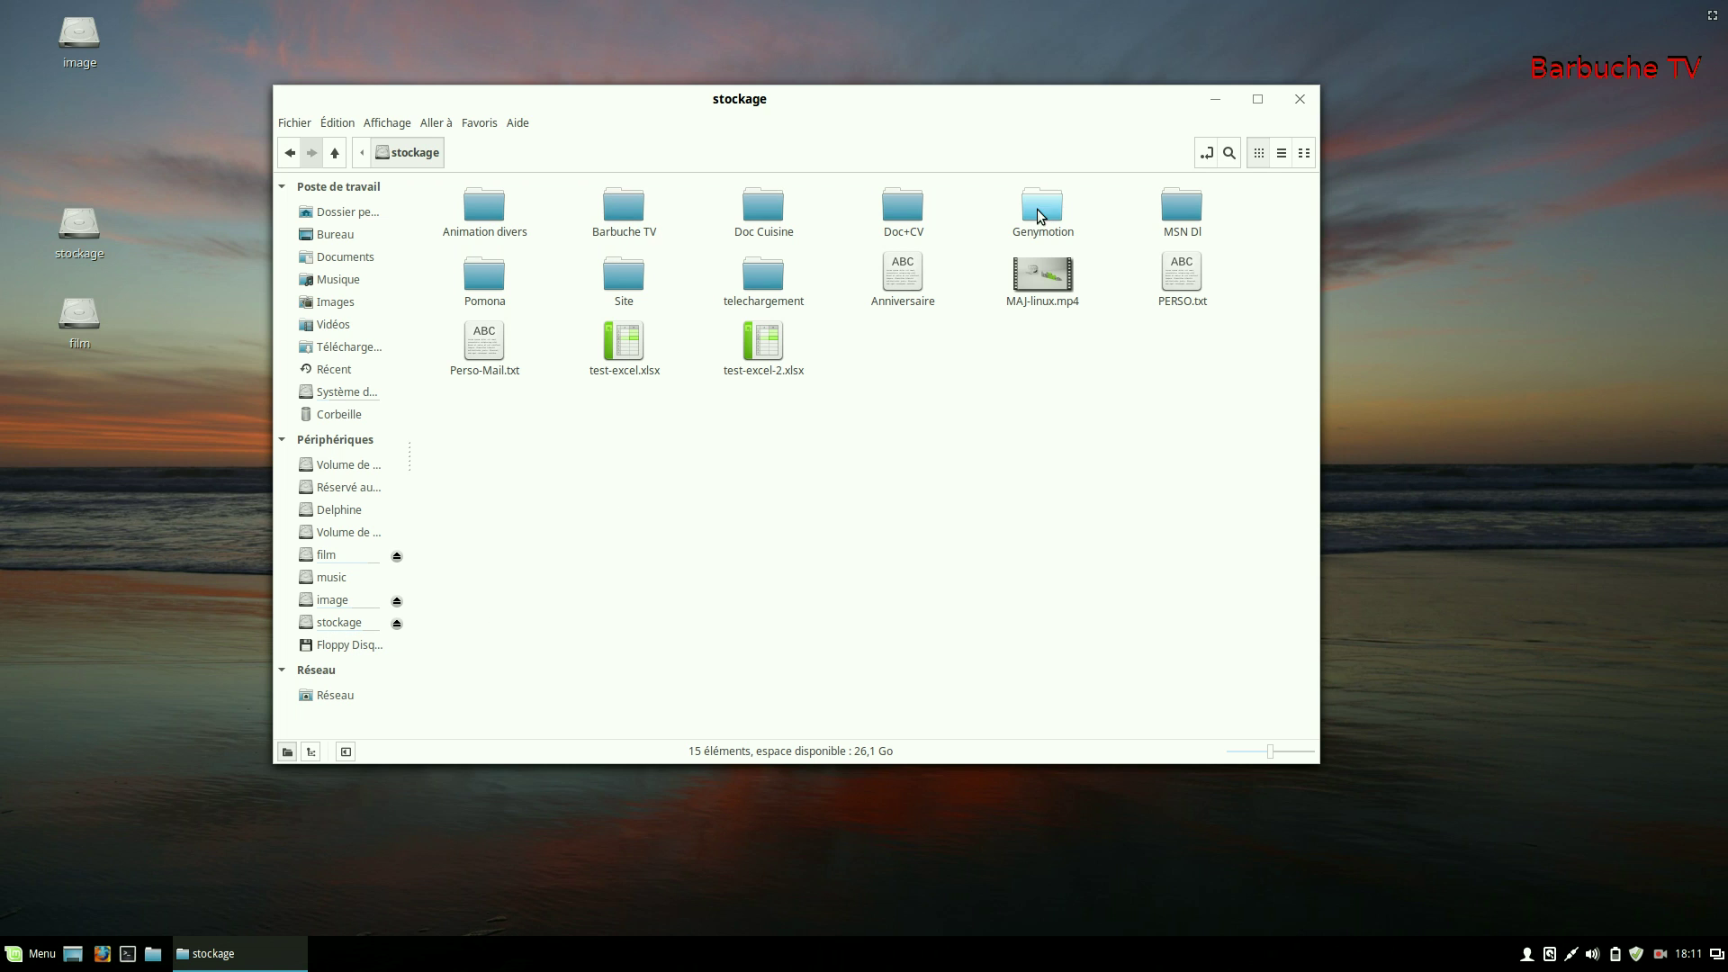
- Close the file manager and move the stockage and film desktop icons up beneath the image icon
{"action": "left_click", "coordinate": [1299, 99]}
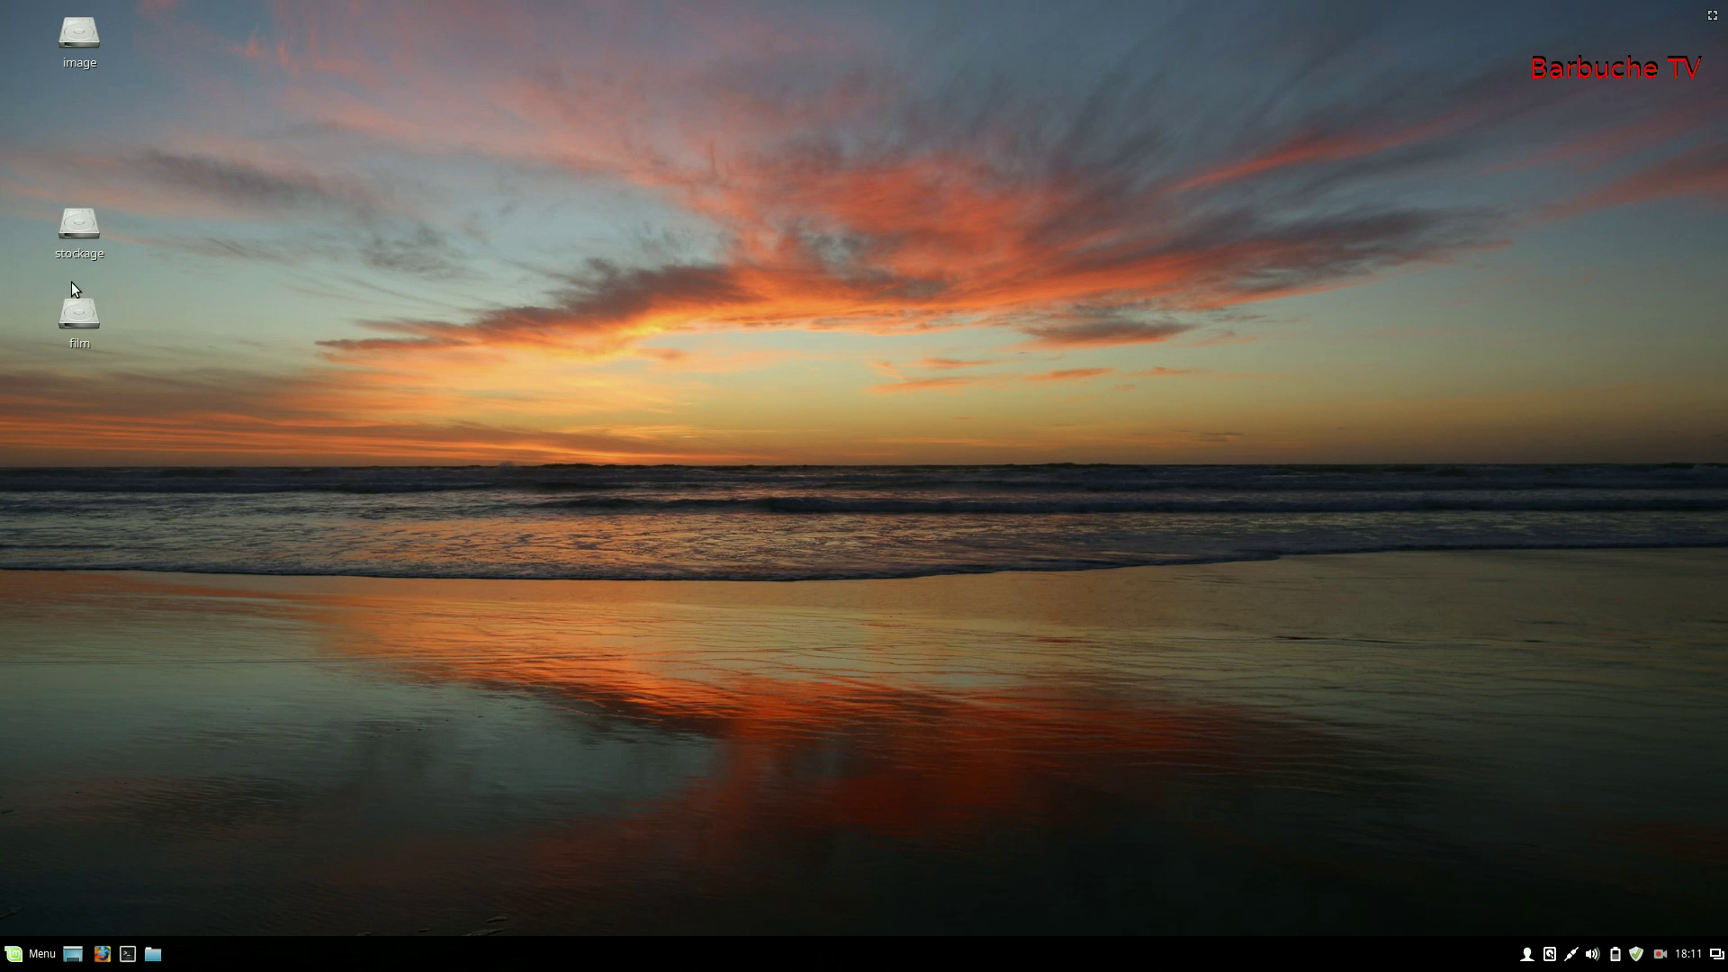
{"action": "left_click_drag", "start_coordinate": [77, 221], "coordinate": [78, 96]}
{"action": "left_click_drag", "start_coordinate": [89, 300], "coordinate": [89, 177]}
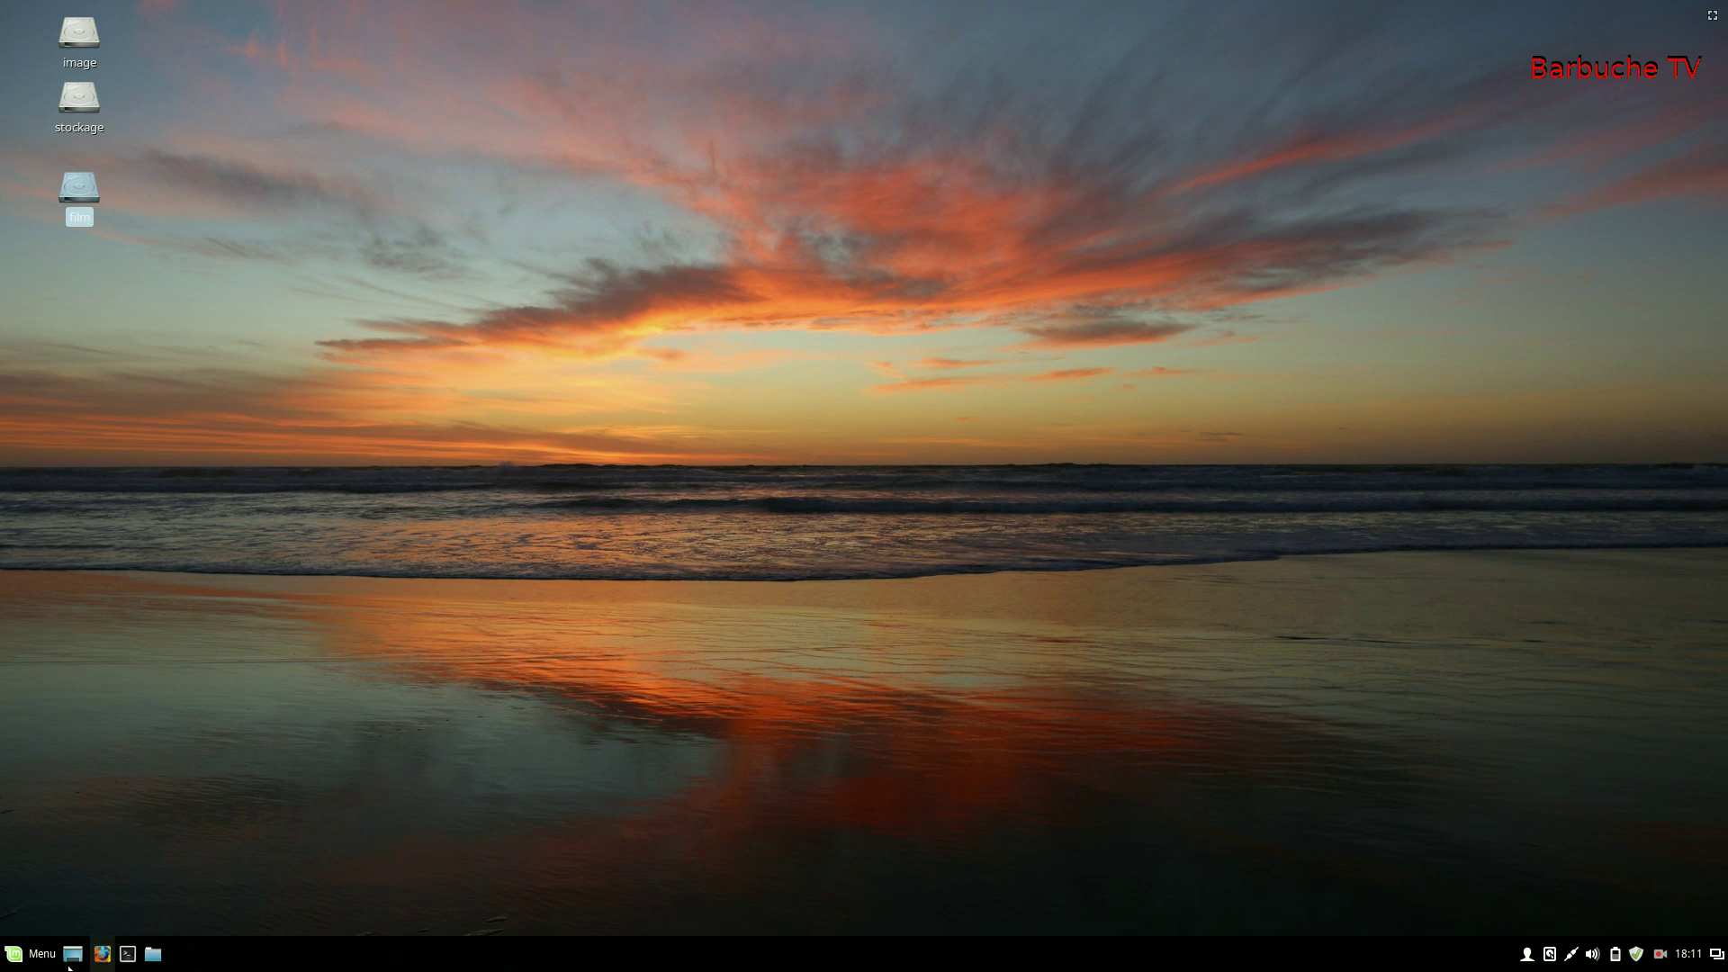
- Browse the application menu's categories, including Administration and Préférences, and close the menu
{"action": "left_click", "coordinate": [16, 958]}
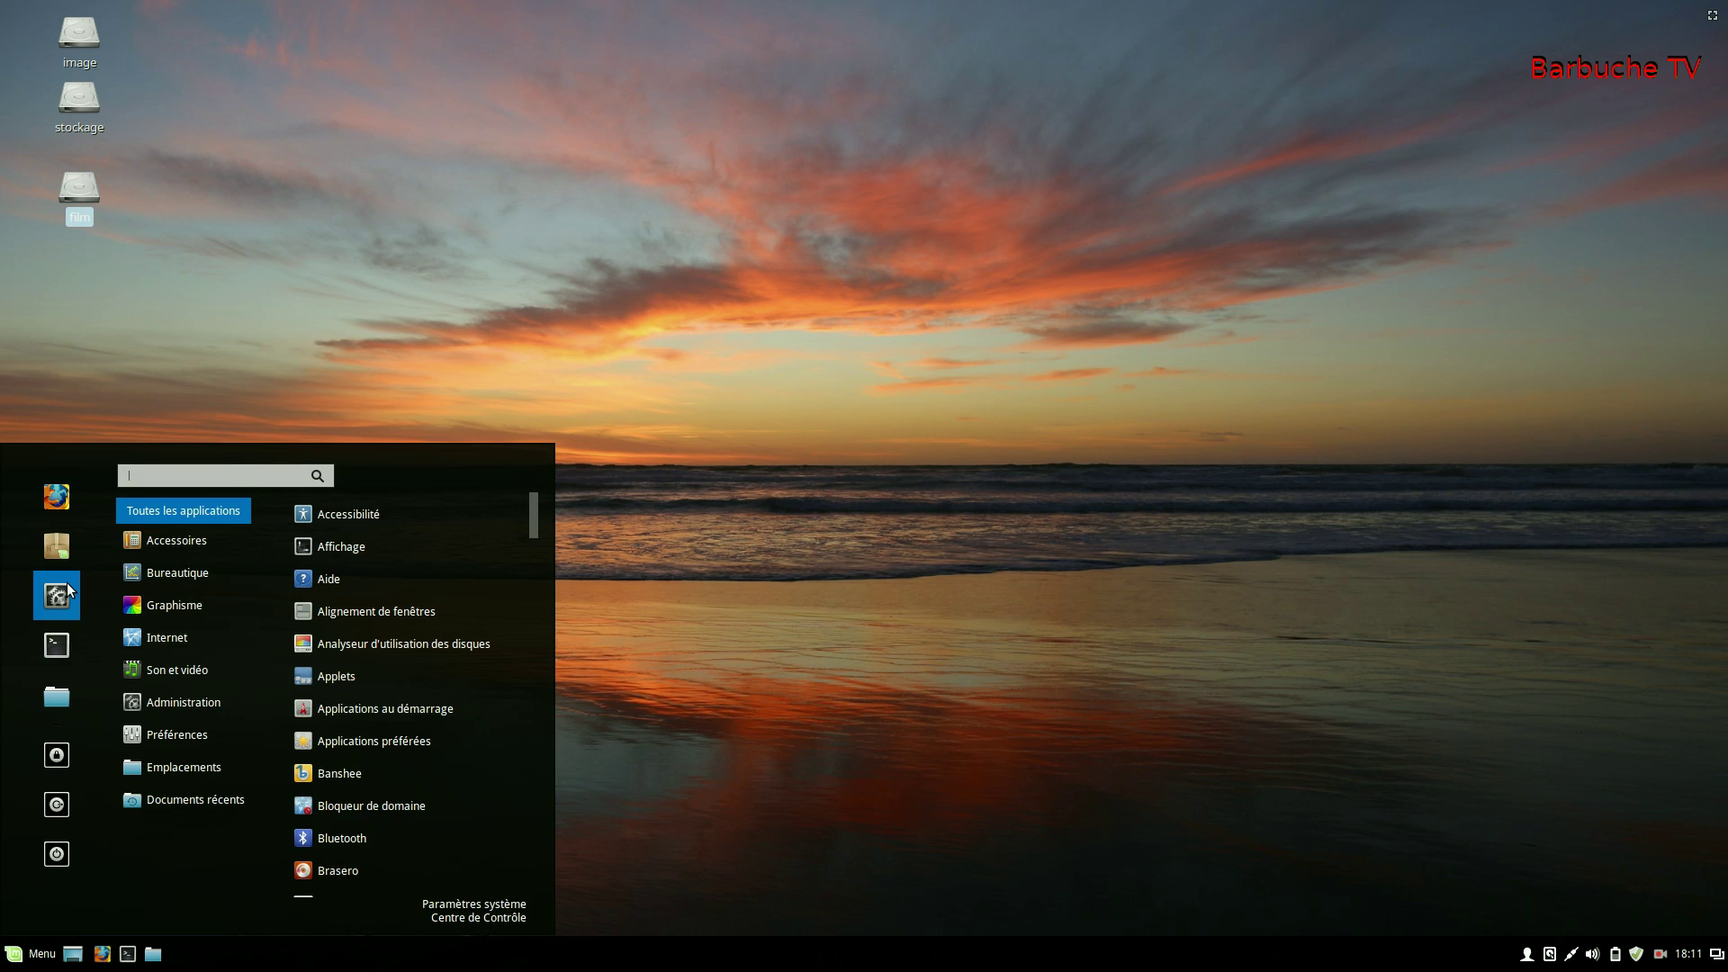
{"action": "left_click", "coordinate": [177, 572]}
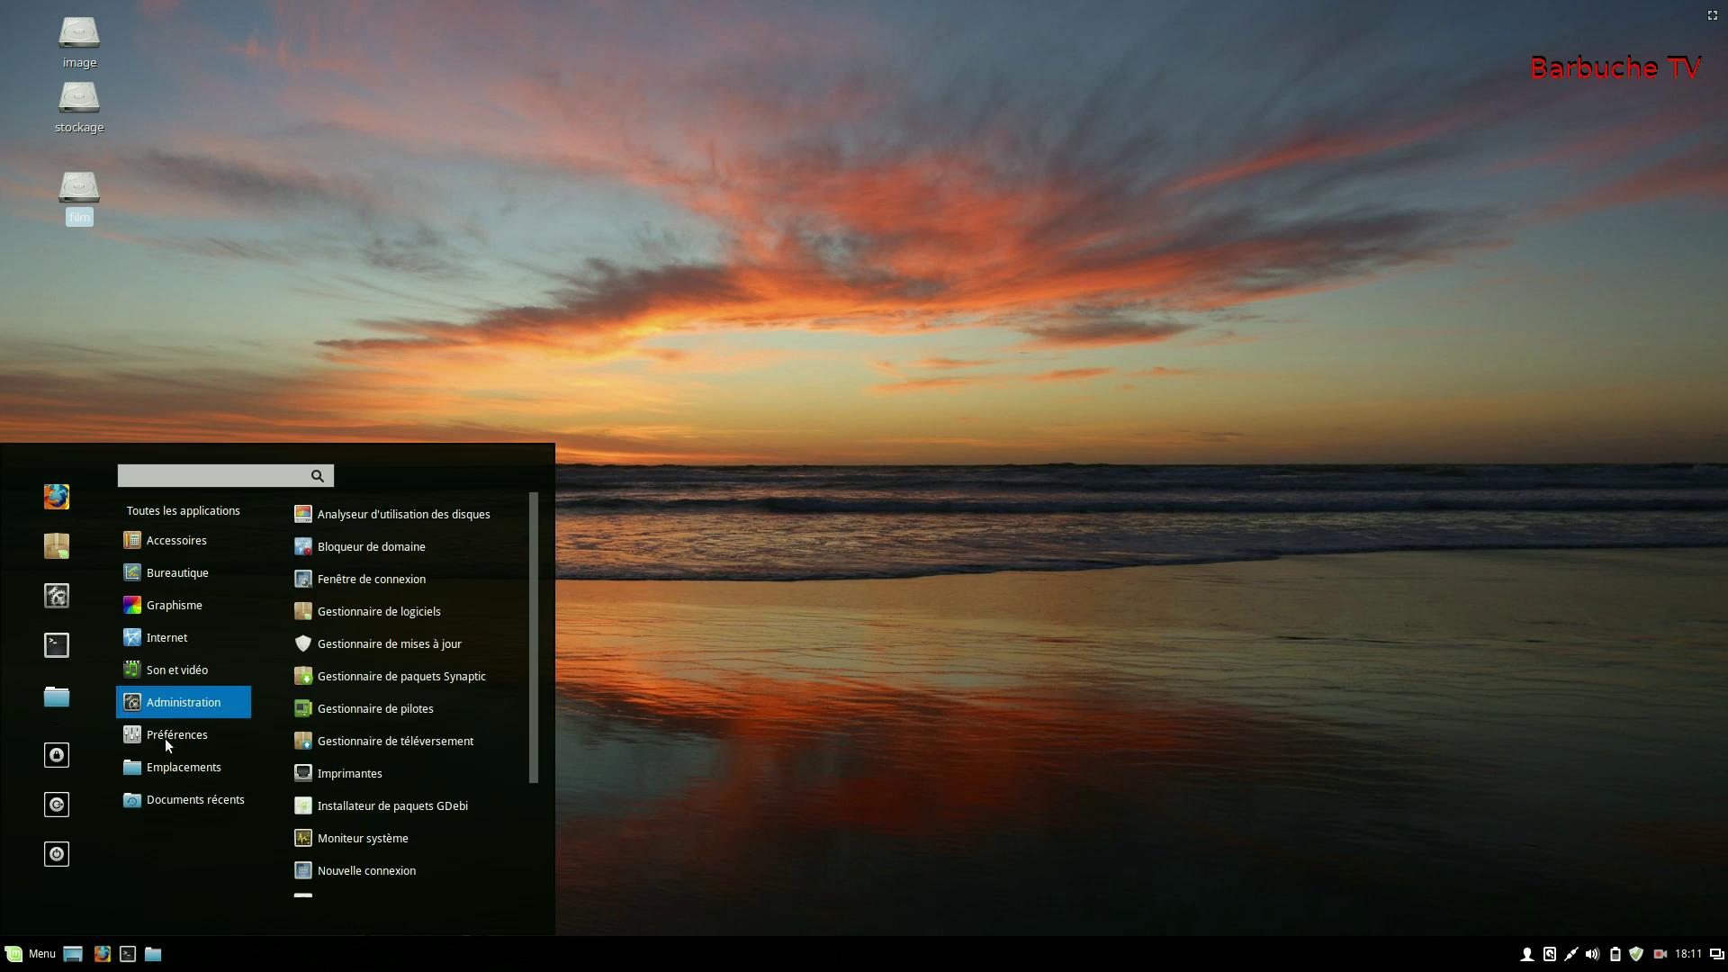
{"action": "mouse_move", "coordinate": [171, 744]}
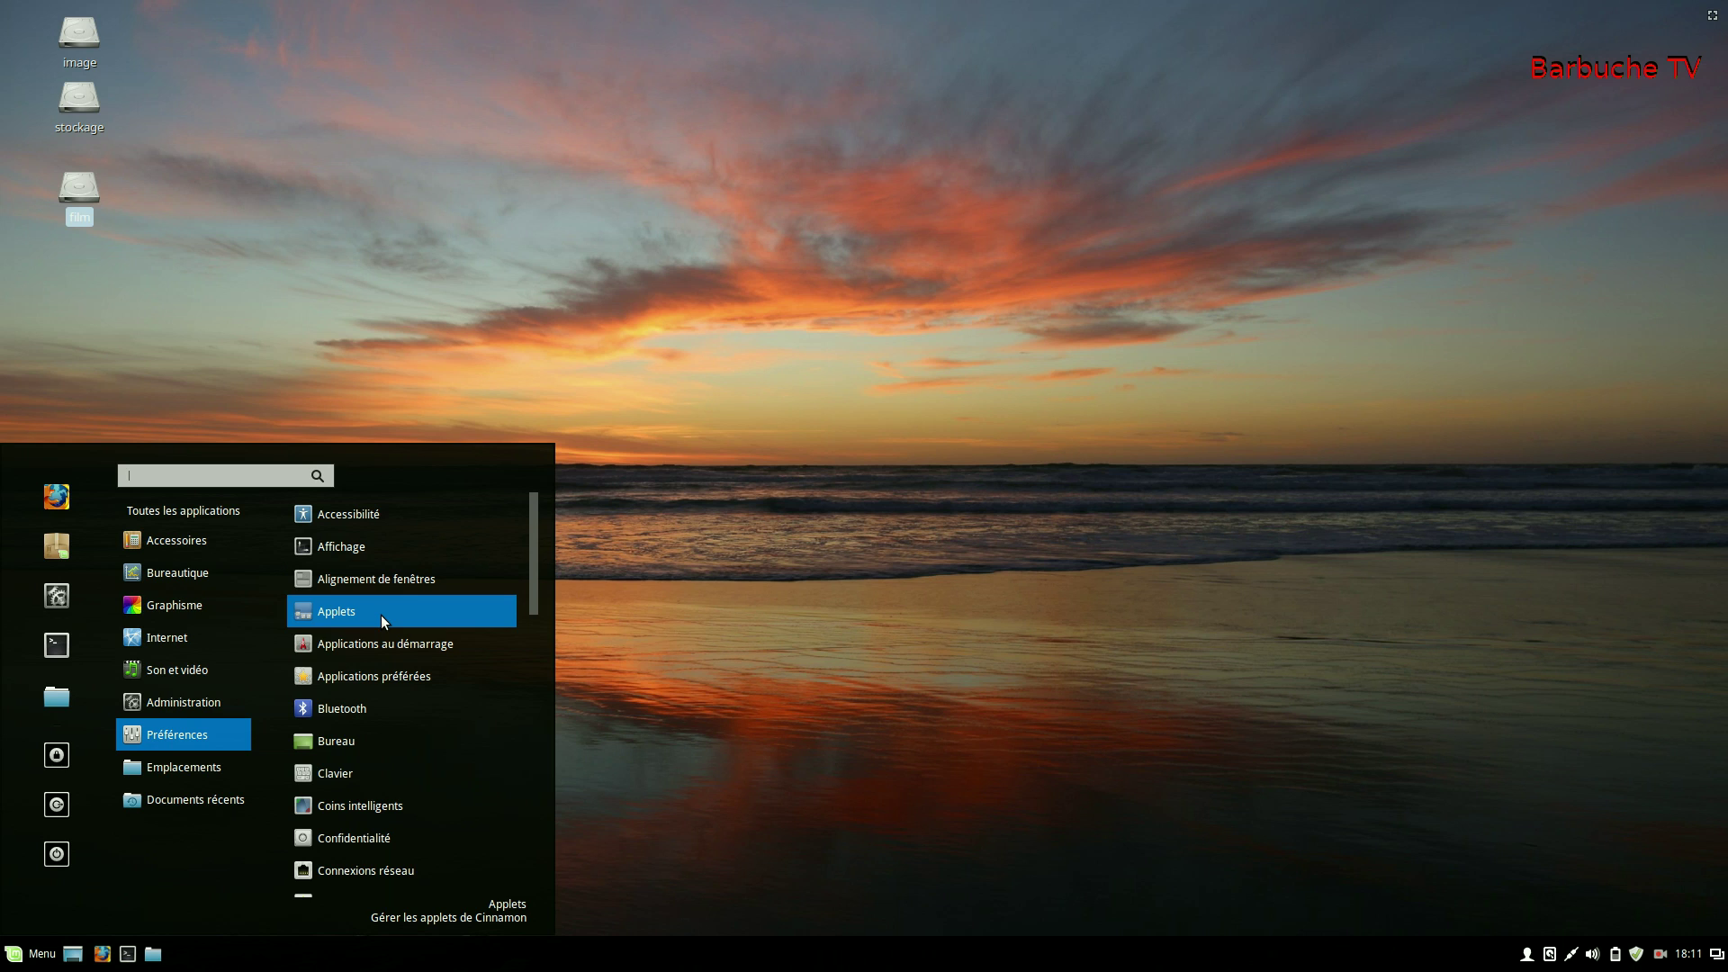
{"action": "left_click", "coordinate": [839, 381]}
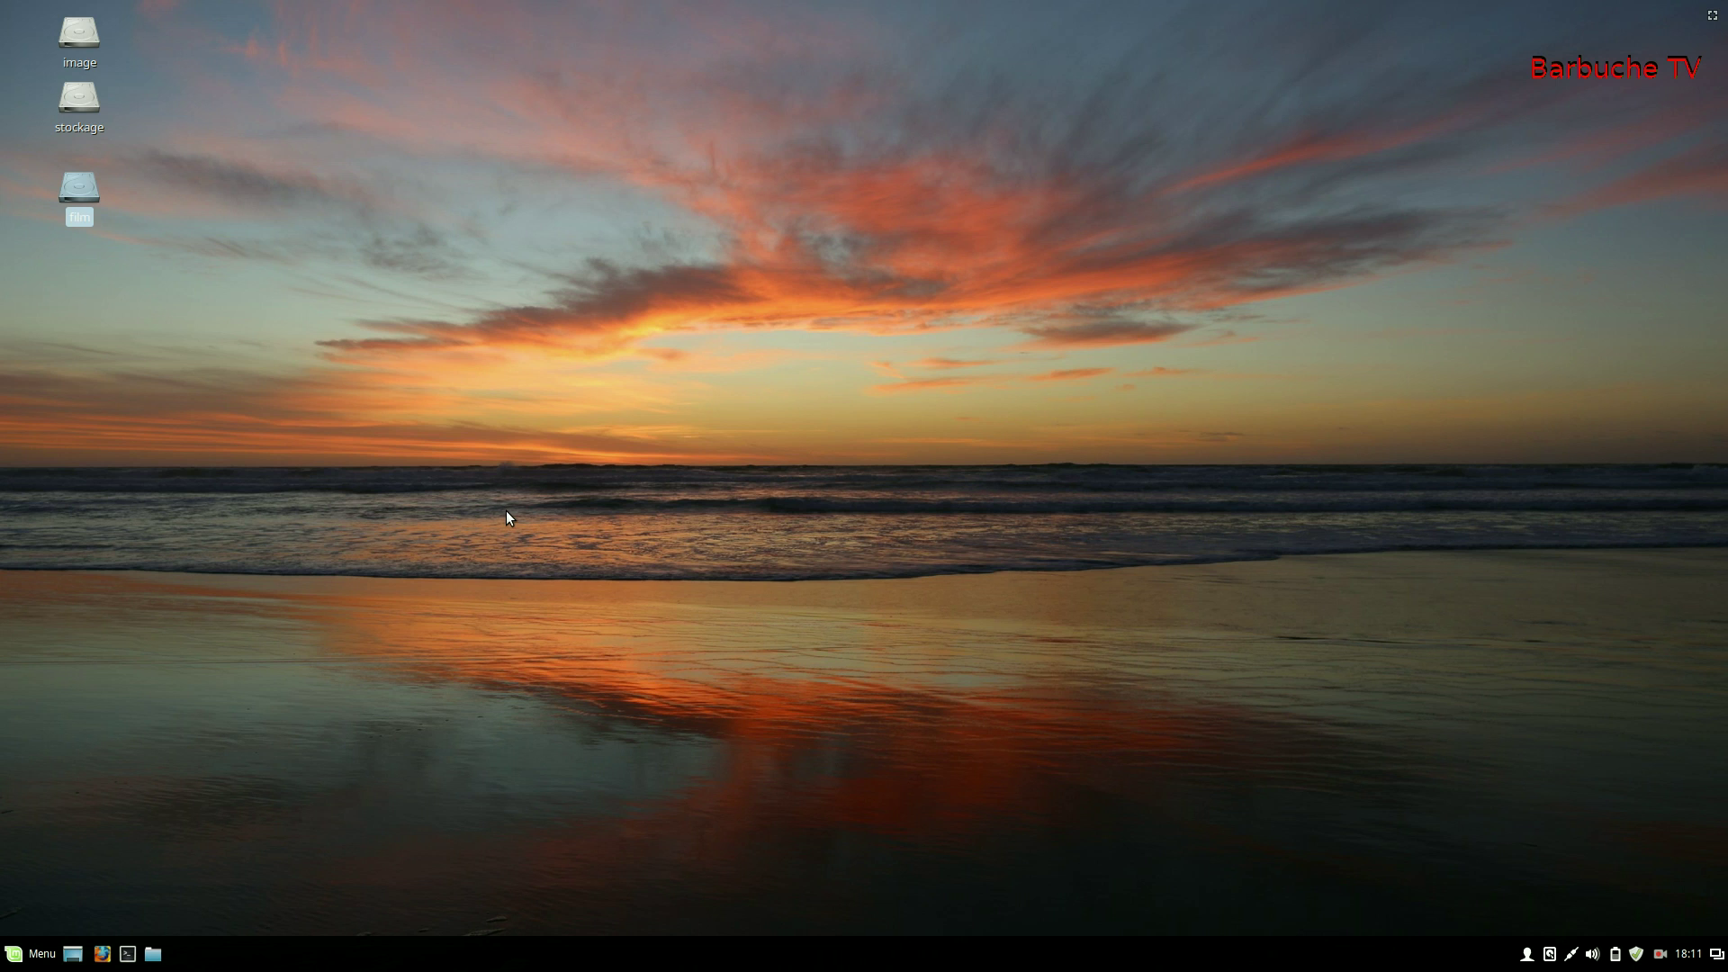
- Look through the Graphisme and Internet categories of the application menu, and close it
{"action": "left_click", "coordinate": [630, 323]}
{"action": "left_click", "coordinate": [31, 953]}
{"action": "mouse_move", "coordinate": [142, 602]}
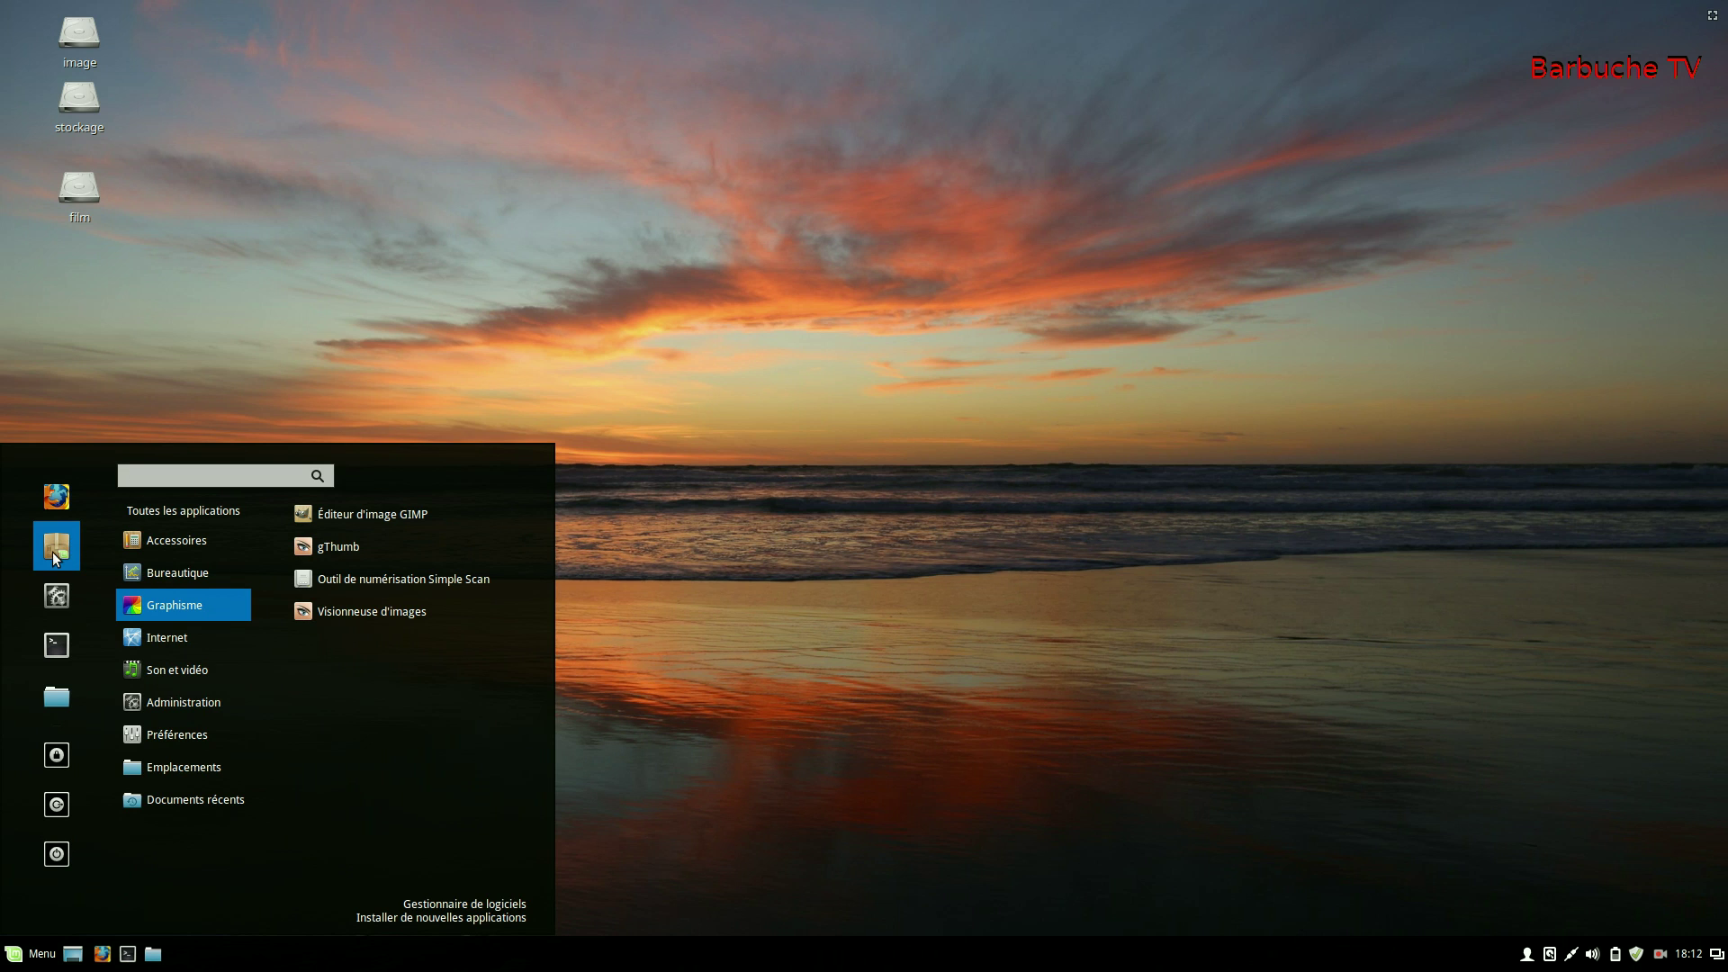
{"action": "left_click", "coordinate": [788, 729]}
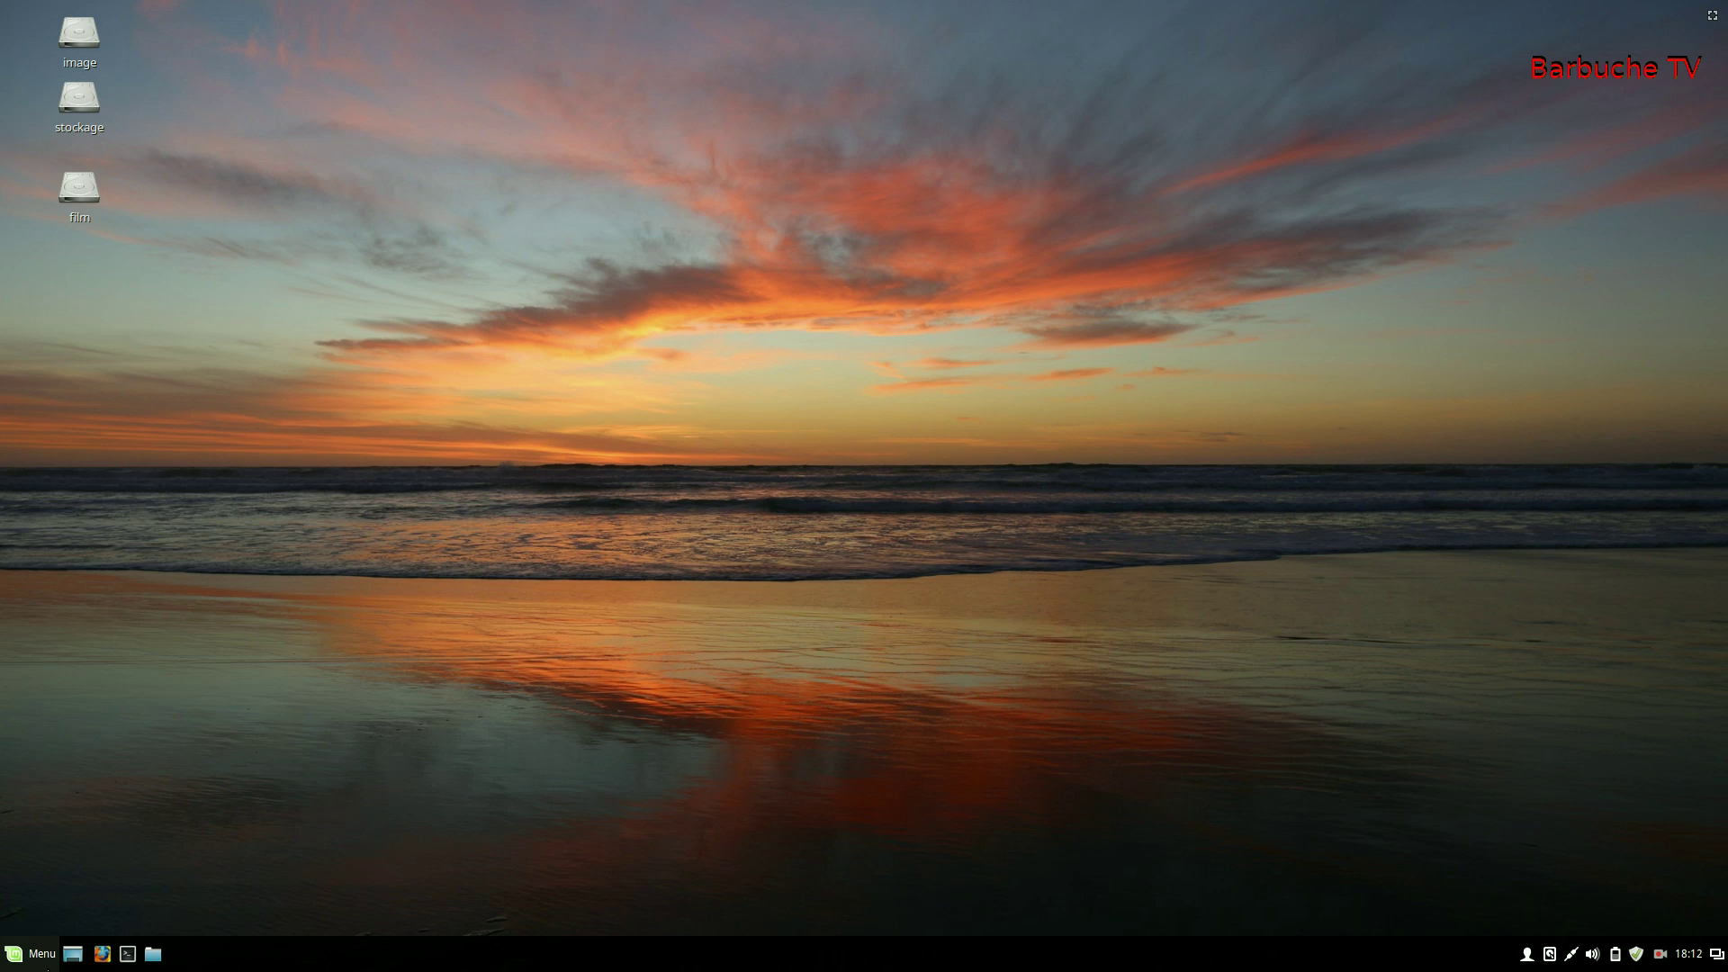
{"action": "left_click", "coordinate": [35, 956]}
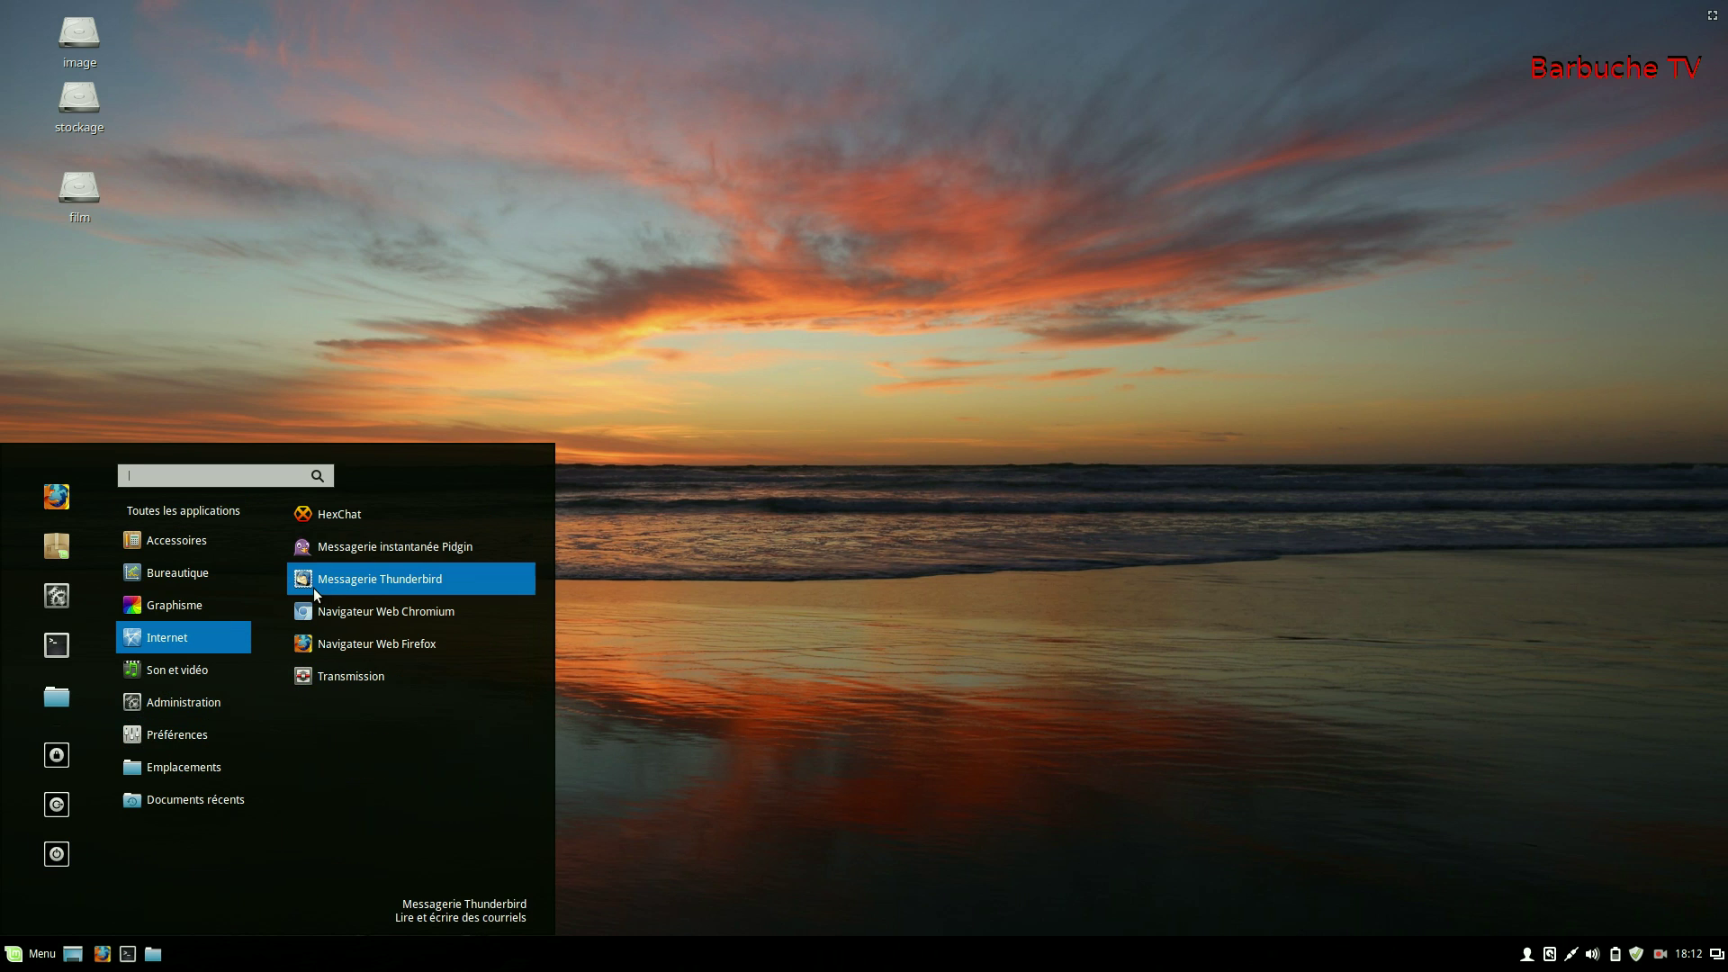
{"action": "left_click", "coordinate": [1246, 371]}
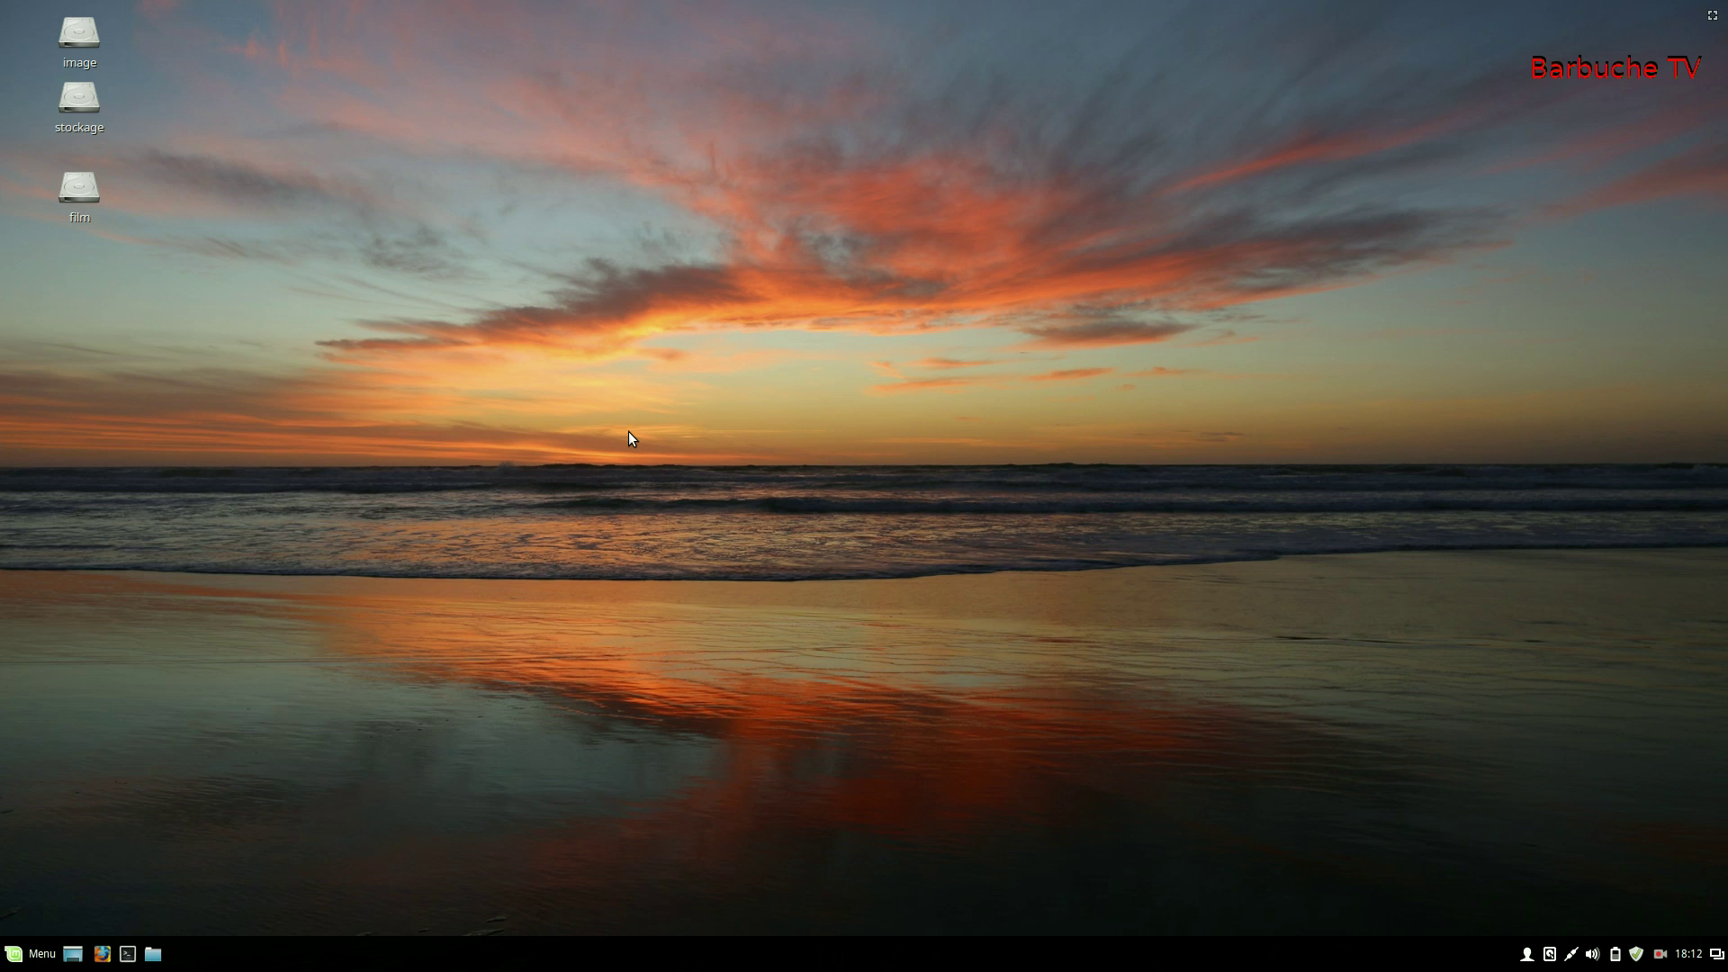